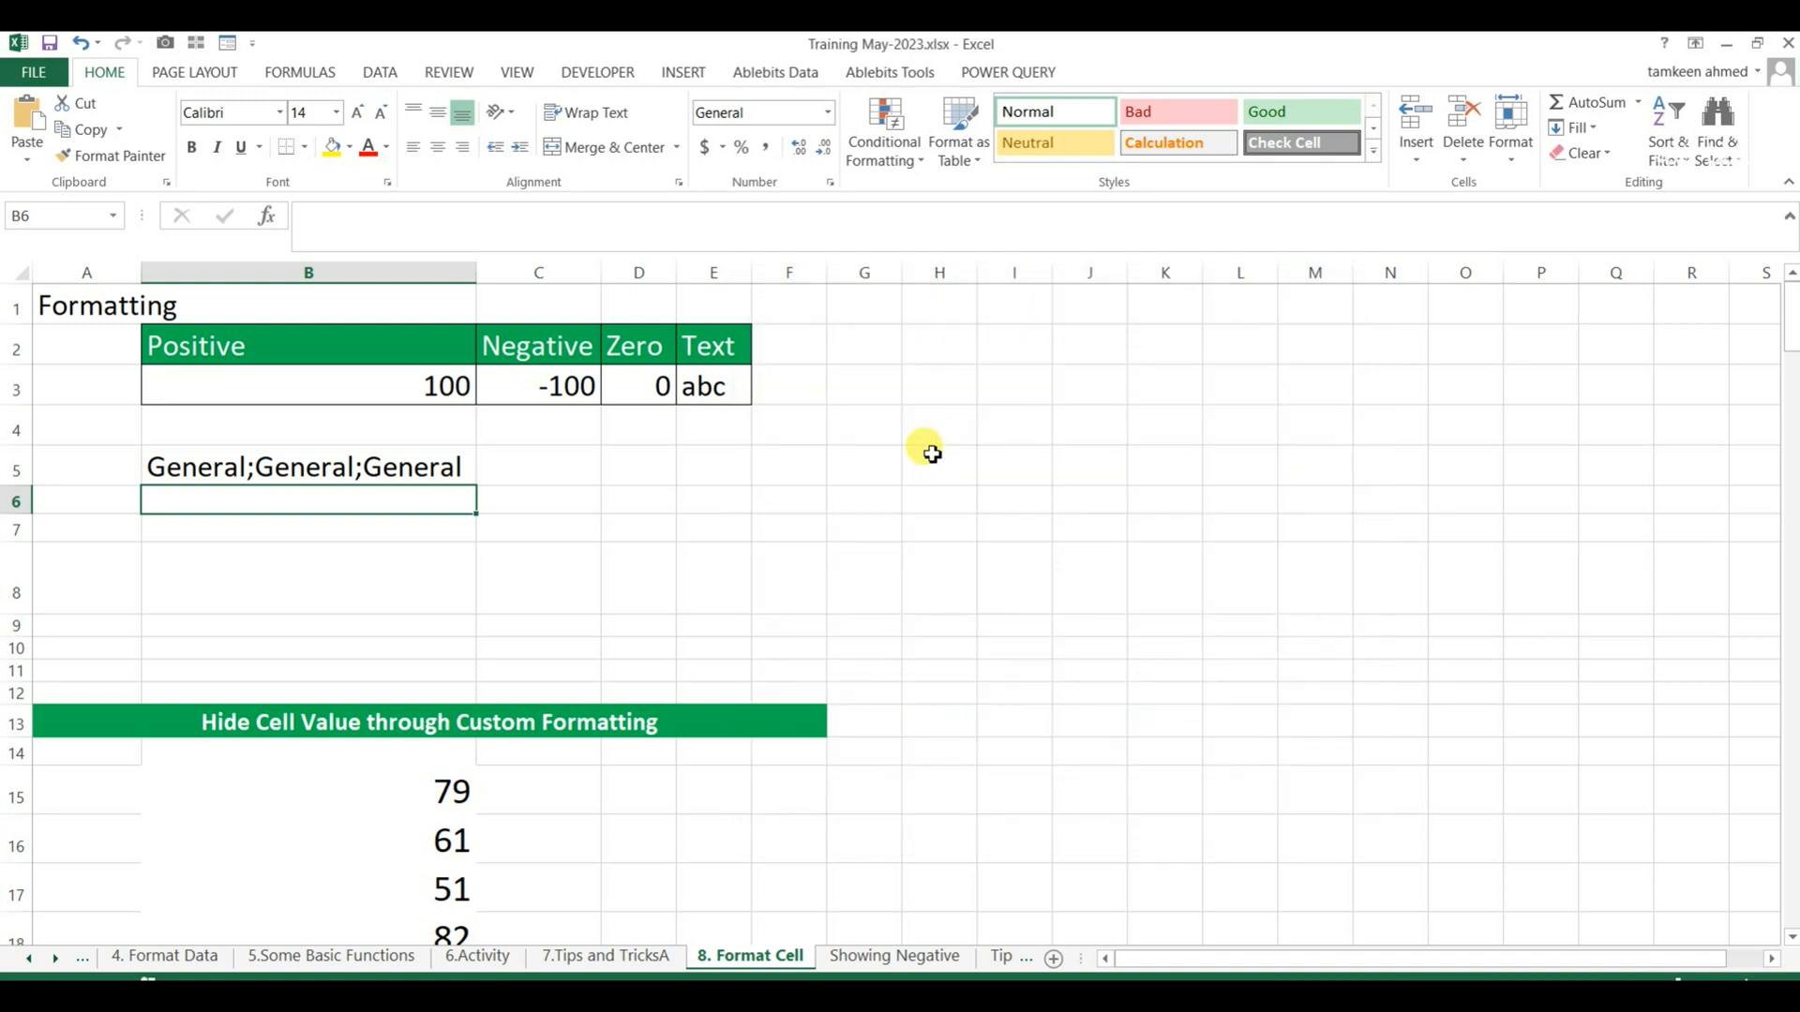
Review the positive, negative, zero and text sample cells in B3:E3 and the format code in B5.
left_click(407, 386)
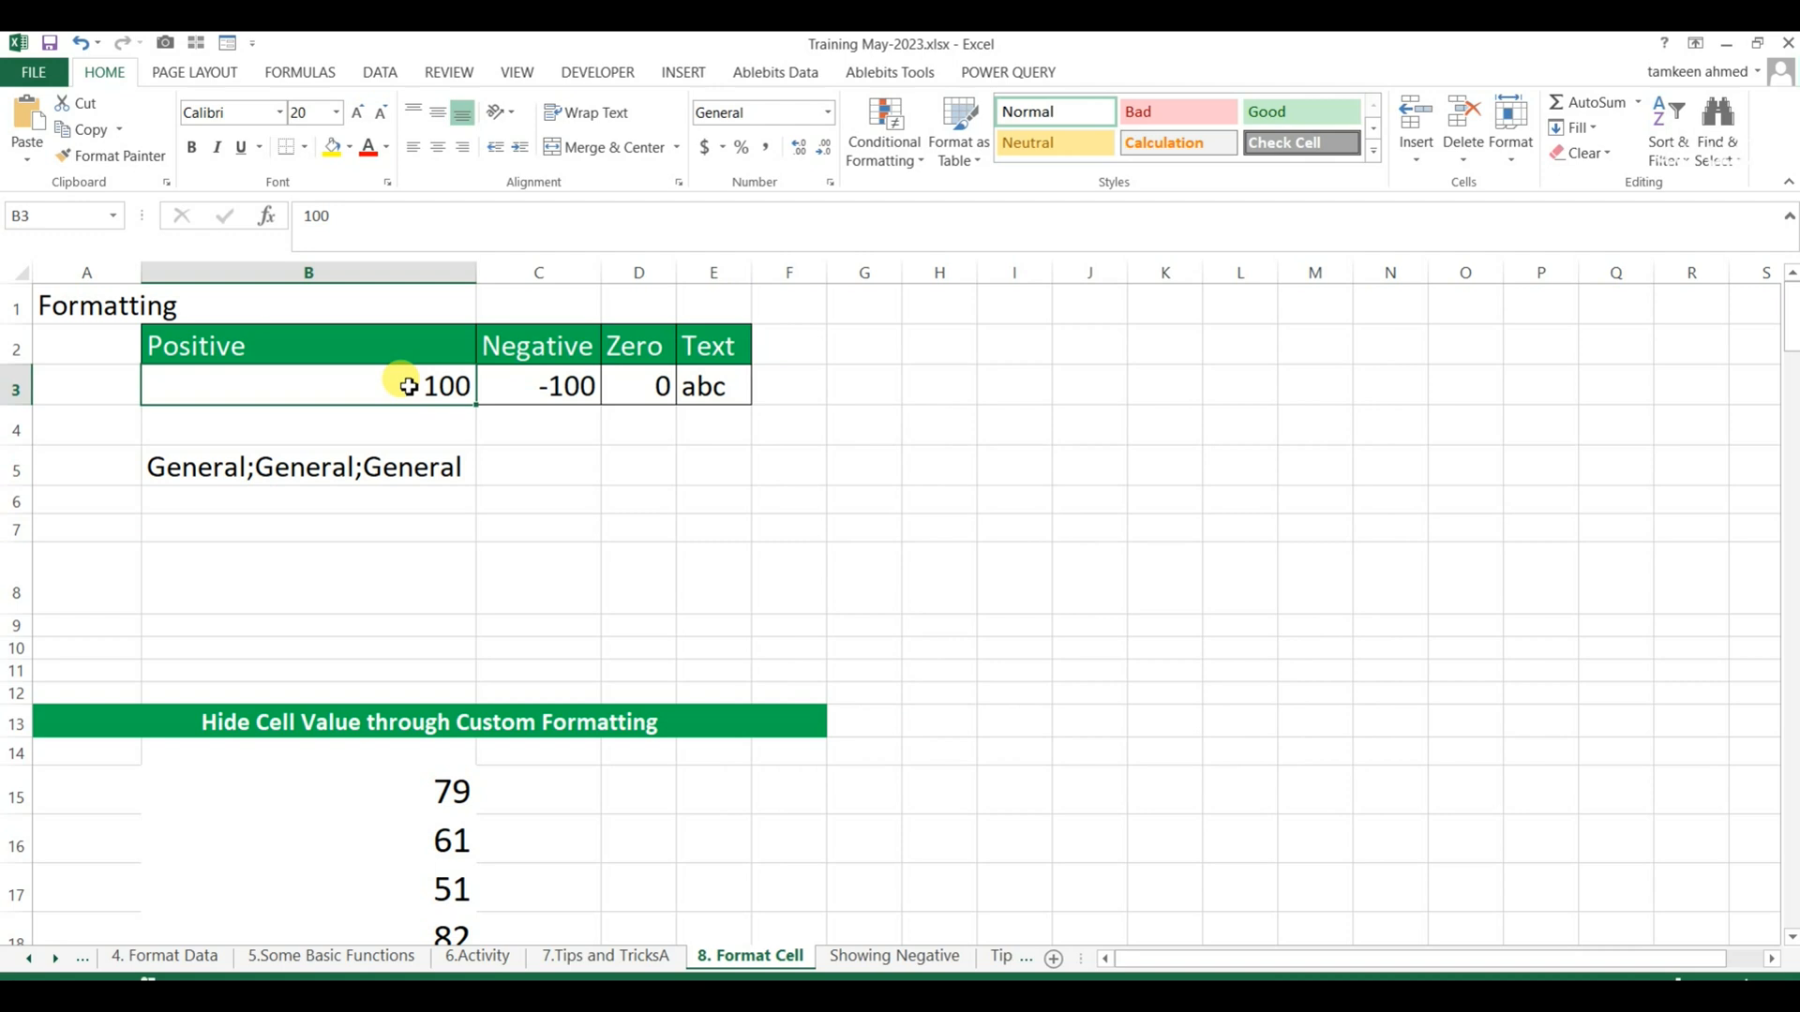
key("Right")
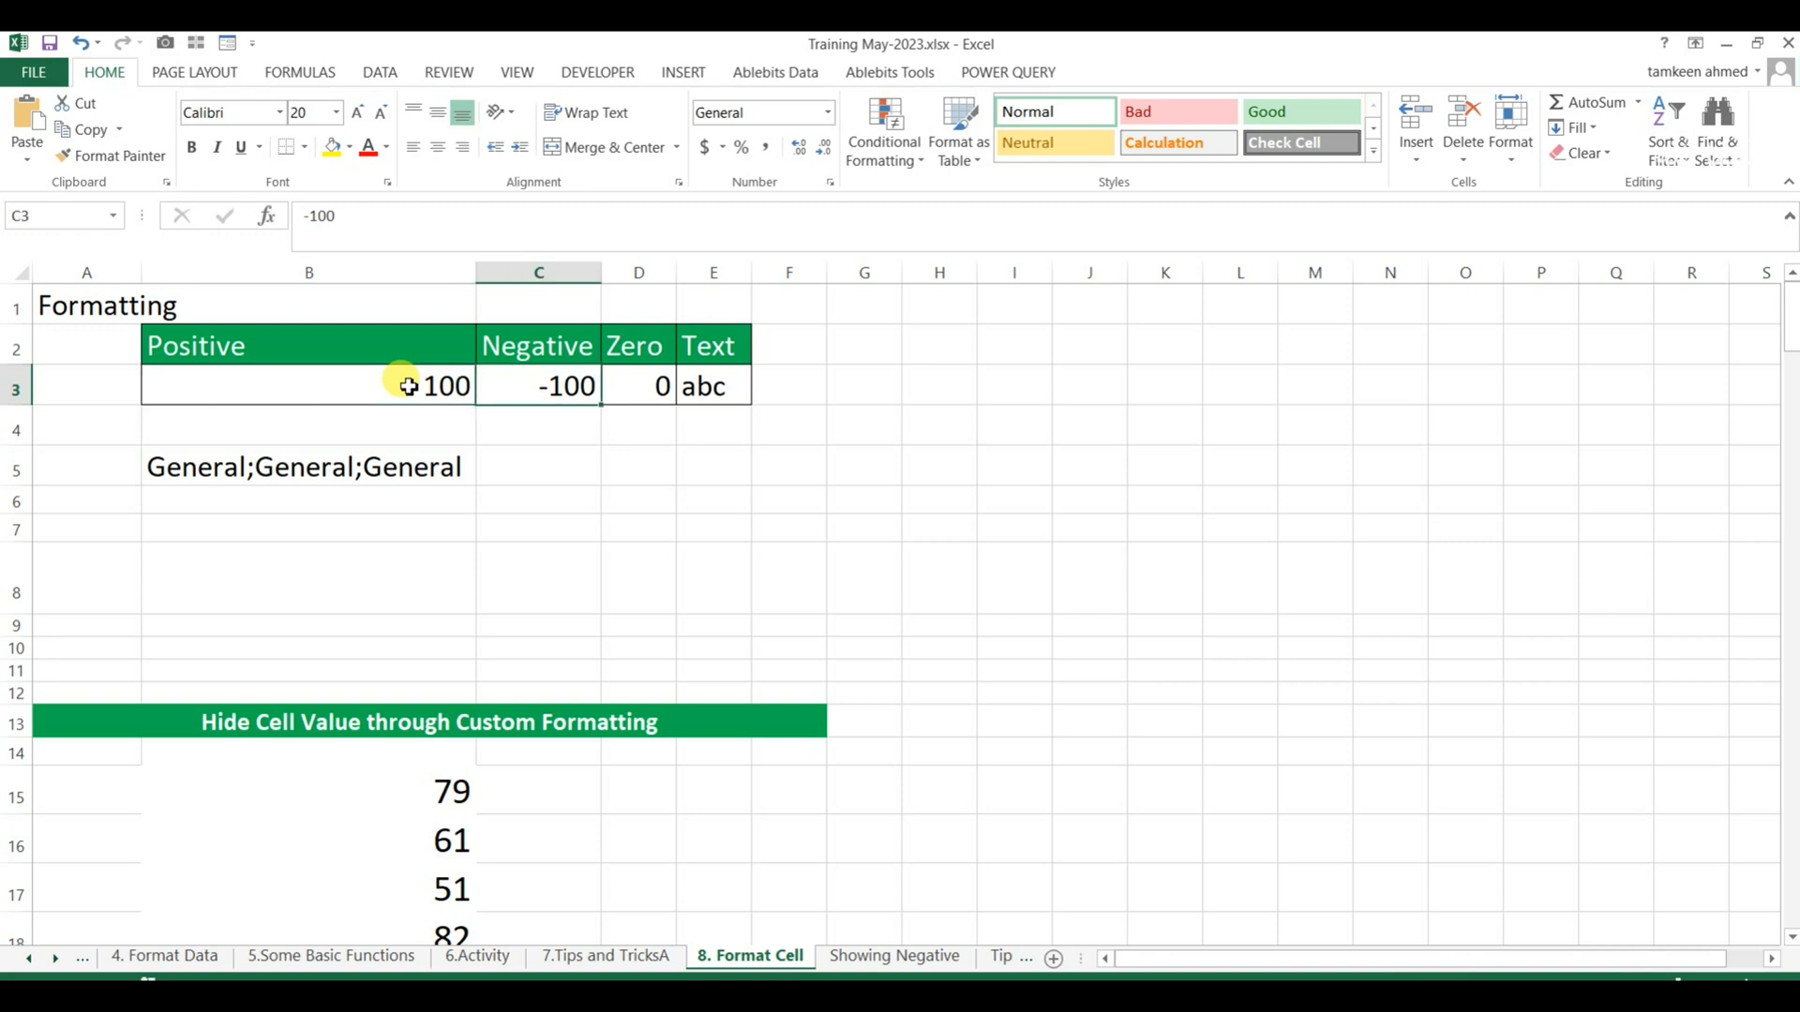
key("Right")
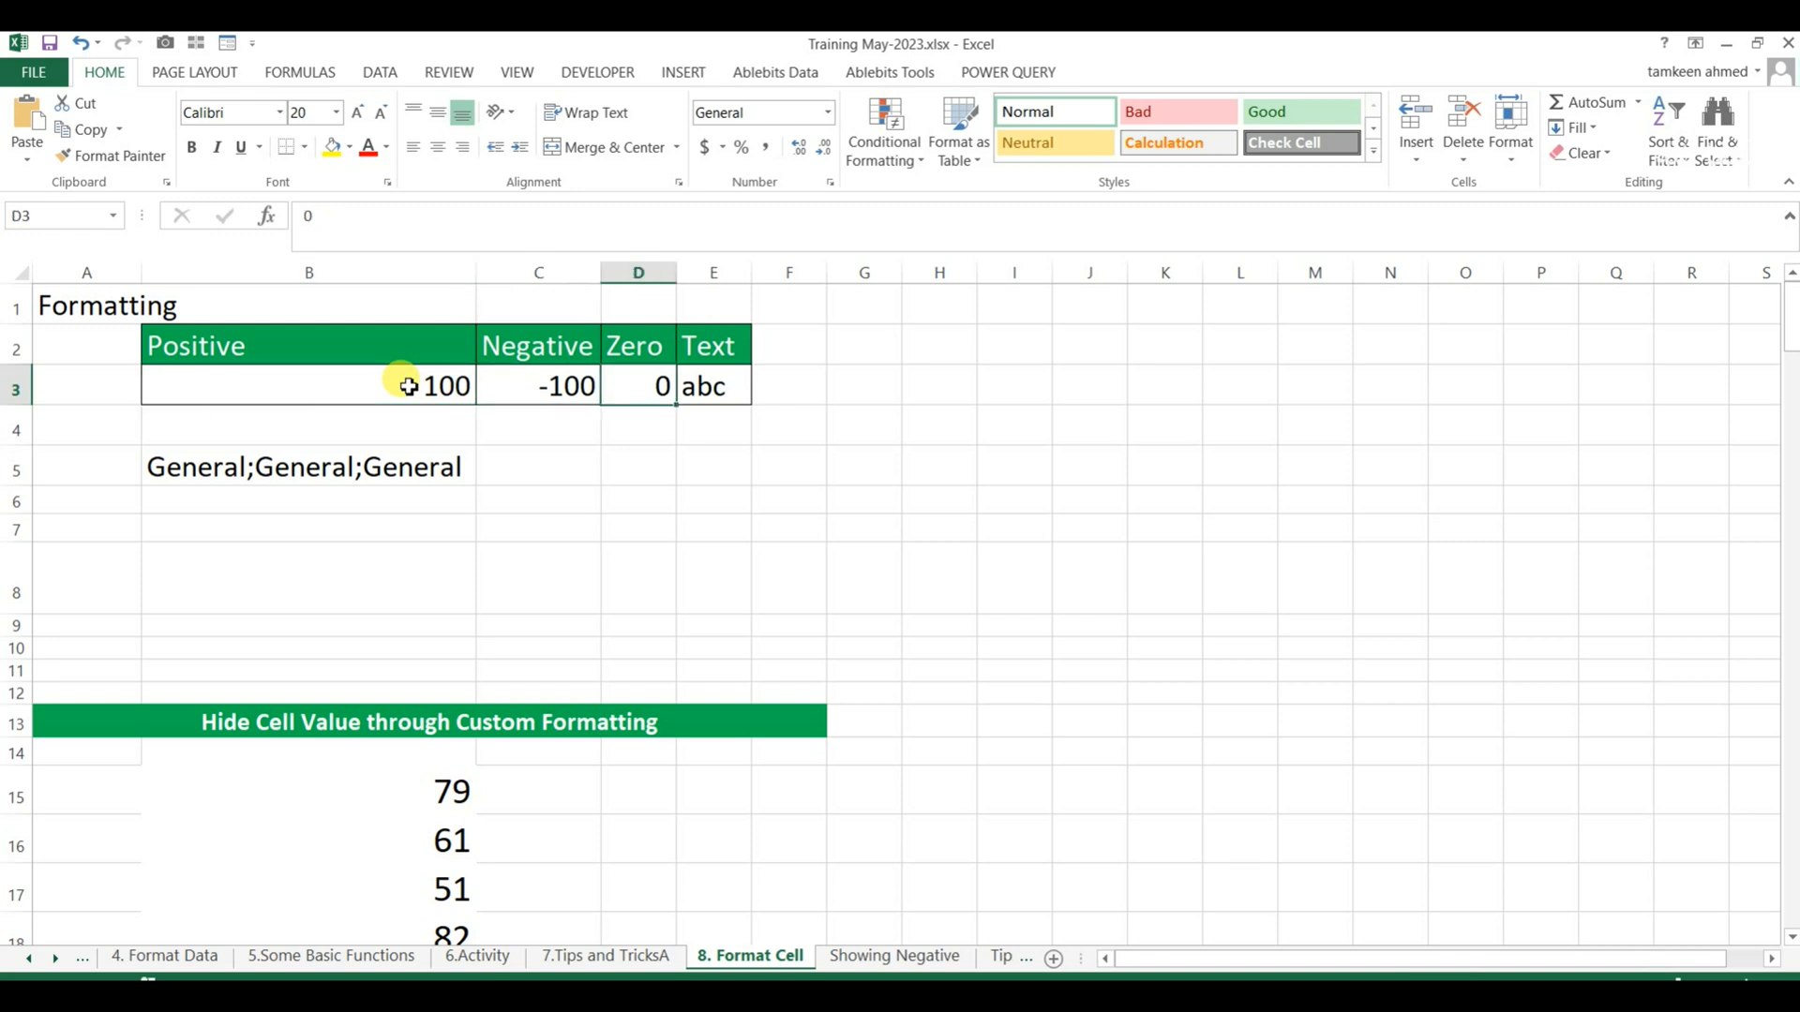
key("Right")
key("Down")
key("Down")
key("Left")
key("Left")
key("Left")
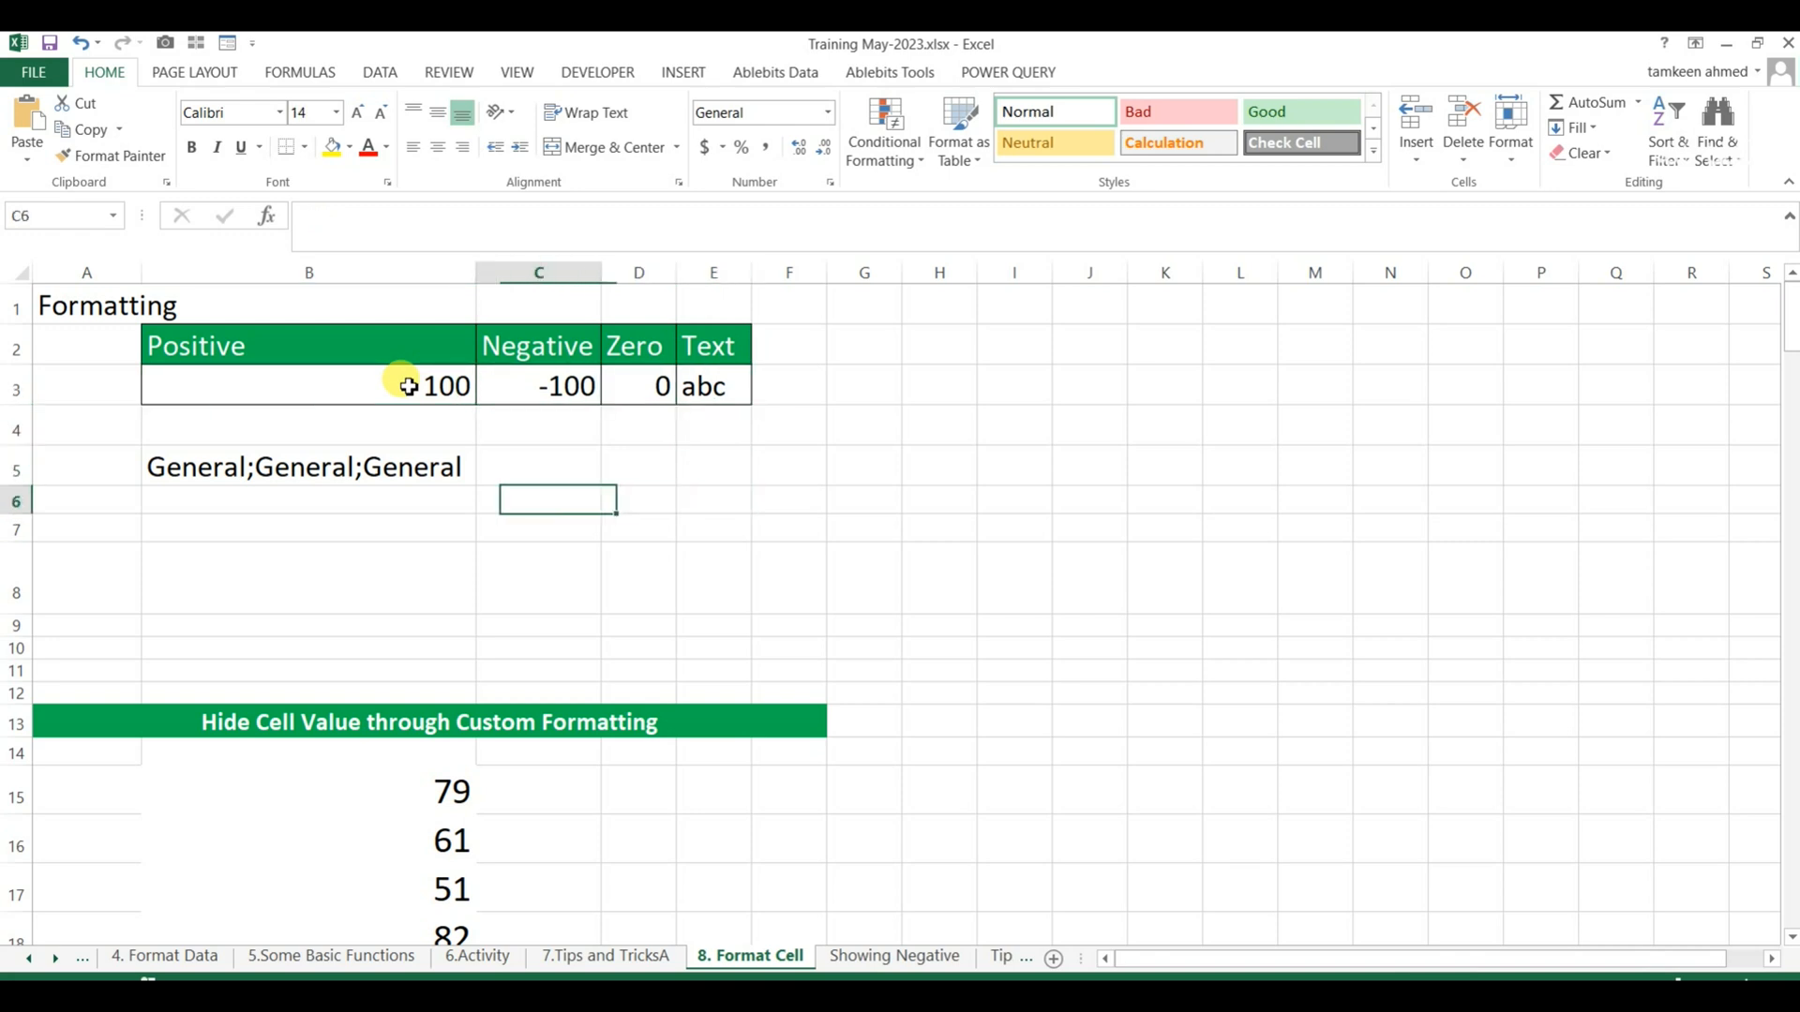
key("Up")
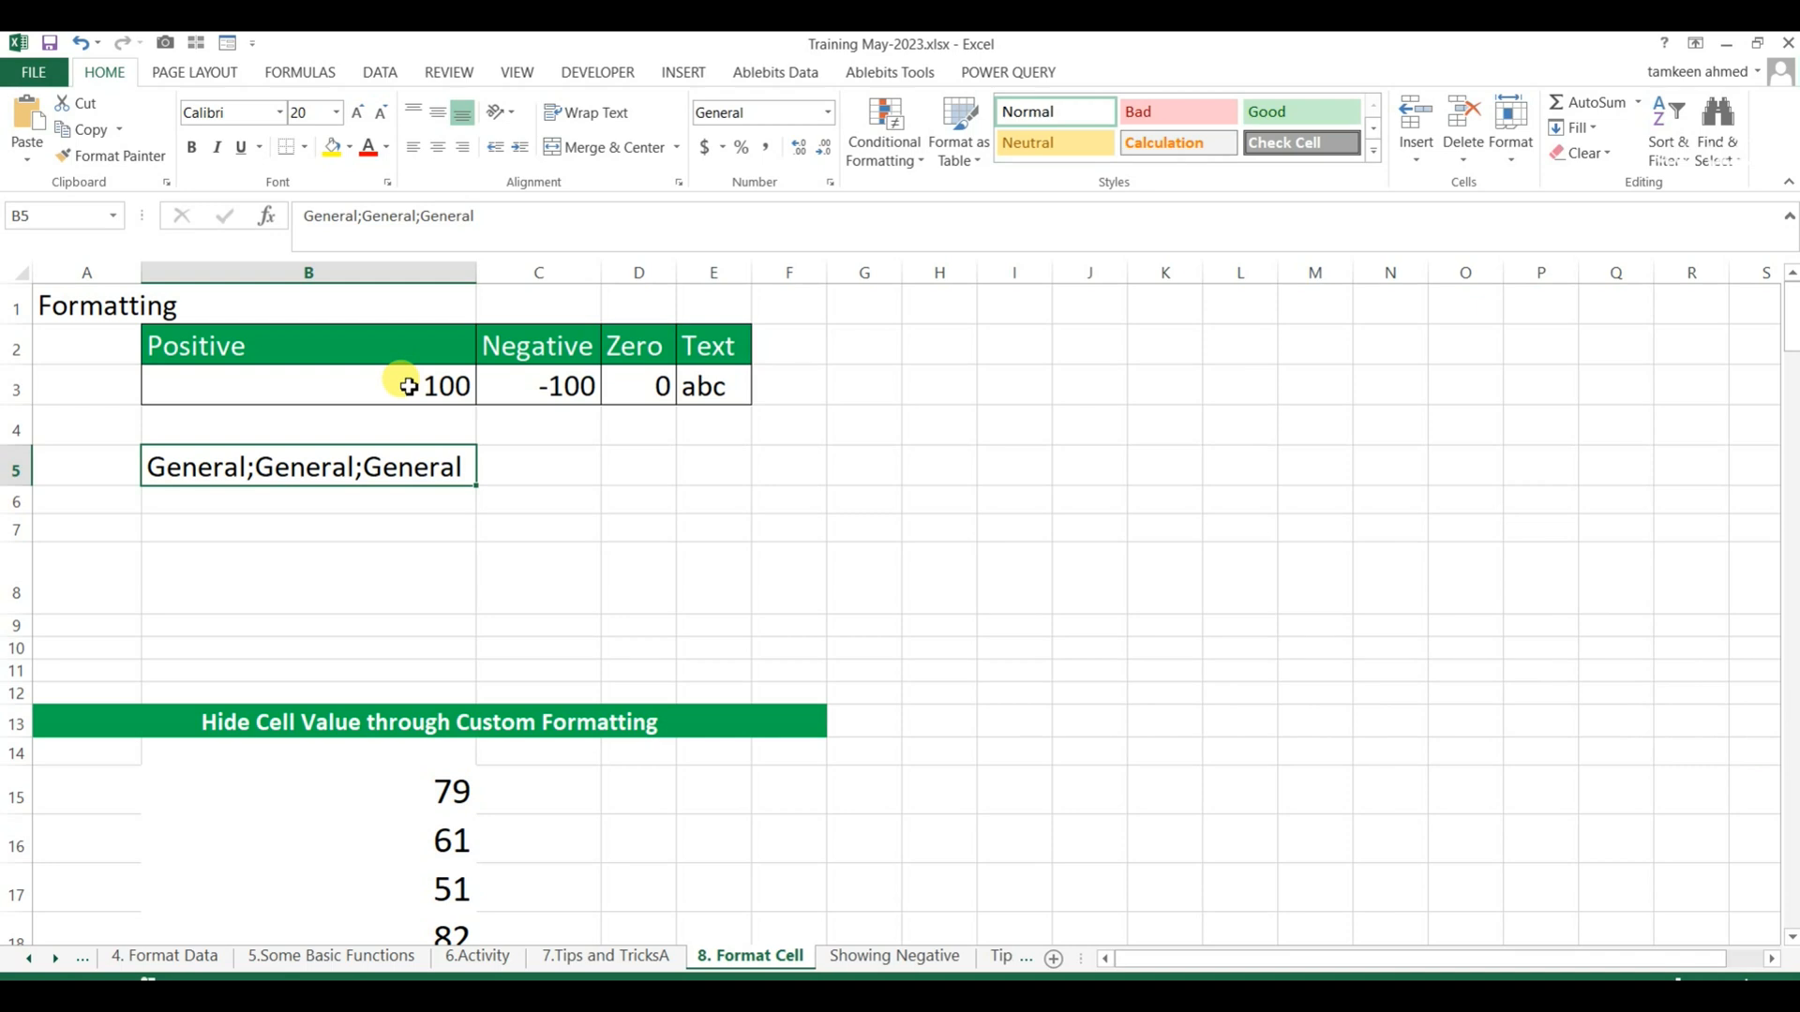
Examine the sections of the General;General;General code inside B5, leaving the cell content unedited.
key("F2")
key("Left")
key("Left")
key("Left")
key("Left")
key("Left")
key("Left")
key("Left")
key("Left")
key("Left")
key("Left")
key("Left")
key("Left")
key("Left")
key("Left")
key("Left")
key("Left")
key("Right")
key("shift+Right")
key("shift+Right")
key("shift+Right")
key("shift+Right")
key("shift+Right")
key("shift+Right")
key("shift+Right")
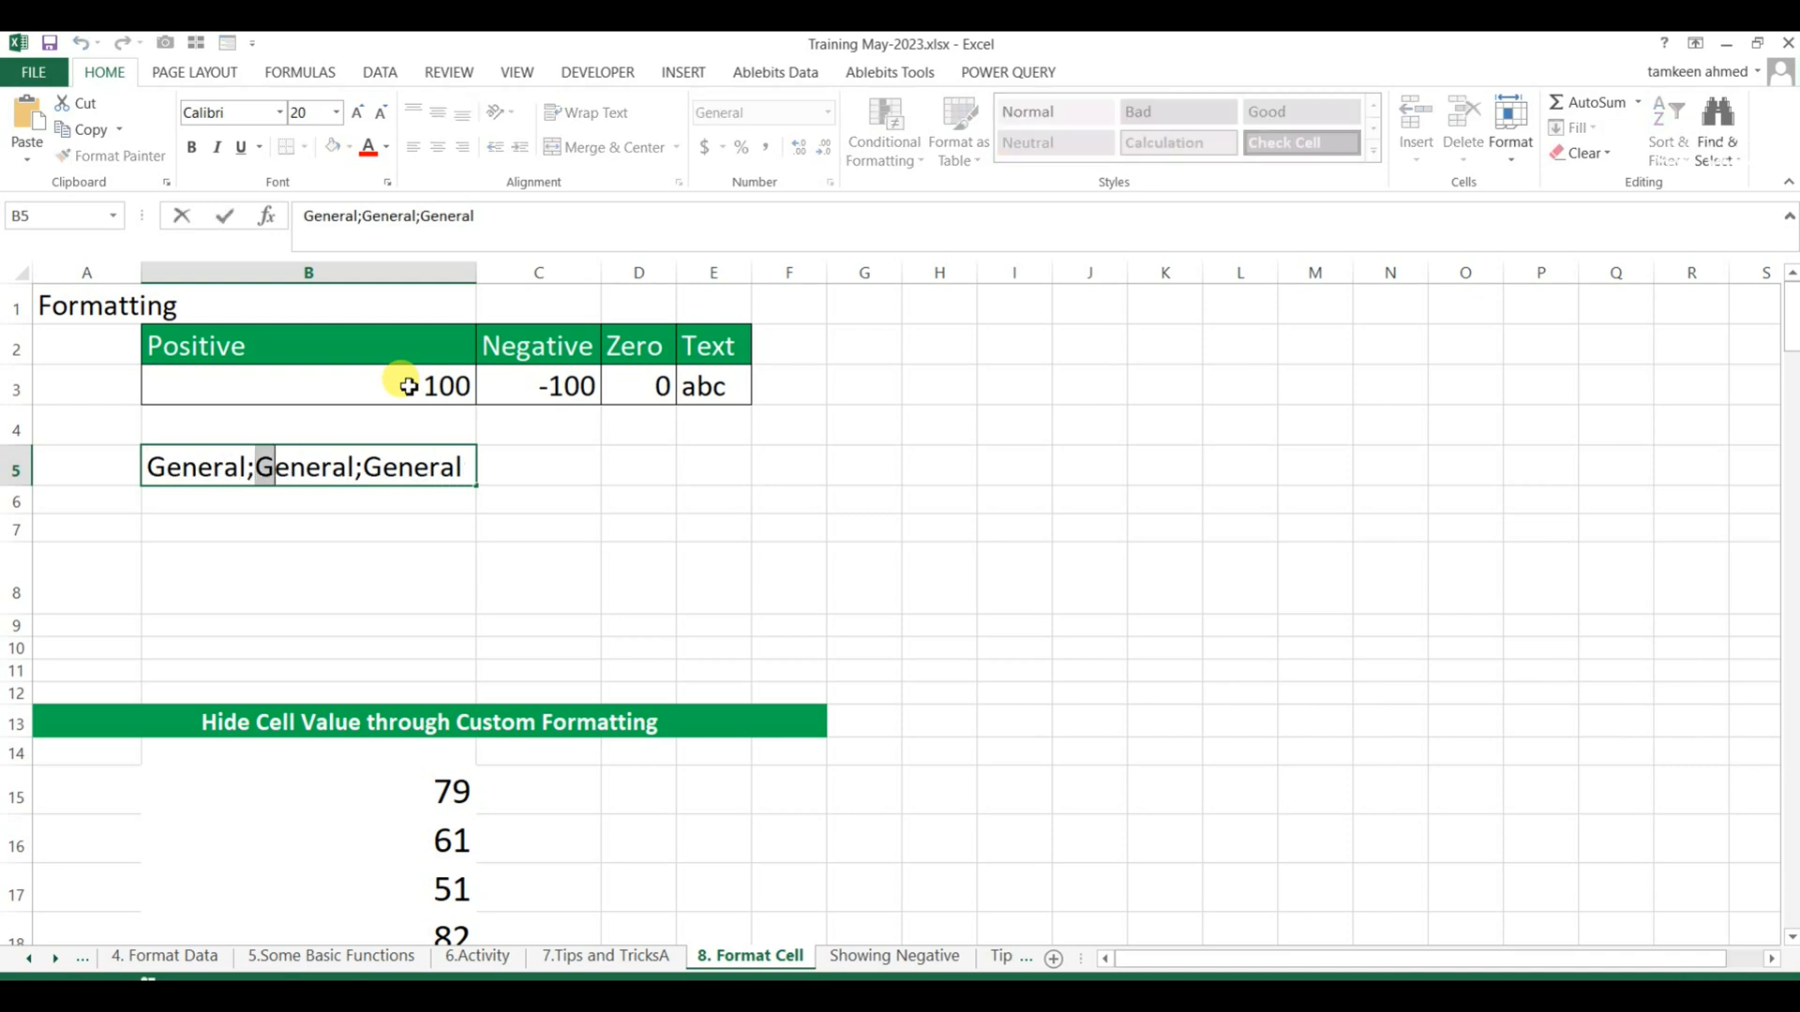
key("Right")
key("shift+Right")
key("shift+Right")
key("shift+Right")
key("shift+Right")
key("shift+Right")
key("shift+Right")
key("shift+Right")
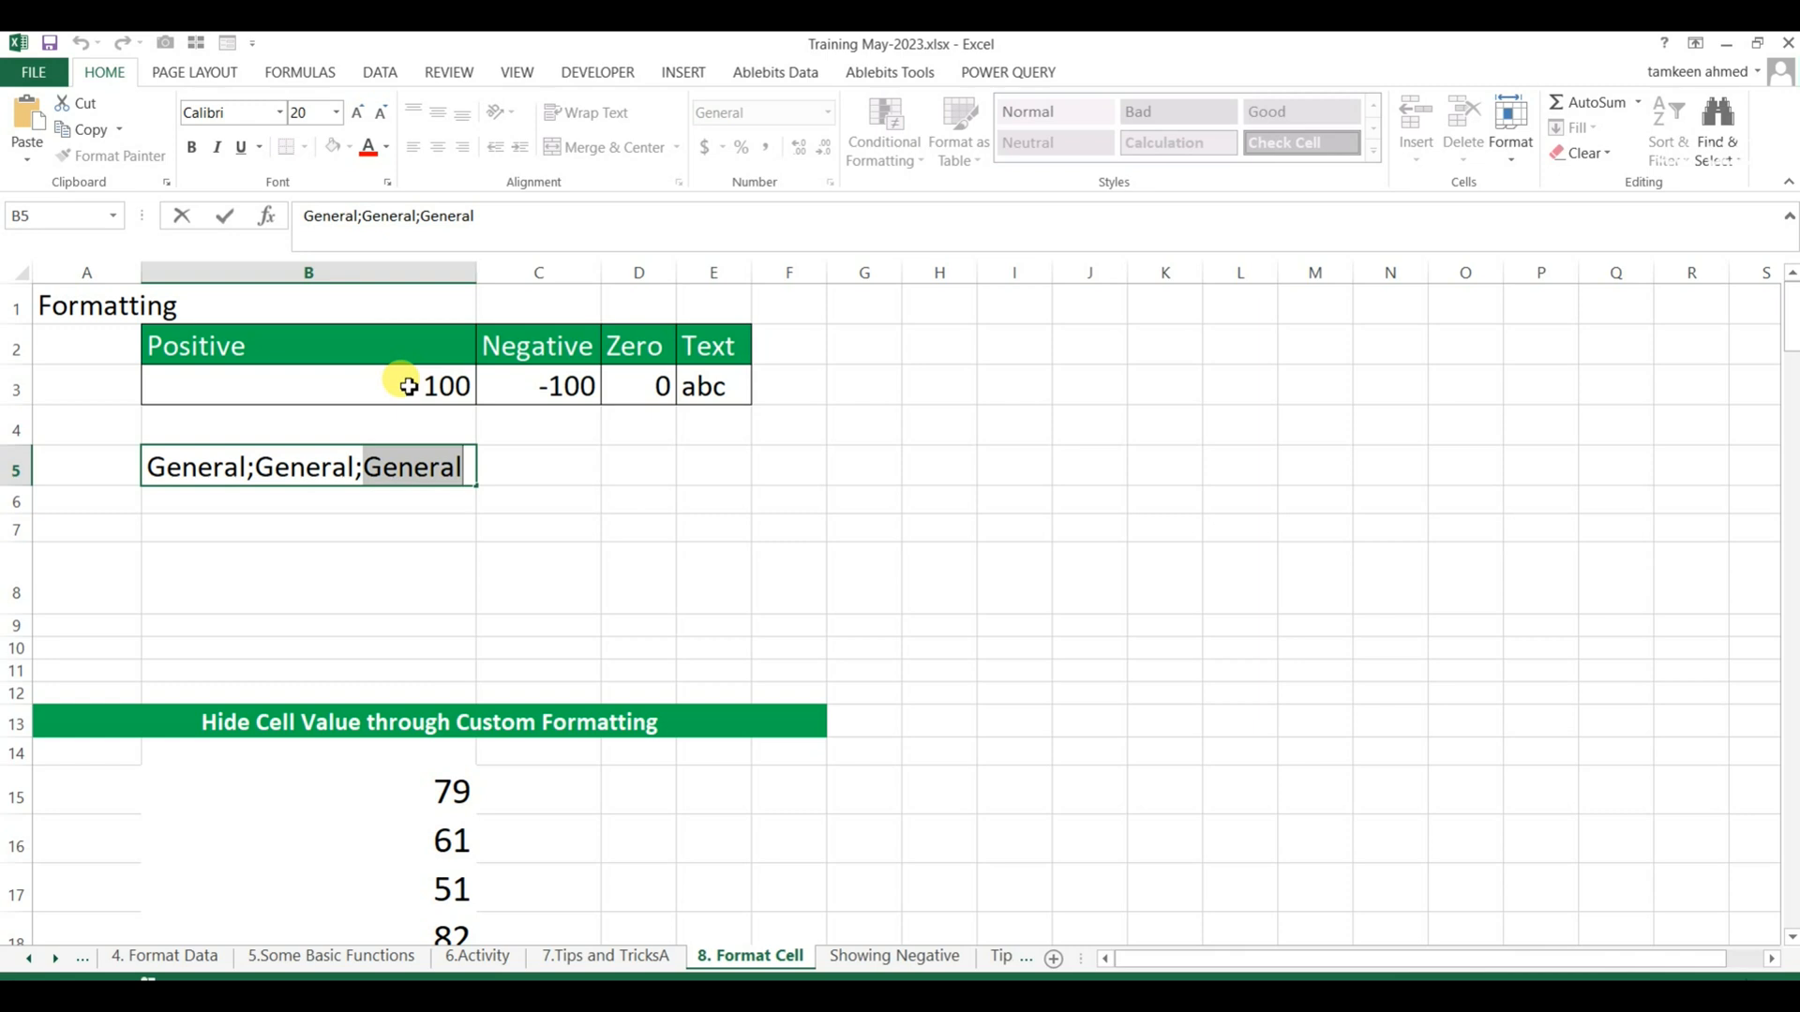
key("Escape")
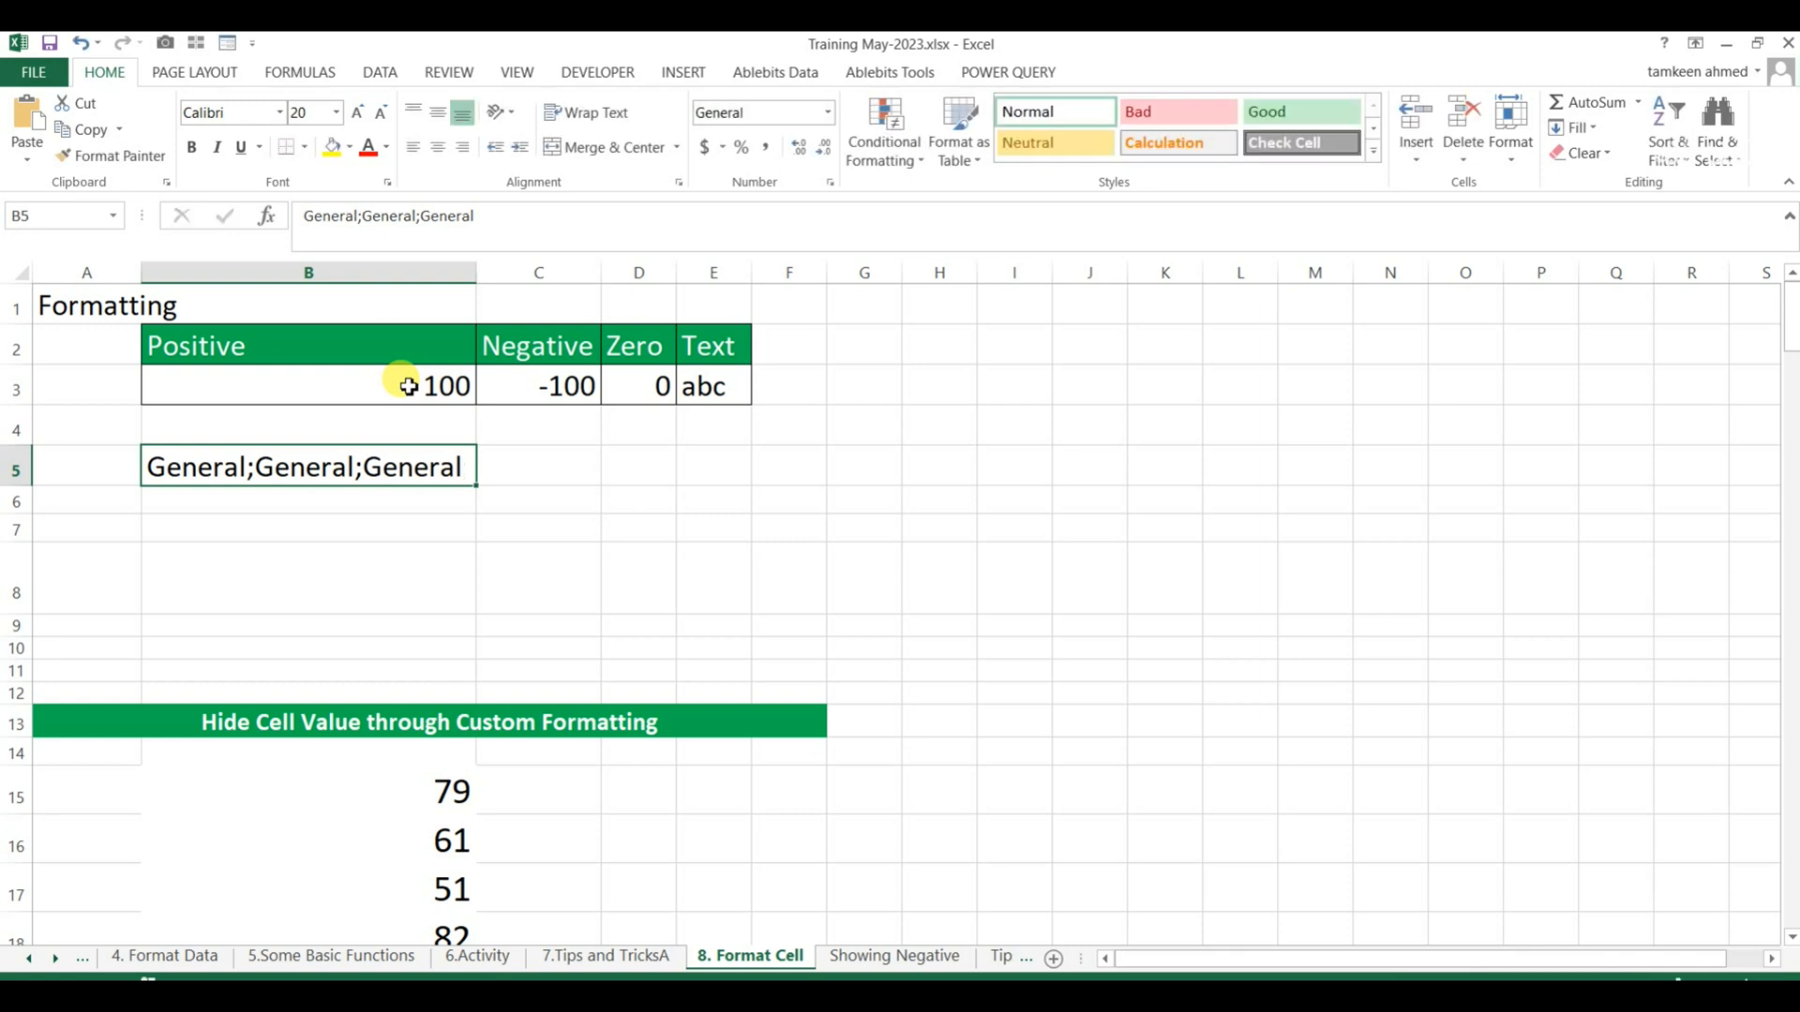
key("Down")
key("Down")
key("Down")
key("Up")
key("Up")
key("Up")
key("Down")
key("Down")
key("Up")
key("Up")
Start a custom number format for cell B8 with General[blue] for positive and General[green] for negative values.
key("Down")
key("Down")
key("Down")
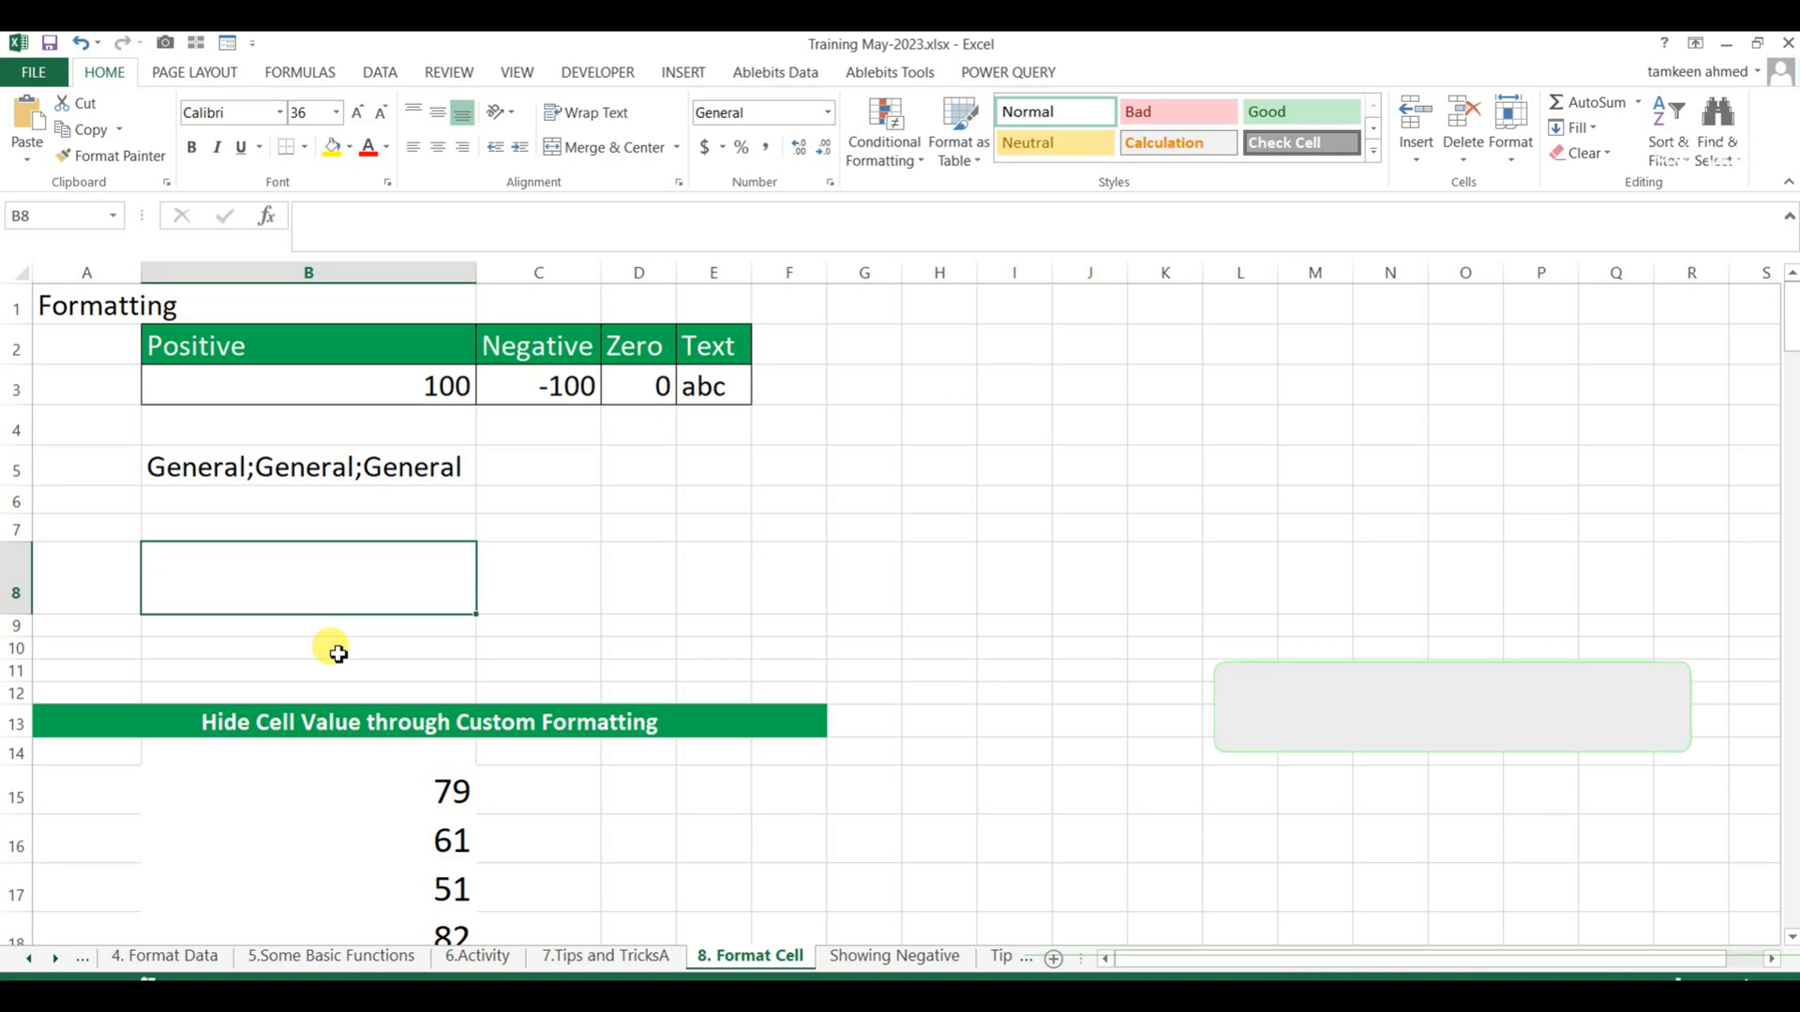
key("ctrl+1")
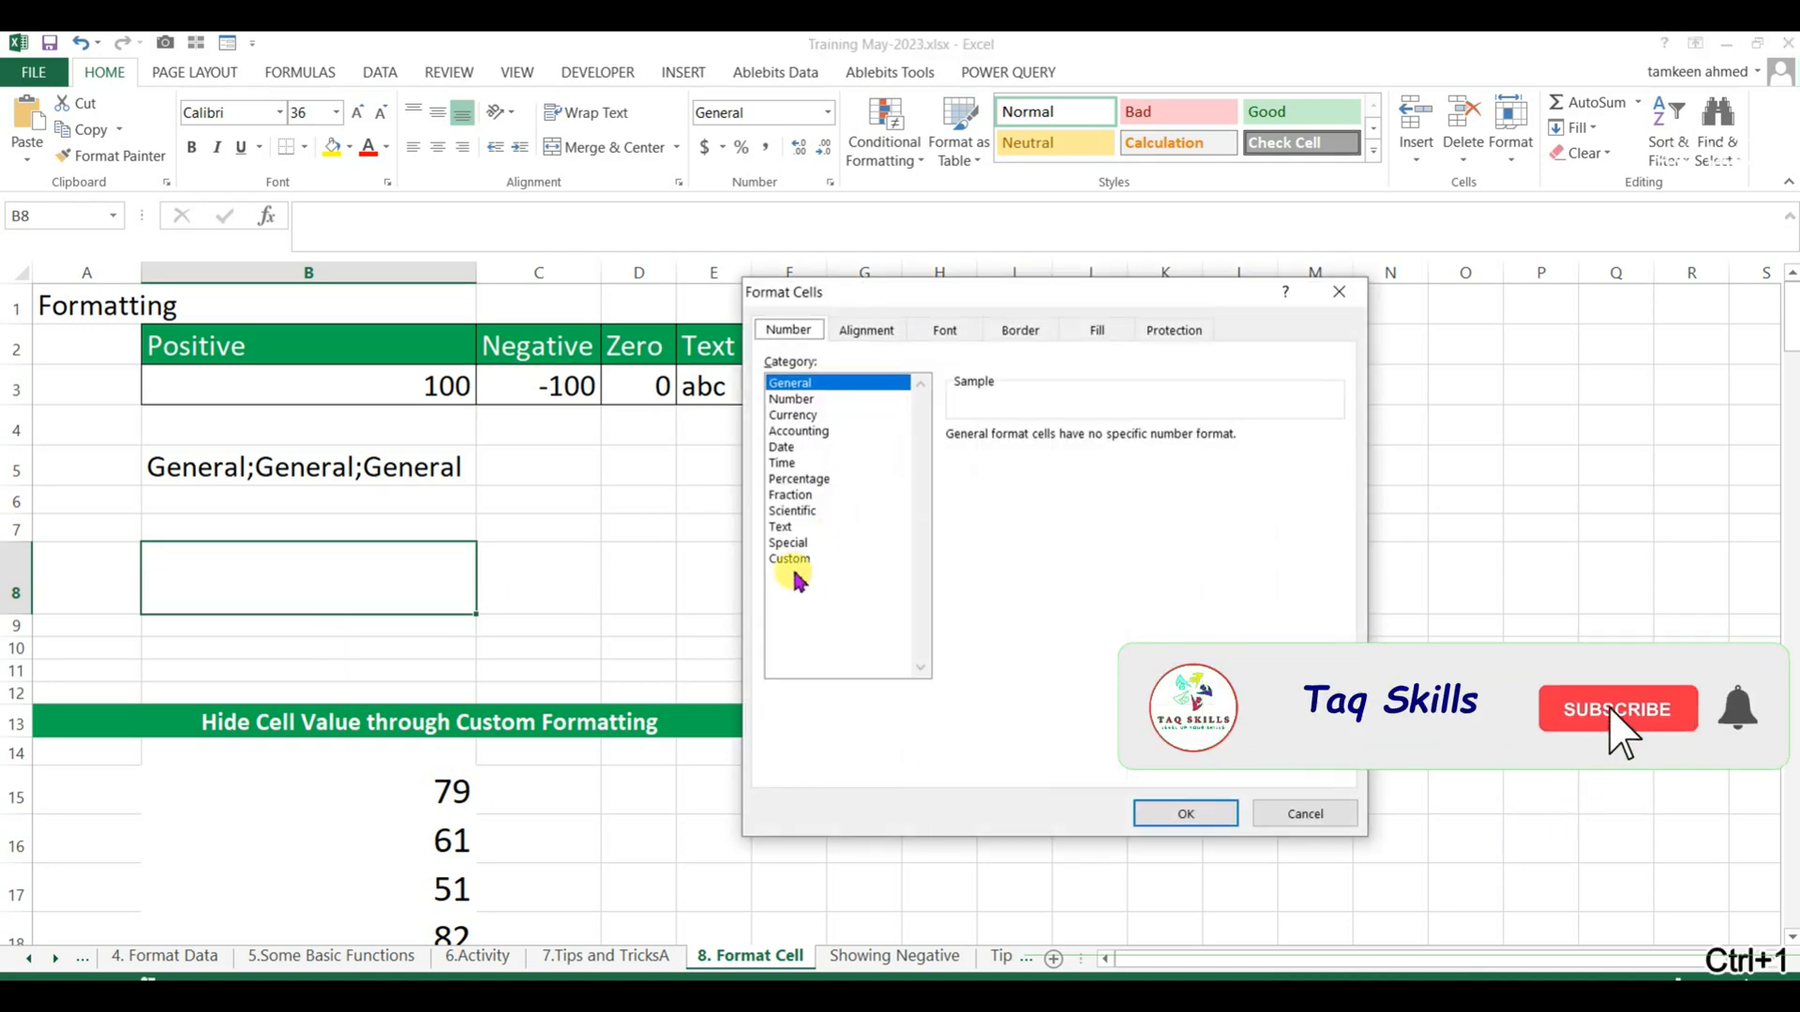
left_click(790, 559)
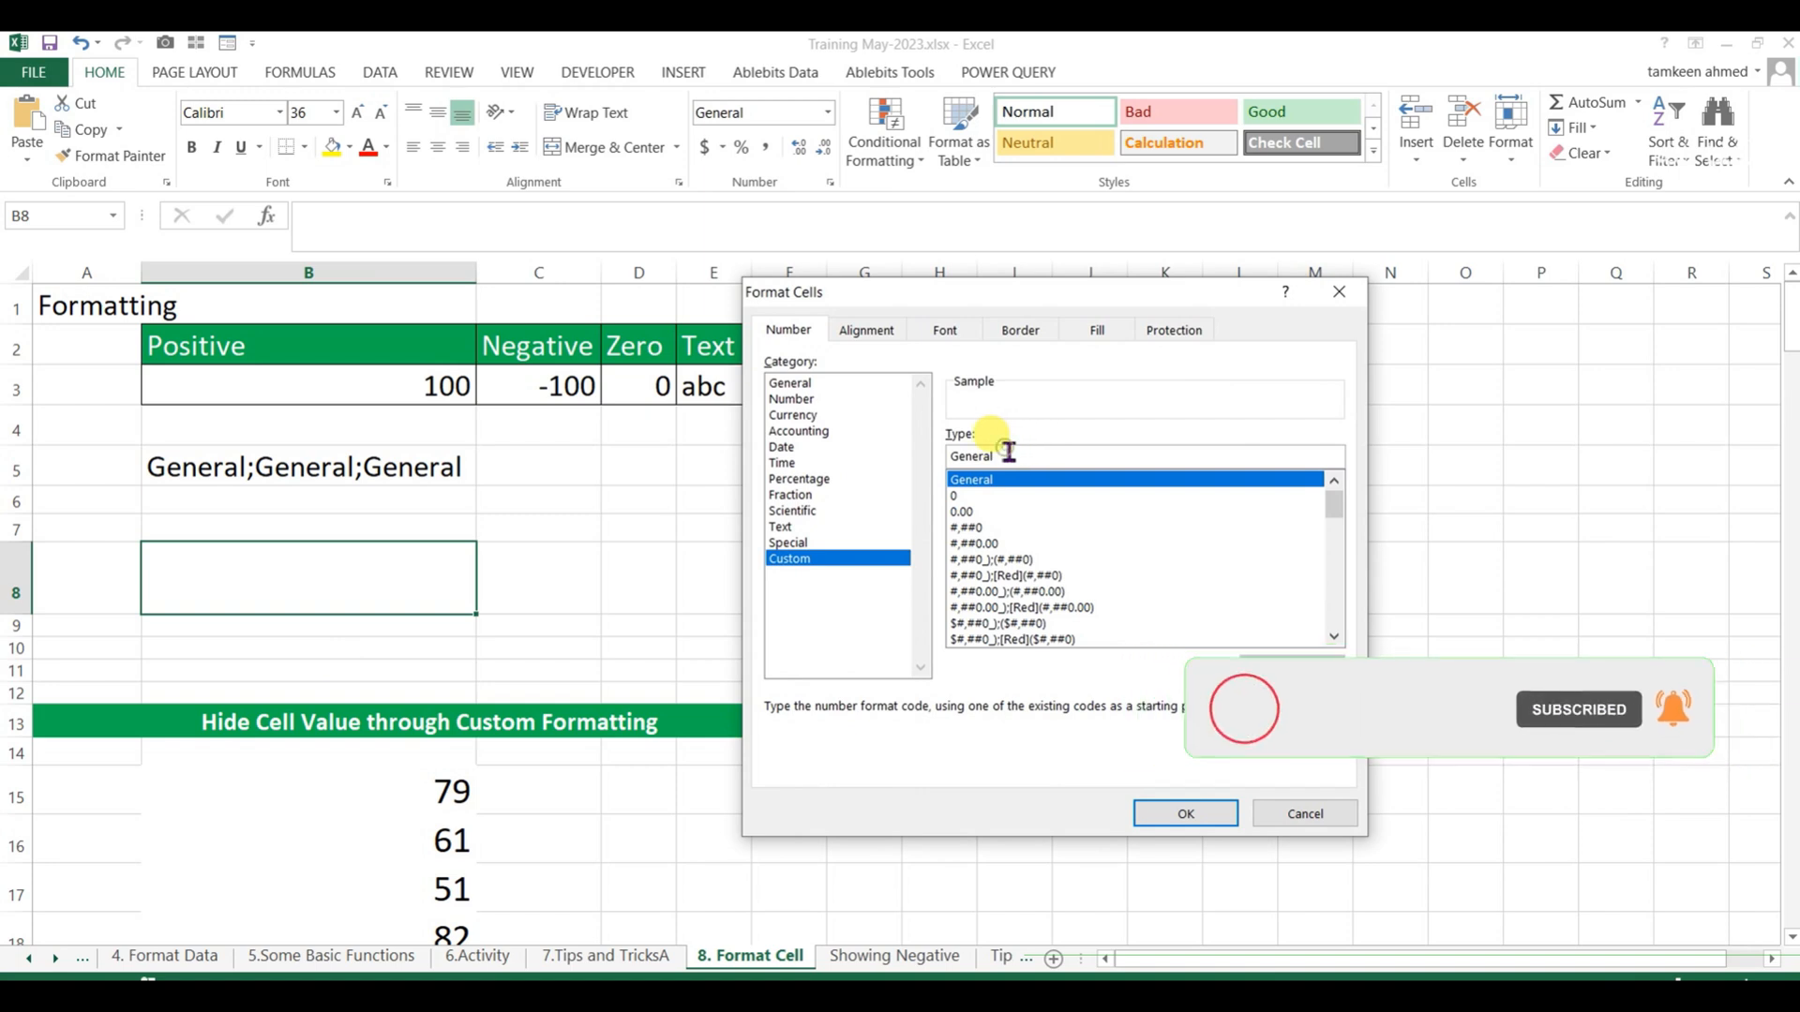
left_click_drag(949, 456, 1020, 461)
key("ctrl+c")
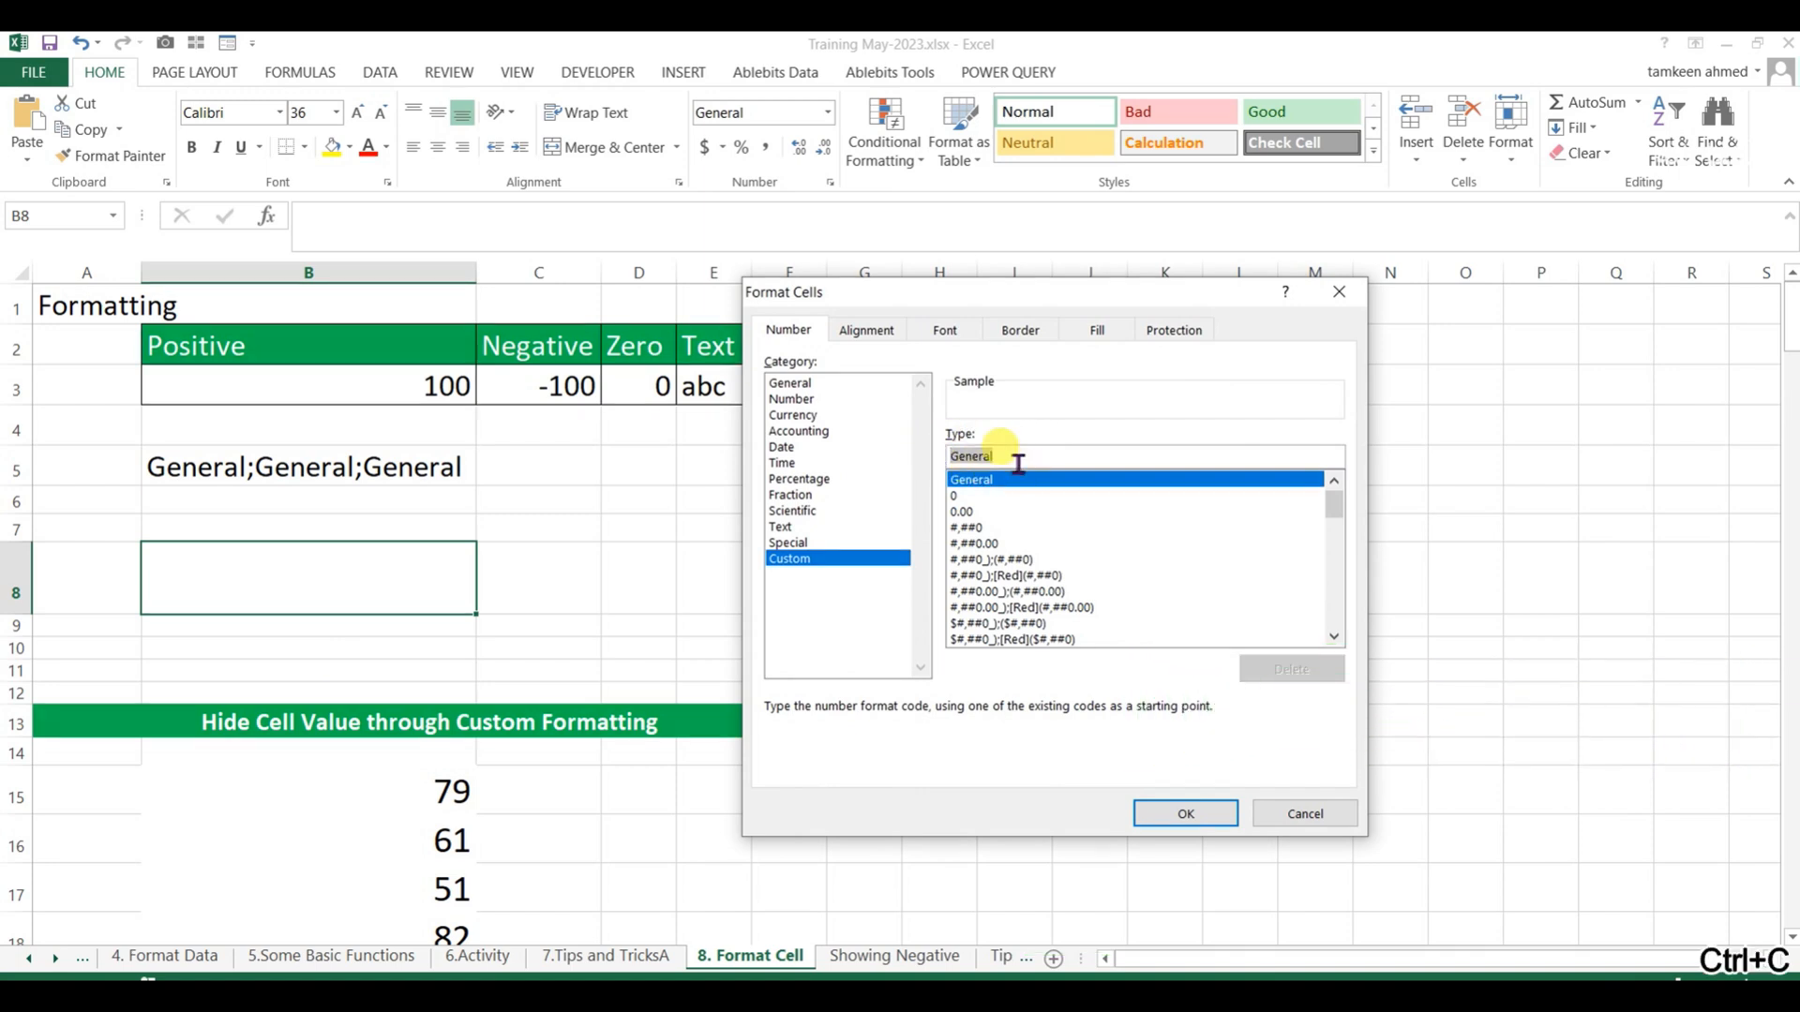
key("ctrl+v")
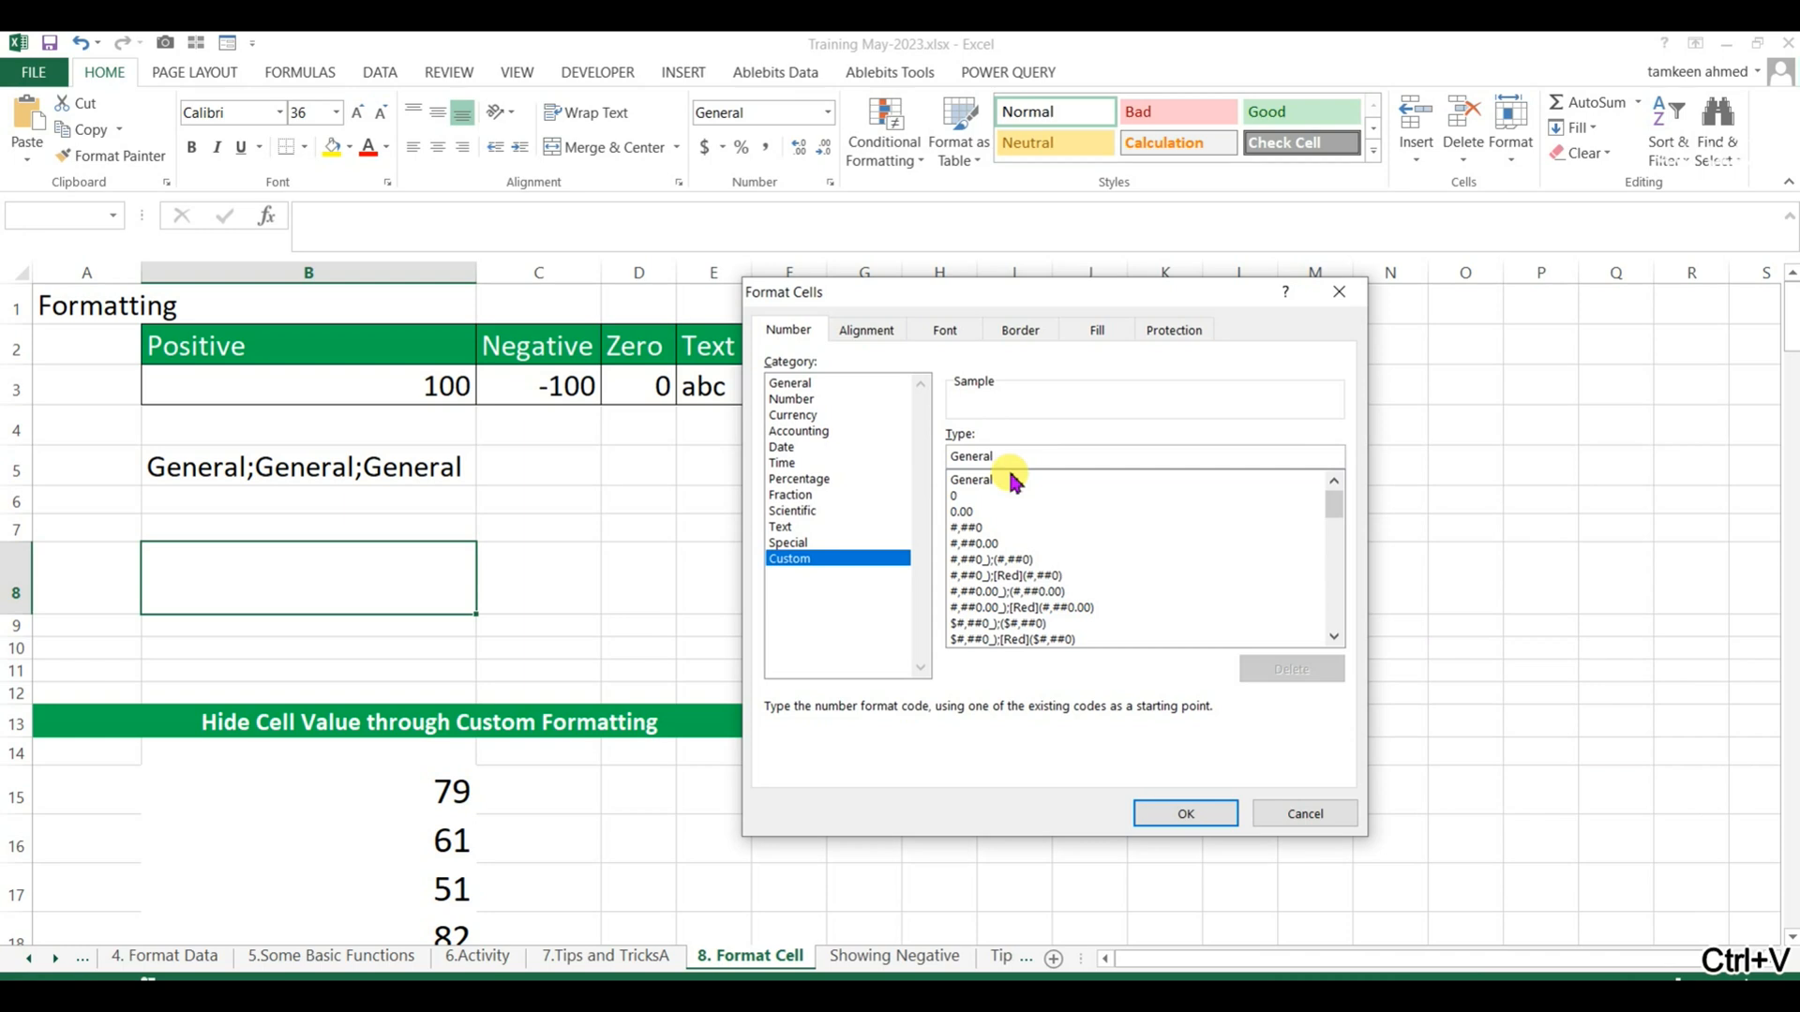
type(";")
type("[b")
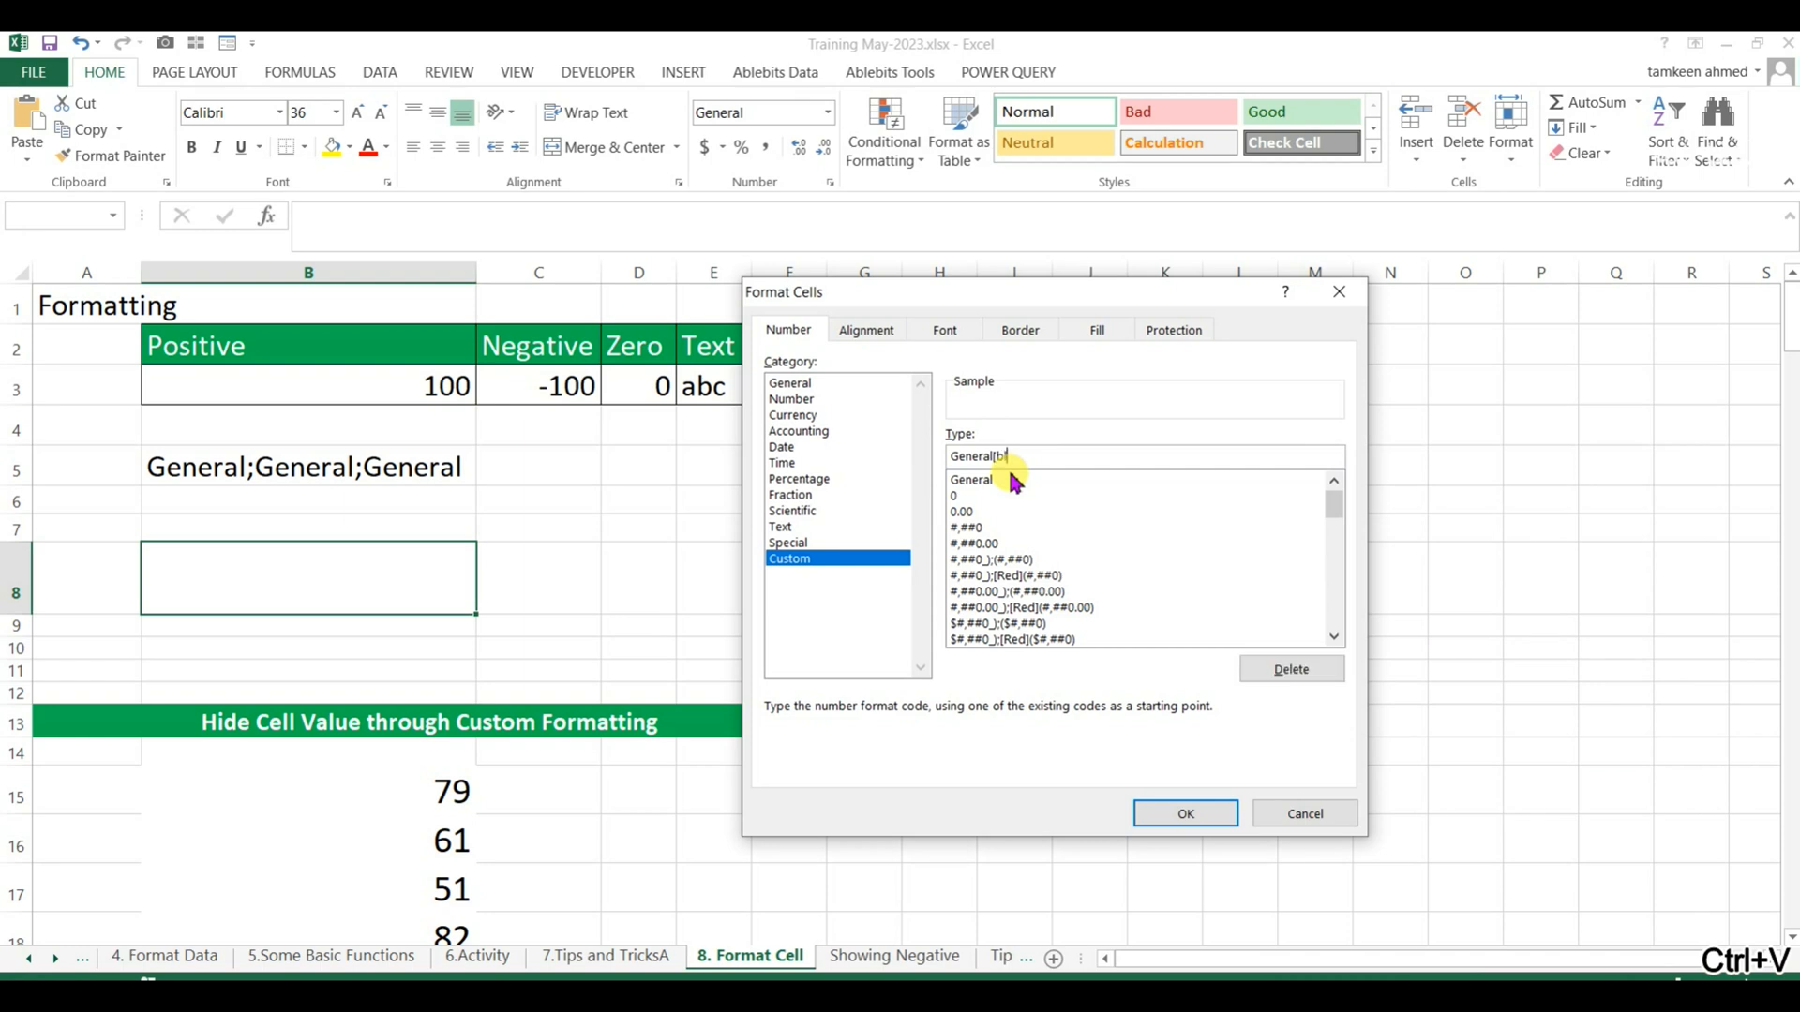
type("lue];")
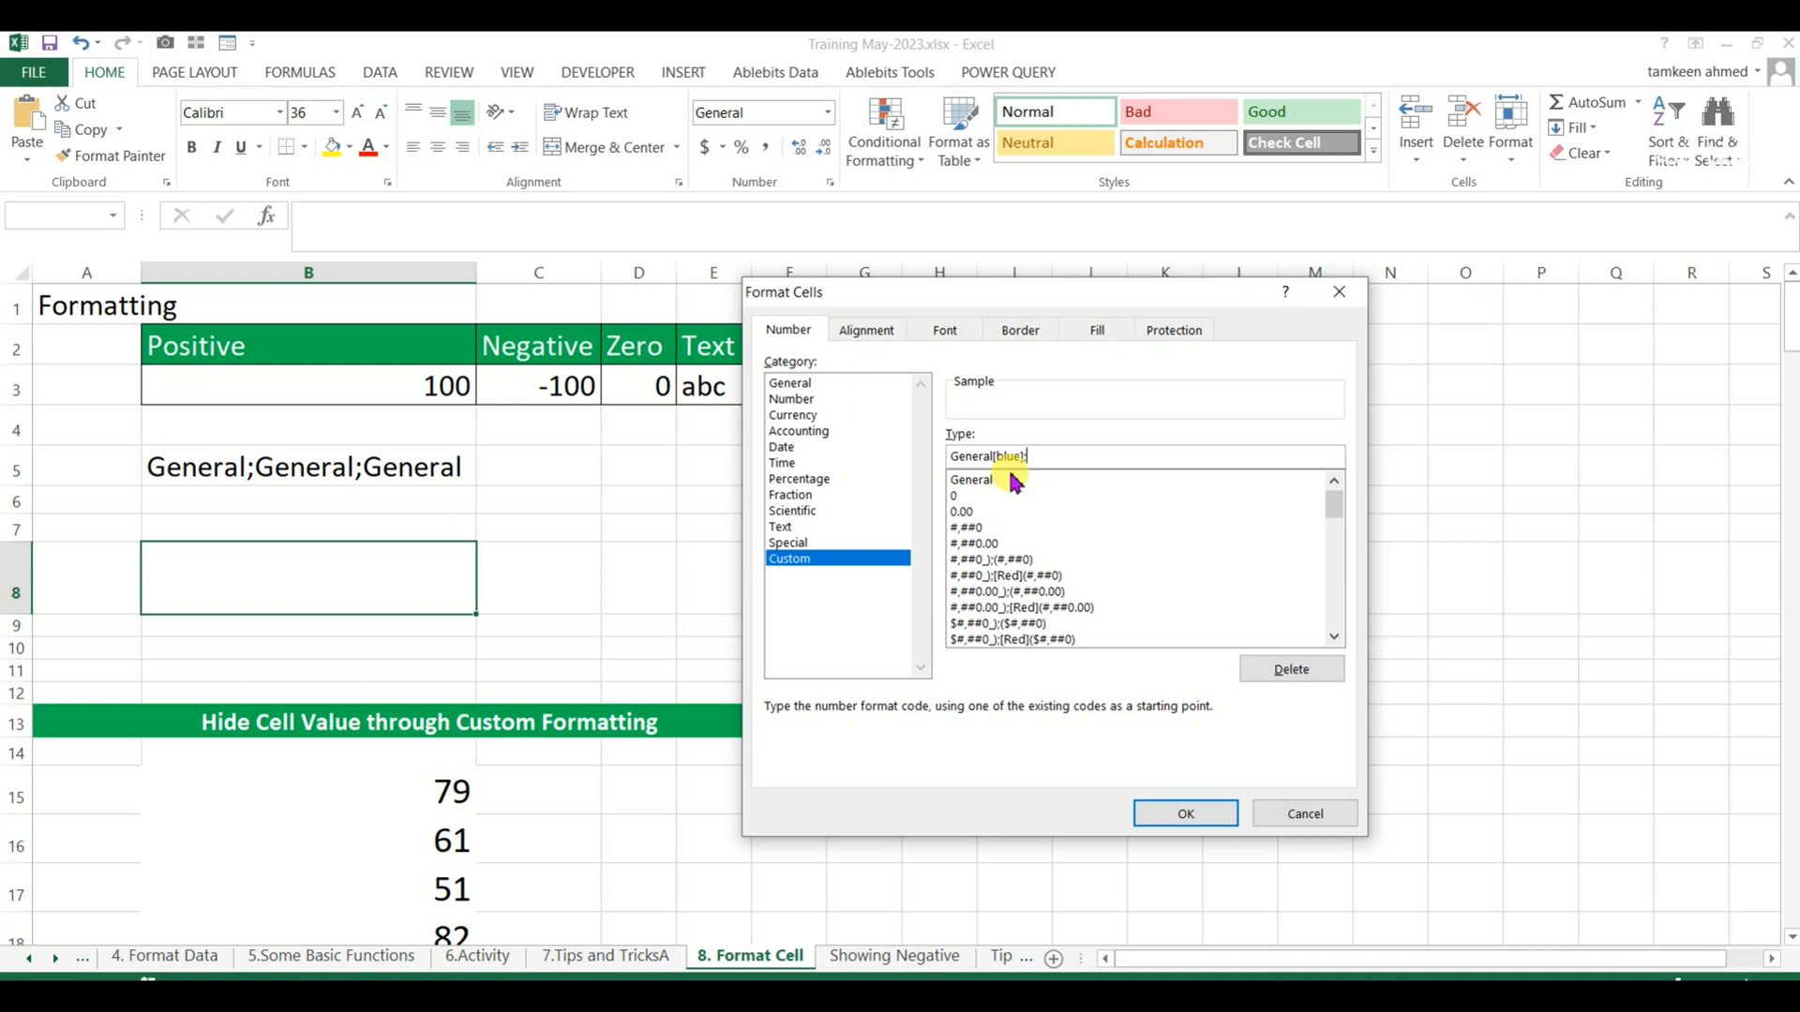
key("ctrl+v")
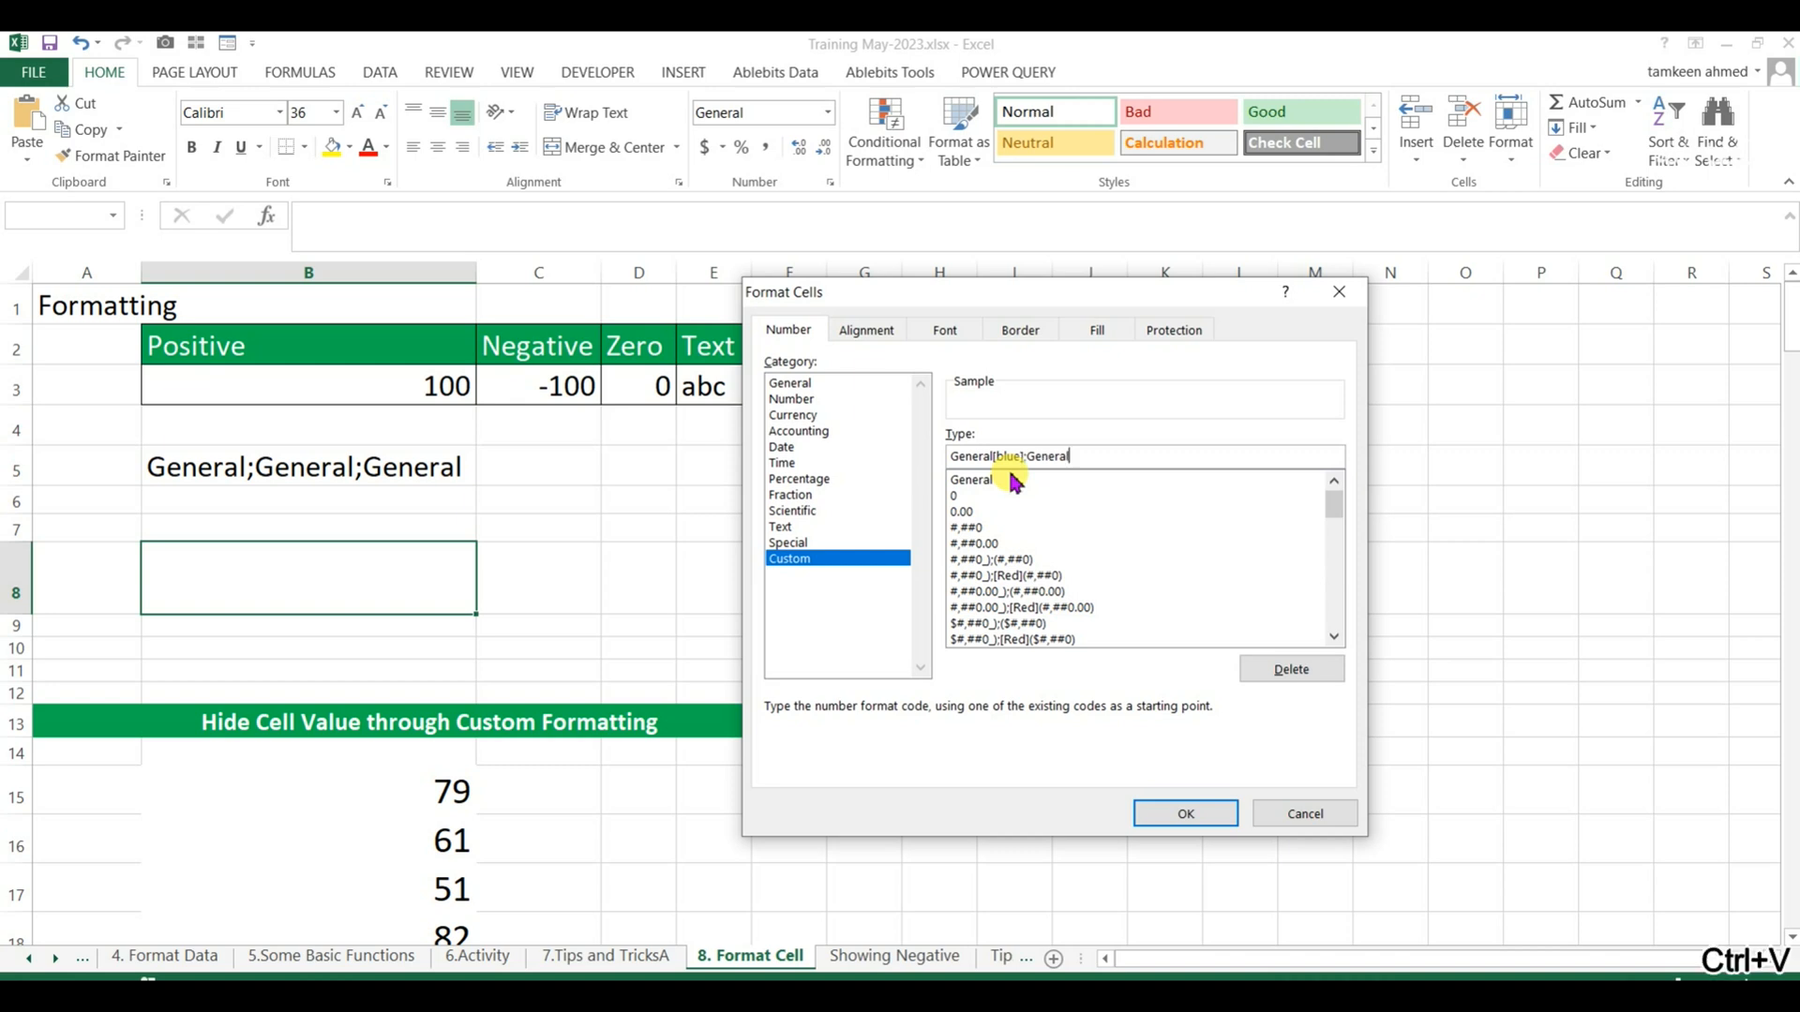
type("[green];")
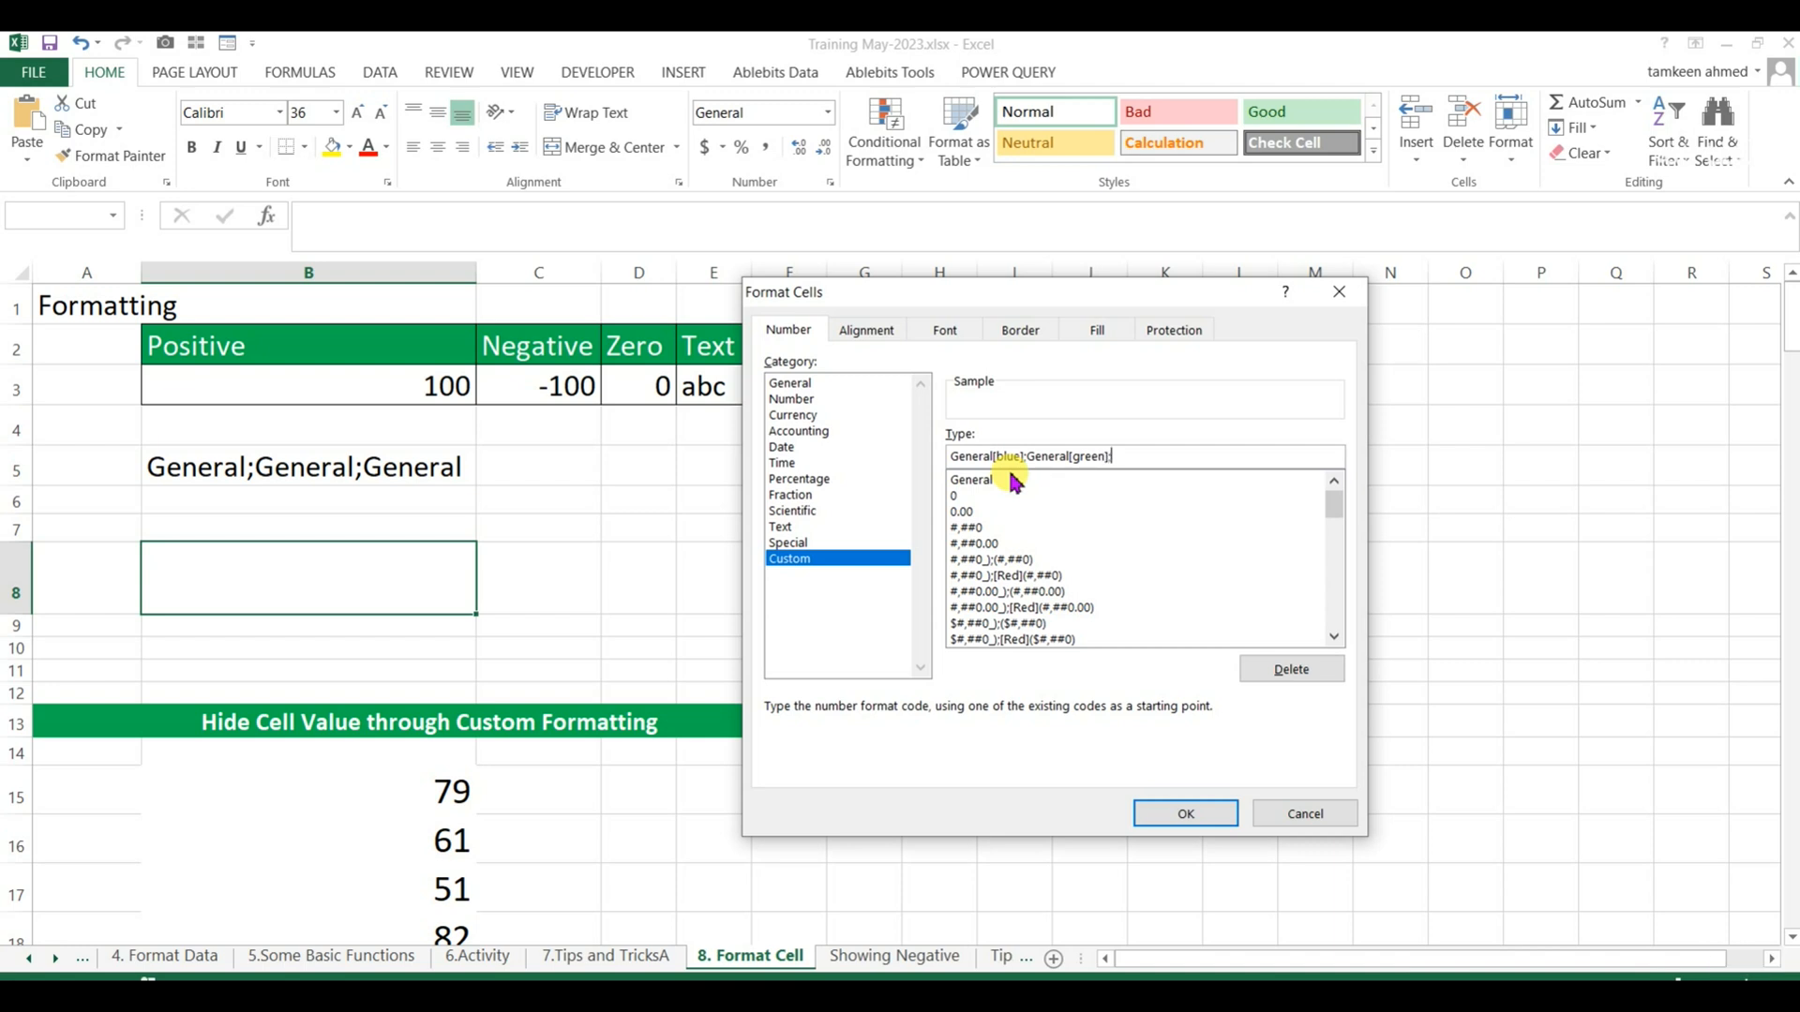
Complete B8's custom format with General[red] for zero and General[yellow] for text, and apply it.
key("ctrl+v")
key("ctrl+v")
type("[")
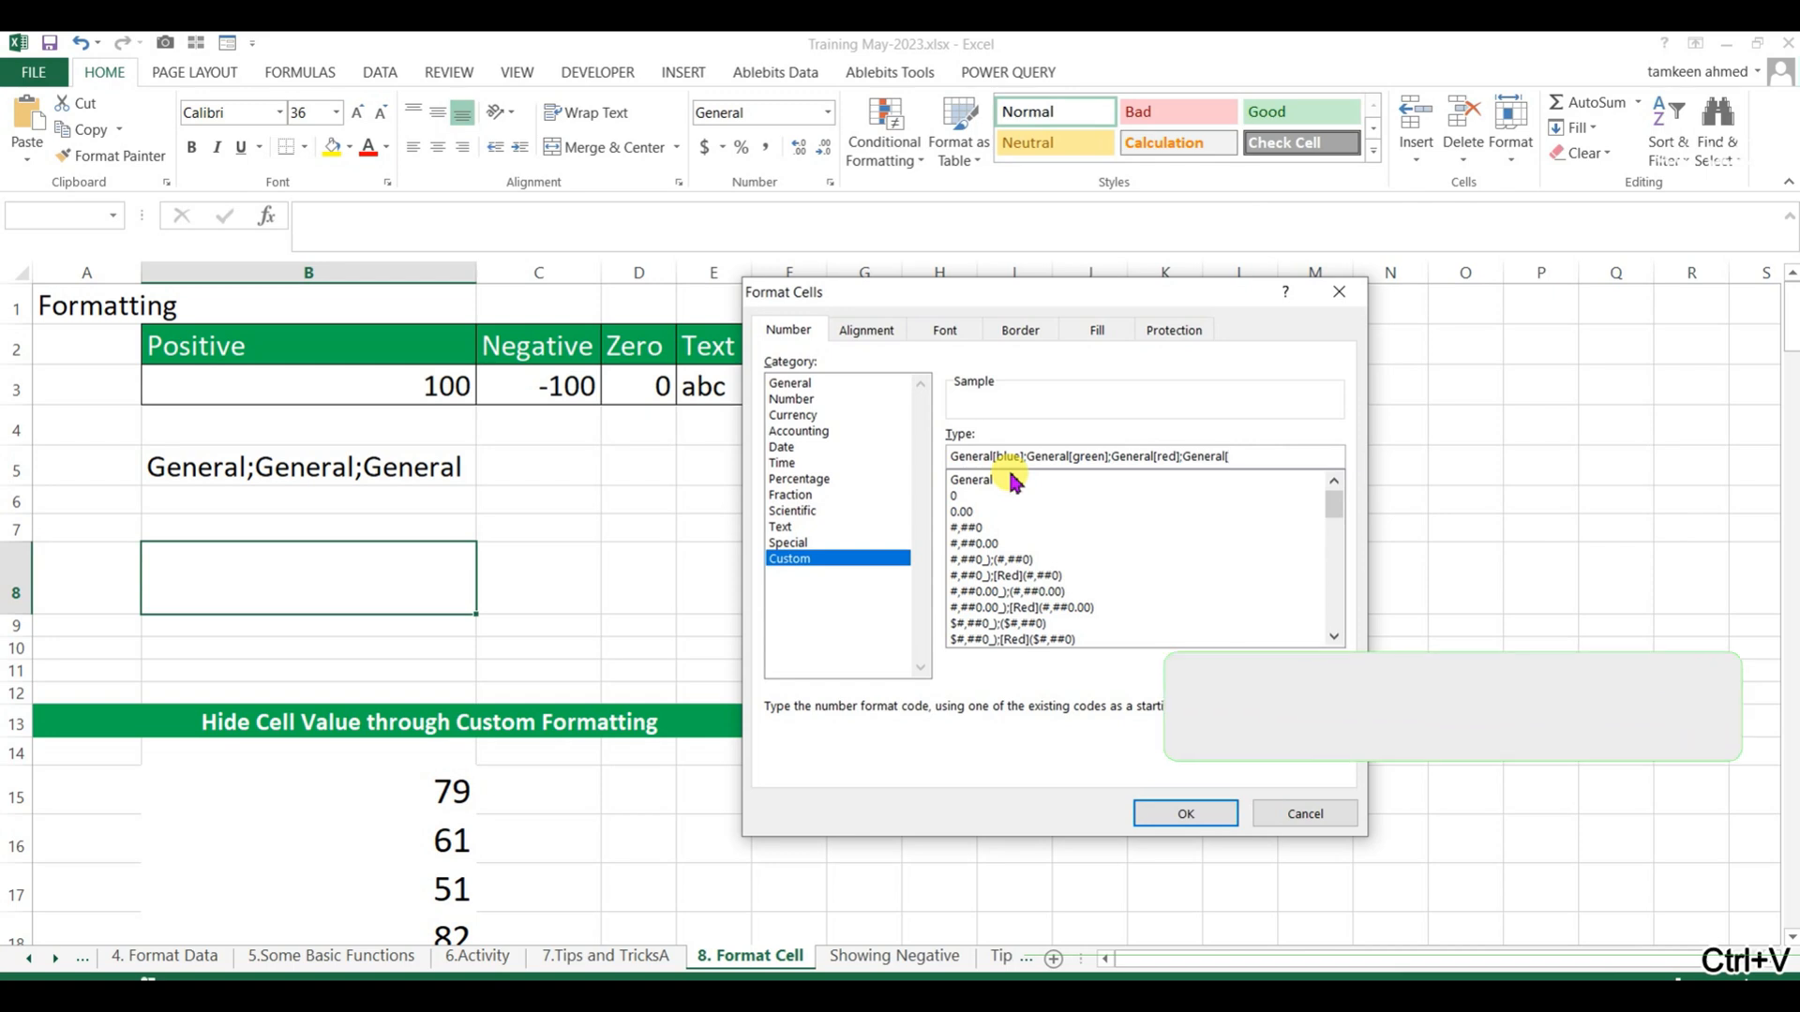
type("yellow]4")
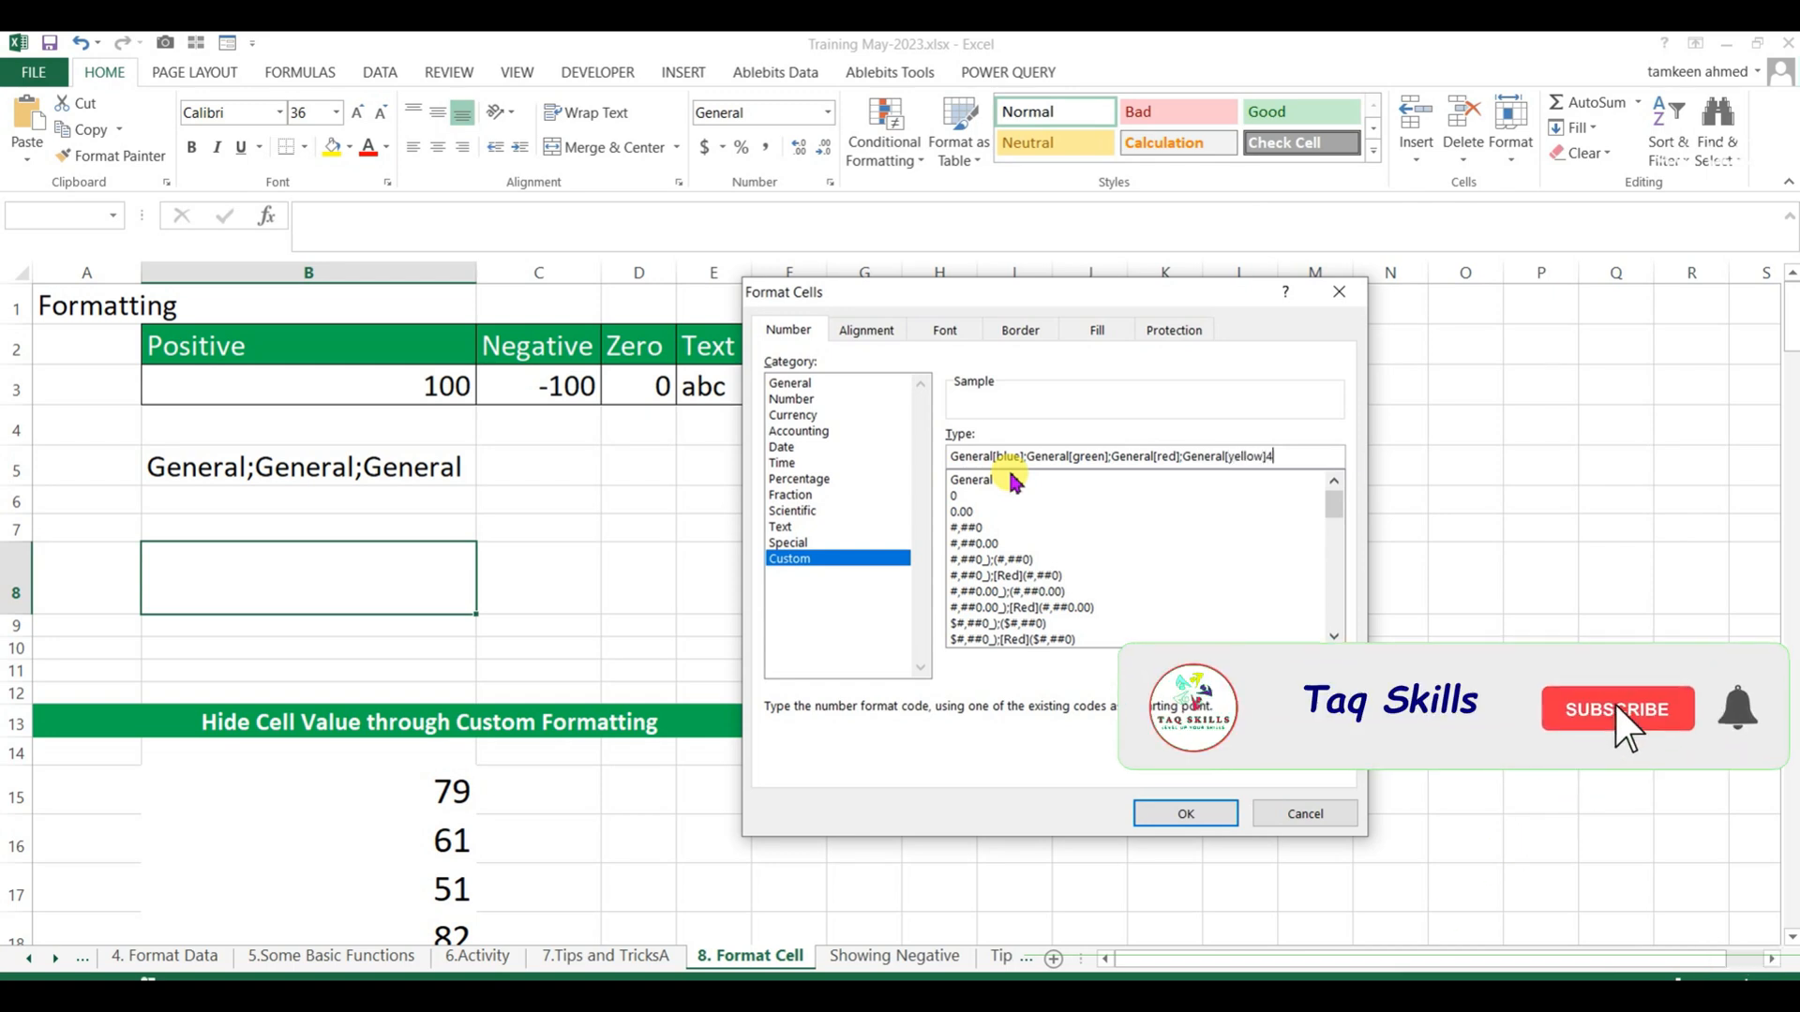
key("Return")
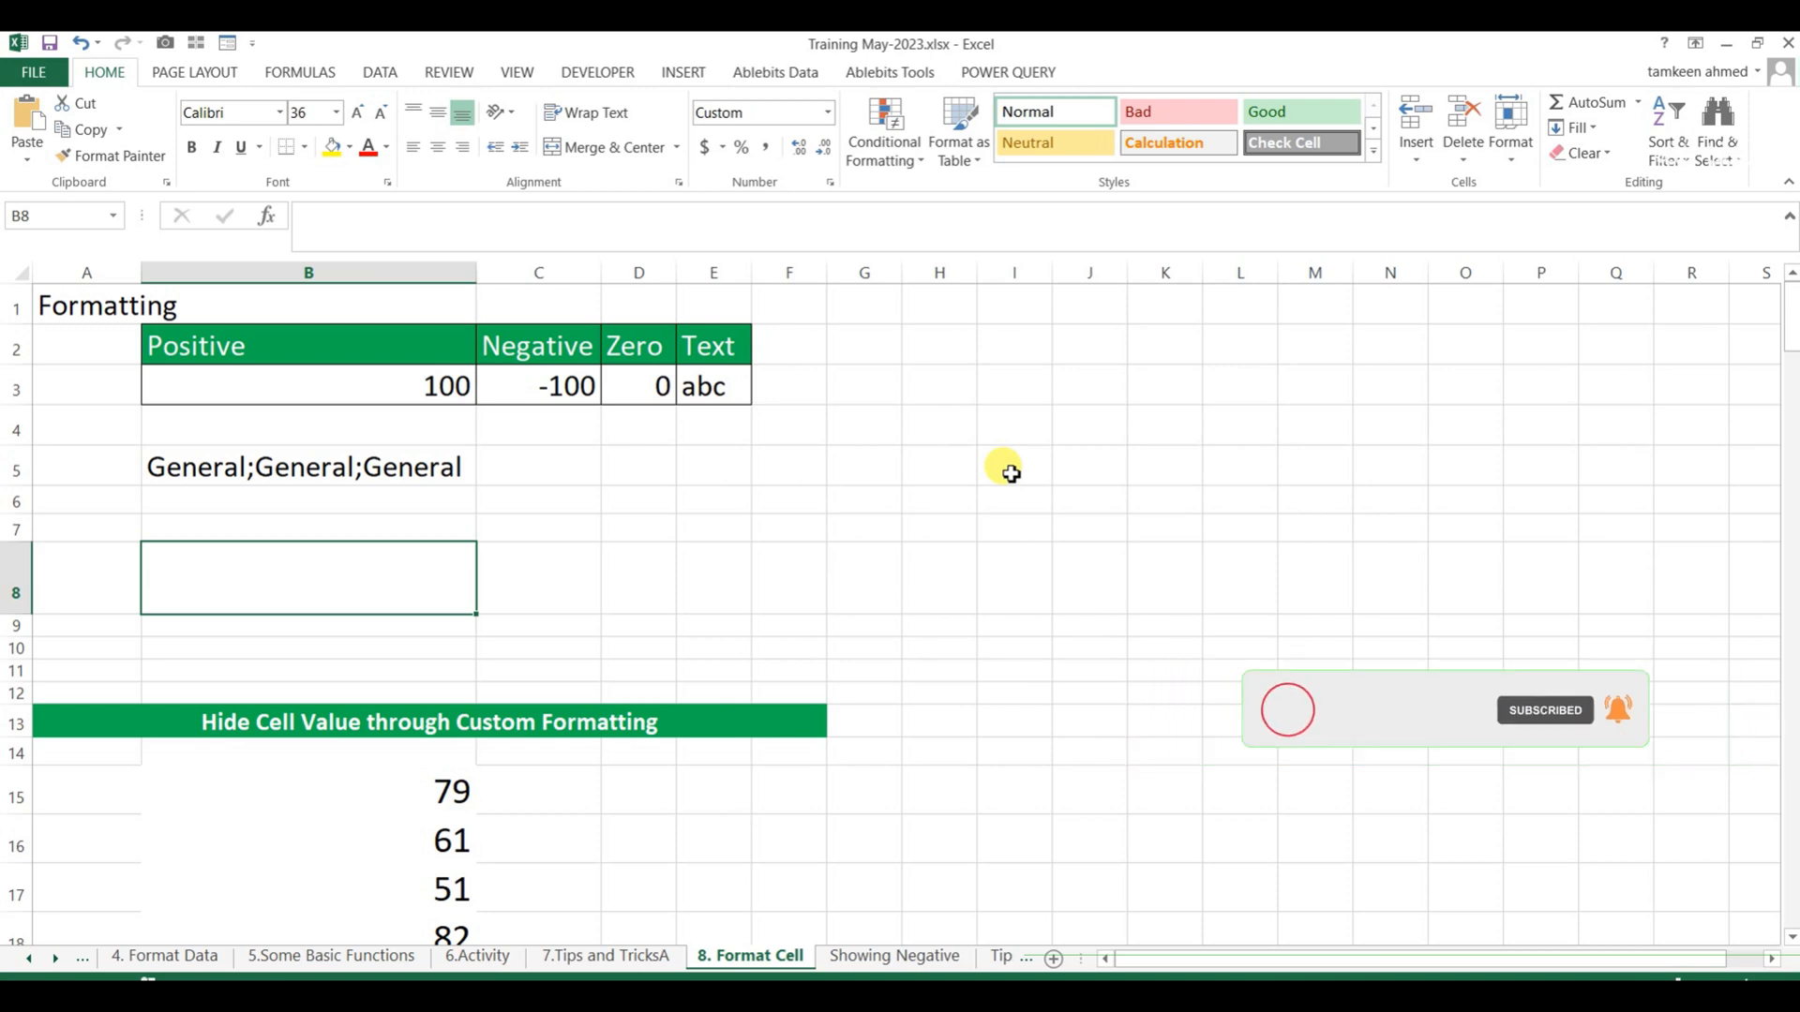
Test the custom format in B8 by entering 123 and then -123.
type("123")
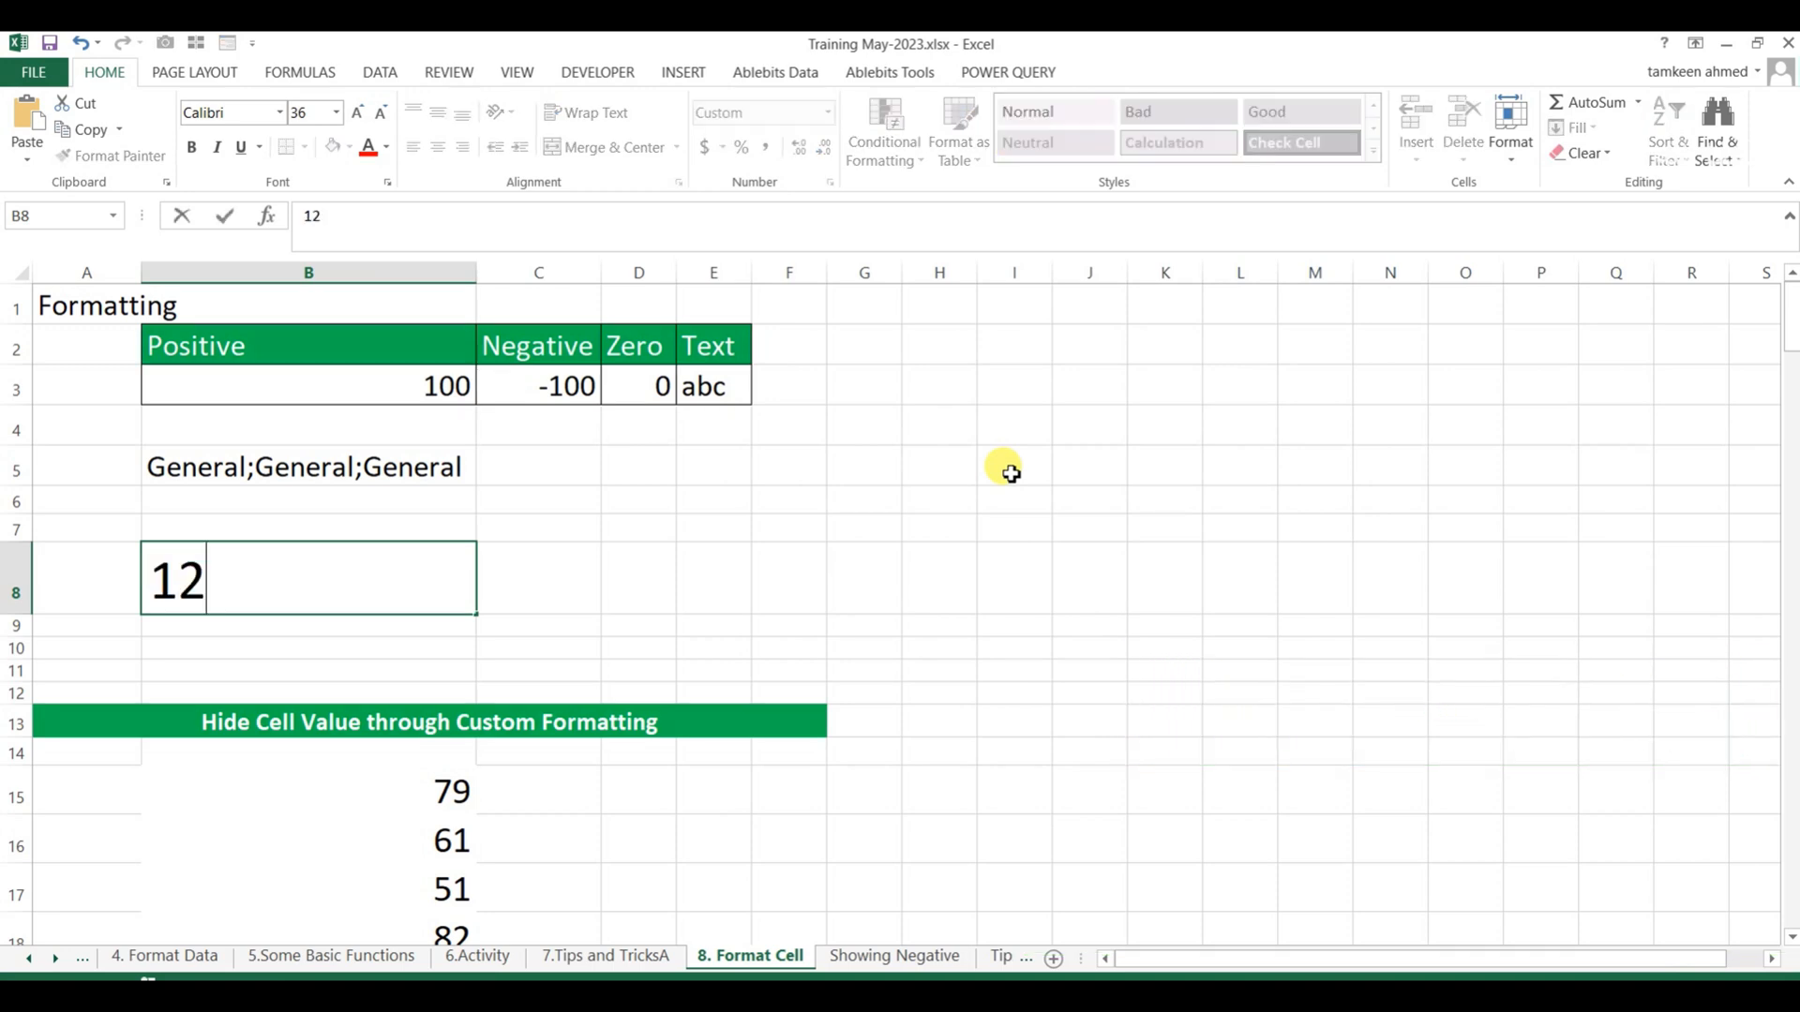
key("Return")
key("Up")
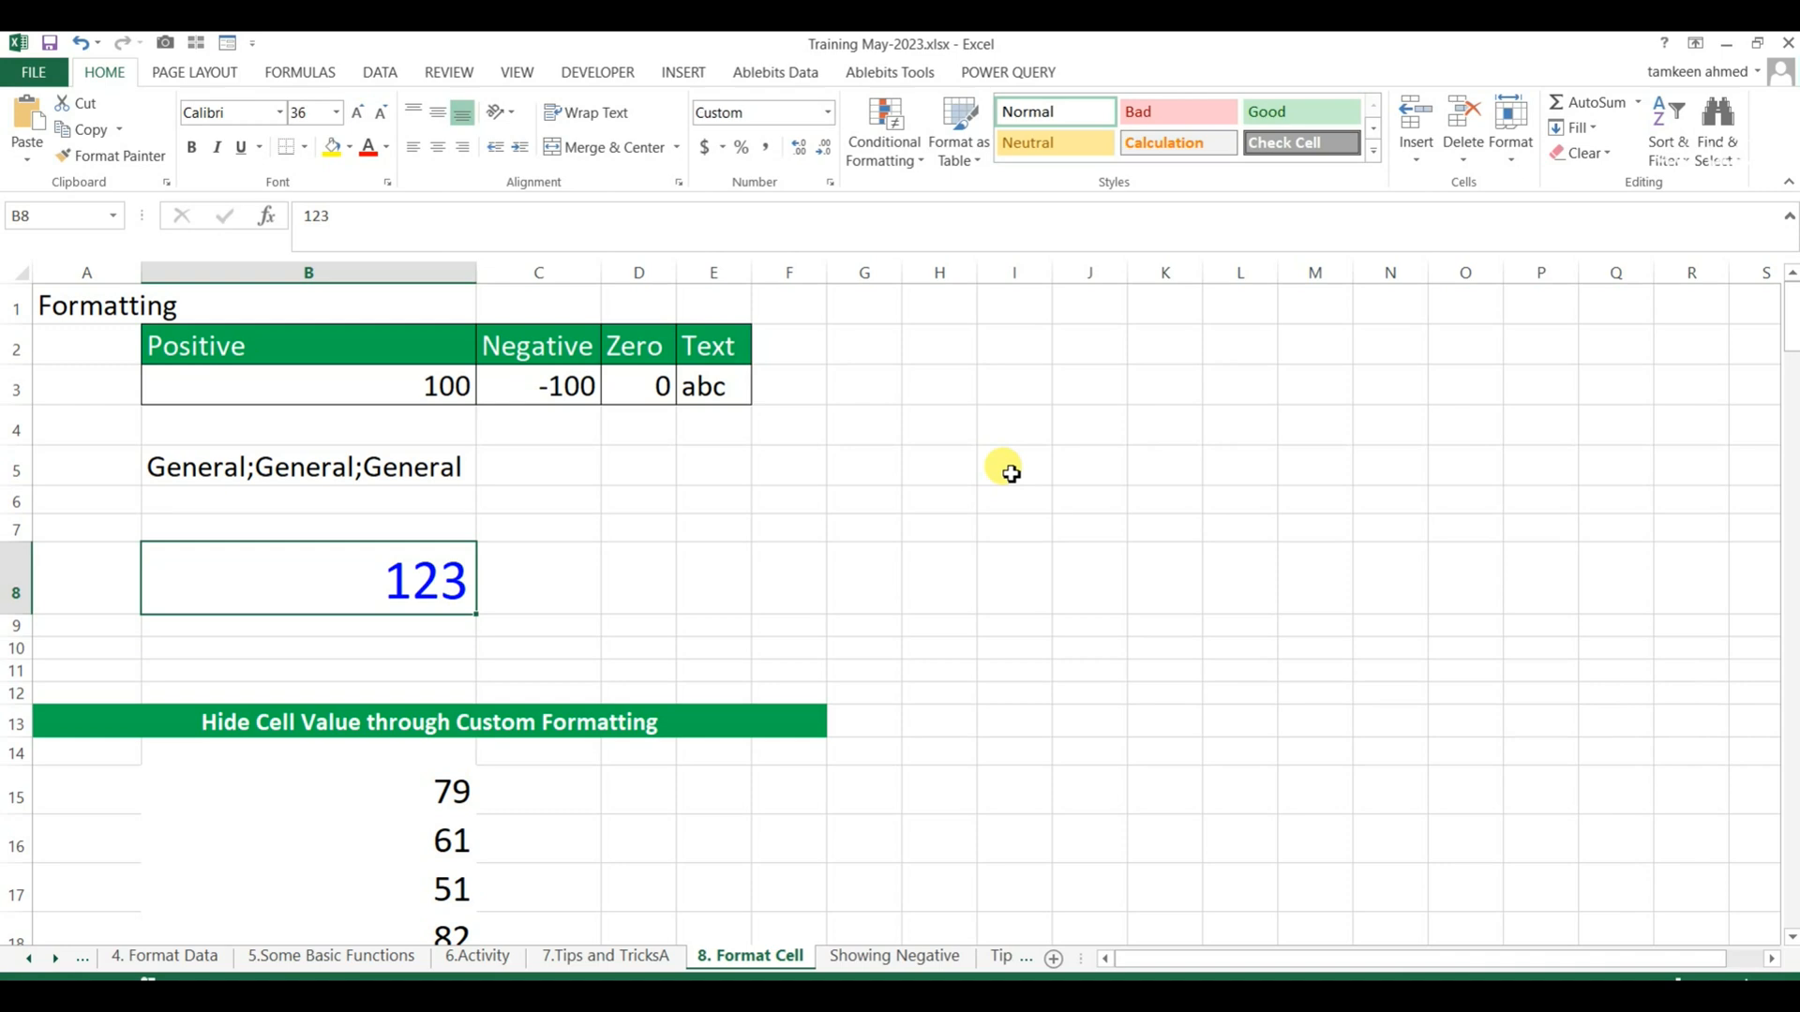
type("-123")
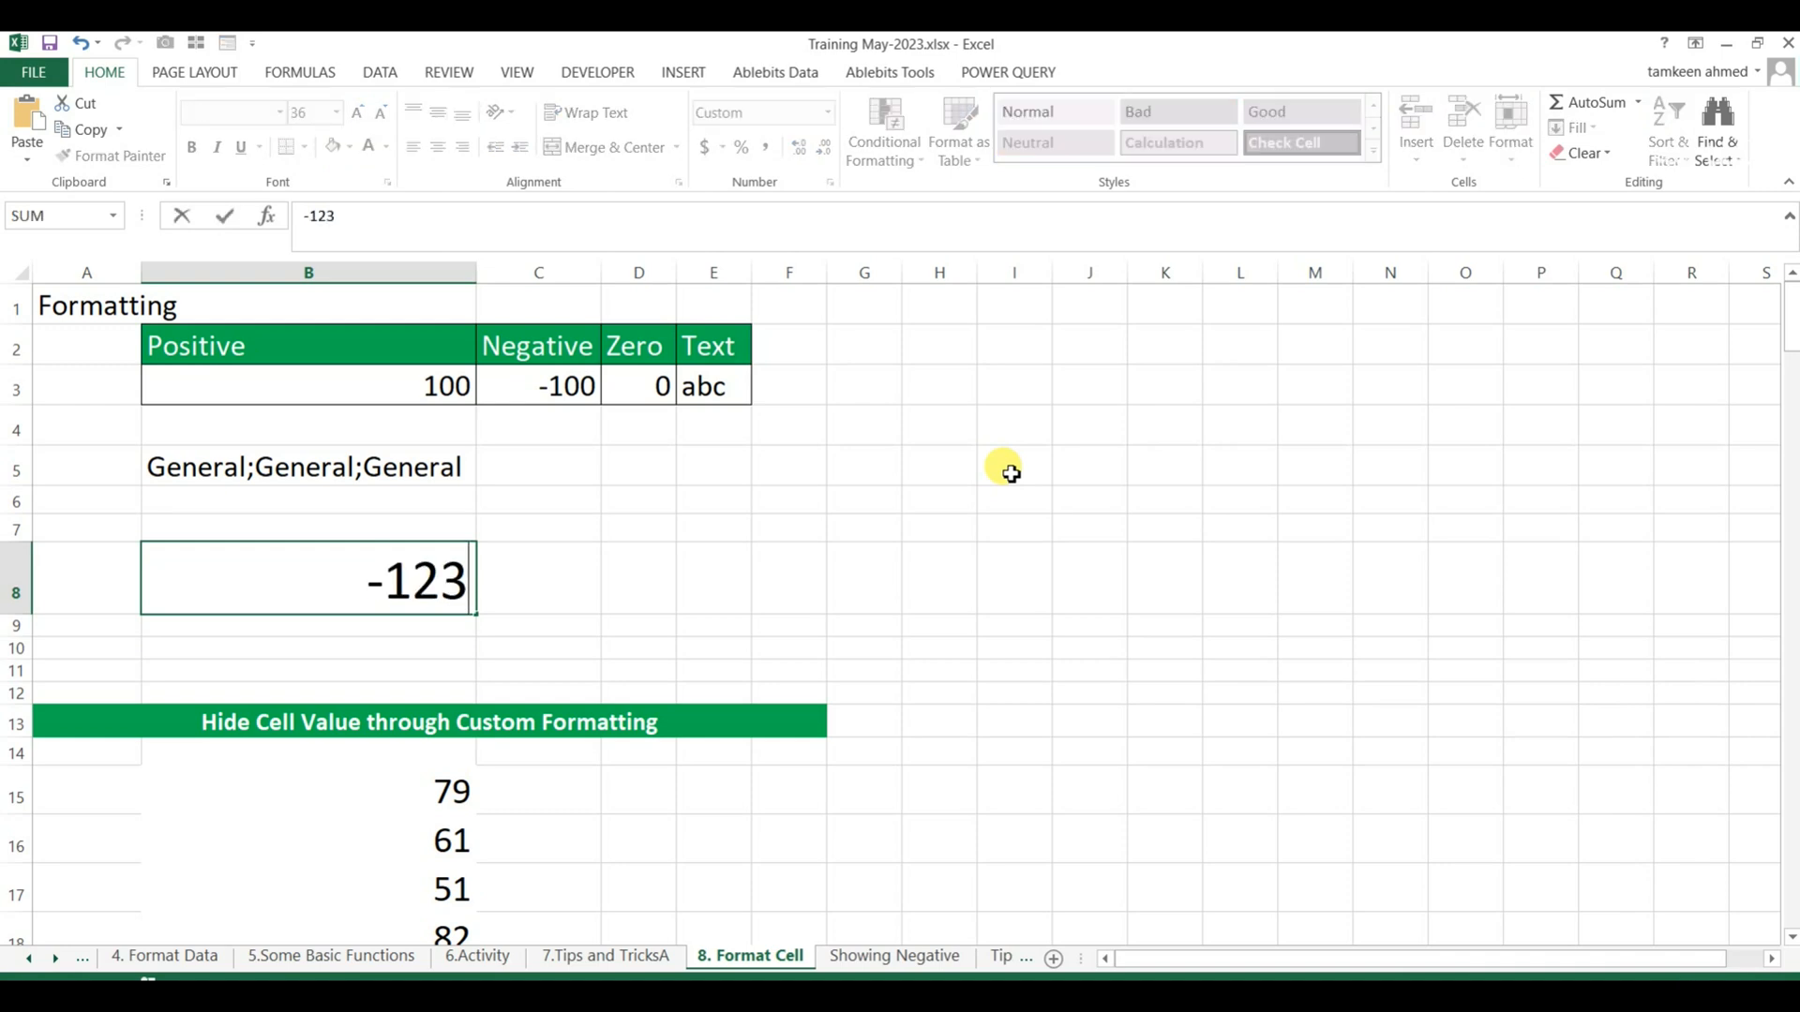
key("Return")
key("Up")
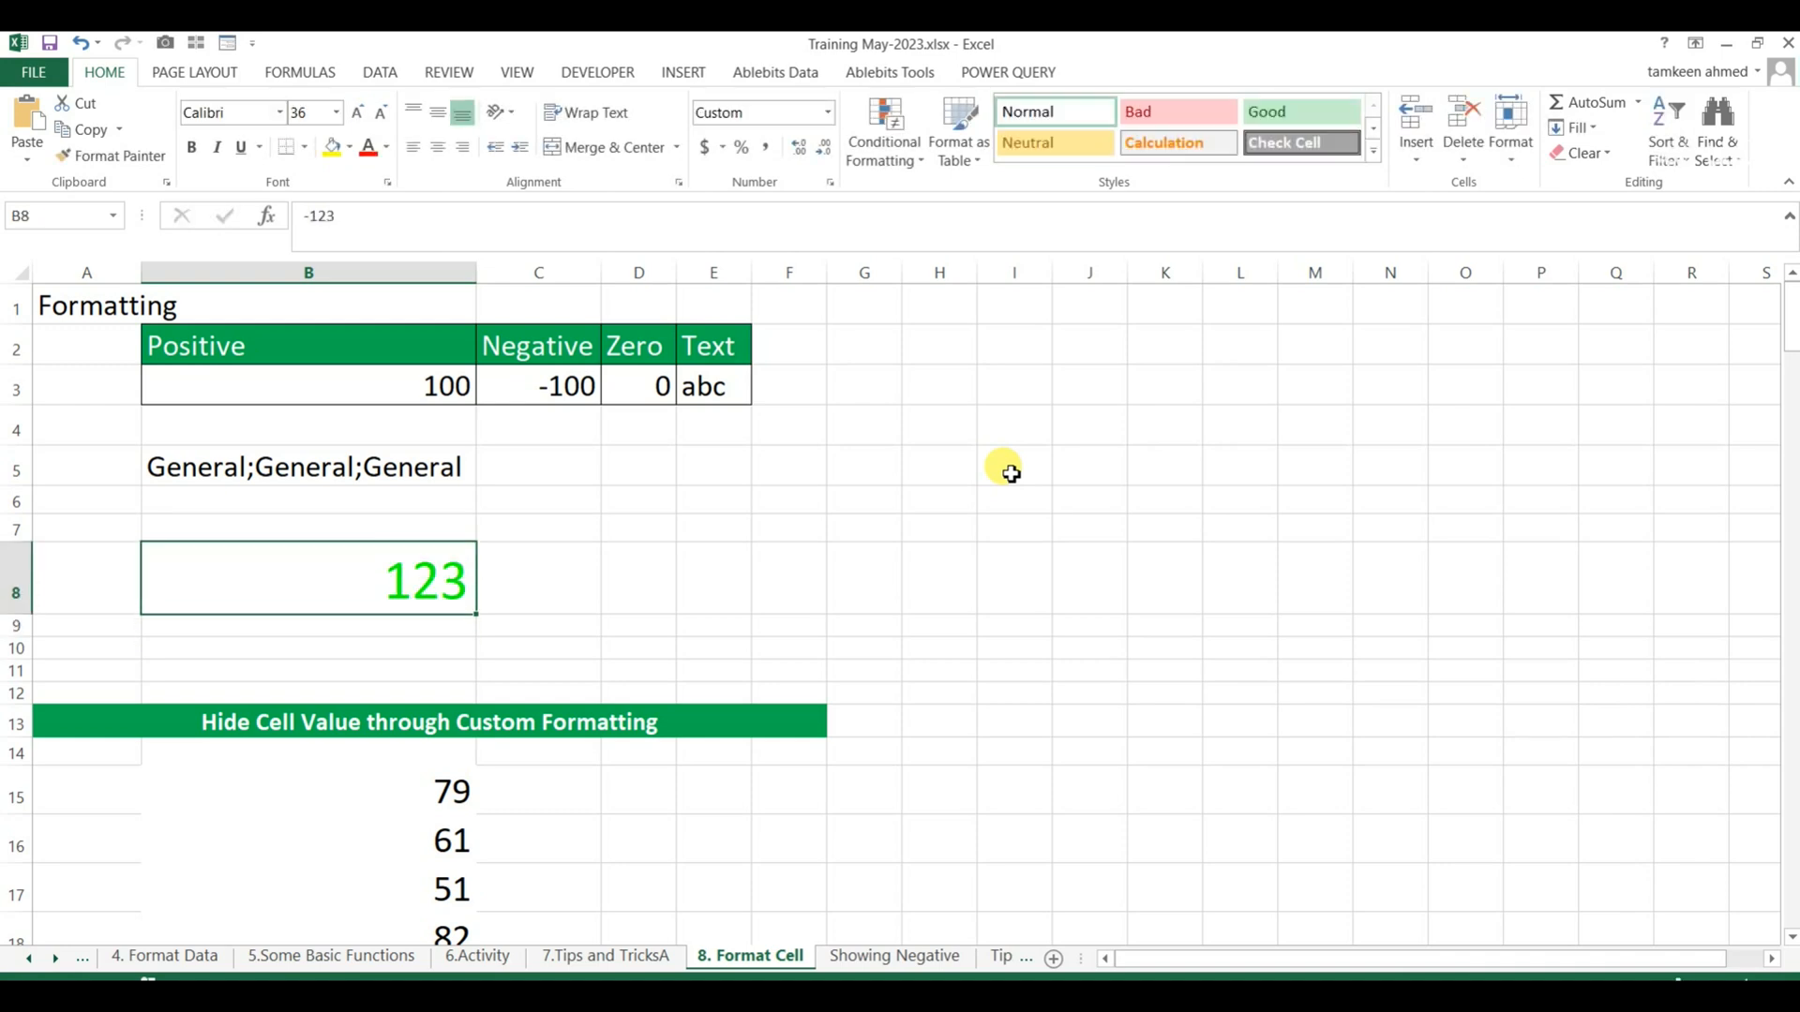
Test the zero and text formats in B8 by entering 0 and then lkj.
type("0")
key("Return")
key("Up")
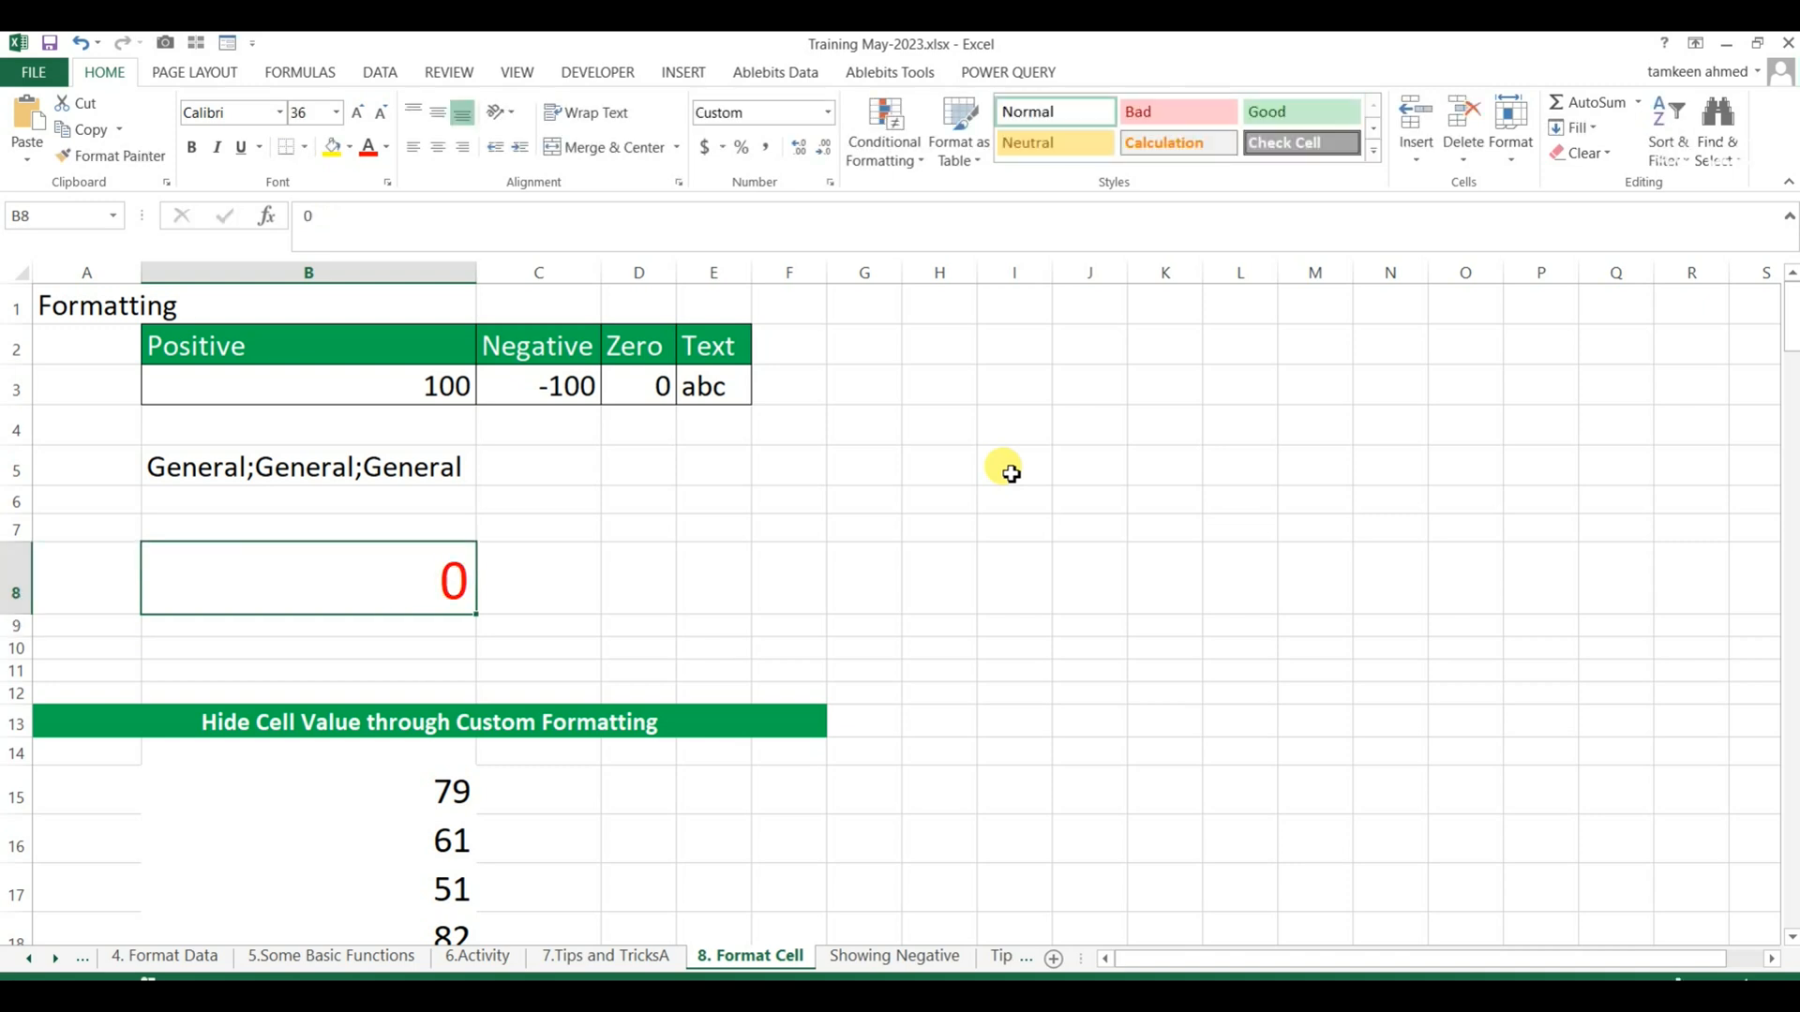
type("lkj")
key("Return")
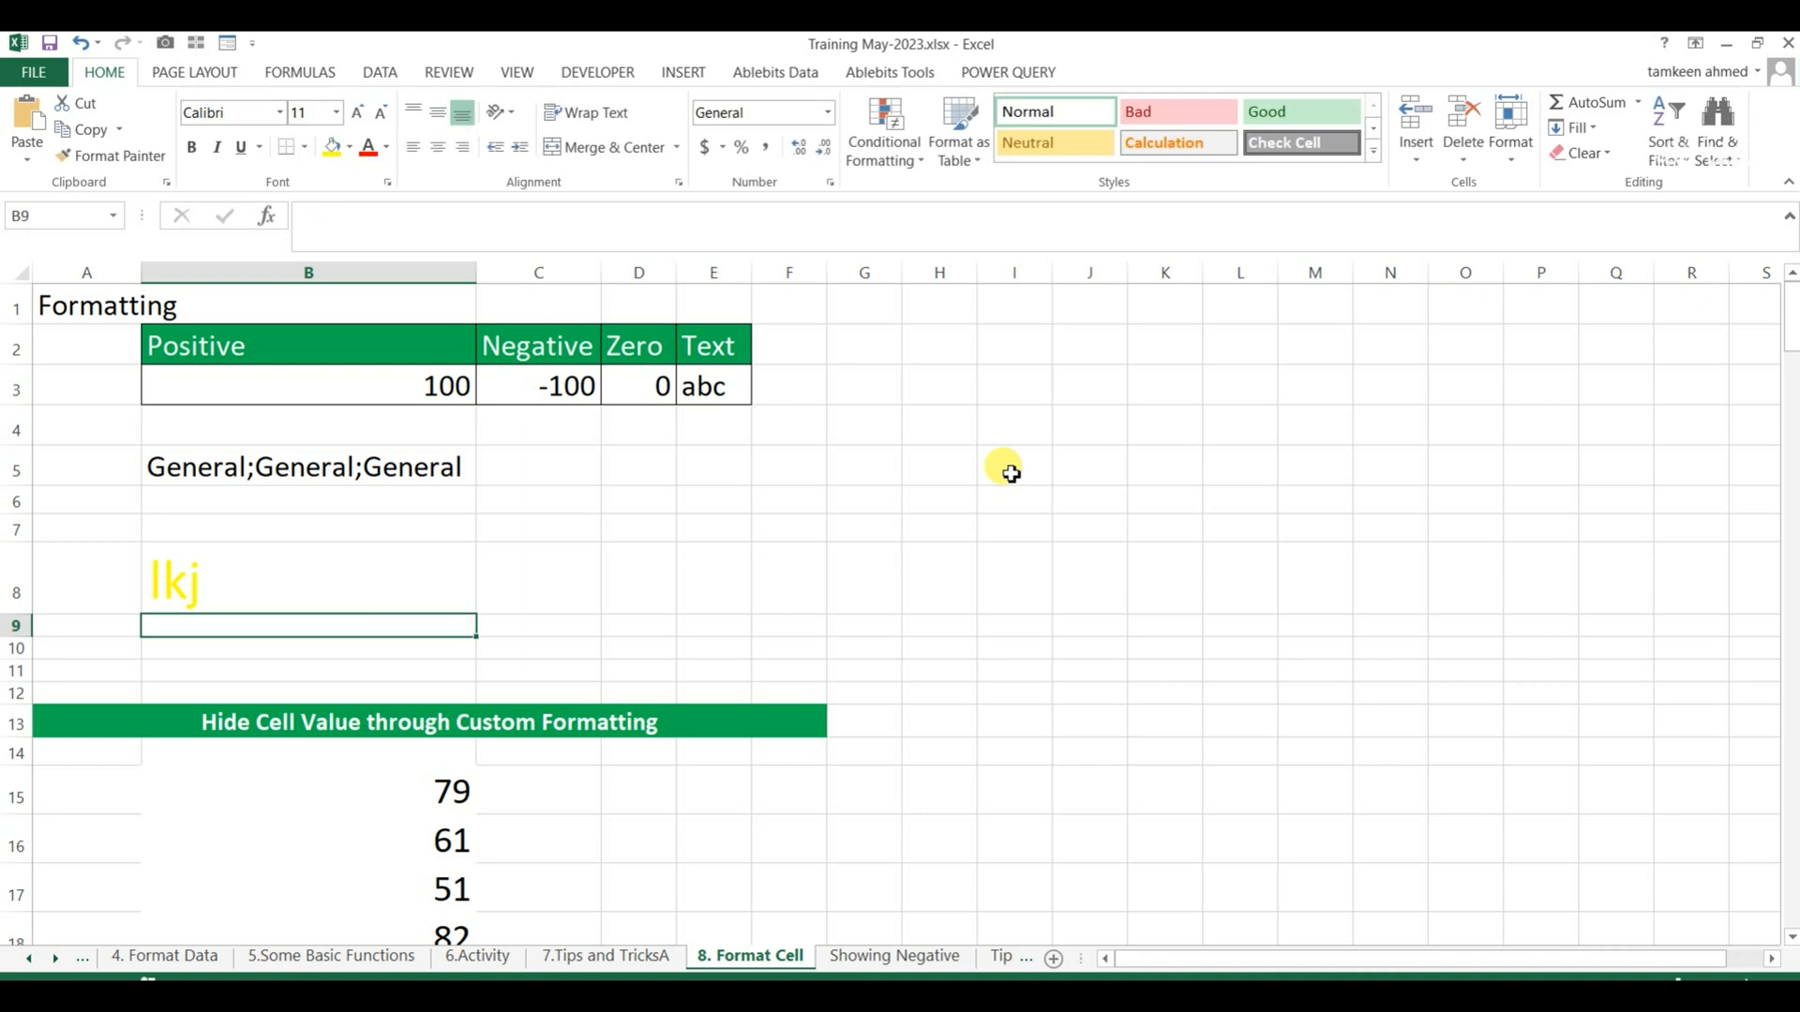
key("Up")
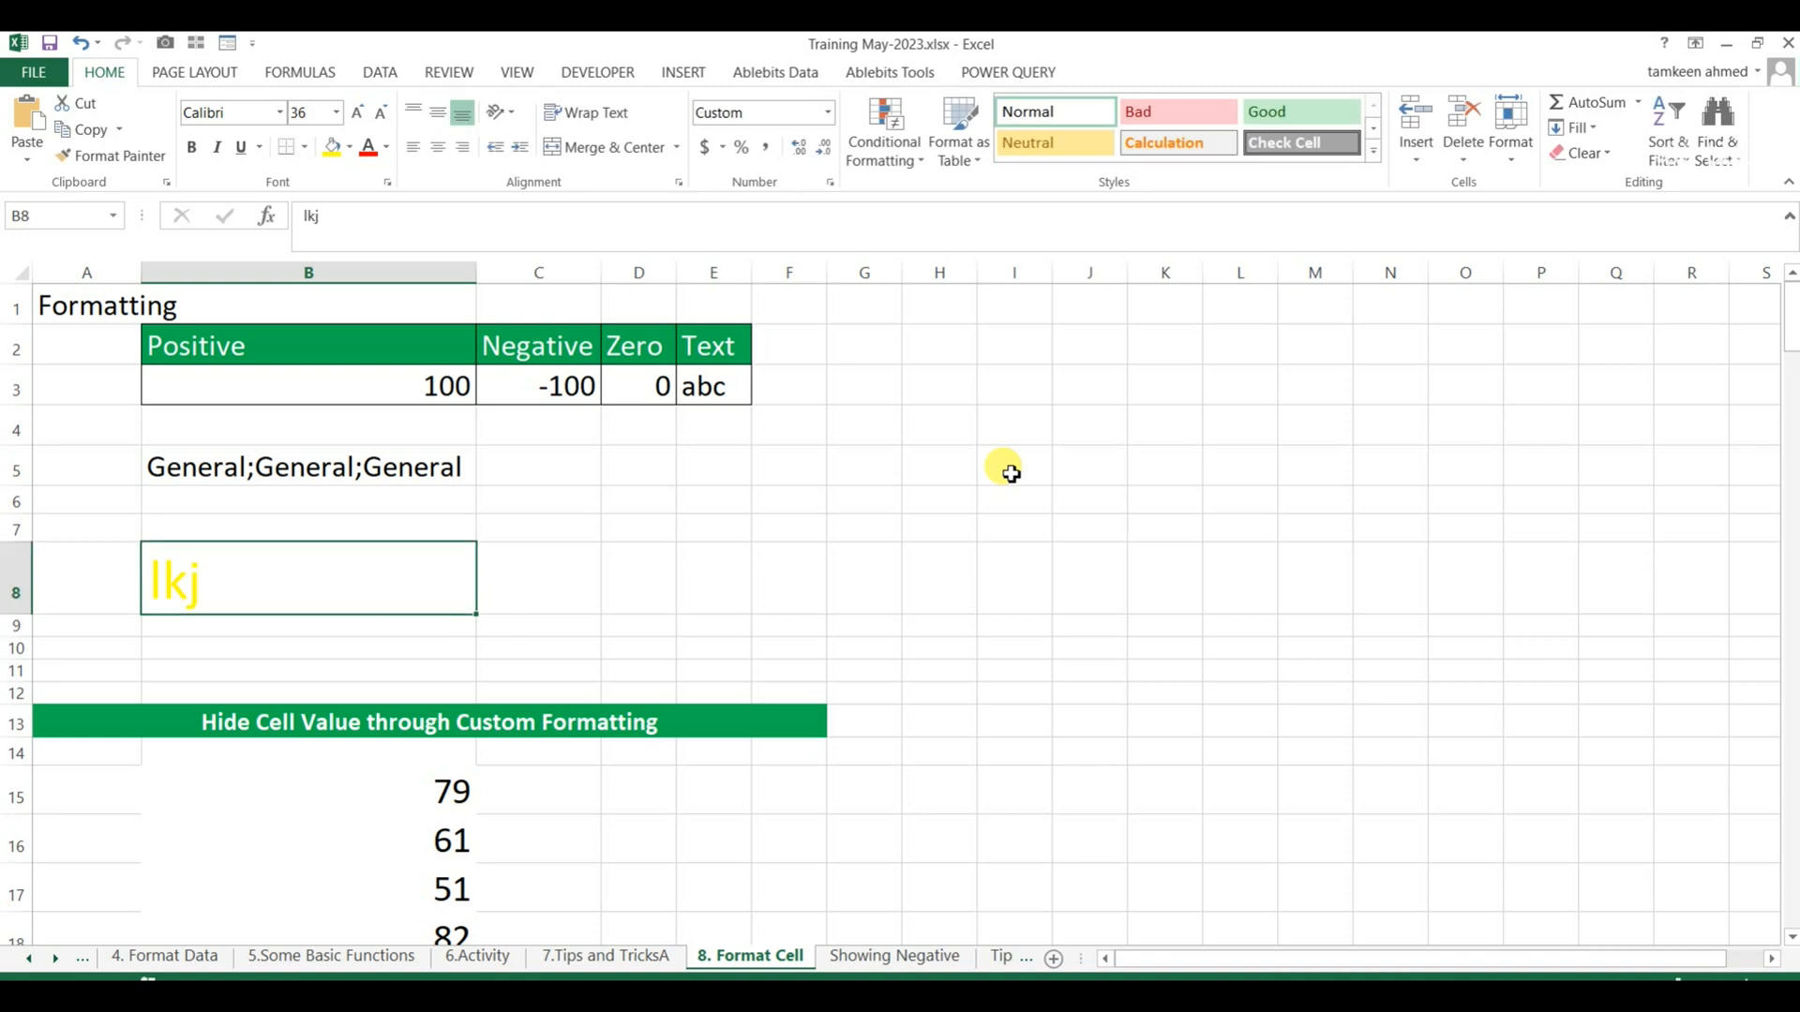
Enter 45 in cell B8 and keep the cell selected.
type("45")
key("Return")
key("Up")
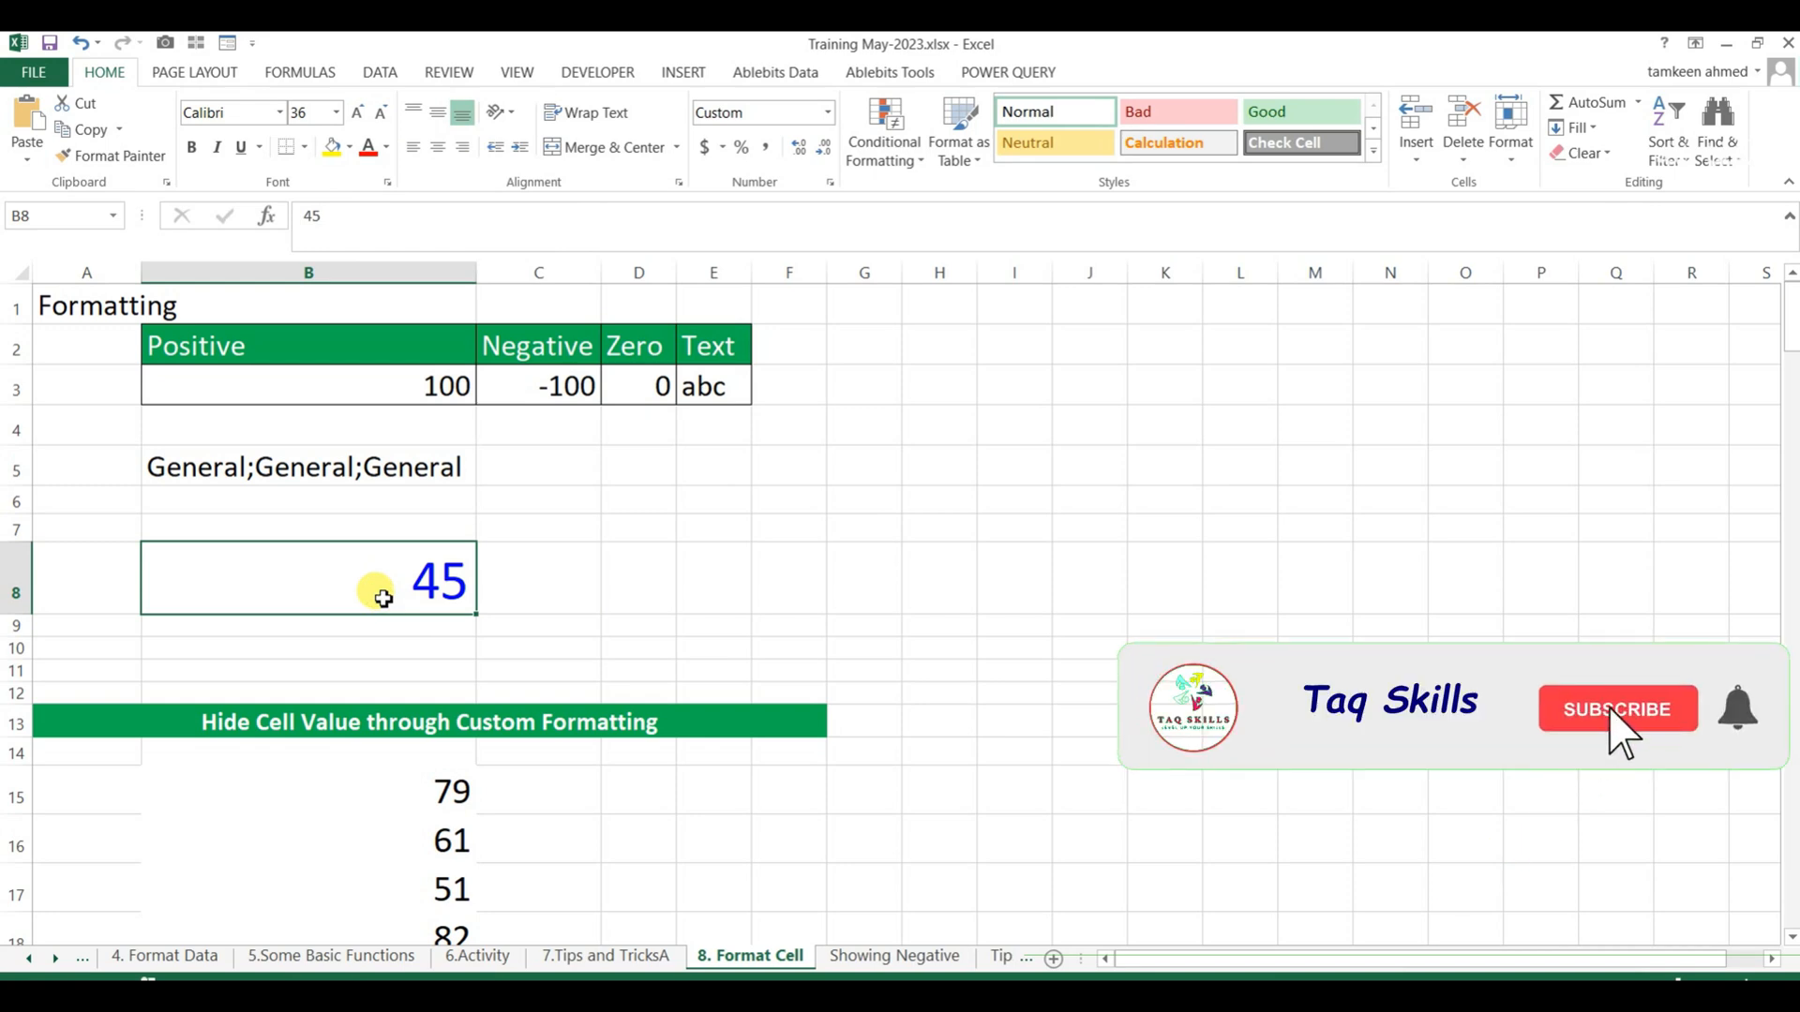
Review the custom format code of B8 in the Format Cells dialog and close it without changes.
key("ctrl+1")
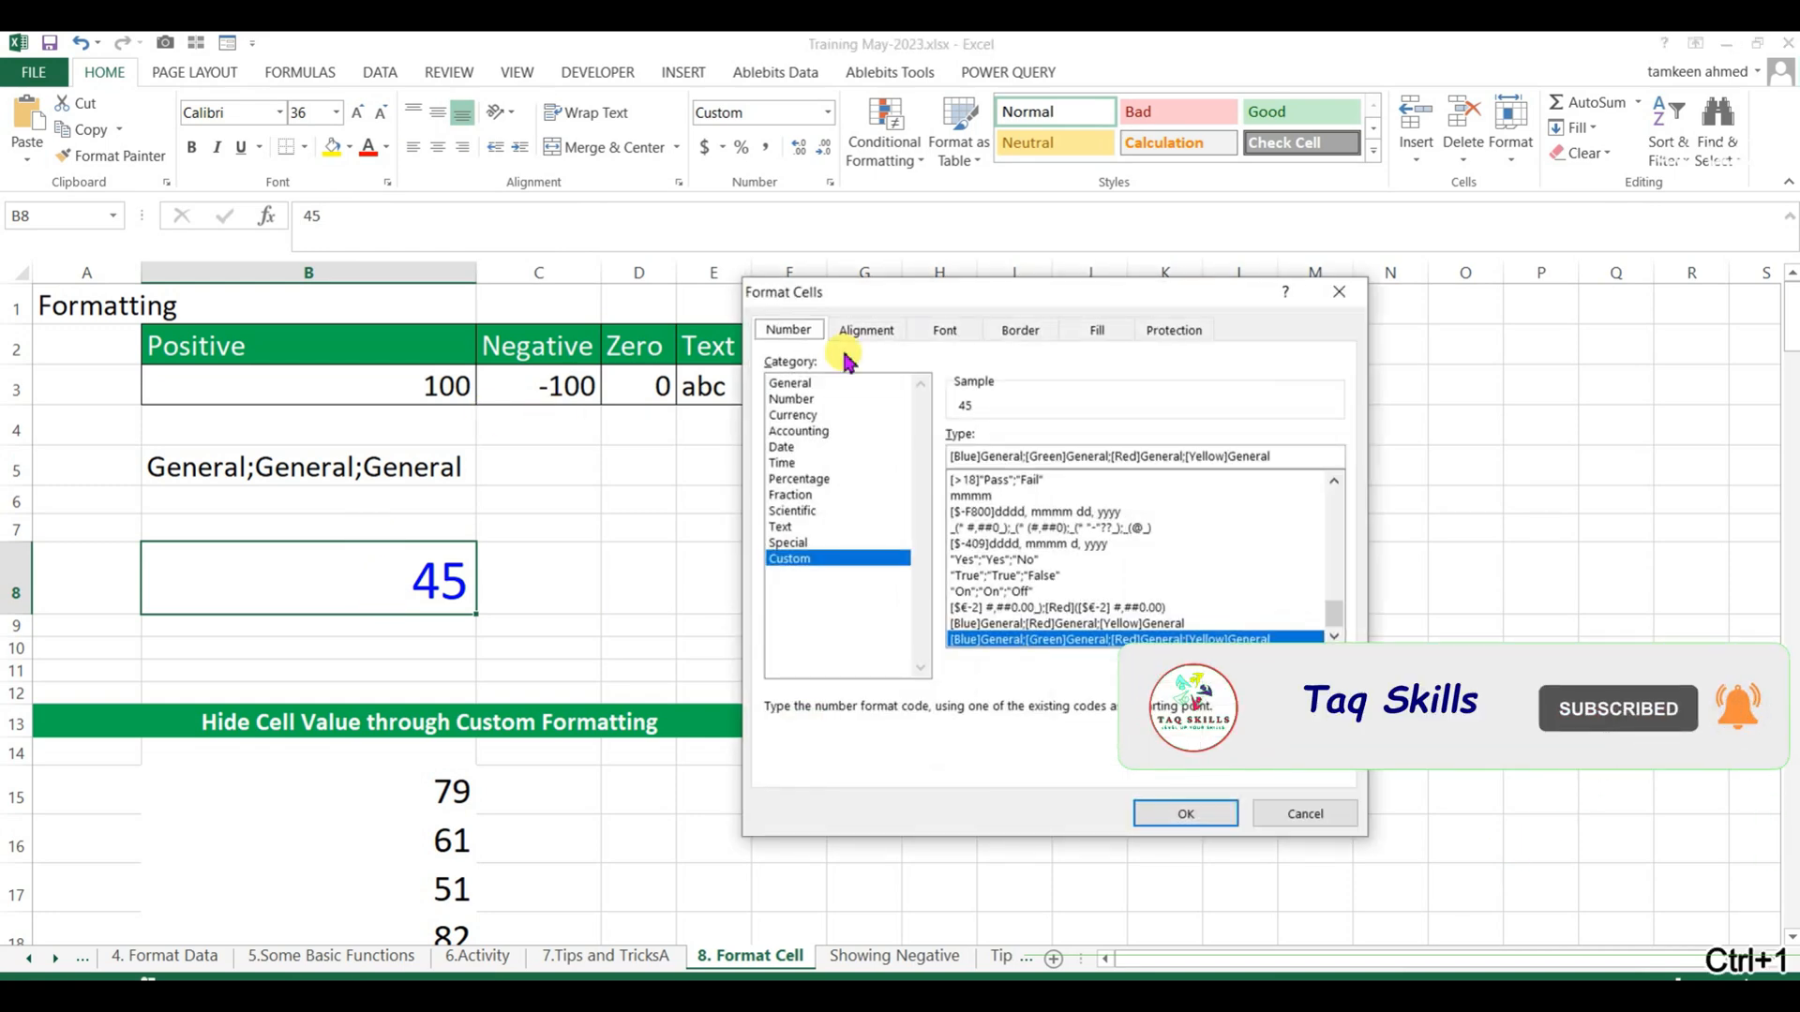
left_click_drag(1017, 296, 1001, 291)
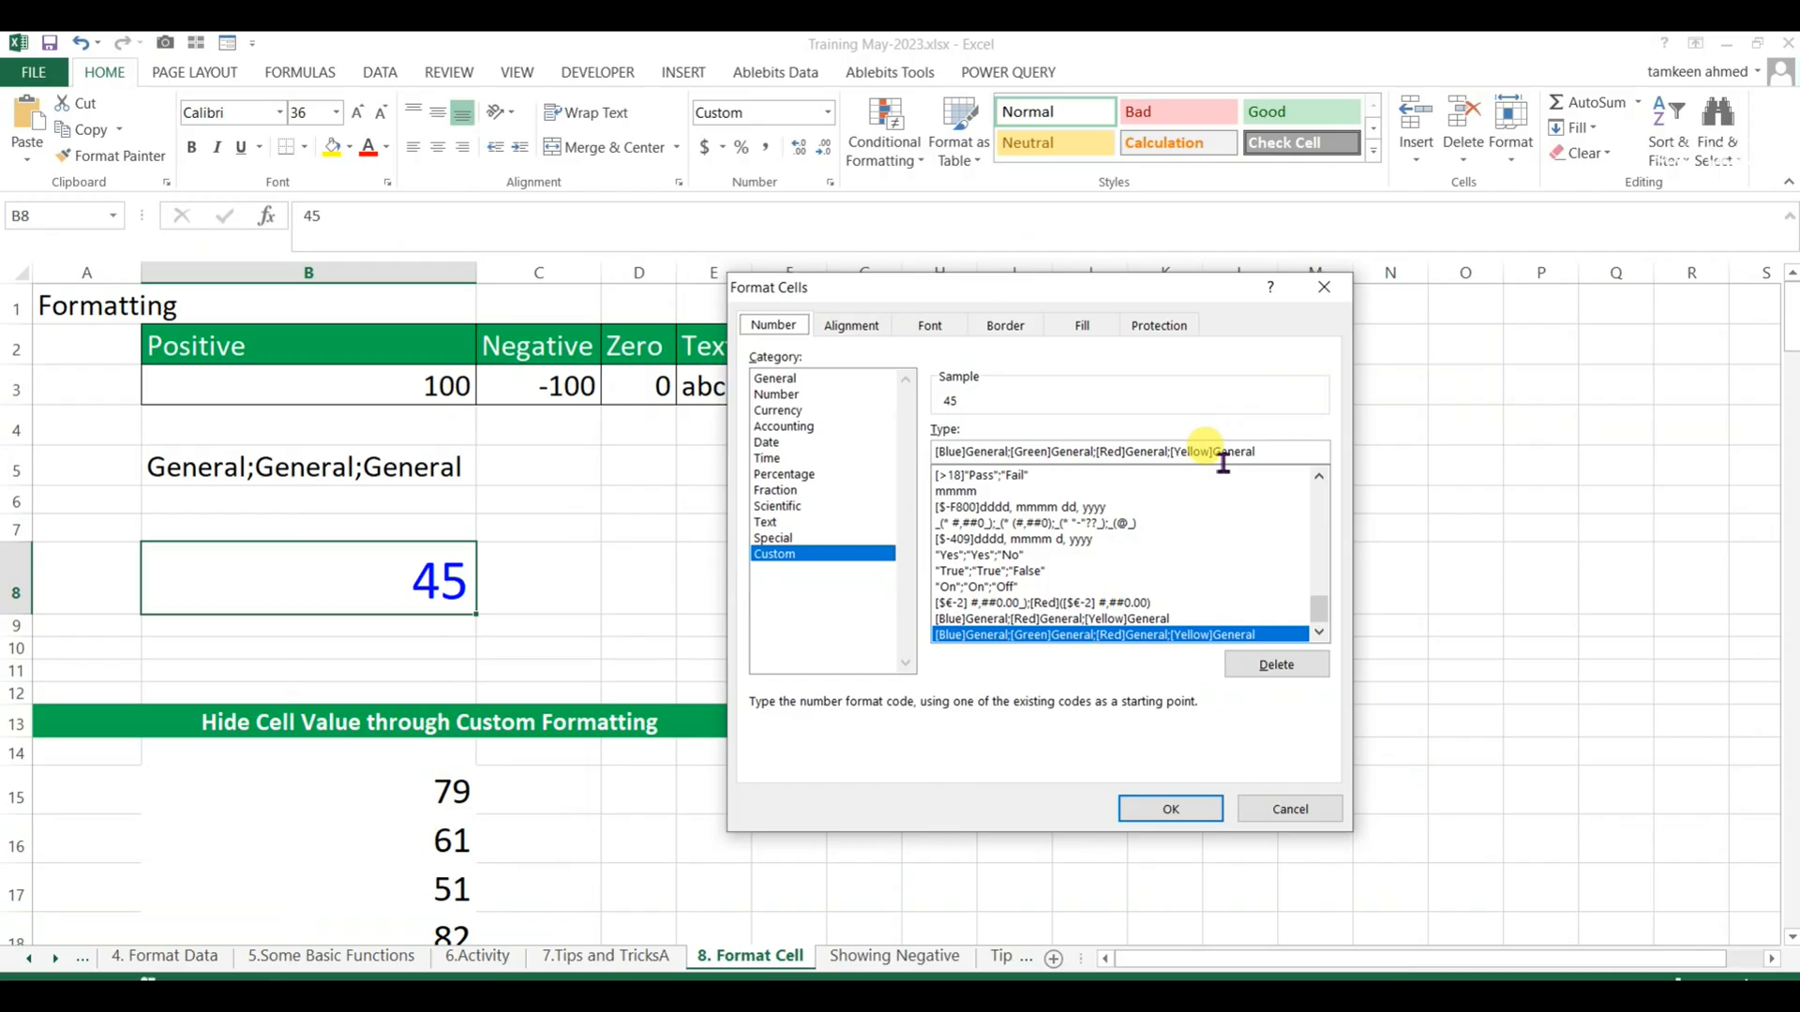
left_click(1324, 291)
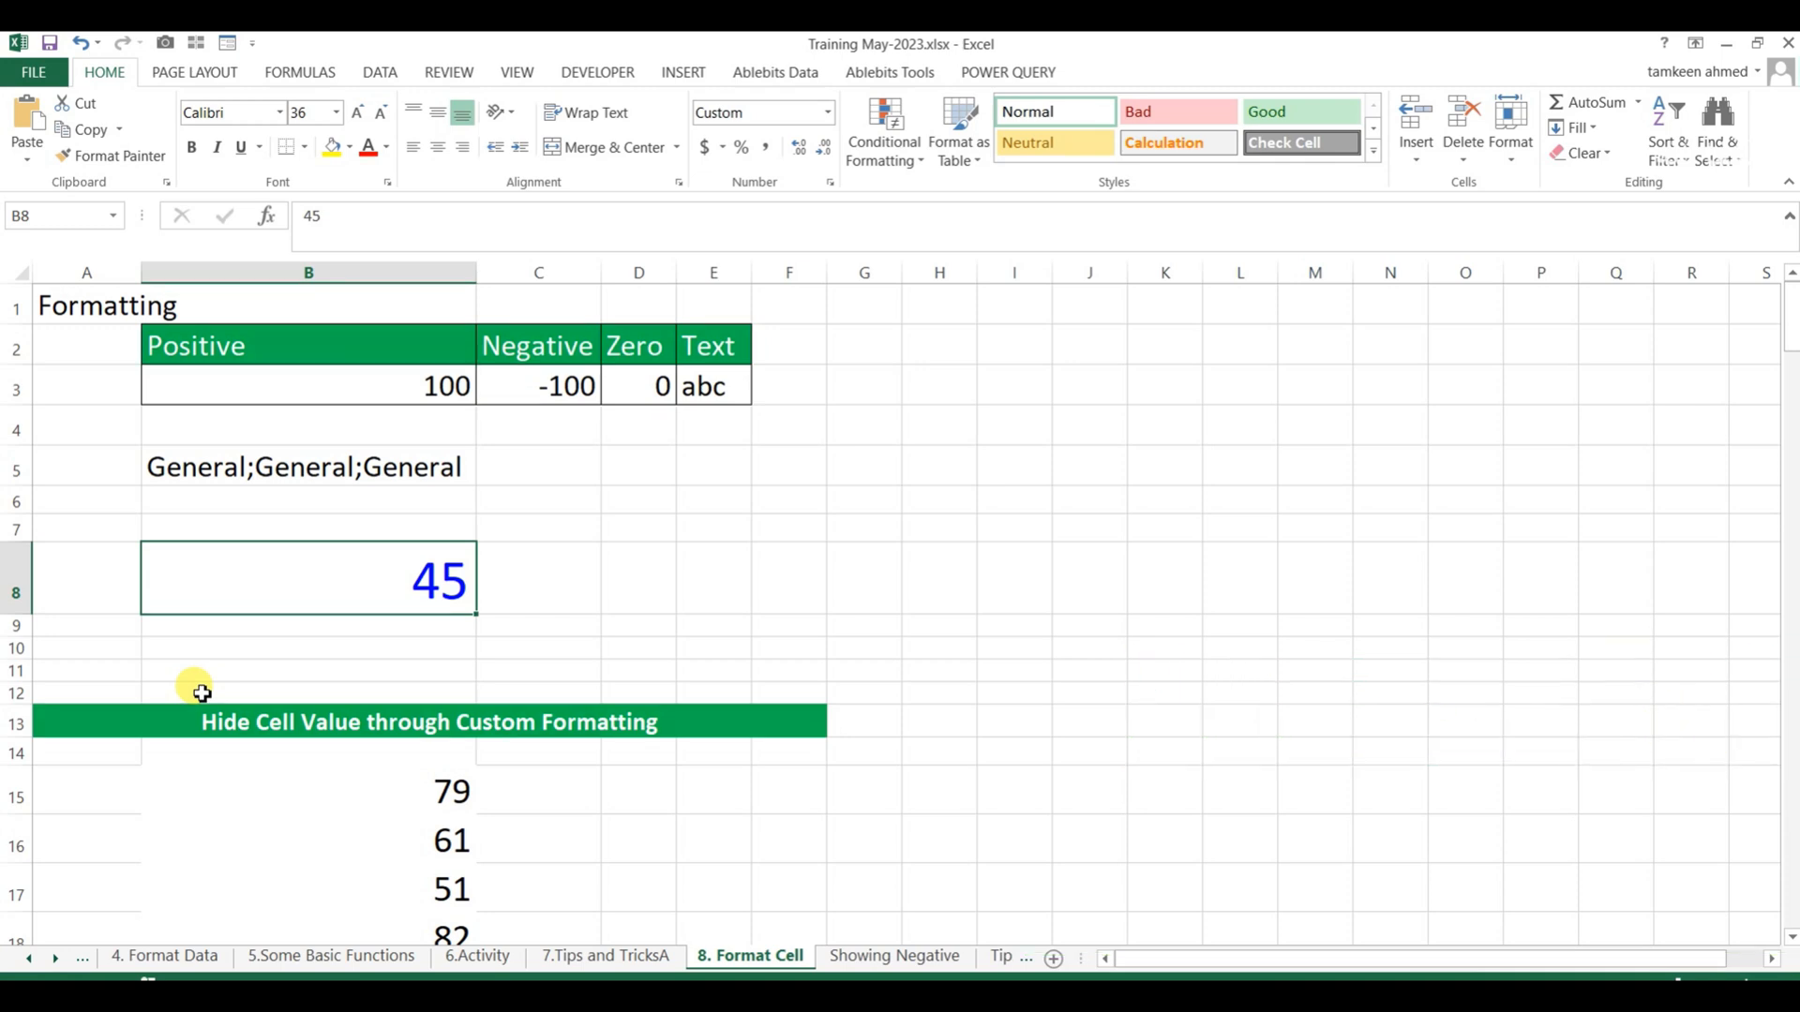
Open the custom number format settings for the values in B15:B20.
scroll(328, 682, "down", 3)
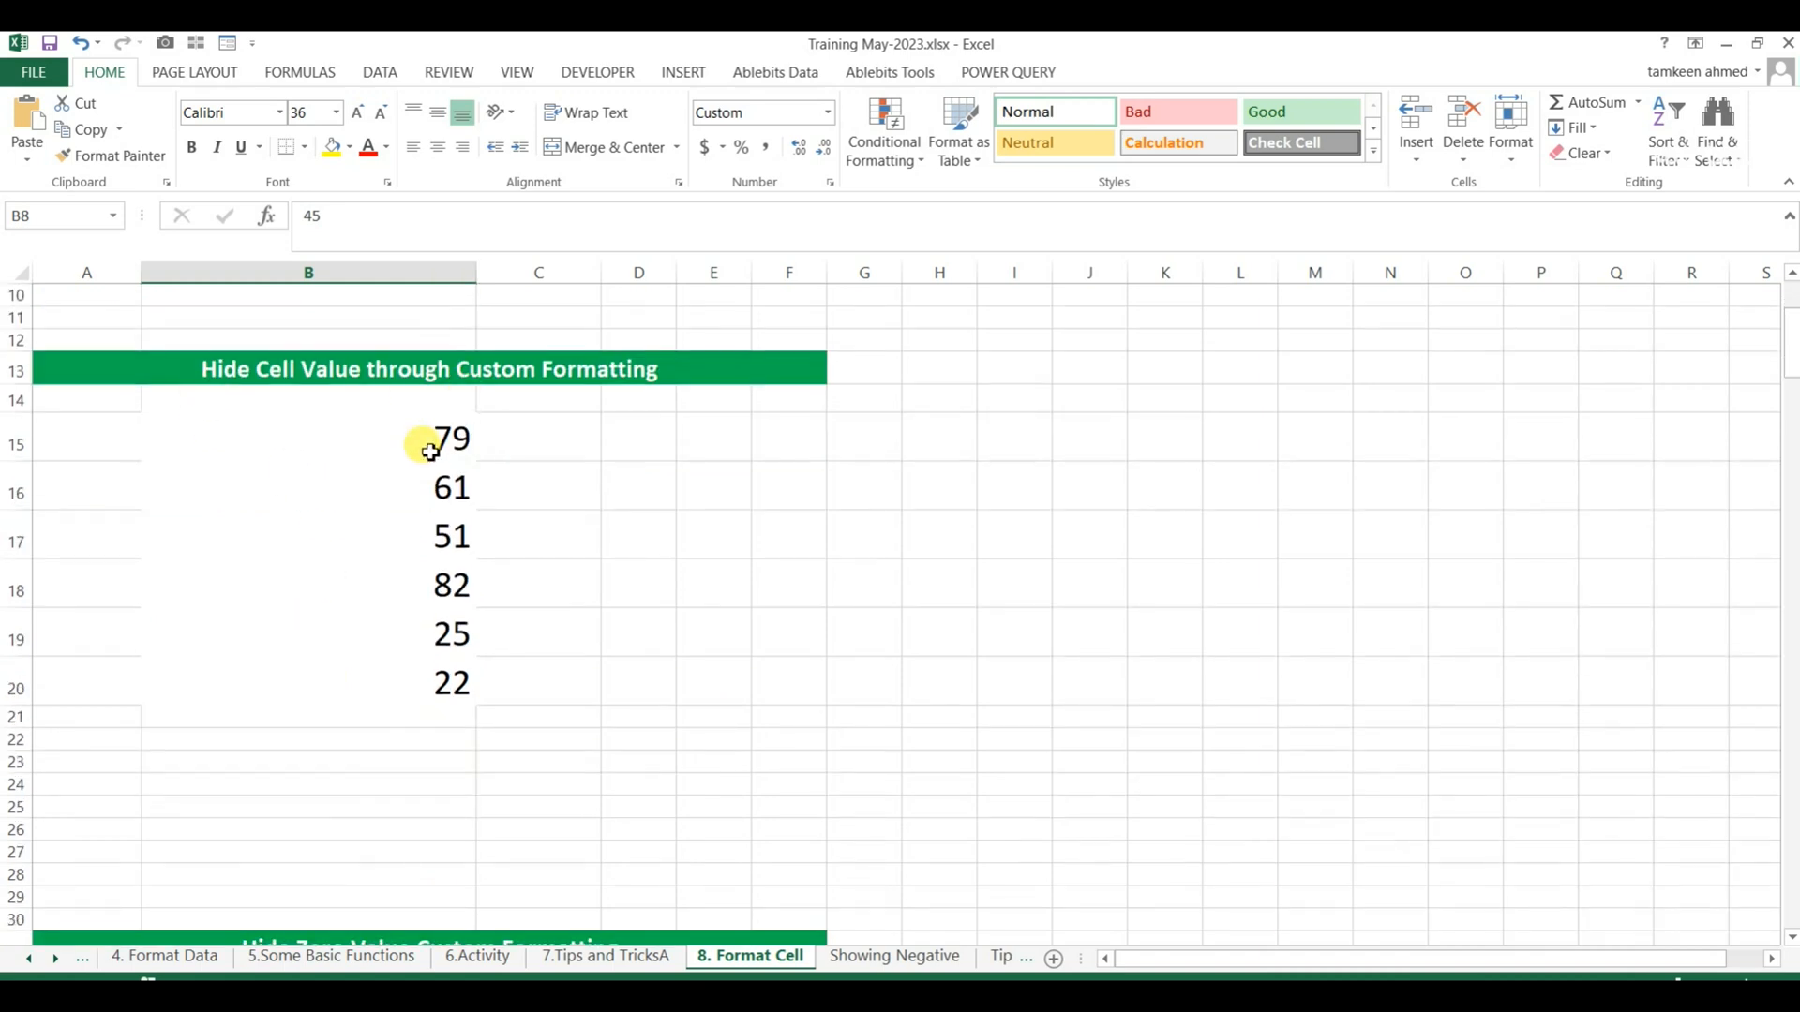
left_click_drag(435, 414, 465, 664)
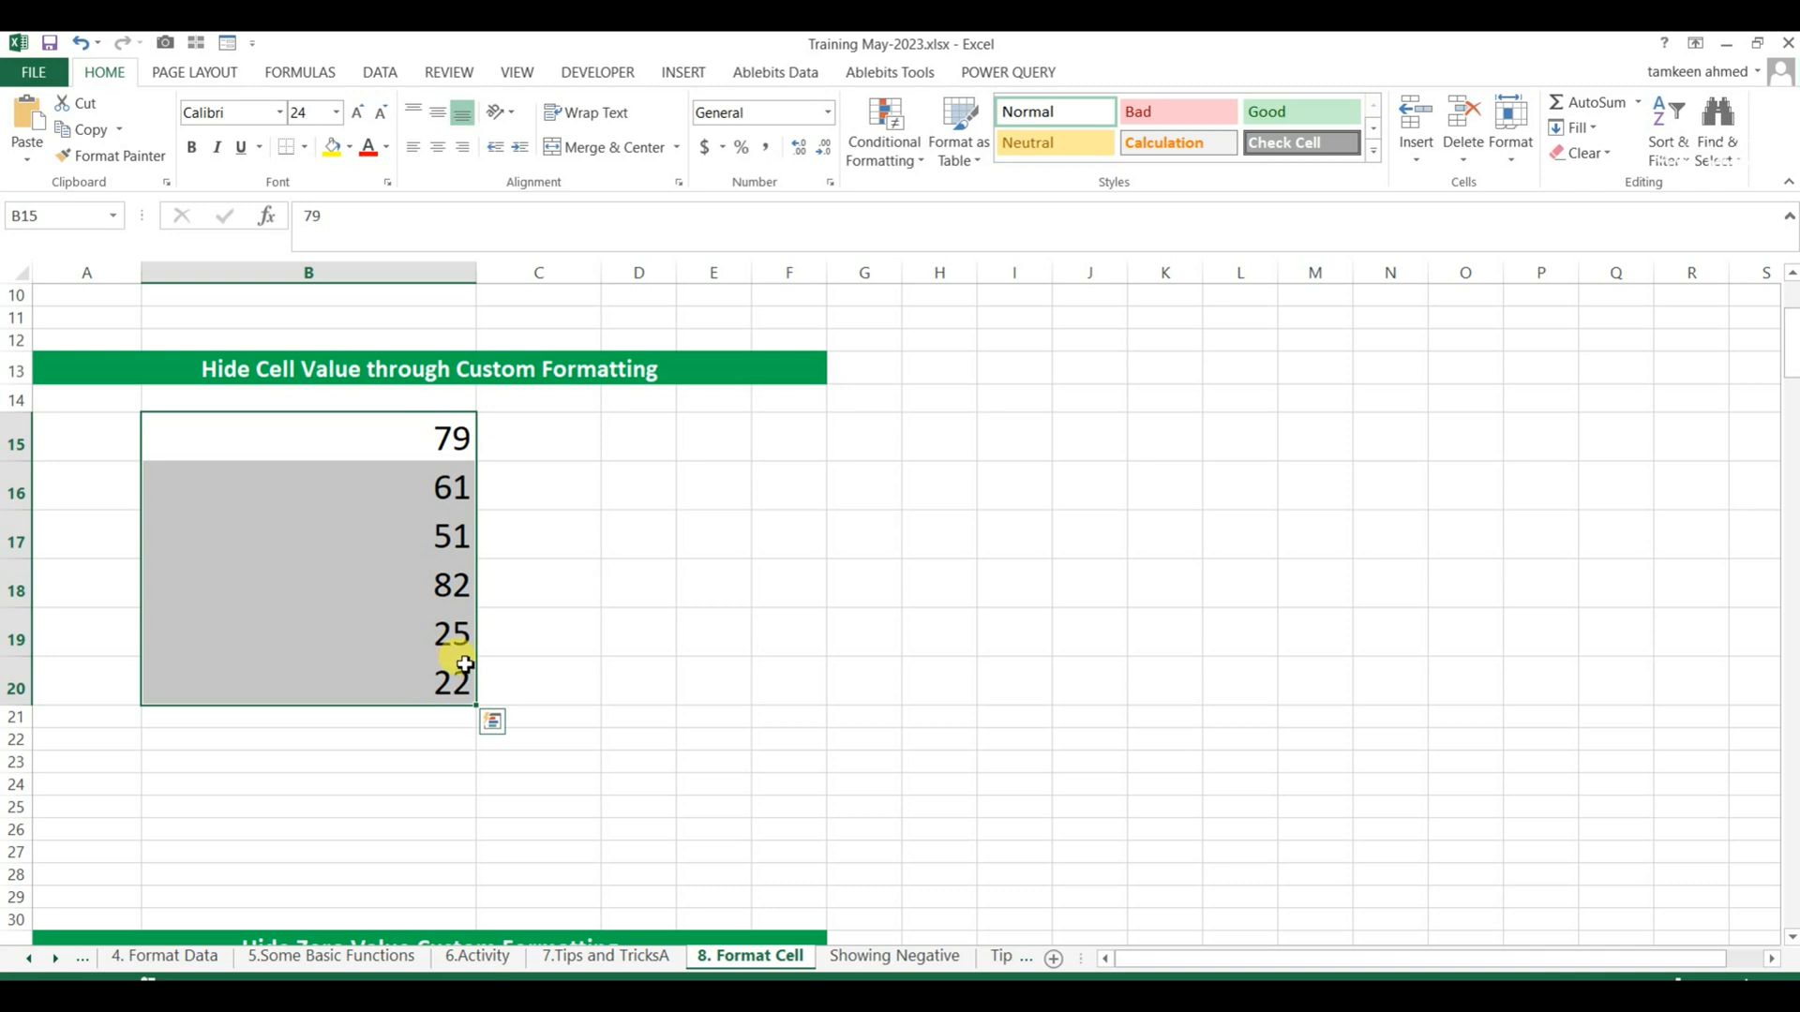
key("ctrl+1")
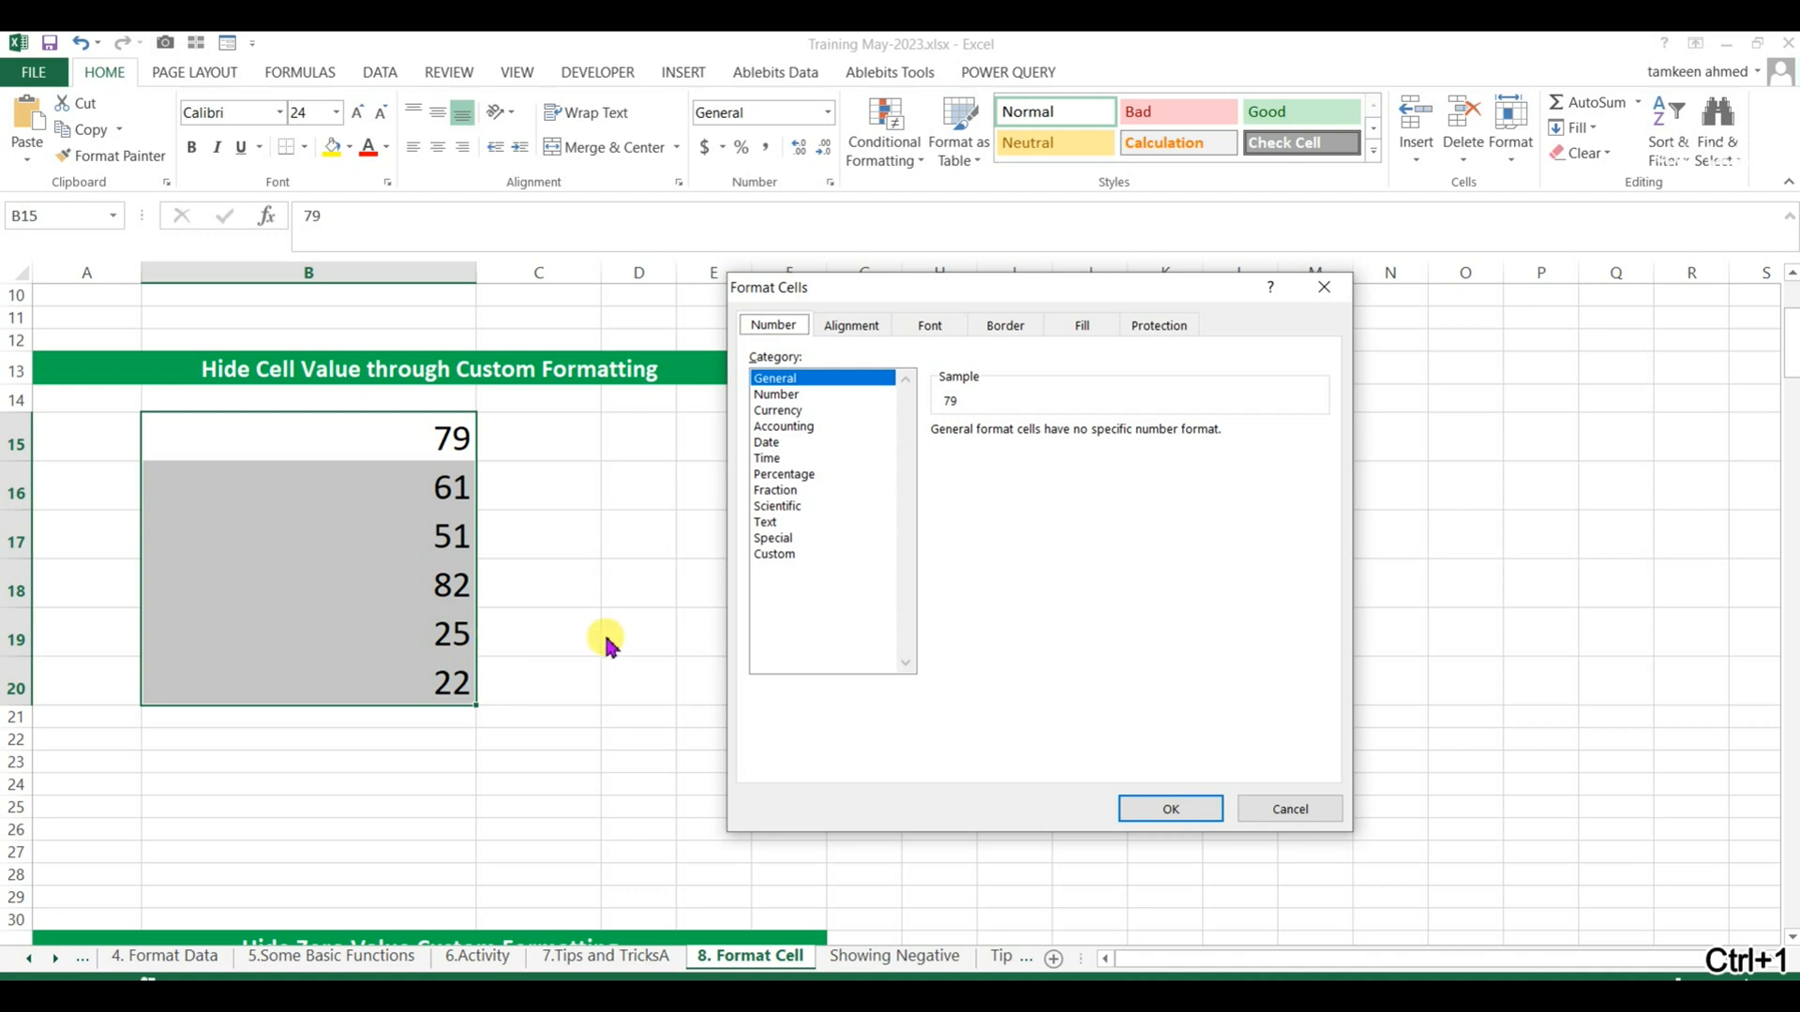
left_click(752, 554)
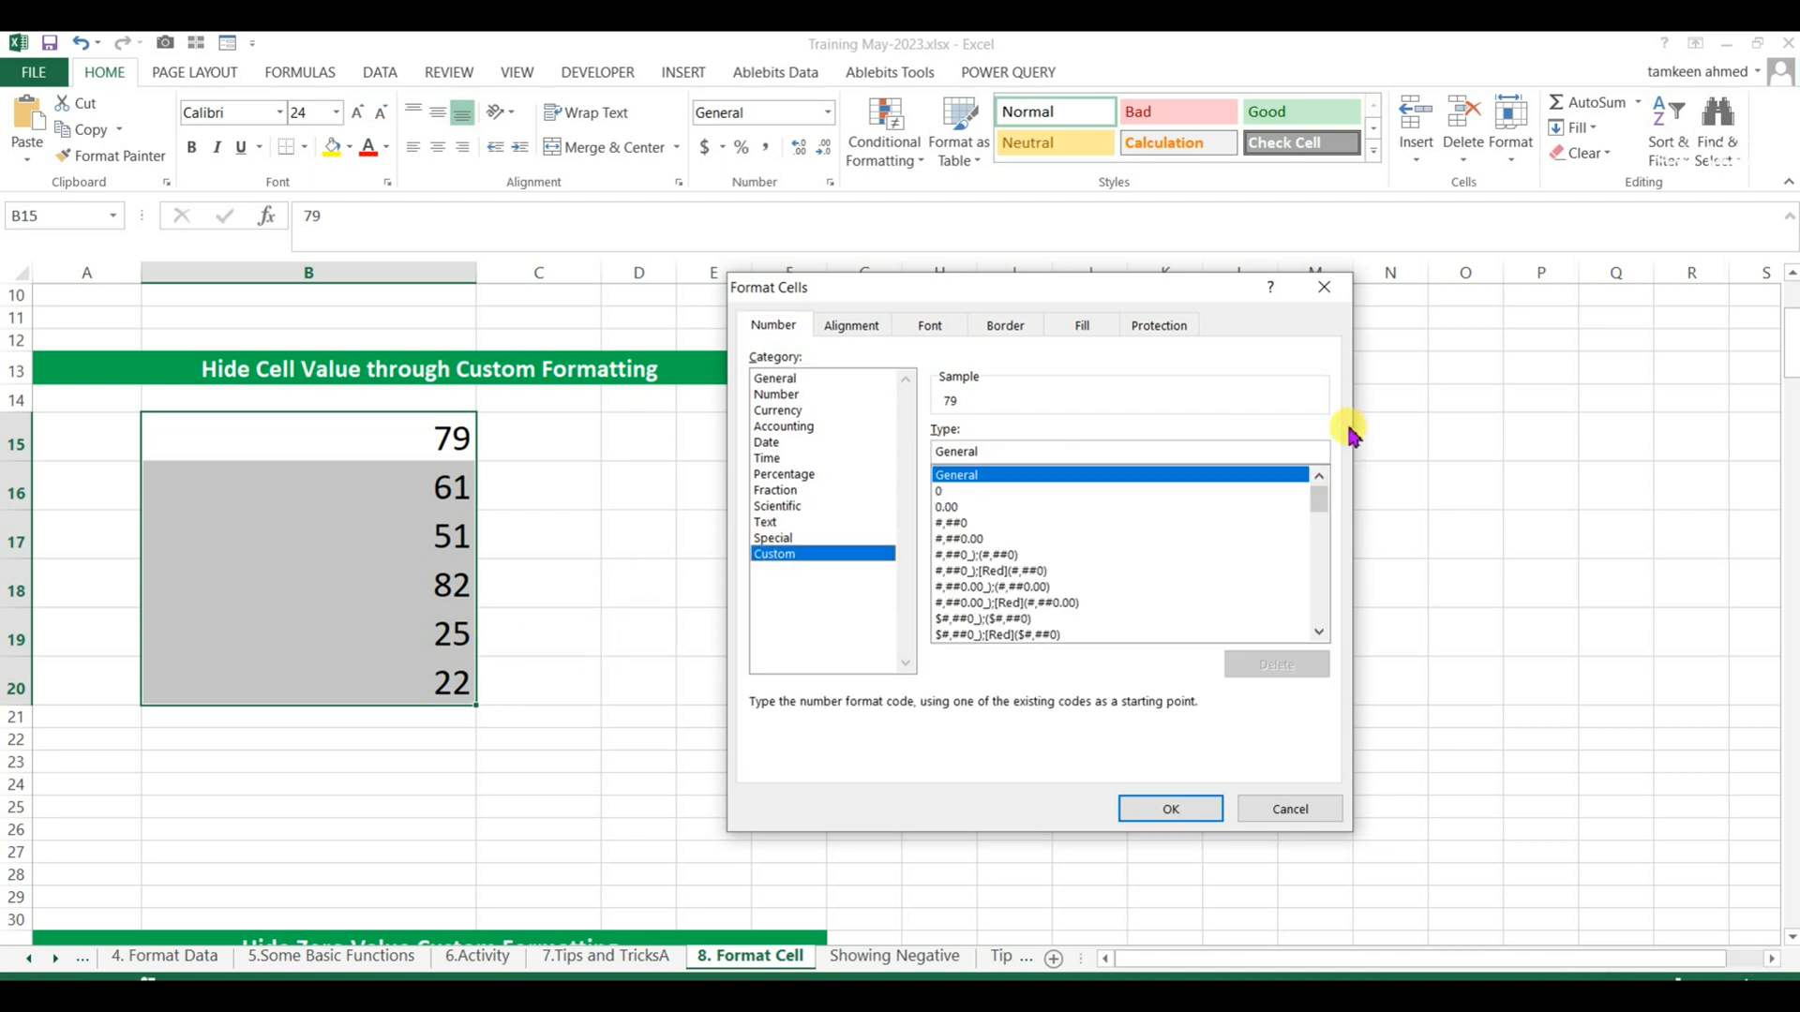
left_click(1024, 455)
type(";")
key("ctrl+v")
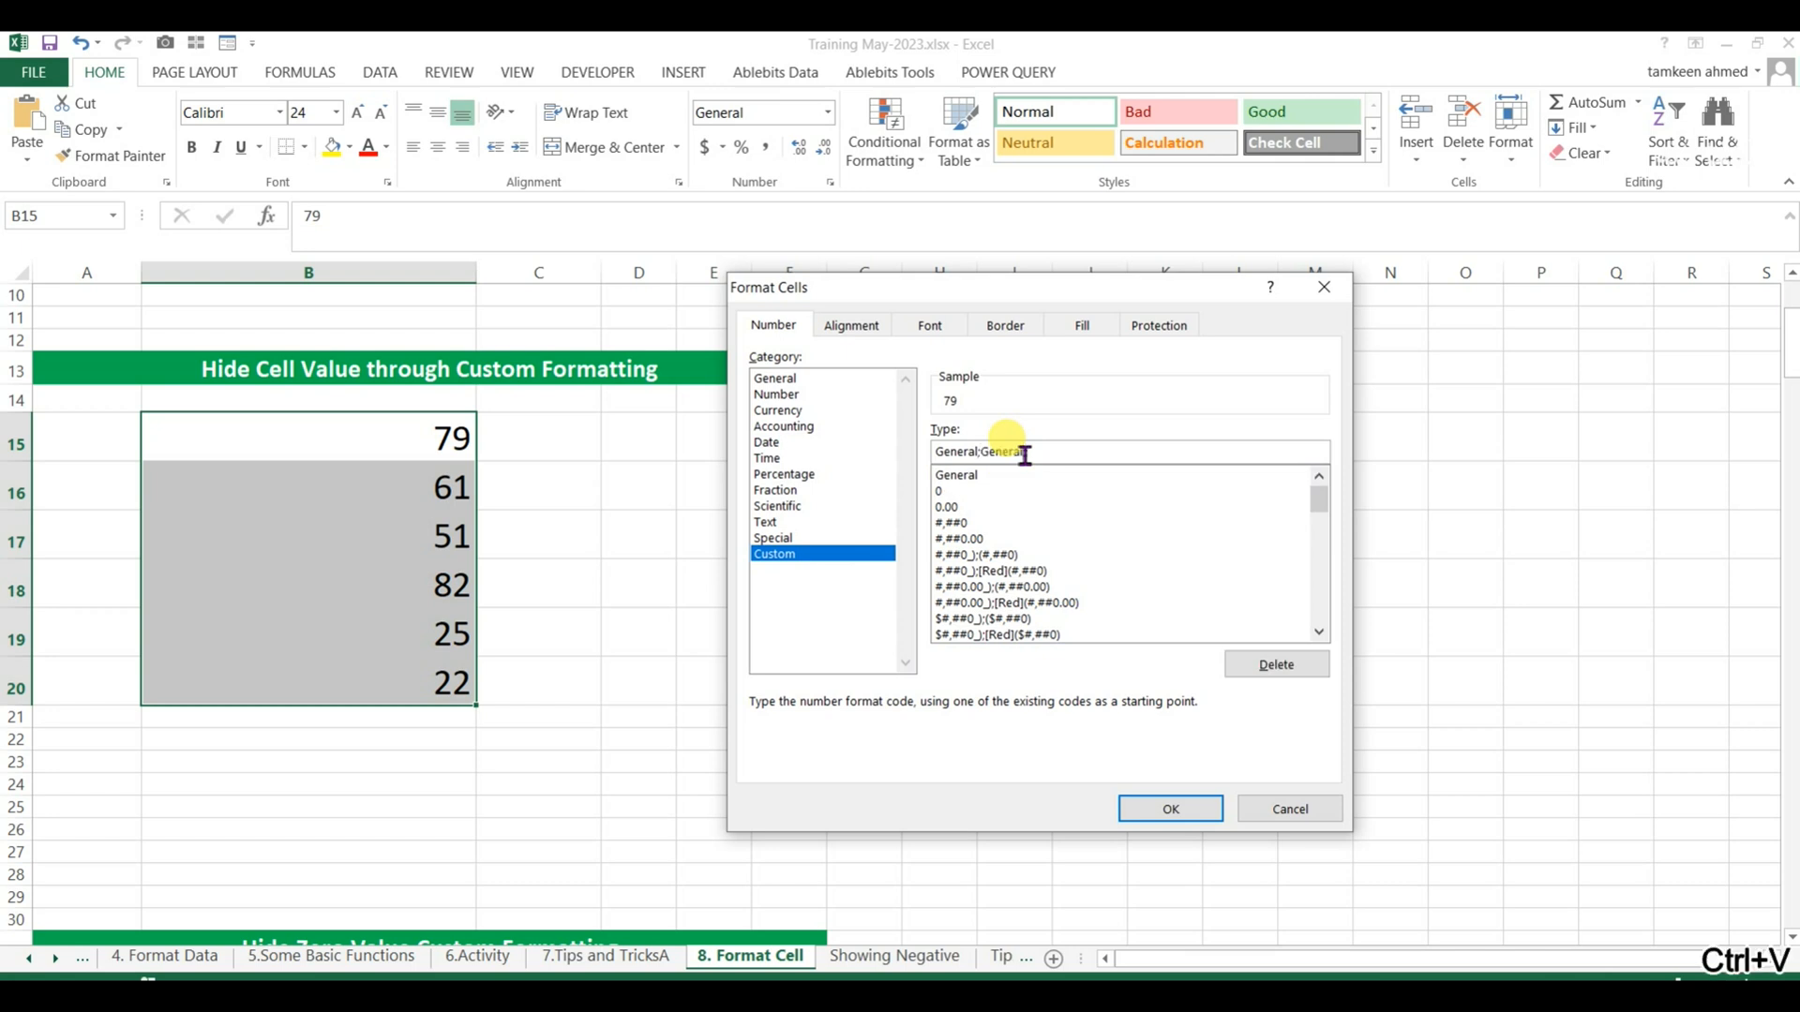
type(";;")
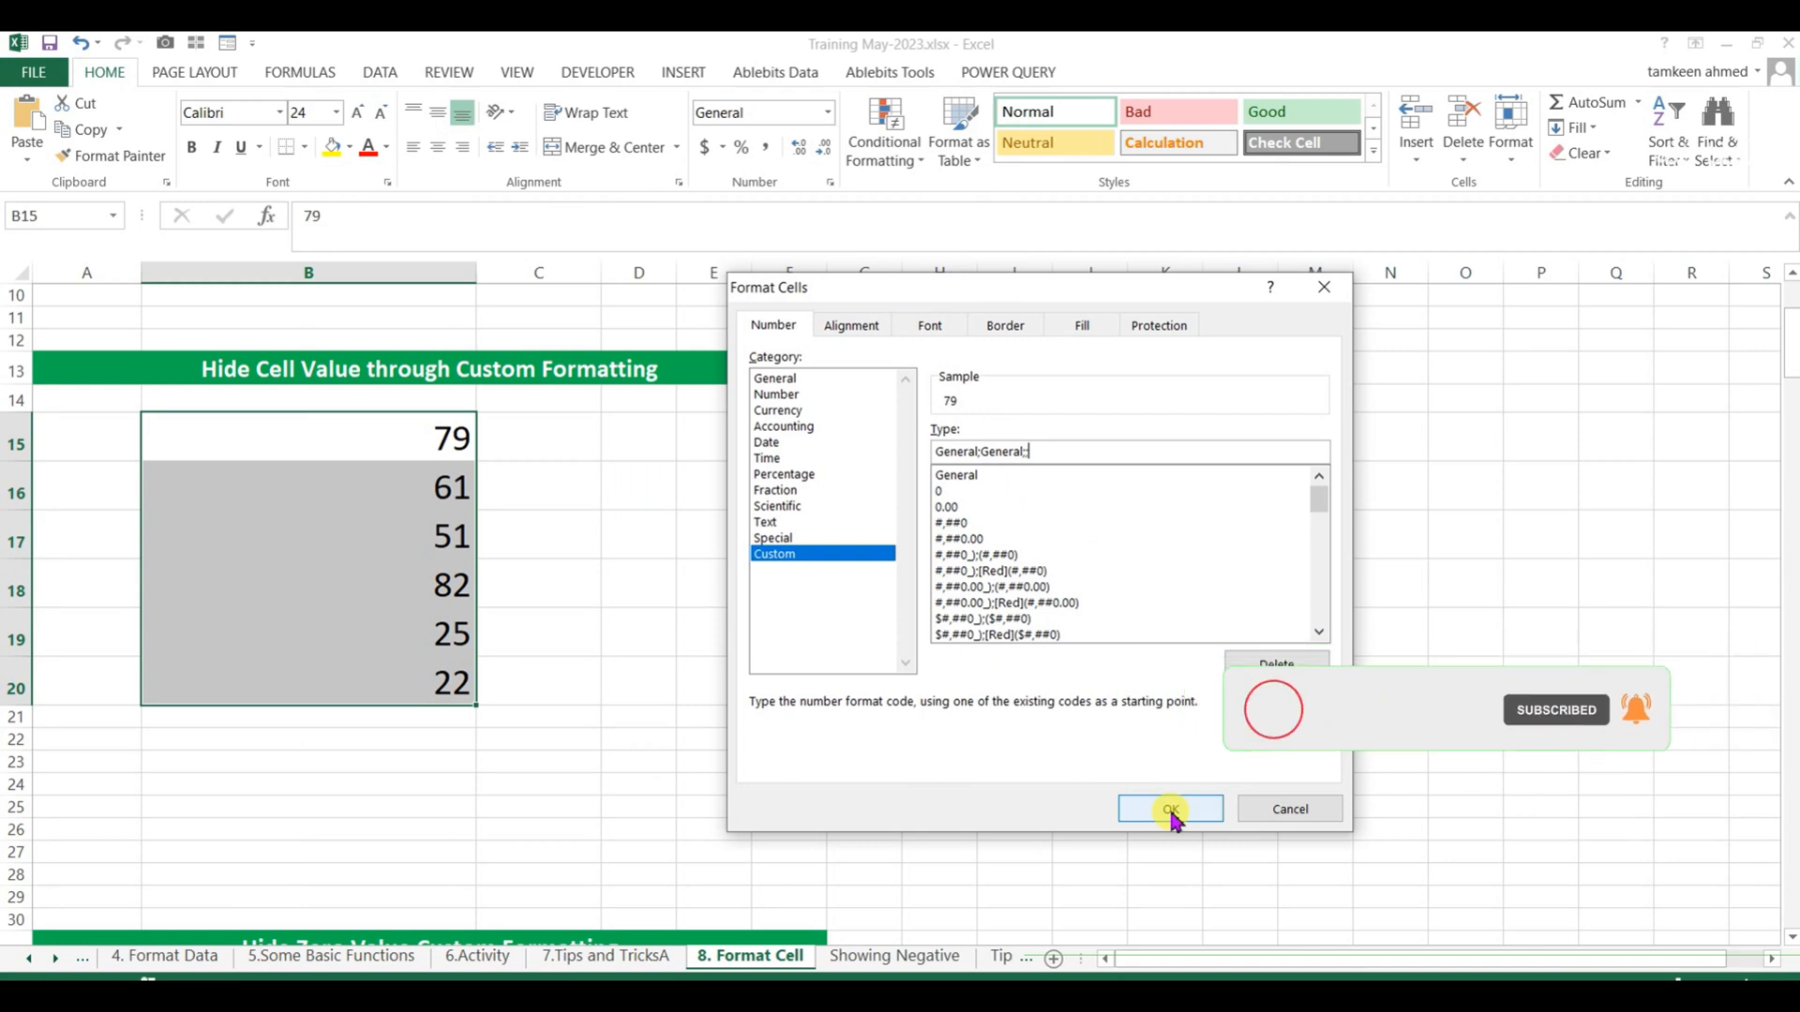
Replace the custom format code with ;; and apply it to B15:B20 to hide the numbers.
key("BackSpace")
key("BackSpace")
key("BackSpace")
key("BackSpace")
key("BackSpace")
key("BackSpace")
key("BackSpace")
key("BackSpace")
key("BackSpace")
key("BackSpace")
key("BackSpace")
key("BackSpace")
key("BackSpace")
key("BackSpace")
key("BackSpace")
key("BackSpace")
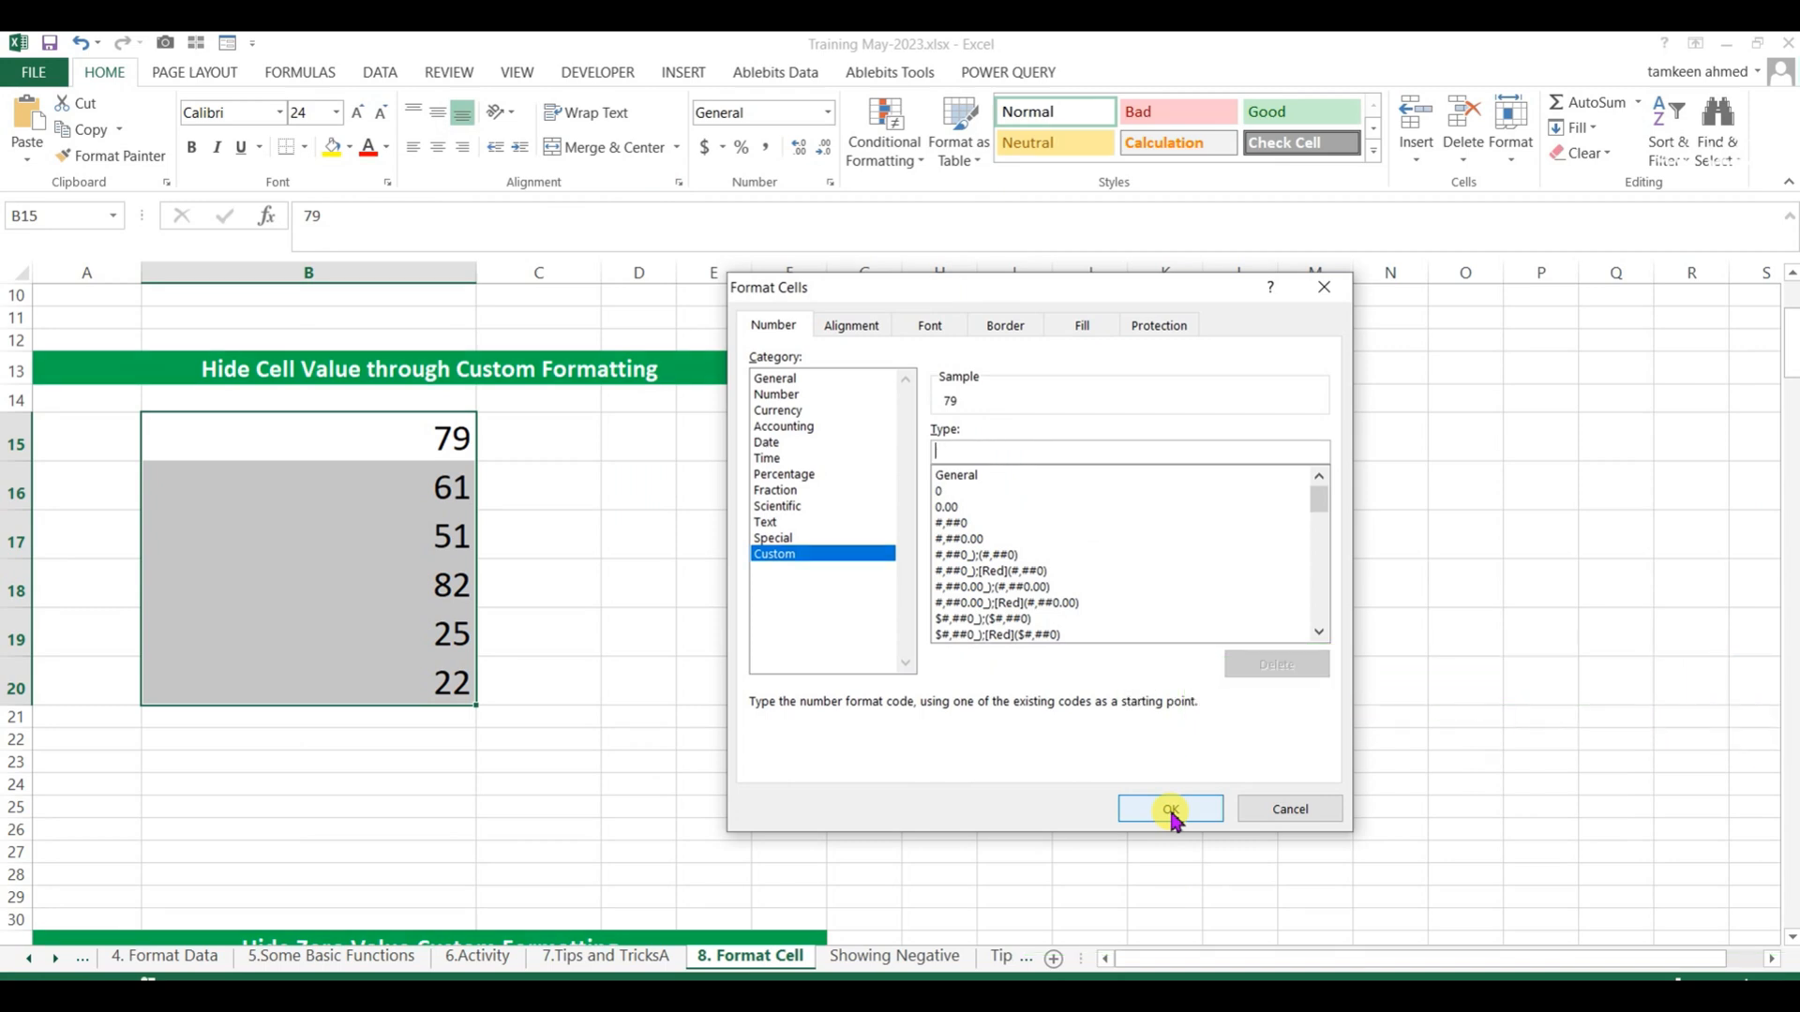
type(";;;")
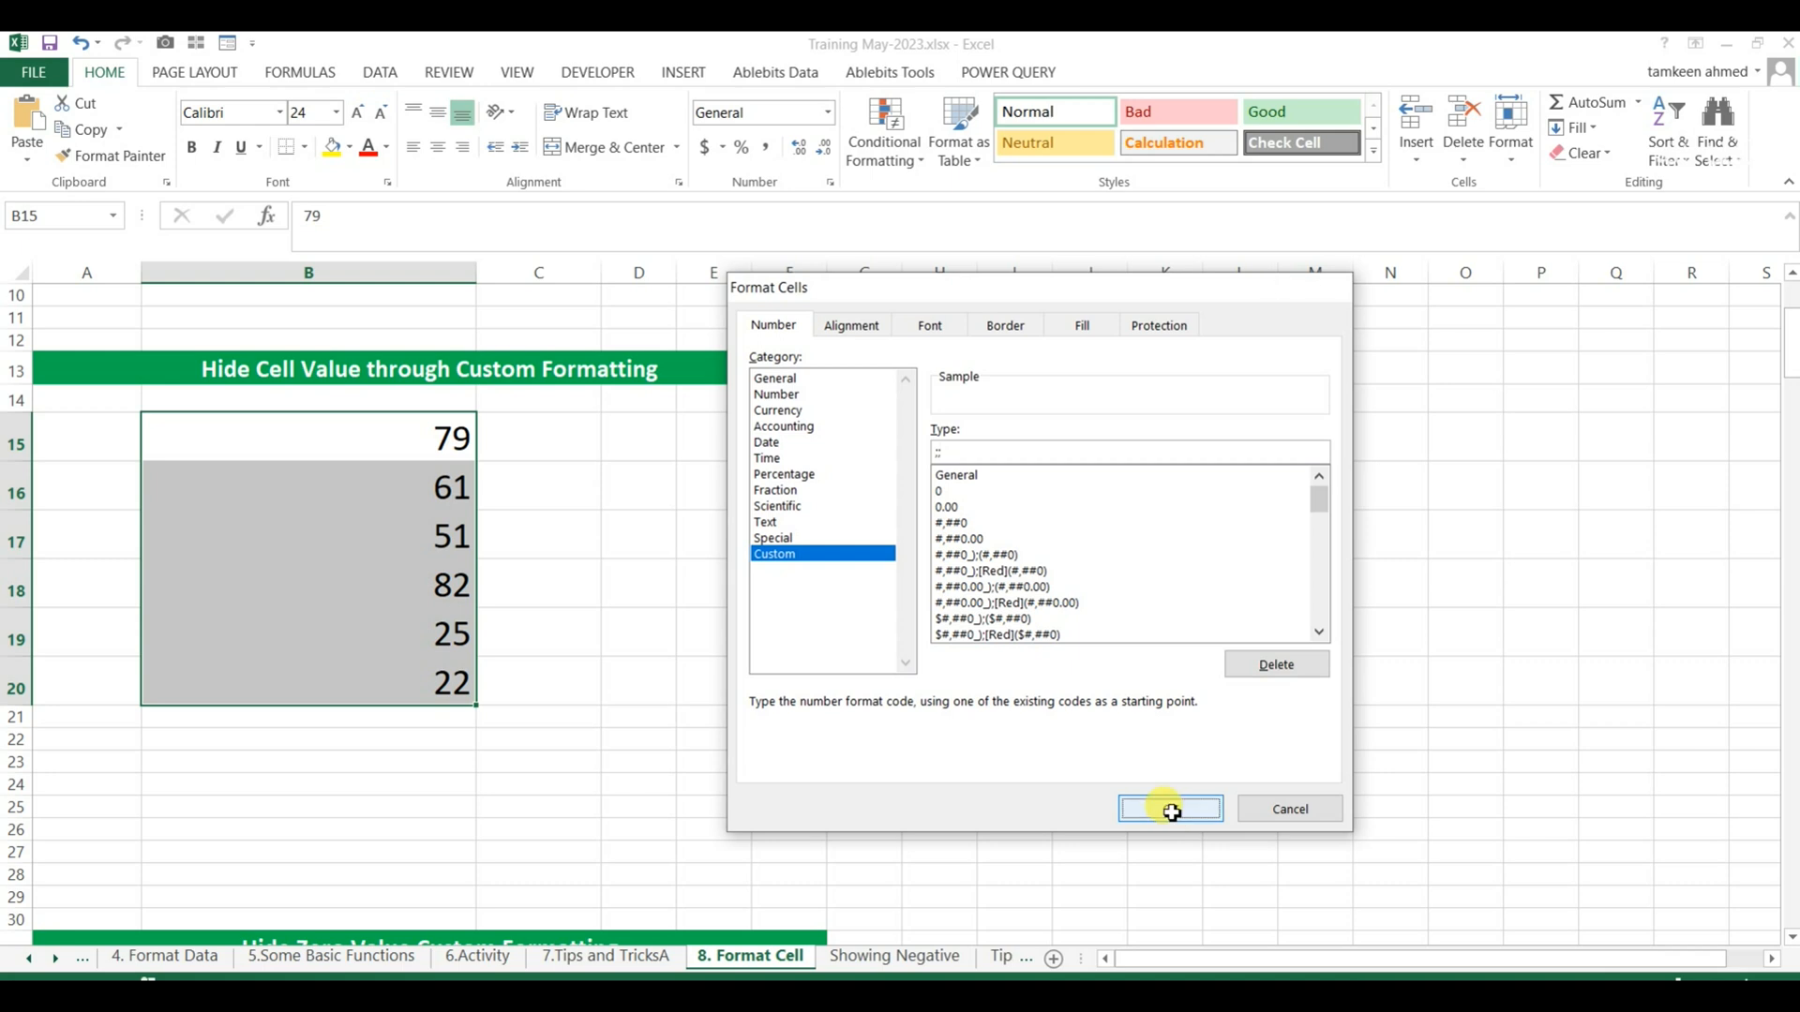
left_click(1171, 810)
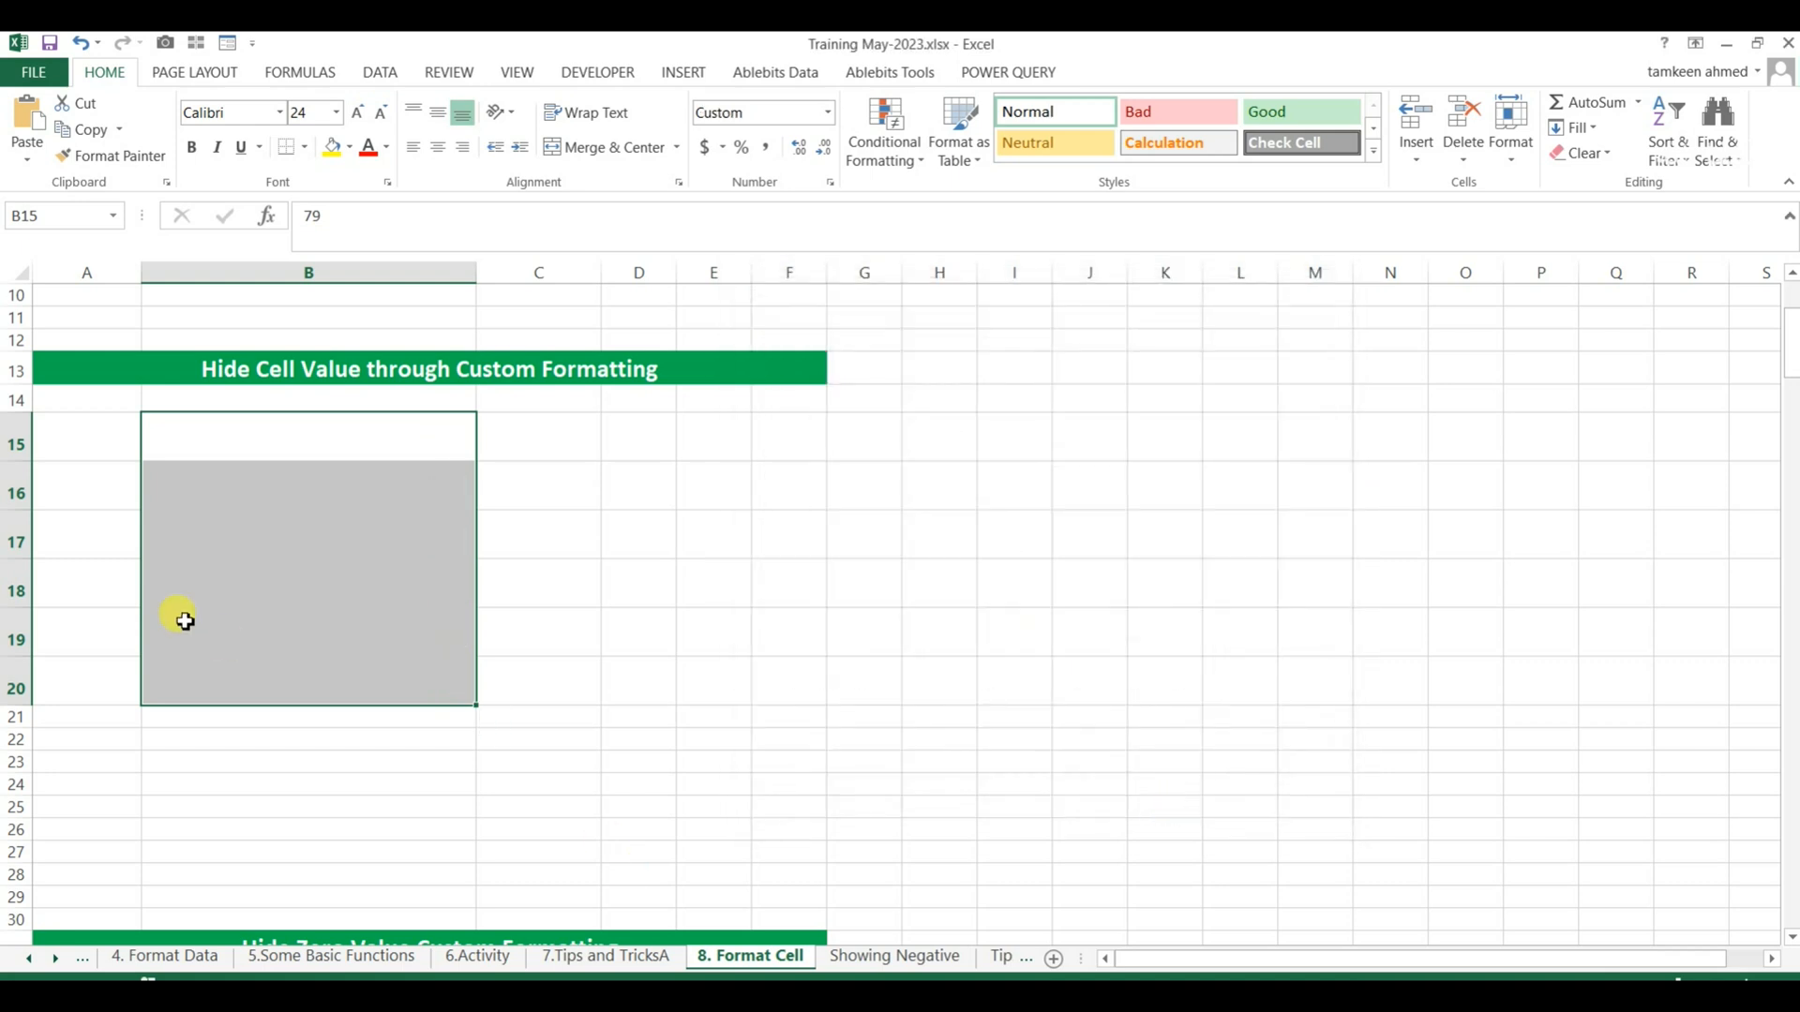
Fill cells B15:B21 with yellow.
left_click(389, 497)
left_click_drag(441, 440, 430, 723)
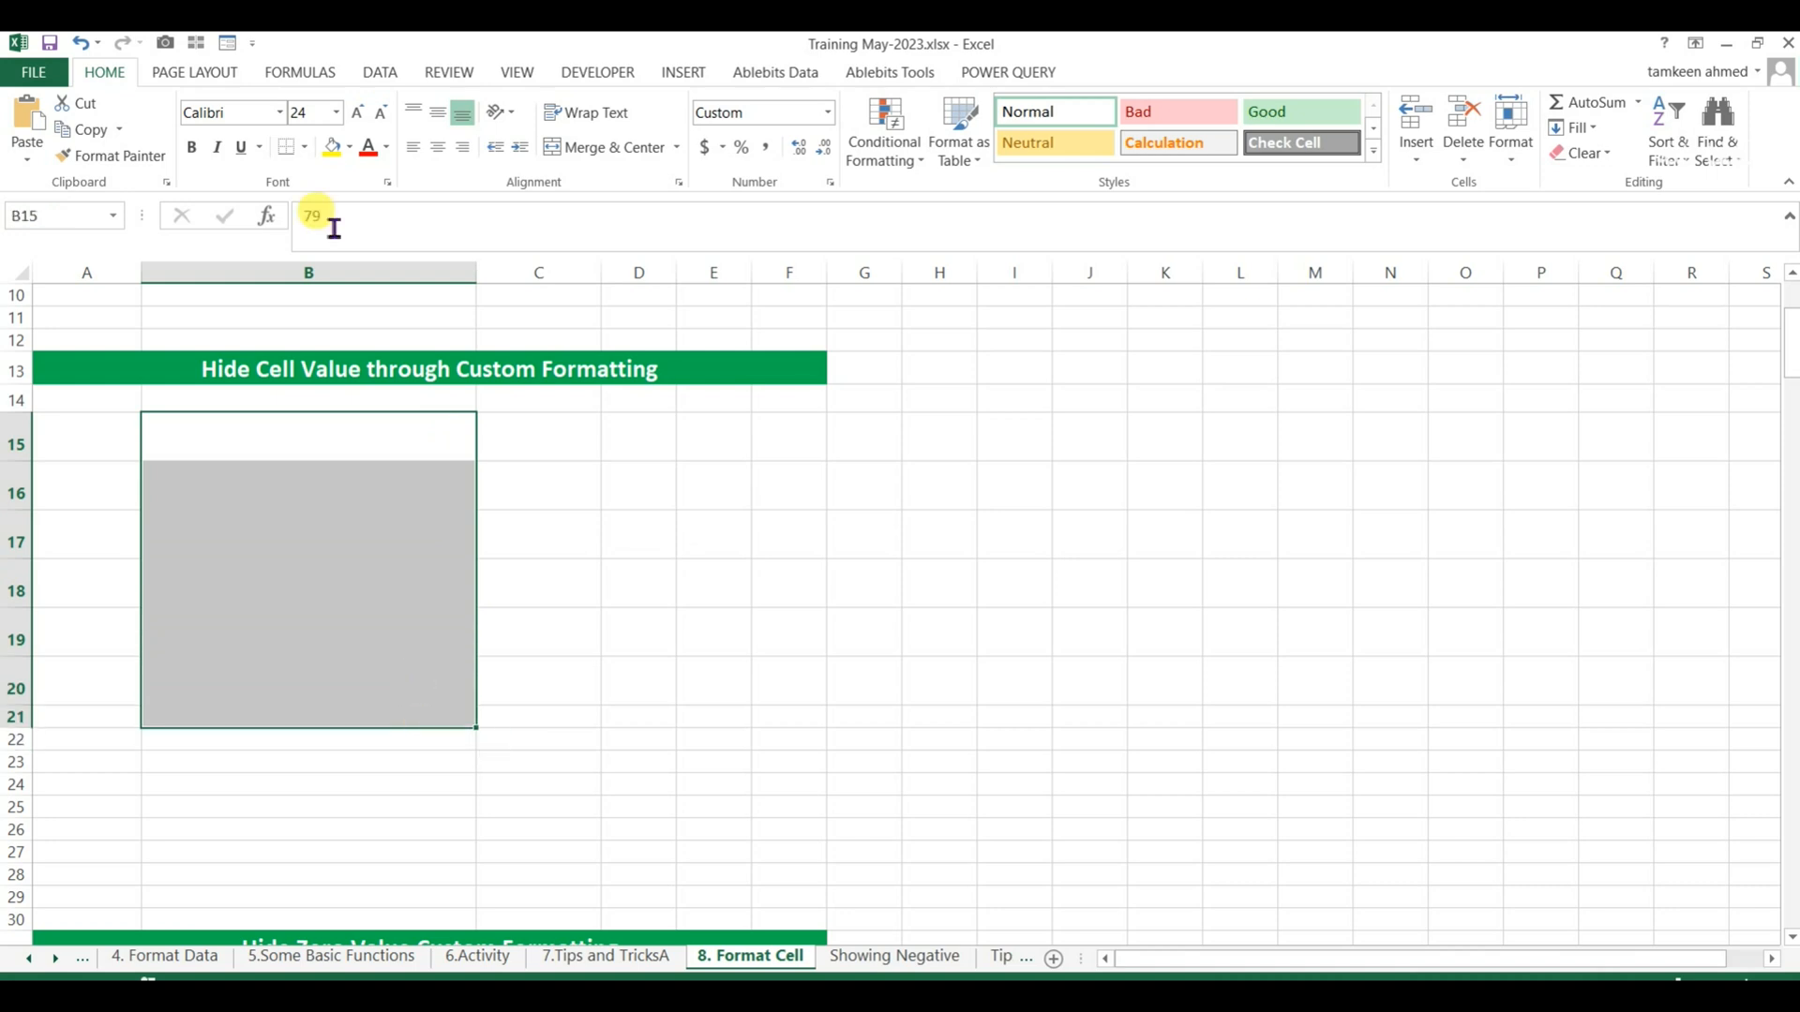
left_click(334, 146)
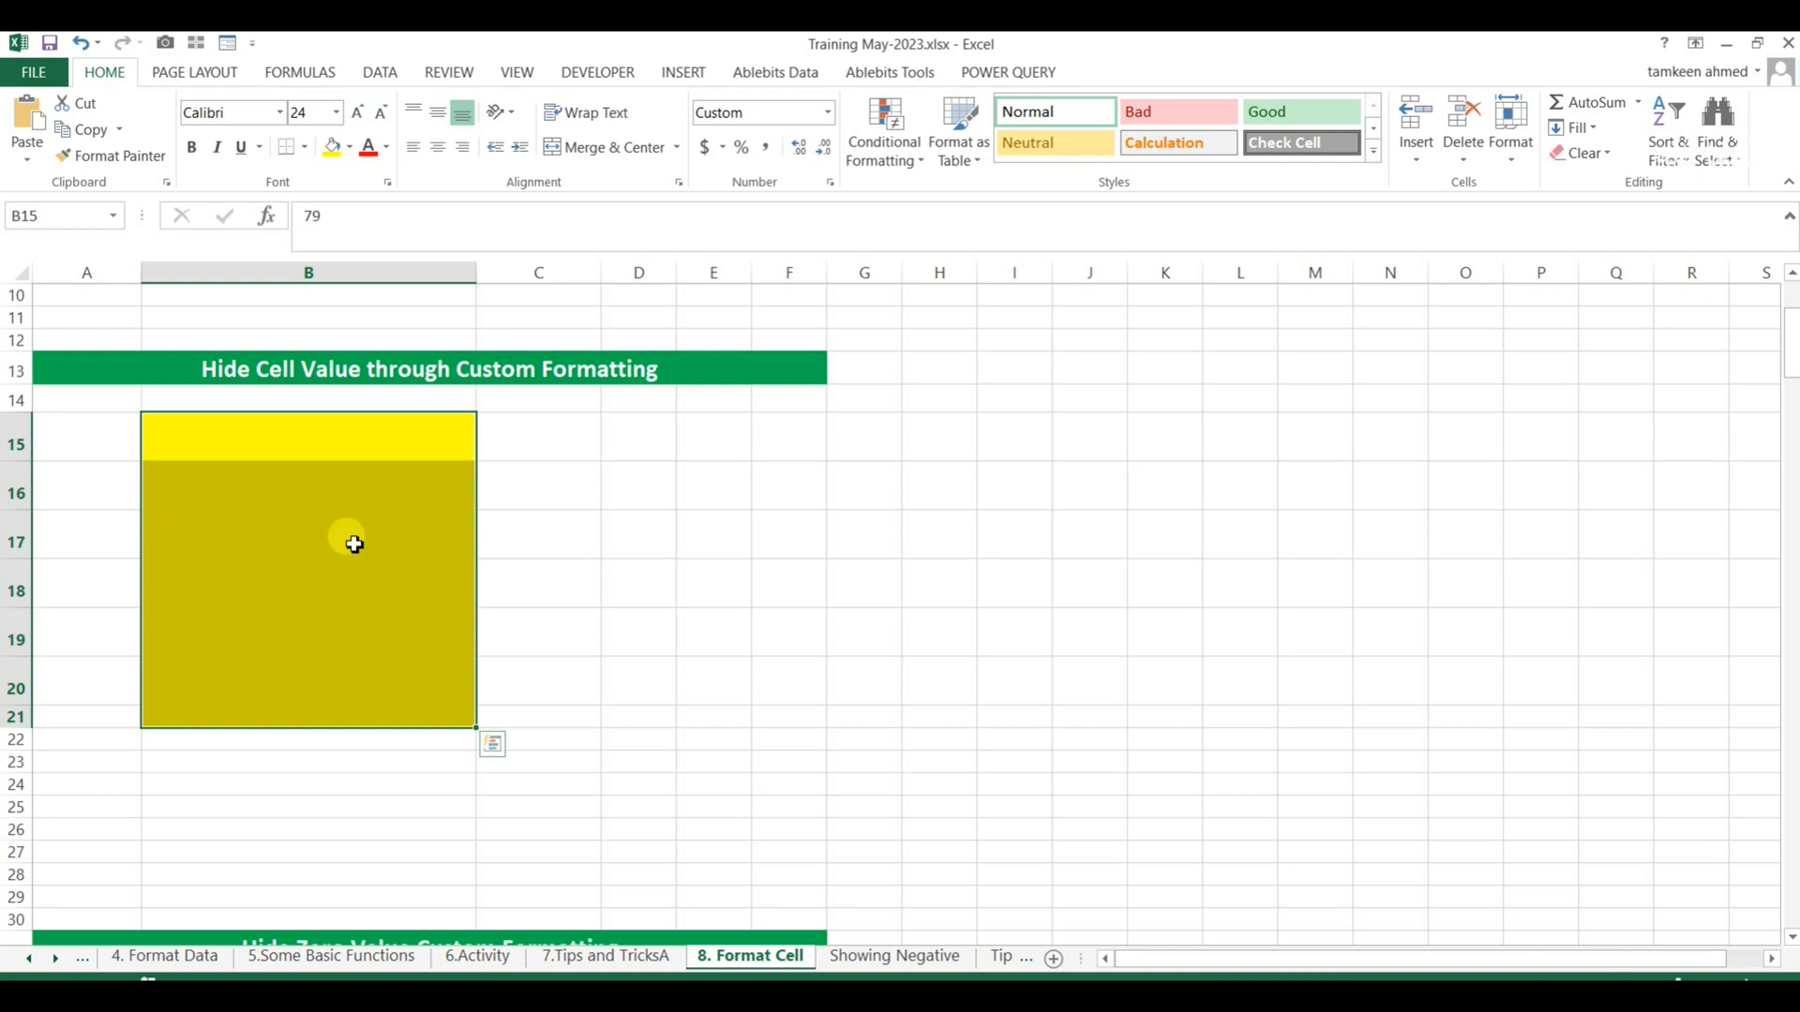
Step through the yellow cells in column B and check each hidden value in the formula bar.
left_click(354, 432)
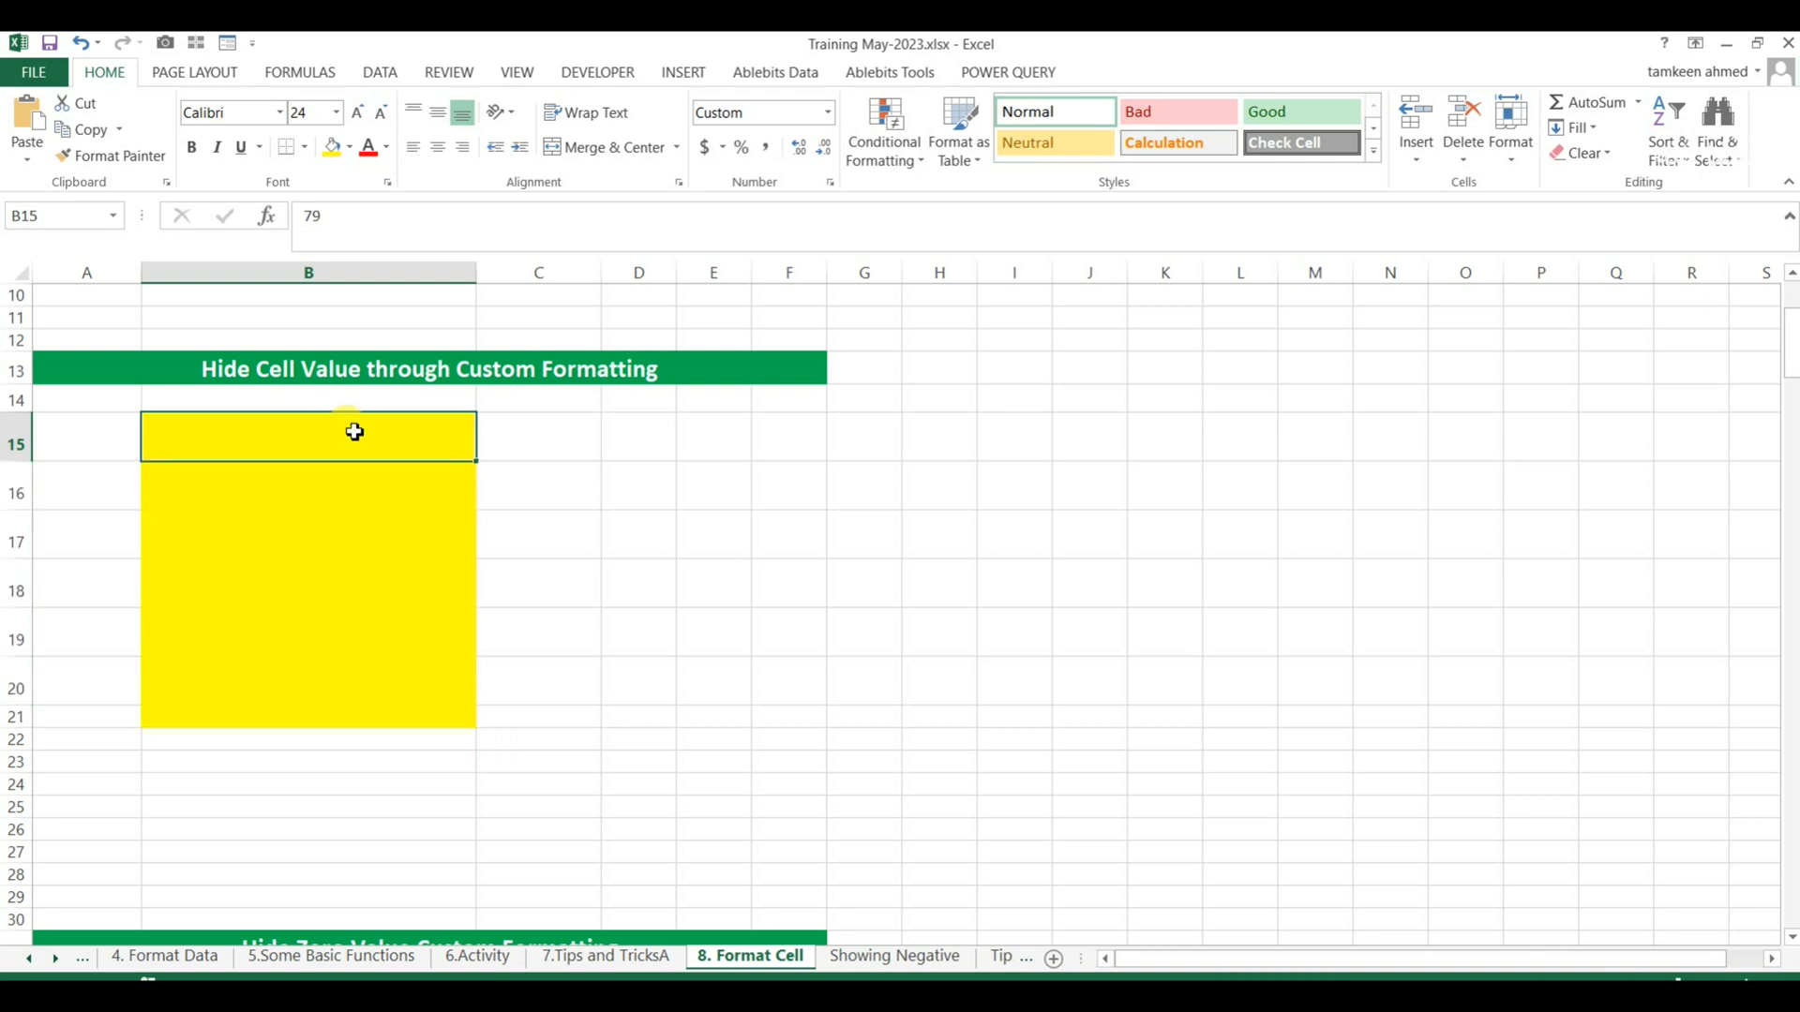
key("Down")
key("Down")
key("Down")
key("Down")
key("Up")
key("Up")
key("Up")
key("Up")
key("Down")
key("Down")
key("Down")
key("Down")
key("Down")
key("Up")
key("Up")
key("Up")
key("Up")
key("Up")
key("Down")
key("Down")
key("Down")
key("Down")
key("Down")
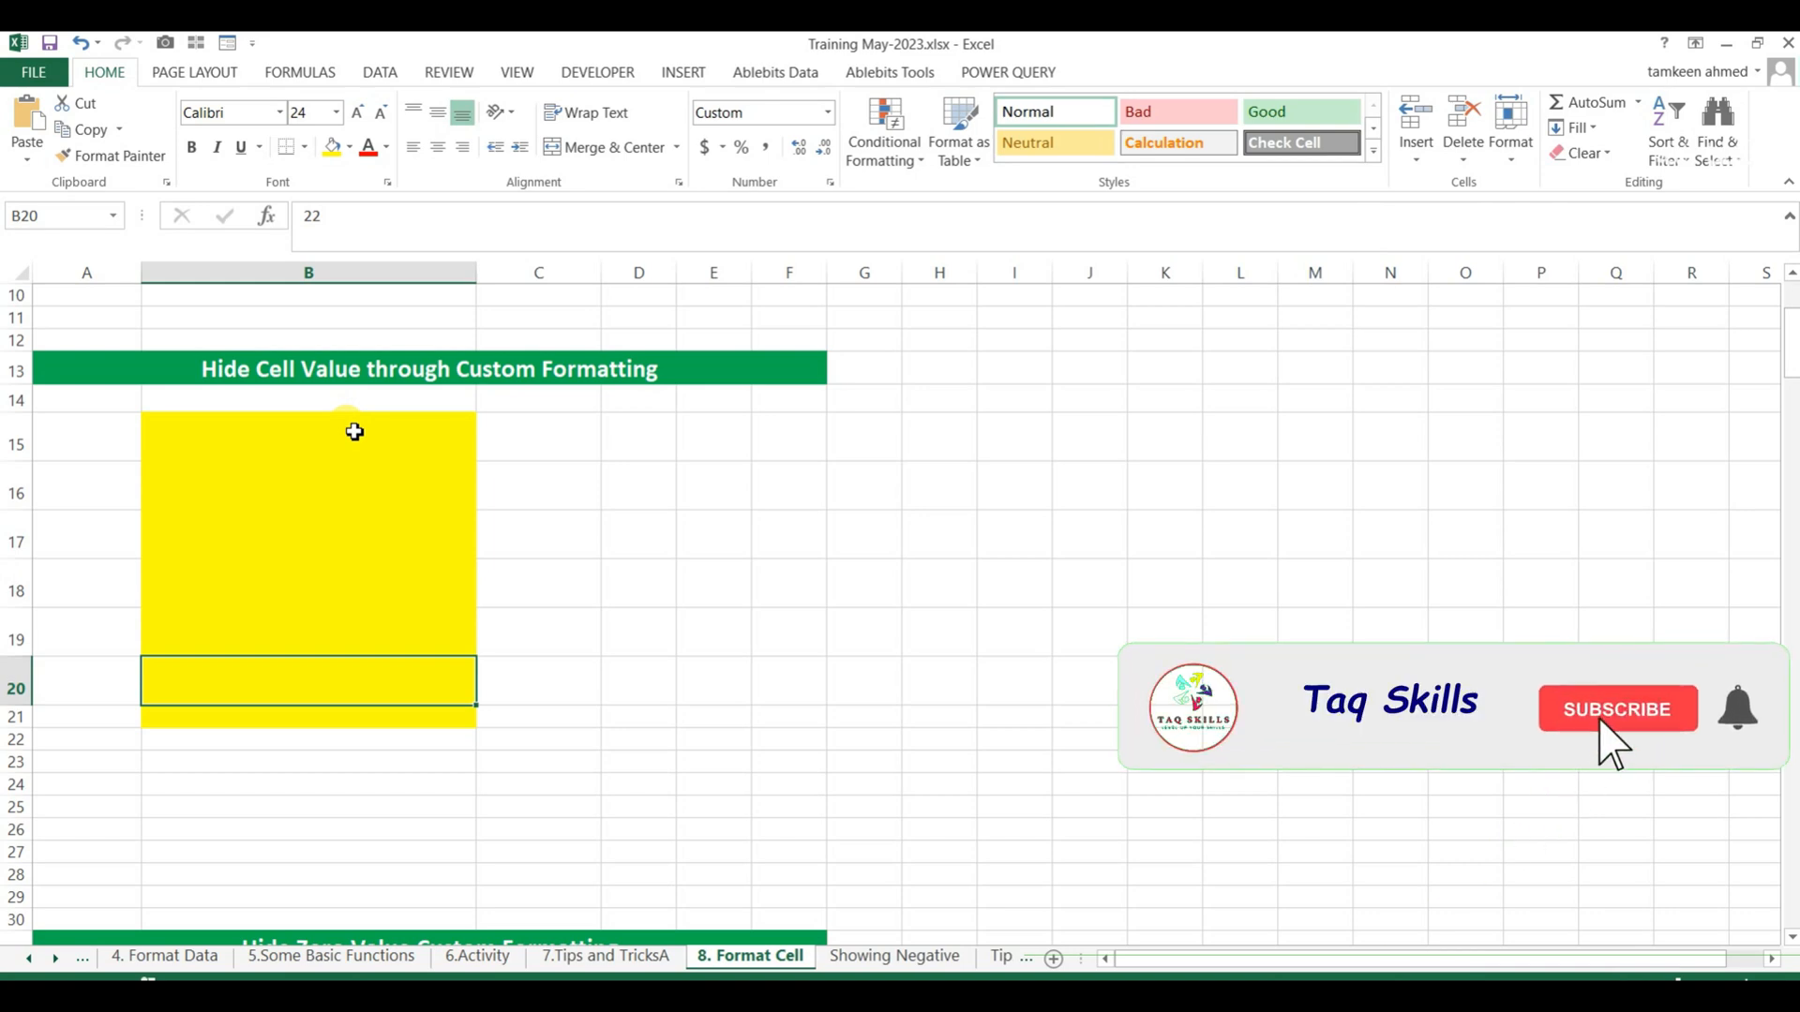
key("Up")
key("Up")
key("Up")
key("Up")
key("Up")
key("Up")
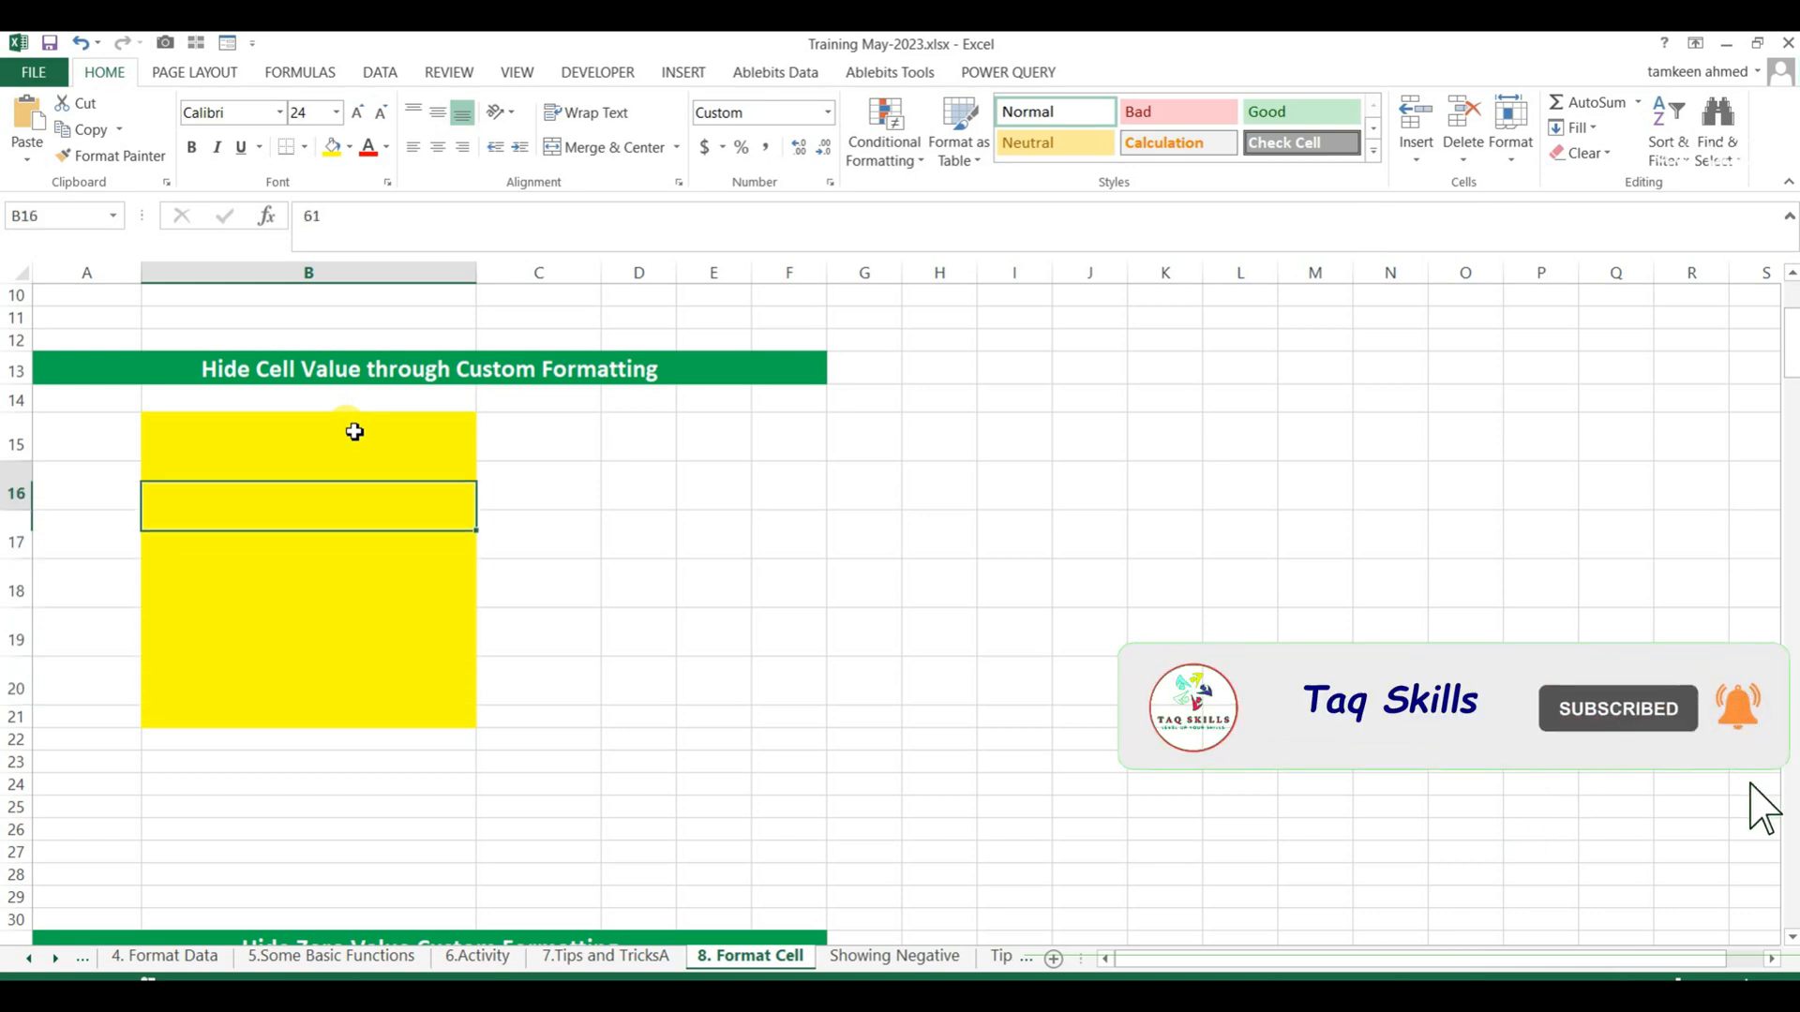
key("Down")
key("Down")
key("Down")
key("Down")
key("Down")
Examine the zero entries in the monthly table under the Hide Zero Value Custom Formatting heading.
scroll(354, 431, "down", 5)
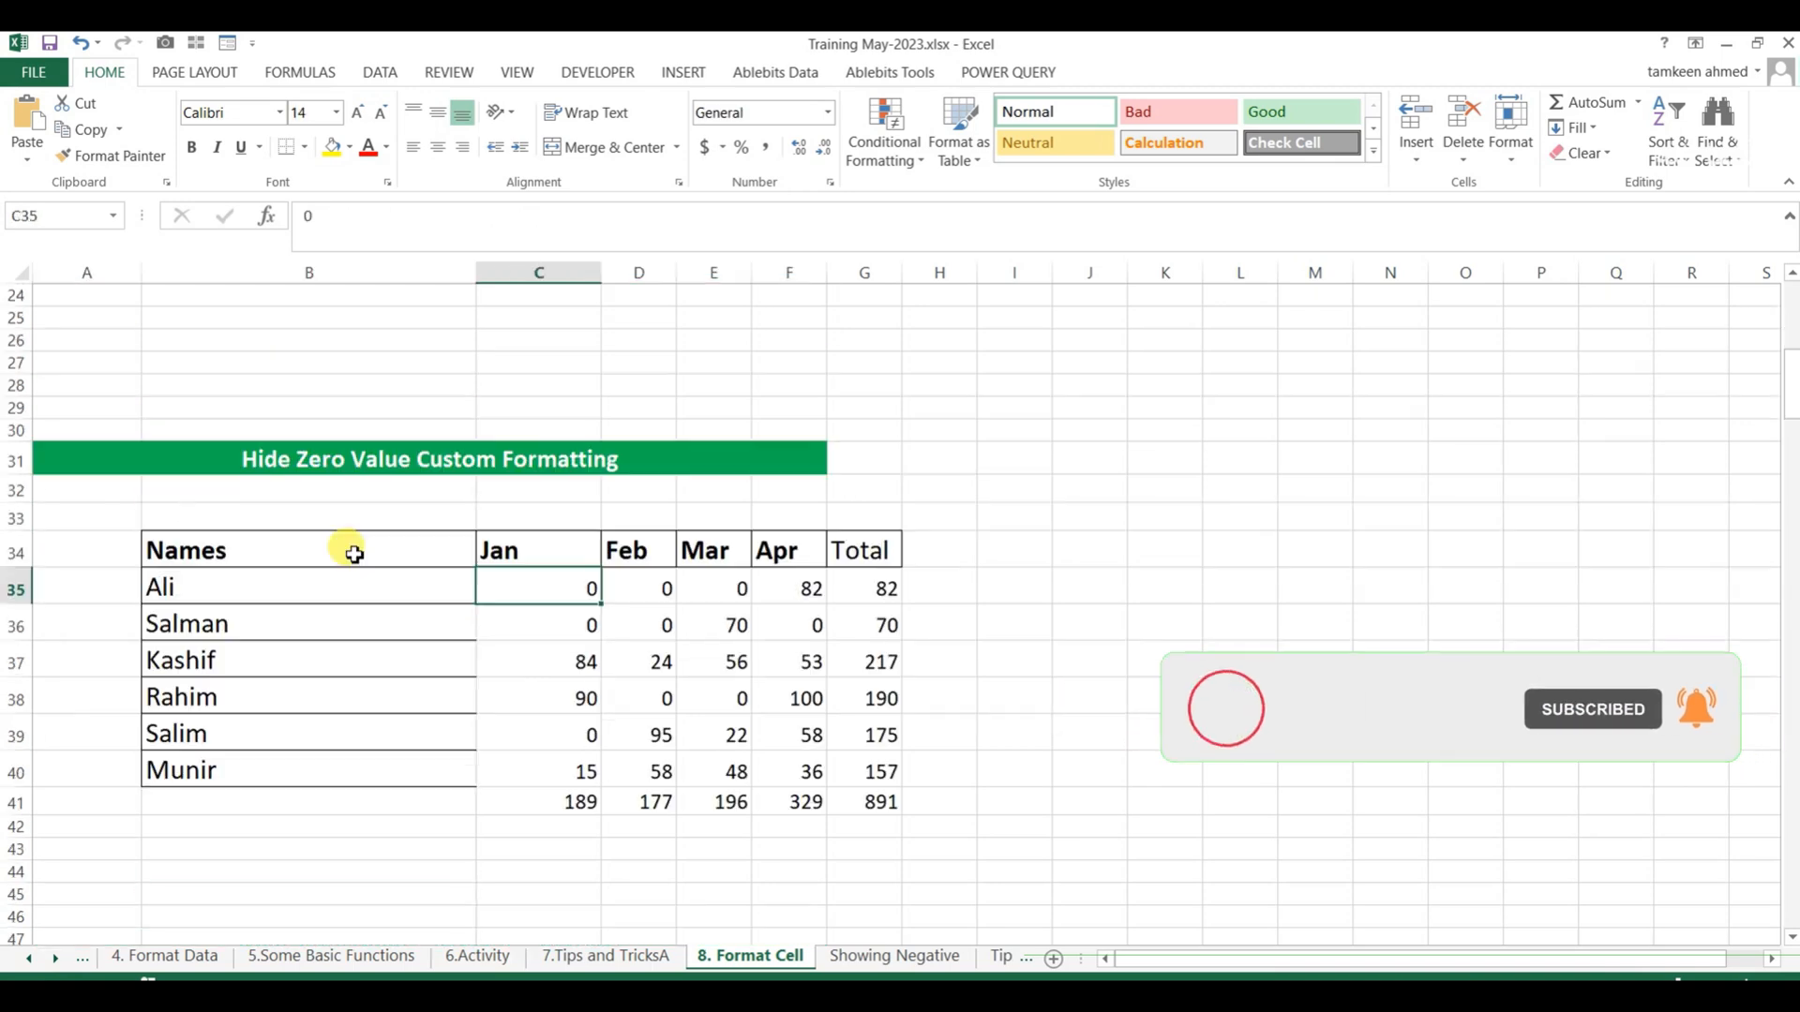
left_click(216, 454)
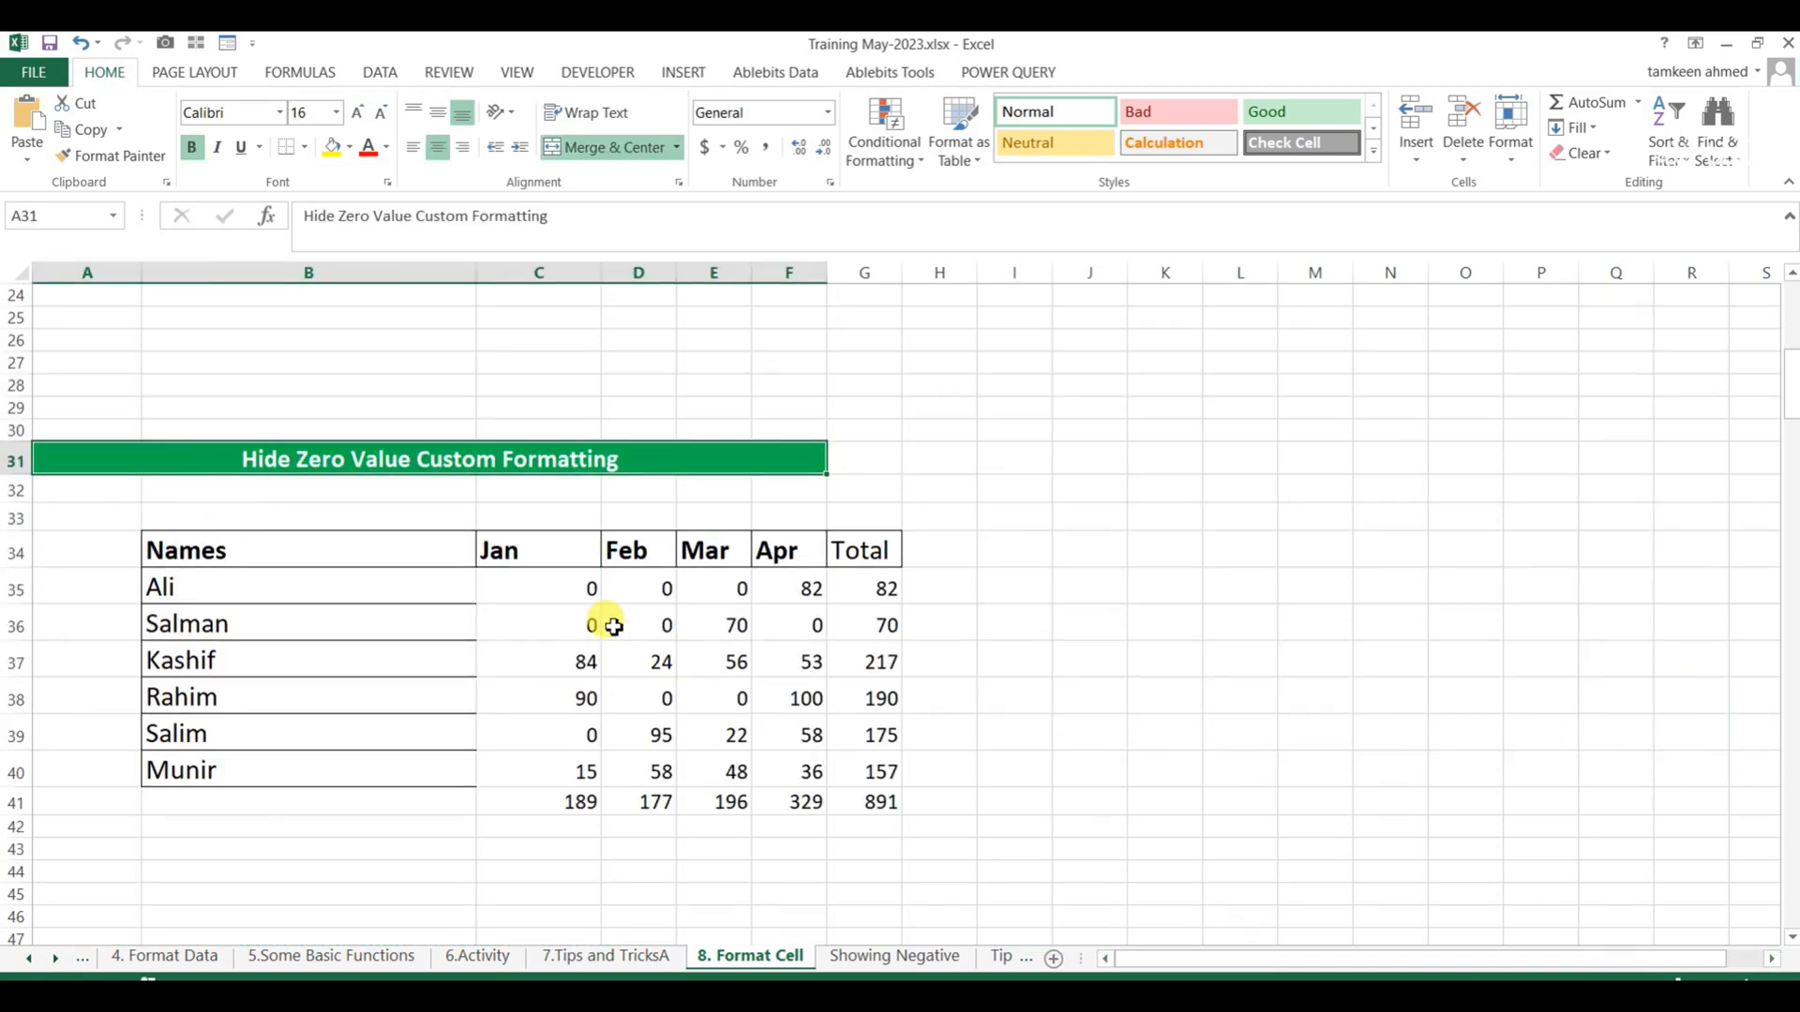
left_click(585, 585)
left_click(778, 585)
left_click(808, 630)
left_click(653, 698)
Apply the custom number format General;General;; to C34:G41 to hide the zeros.
left_click_drag(568, 543, 876, 806)
key("ctrl+1")
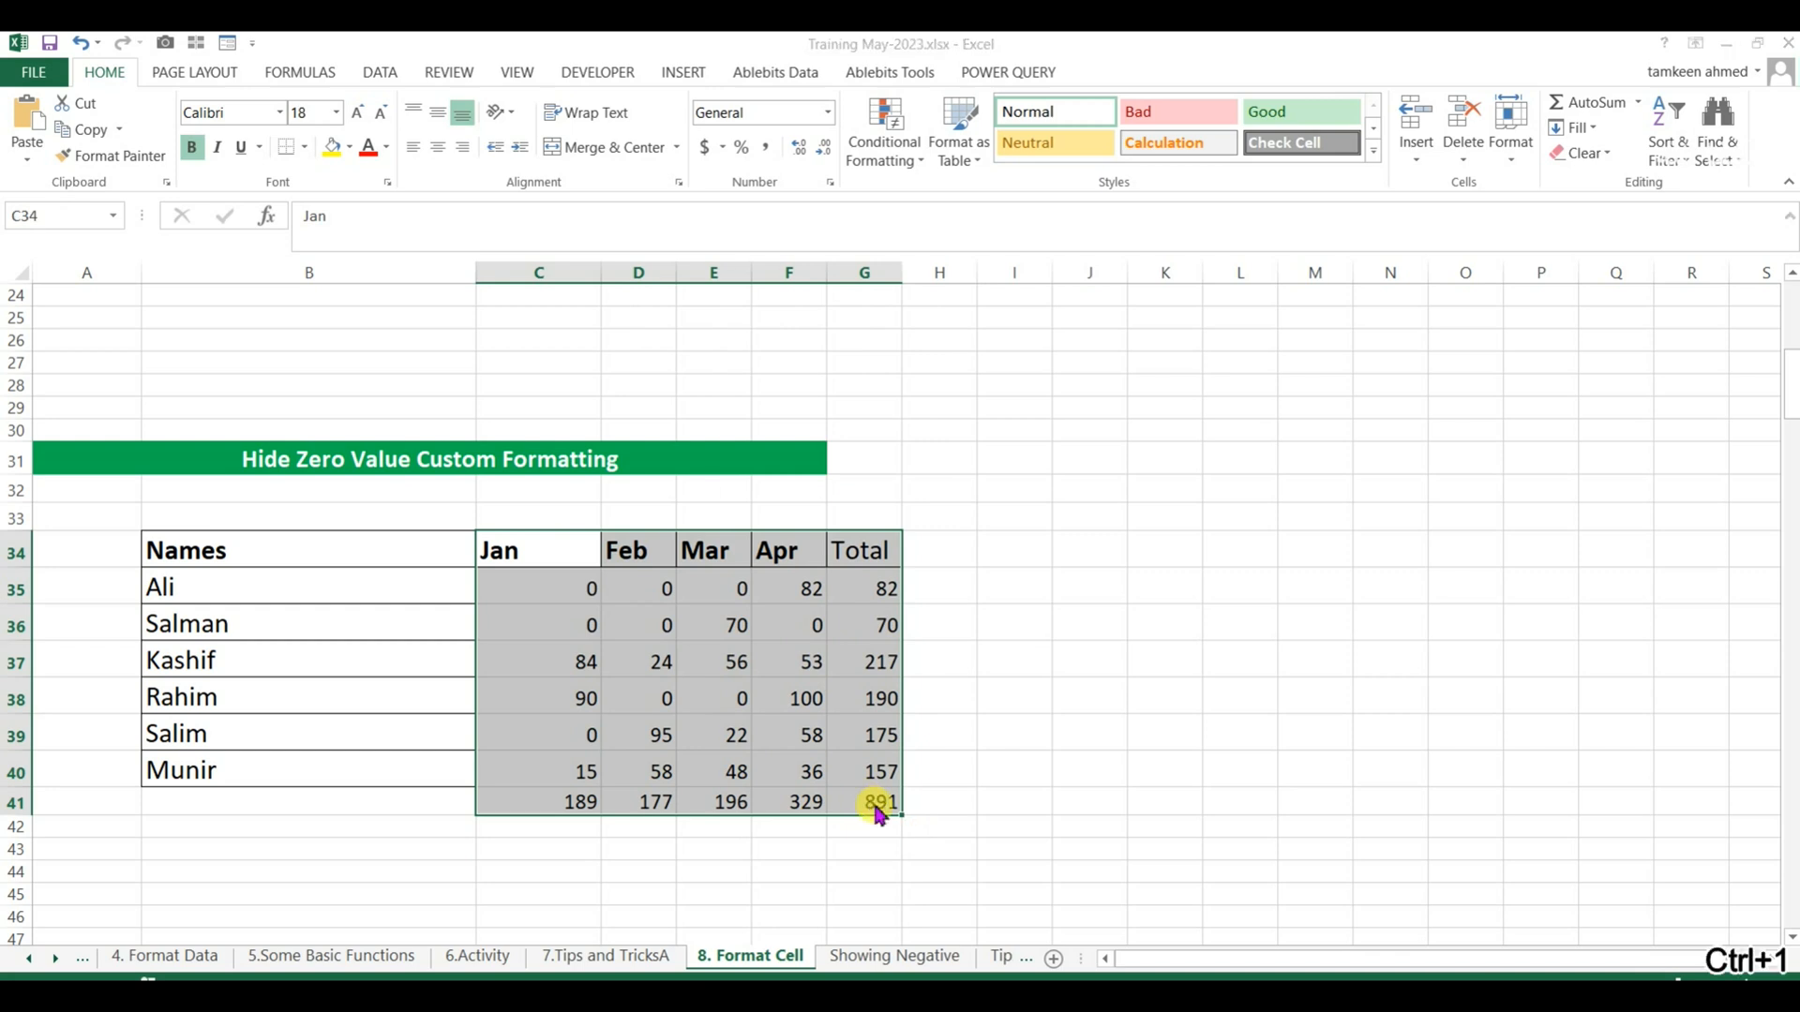
left_click_drag(925, 287, 1061, 249)
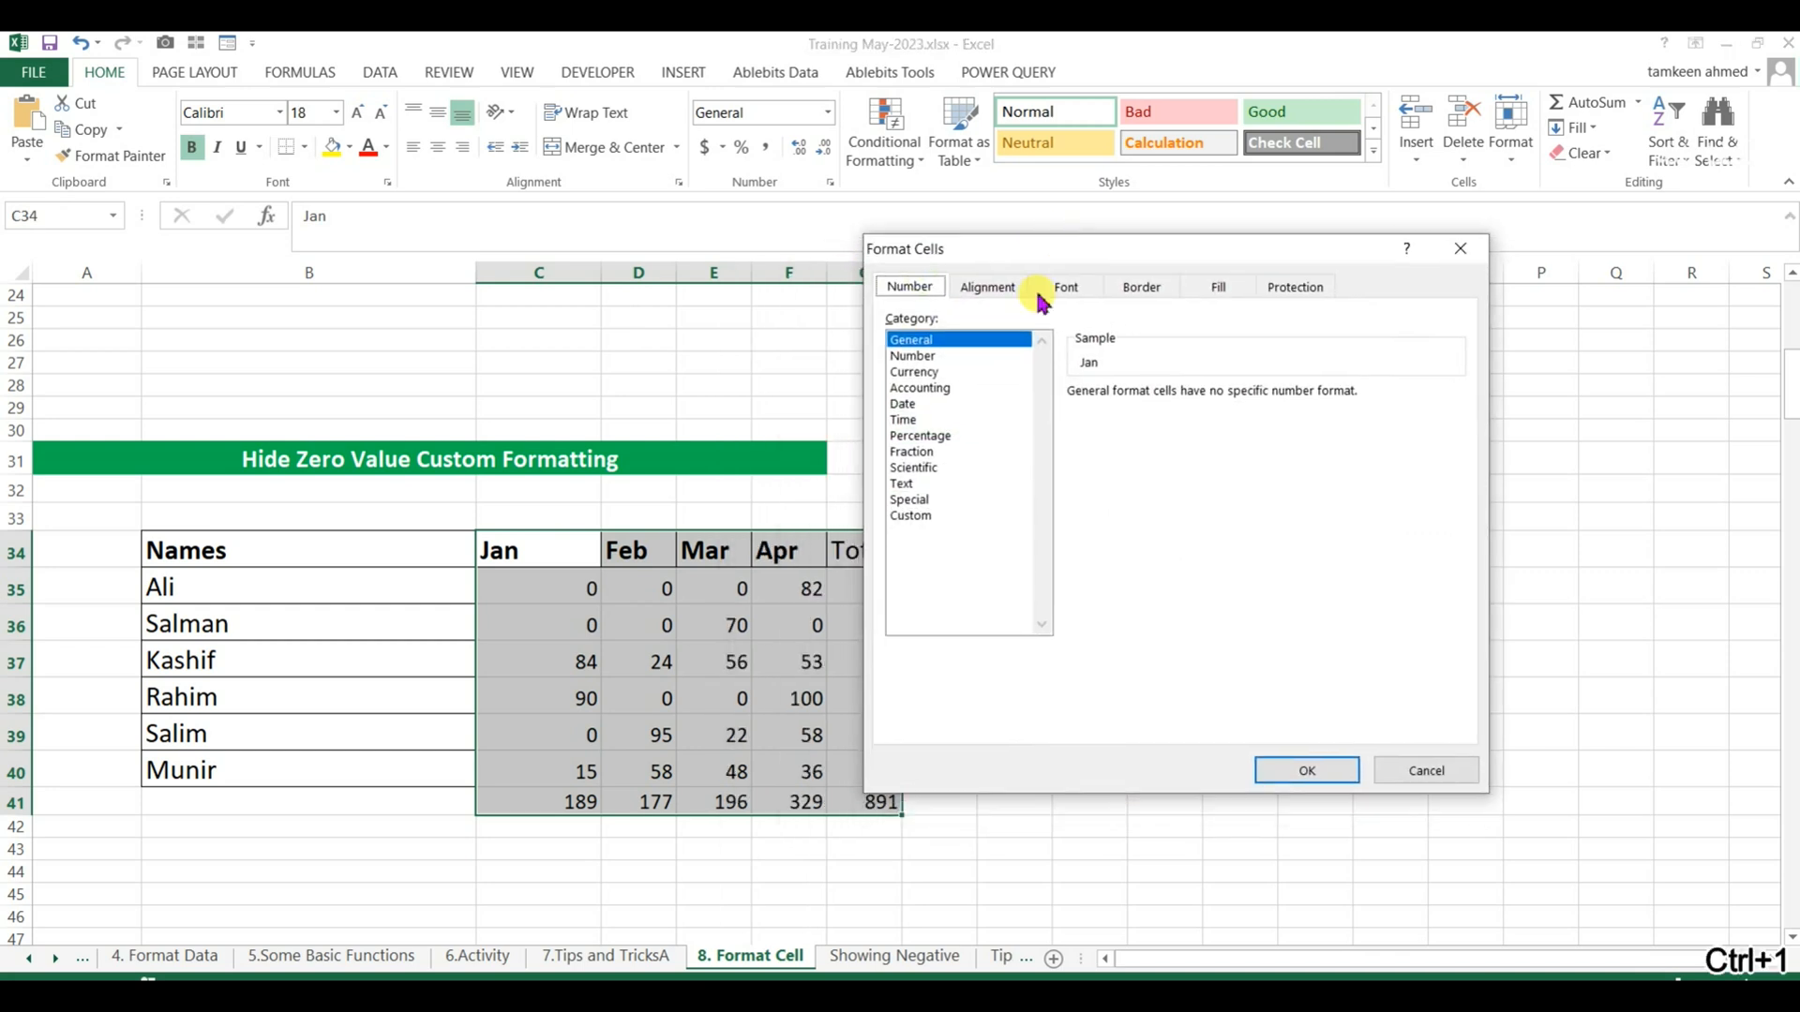
left_click(912, 516)
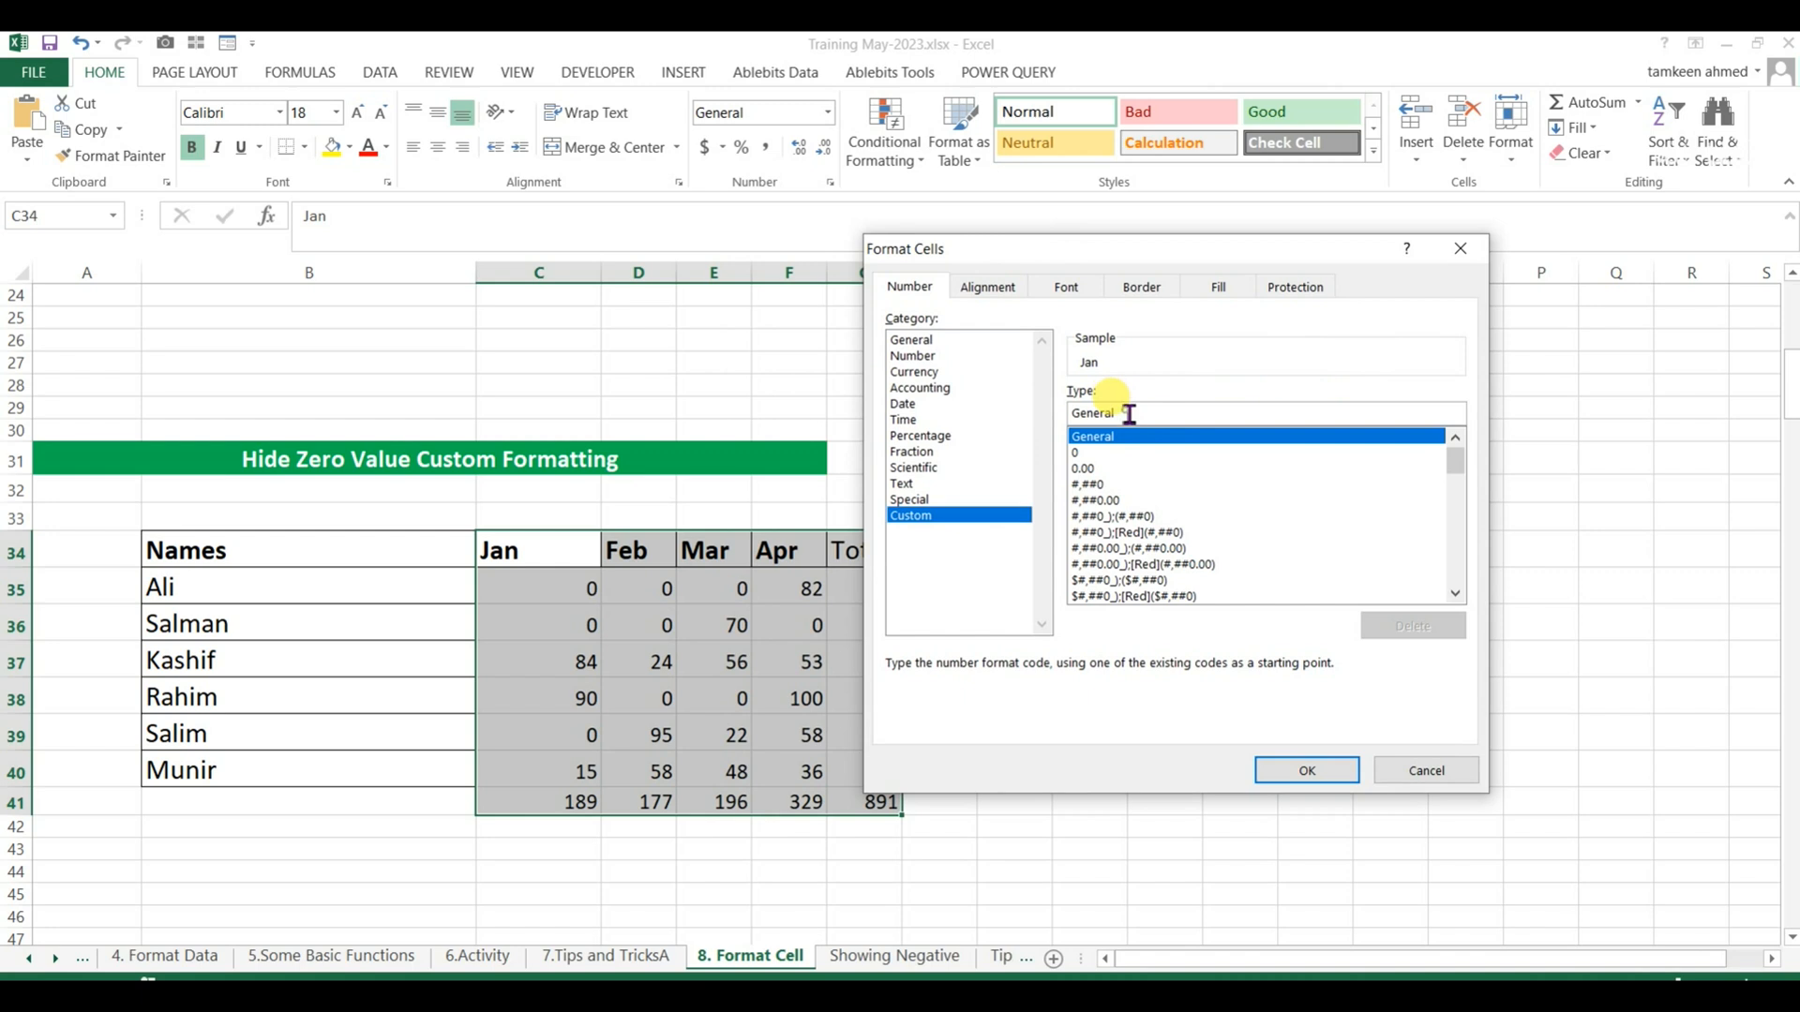
left_click_drag(1129, 413, 1016, 421)
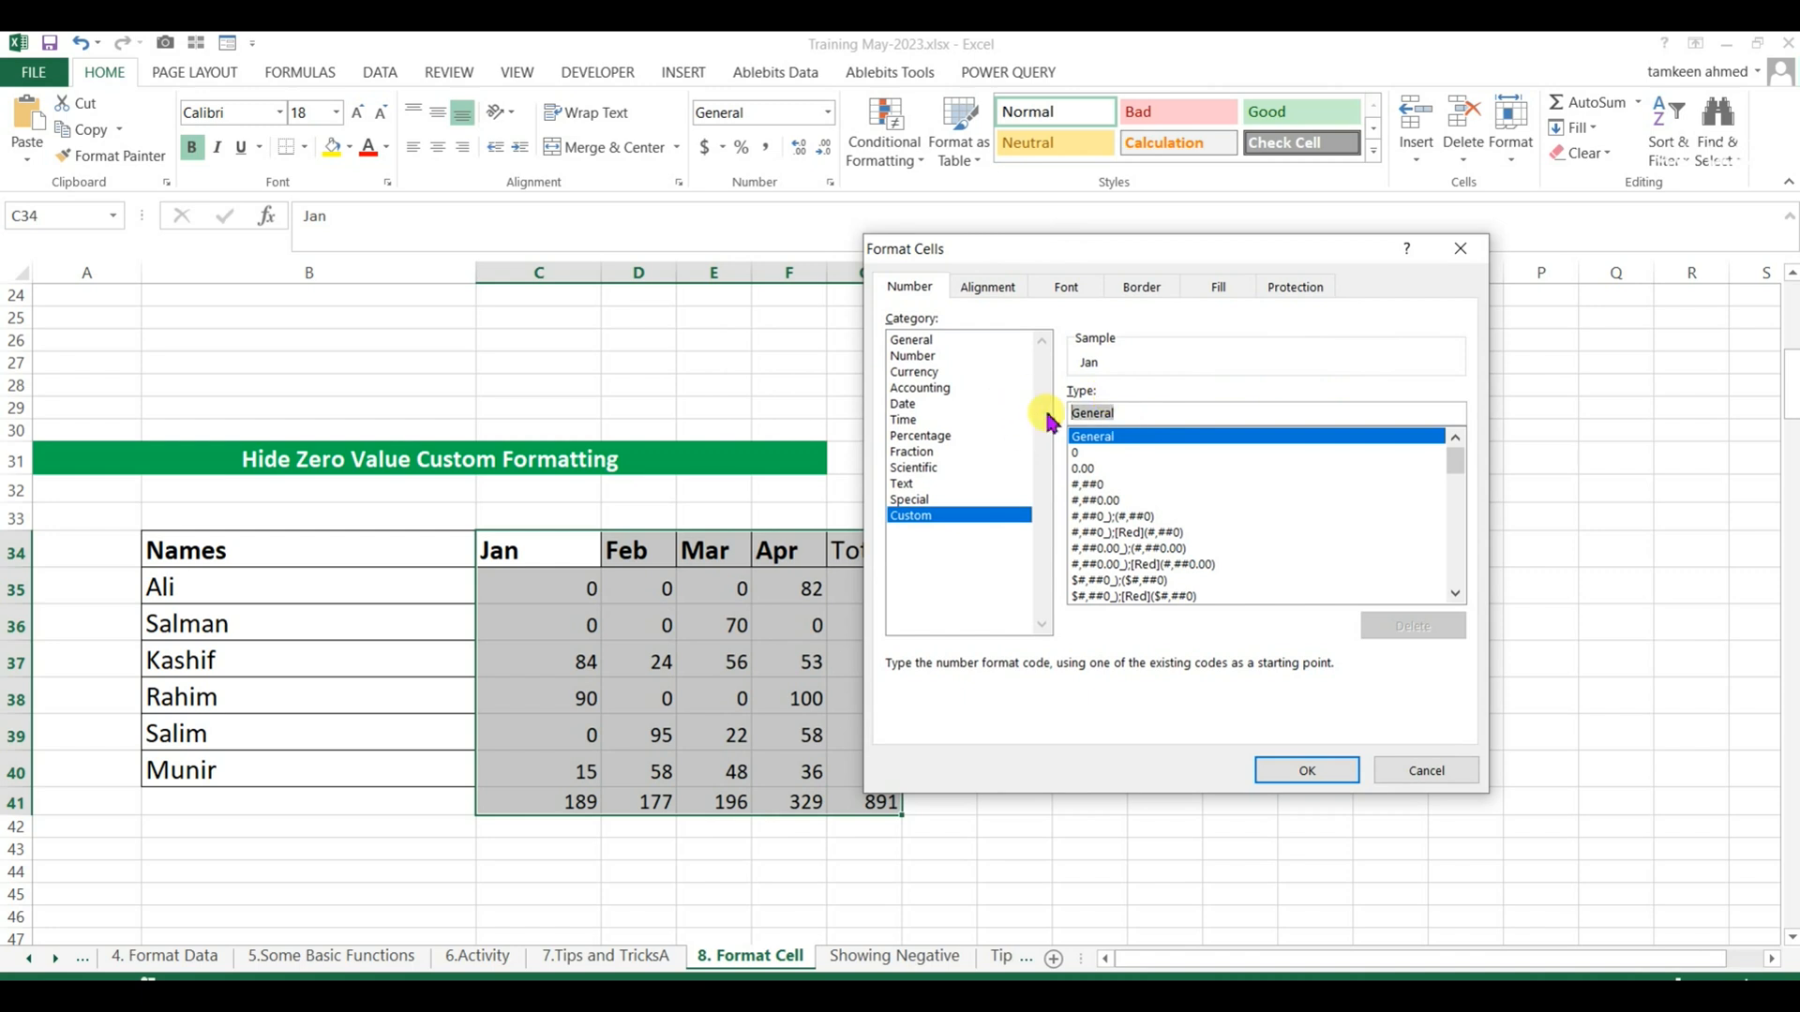
key("ctrl+c")
left_click(1152, 414)
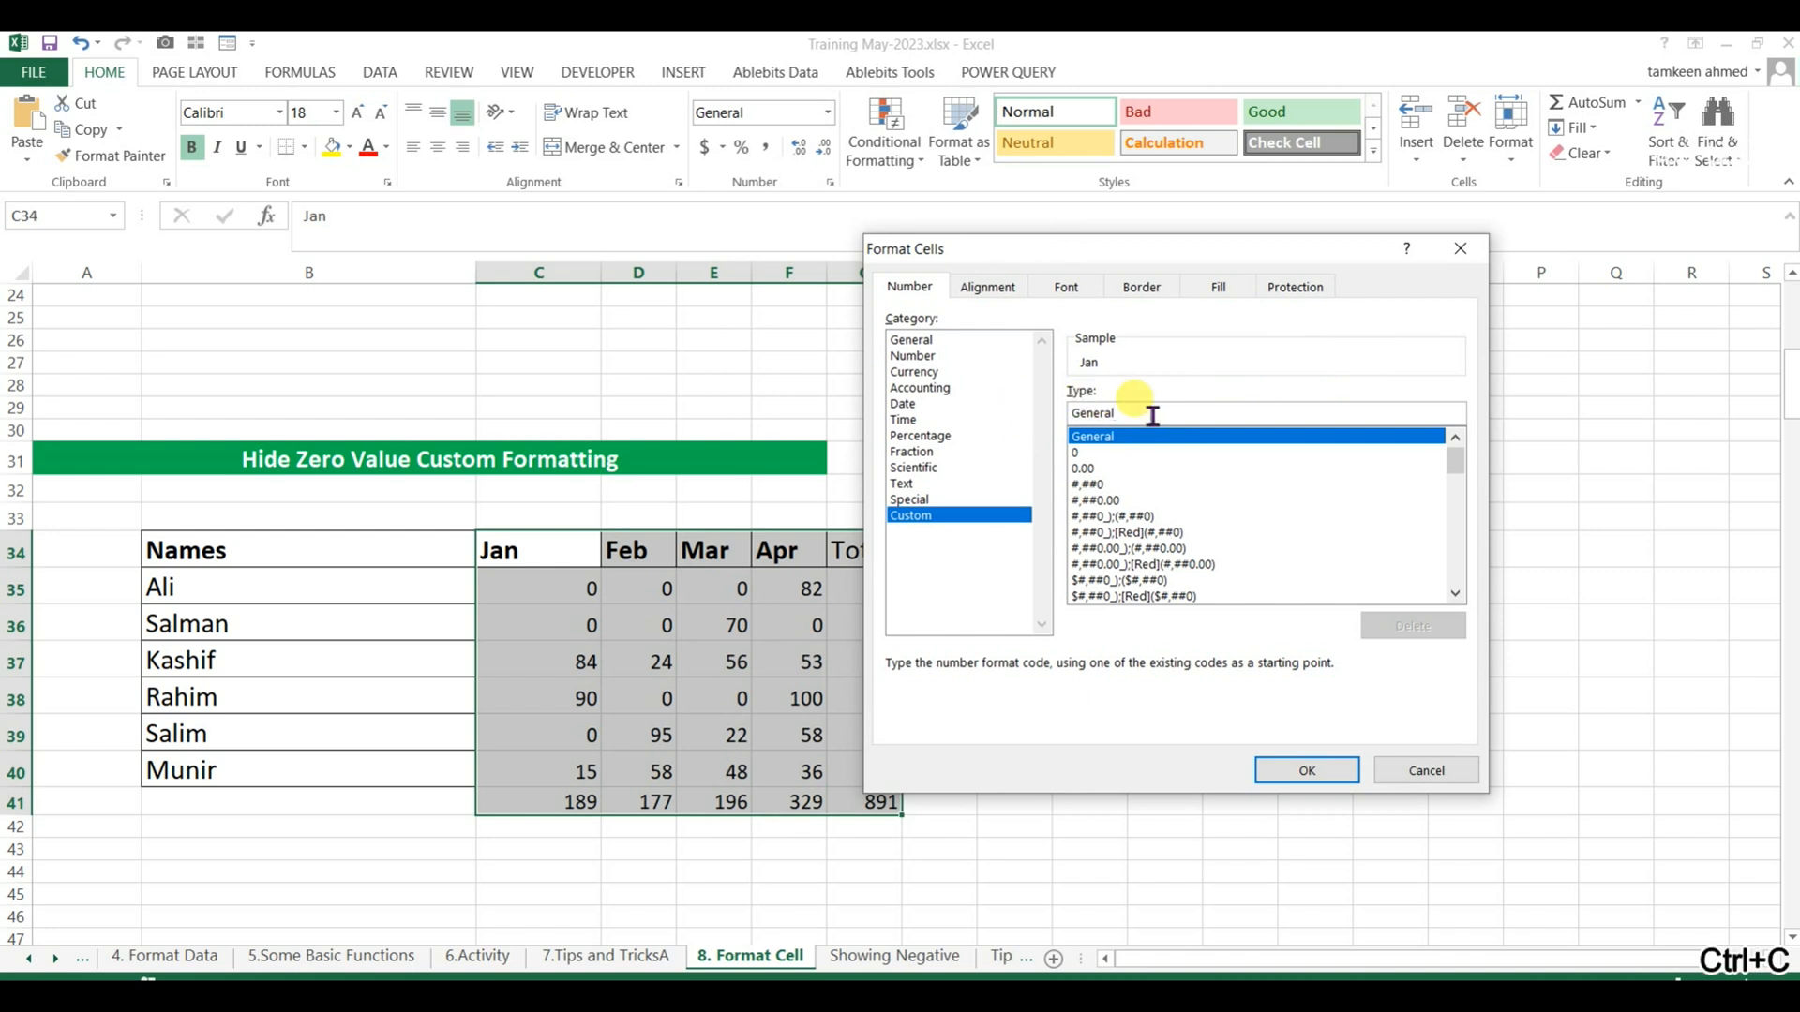
type(";")
key("ctrl+v")
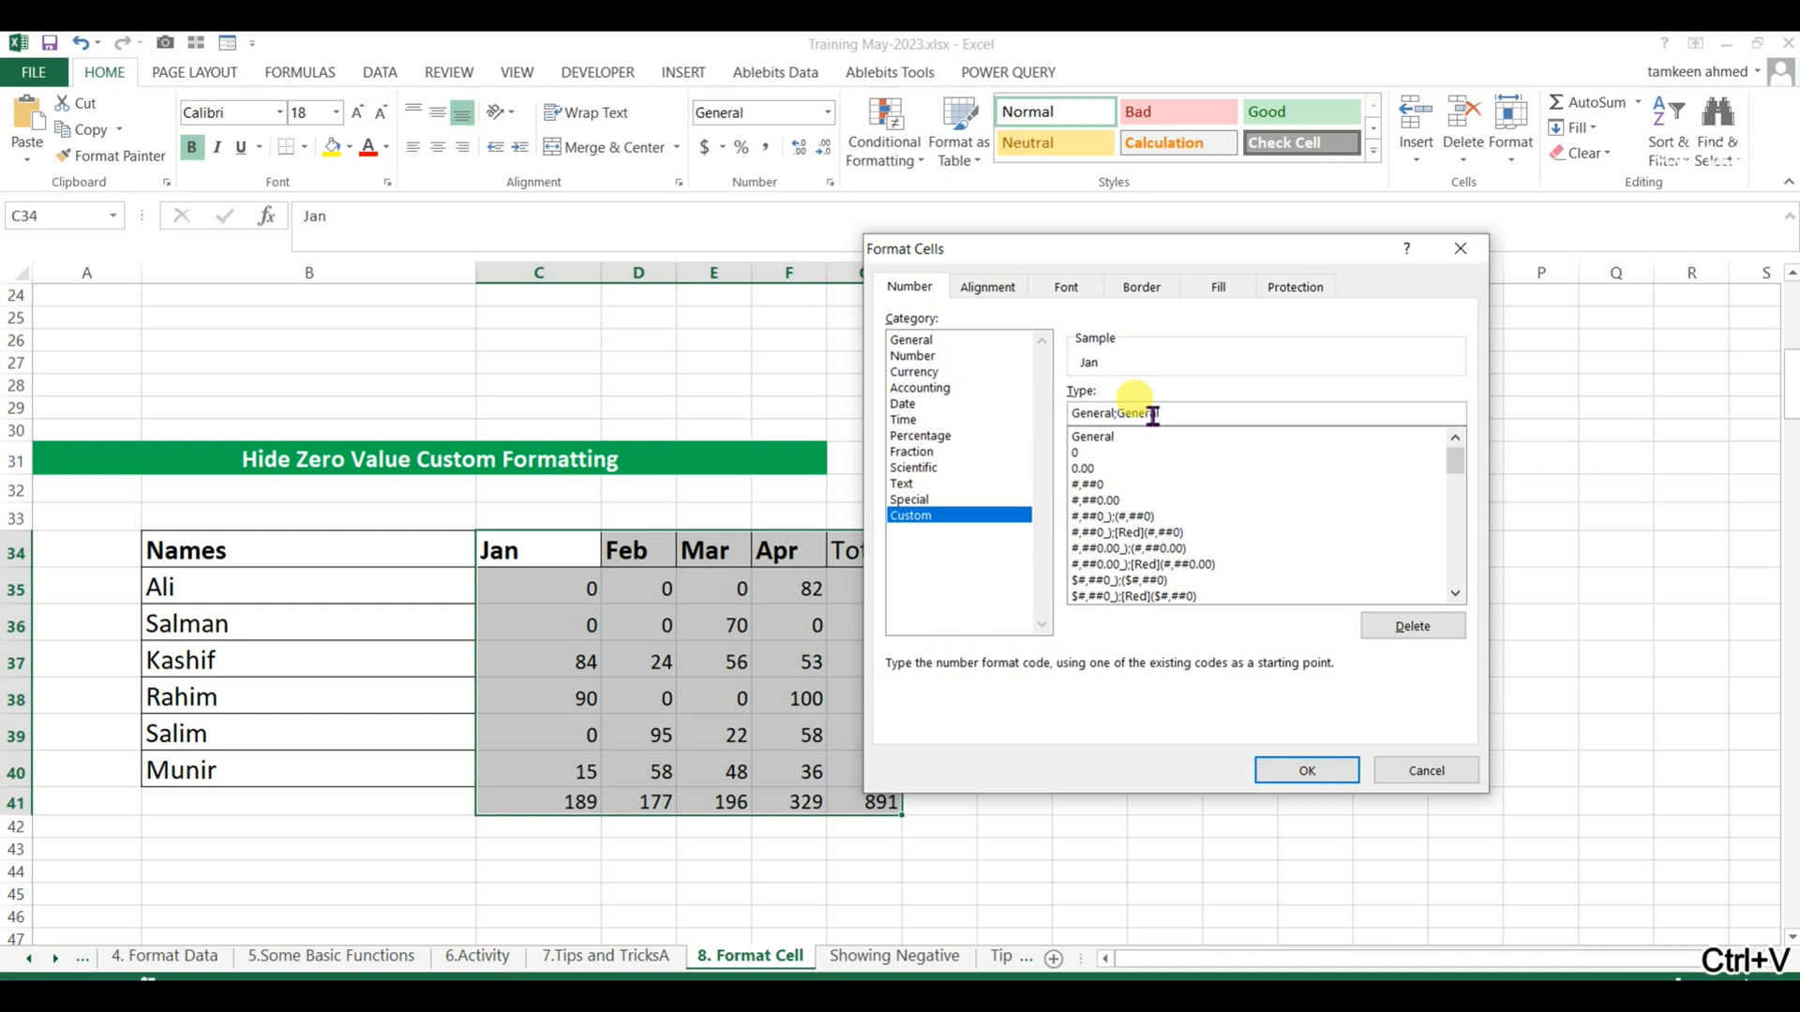
key("Return")
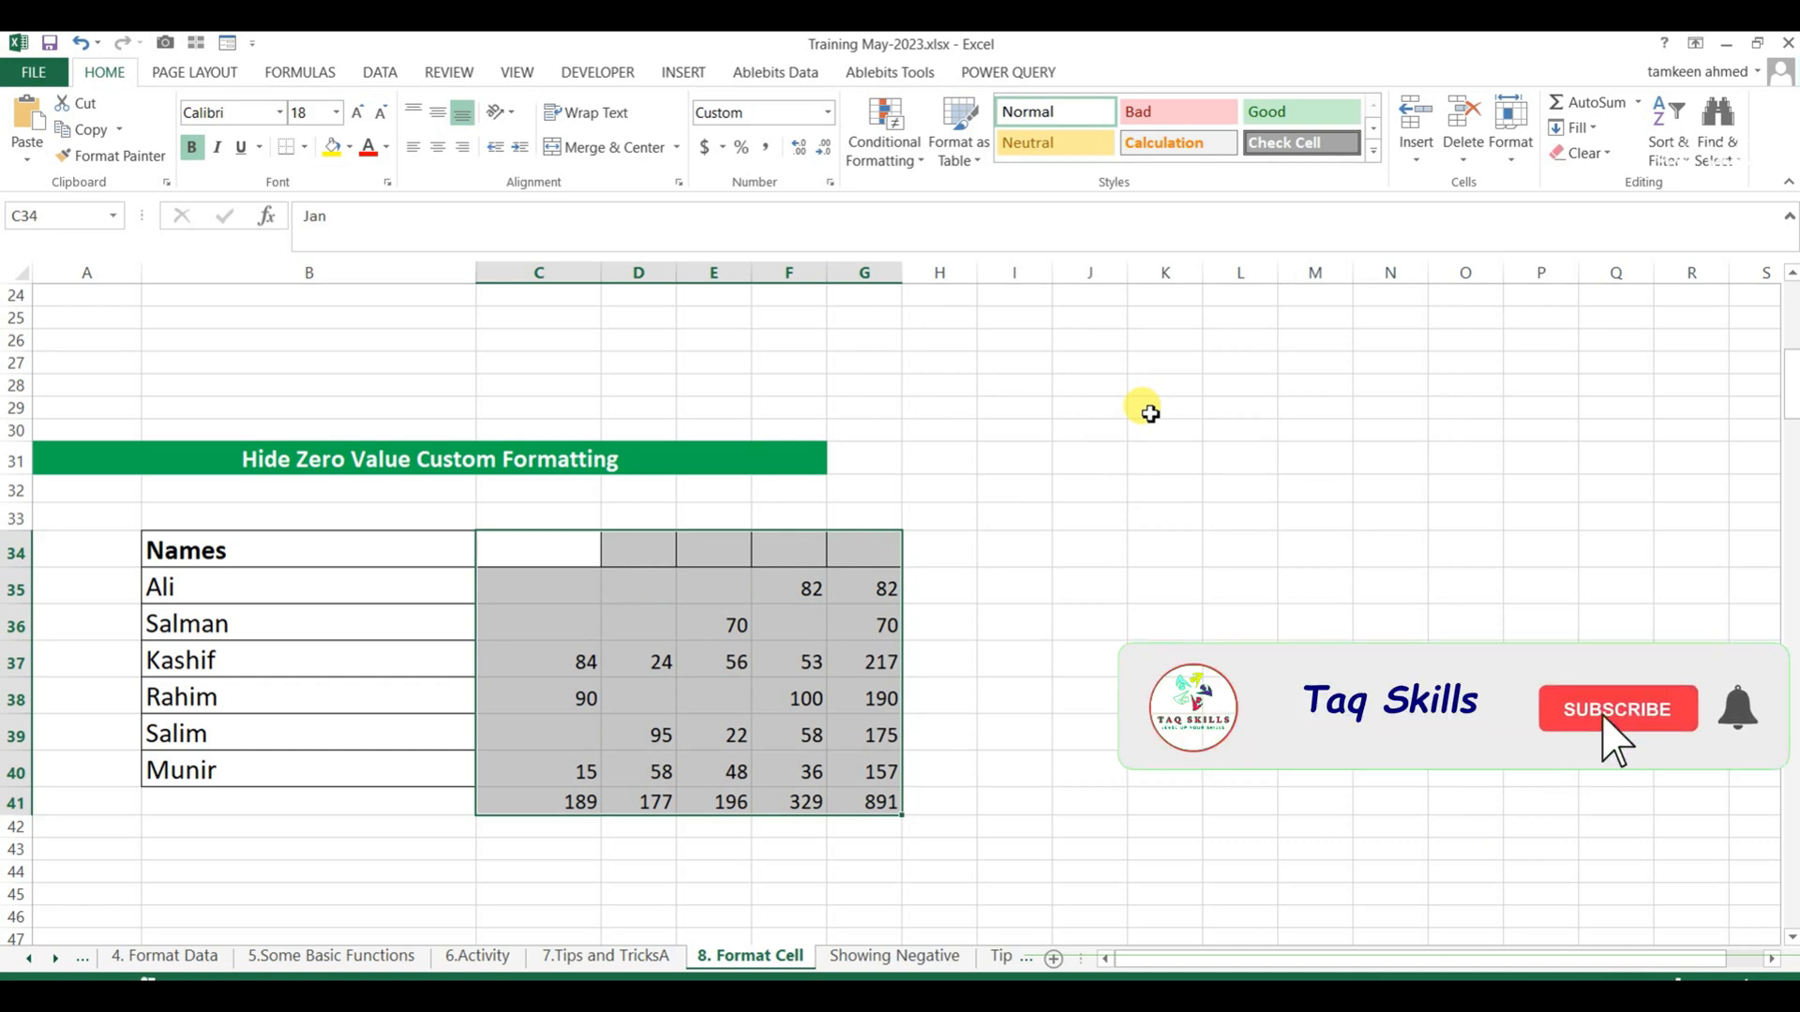
Extend the custom format of C34:G41 to General;General;;General to show the text headers, and recheck the code without changes.
key("ctrl+1")
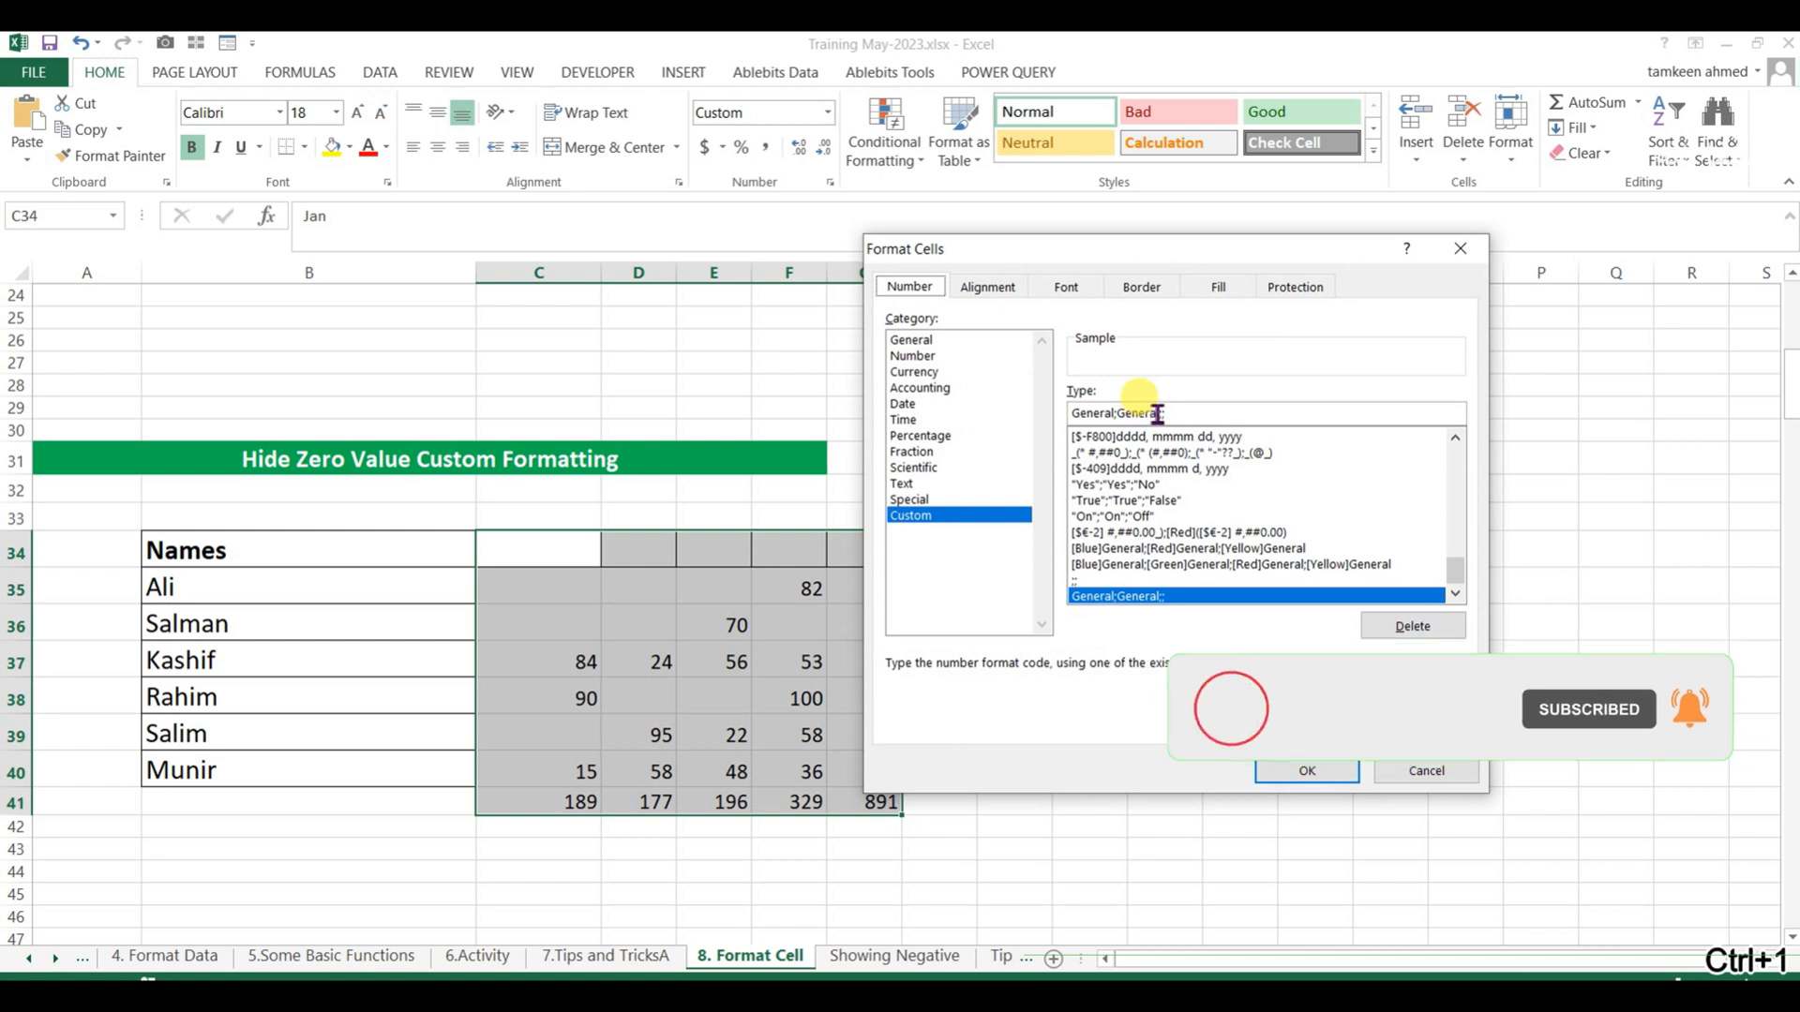
left_click(1170, 414)
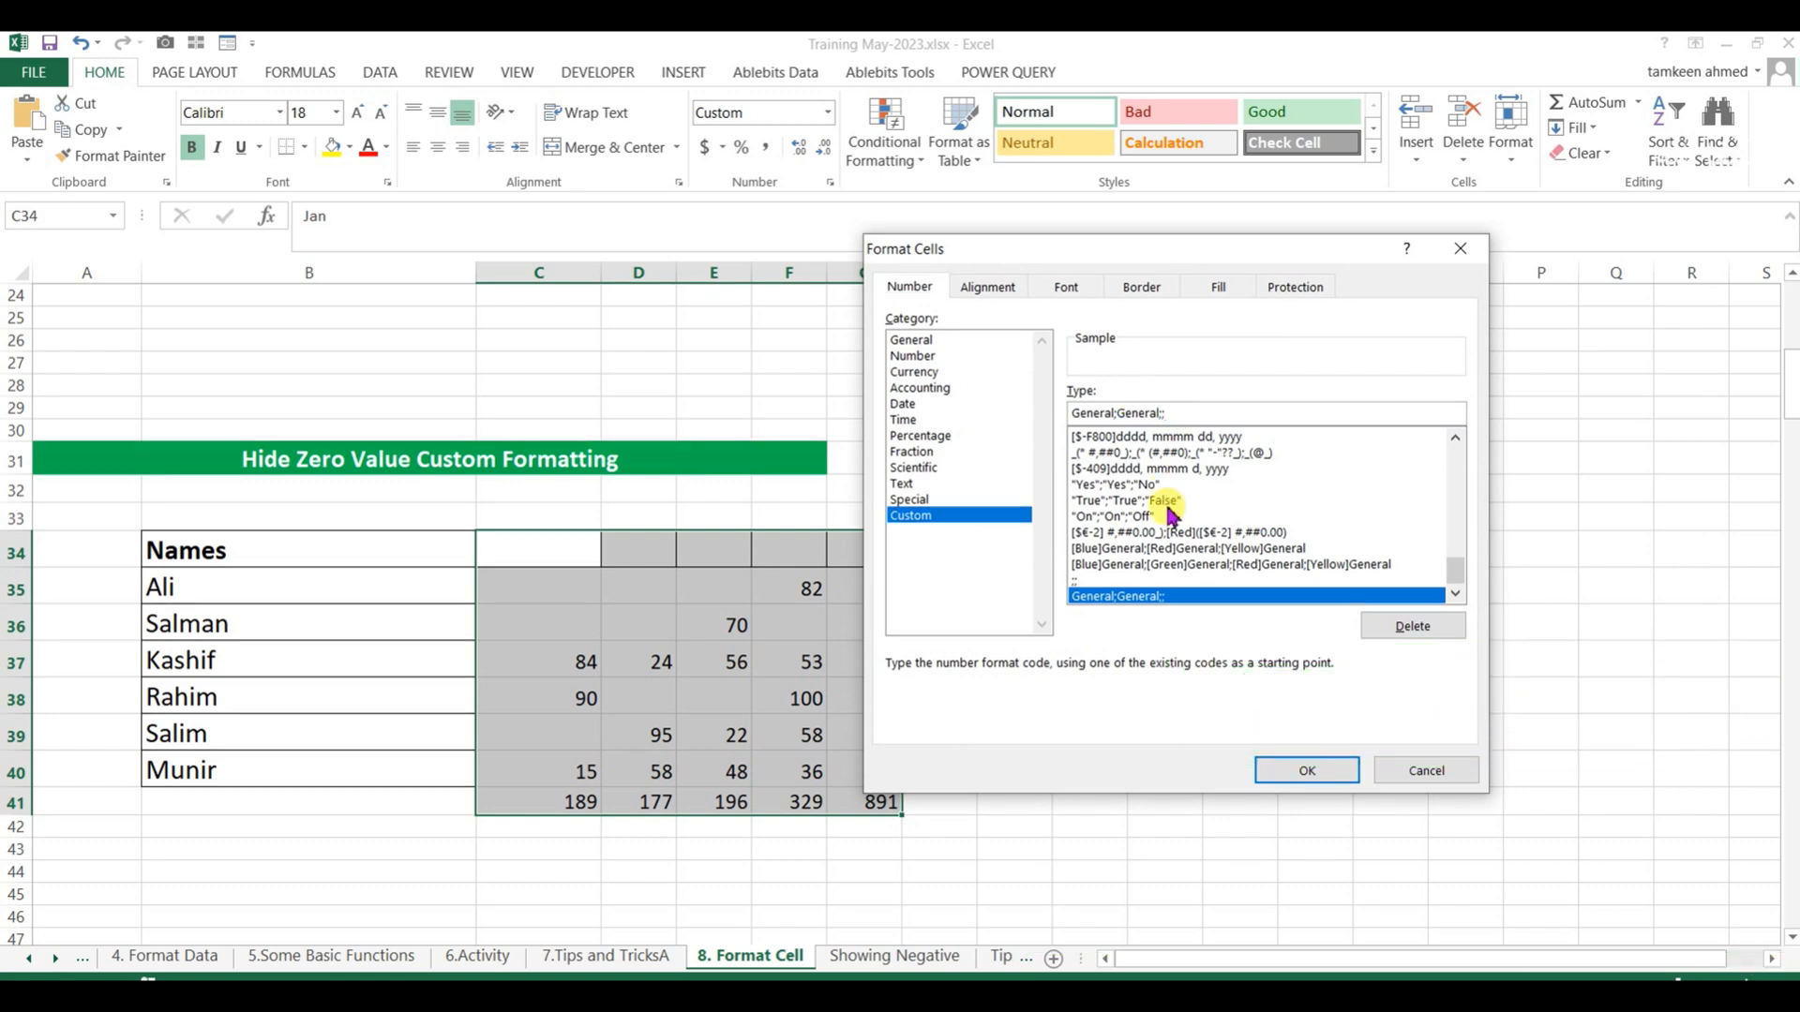
key("ctrl+v")
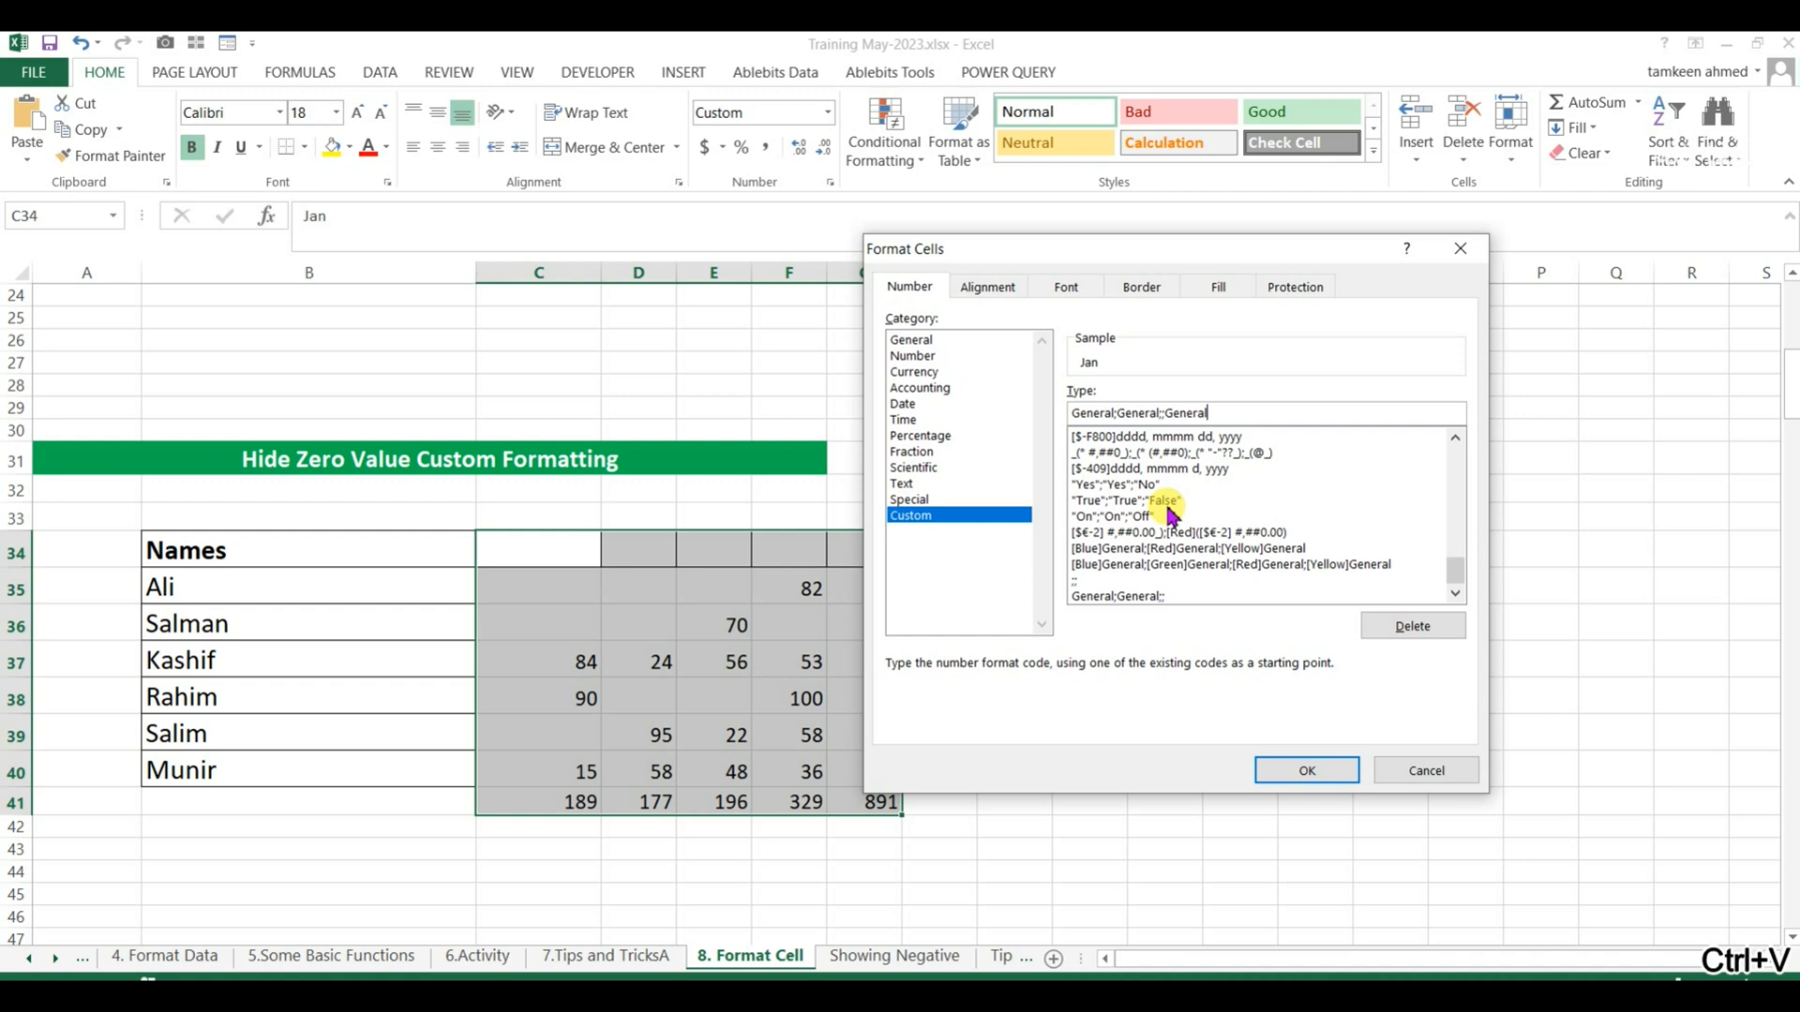
key("Return")
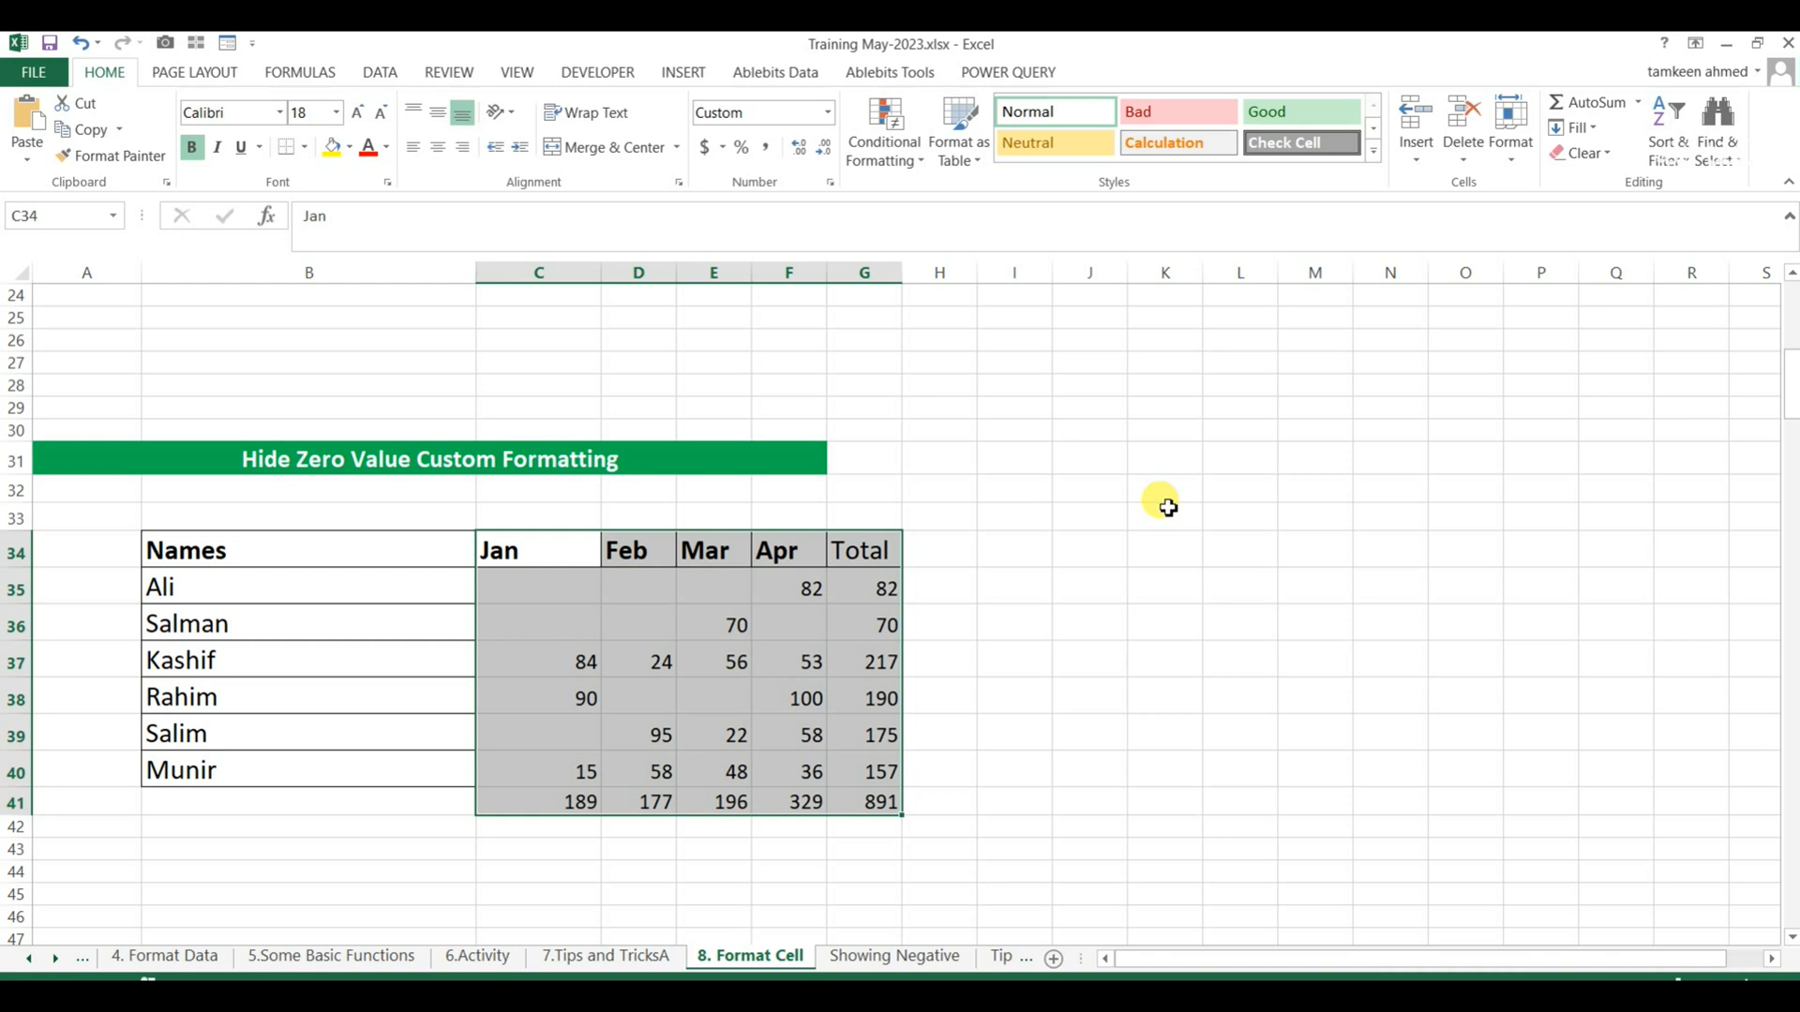
key("ctrl+1")
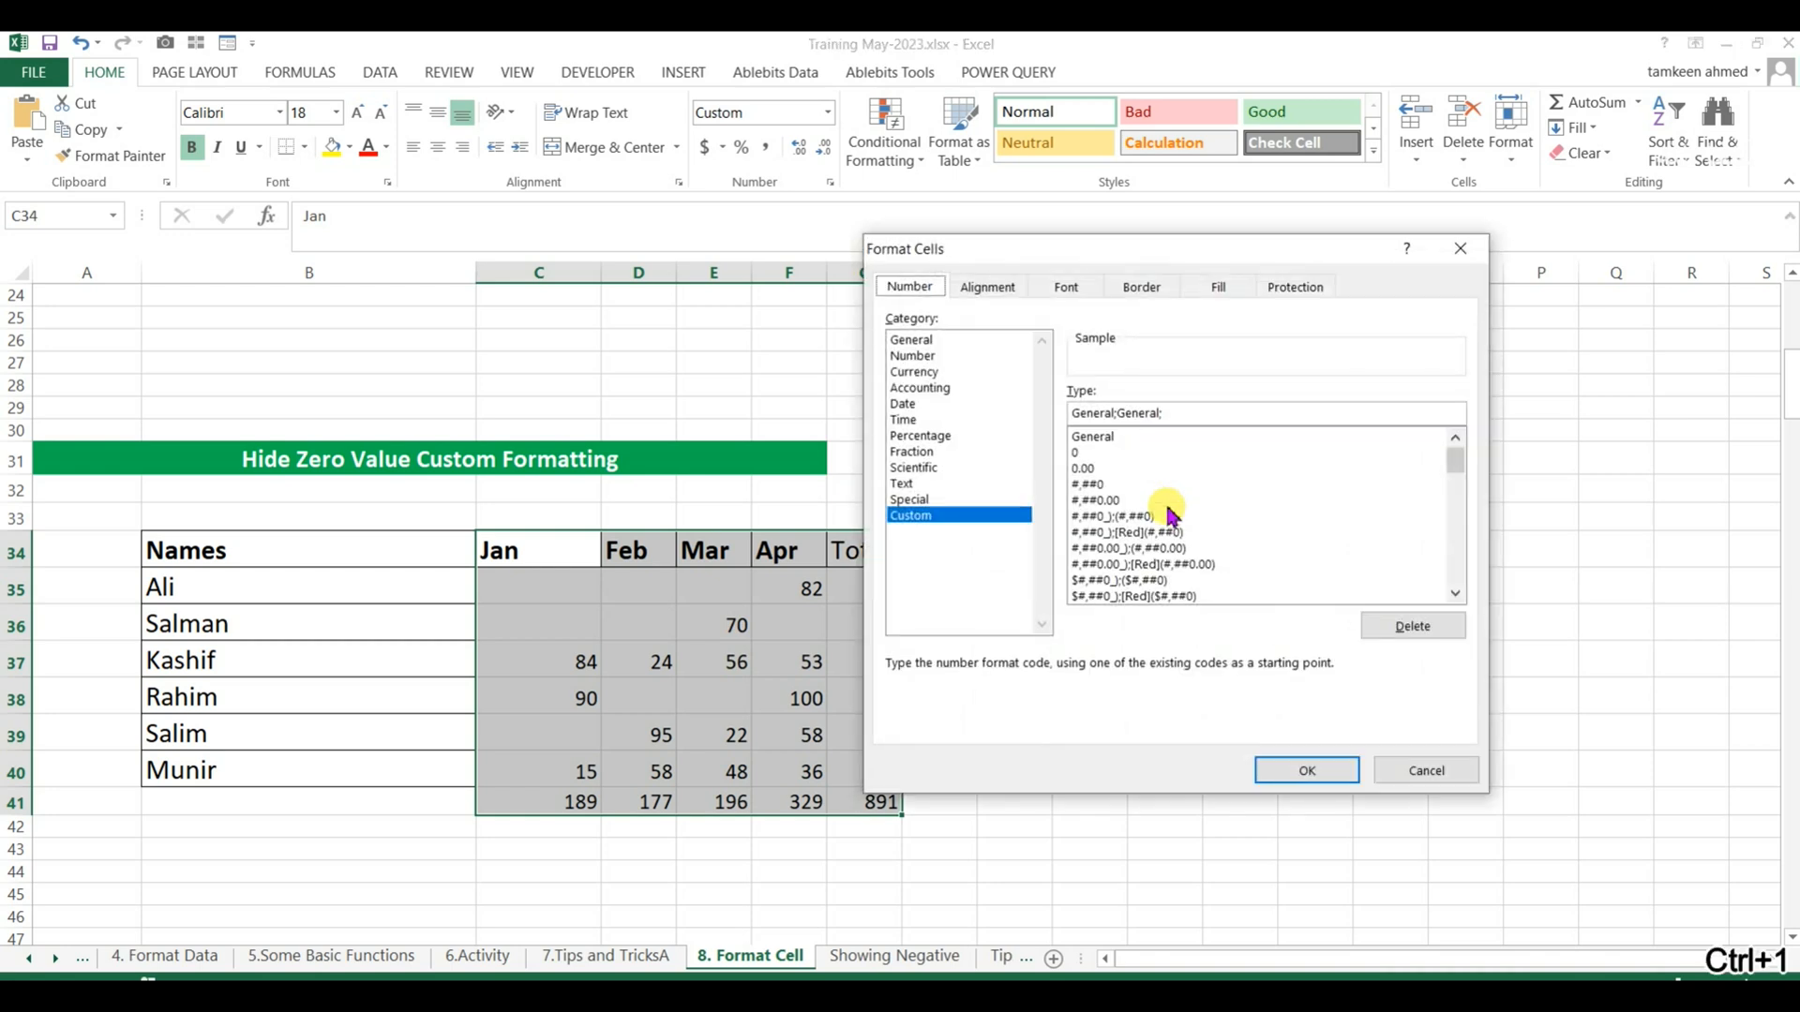
left_click(1426, 770)
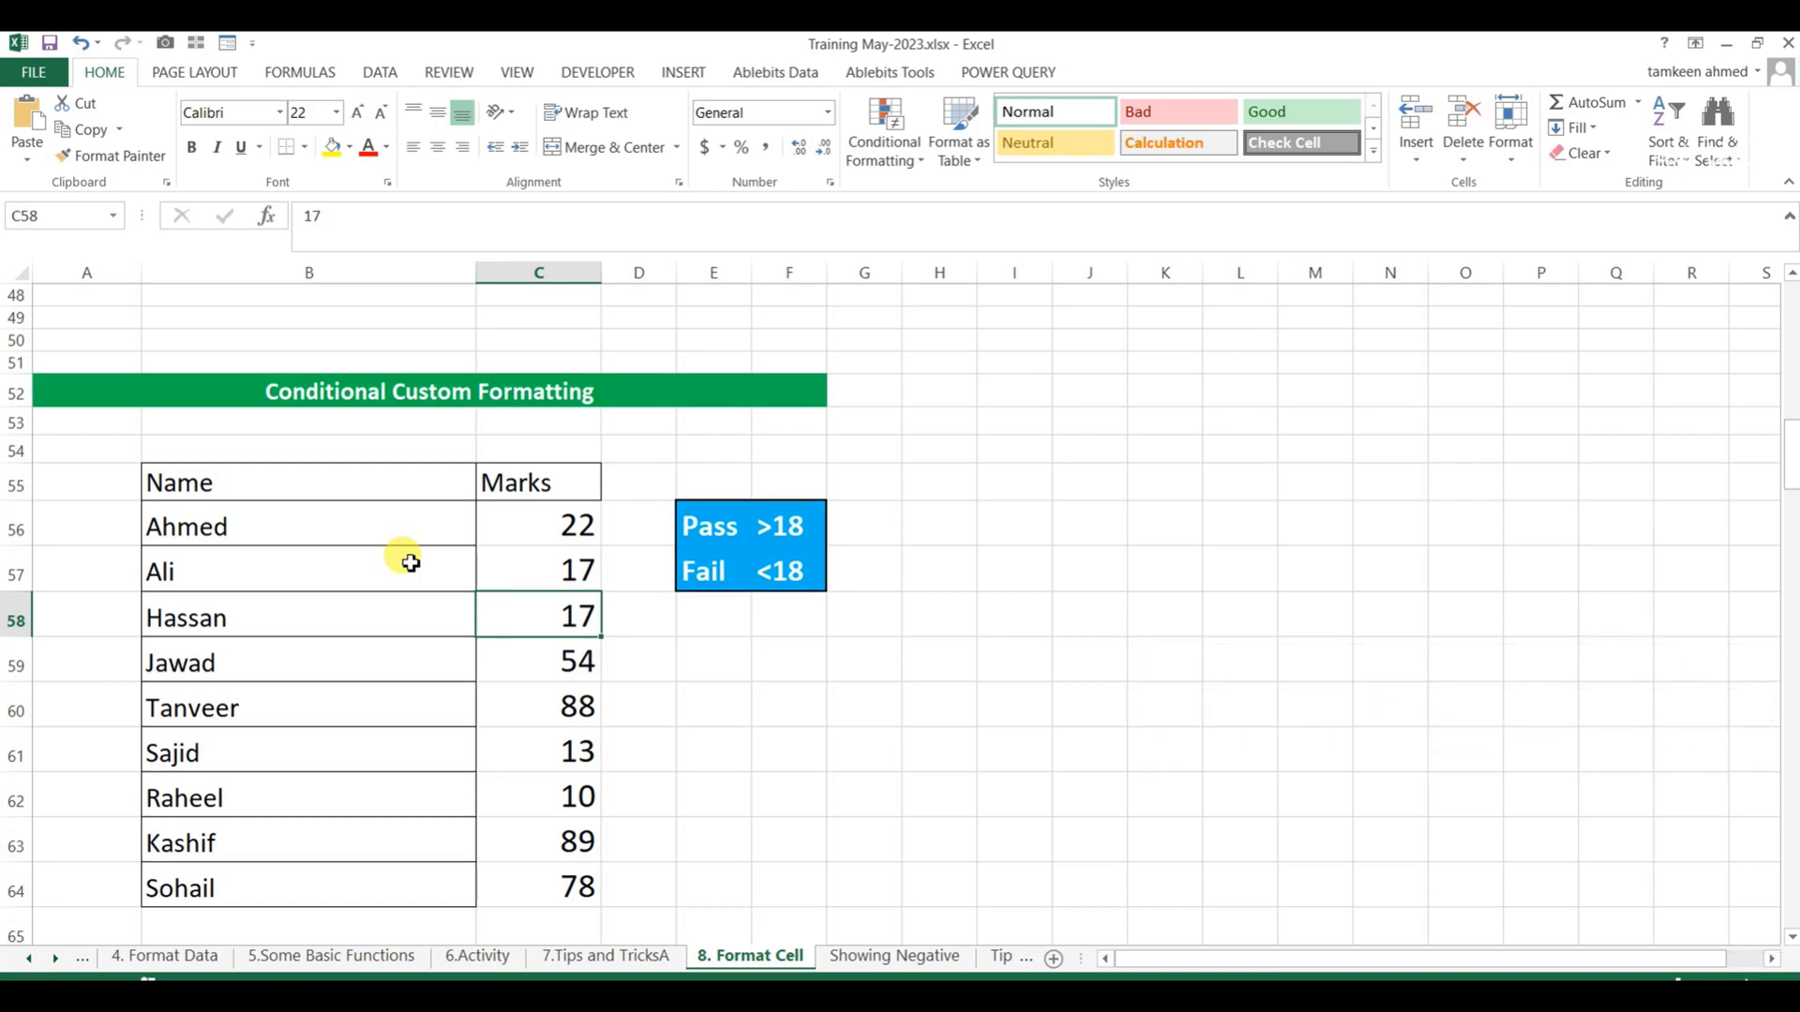
Examine the Marks column and the pass and fail criteria under the Conditional Custom Formatting heading.
key("Right")
key("Right")
key("Up")
key("Up")
key("Up")
key("Right")
key("Down")
key("Down")
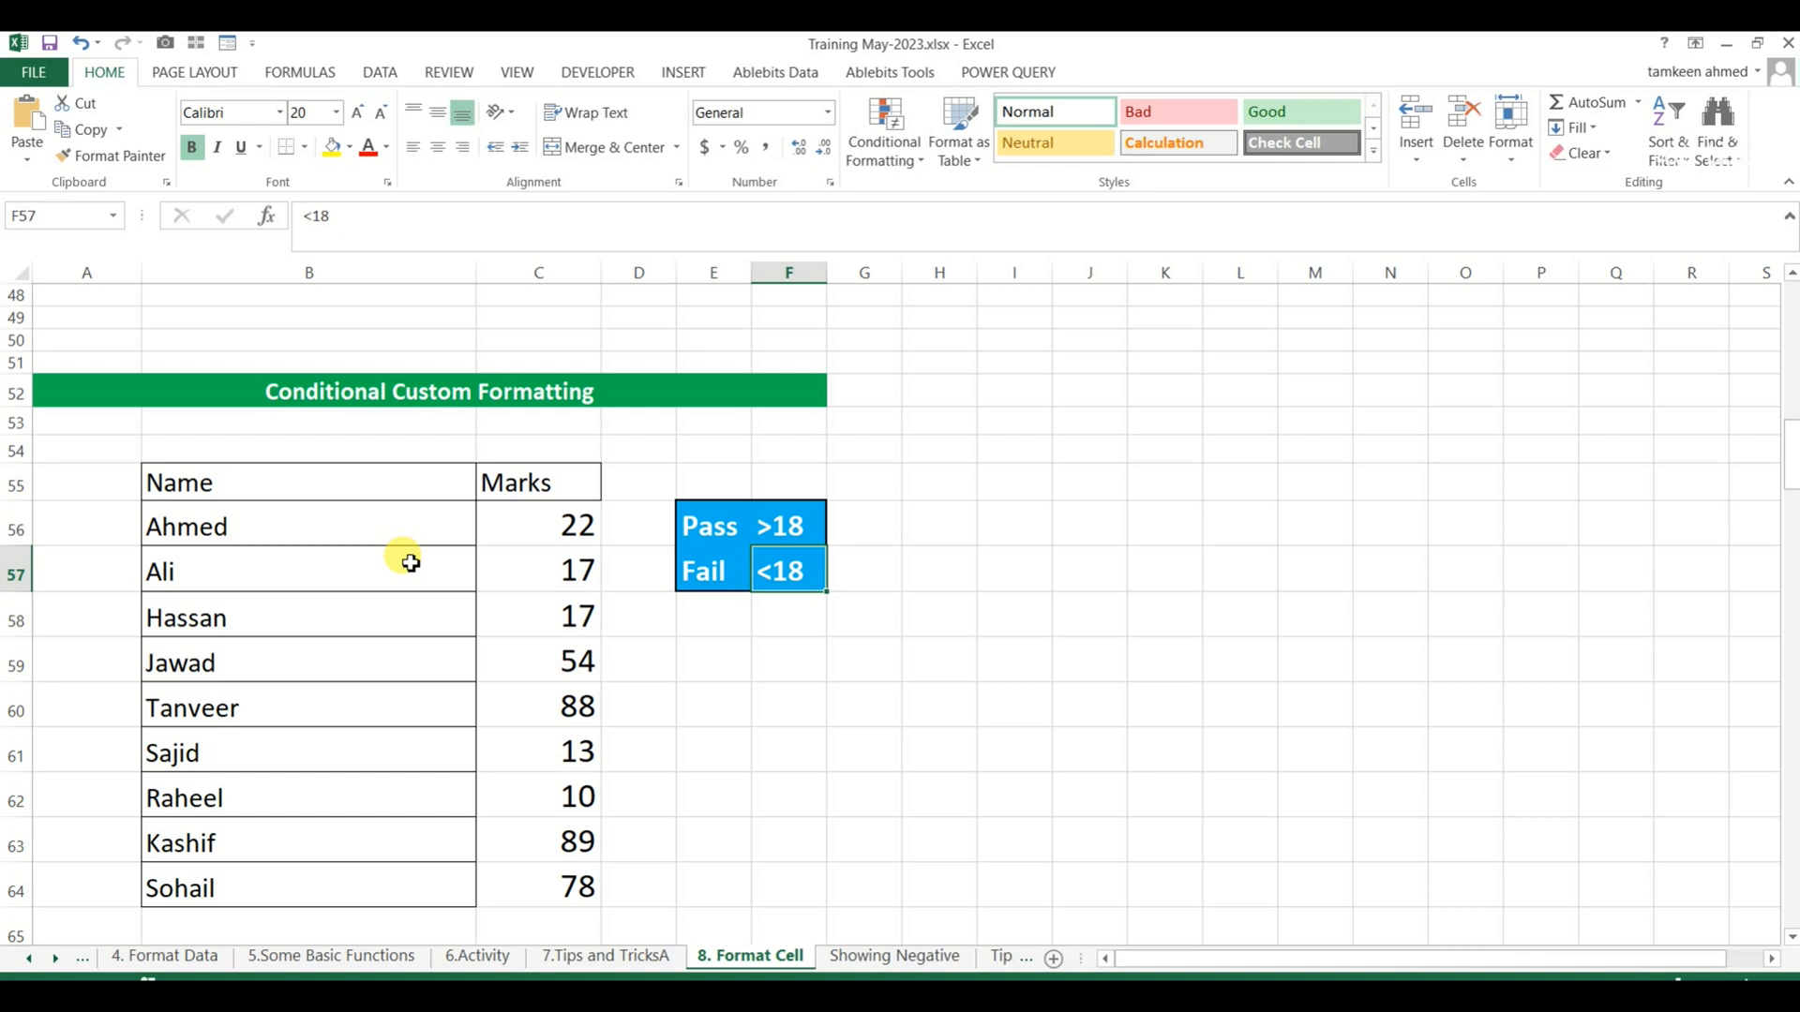
key("Left")
key("Left")
key("Up")
key("Up")
key("Left")
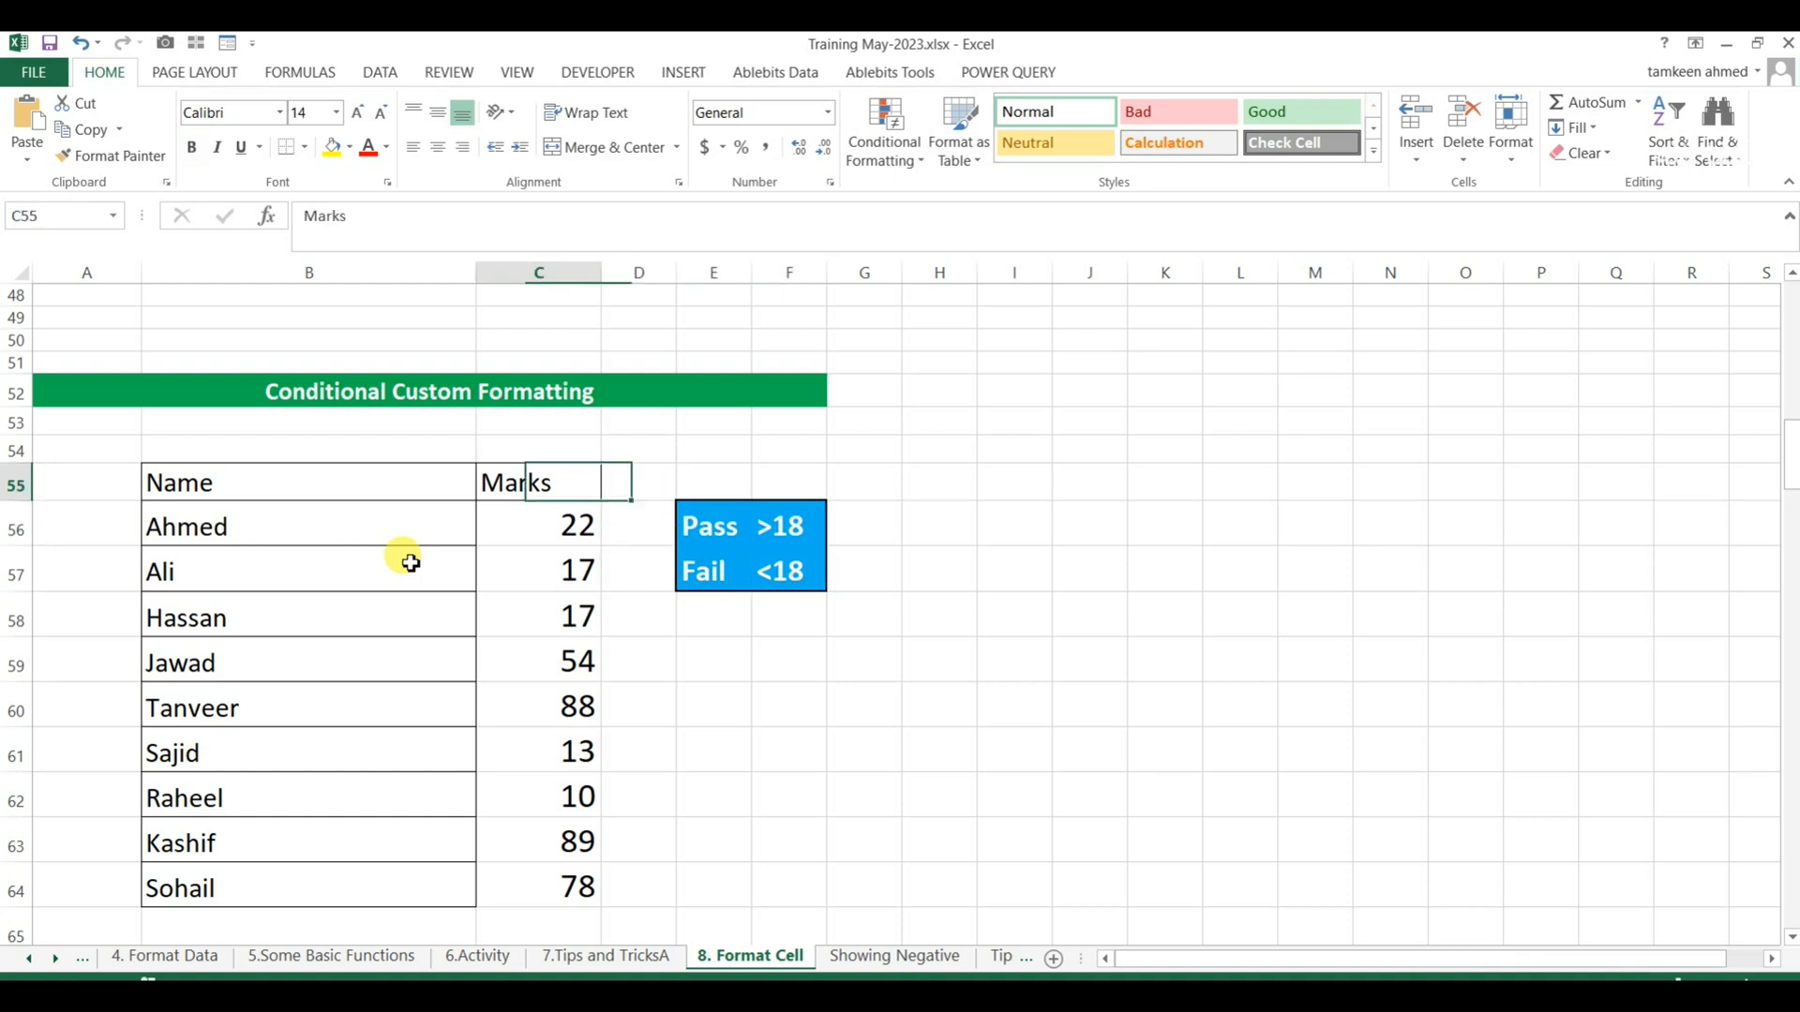
key("Down")
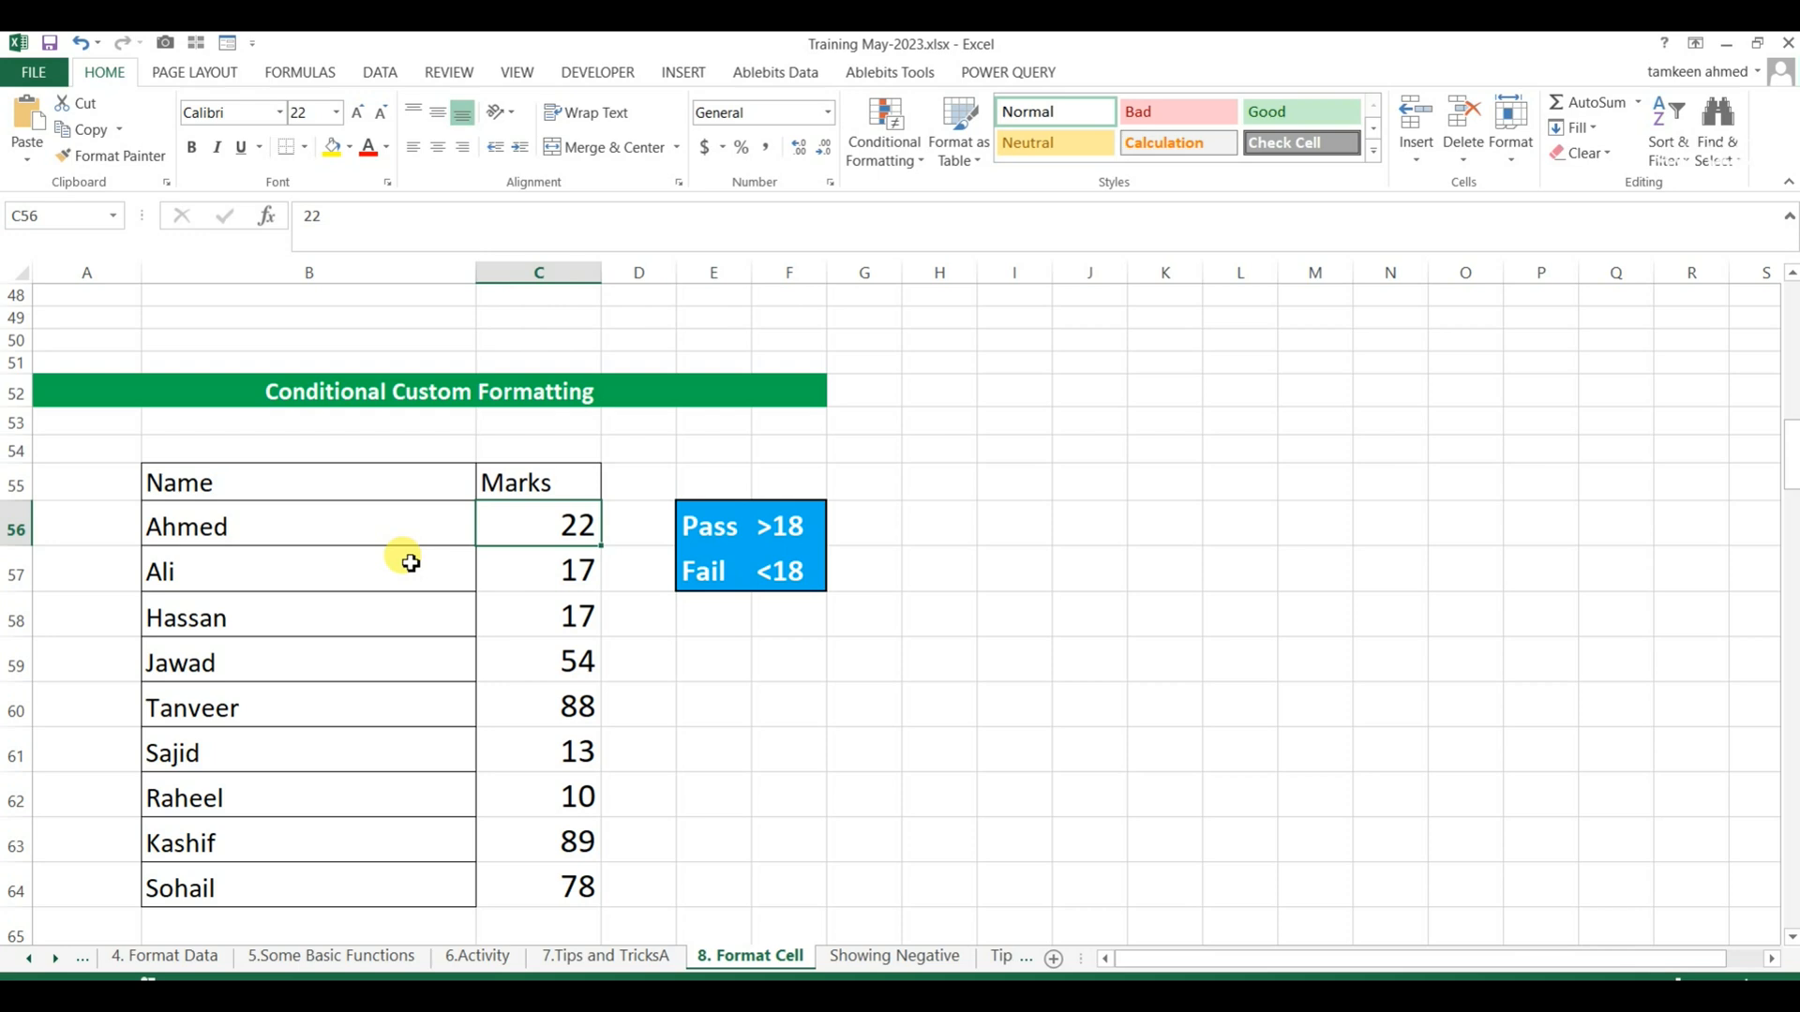
key("Right")
key("Right")
key("Right")
key("Down")
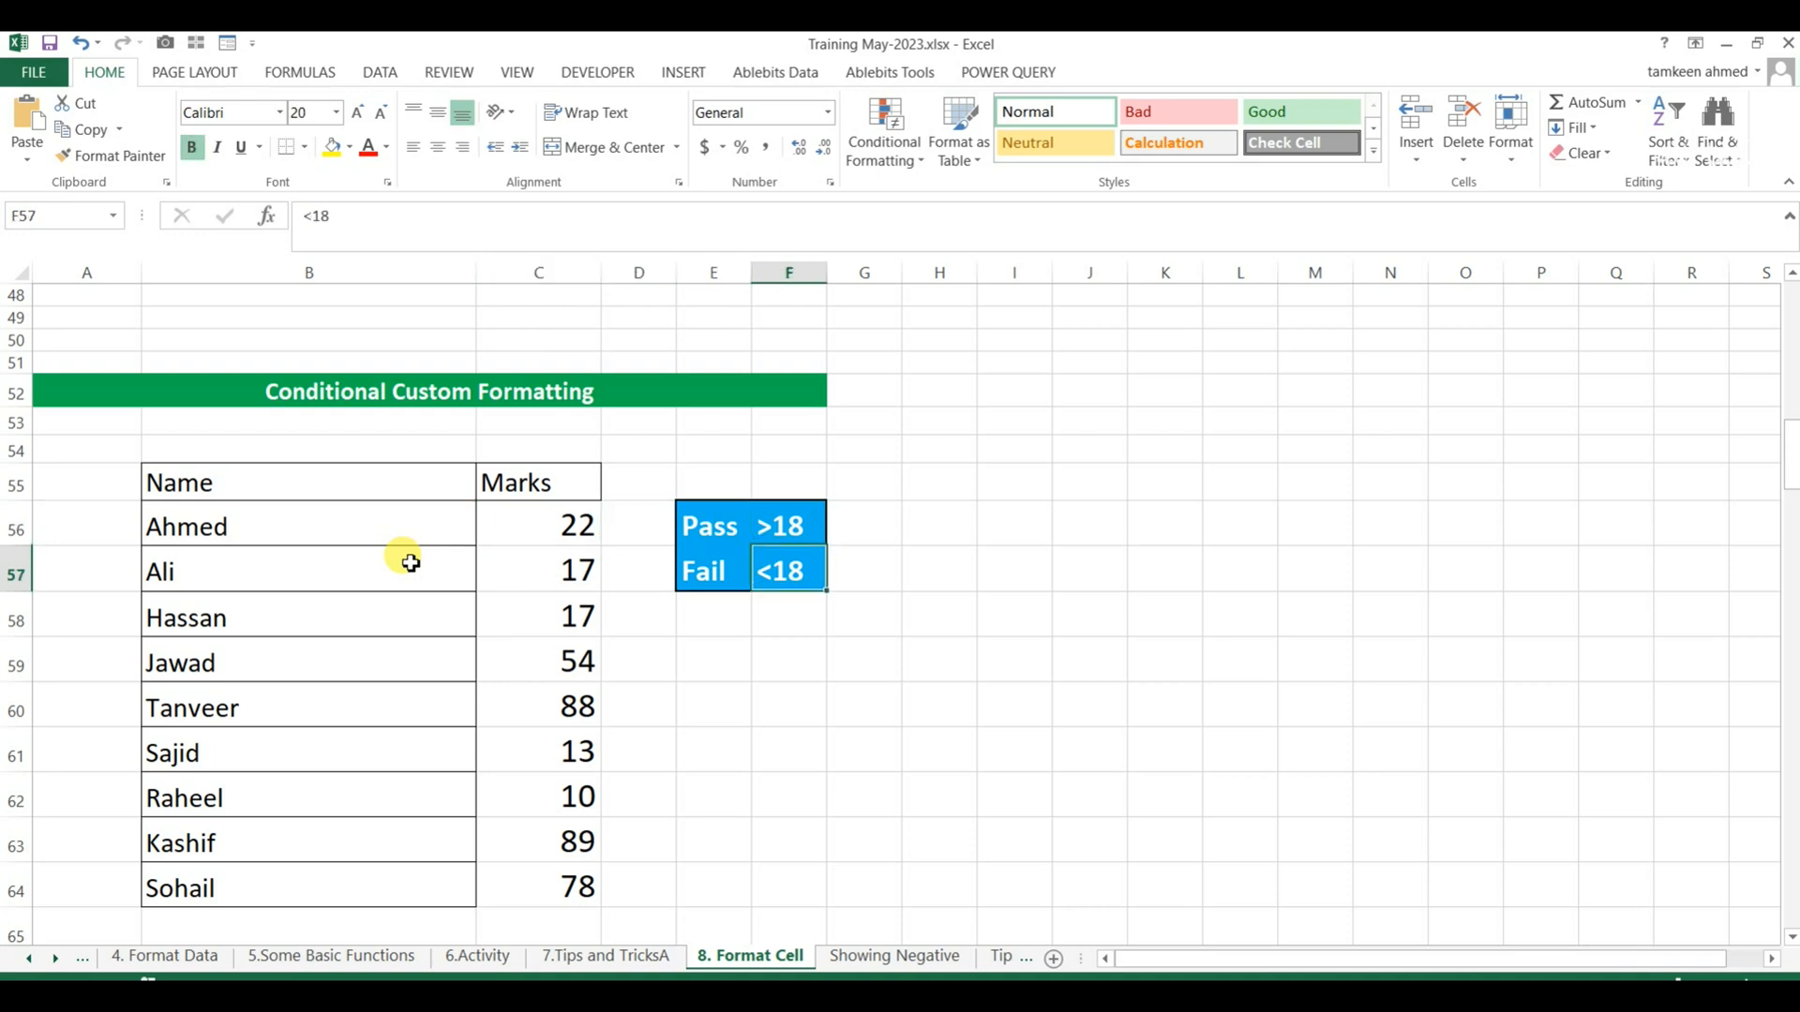
Apply the custom number format [>18]"Pass";"Fail" to the values in the Marks column.
key("Left")
key("Left")
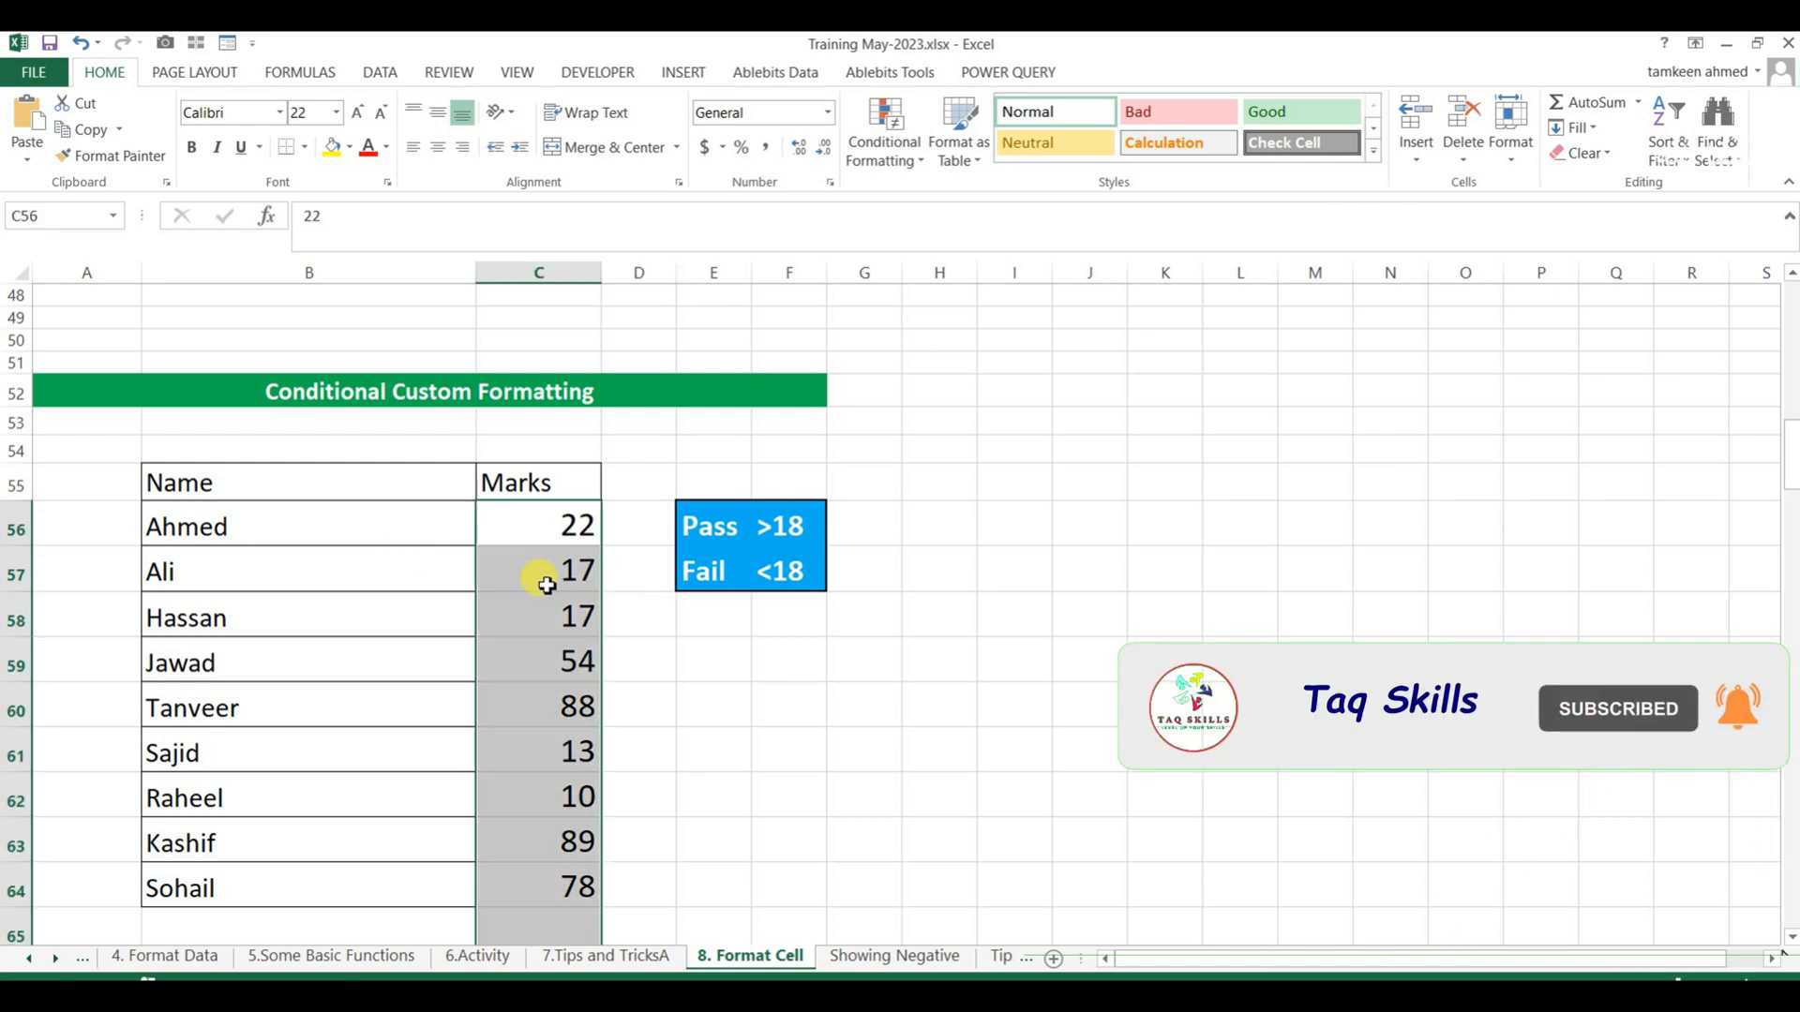
key("ctrl+1")
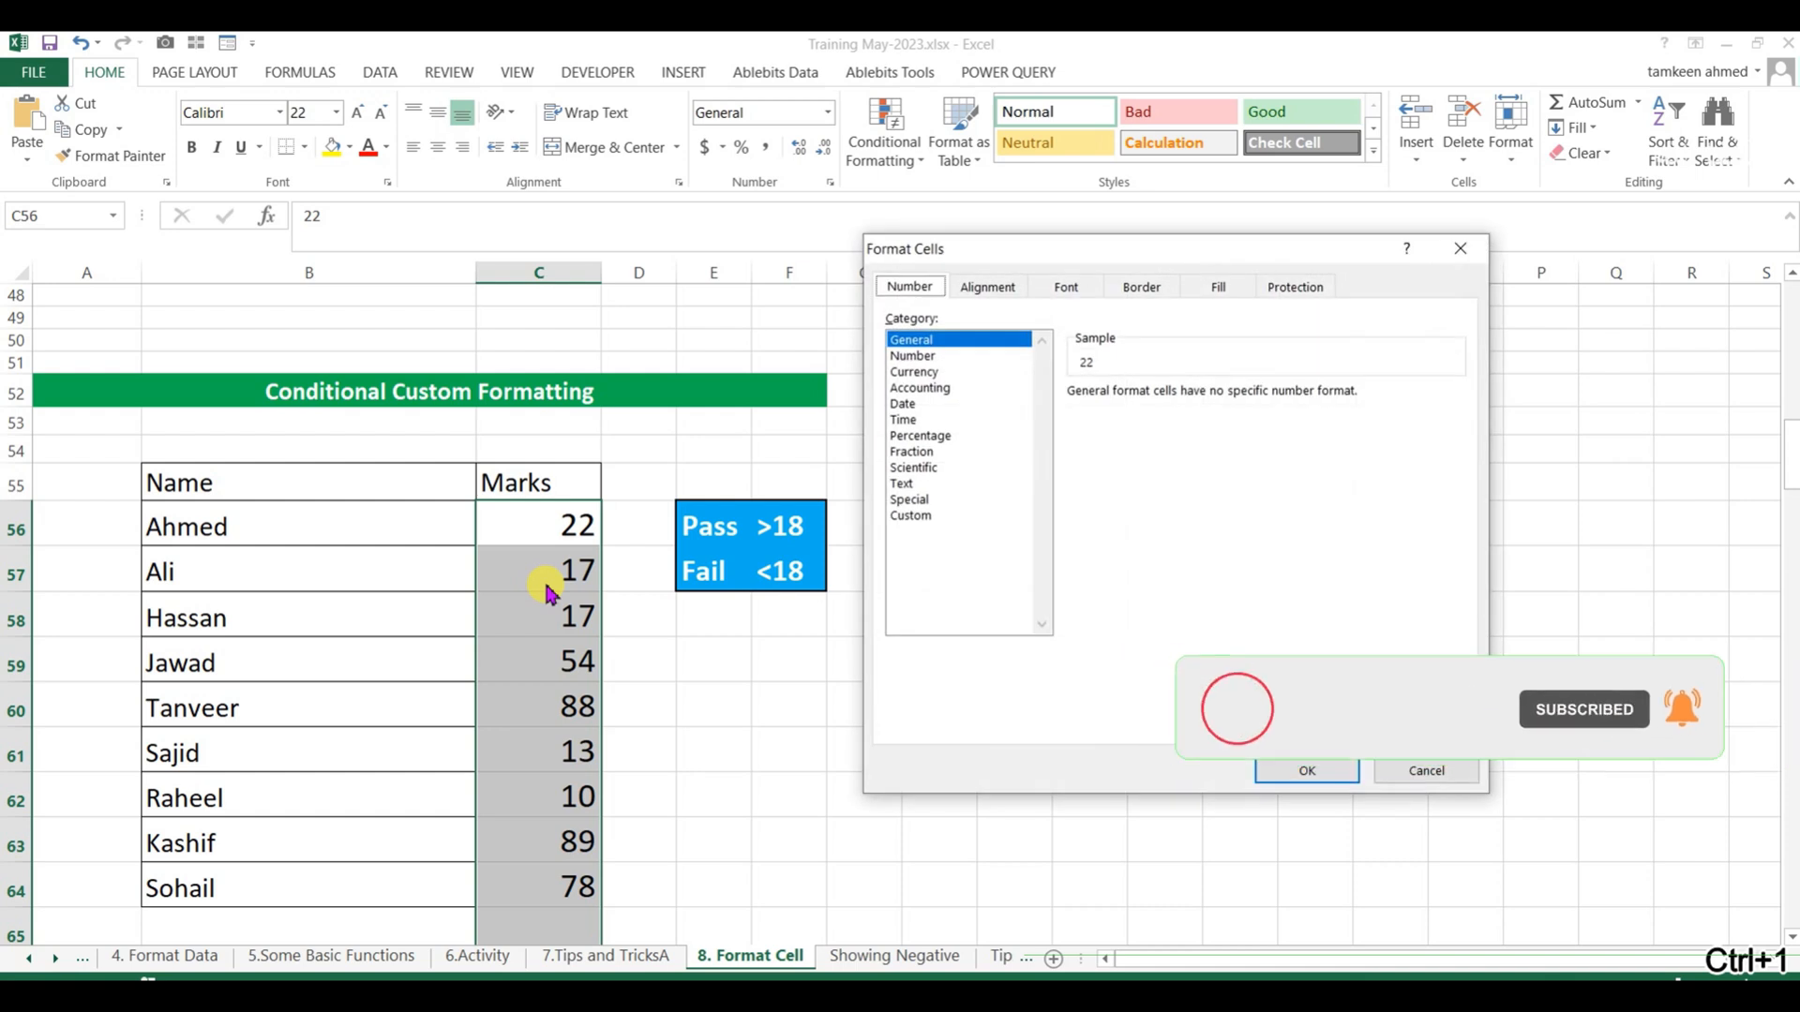
left_click(911, 517)
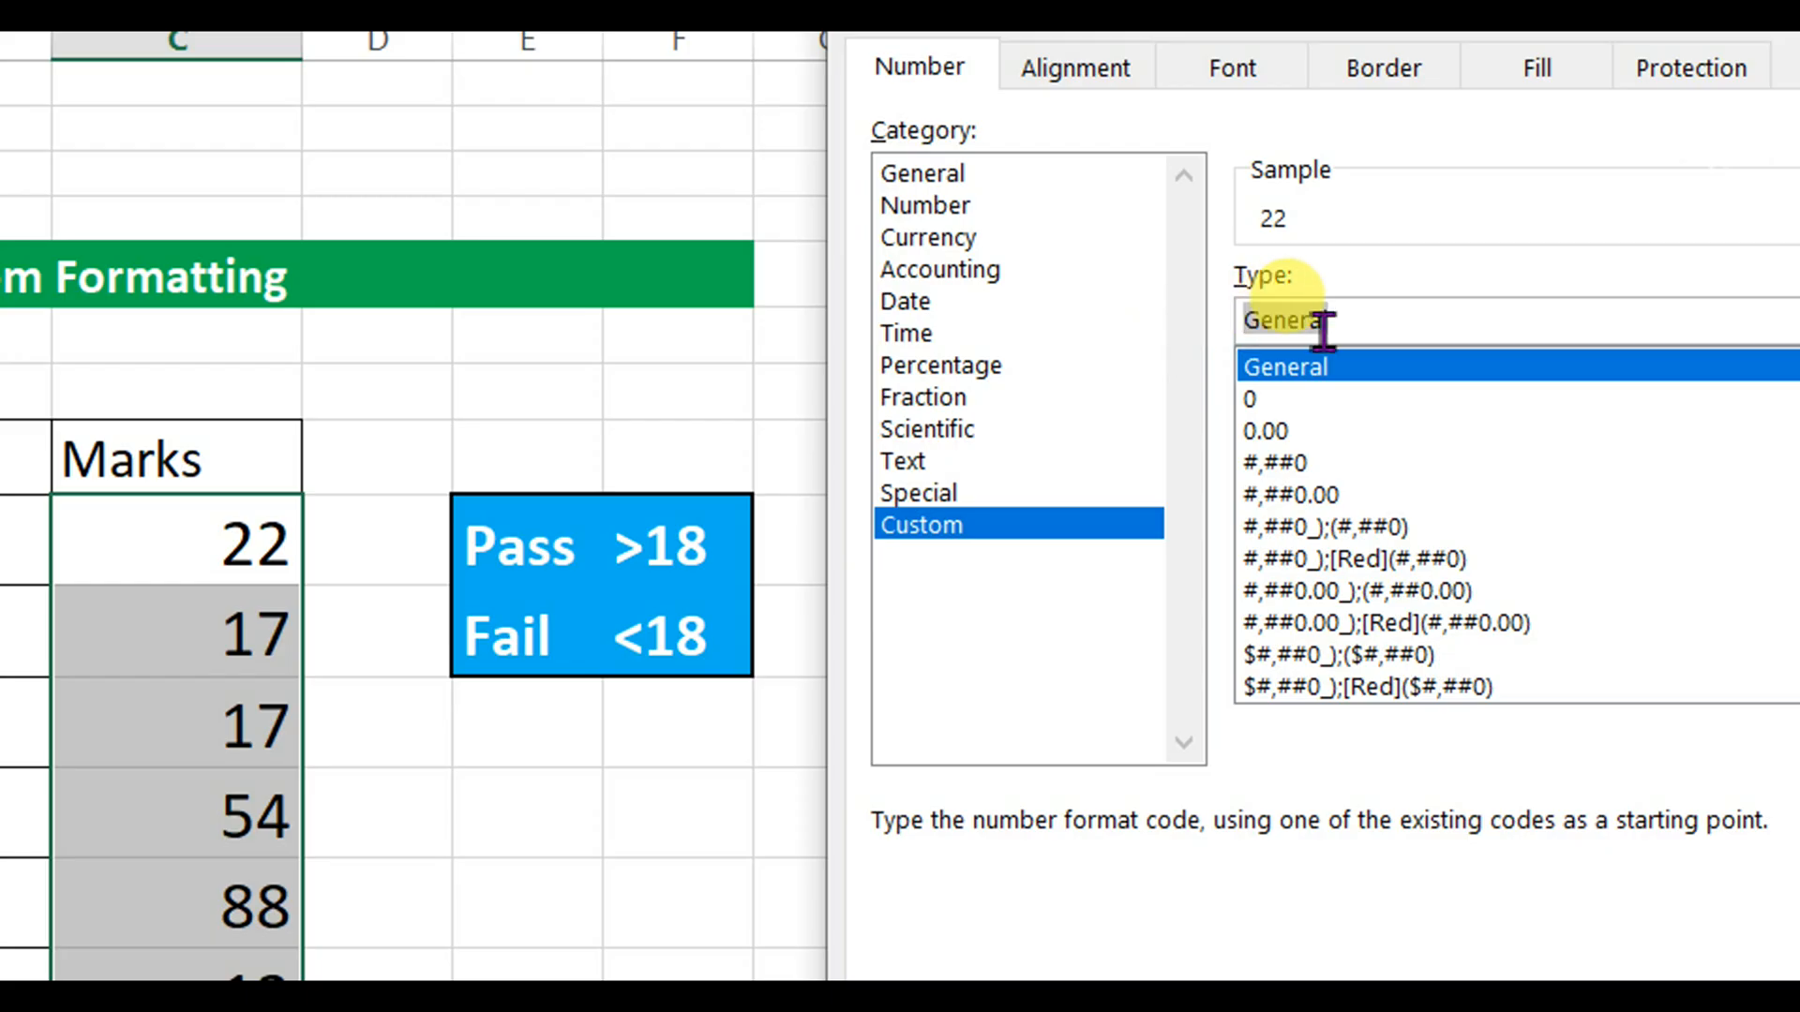
type("[>18")
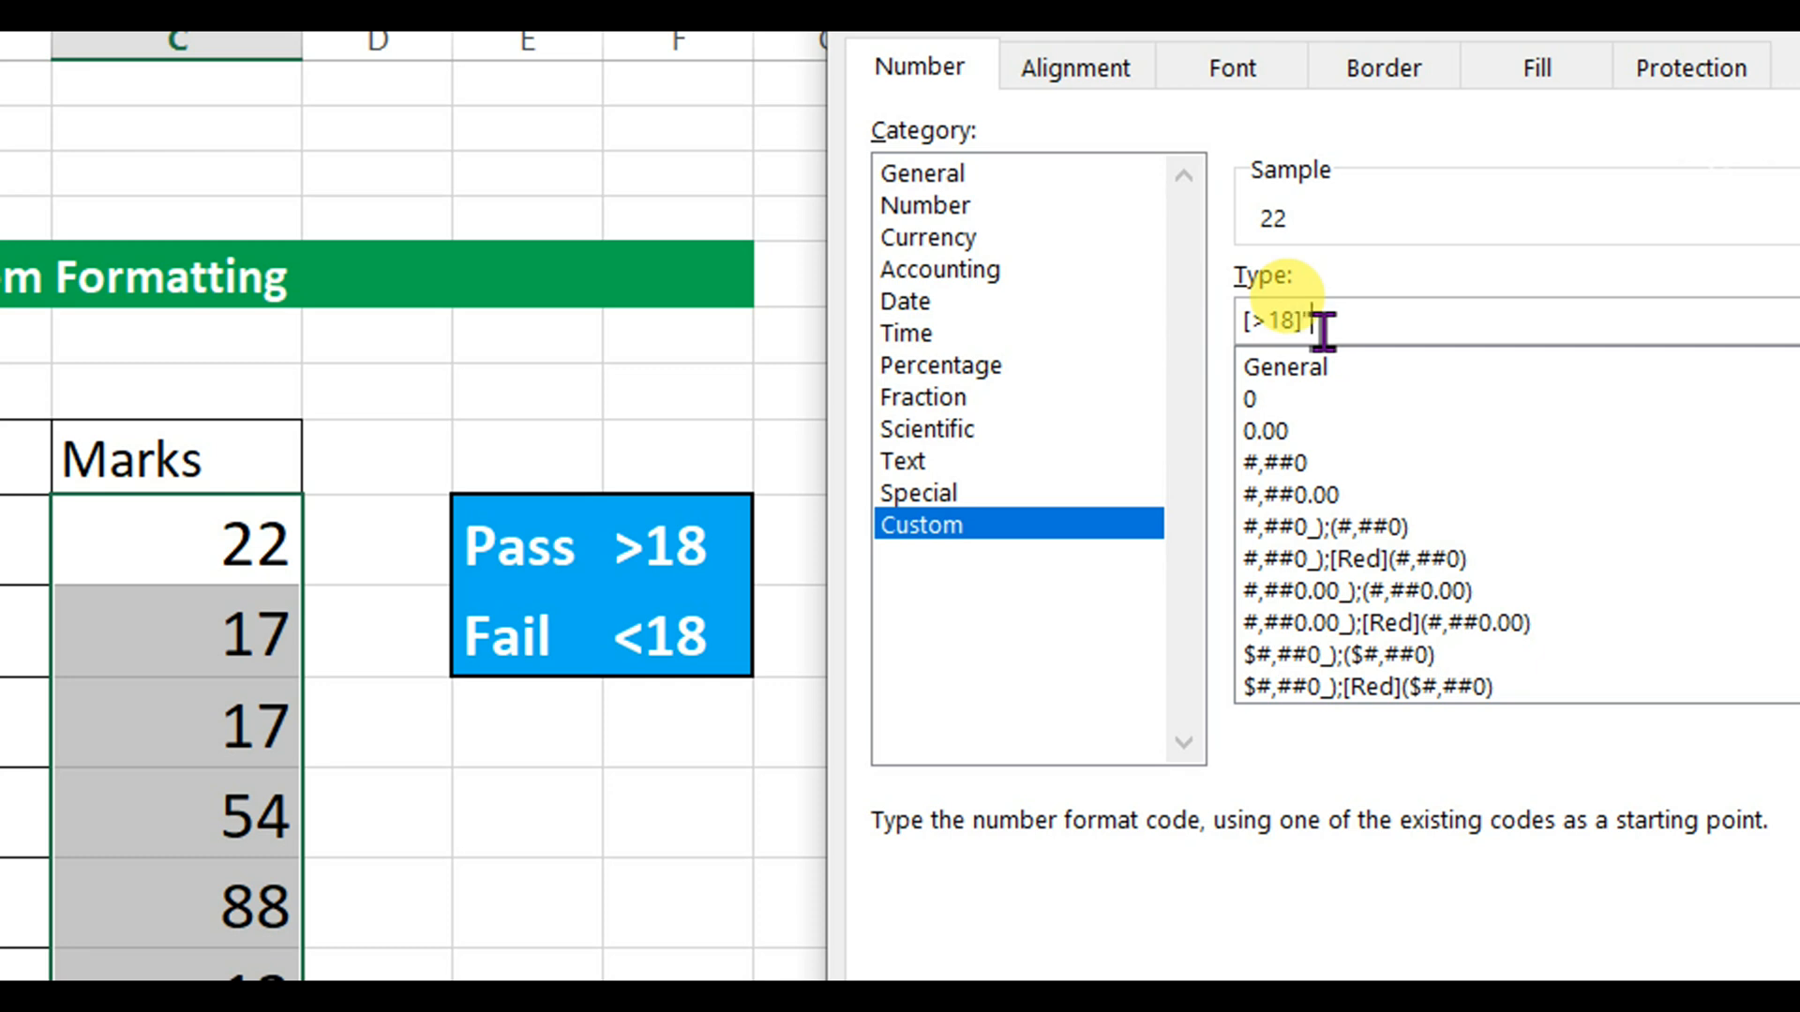
type("]\"Pass\";\"Fa")
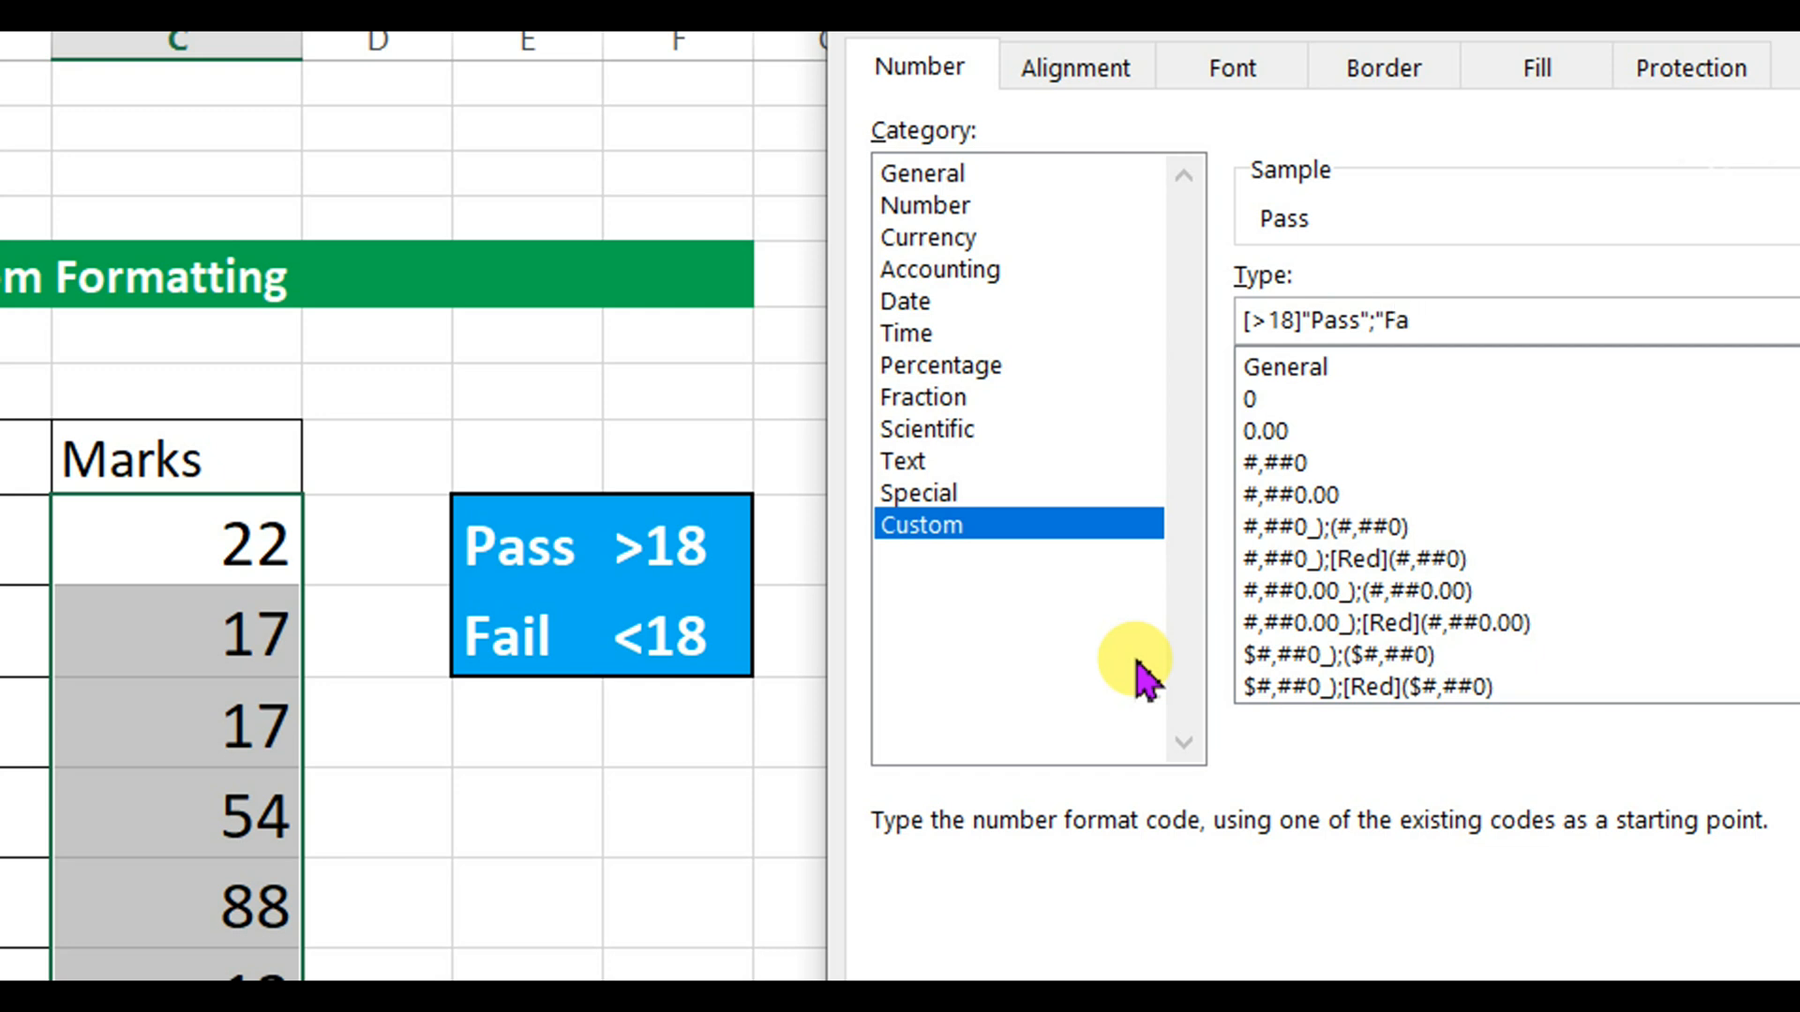
type("\"")
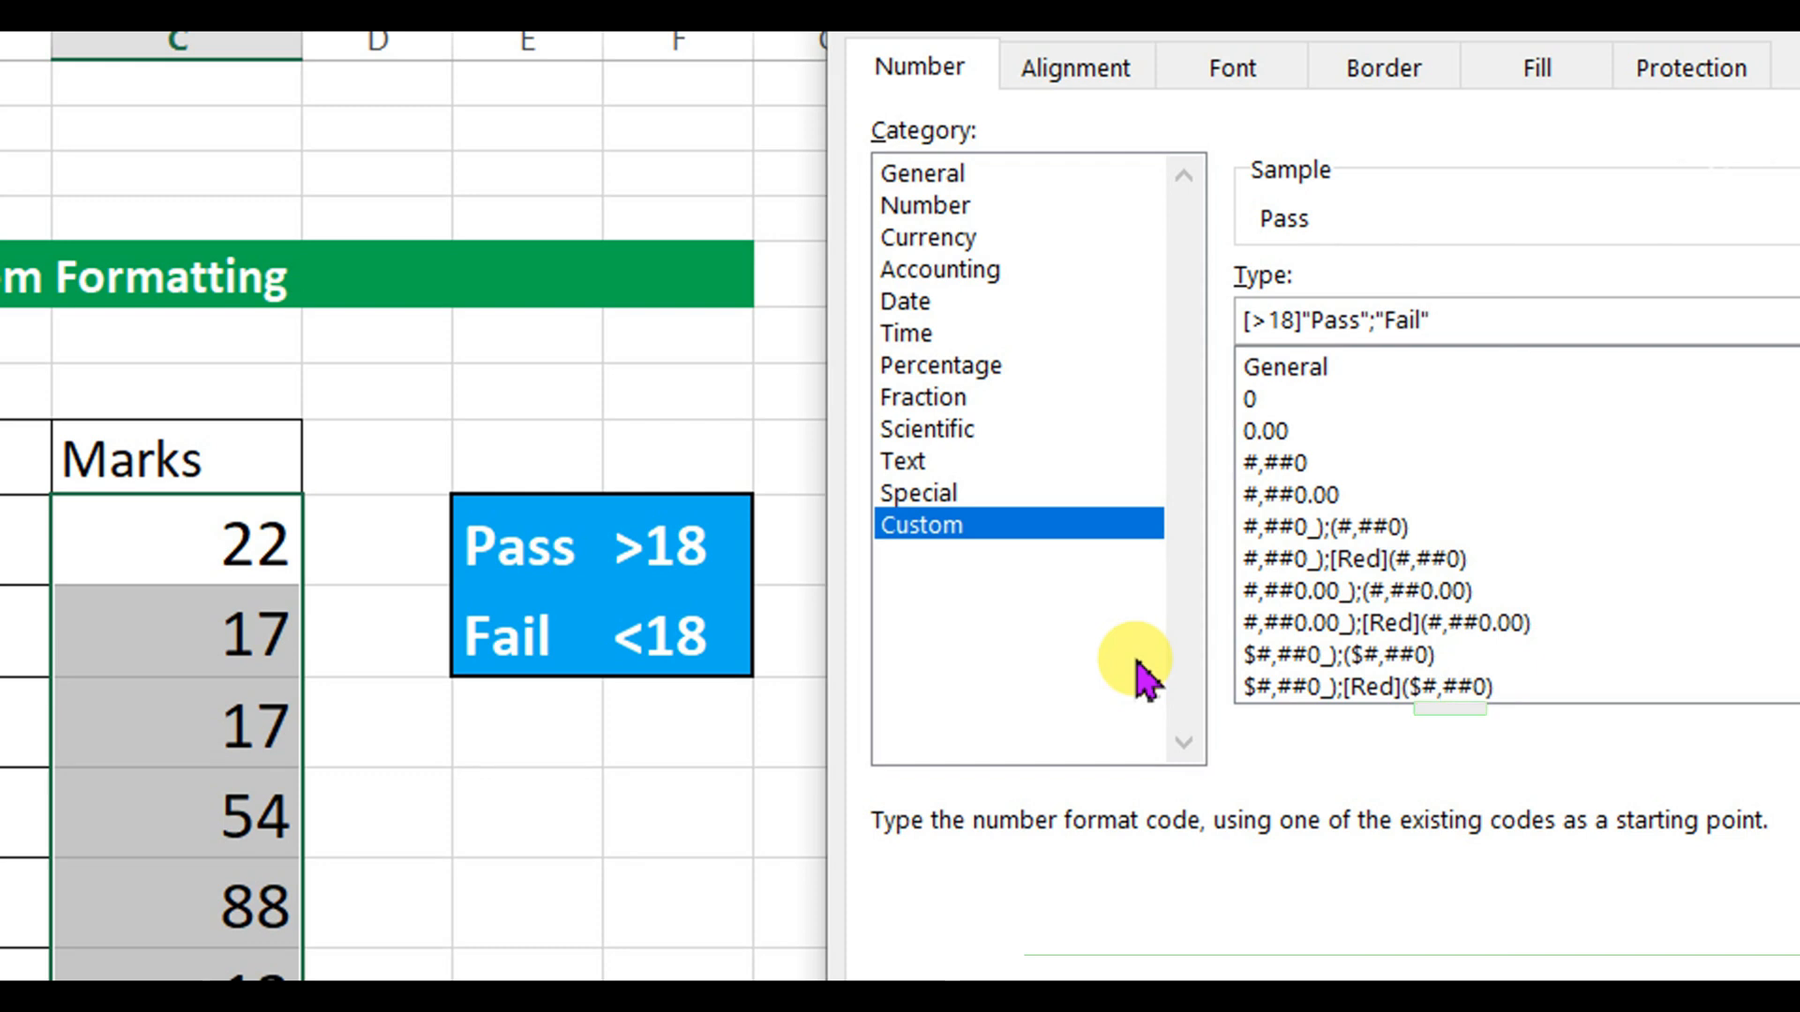
key("Return")
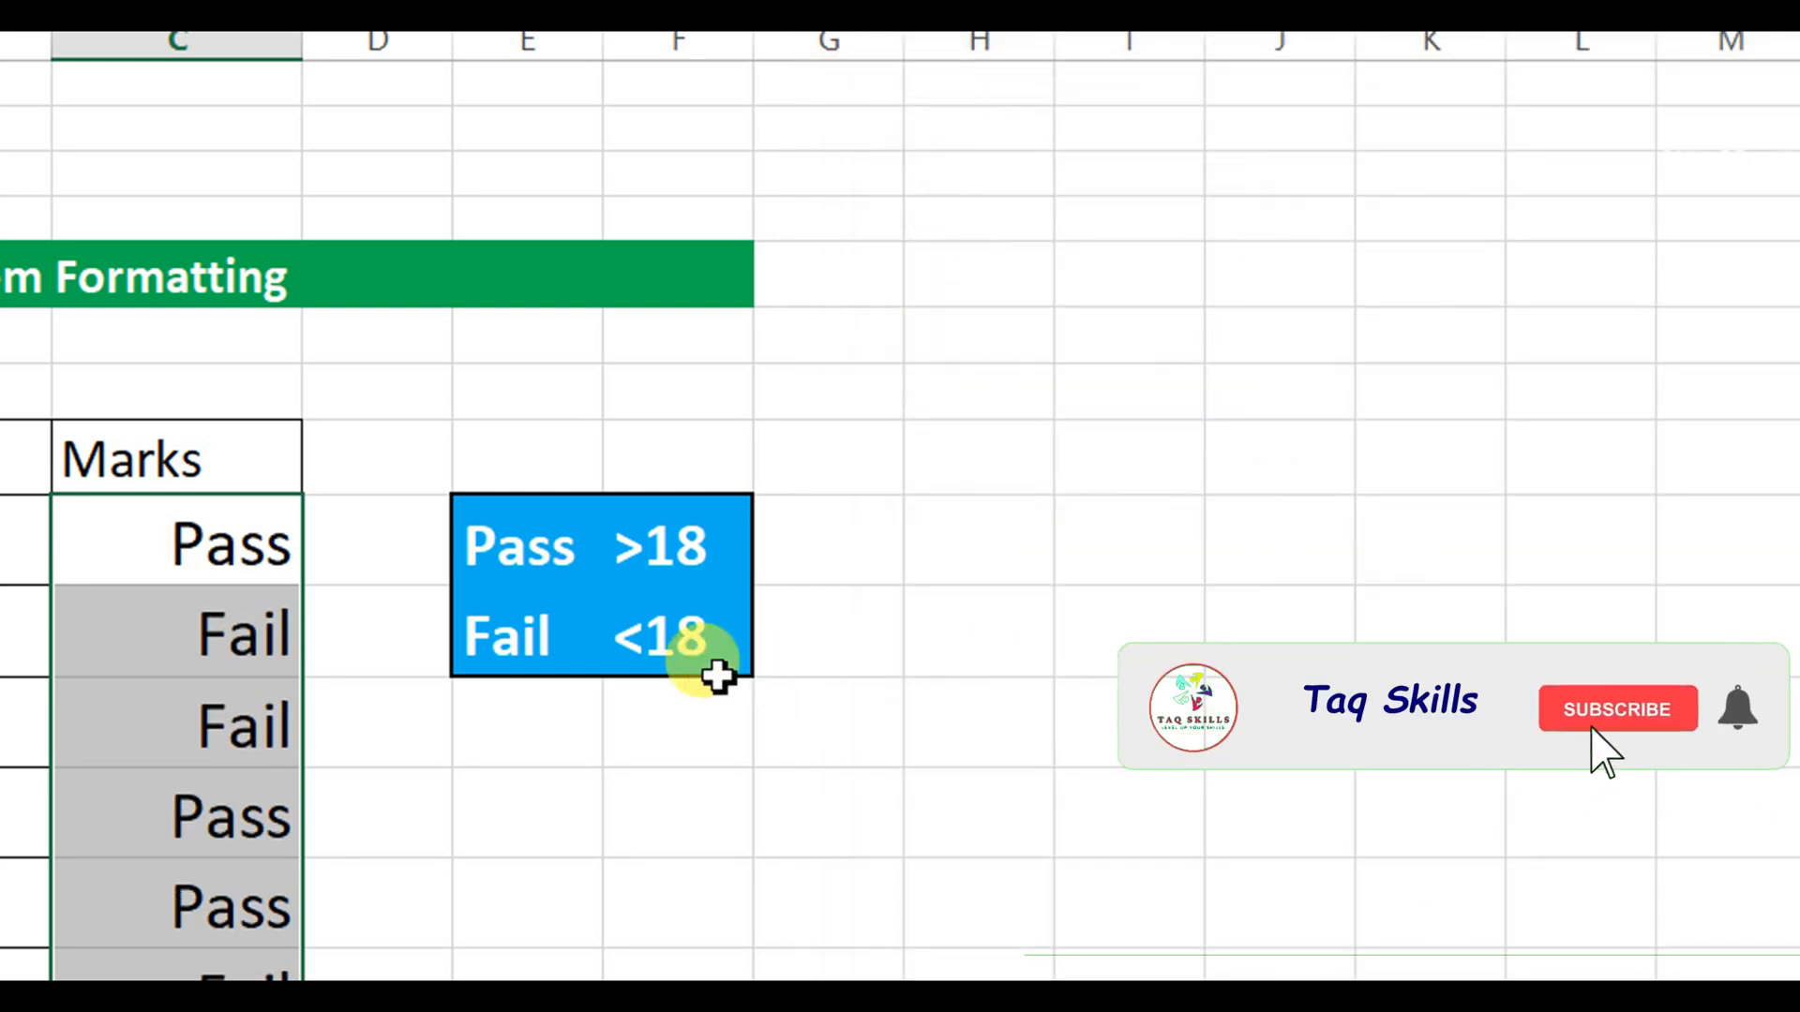
Check the underlying marks behind the Pass and Fail labels in the Marks column.
left_click(272, 588)
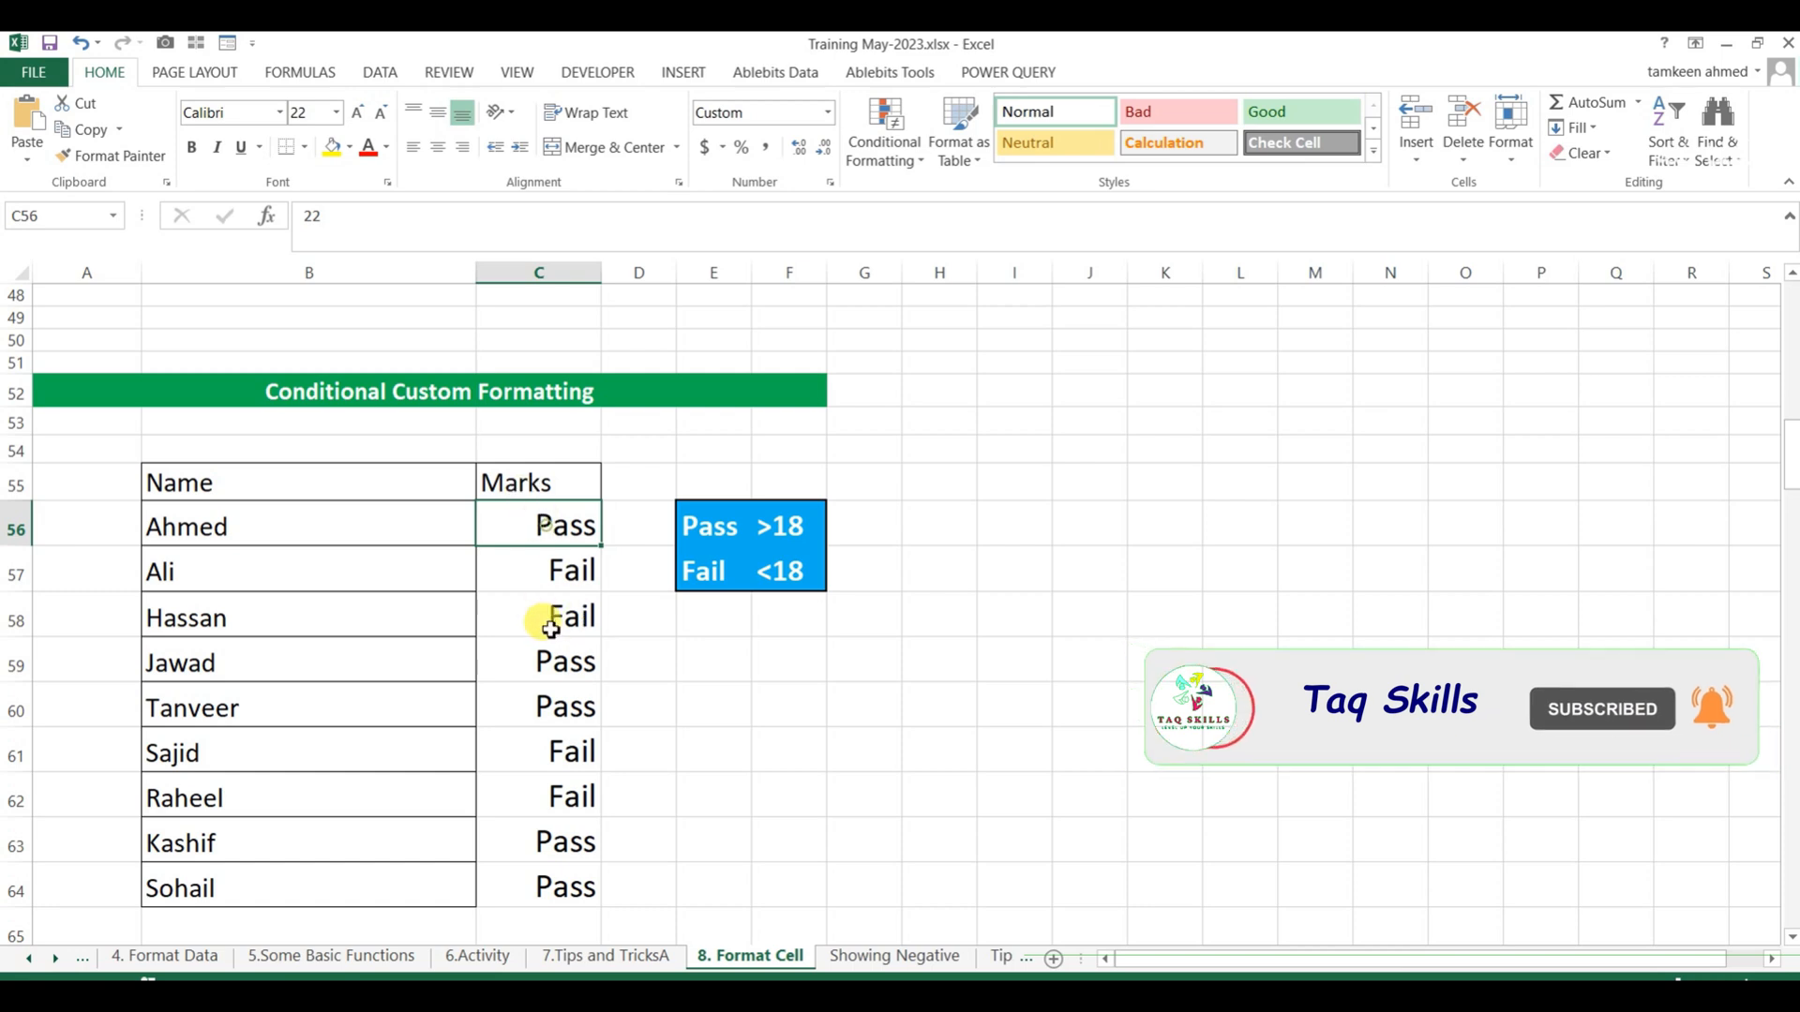
left_click(549, 622)
key("Down")
key("Down")
key("Down")
key("Down")
key("Down")
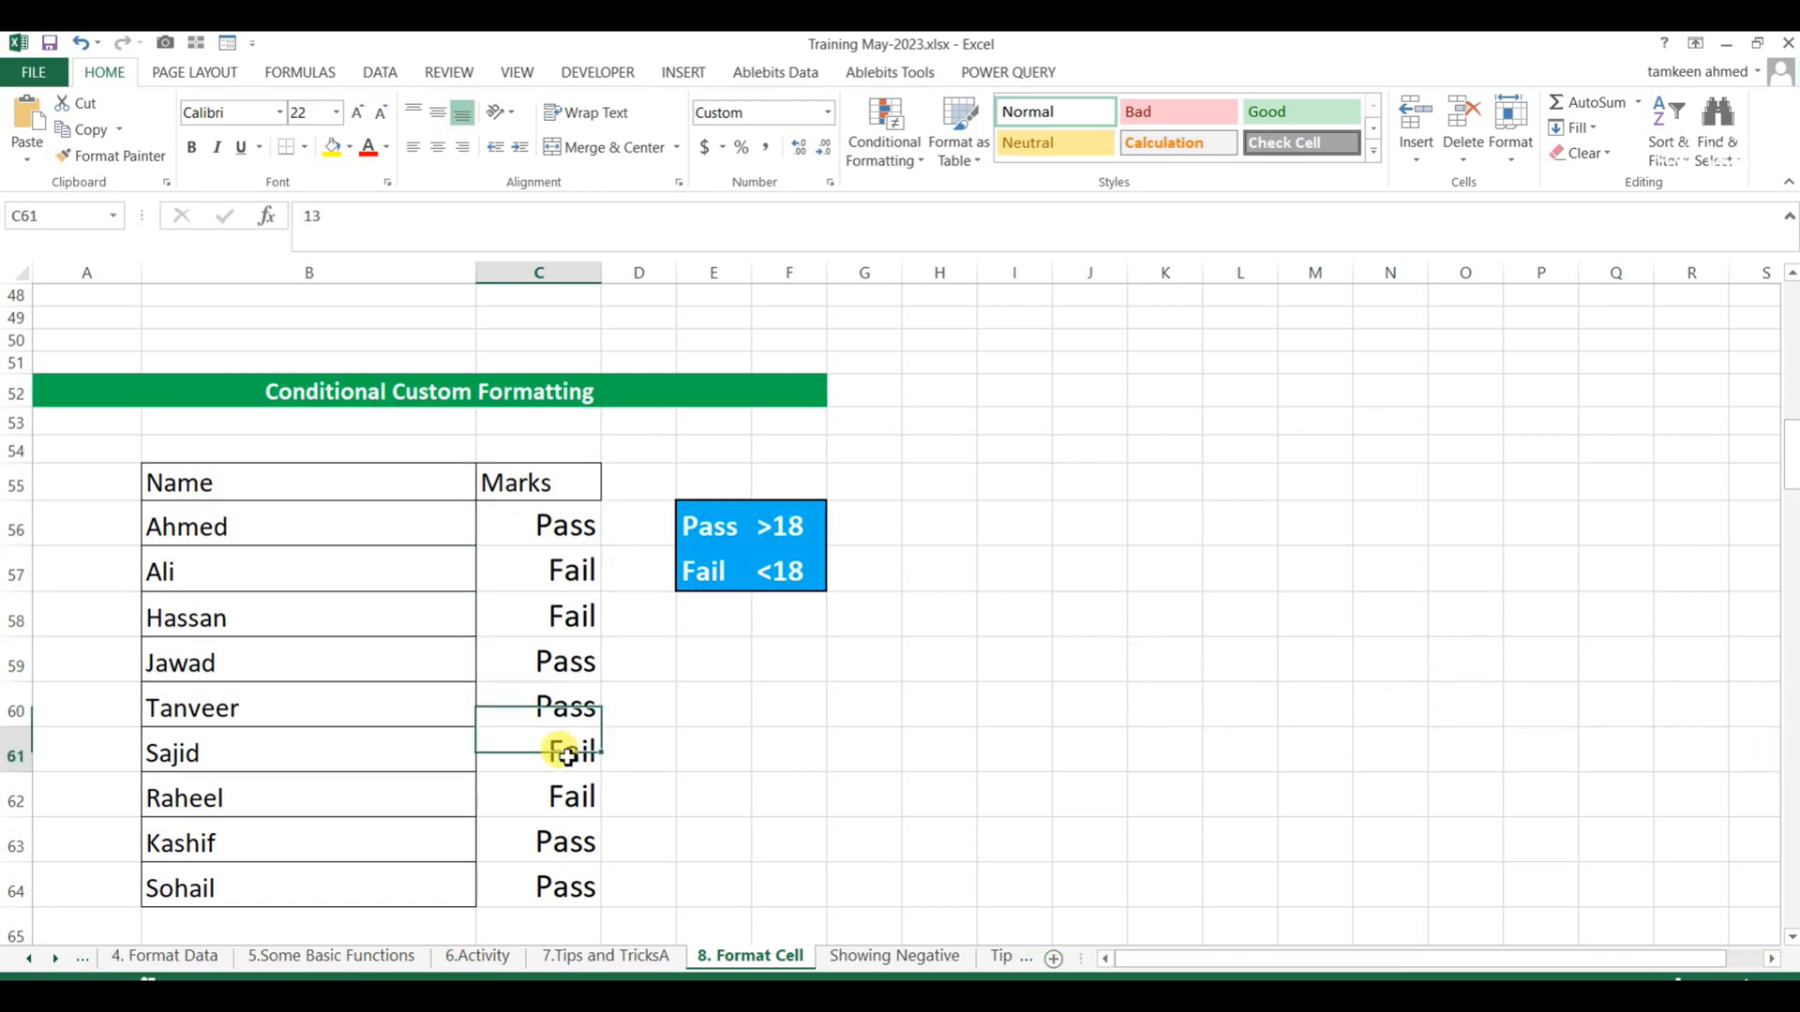
key("Up")
key("Up")
key("Up")
key("Up")
key("Up")
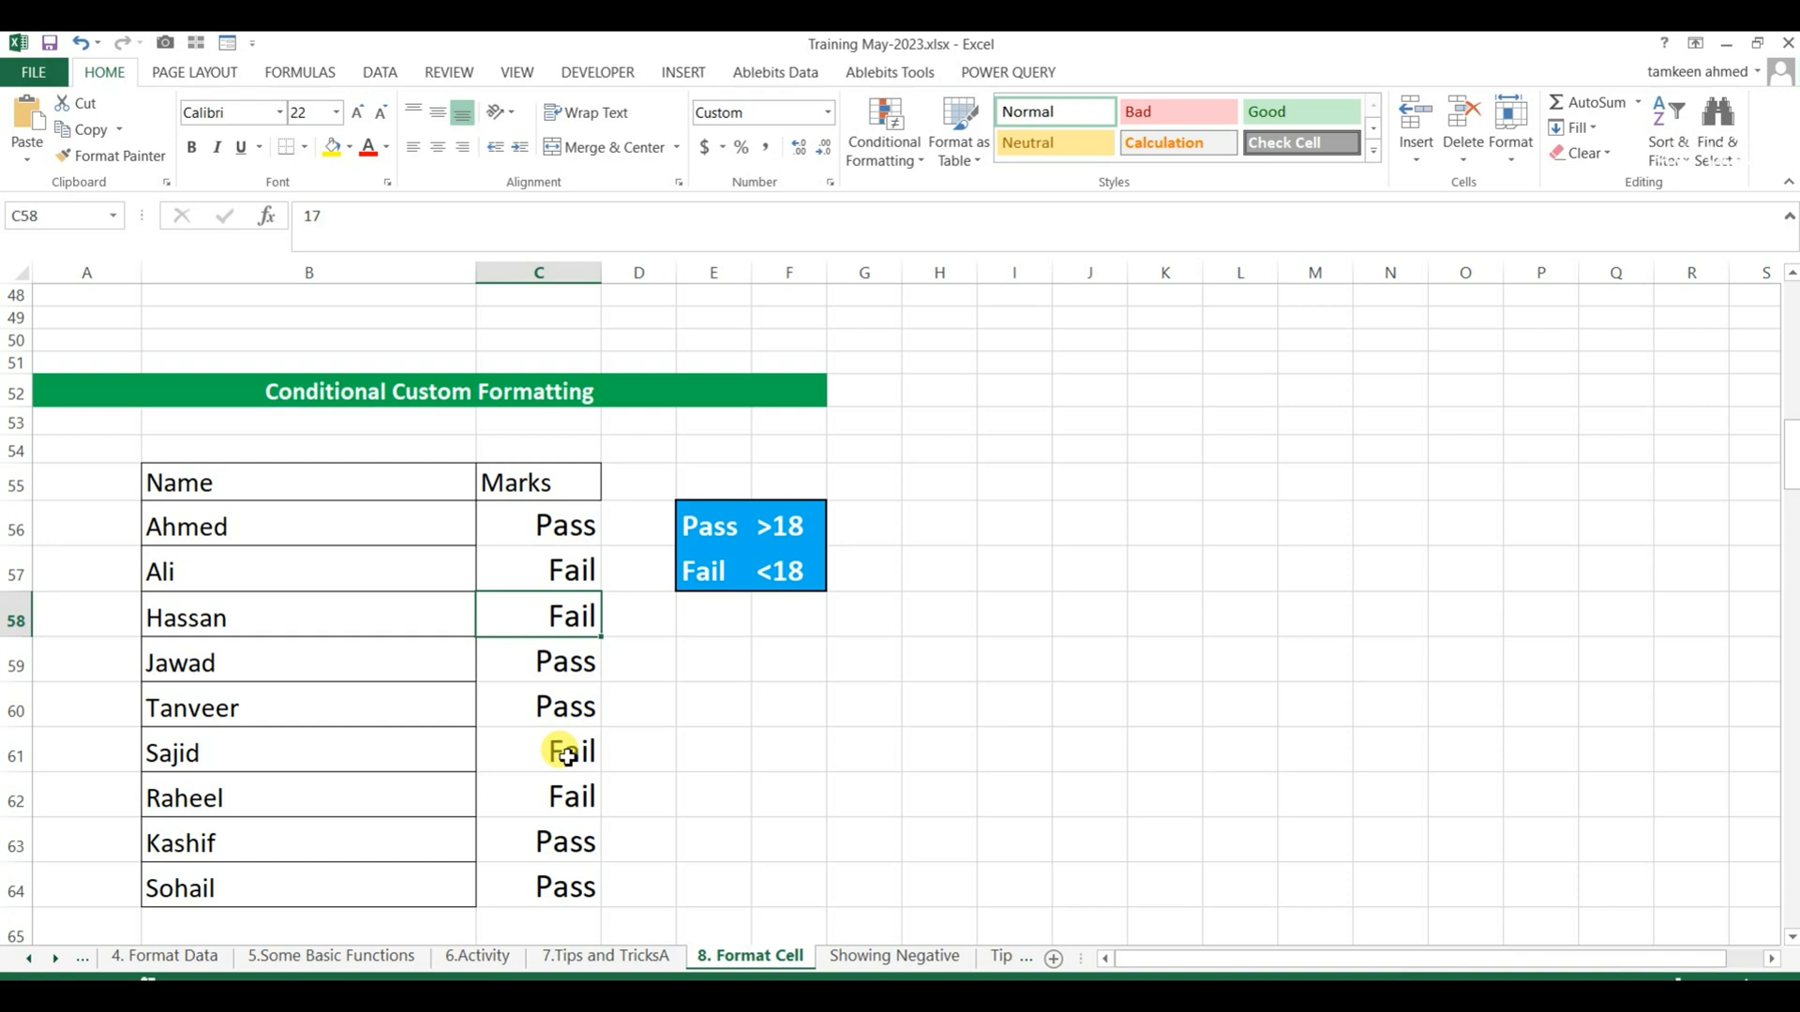
Change the mark in C58 to 22 and the mark in C56 to 15.
type("22")
key("Return")
key("Up")
key("Up")
key("Up")
type("15")
key("Return")
Review the Pass and Fail labels down the Marks column against the edited marks.
key("Down")
key("Down")
key("Up")
key("Up")
key("Up")
key("Up")
key("Down")
key("Down")
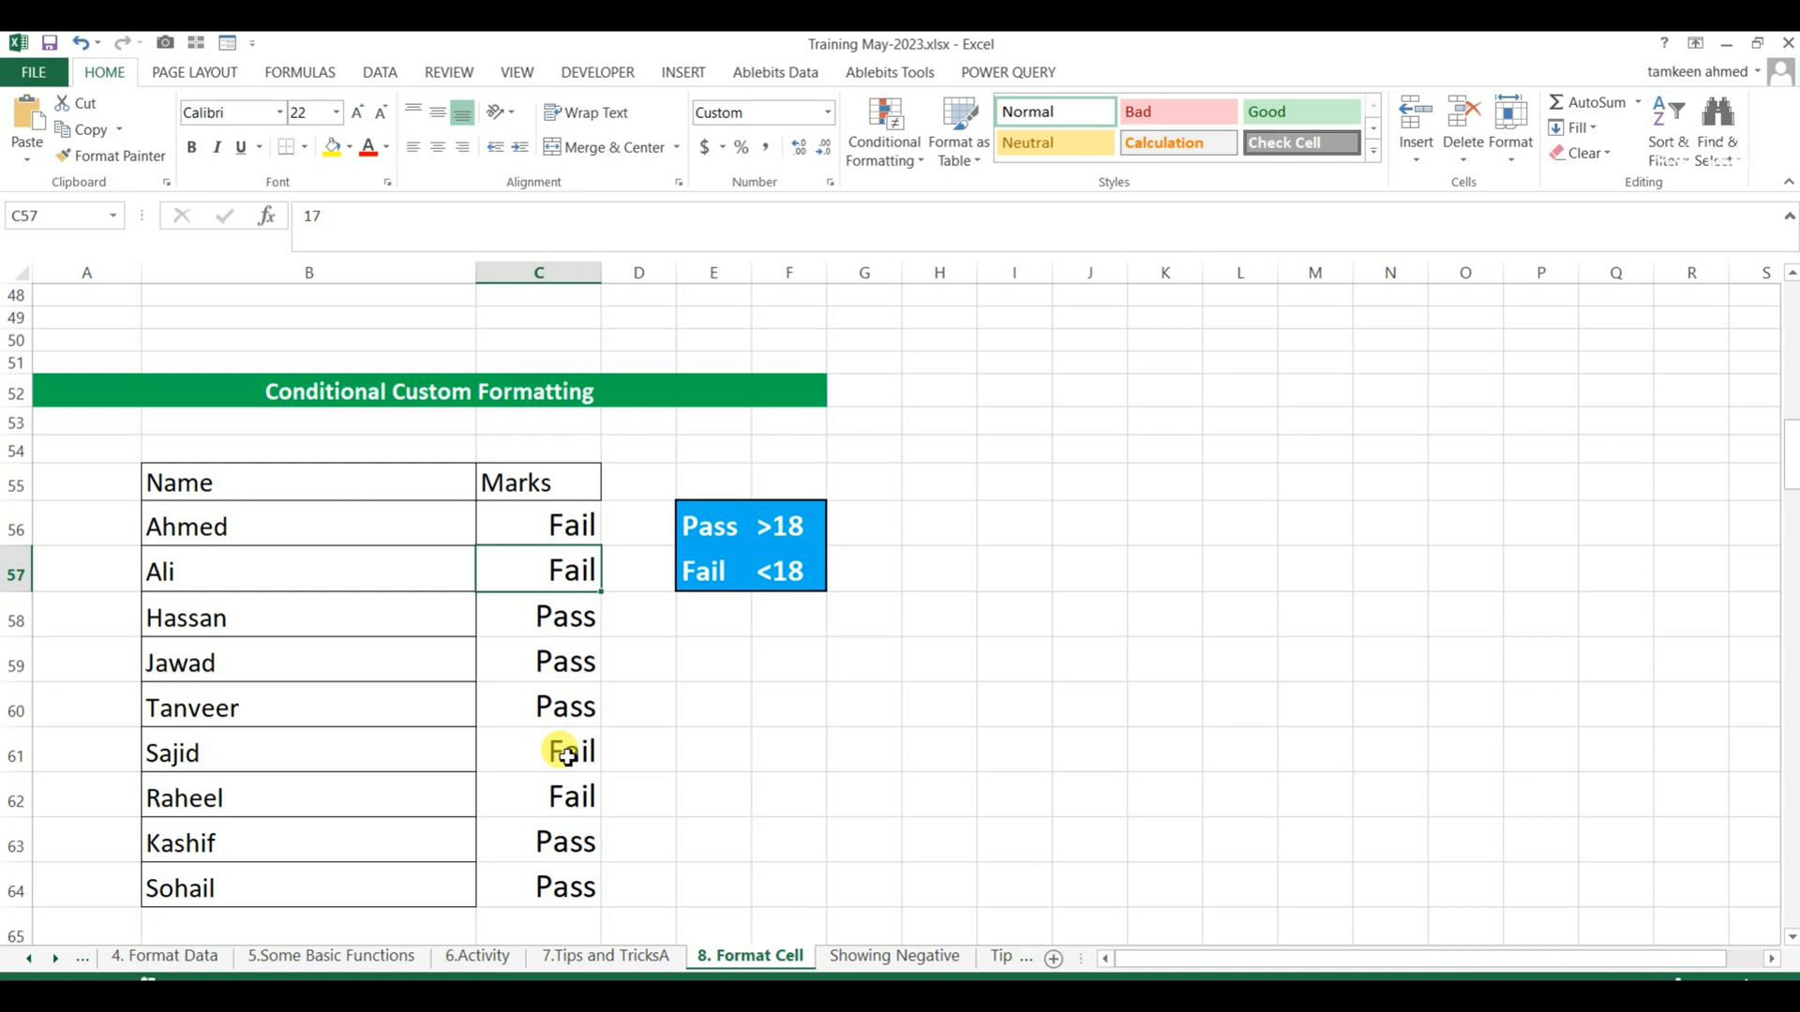
key("Down")
key("Down")
key("Down")
key("Down")
key("Down")
key("Down")
key("Down")
key("Down")
key("Down")
key("Down")
key("Down")
key("Down")
key("Down")
key("Down")
key("Down")
key("Down")
key("Down")
key("Down")
key("Down")
key("Down")
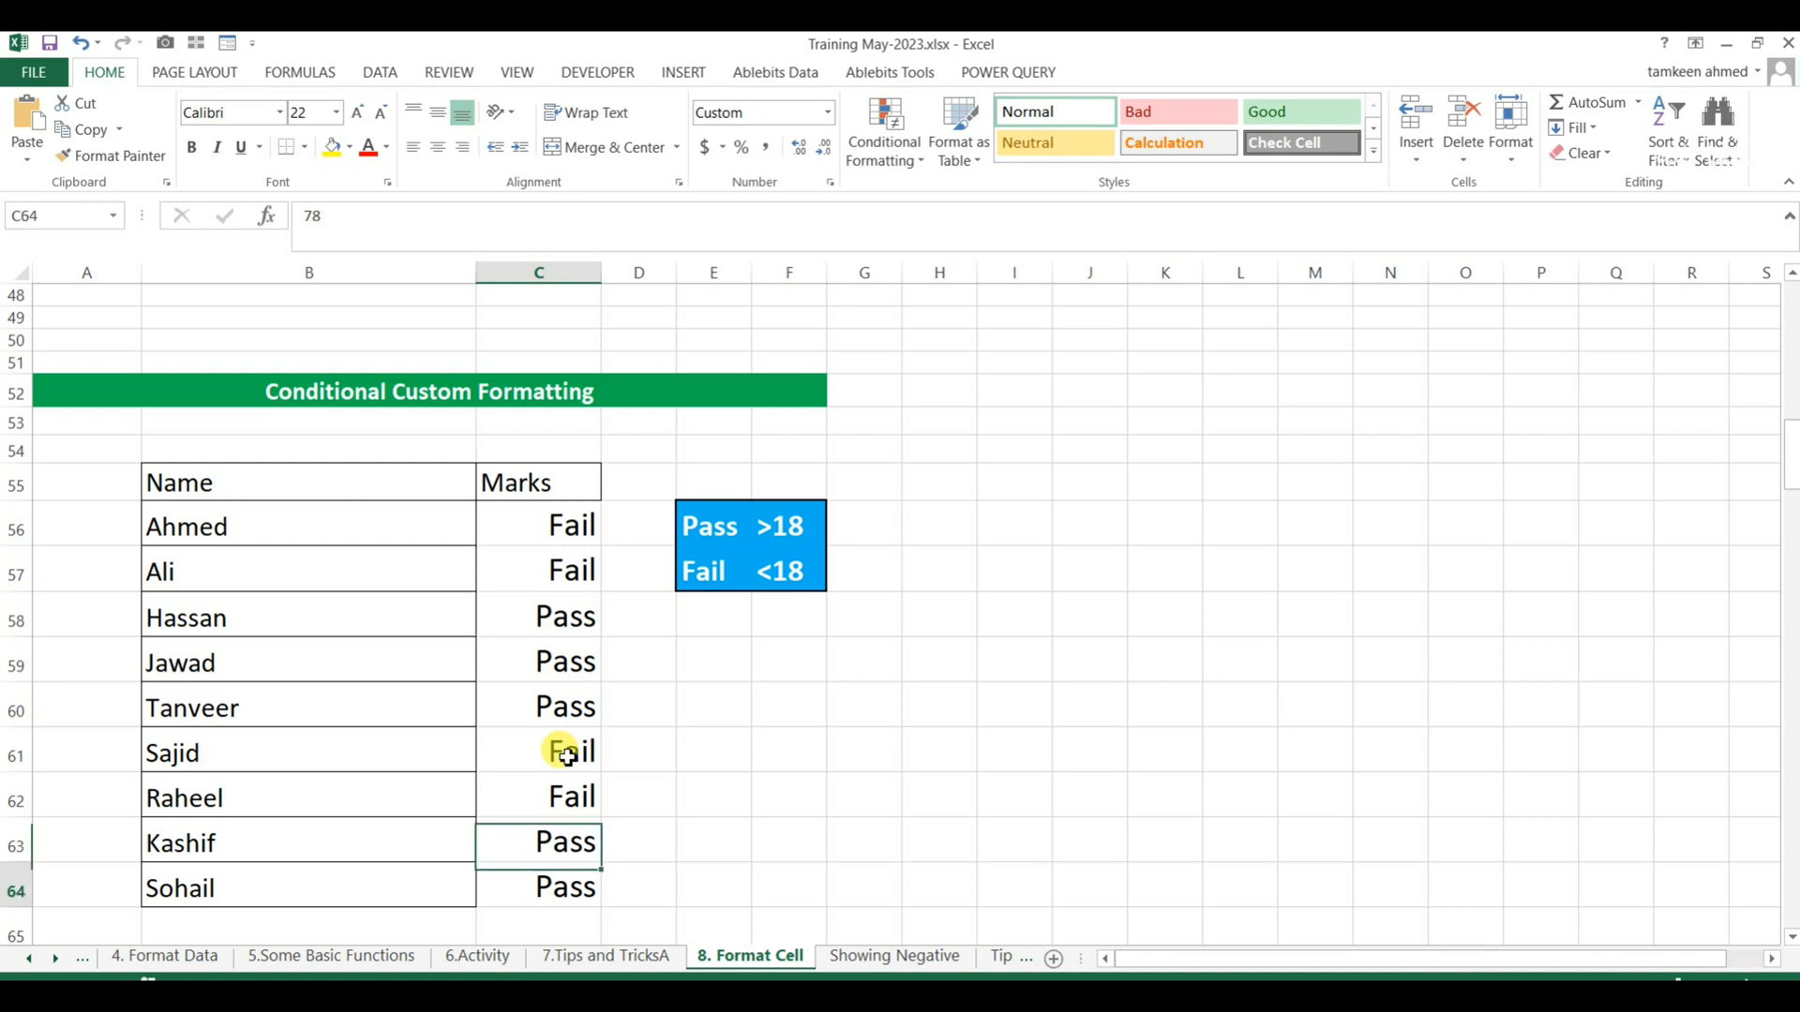
key("Up")
key("Up")
Format the dates in B77:B92 under the Date Formatting heading with the custom code mmmm.
key("Up")
key("Up")
key("Up")
key("Up")
key("Up")
key("Down")
key("Down")
key("Down")
key("Down")
key("Down")
key("Down")
key("Down")
key("Down")
key("Down")
key("Down")
key("Down")
key("Down")
key("Down")
key("Down")
key("Down")
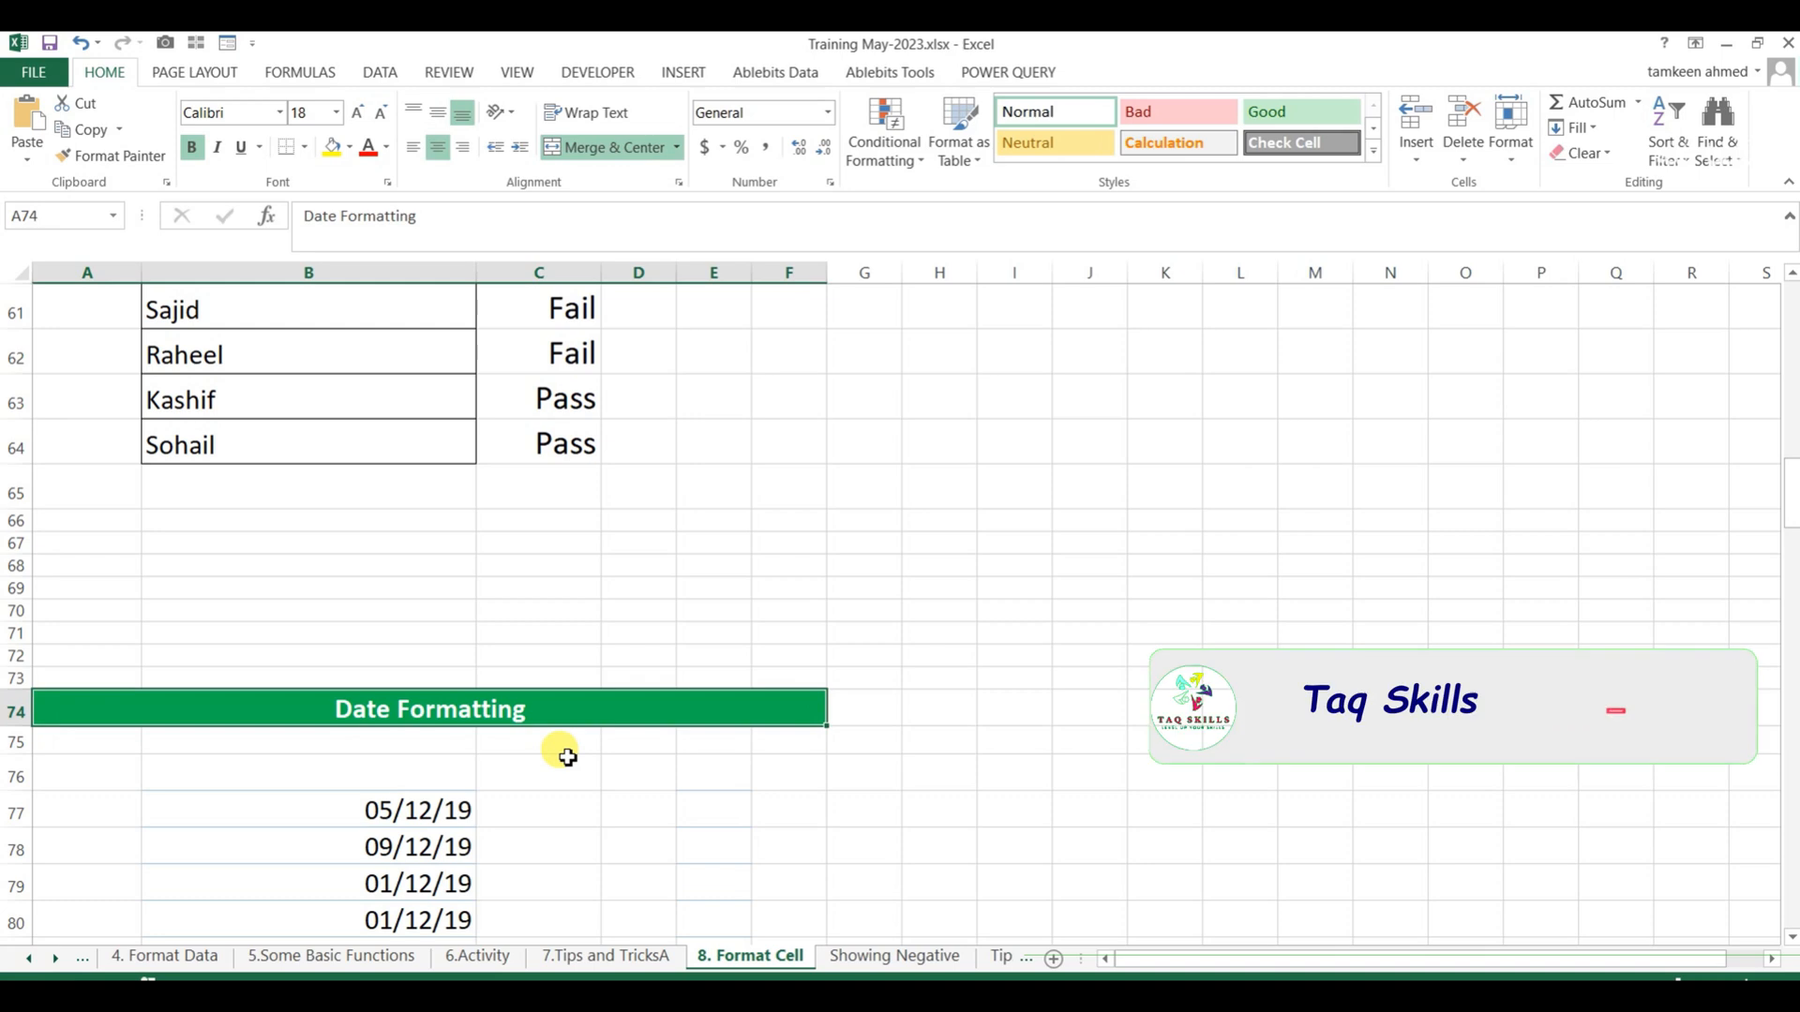
key("Up")
key("Up")
key("Up")
key("Up")
key("Up")
key("Up")
key("Up")
key("Up")
key("Up")
key("Up")
key("Up")
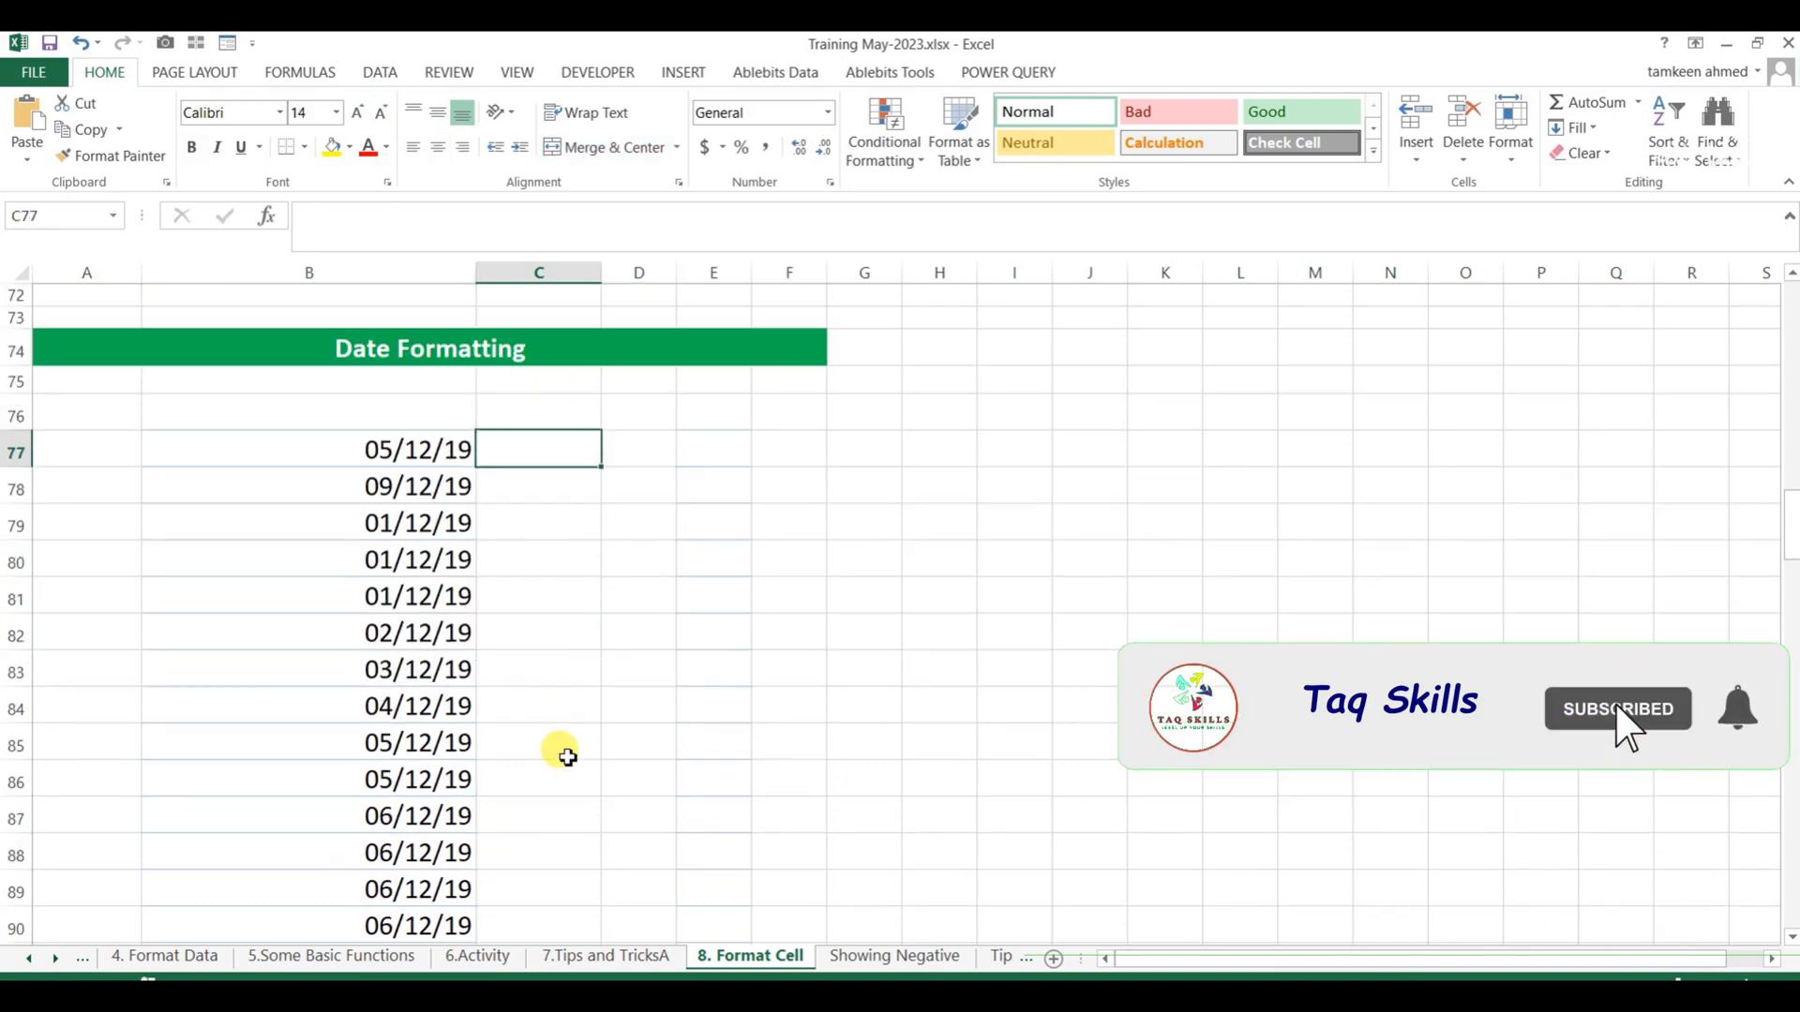
key("Left")
key("shift+Down")
key("shift+Down")
key("shift+Down")
key("shift+Down")
key("shift+Down")
key("shift+Down")
key("shift+Down")
key("shift+Down")
key("shift+Down")
key("shift+Down")
key("shift+Down")
key("shift+Down")
key("shift+Down")
key("shift+Down")
key("shift+Down")
key("shift+Down")
key("shift+Down")
key("shift+Down")
key("shift+Down")
key("shift+Down")
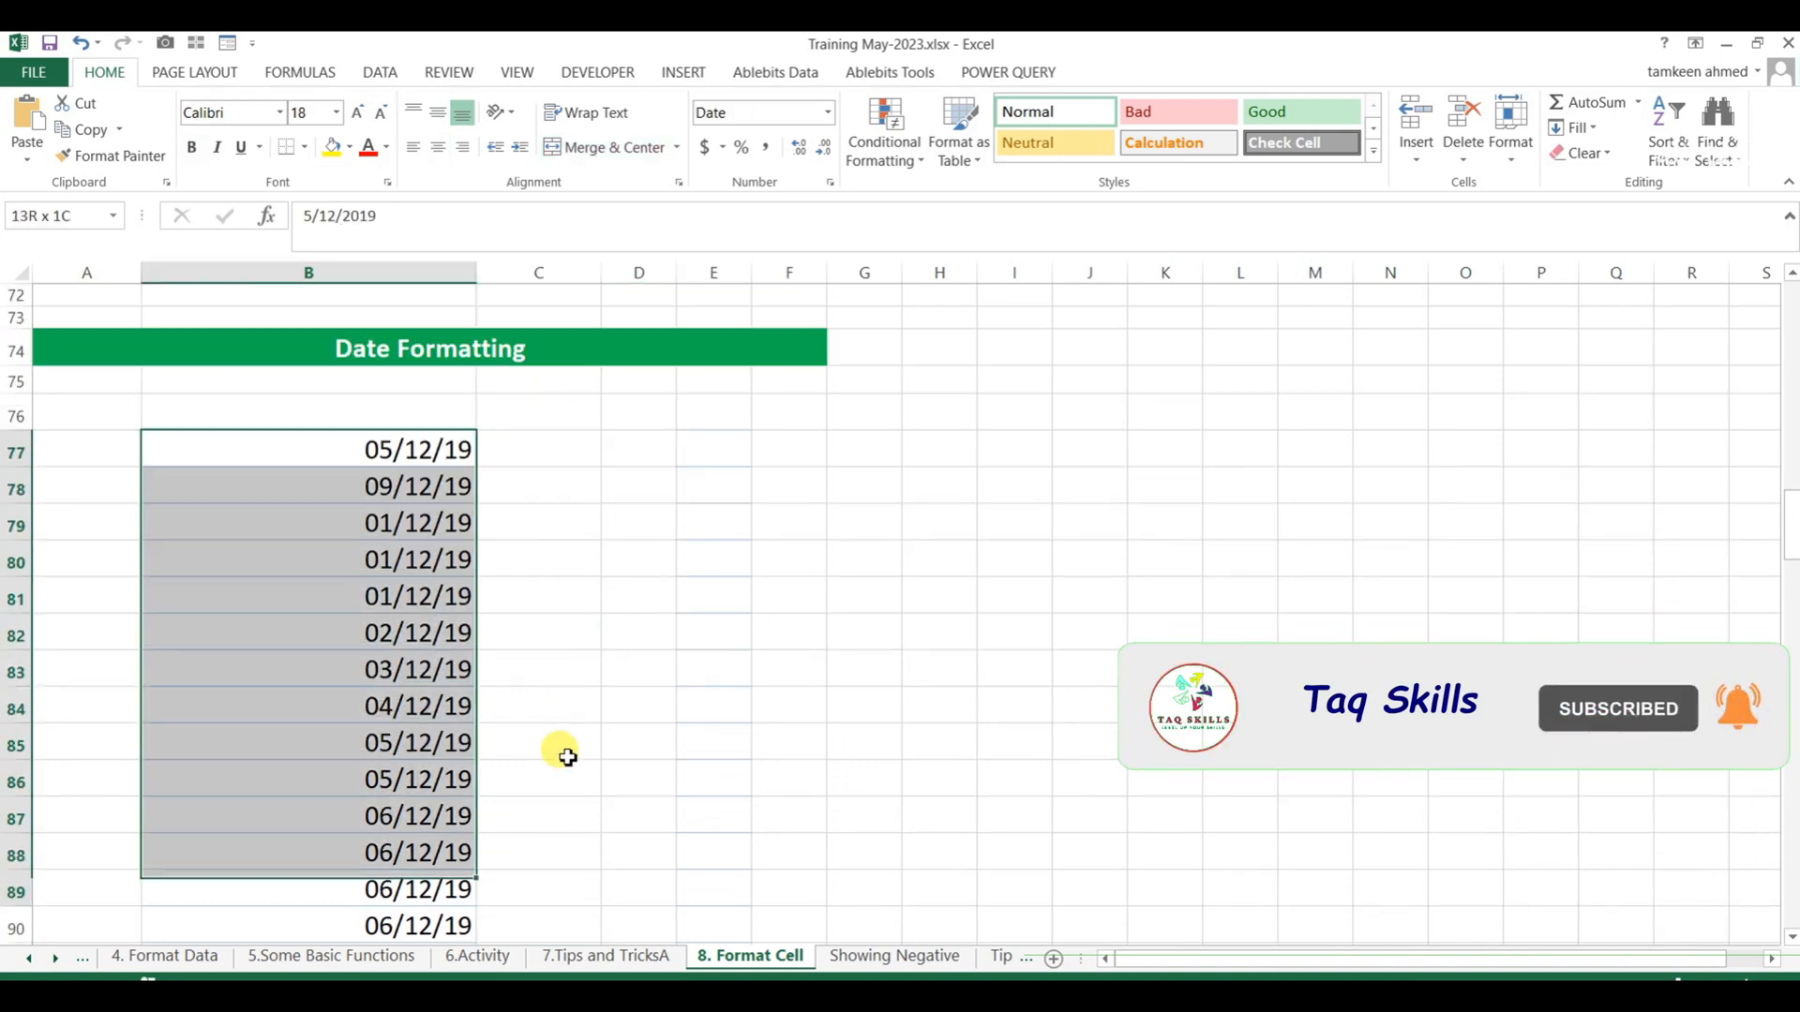
key("shift+Up")
key("shift+Up")
key("shift+Up")
key("shift+Up")
key("shift+Up")
key("shift+Up")
key("shift+Up")
key("shift+Up")
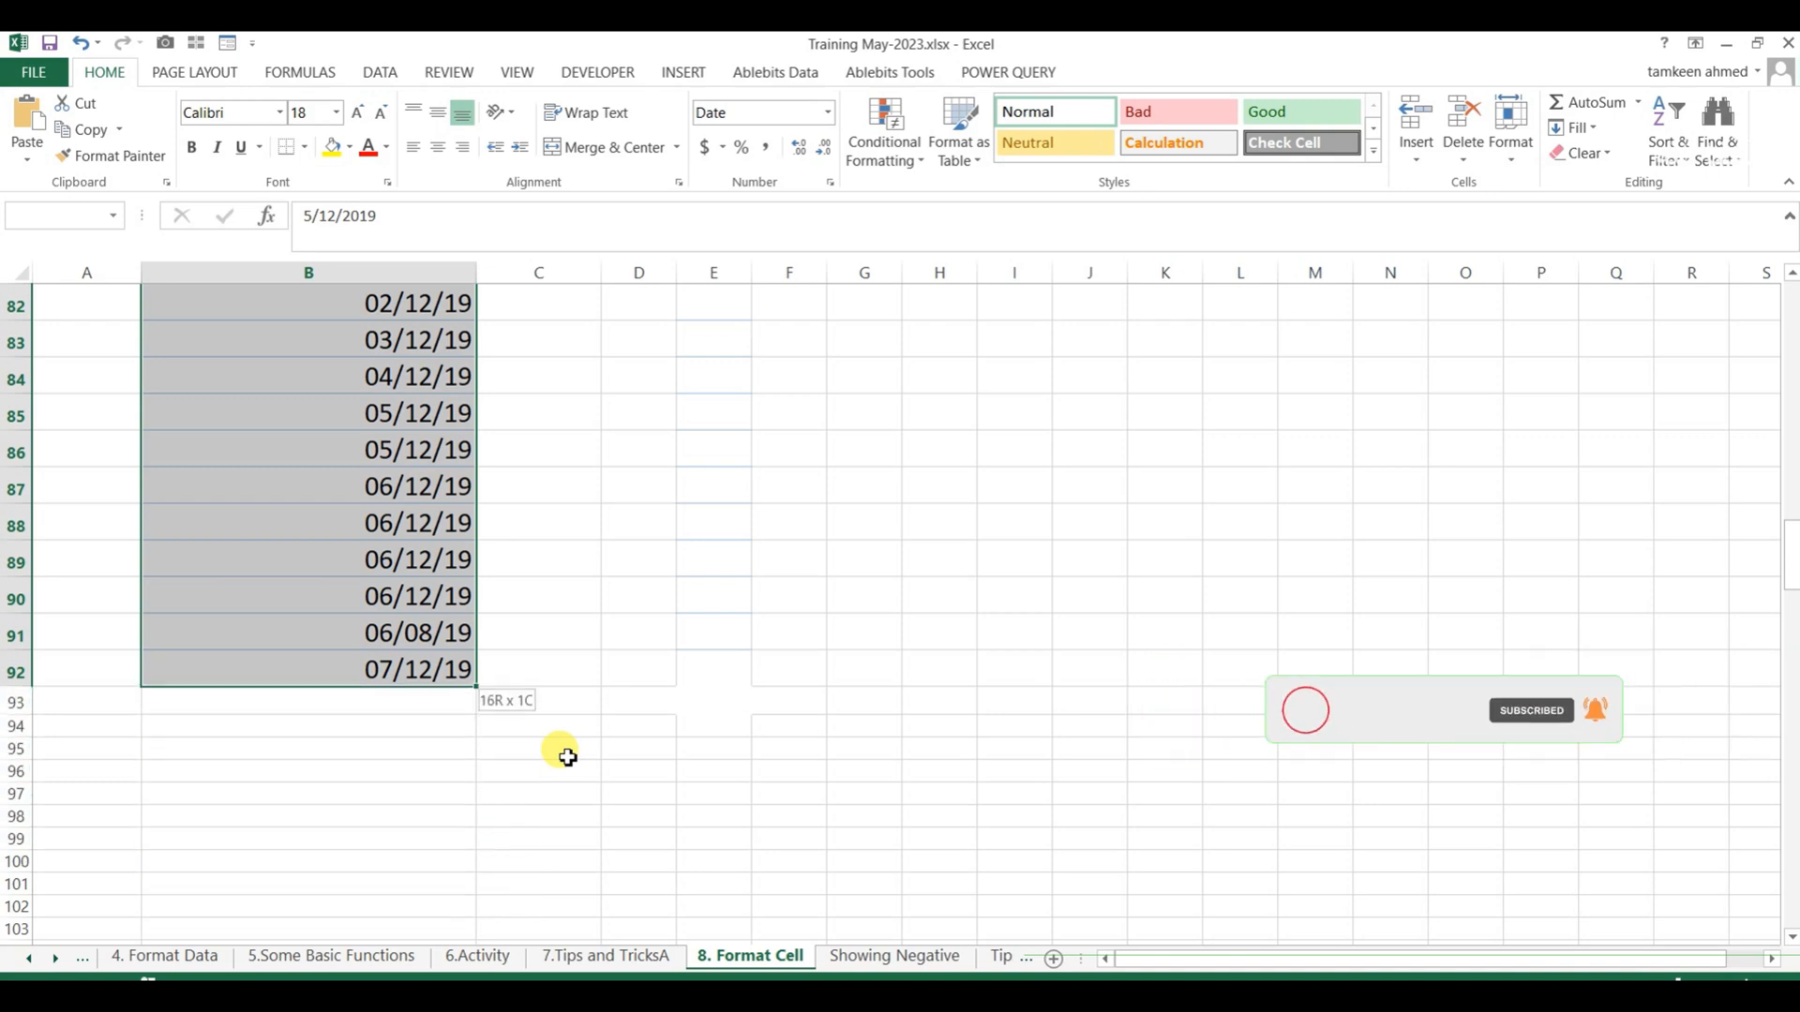
key("ctrl+1")
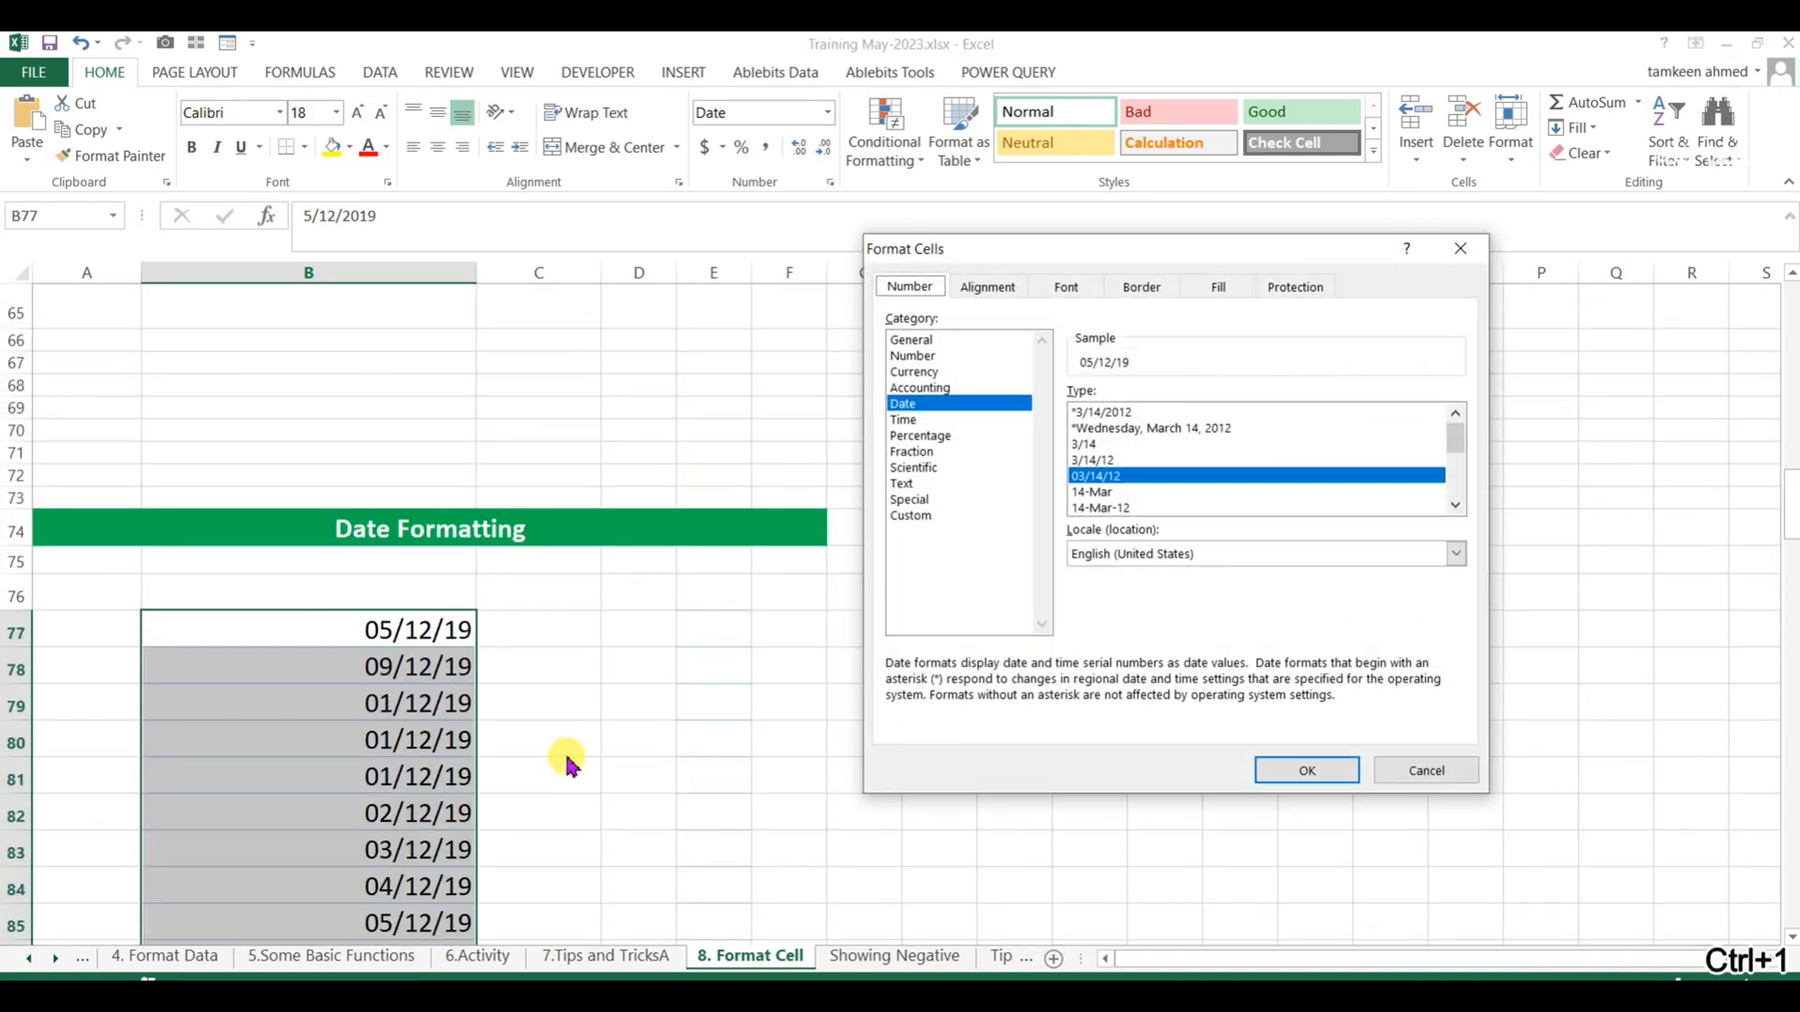
left_click(914, 515)
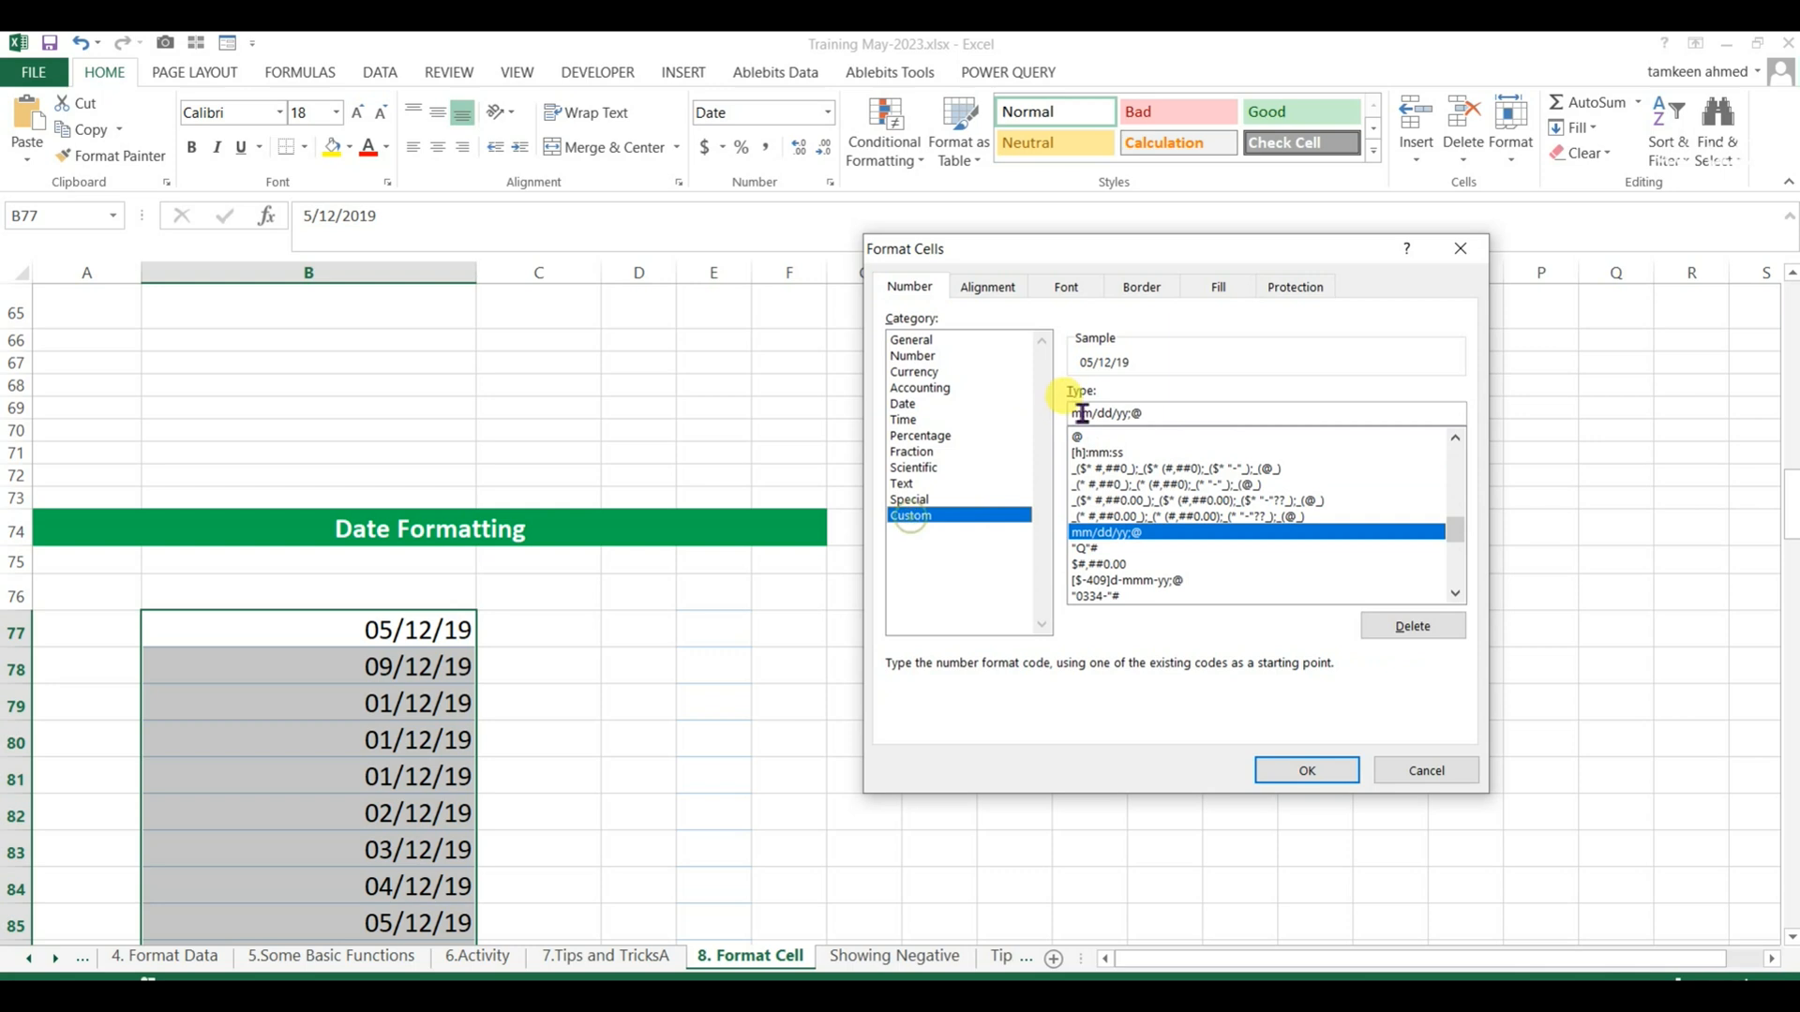
left_click_drag(1157, 403, 1029, 406)
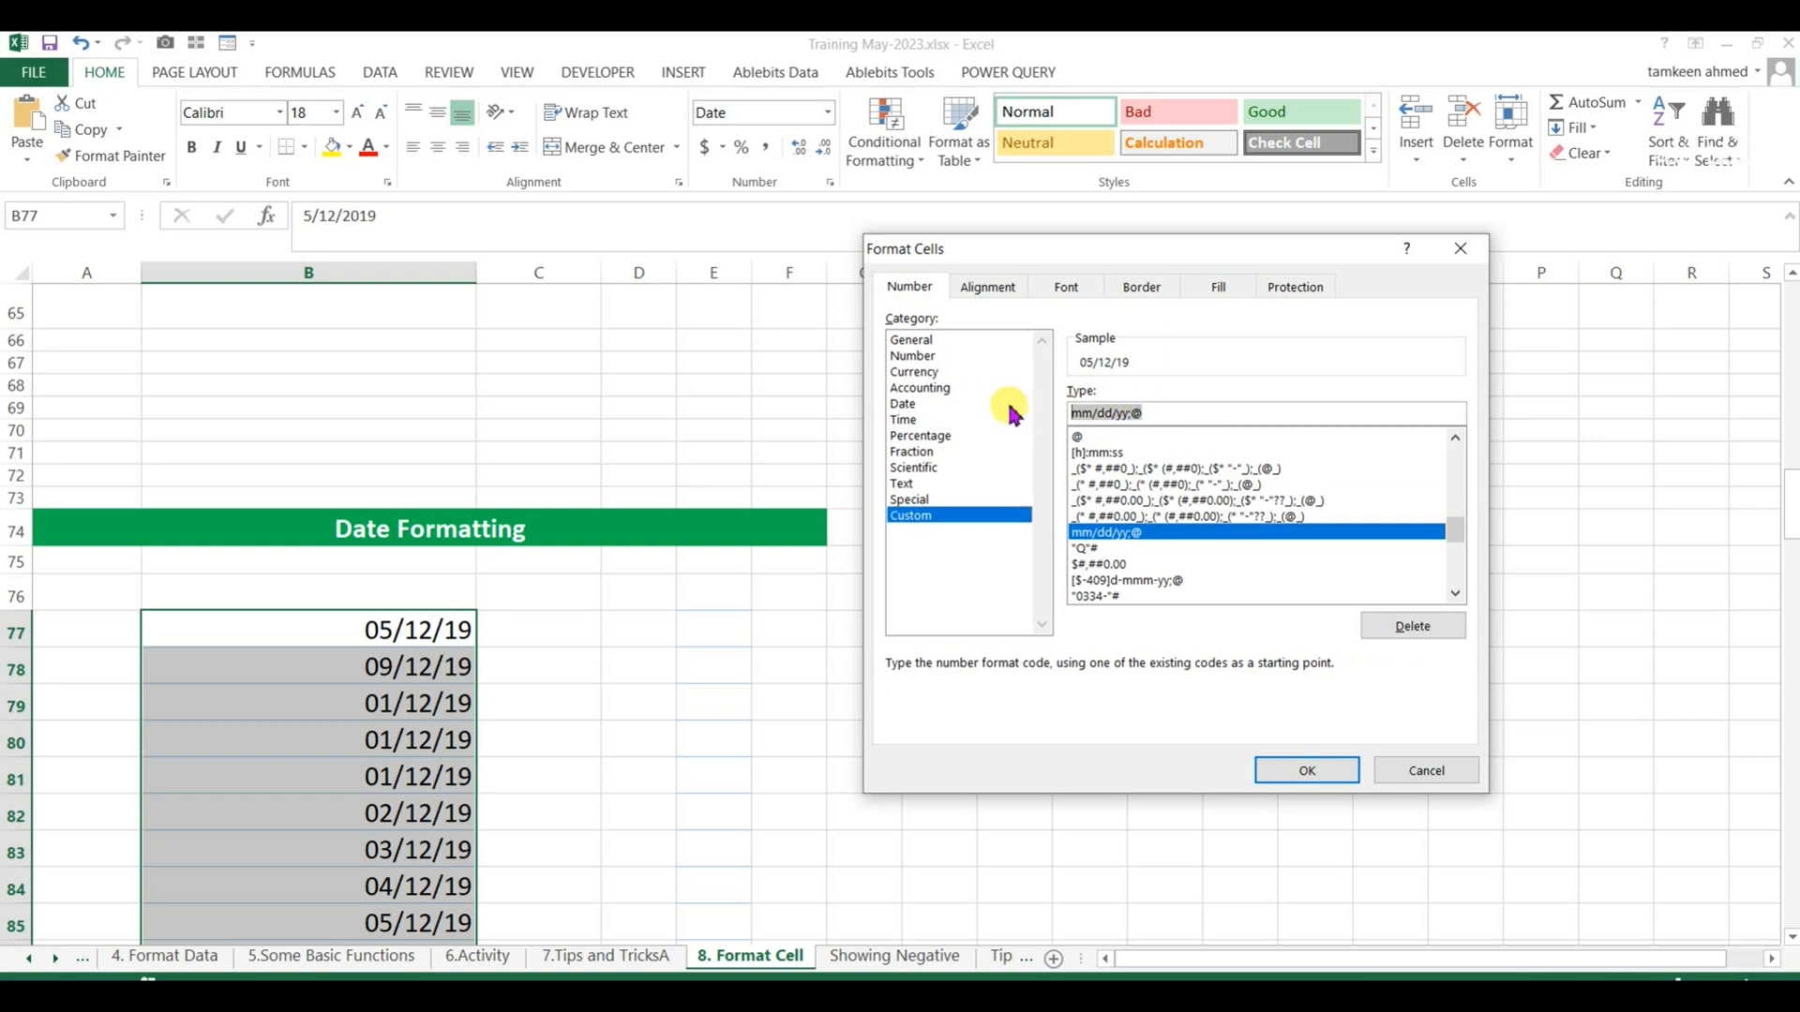
type("mmmm")
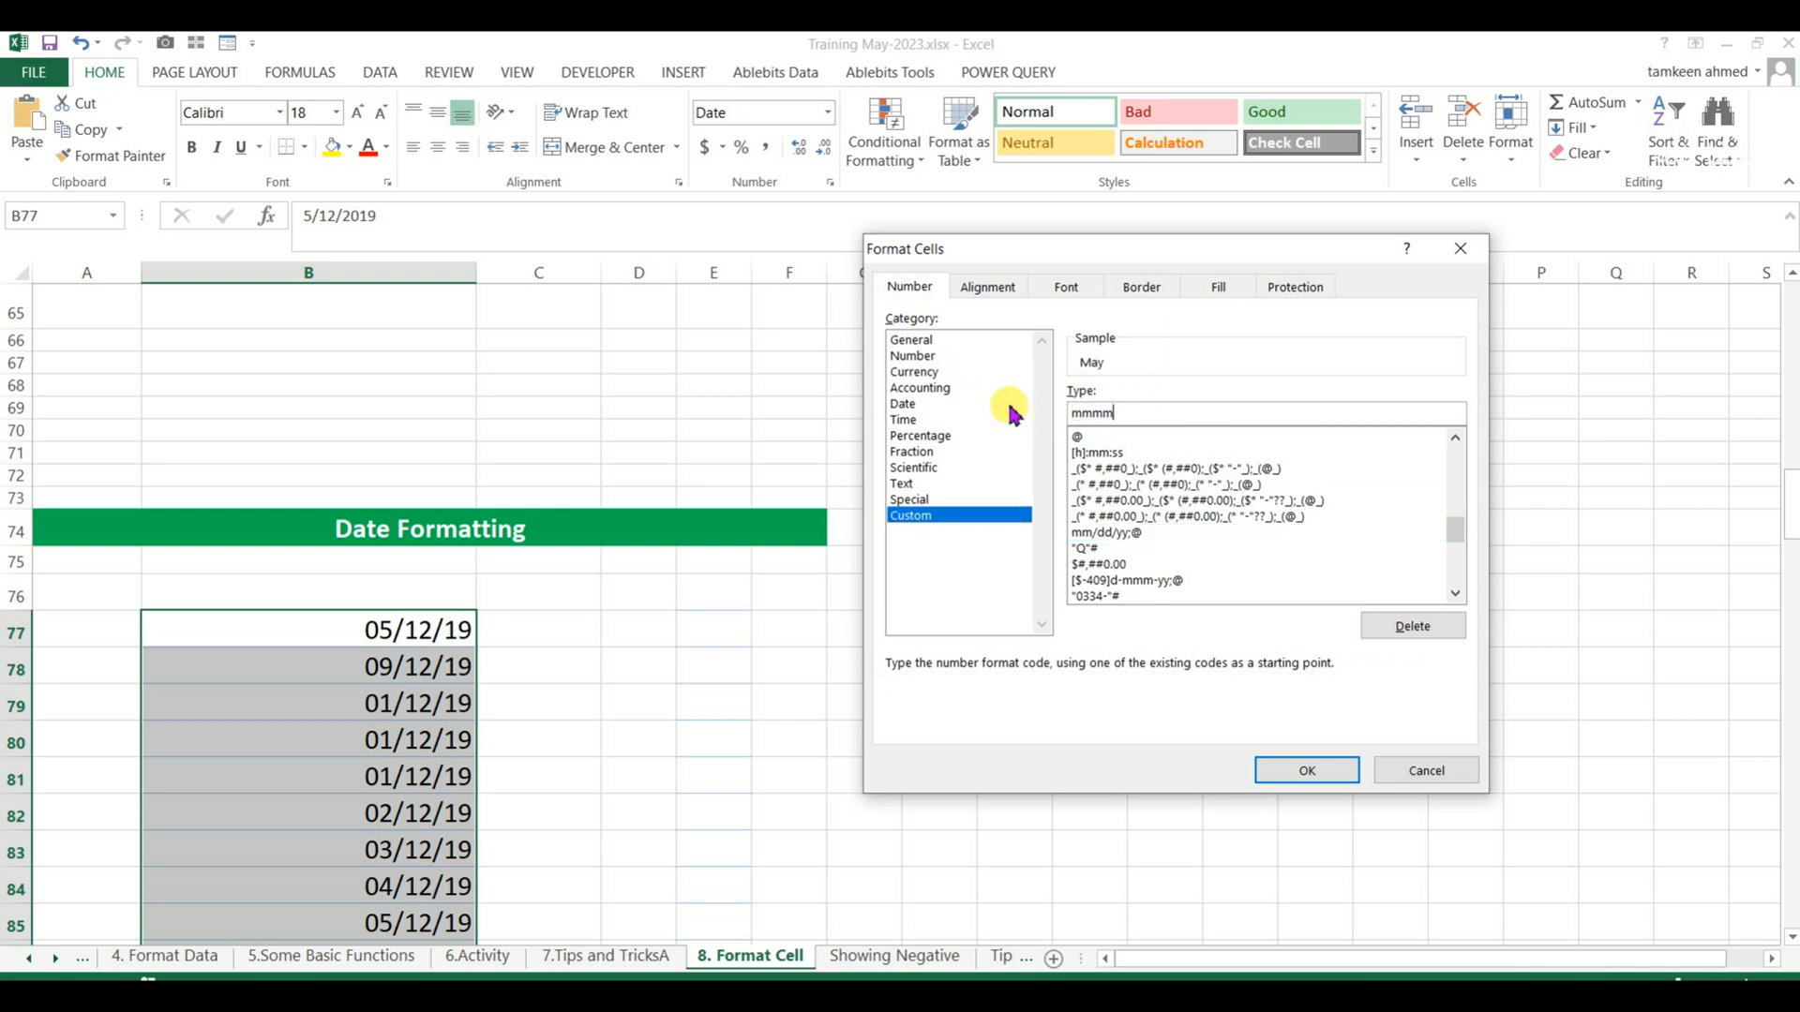
key("Return")
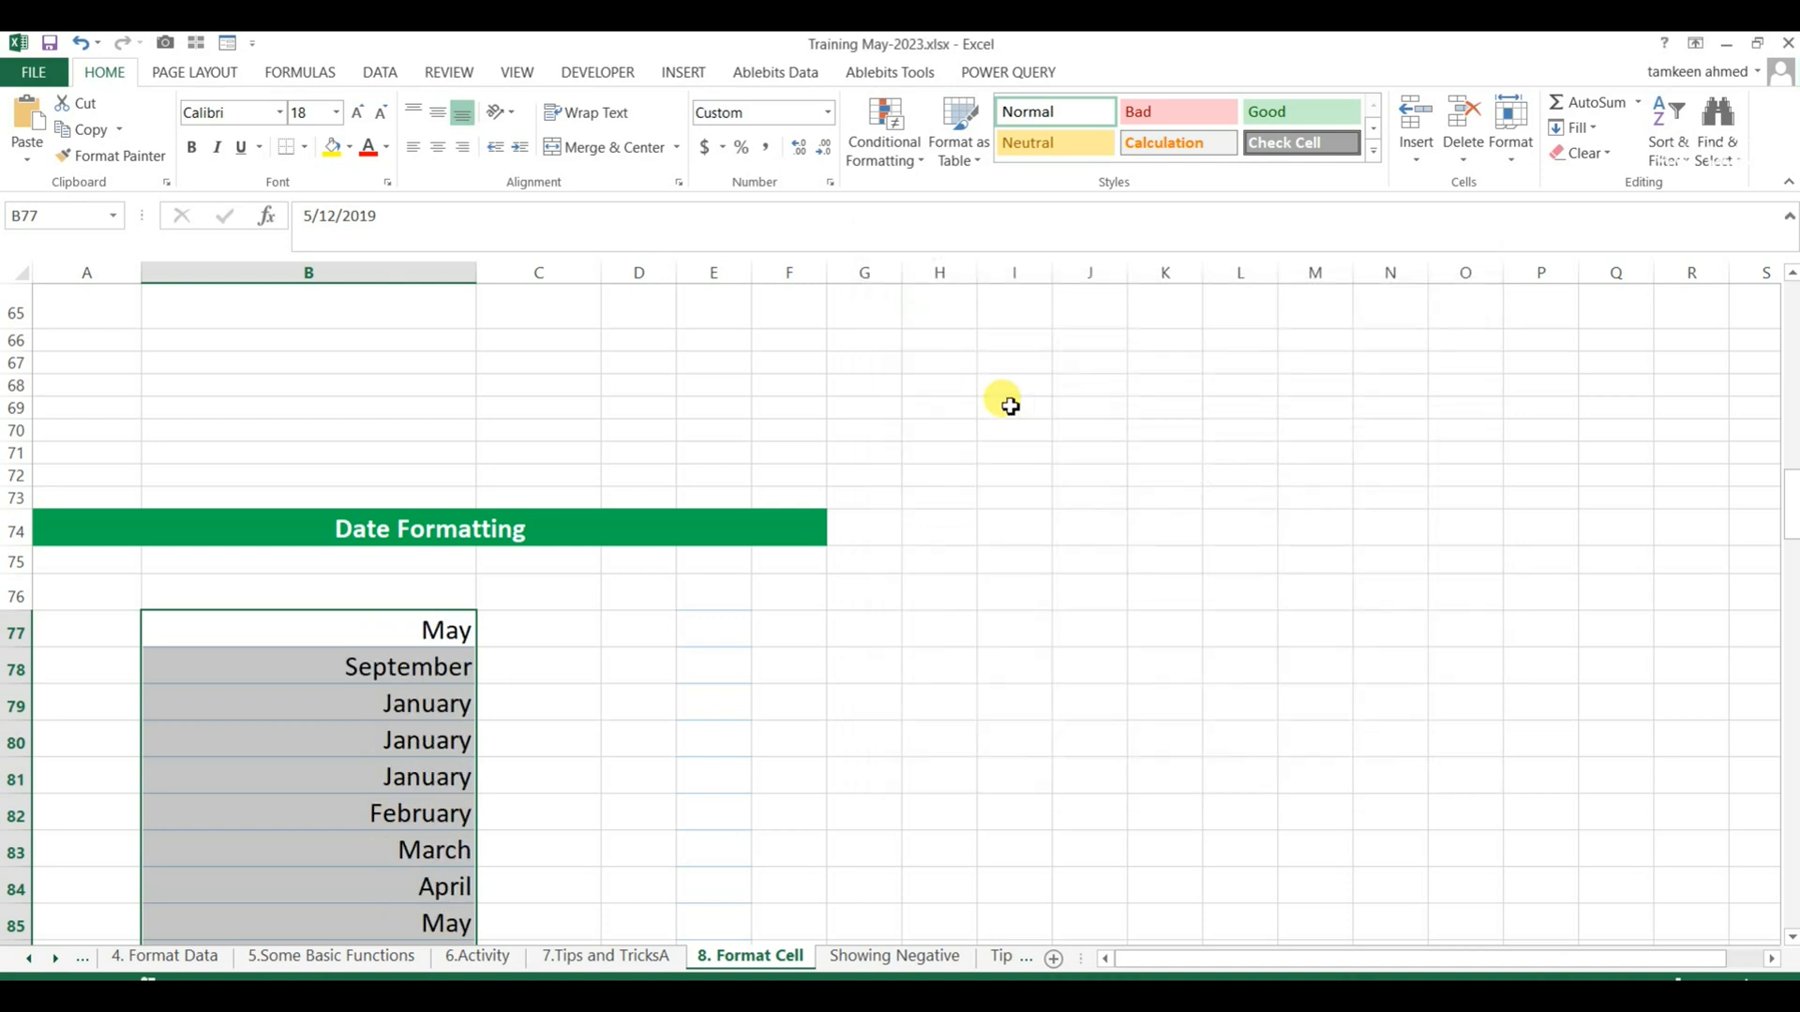
Change the custom format of the dates in B77:B92 to yy.
key("ctrl+1")
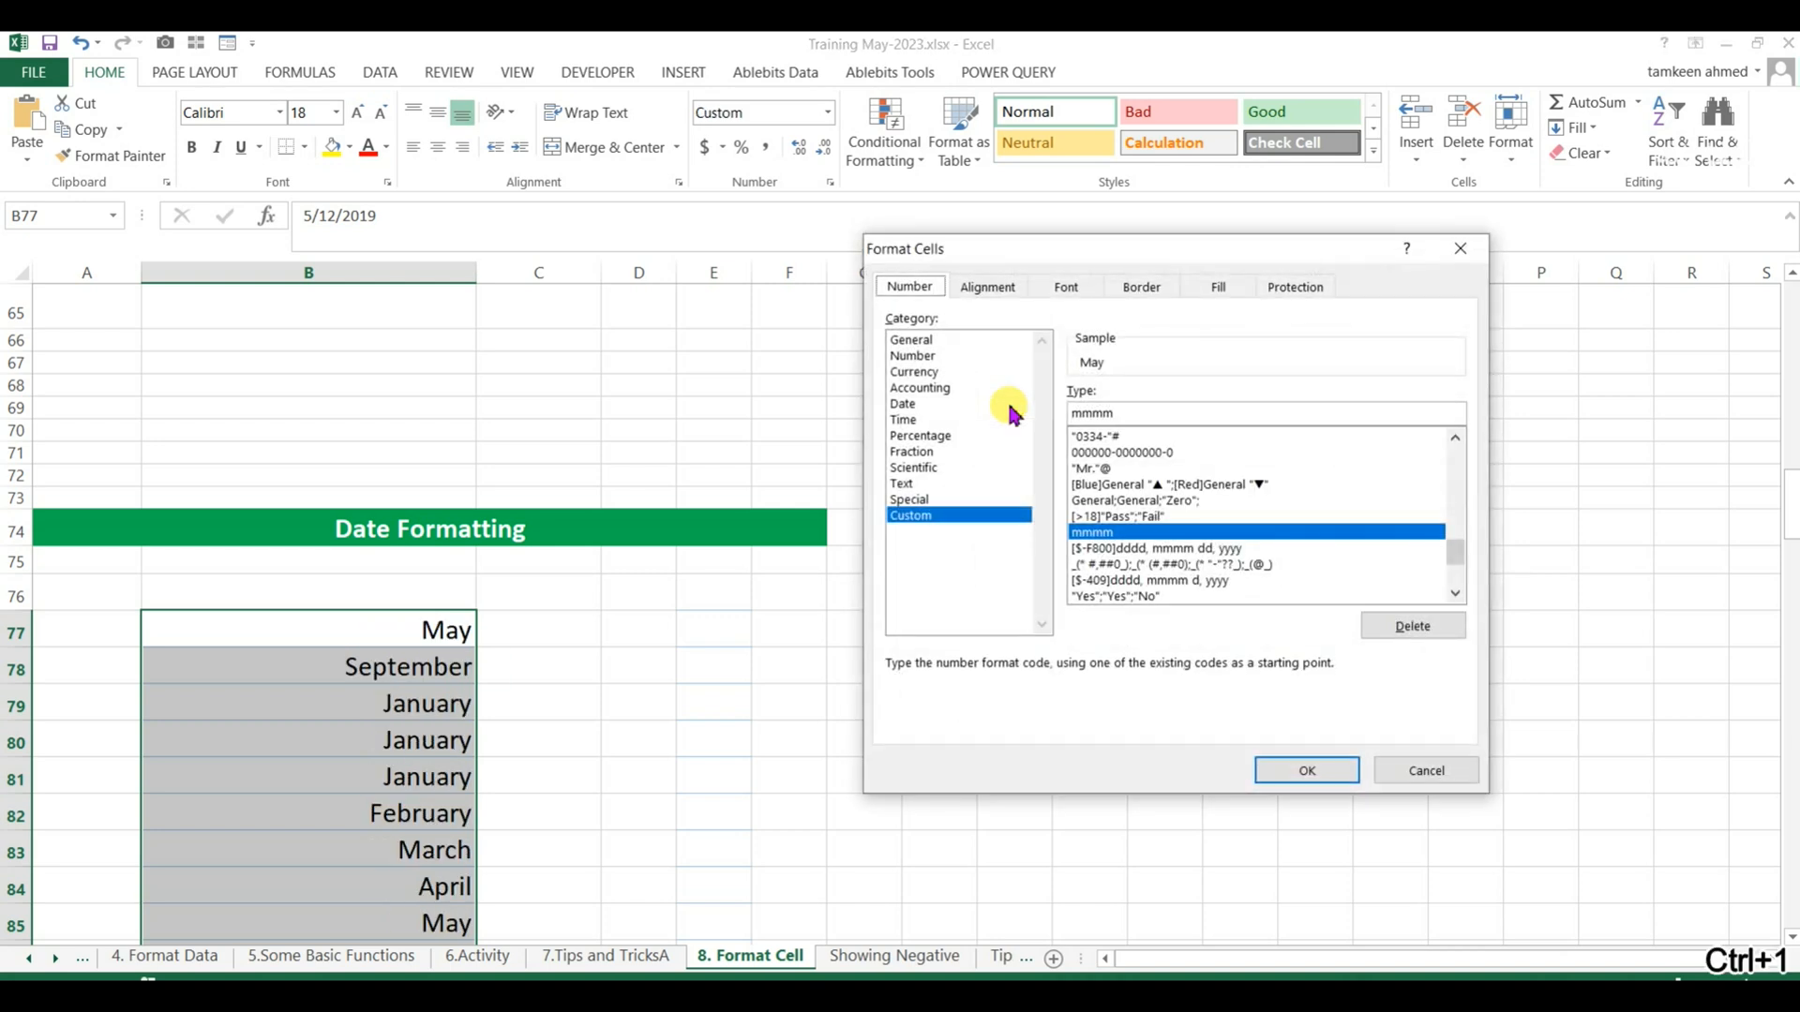
double_click(1135, 412)
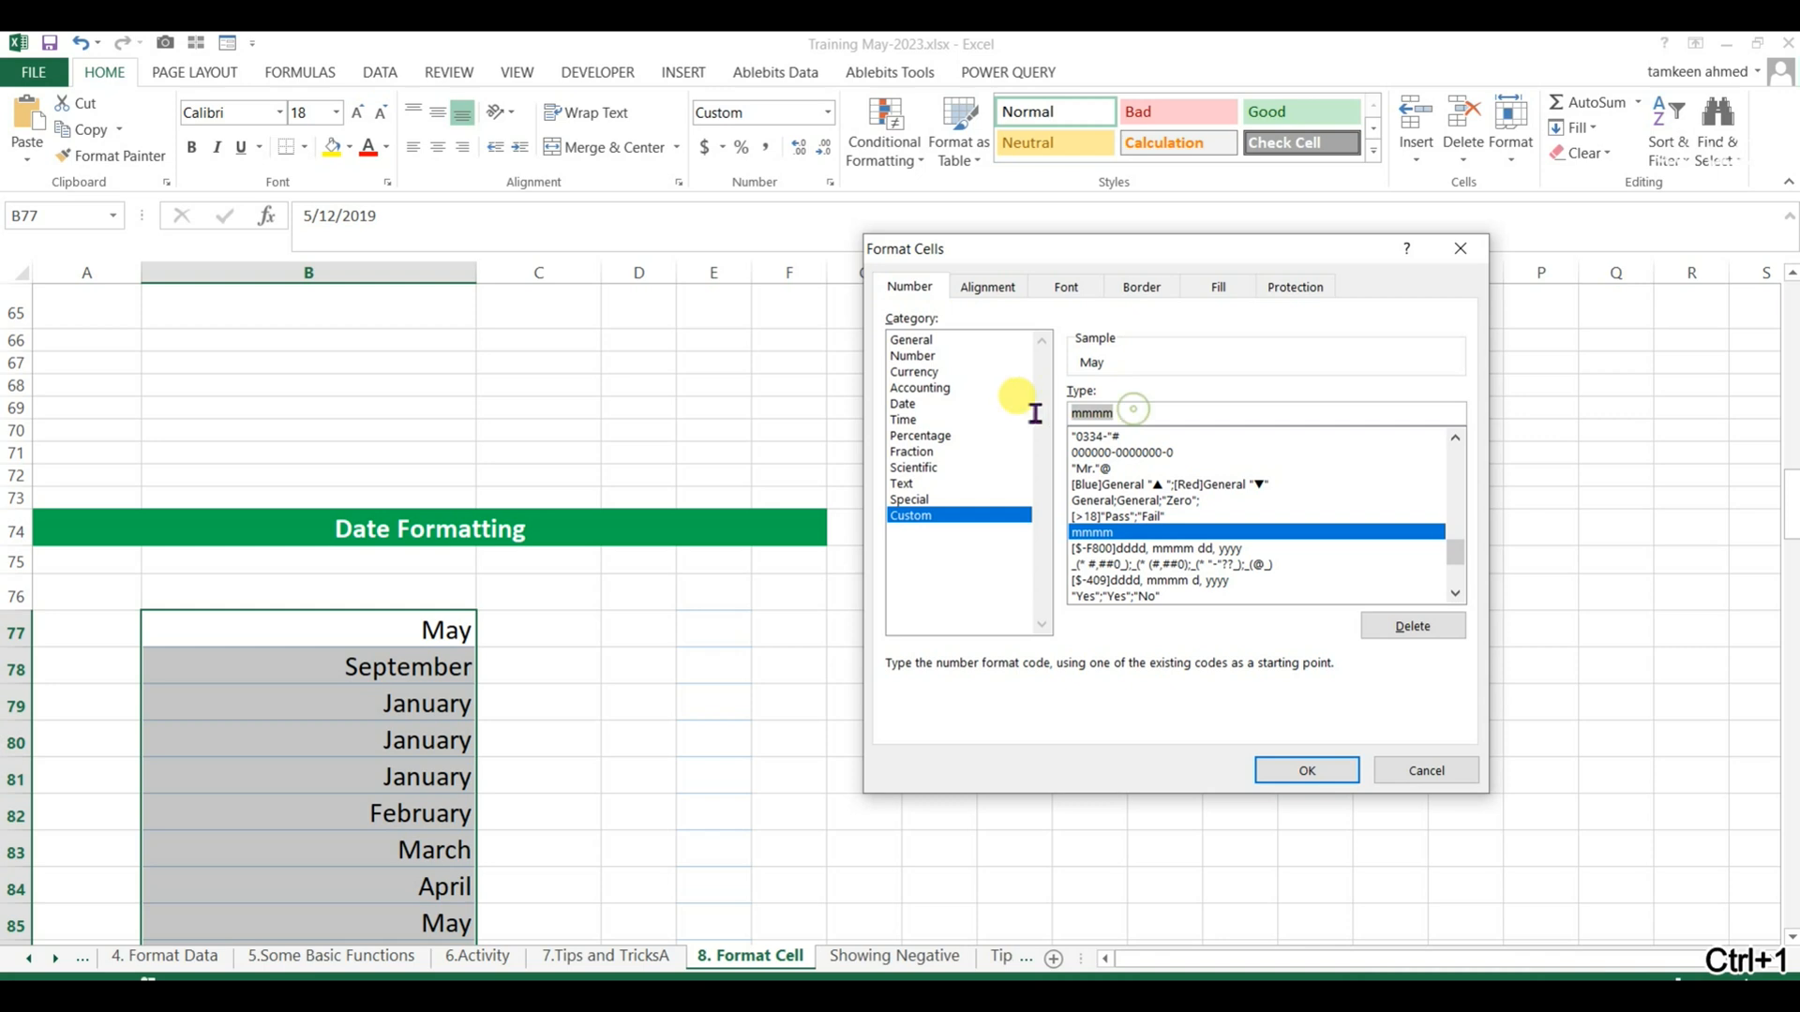
type("yy")
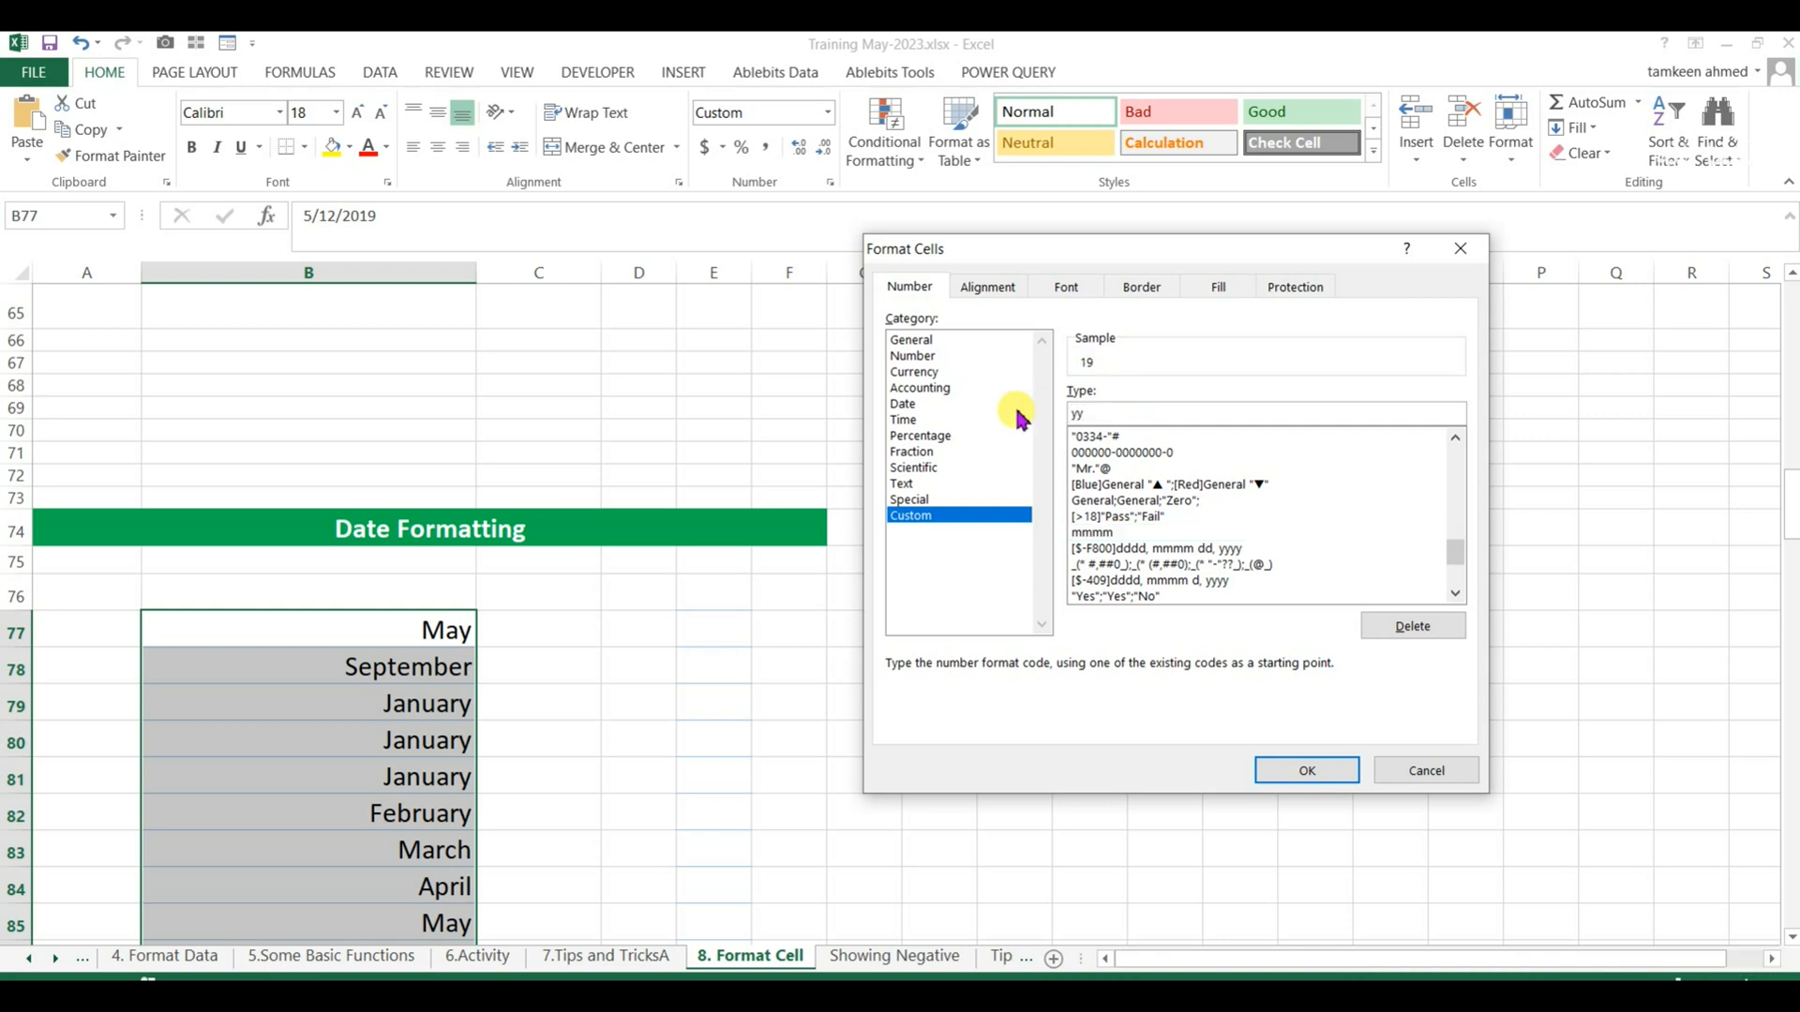
key("Return")
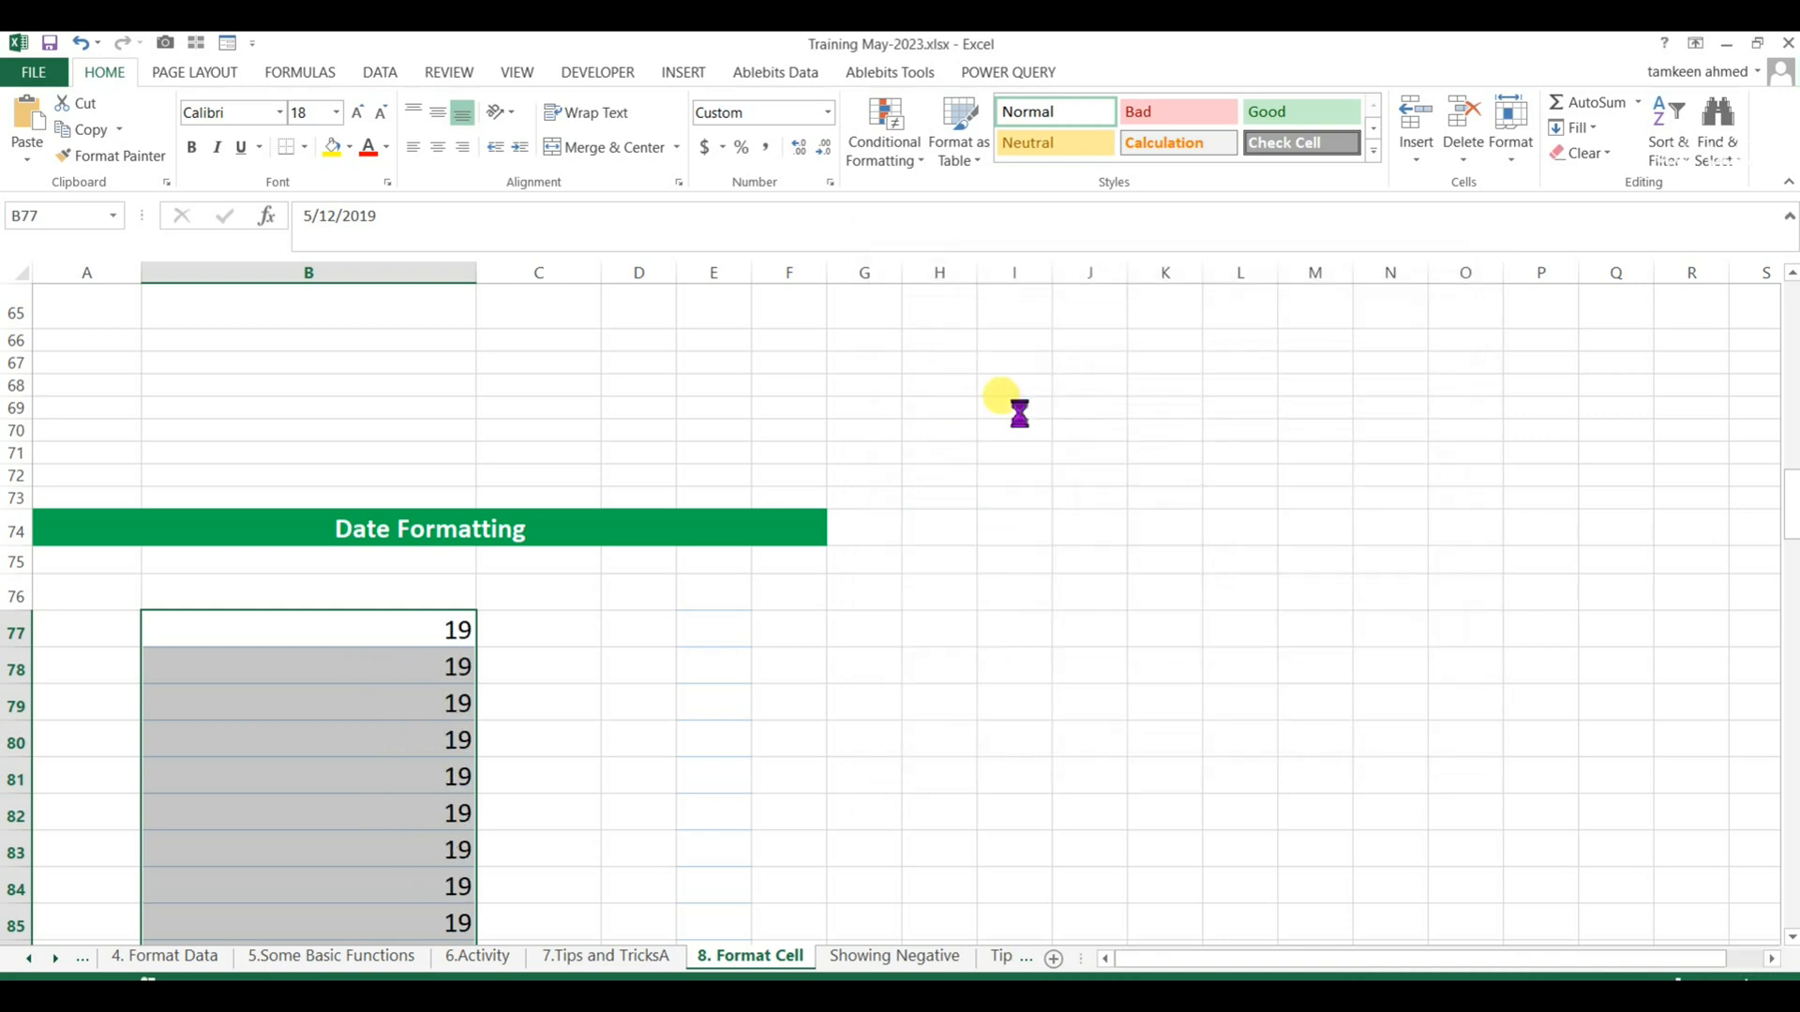
Change the custom format of the dates in B77:B92 to dd, and recheck the format settings without changes.
key("ctrl+1")
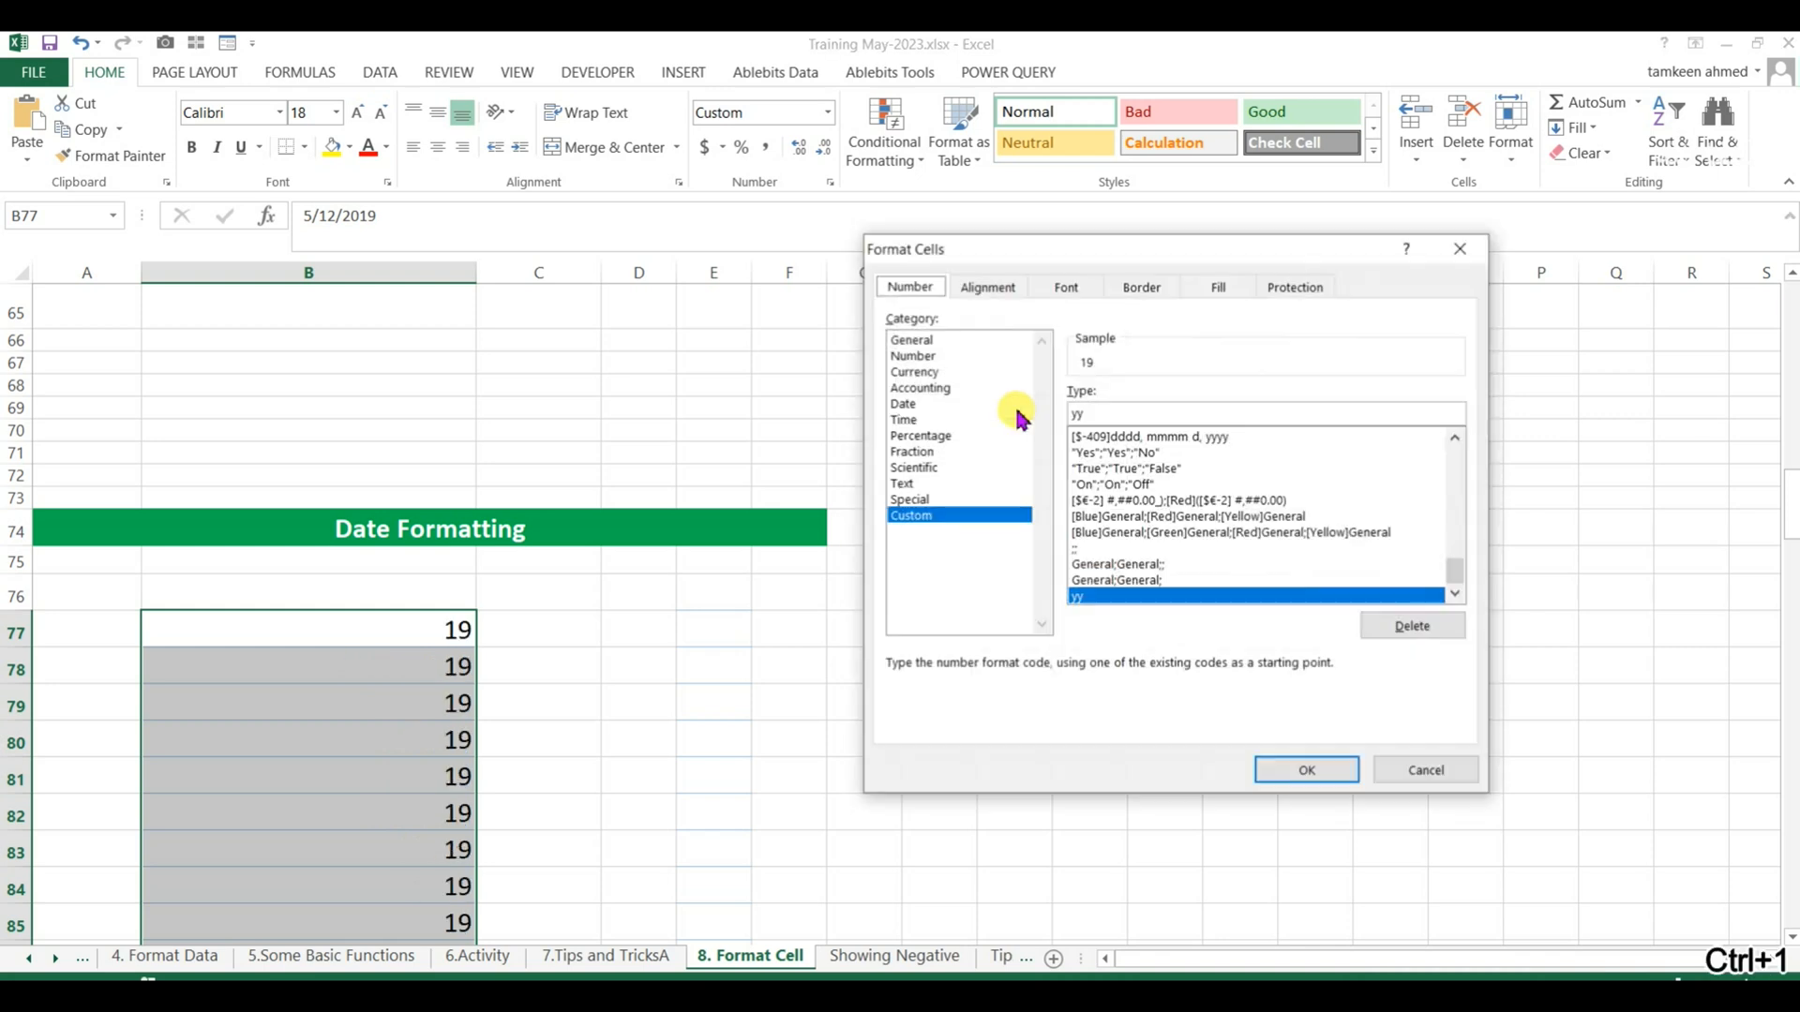
double_click(1076, 413)
type("dd")
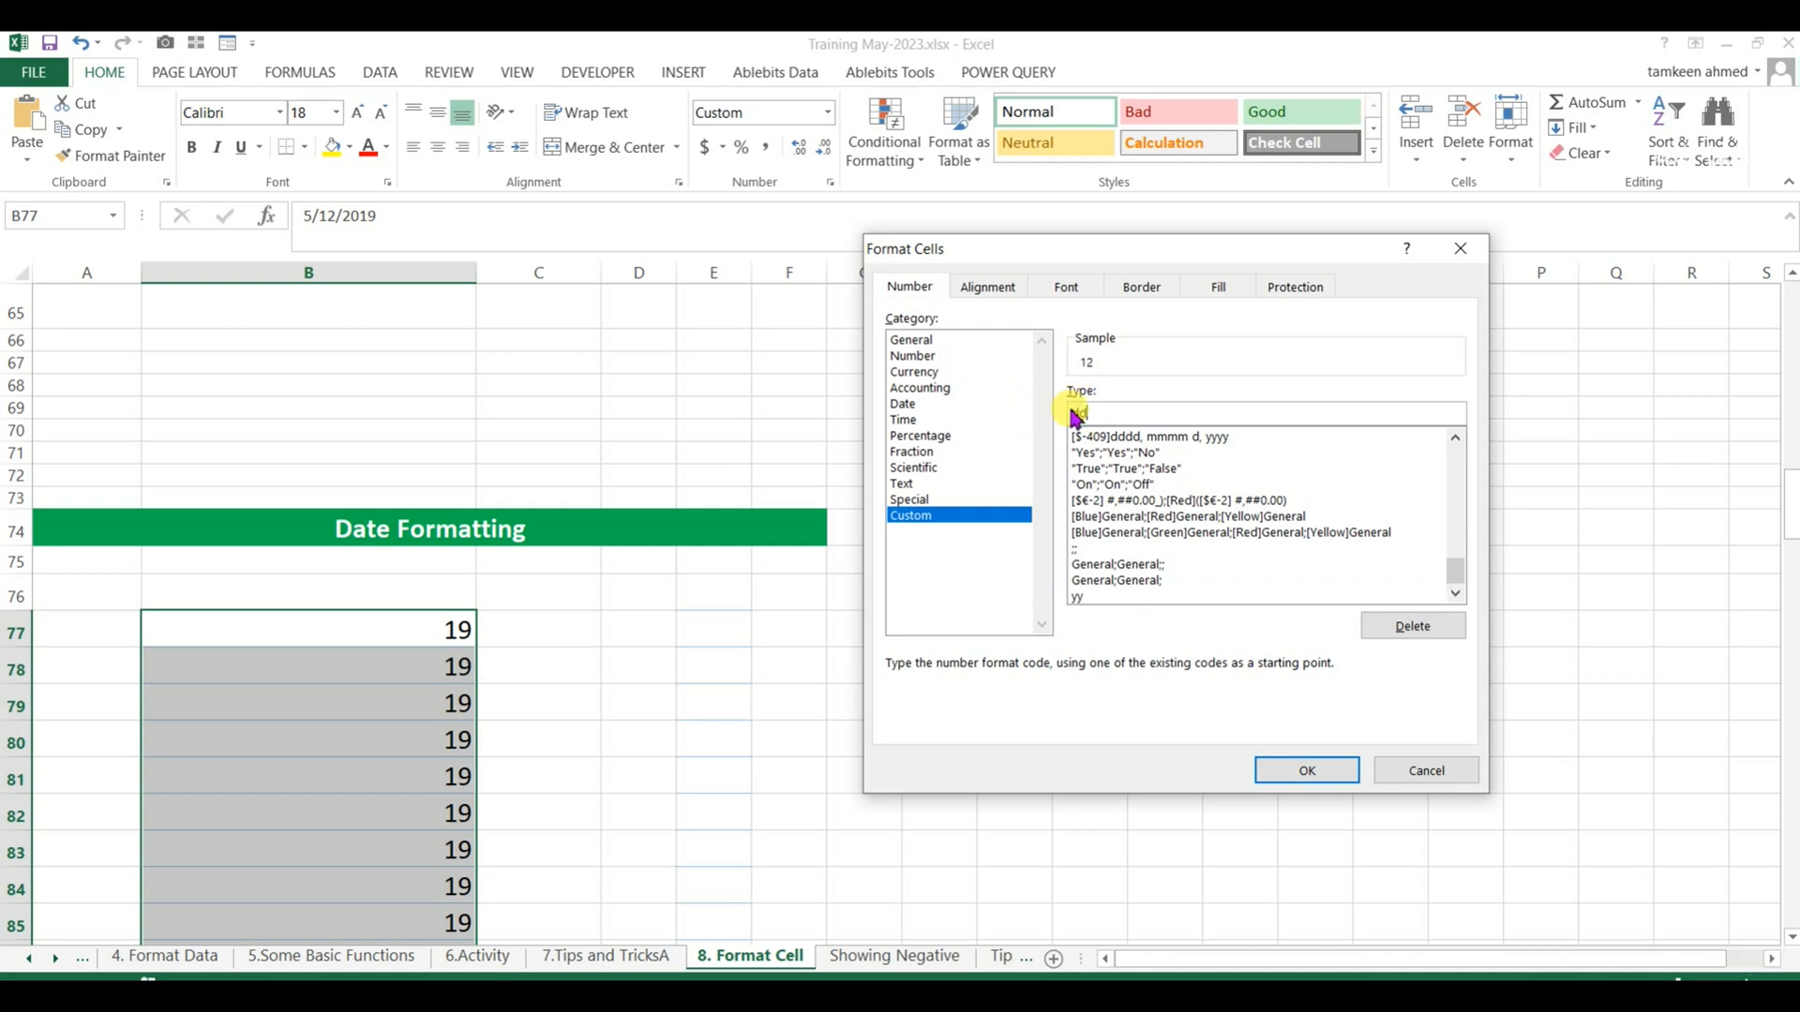
key("Return")
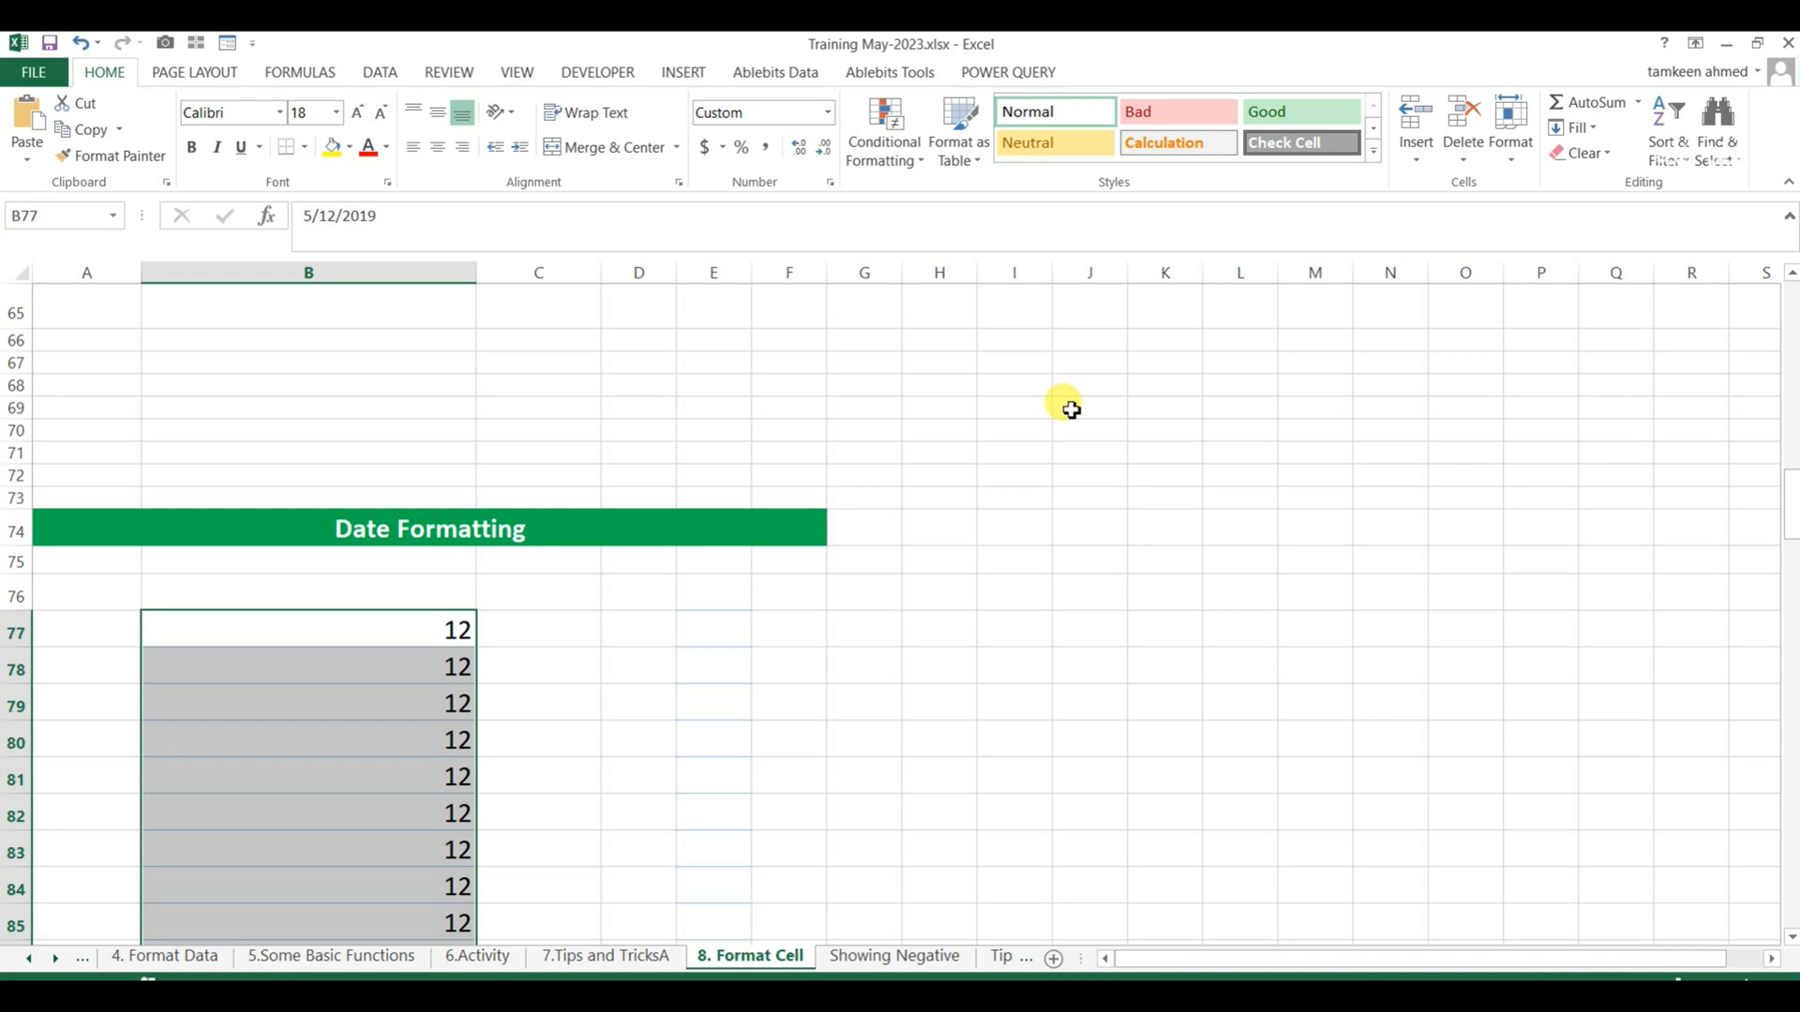
key("ctrl+1")
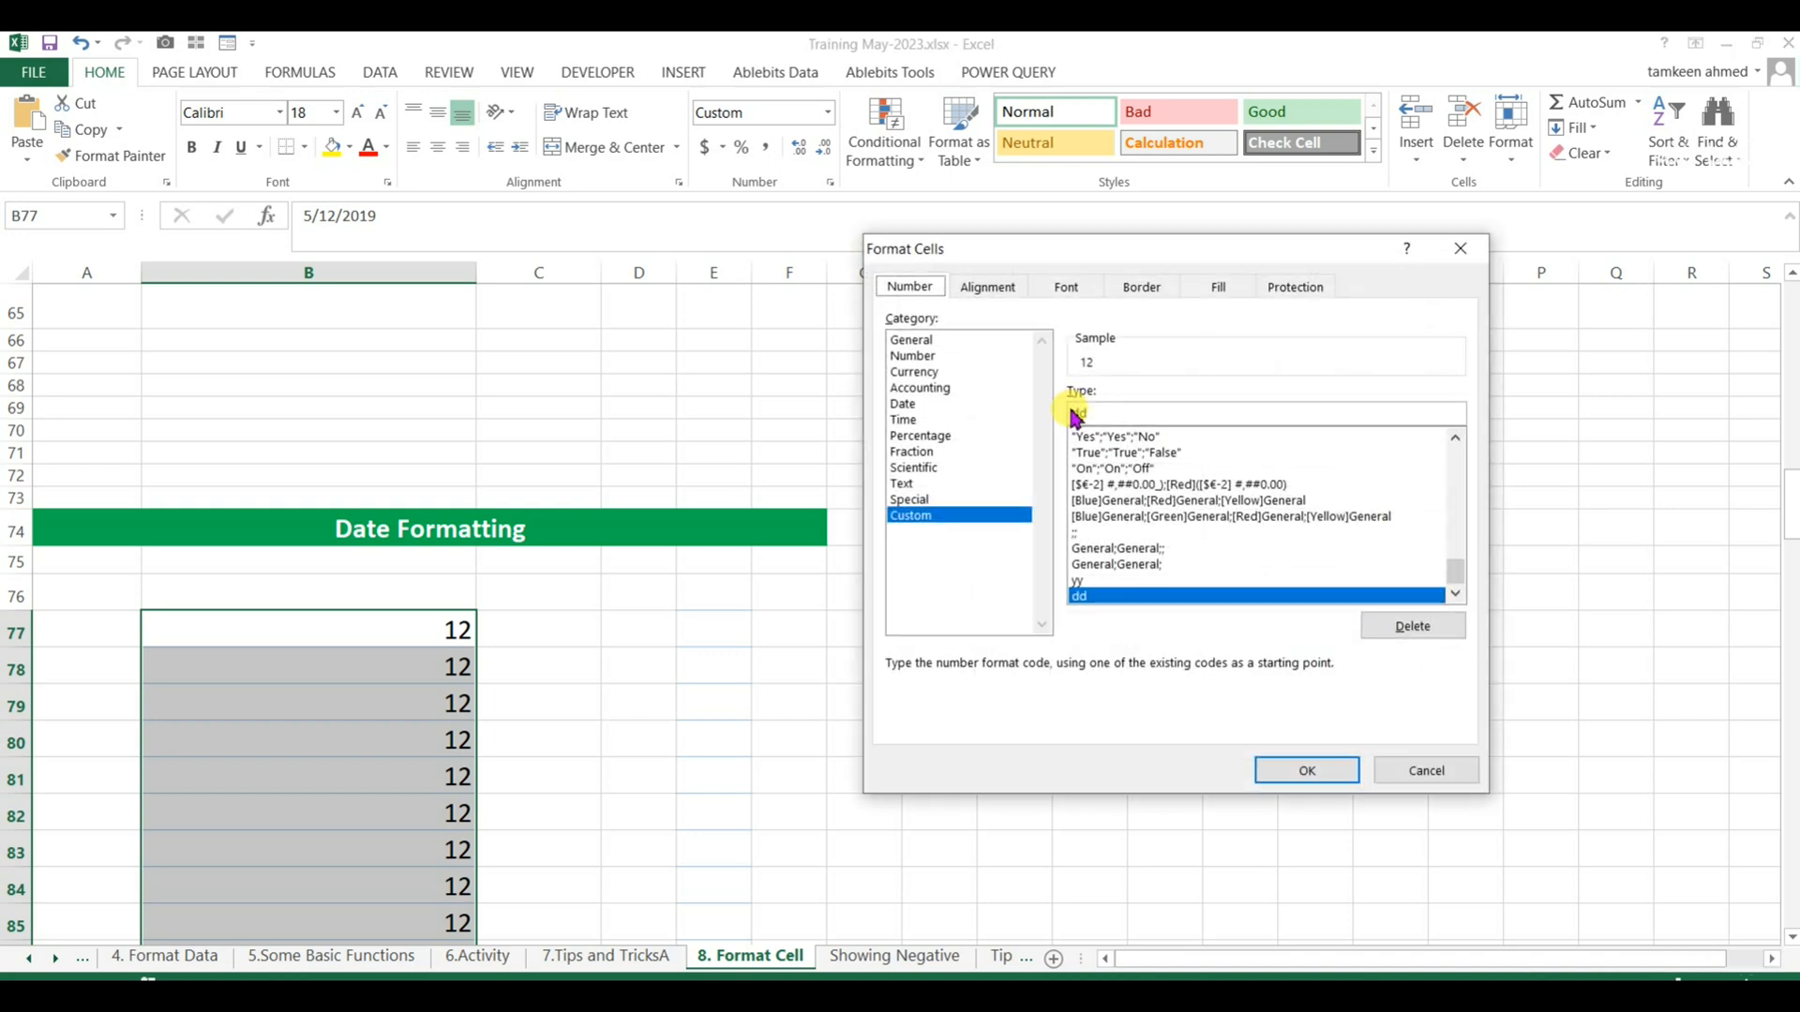
left_click(1444, 773)
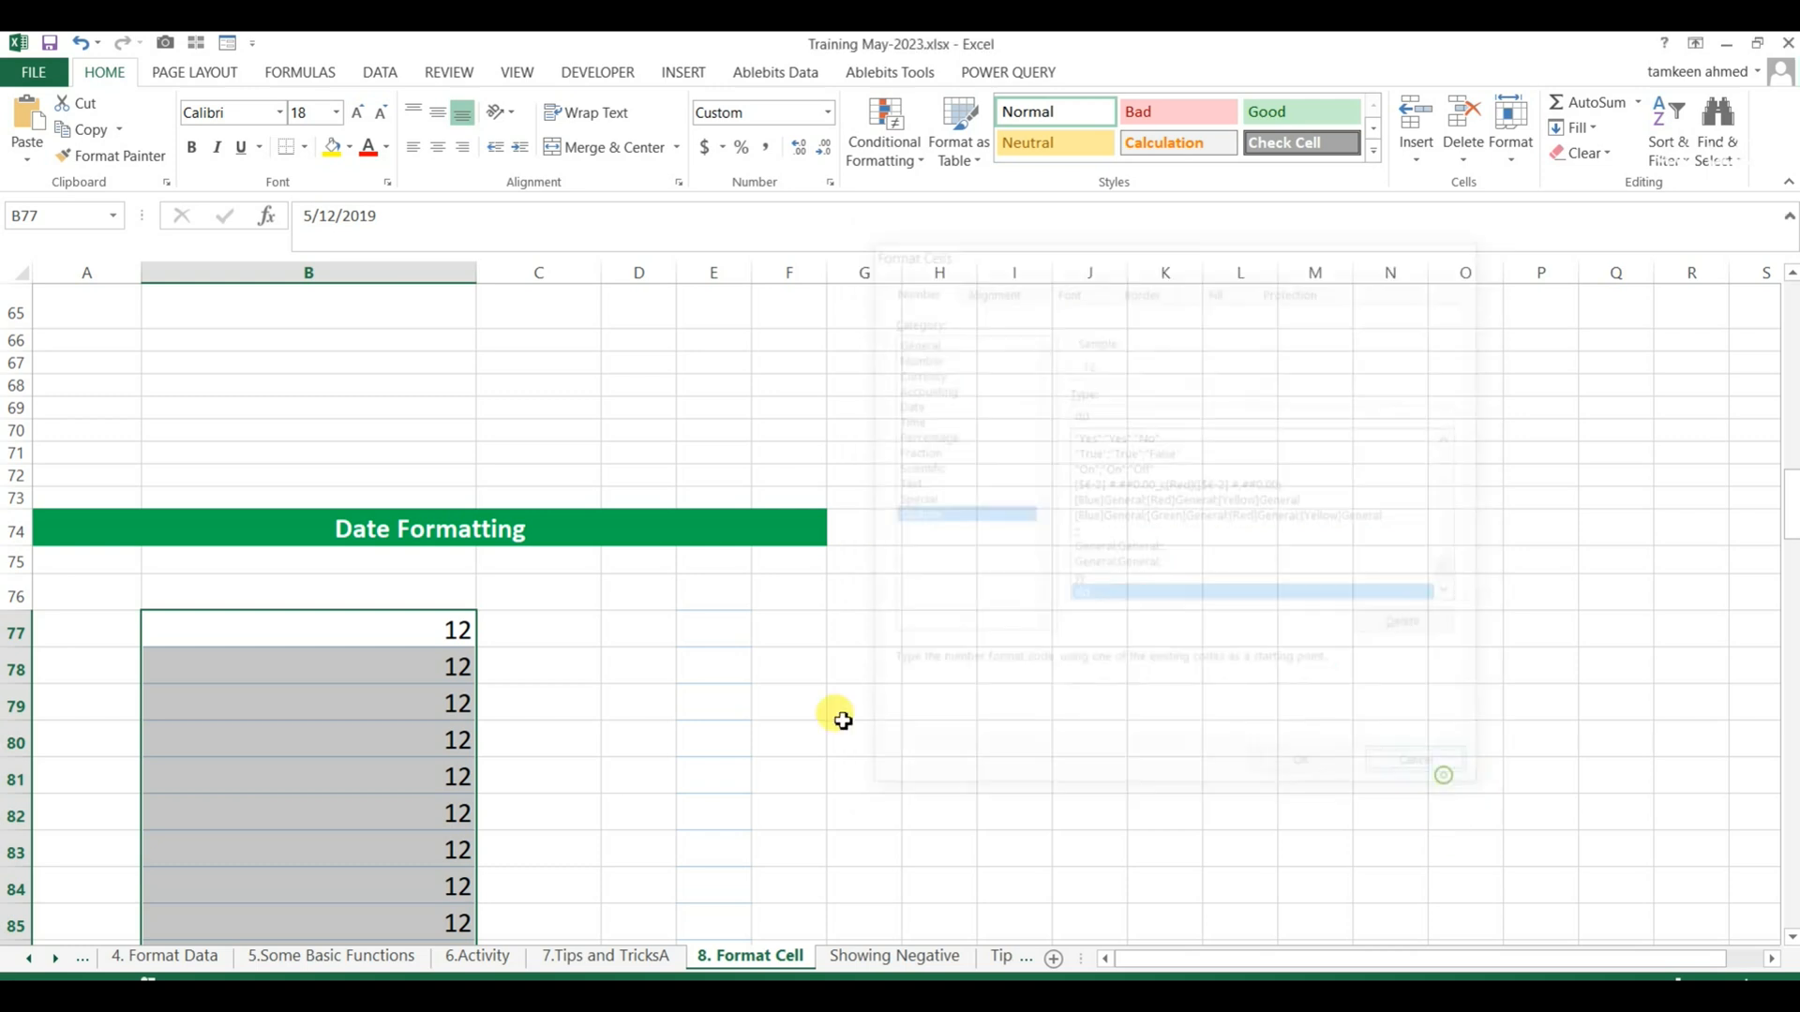
Add borders around every cell in the empty range C97:C107 below the dates.
left_click(843, 721)
scroll(622, 567, "up", 3)
scroll(755, 626, "down", 5)
scroll(755, 626, "down", 6)
left_click_drag(542, 530, 539, 761)
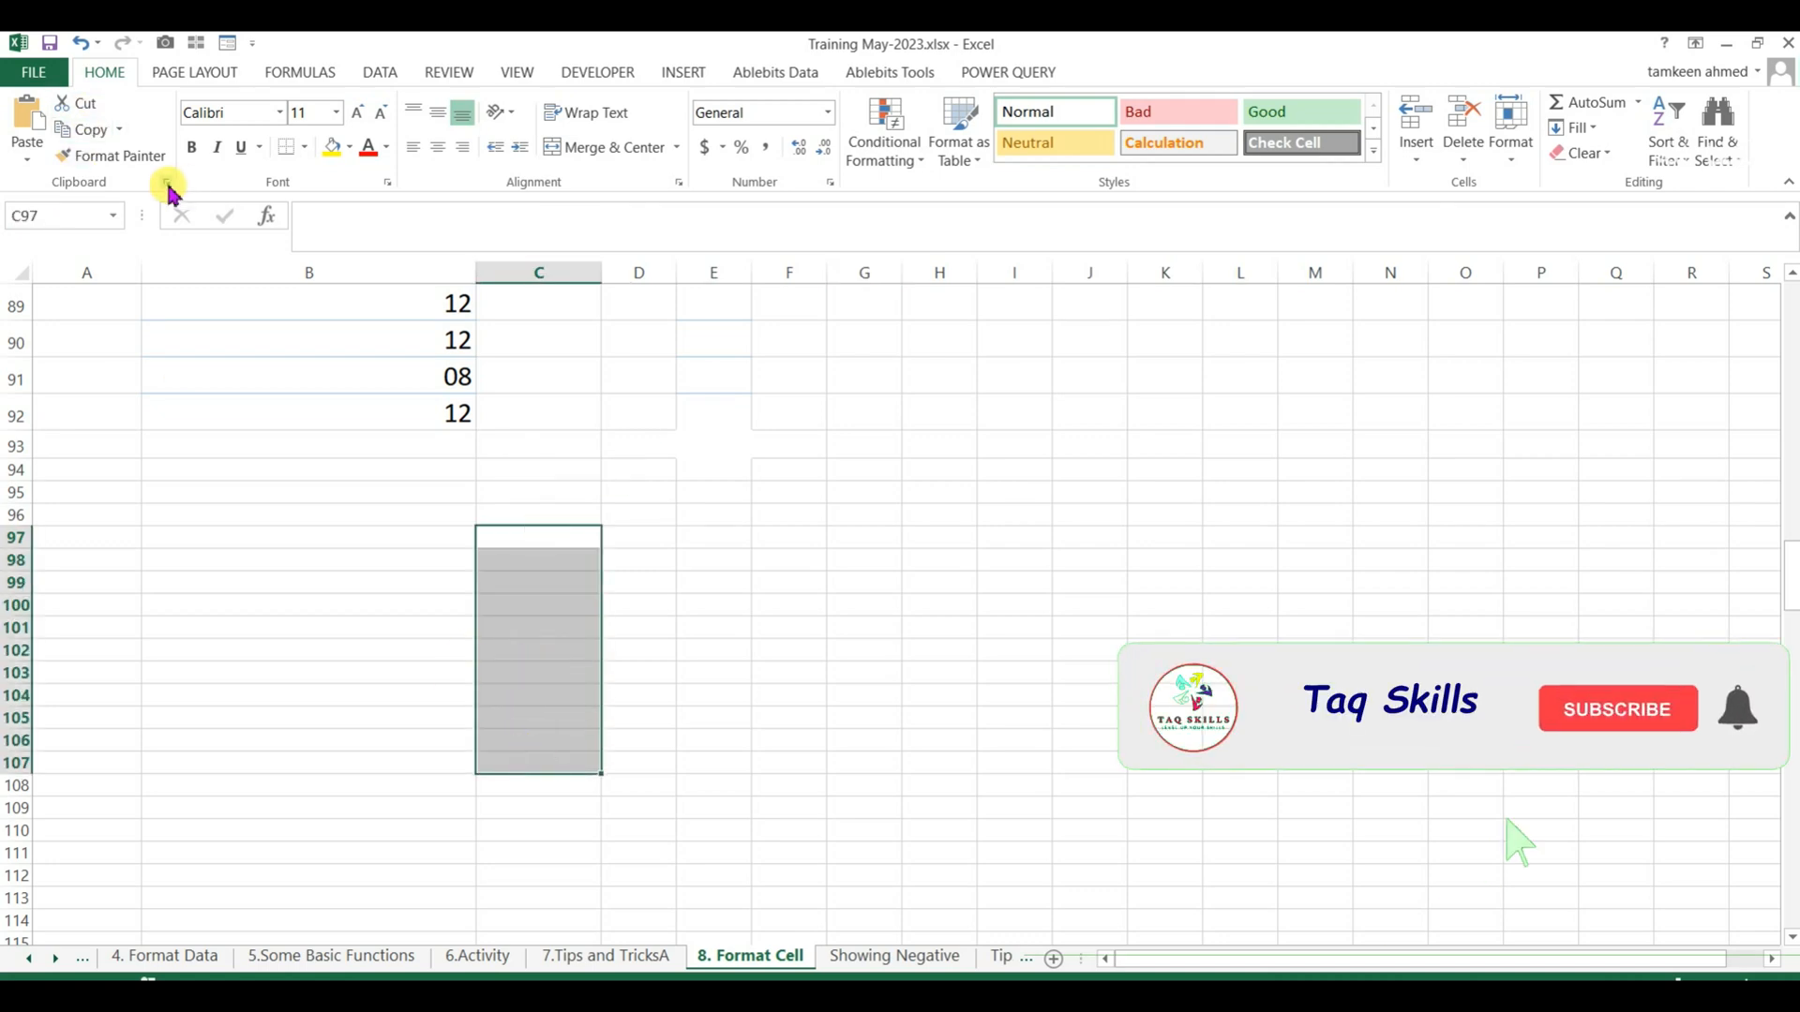
left_click(306, 148)
left_click(315, 343)
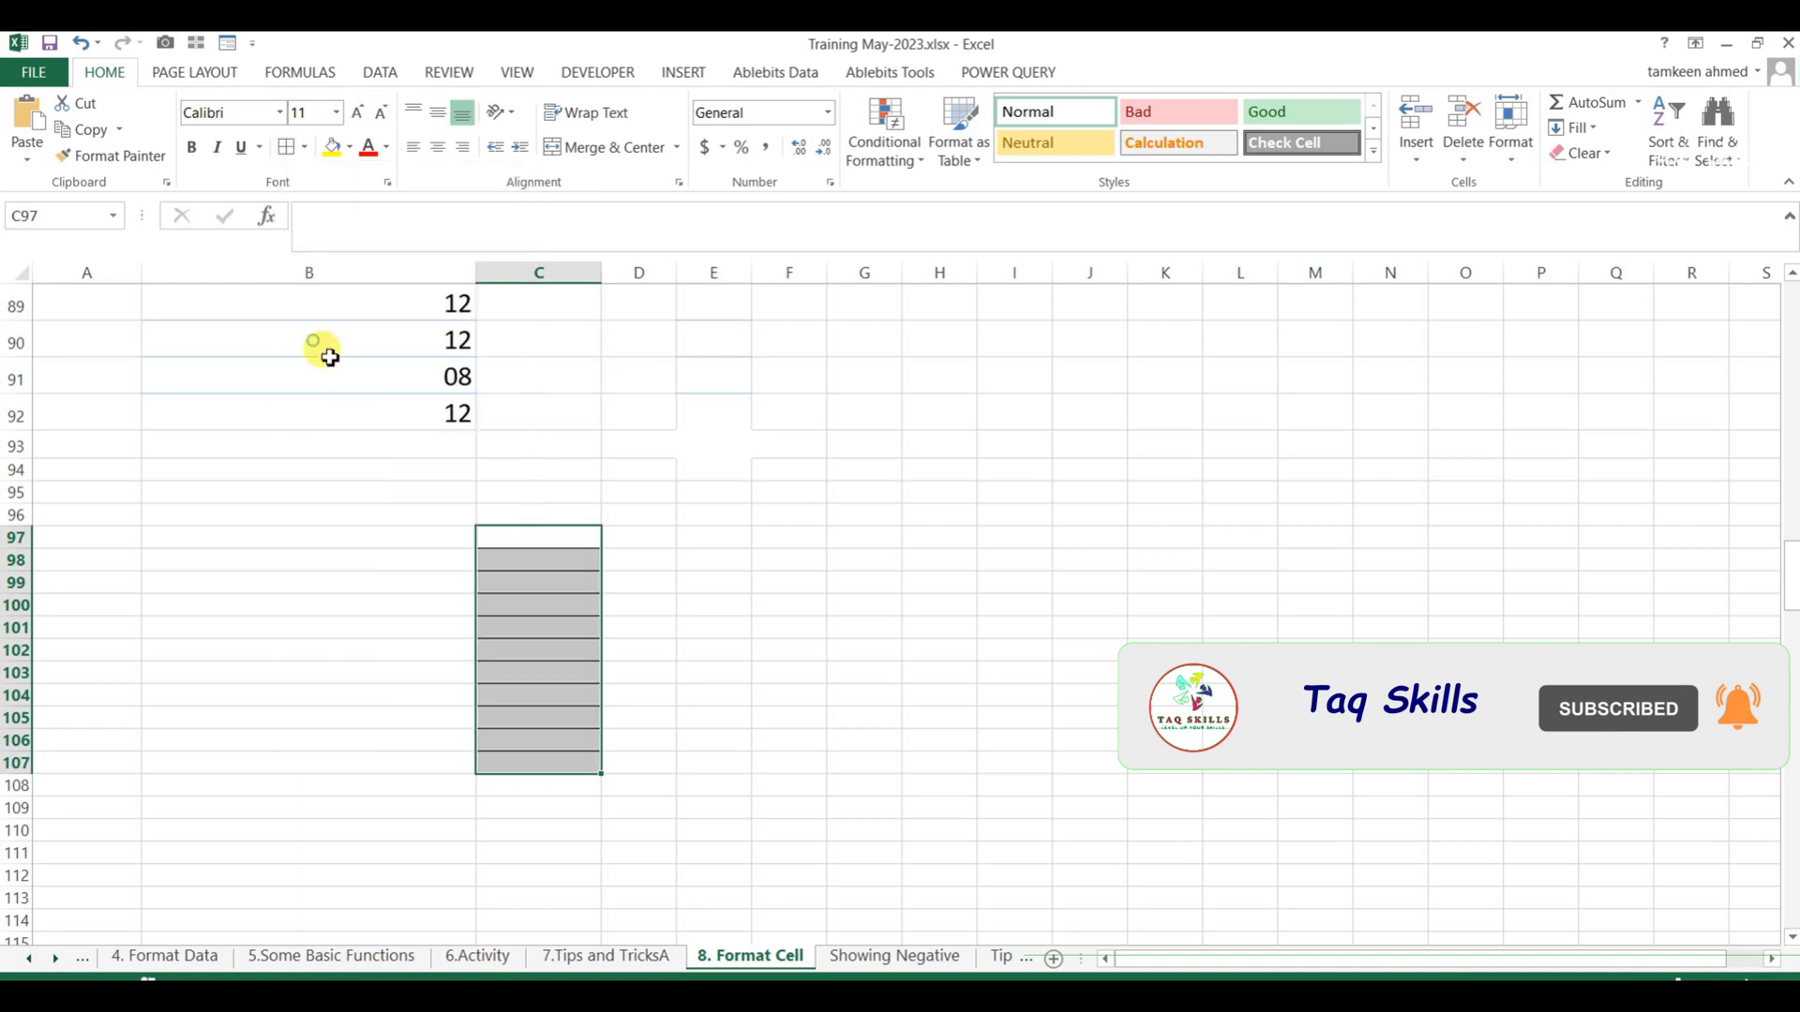
Enter a sample phone number with a manually written hyphen in C97.
left_click(534, 534)
scroll(539, 539, "up", 3)
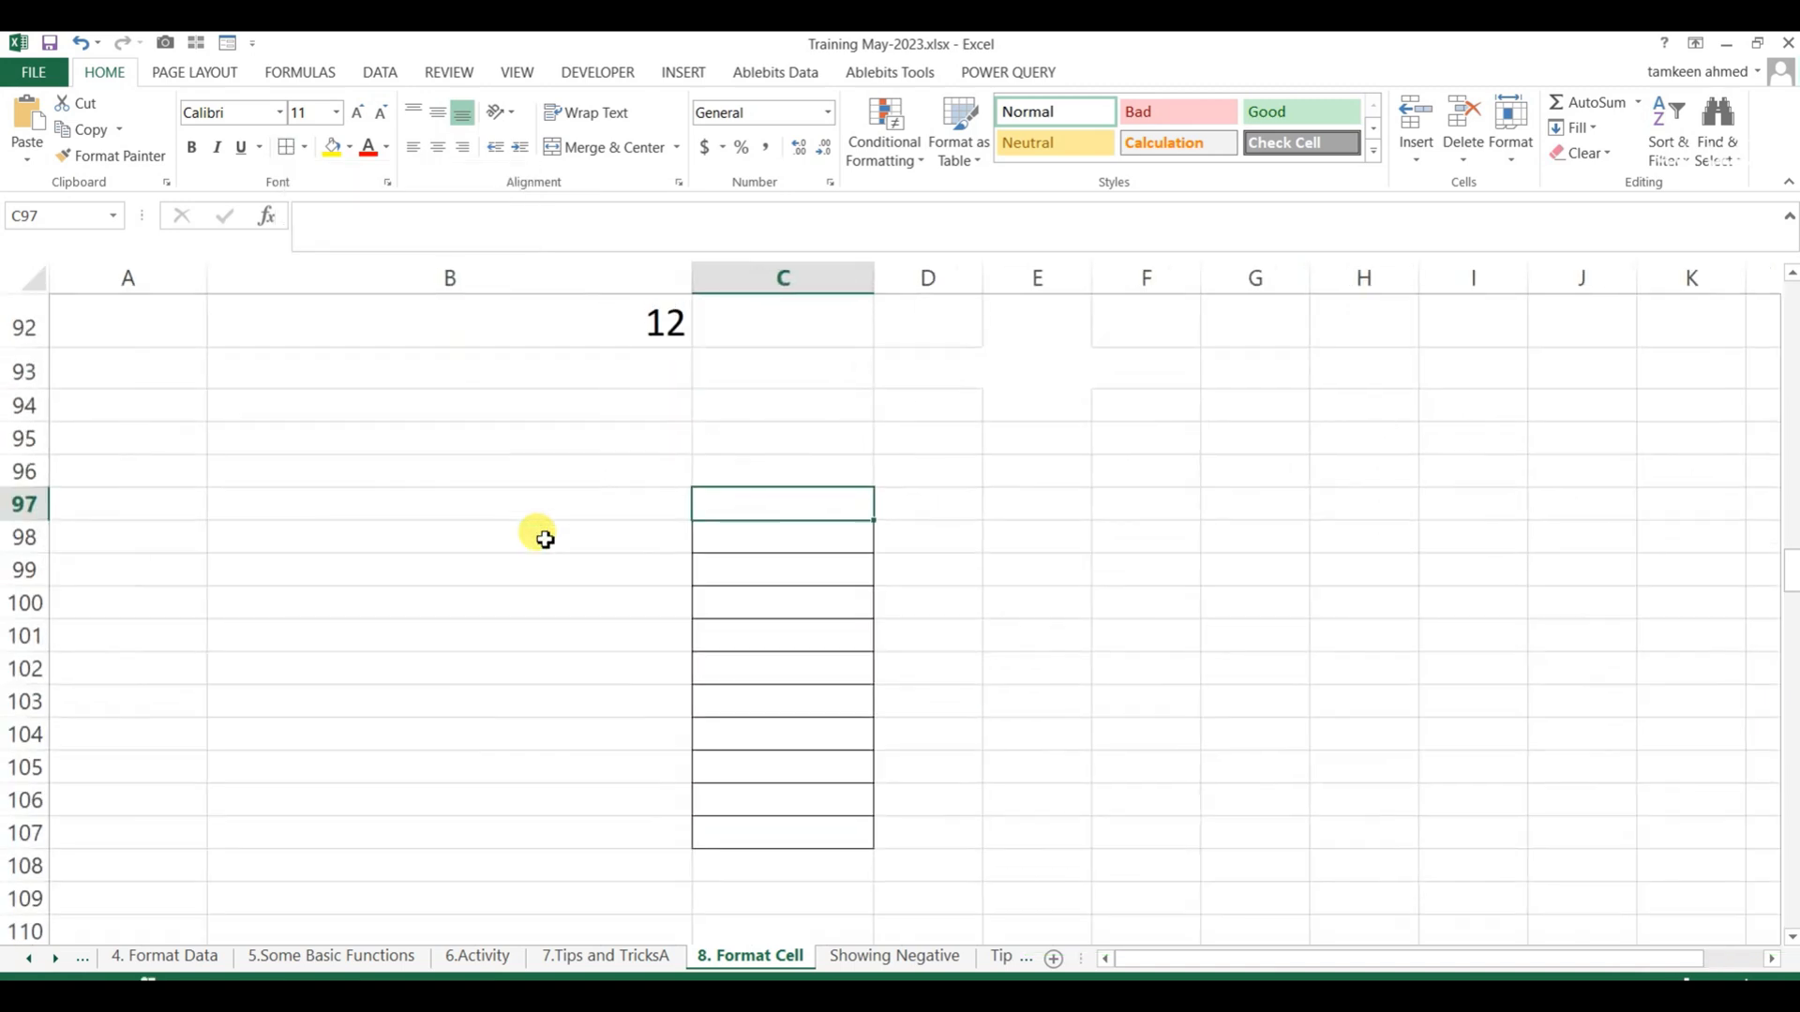
left_click(807, 489)
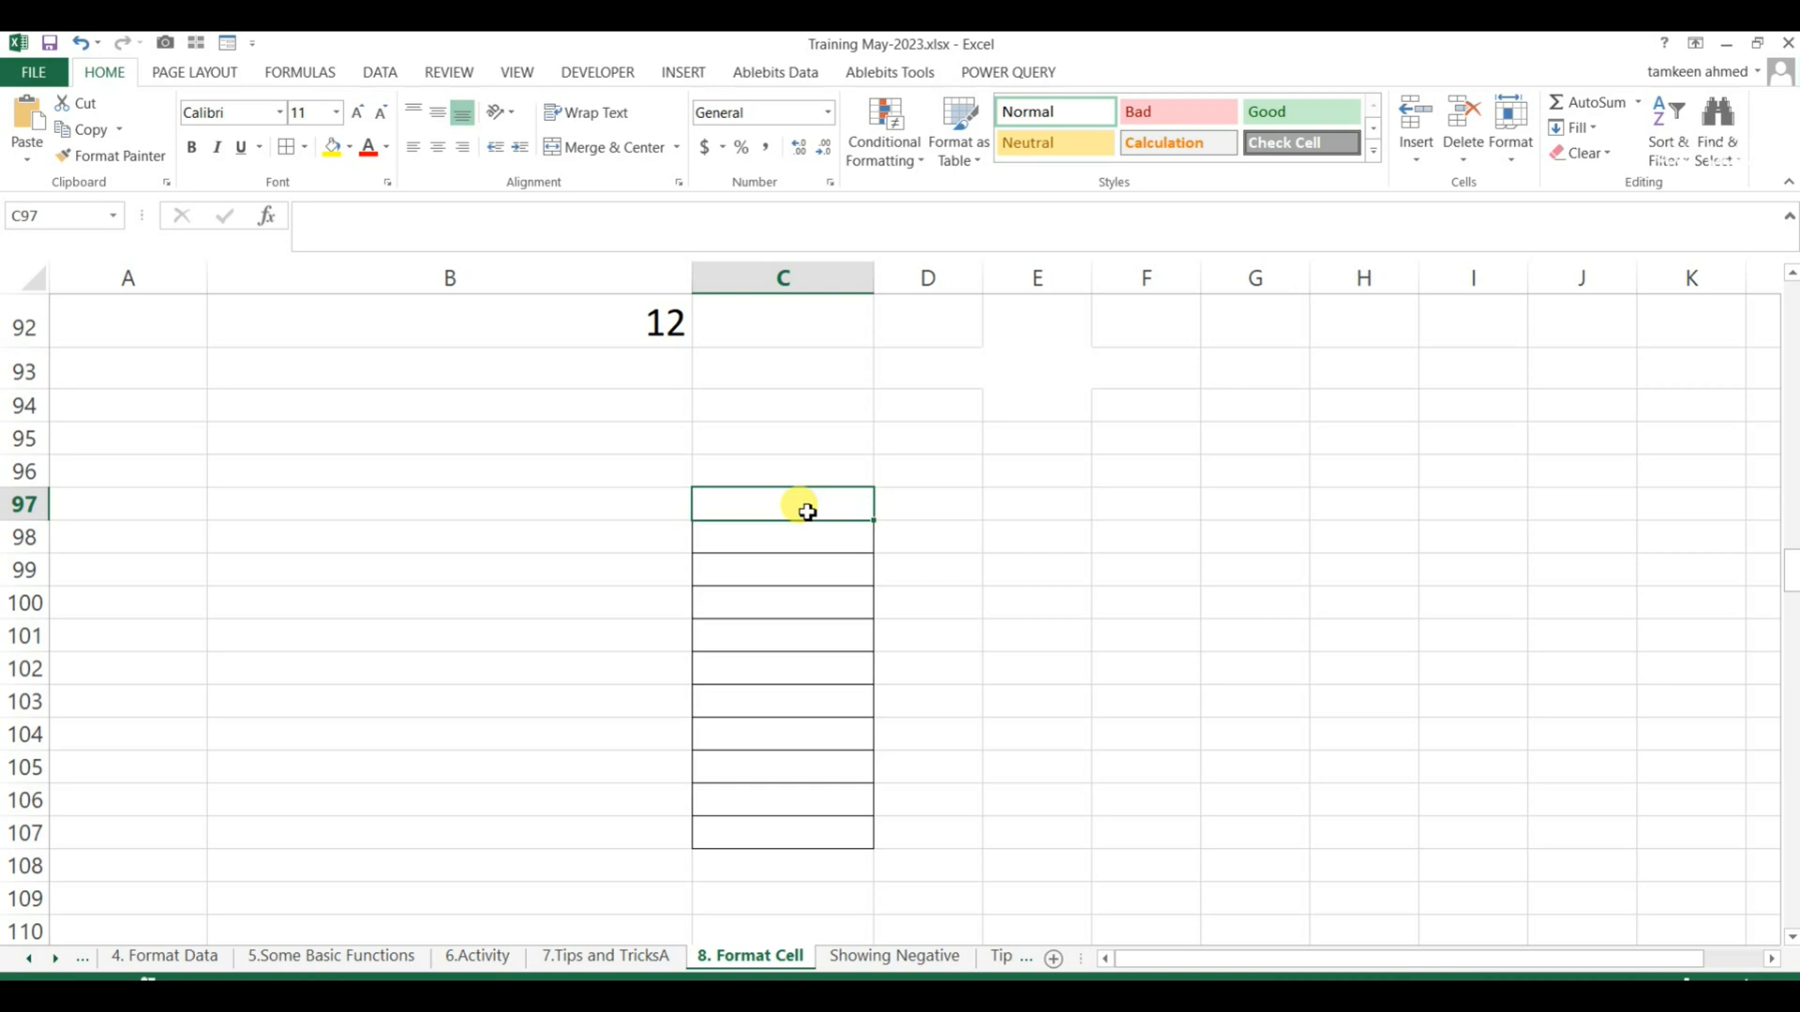
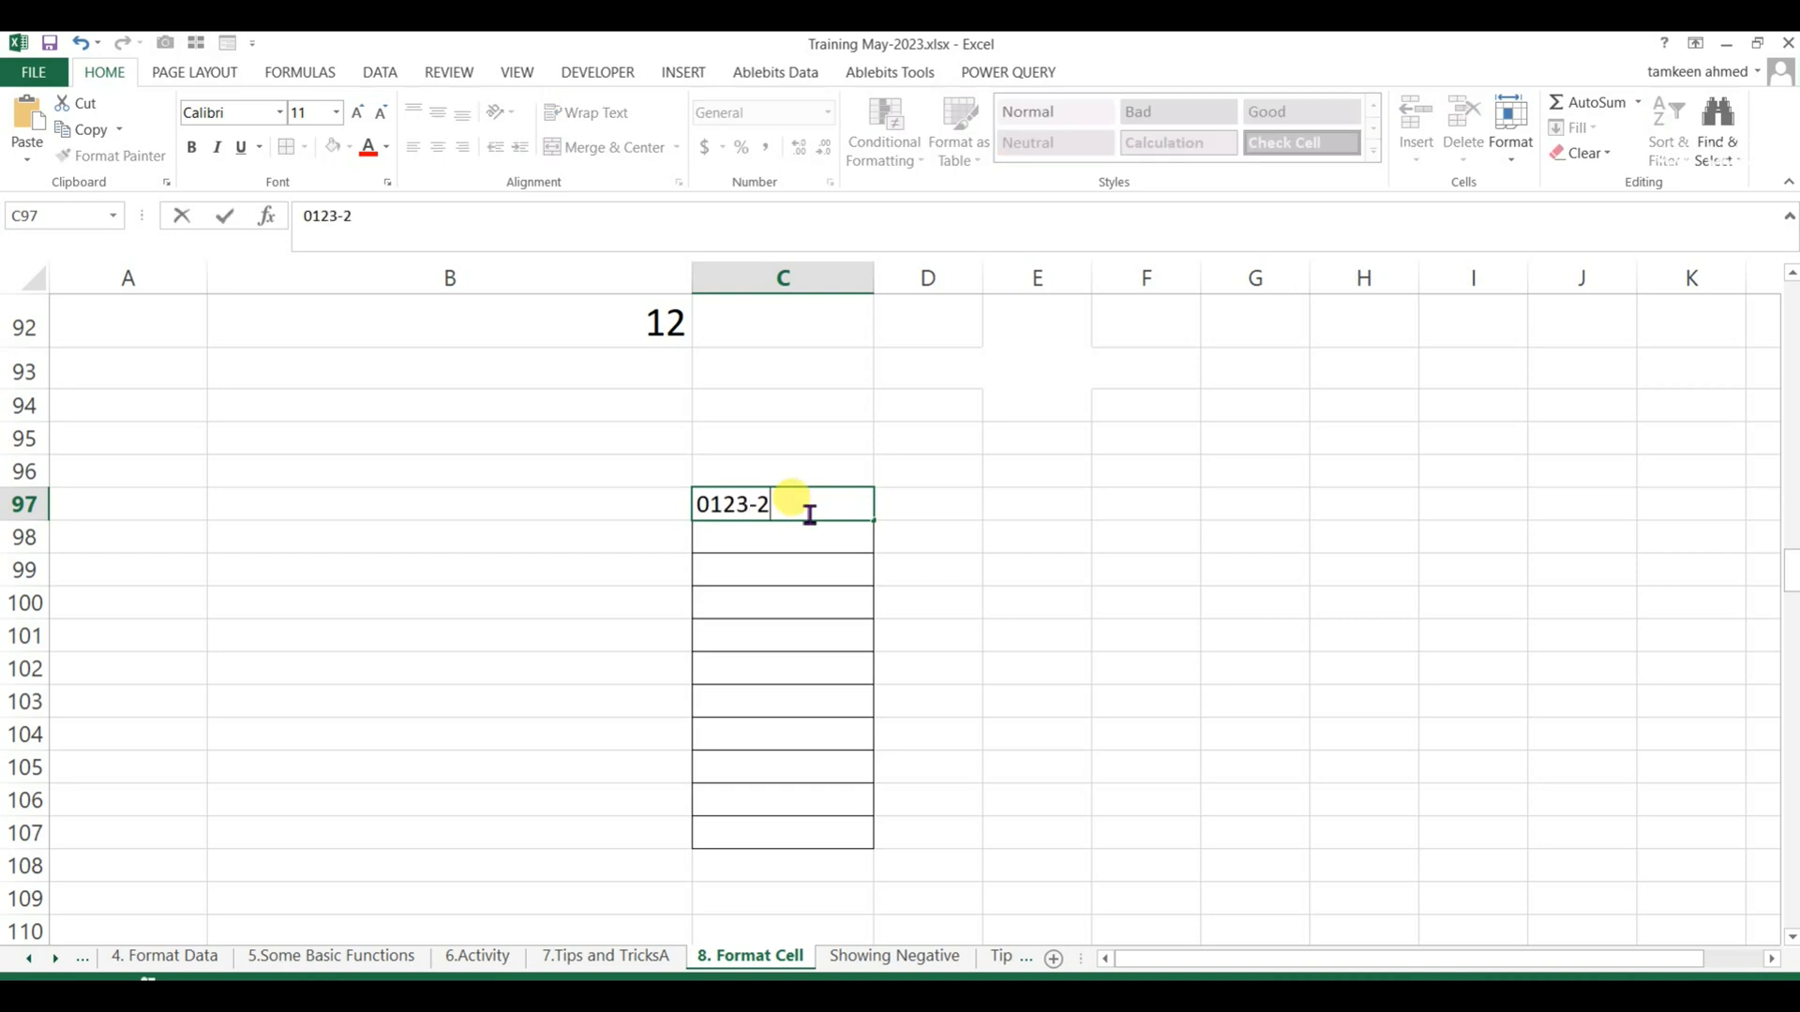
key("Return")
key("Up")
key("Up")
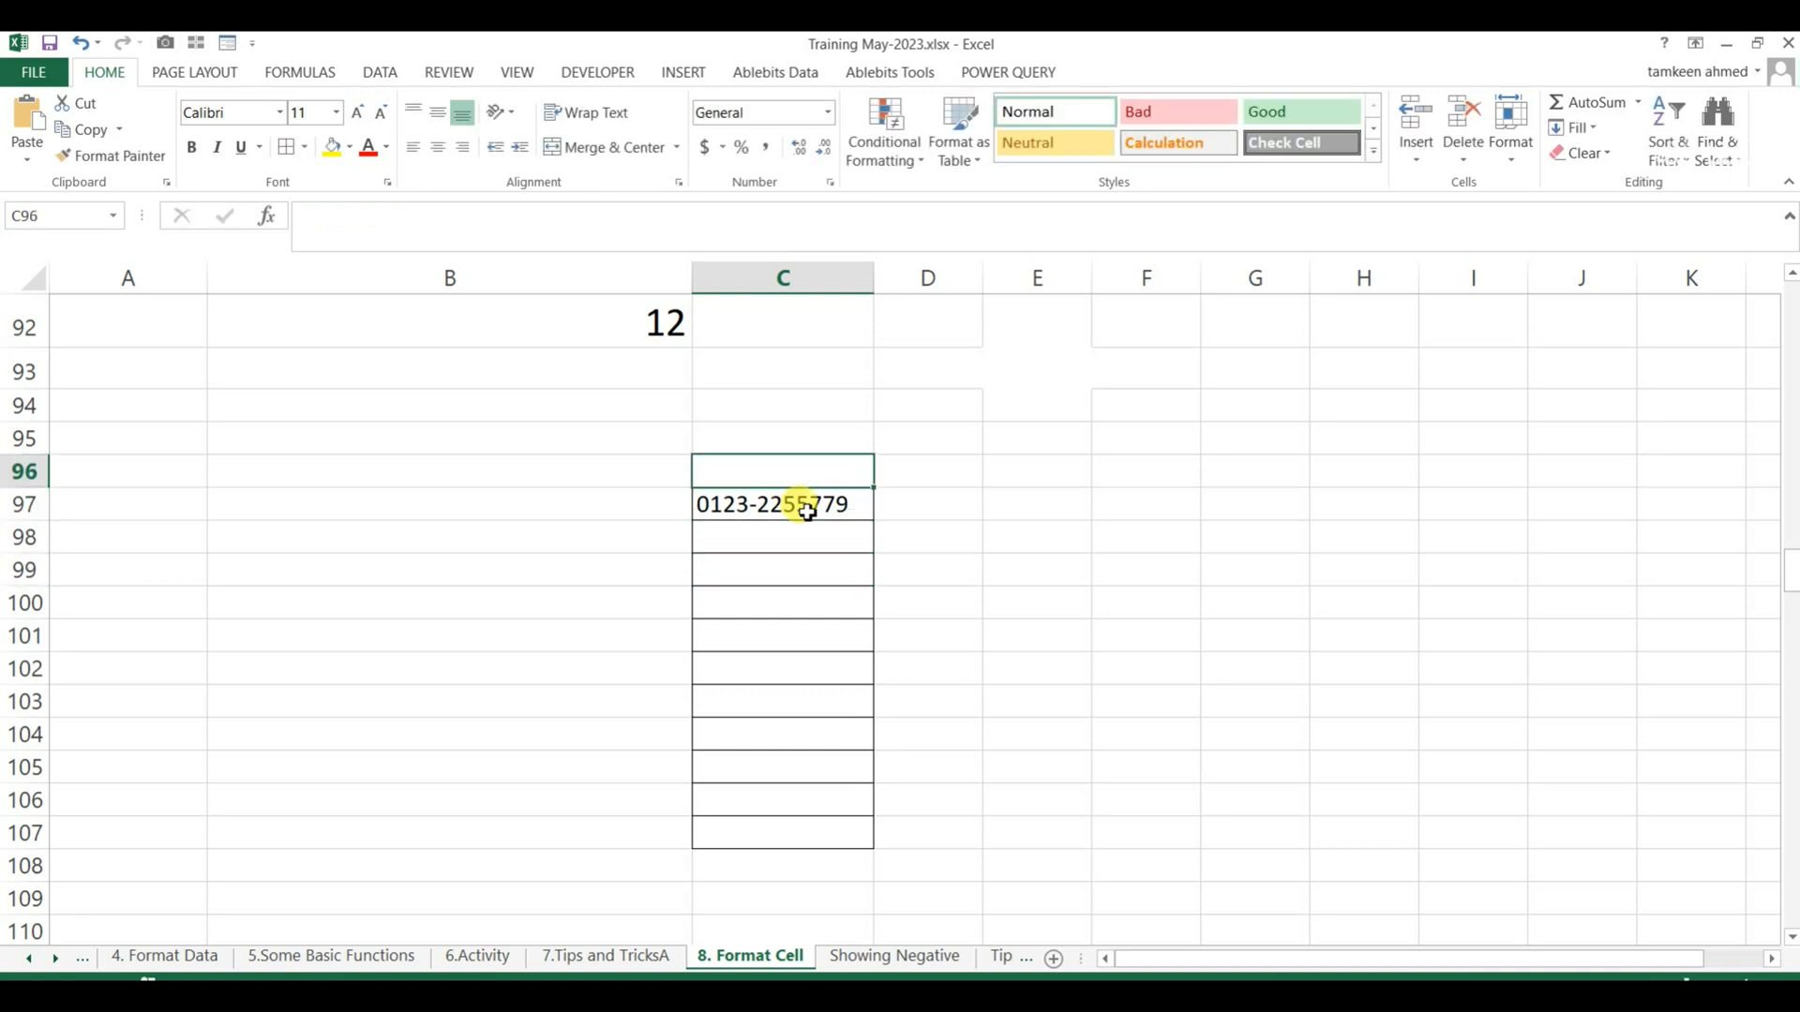
Enter the hyphenated sample numbers 225-3325-22 in B97 and 225-23 in B98.
key("Down")
key("Left")
type("2")
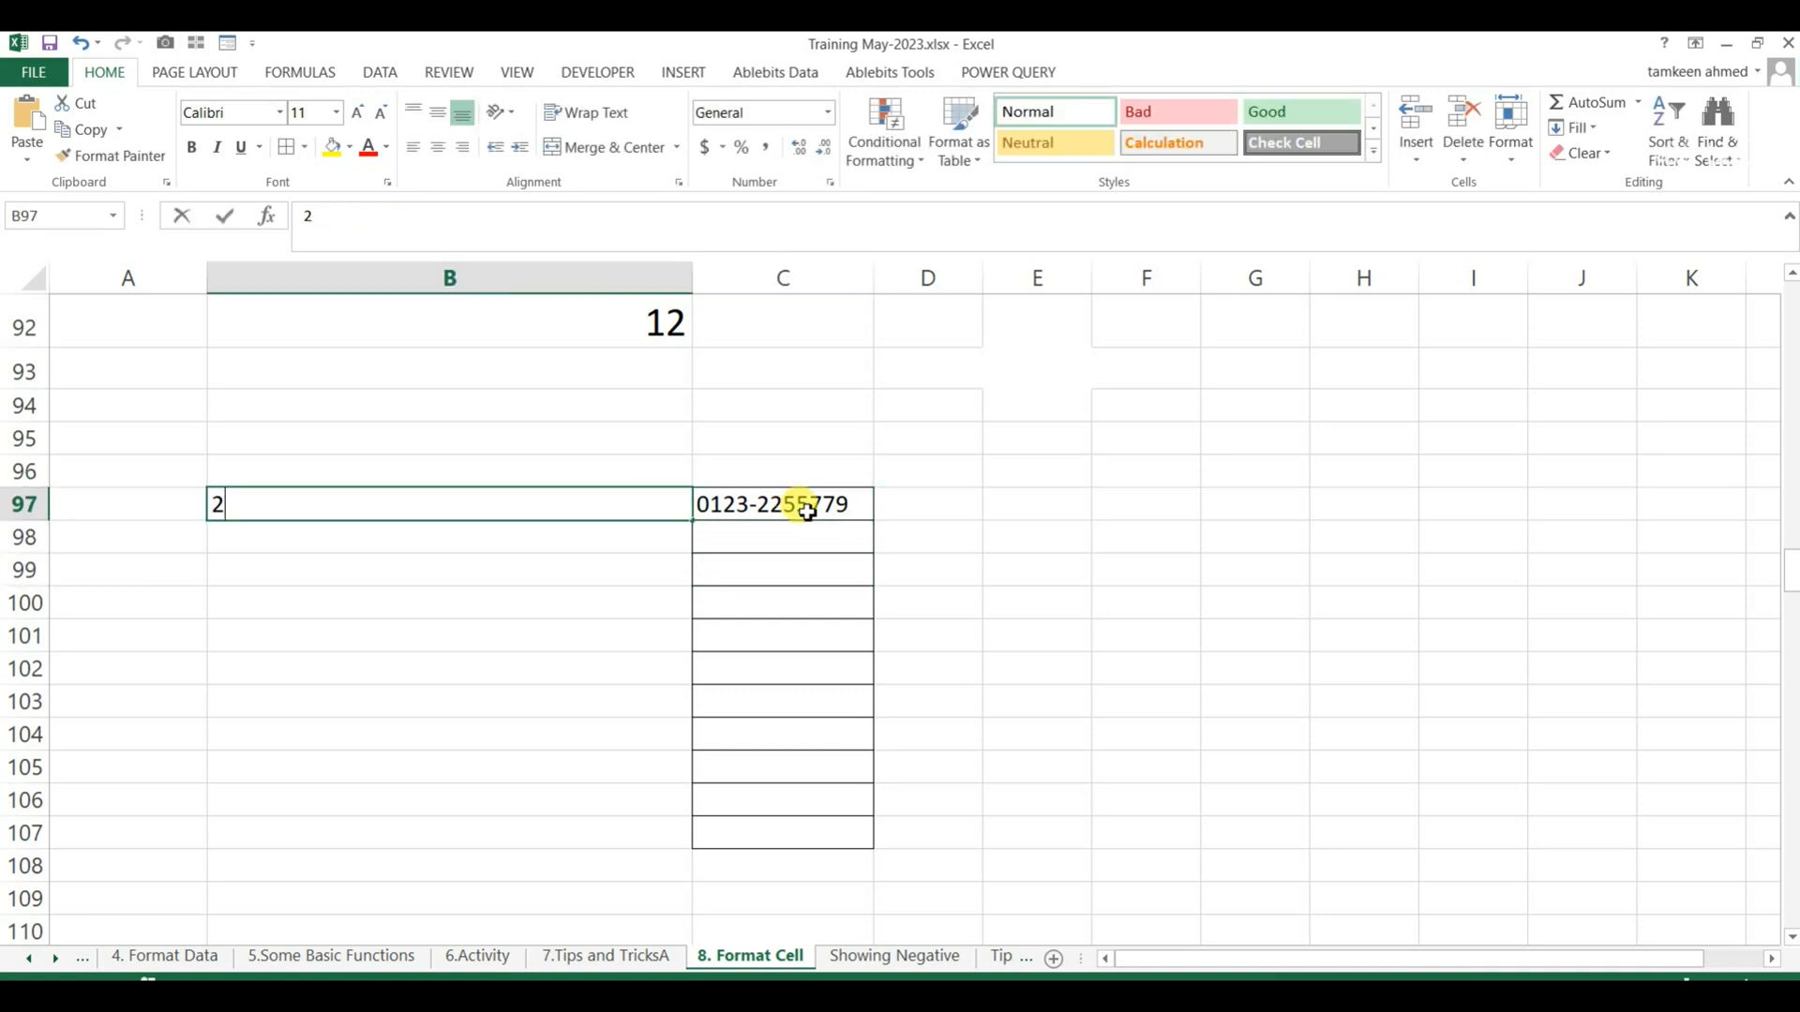
type("25-3325-22")
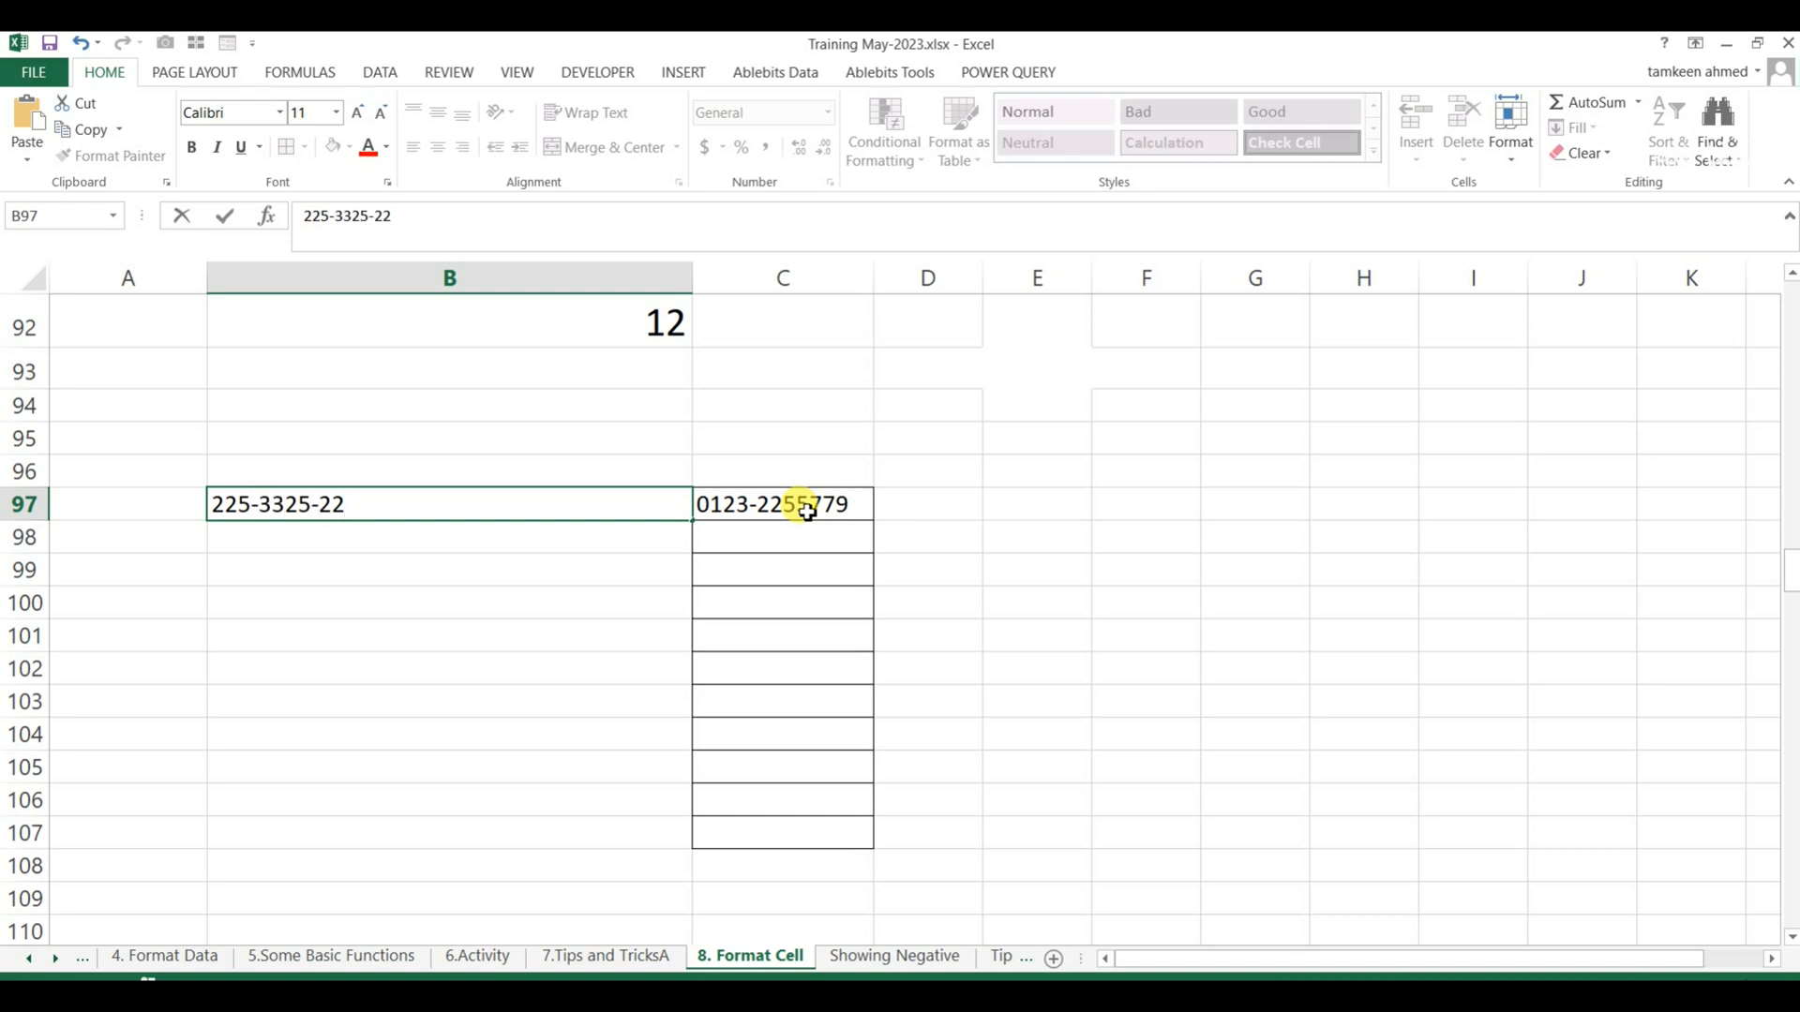
key("Return")
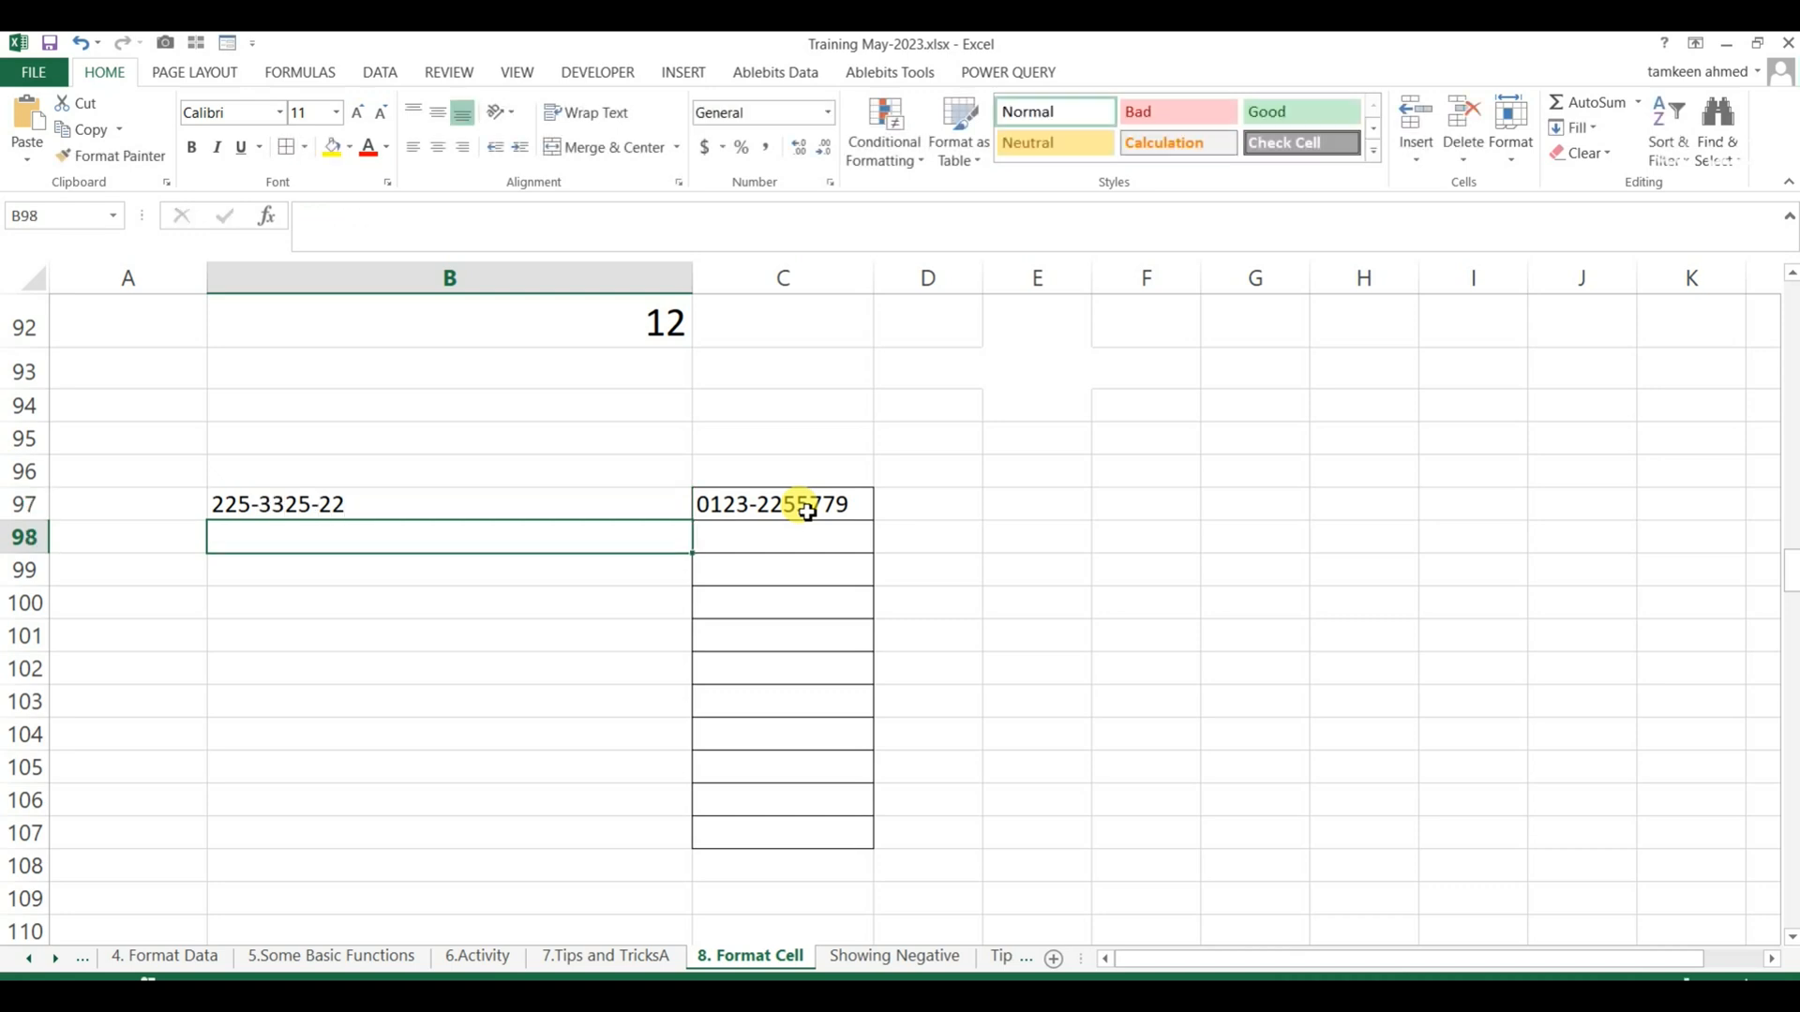
key("Up")
key("Down")
type("225-23")
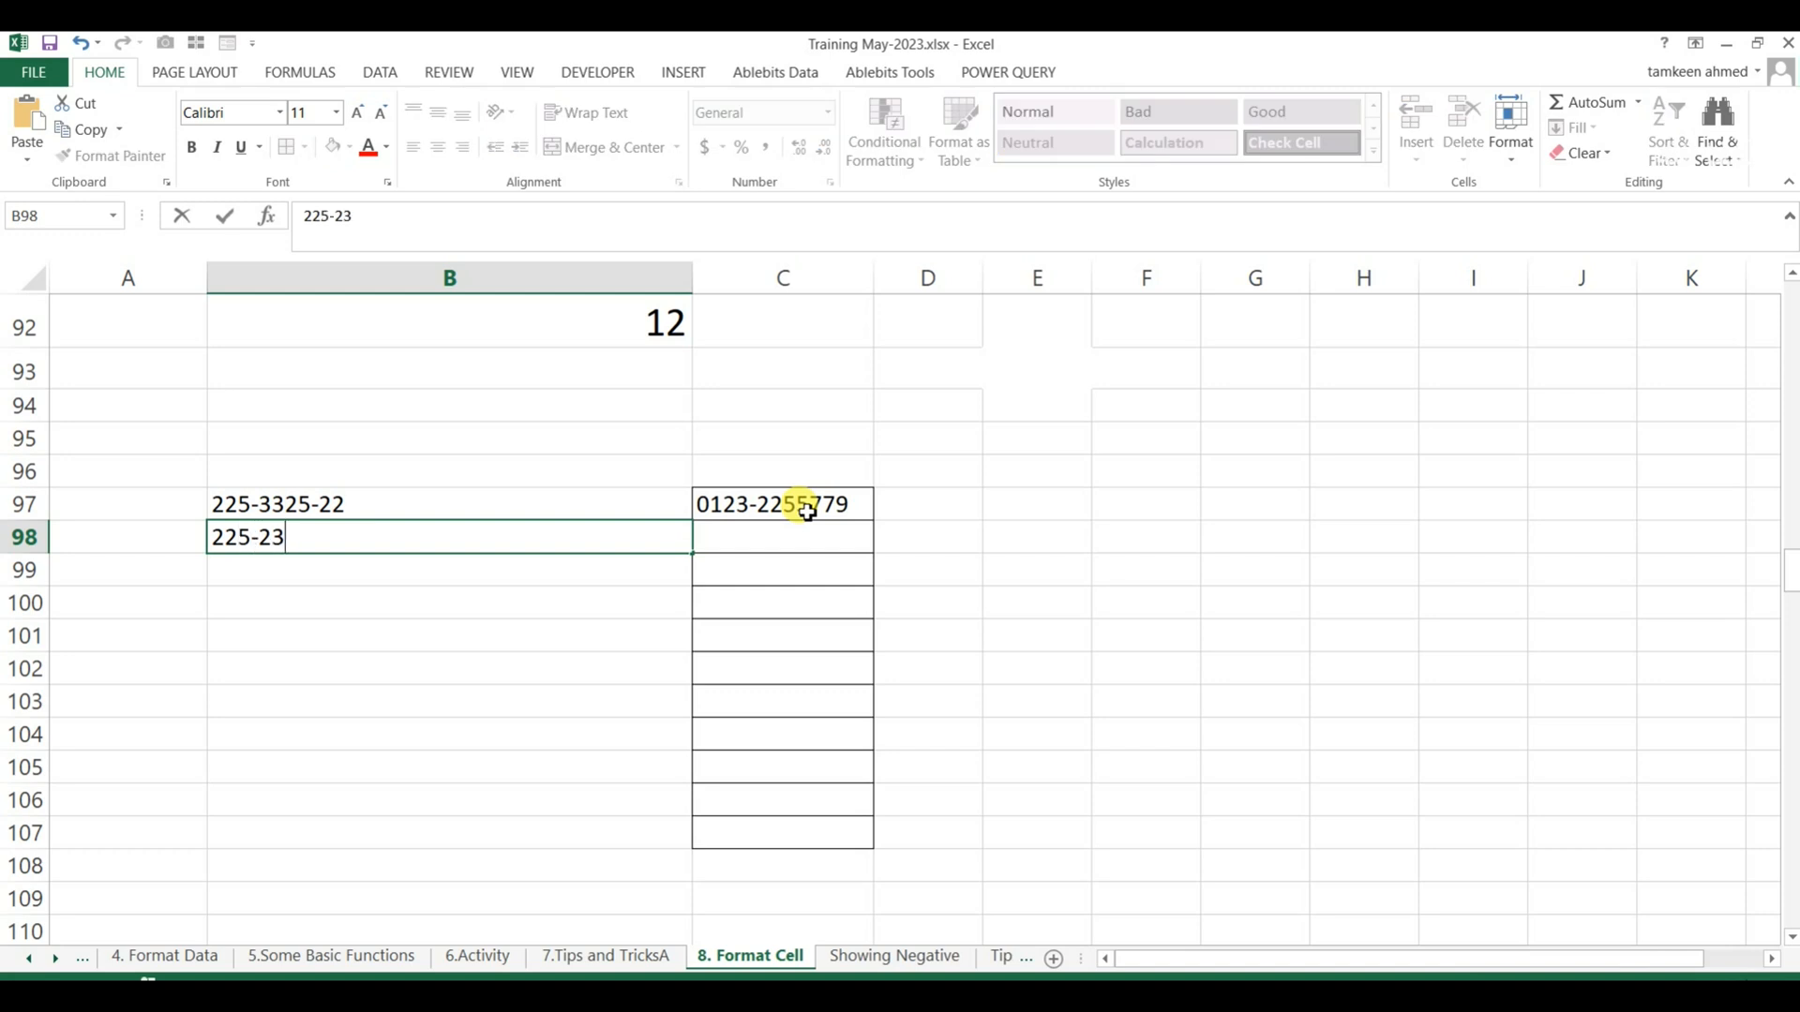
key("Up")
key("Right")
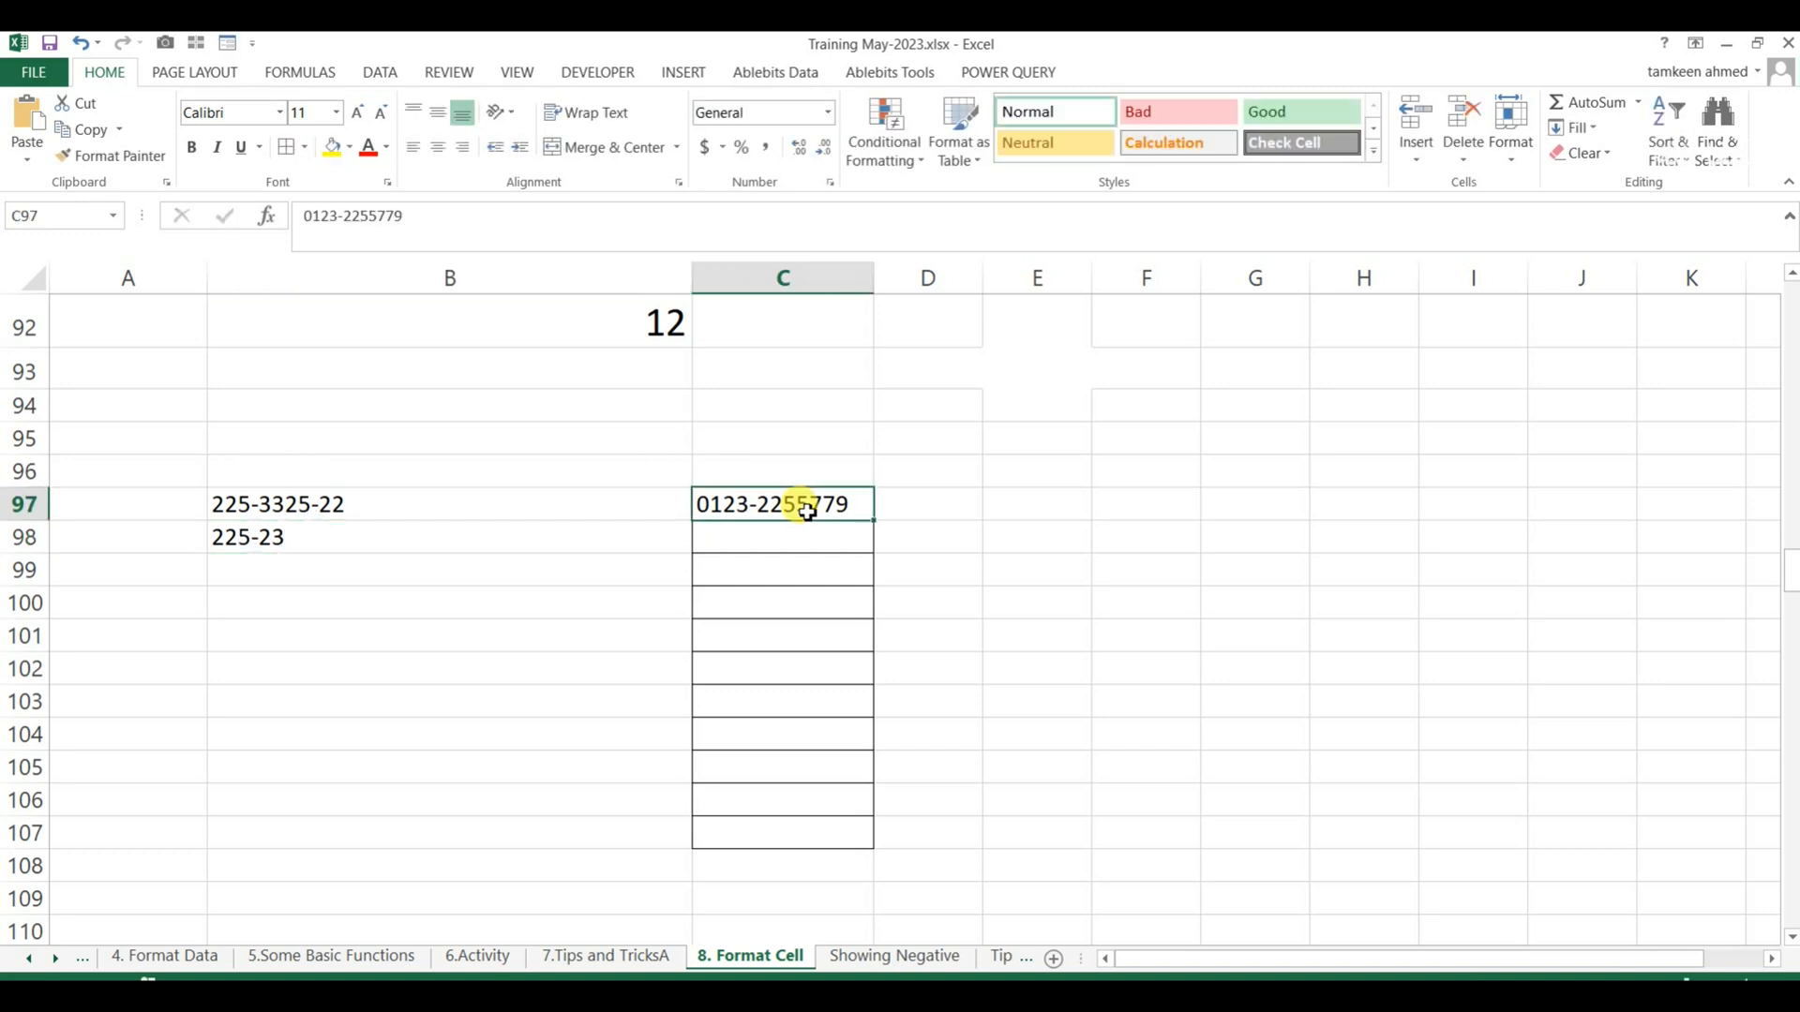
Clear the sample entries from B97 and C97.
key("Left")
key("shift+Down")
key("BackSpace")
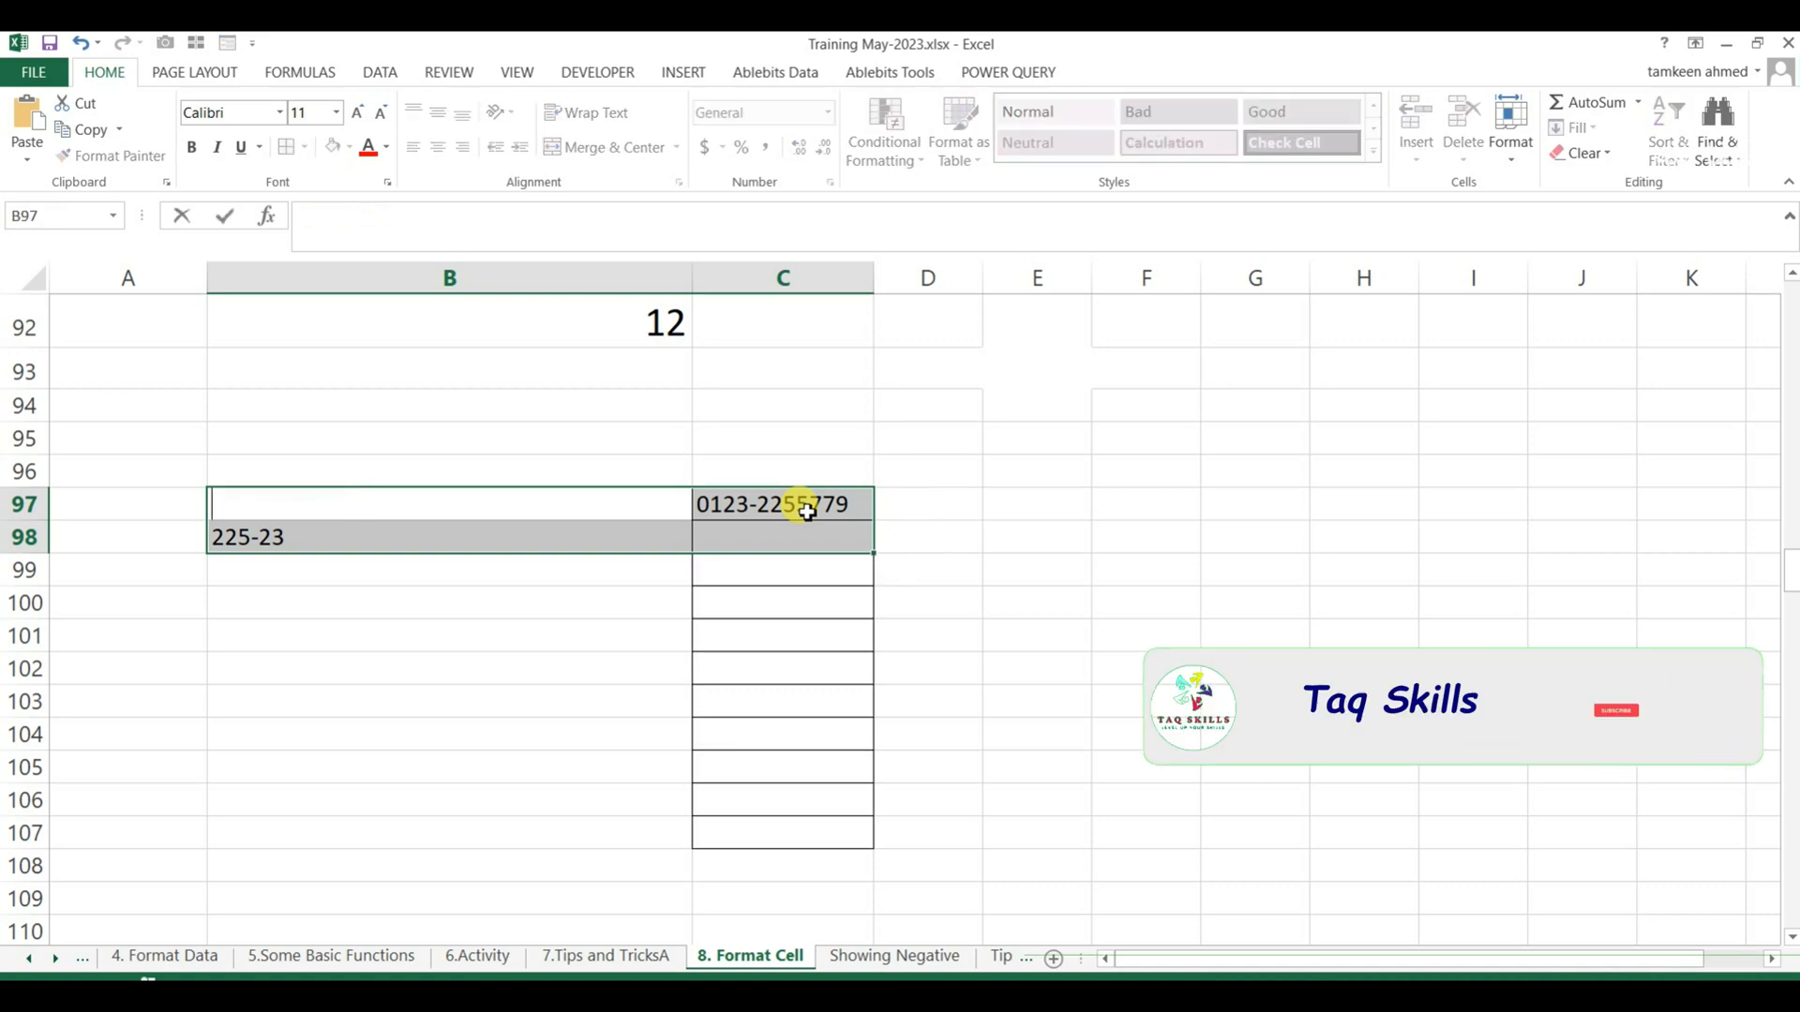
key("Up")
key("Down")
key("Right")
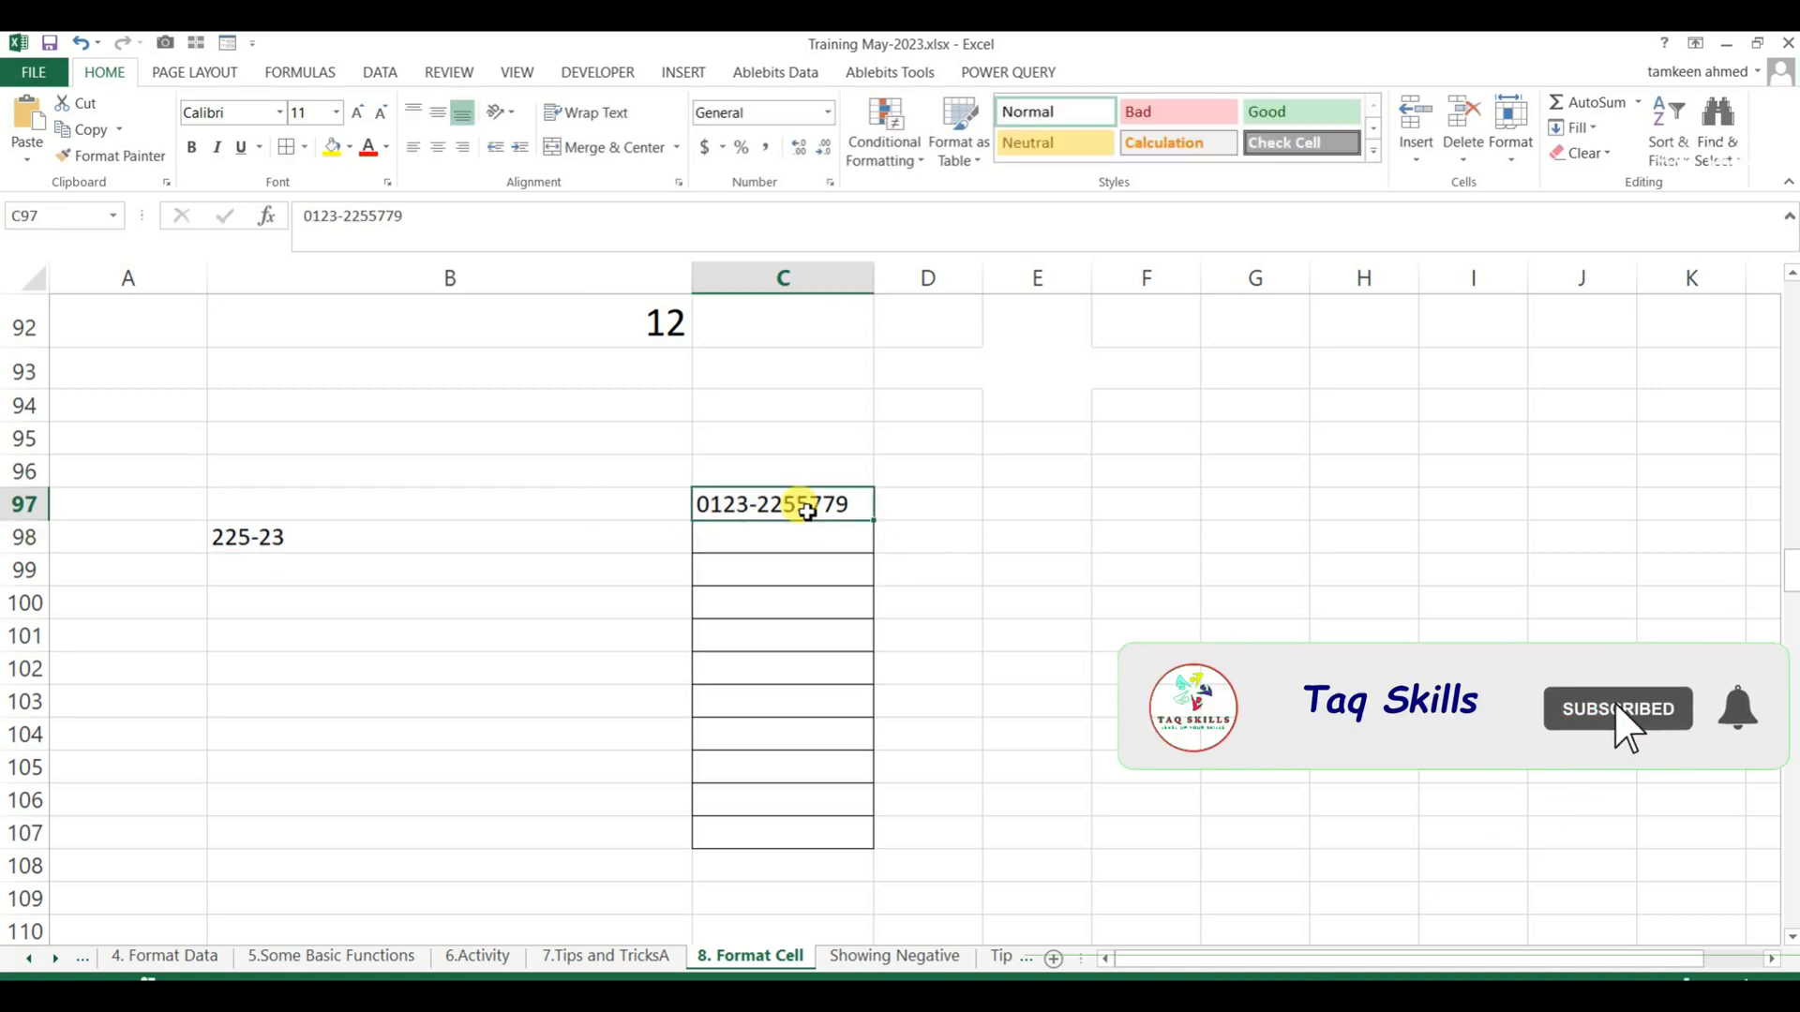
key("Delete")
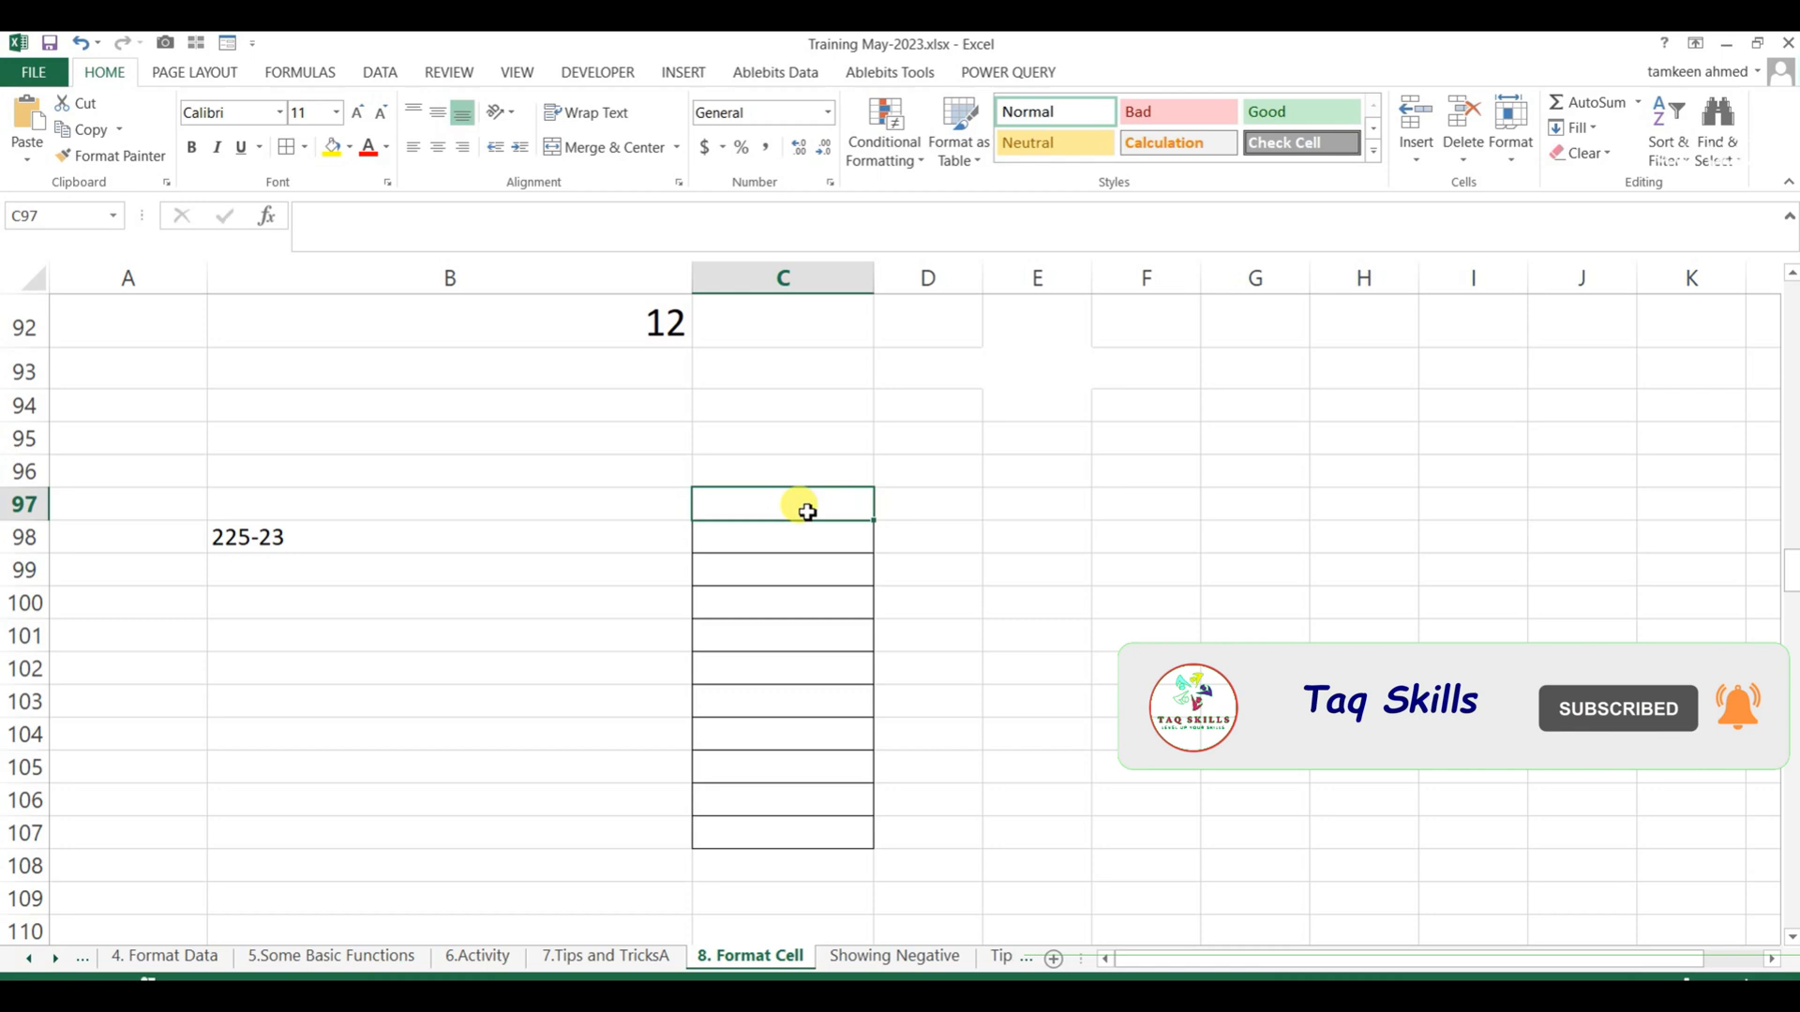
Format C97:C107 with a custom zero-placeholder code of four digits, a hyphen and seven digits, and fill the range yellow.
key("shift+Down")
key("shift+Down")
key("shift+Down")
key("shift+Down")
key("shift+Down")
key("shift+Down")
key("shift+Down")
key("shift+Down")
key("shift+Down")
key("shift+Down")
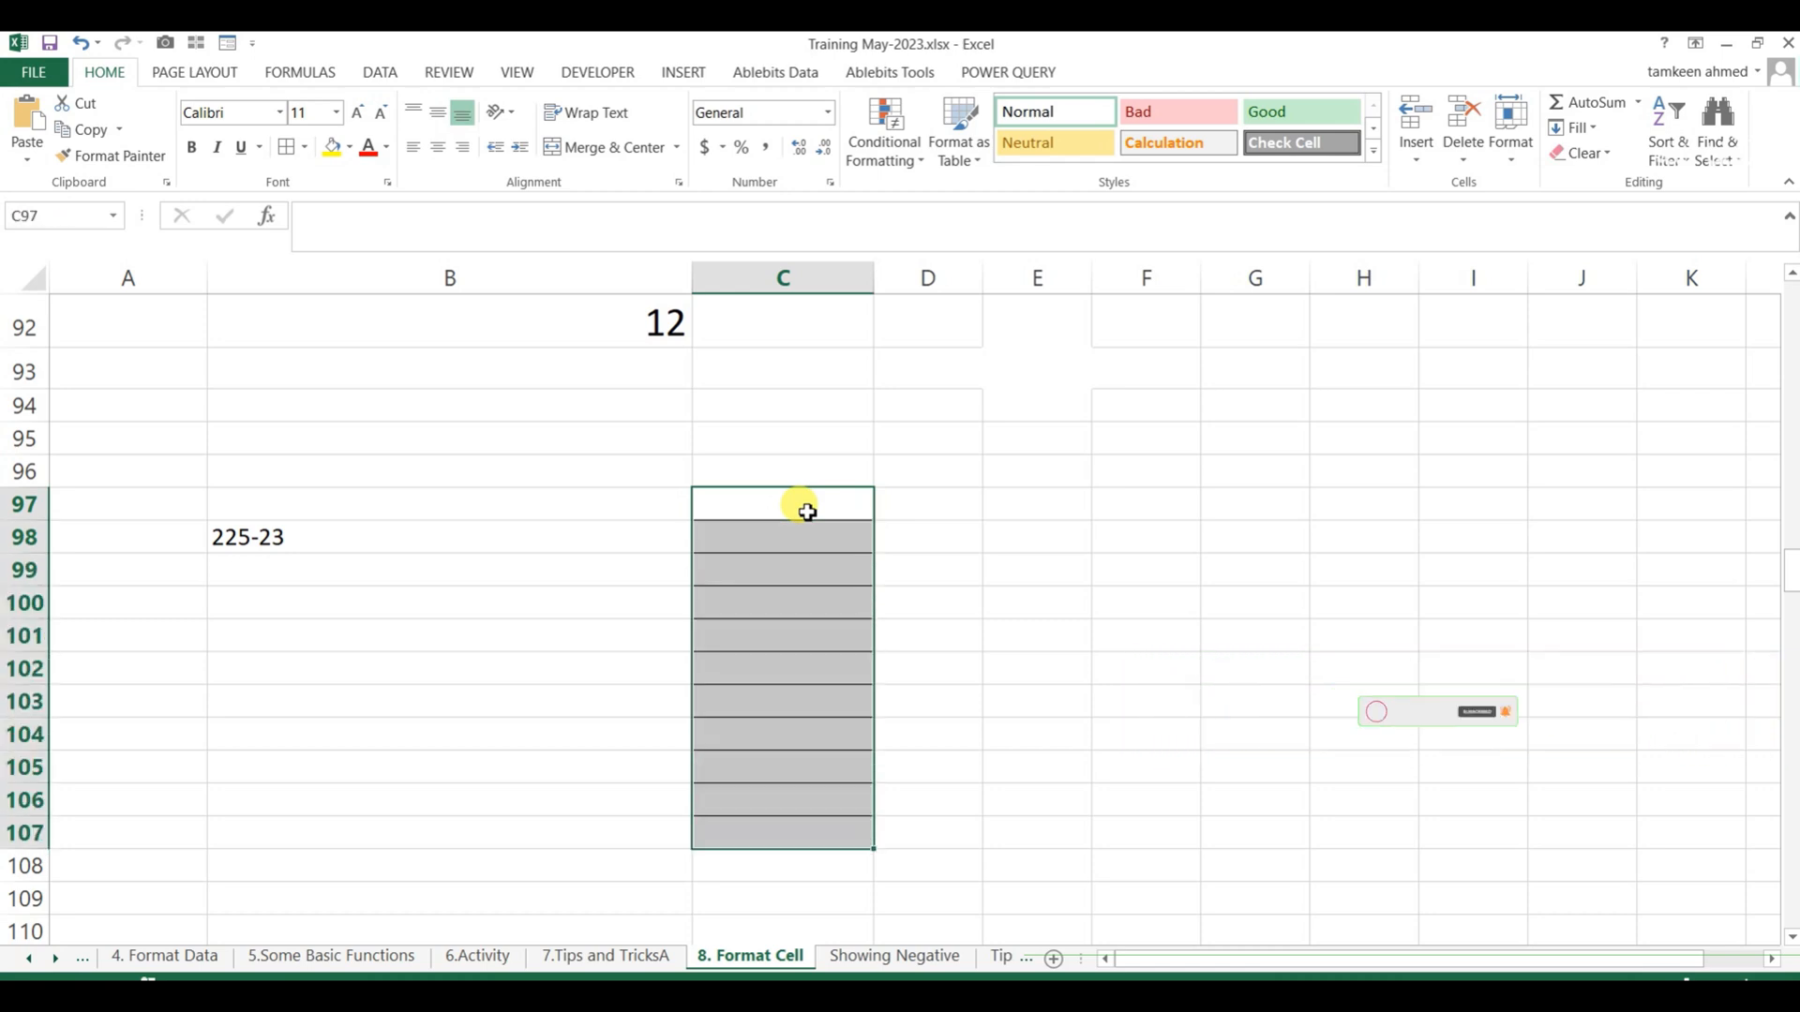
key("ctrl+1")
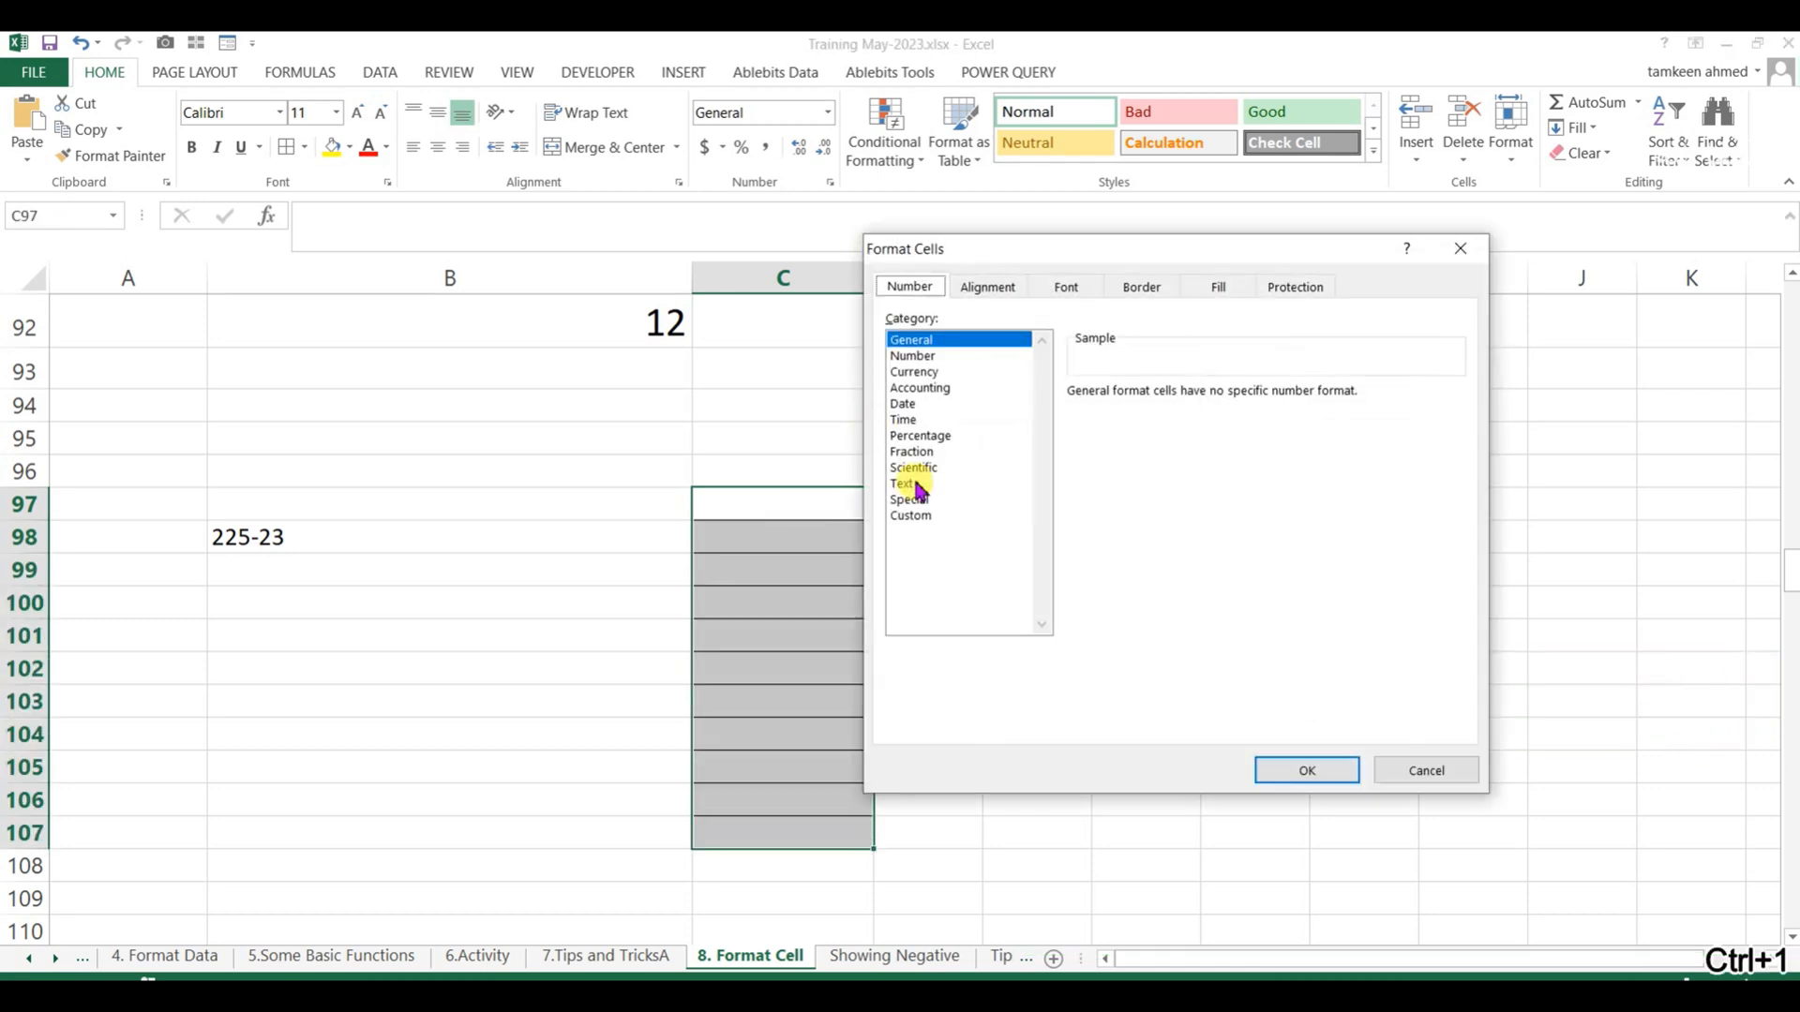
left_click(914, 515)
left_click(1134, 413)
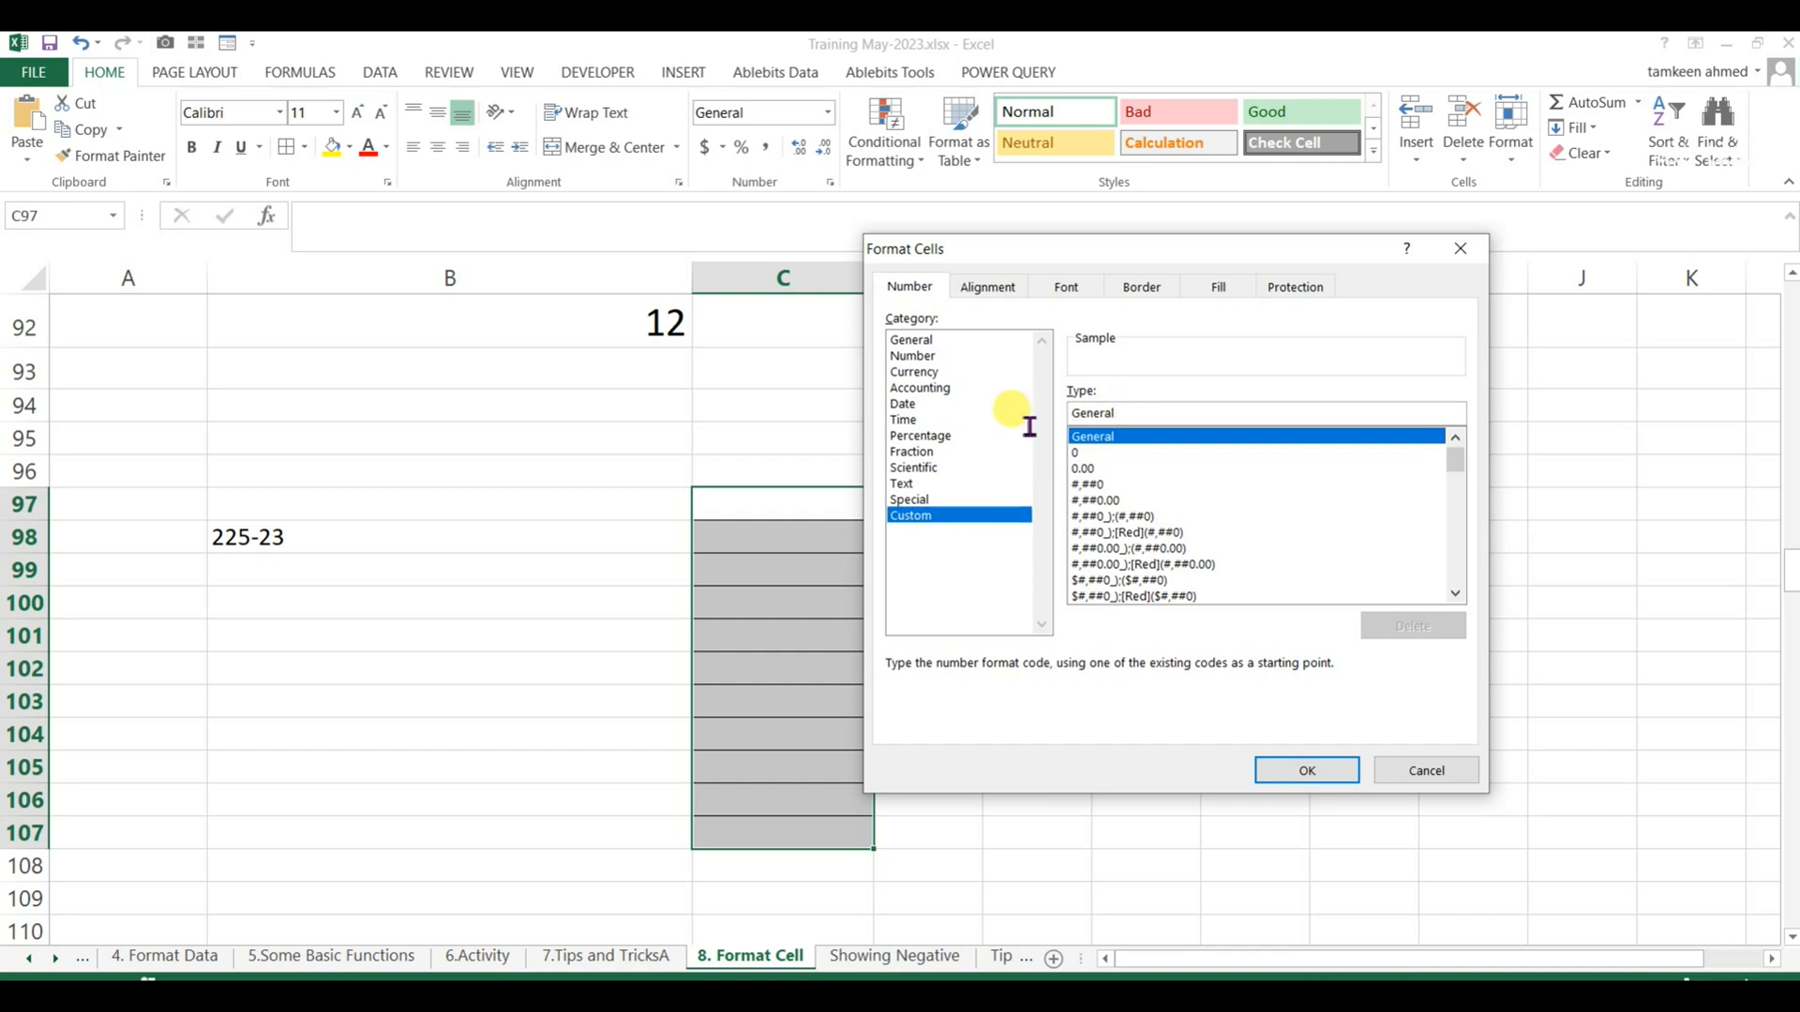
key("BackSpace")
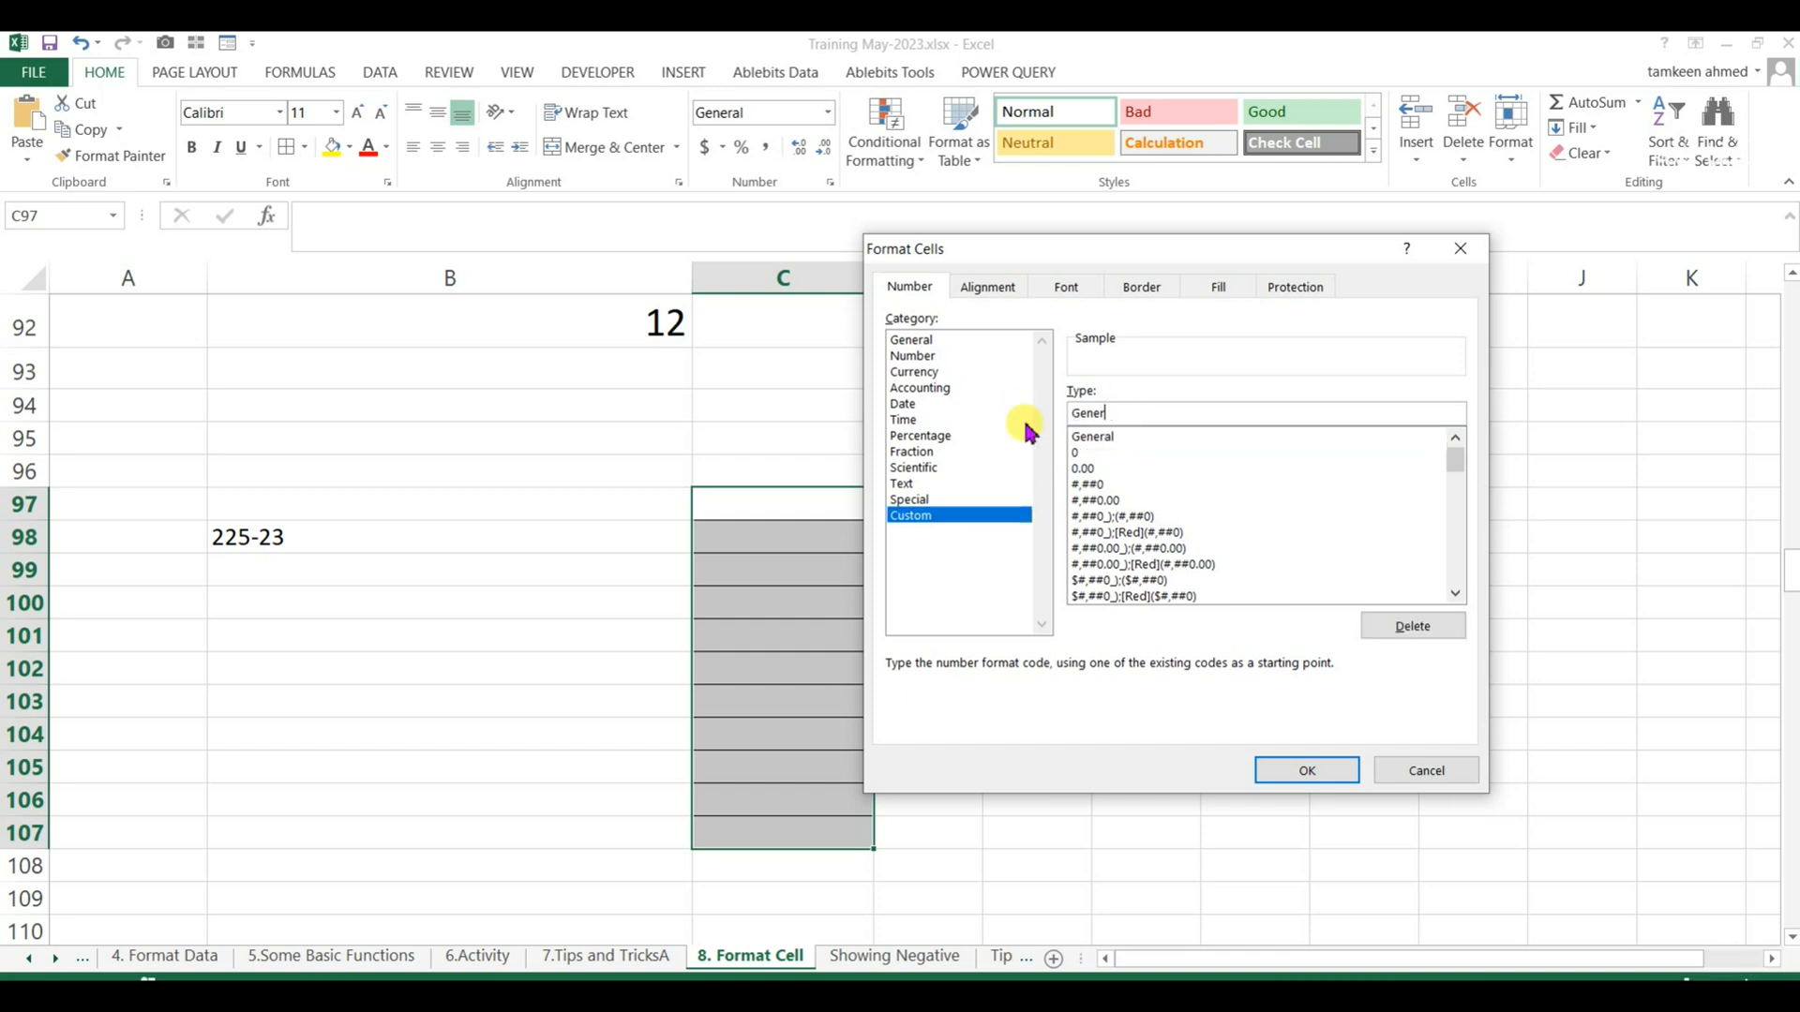
key("BackSpace")
key("BackSpace")
key("BackSpace")
key("BackSpace")
key("BackSpace")
type("0000-000")
key("Return")
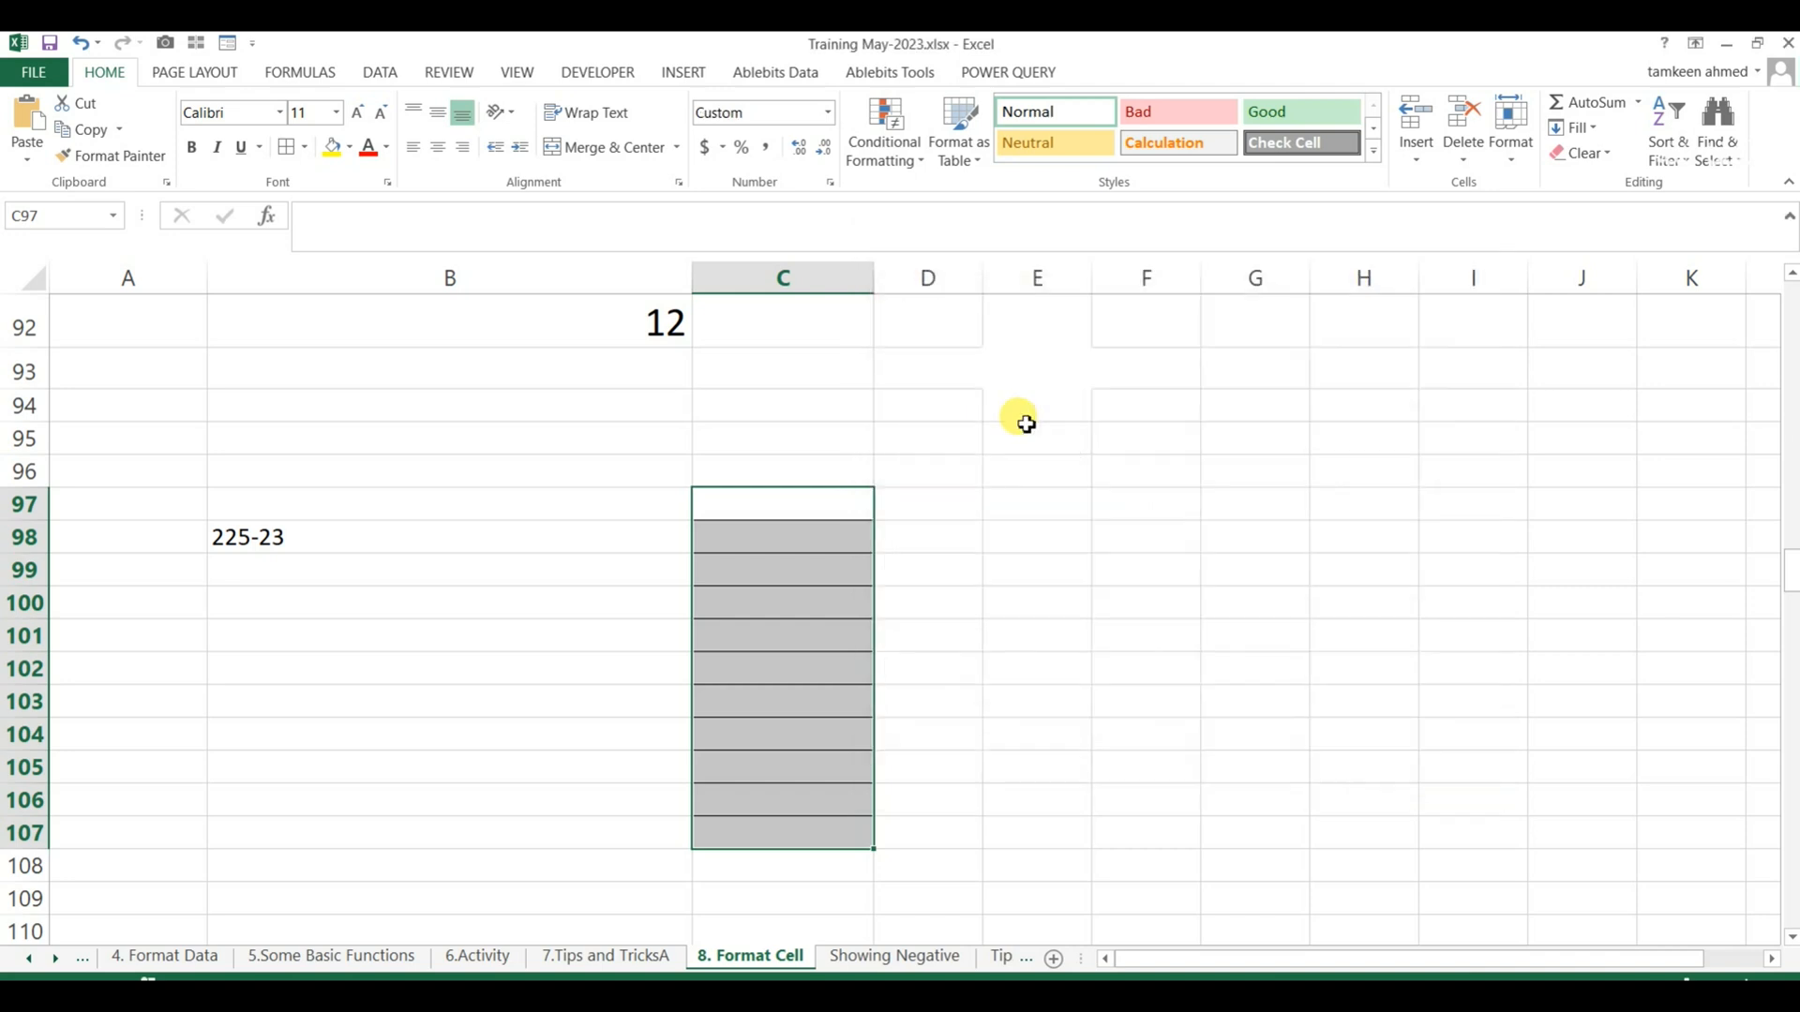
left_click(333, 148)
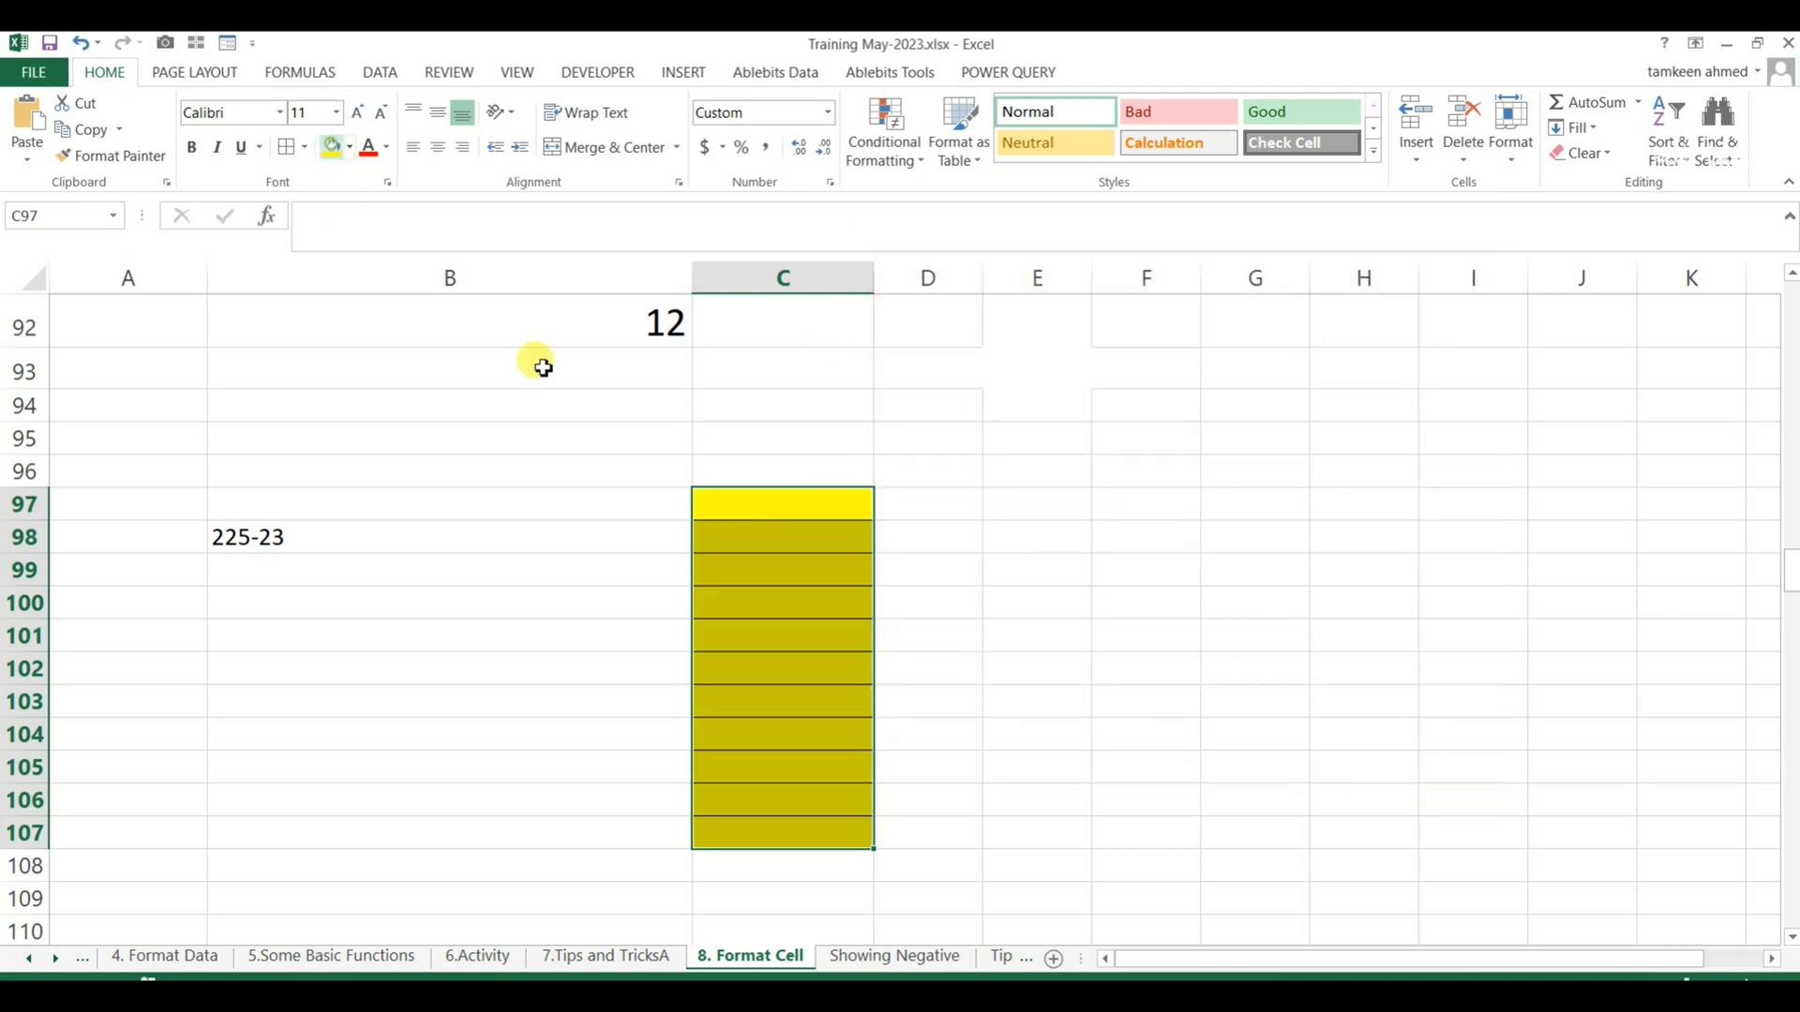
Enter an eleven-digit sample phone number in C97, the first yellow cell.
left_click(794, 504)
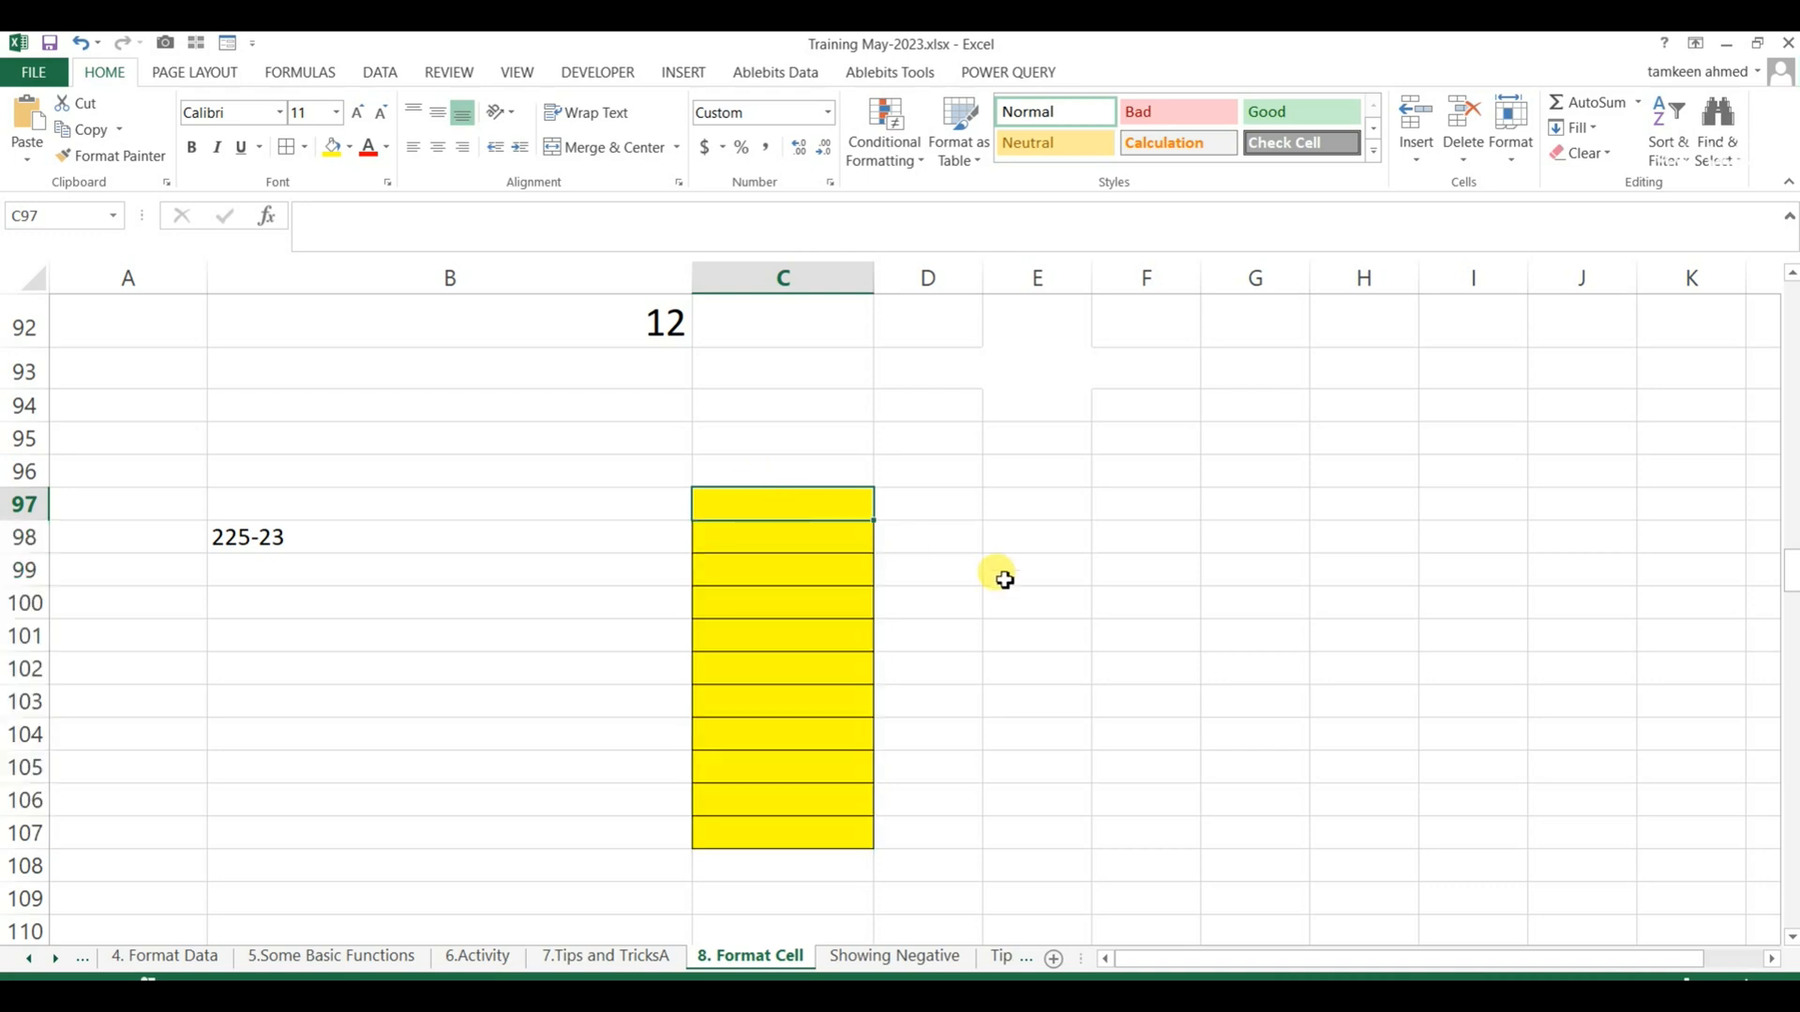
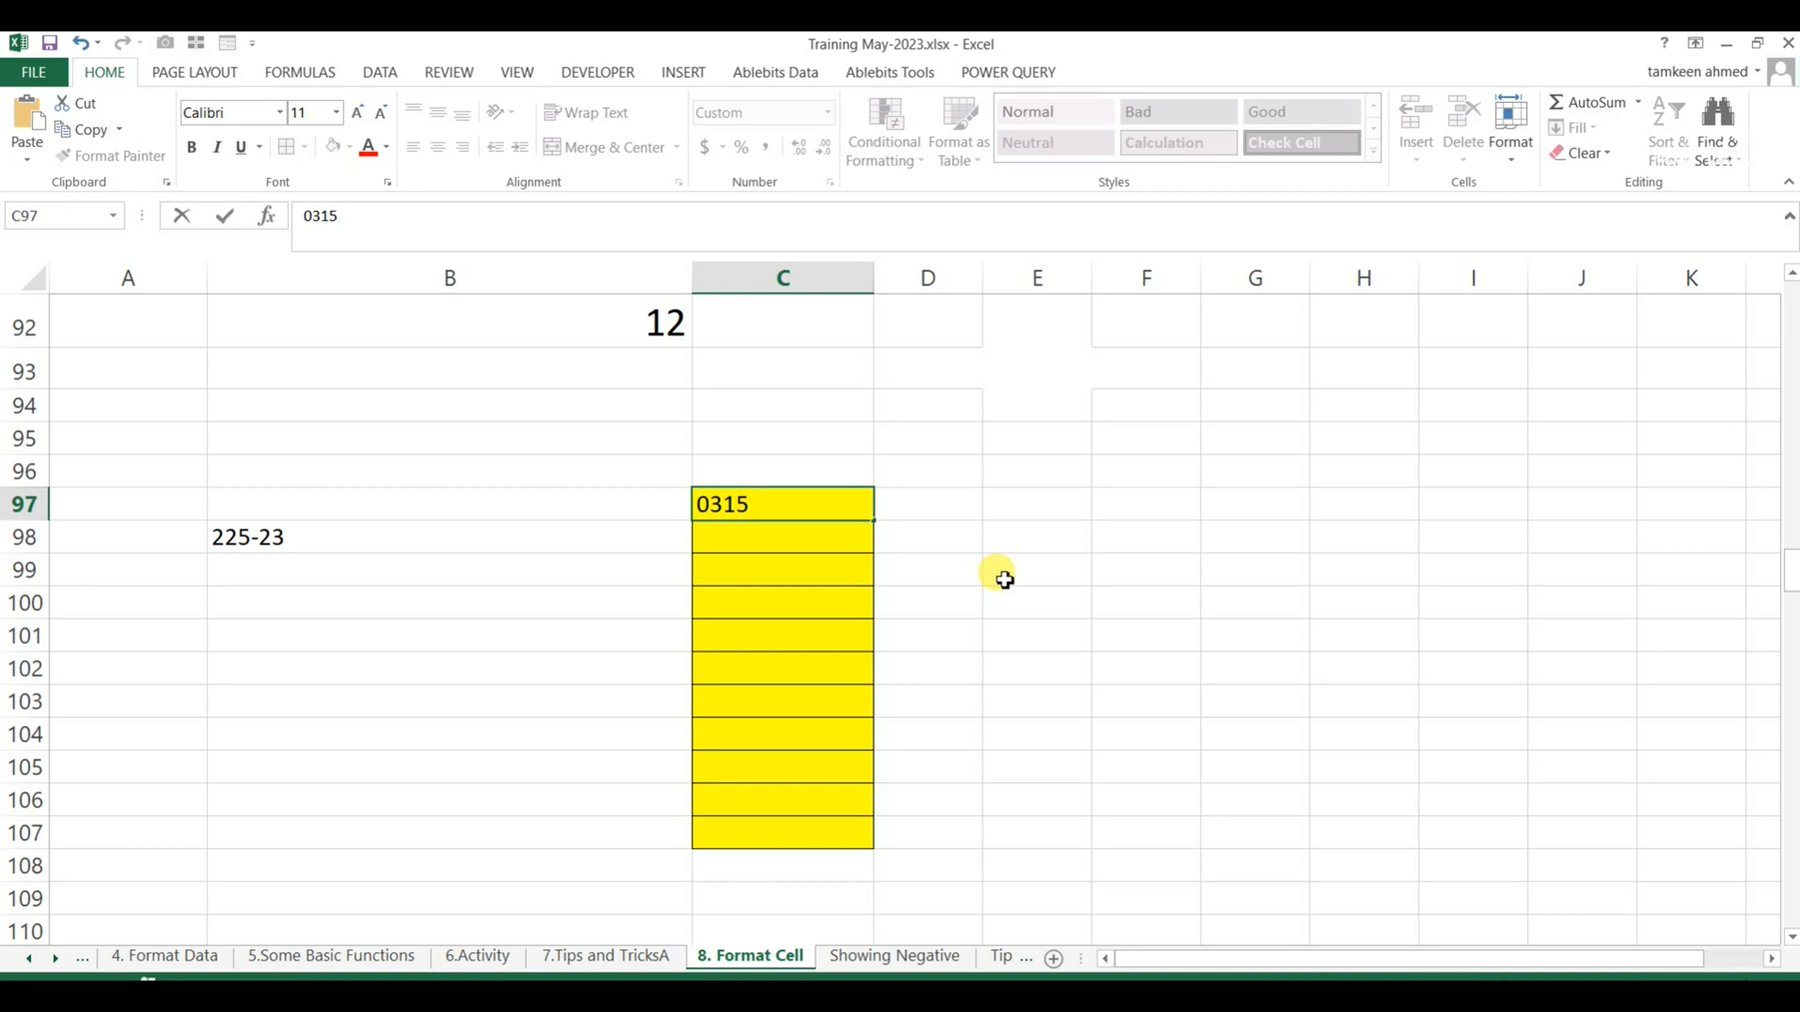
key("Return")
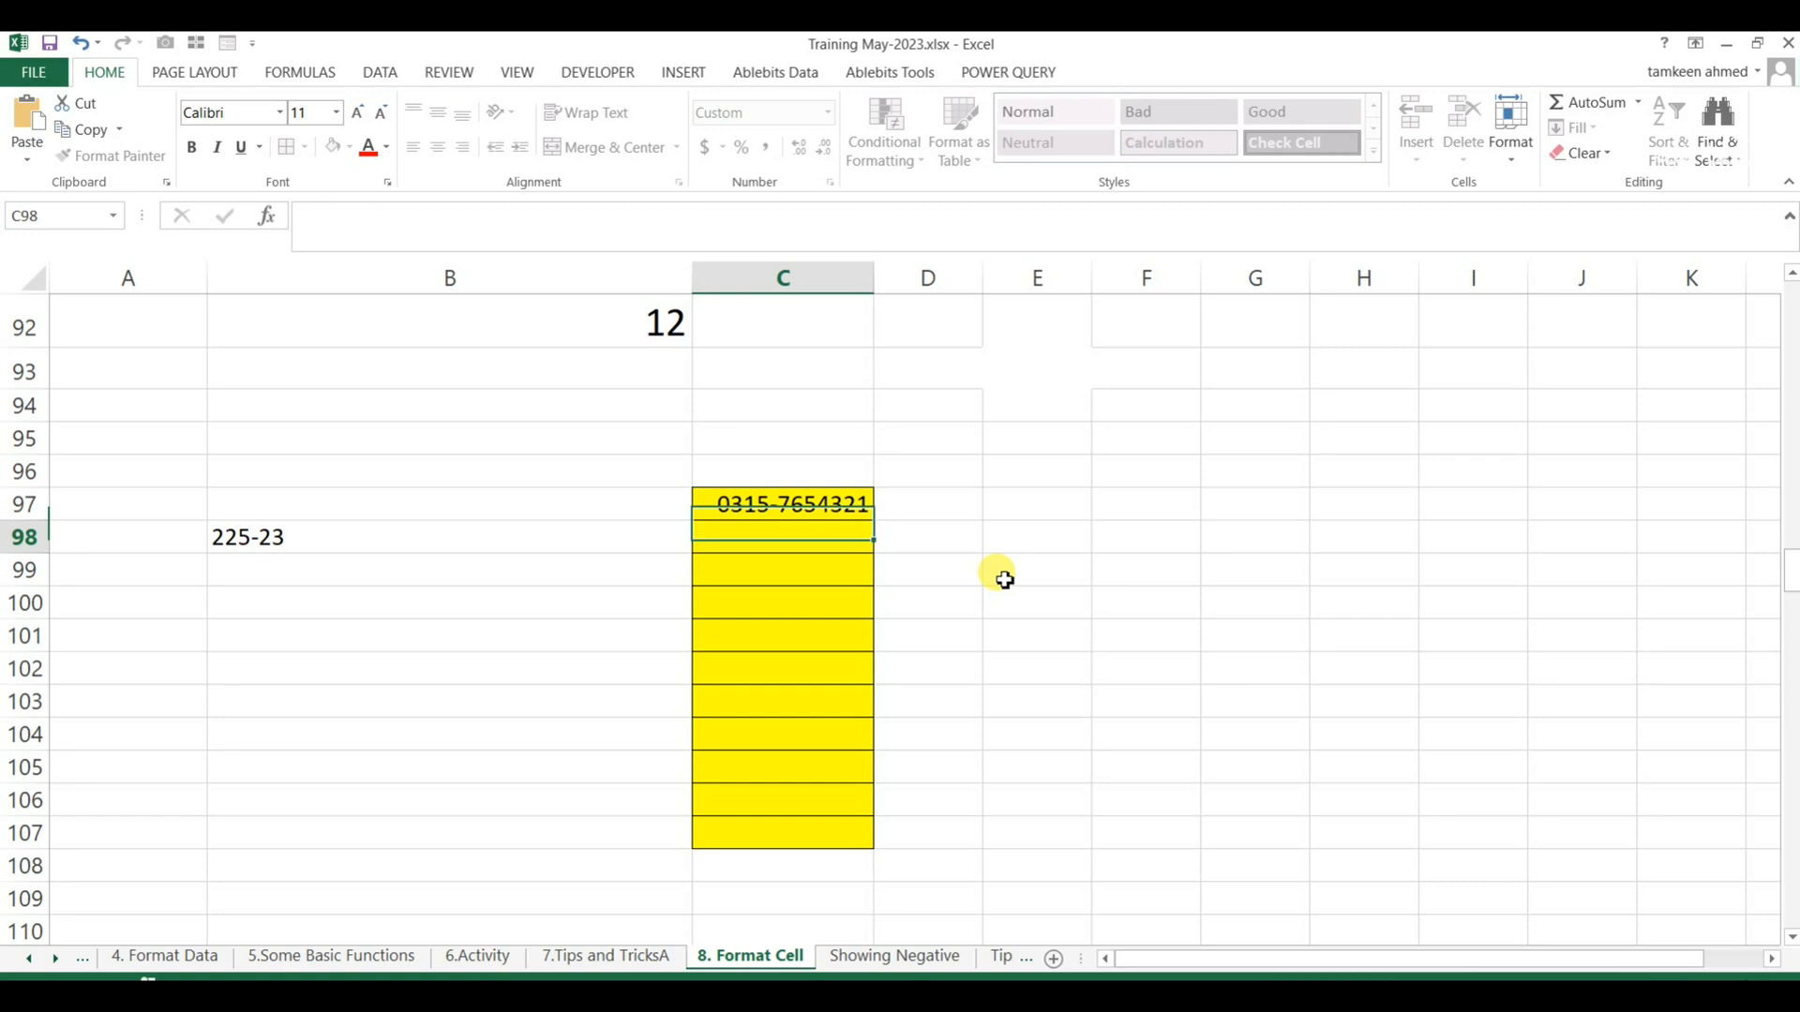
key("Up")
key("Down")
key("Up")
key("Down")
Clear the entry in B98 and format the cell with the custom code 0000-000.
key("Left")
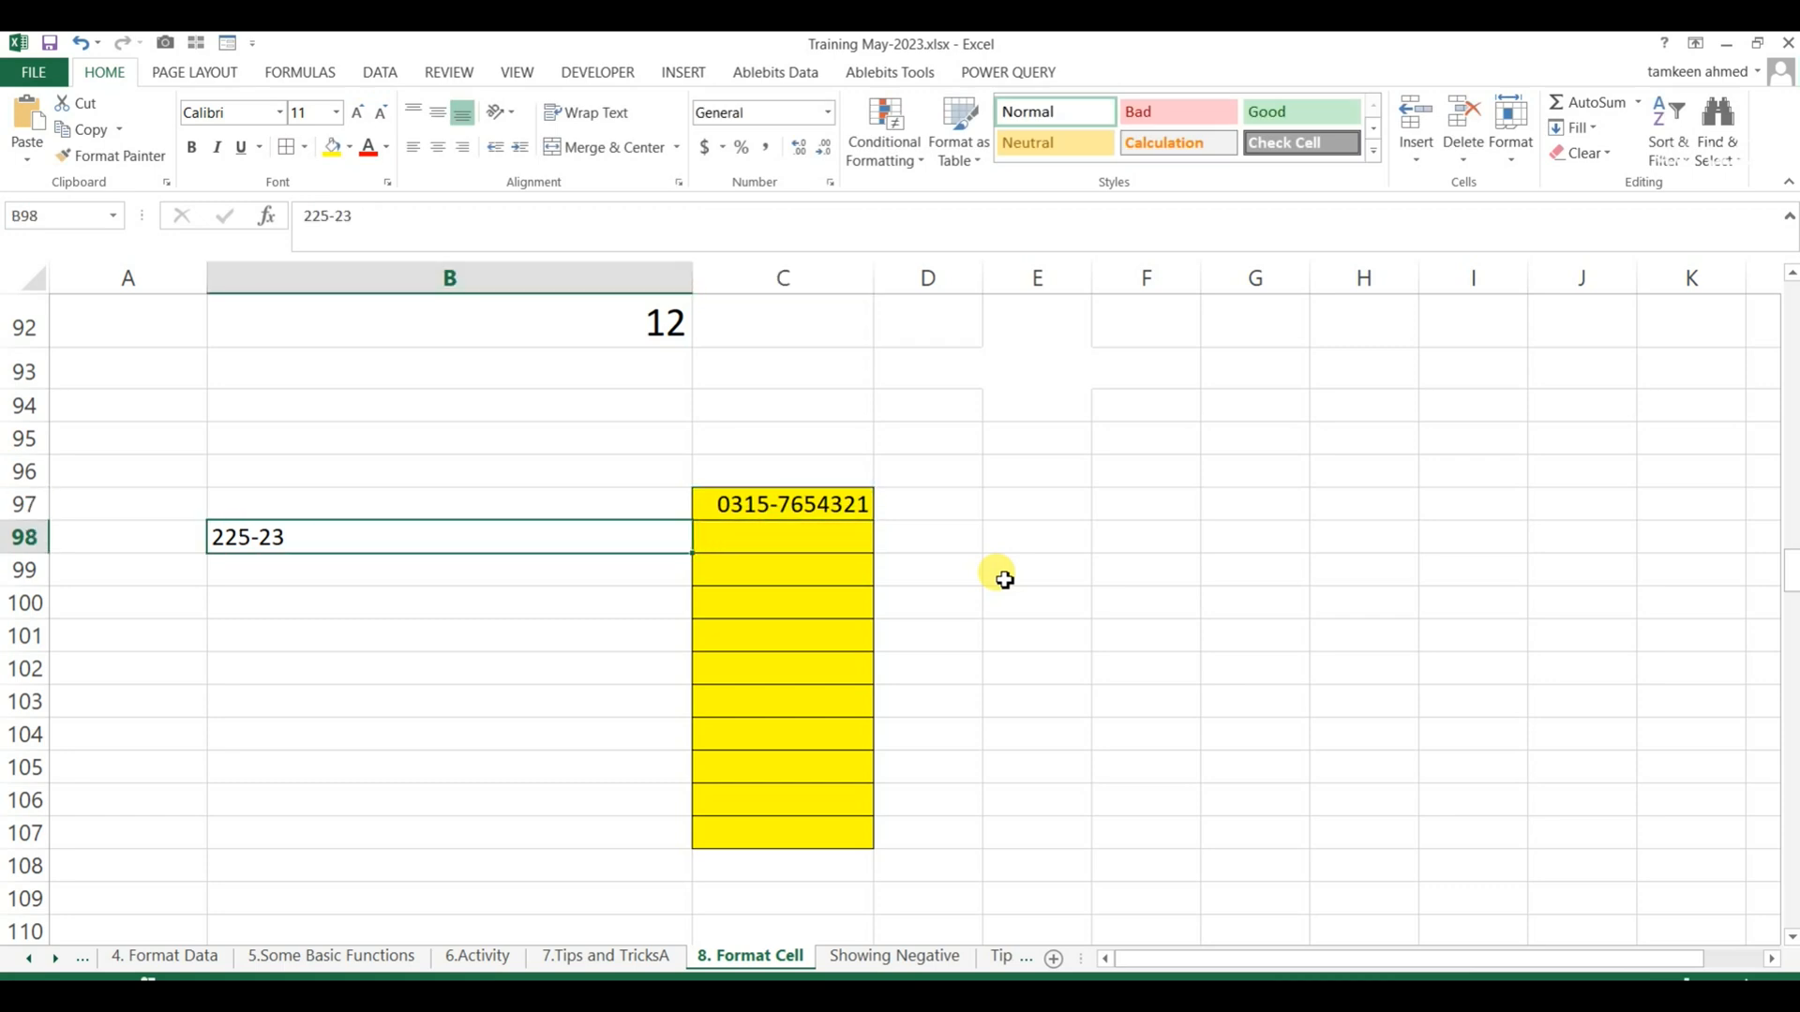
key("Delete")
key("ctrl+1")
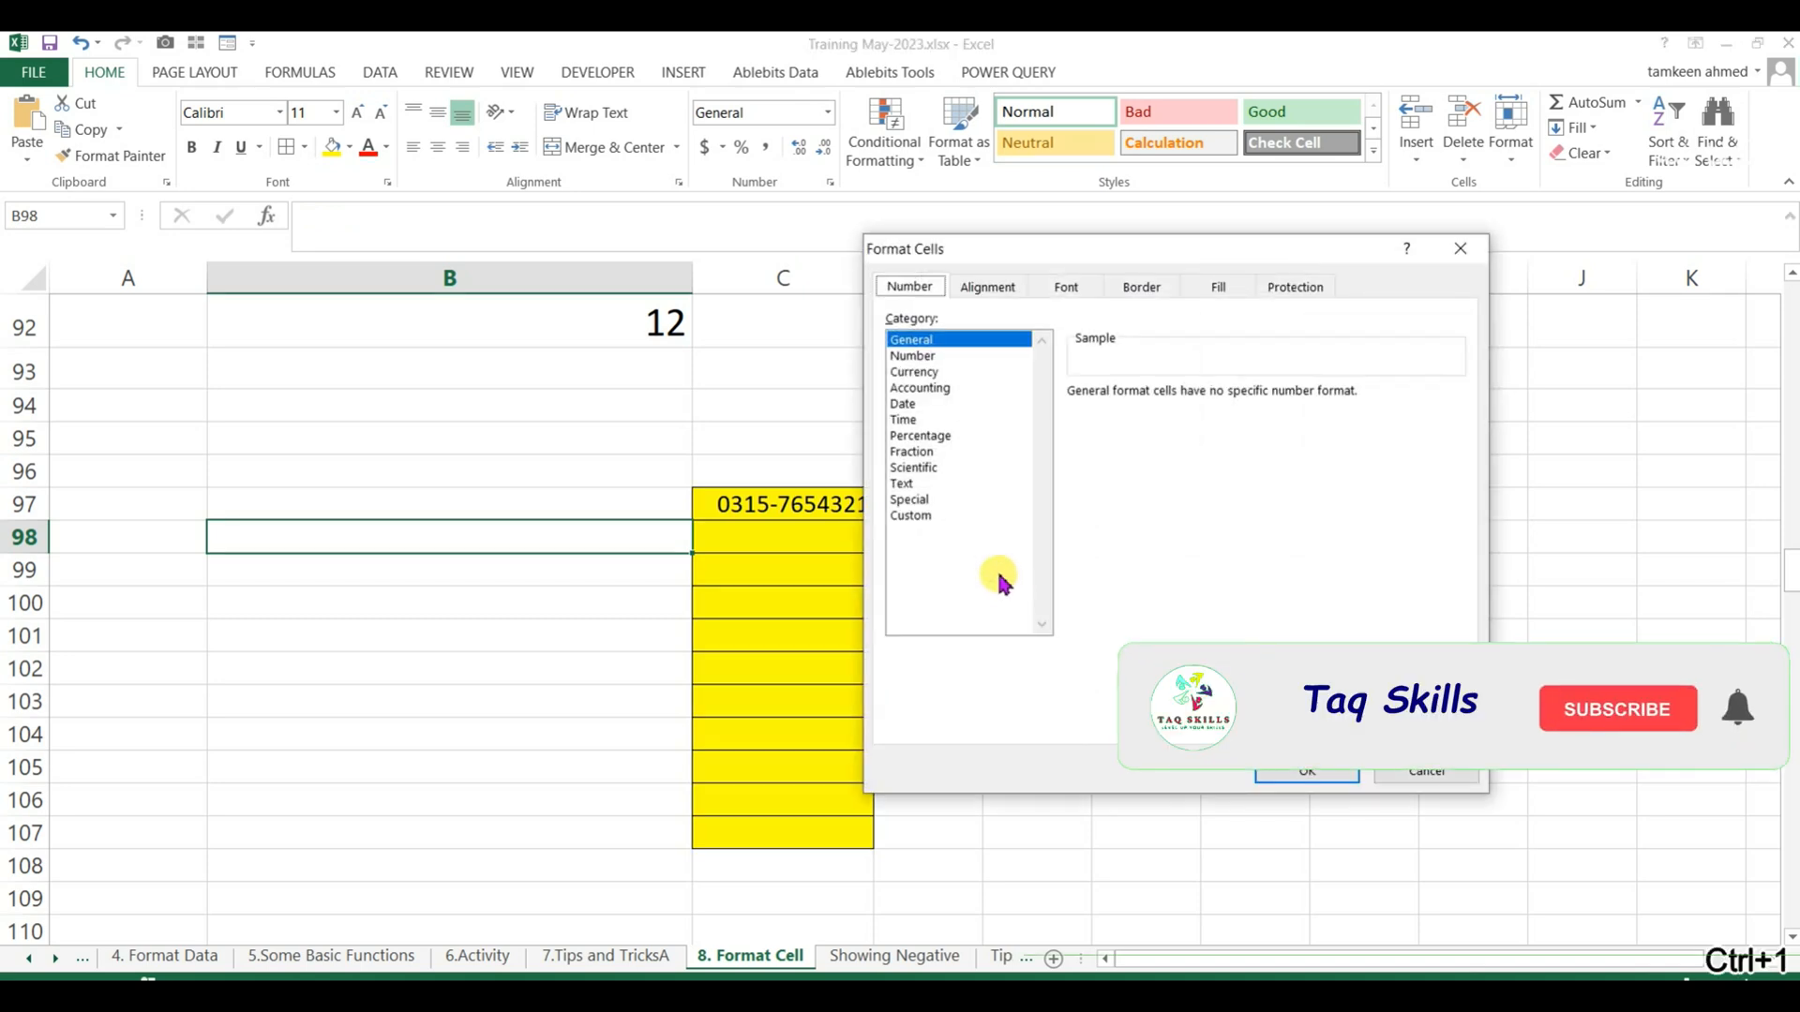
left_click(900, 518)
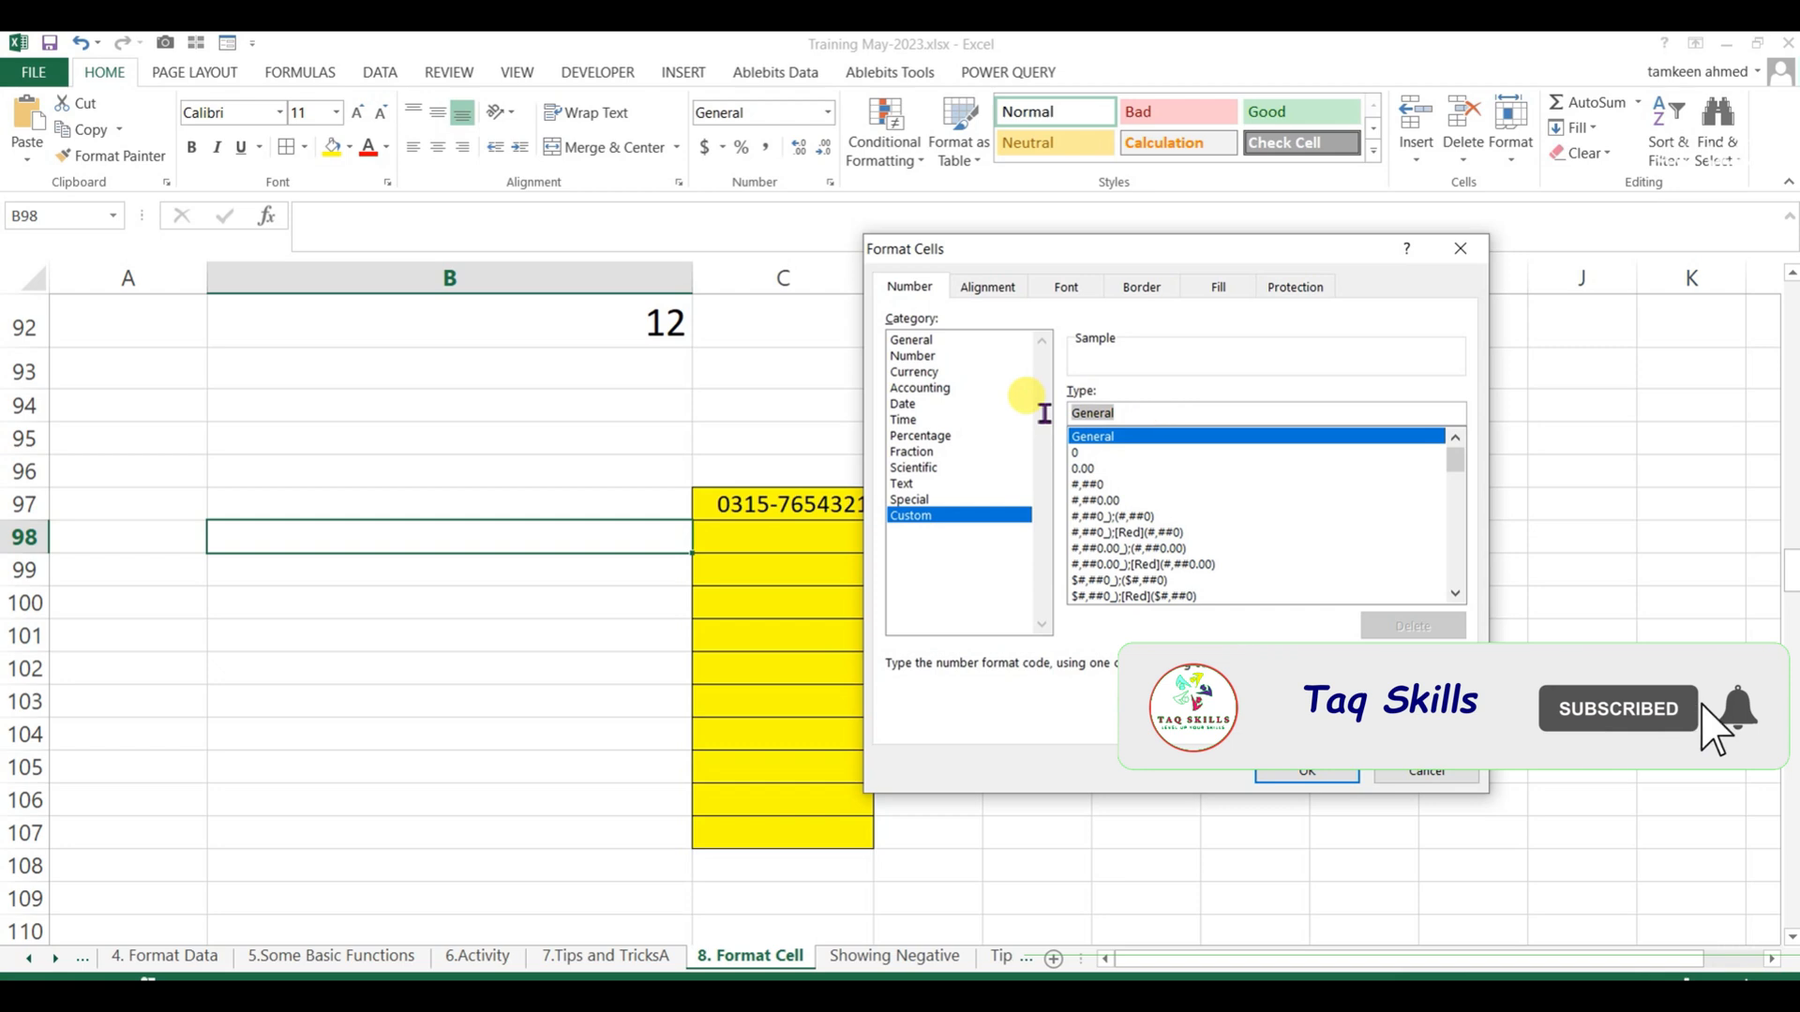
type("25")
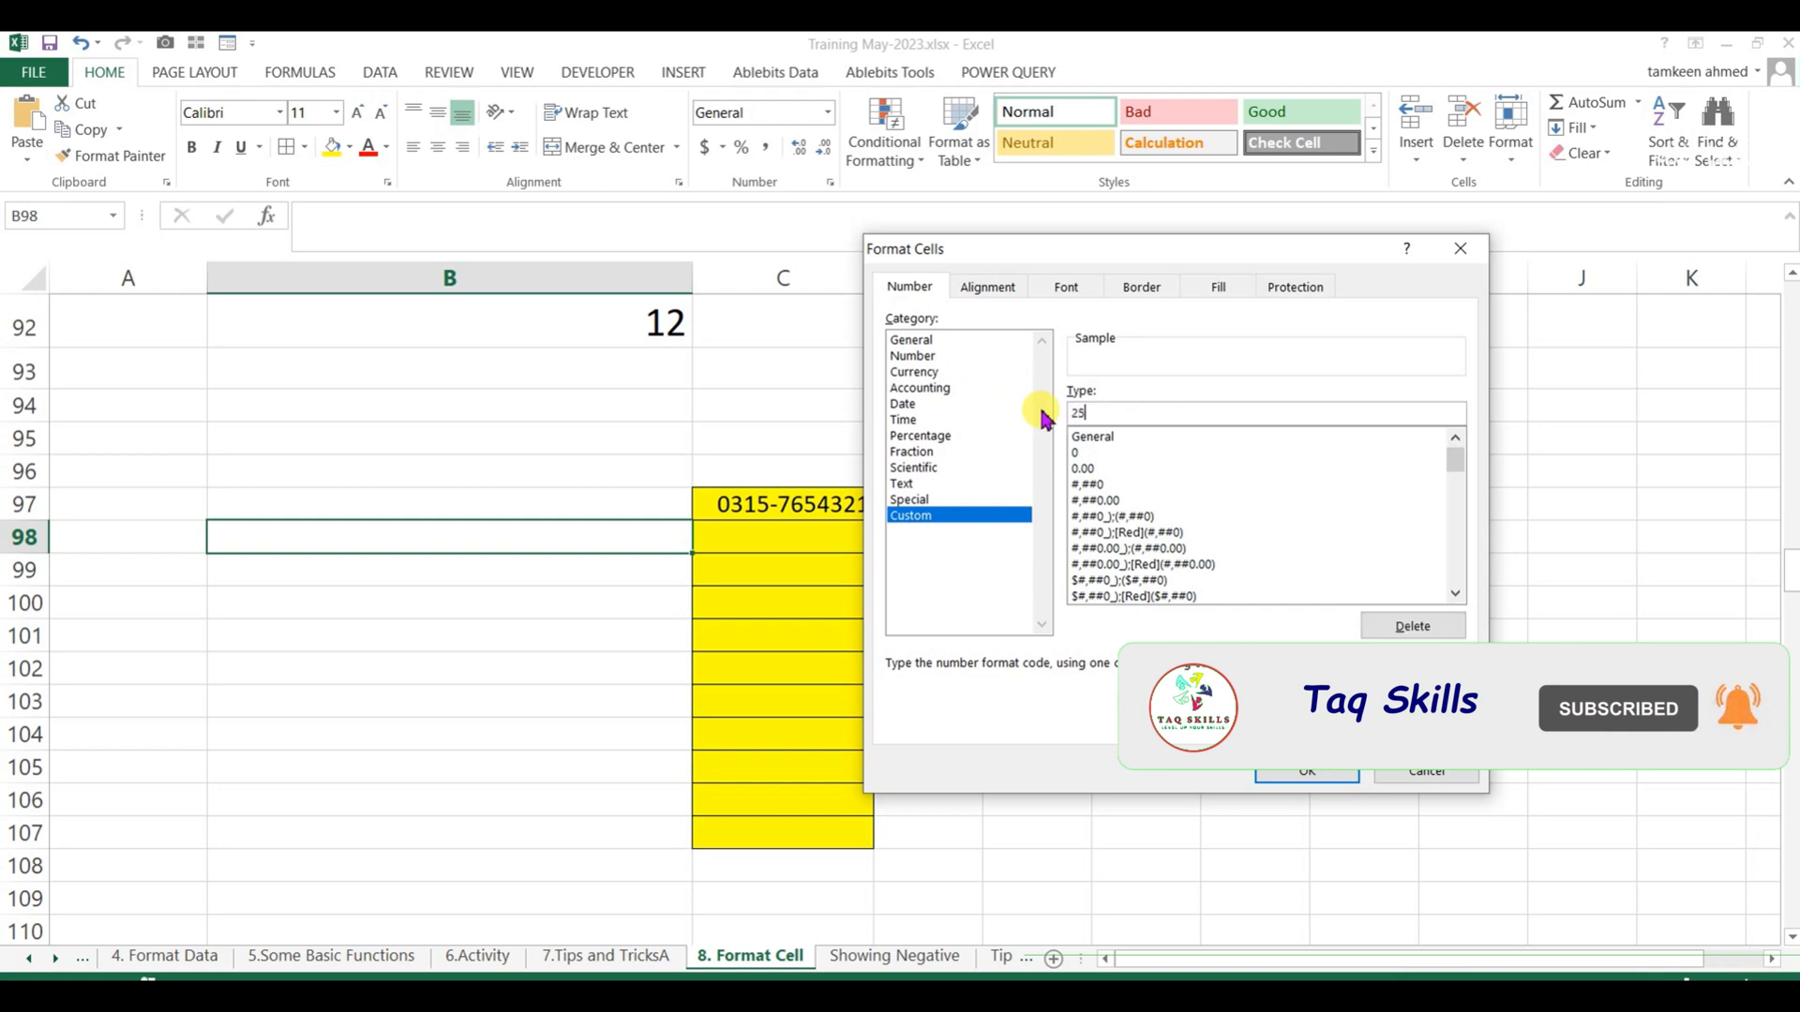
type("64")
key("BackSpace")
key("BackSpace")
key("BackSpace")
key("BackSpace")
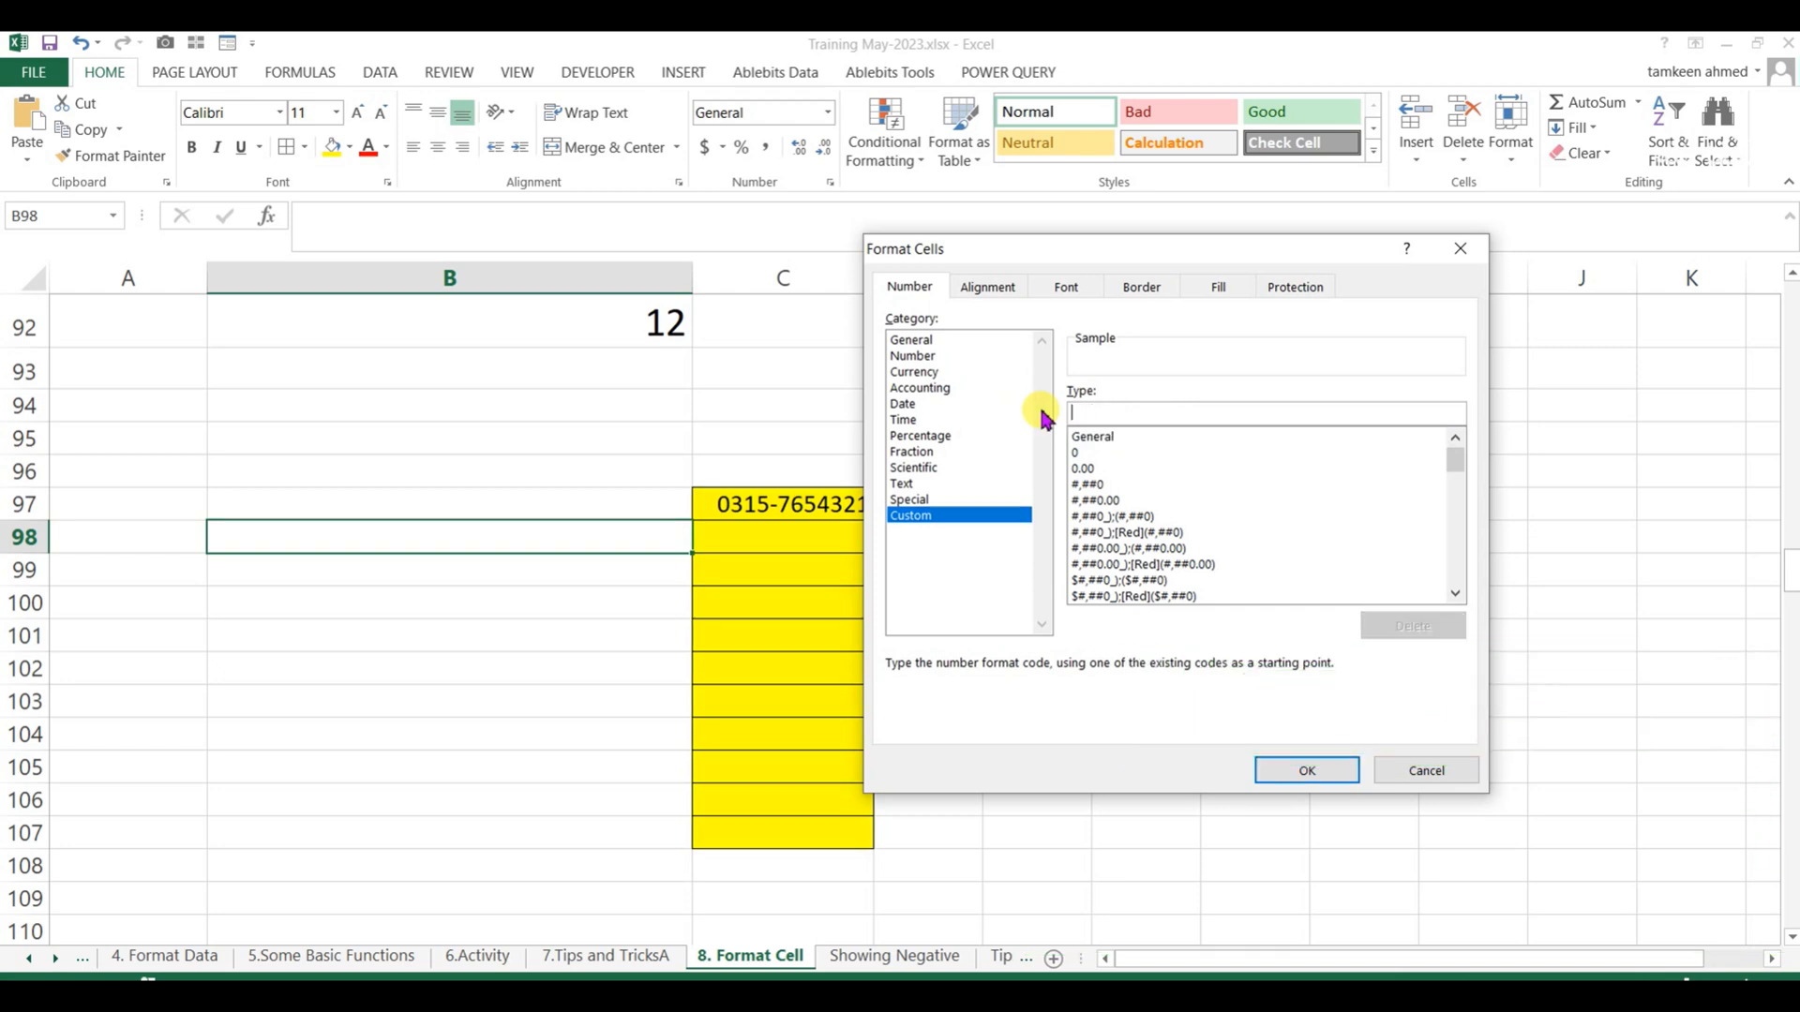
type("0000-98")
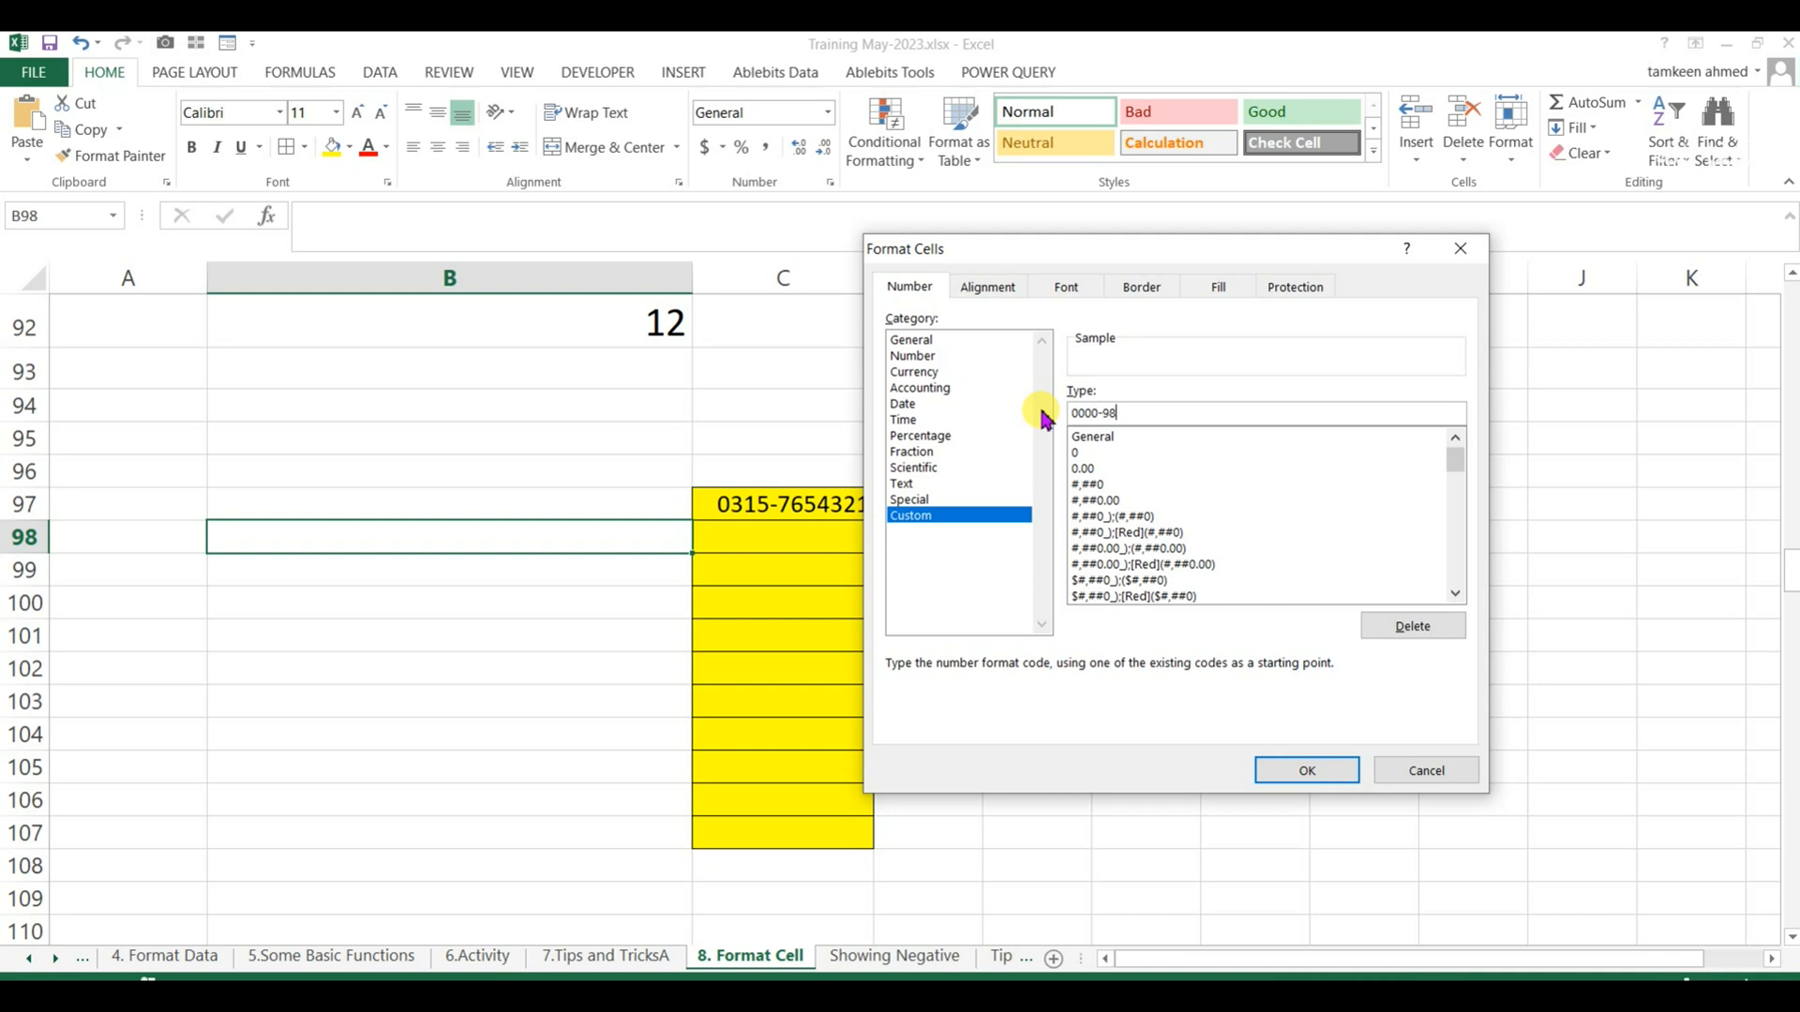
type("7000")
key("Return")
Enter 6547254 in B98.
type("6")
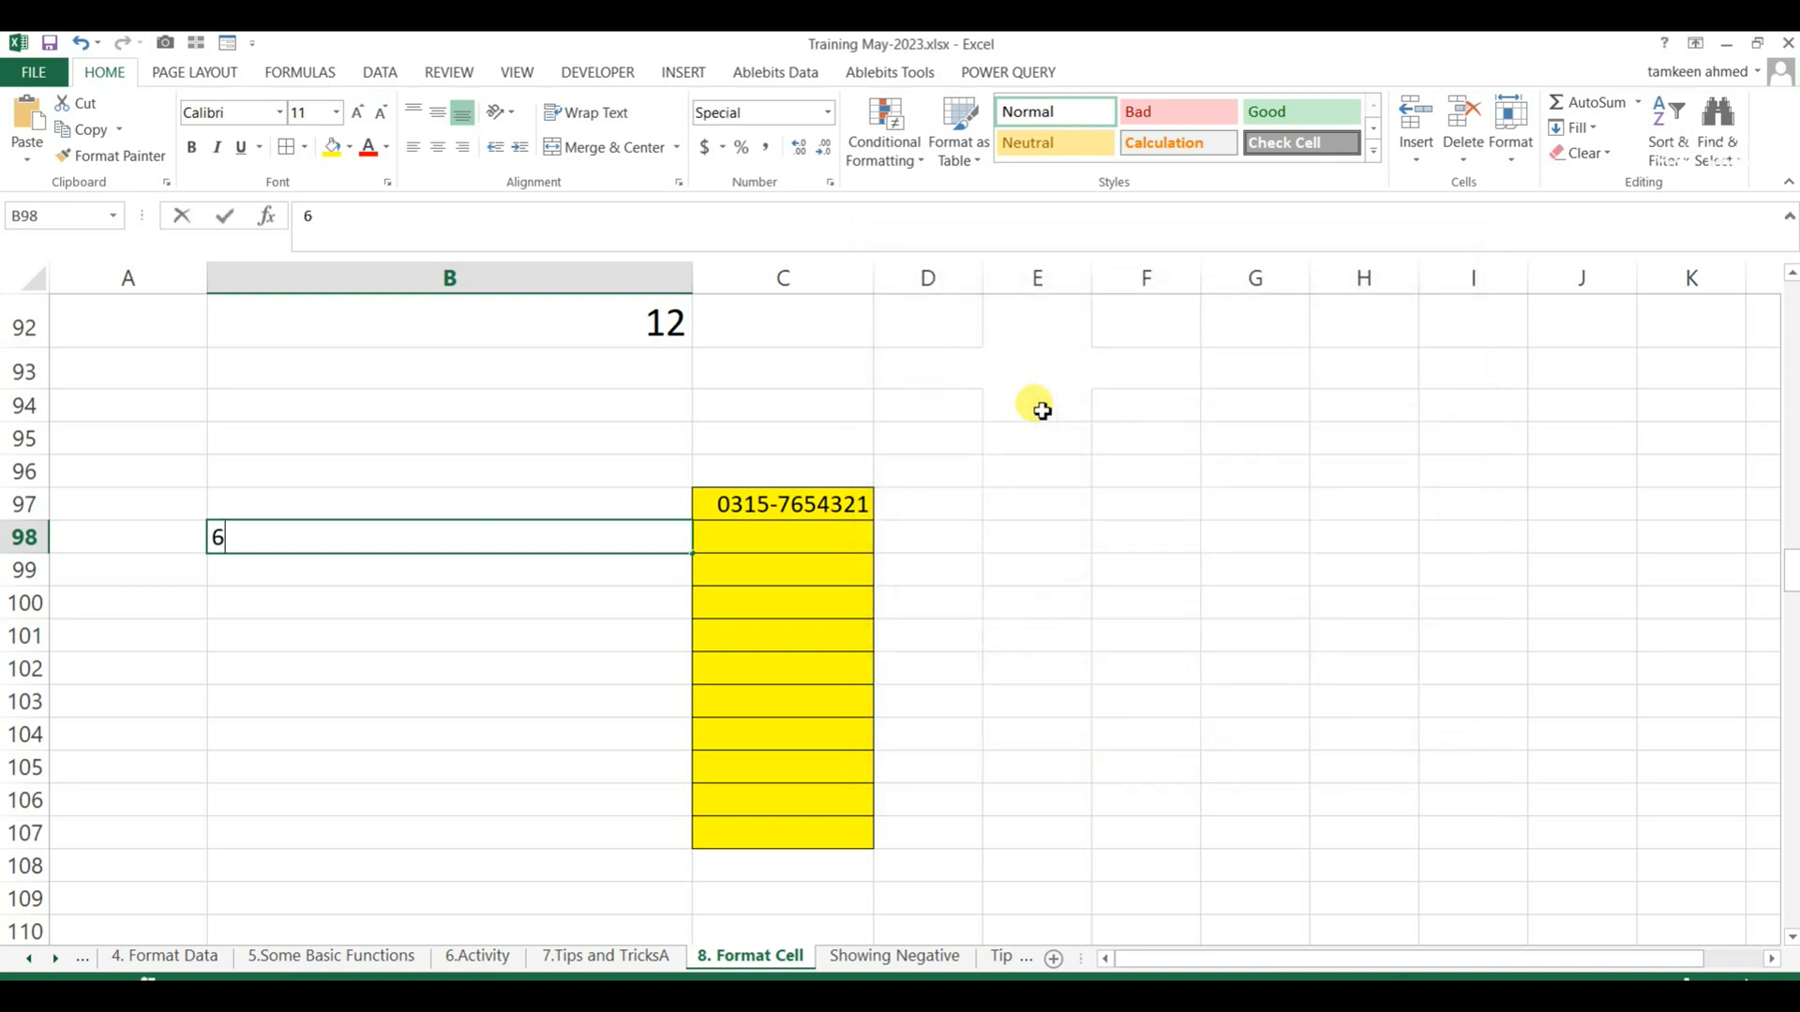
type("547-254")
key("Return")
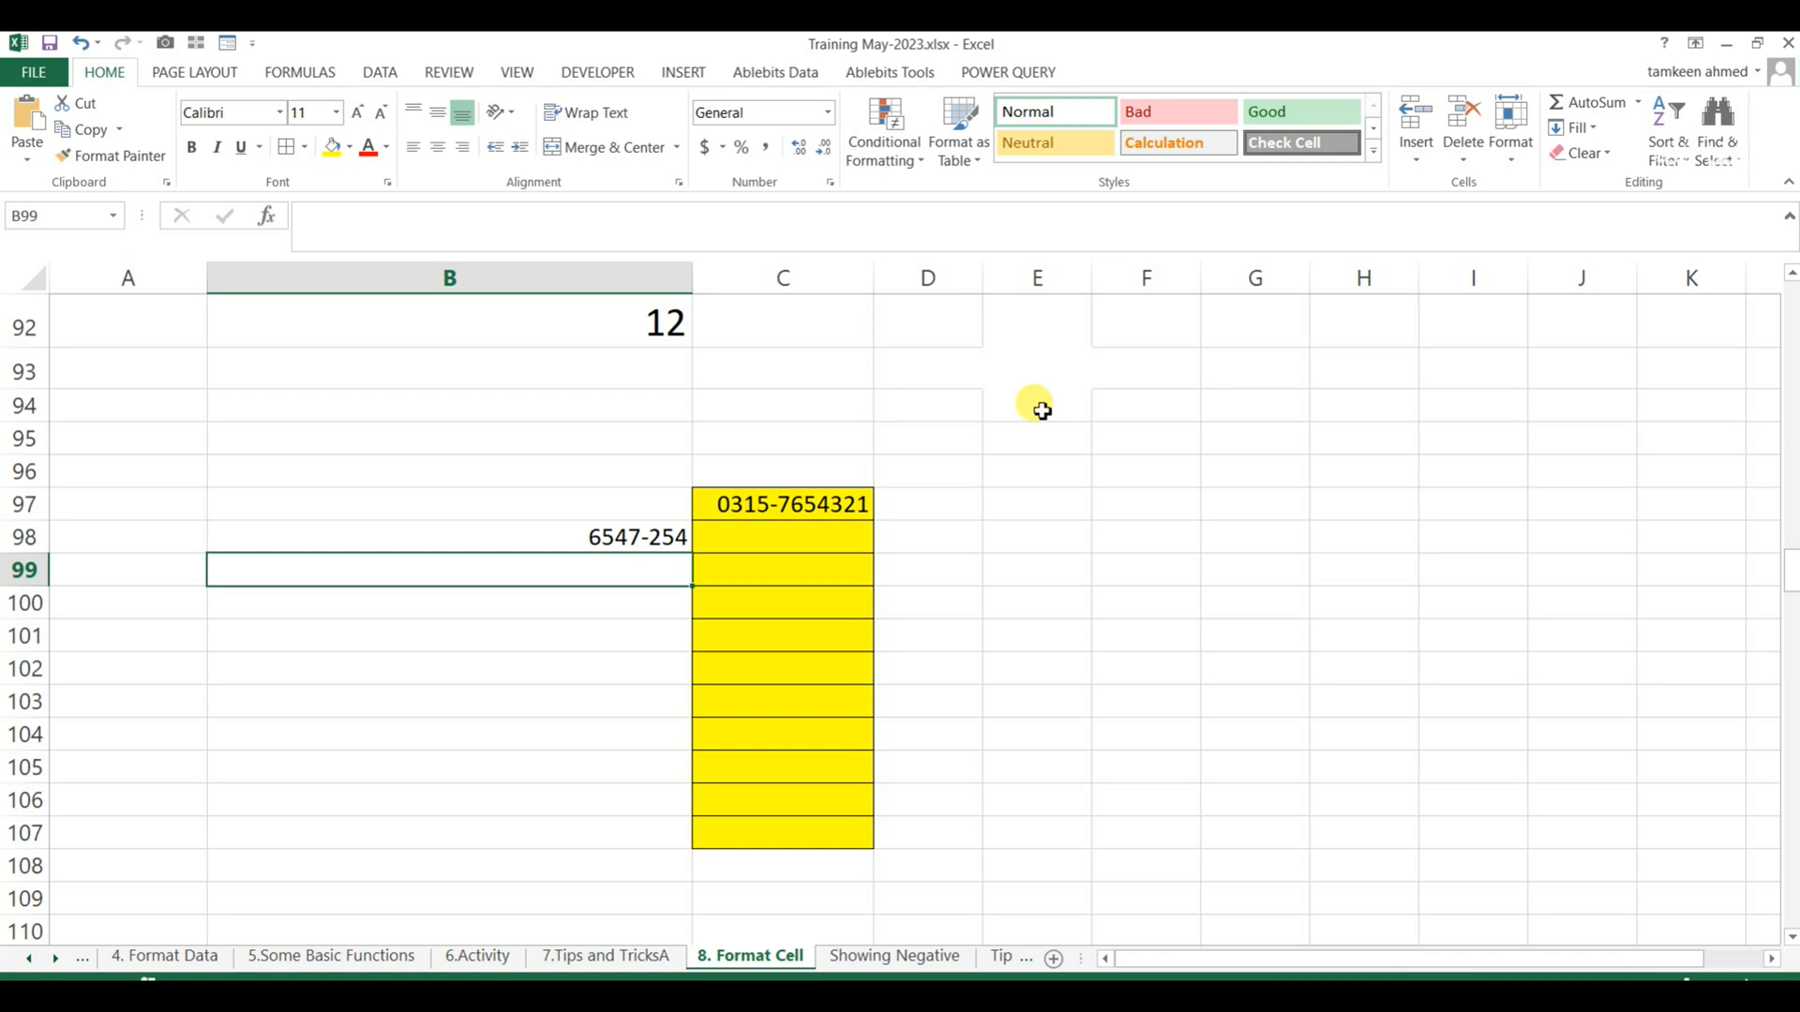
Open the Showing Negative sheet and examine the coloured, arrow-marked values in the Profit column against their underlying numbers.
left_click(886, 961)
left_click(403, 563)
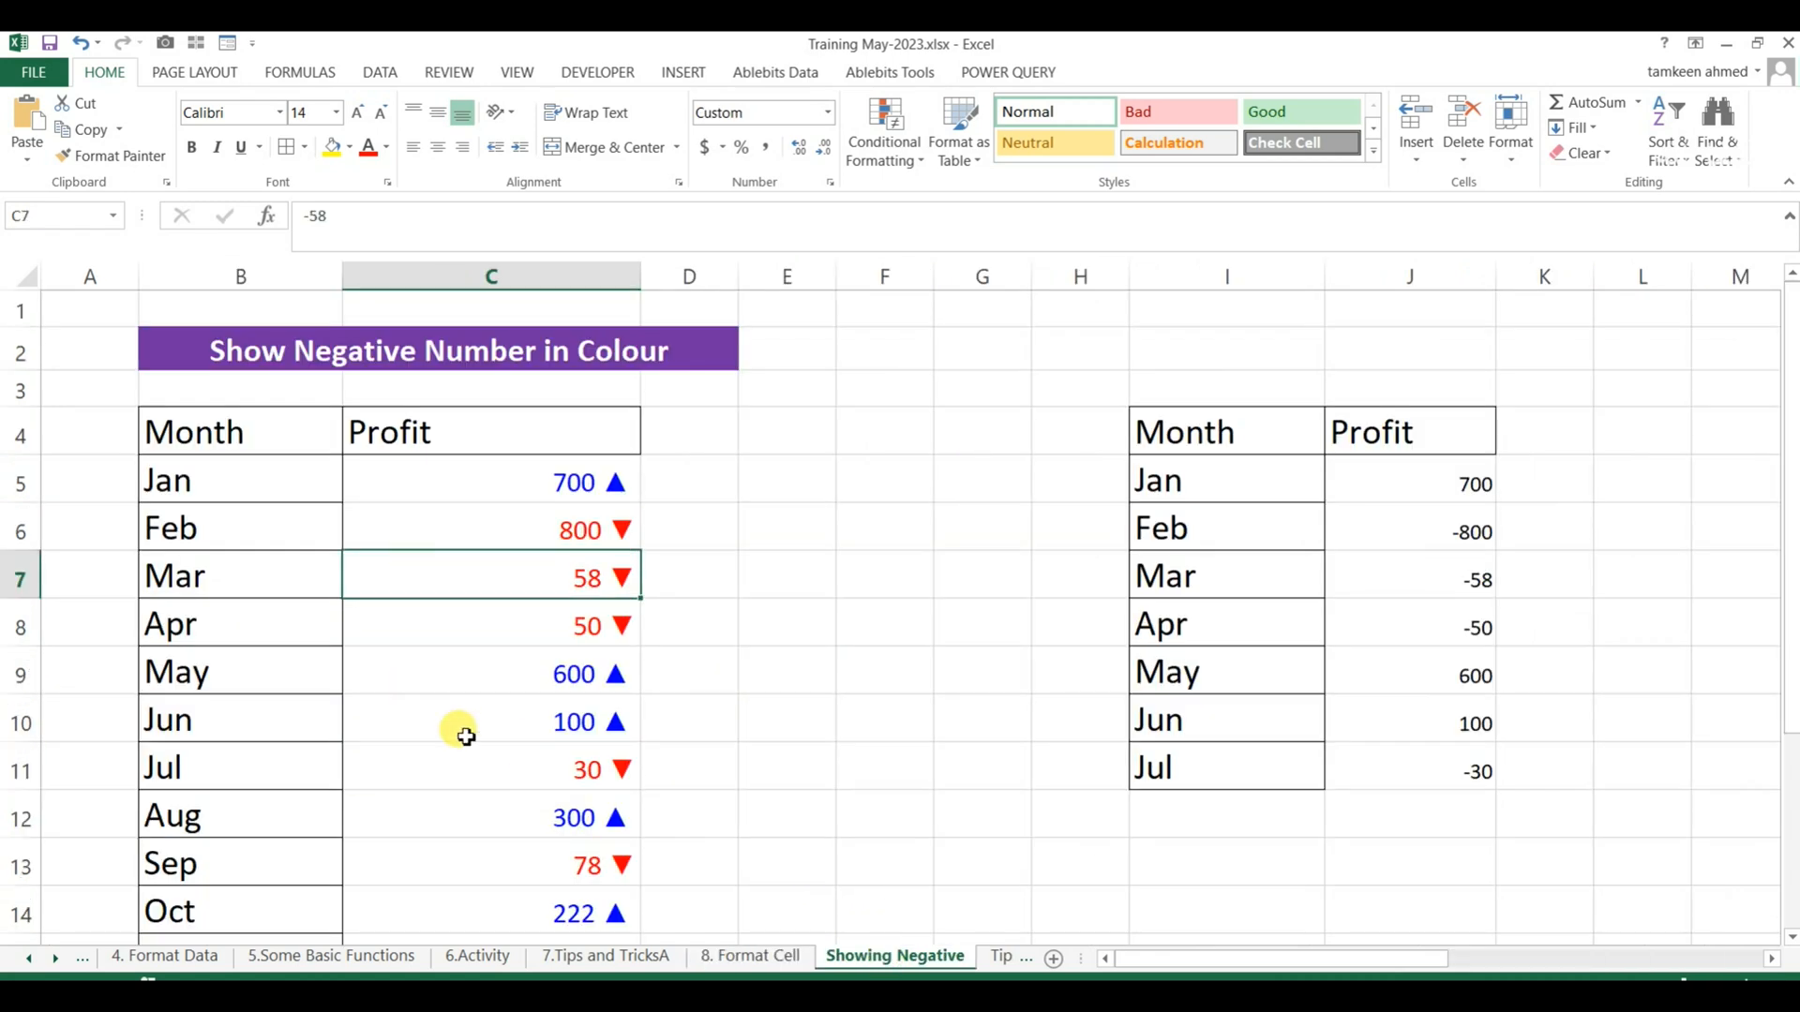
scroll(466, 732, "down", 2)
scroll(466, 731, "up", 2)
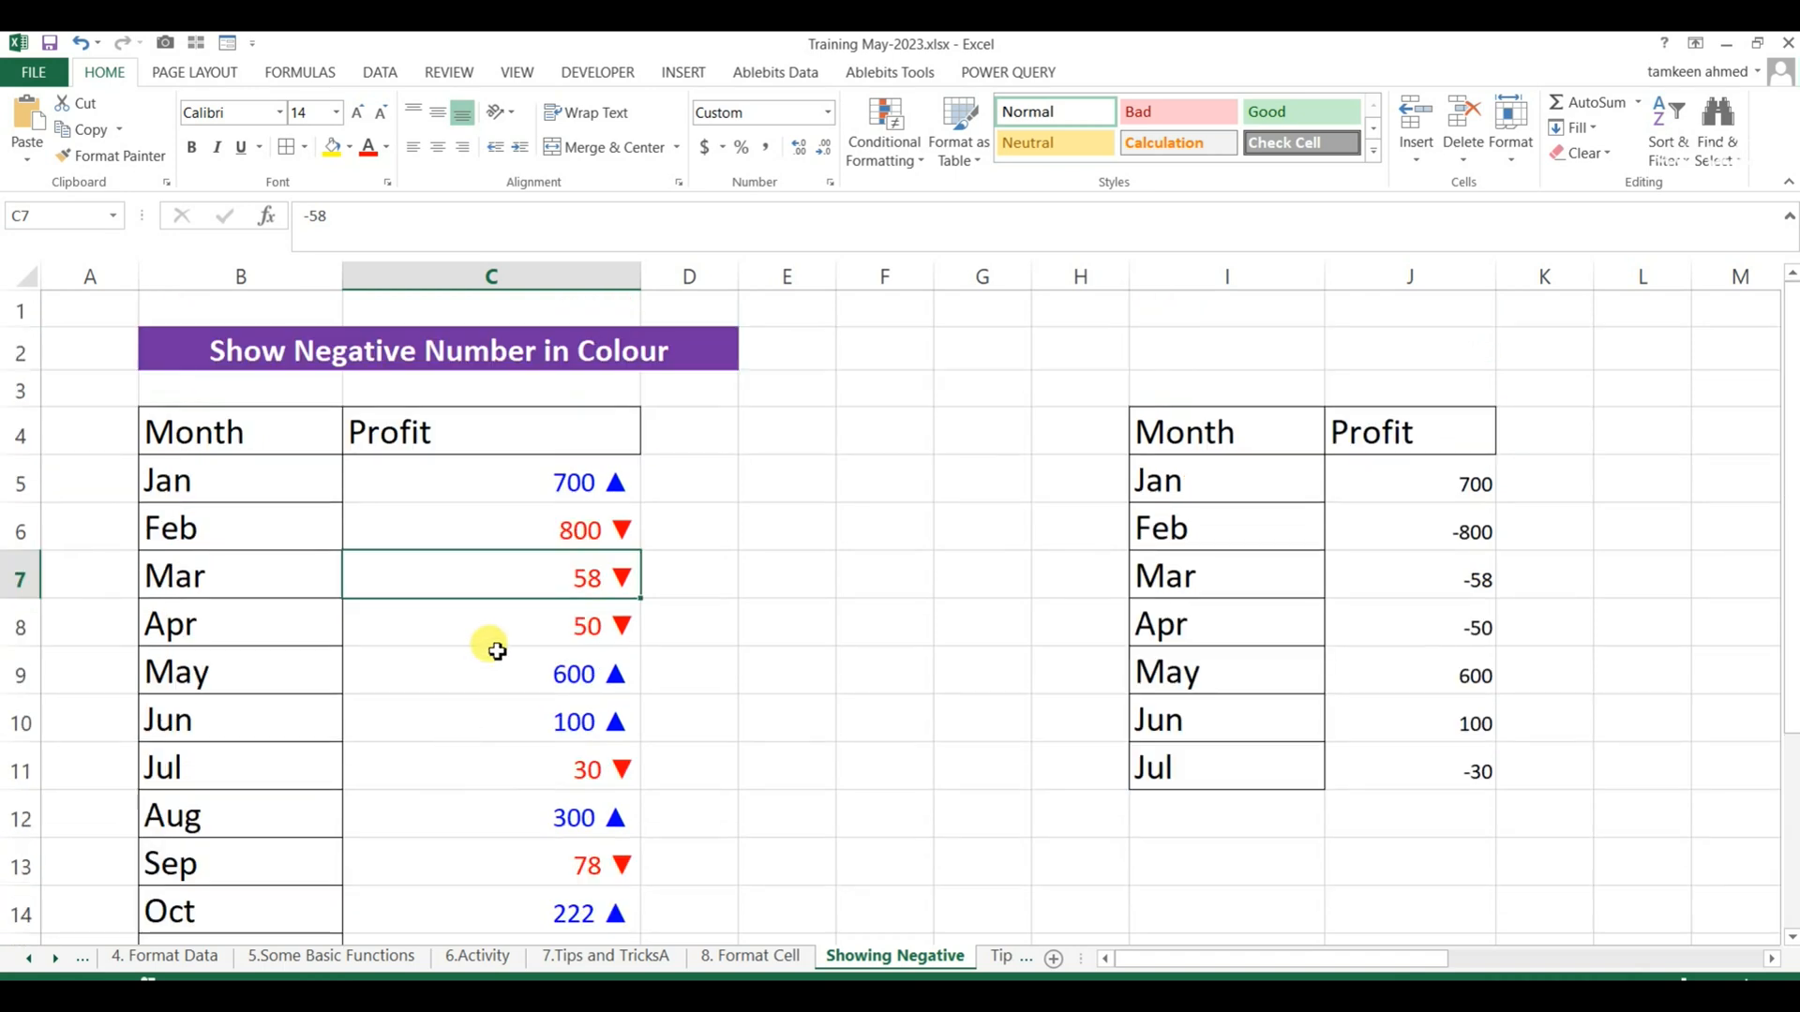
left_click(535, 476)
left_click(212, 485)
left_click(589, 494)
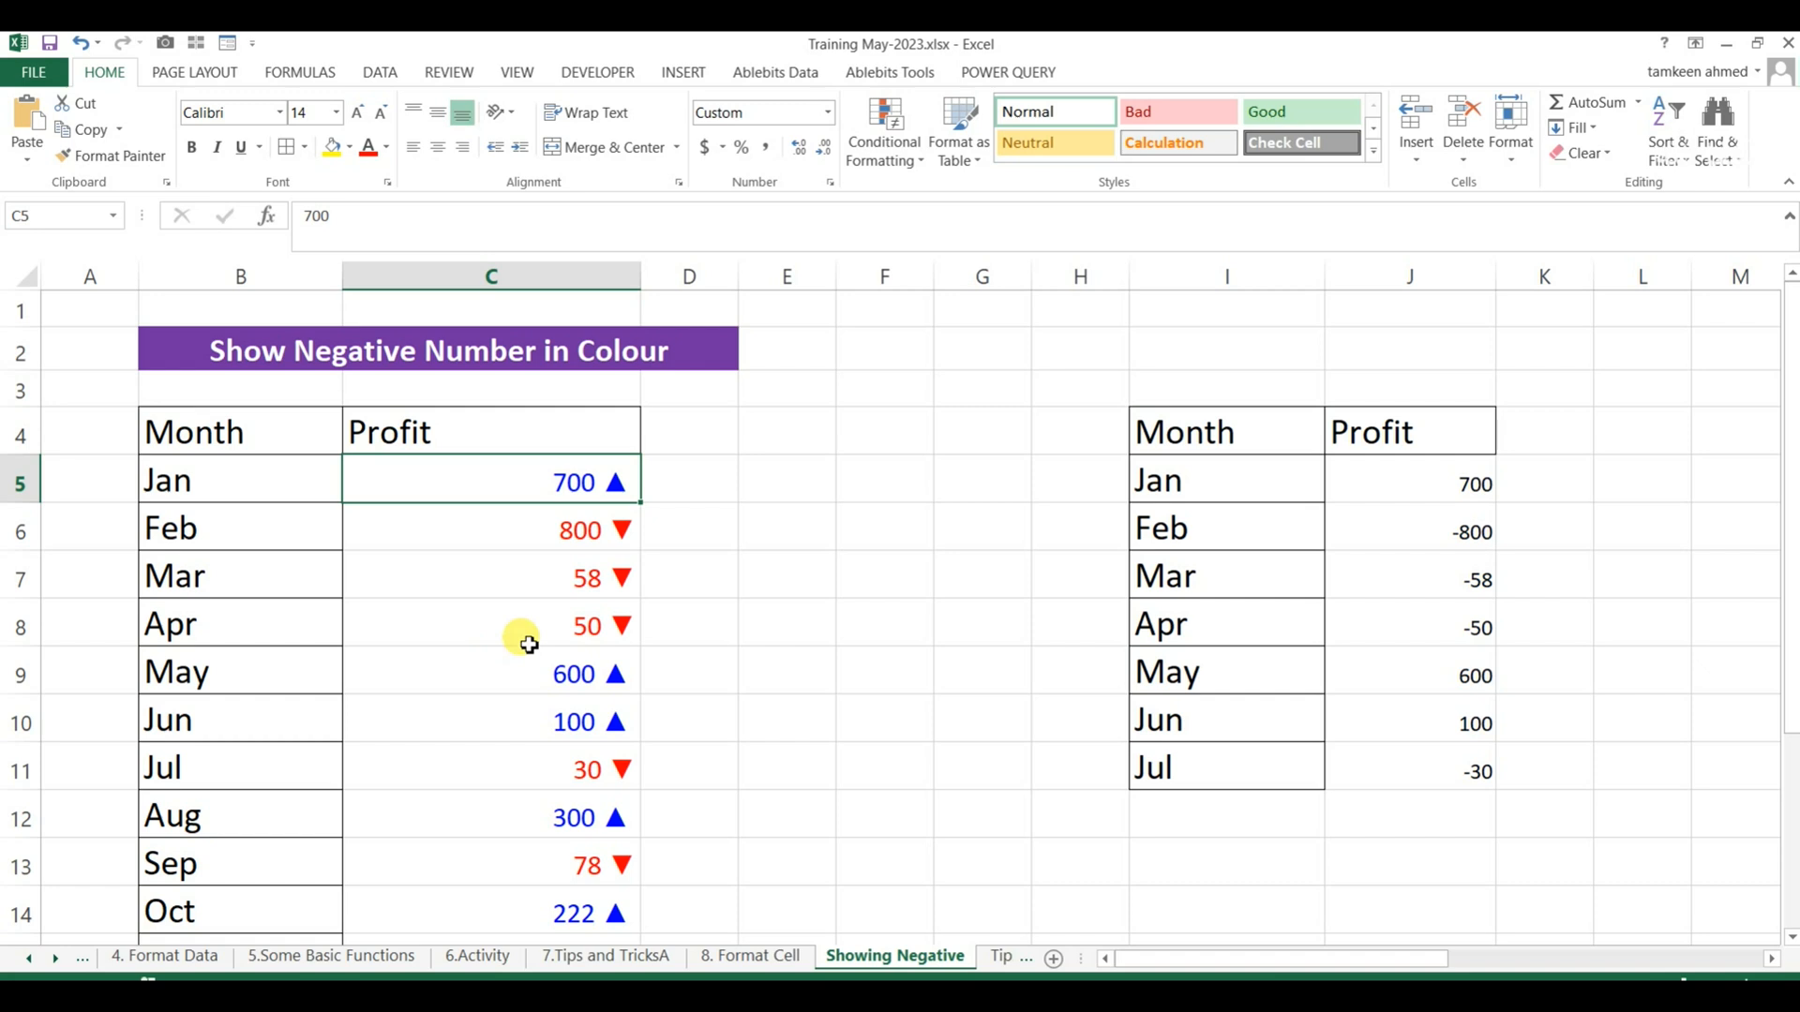
left_click(590, 528)
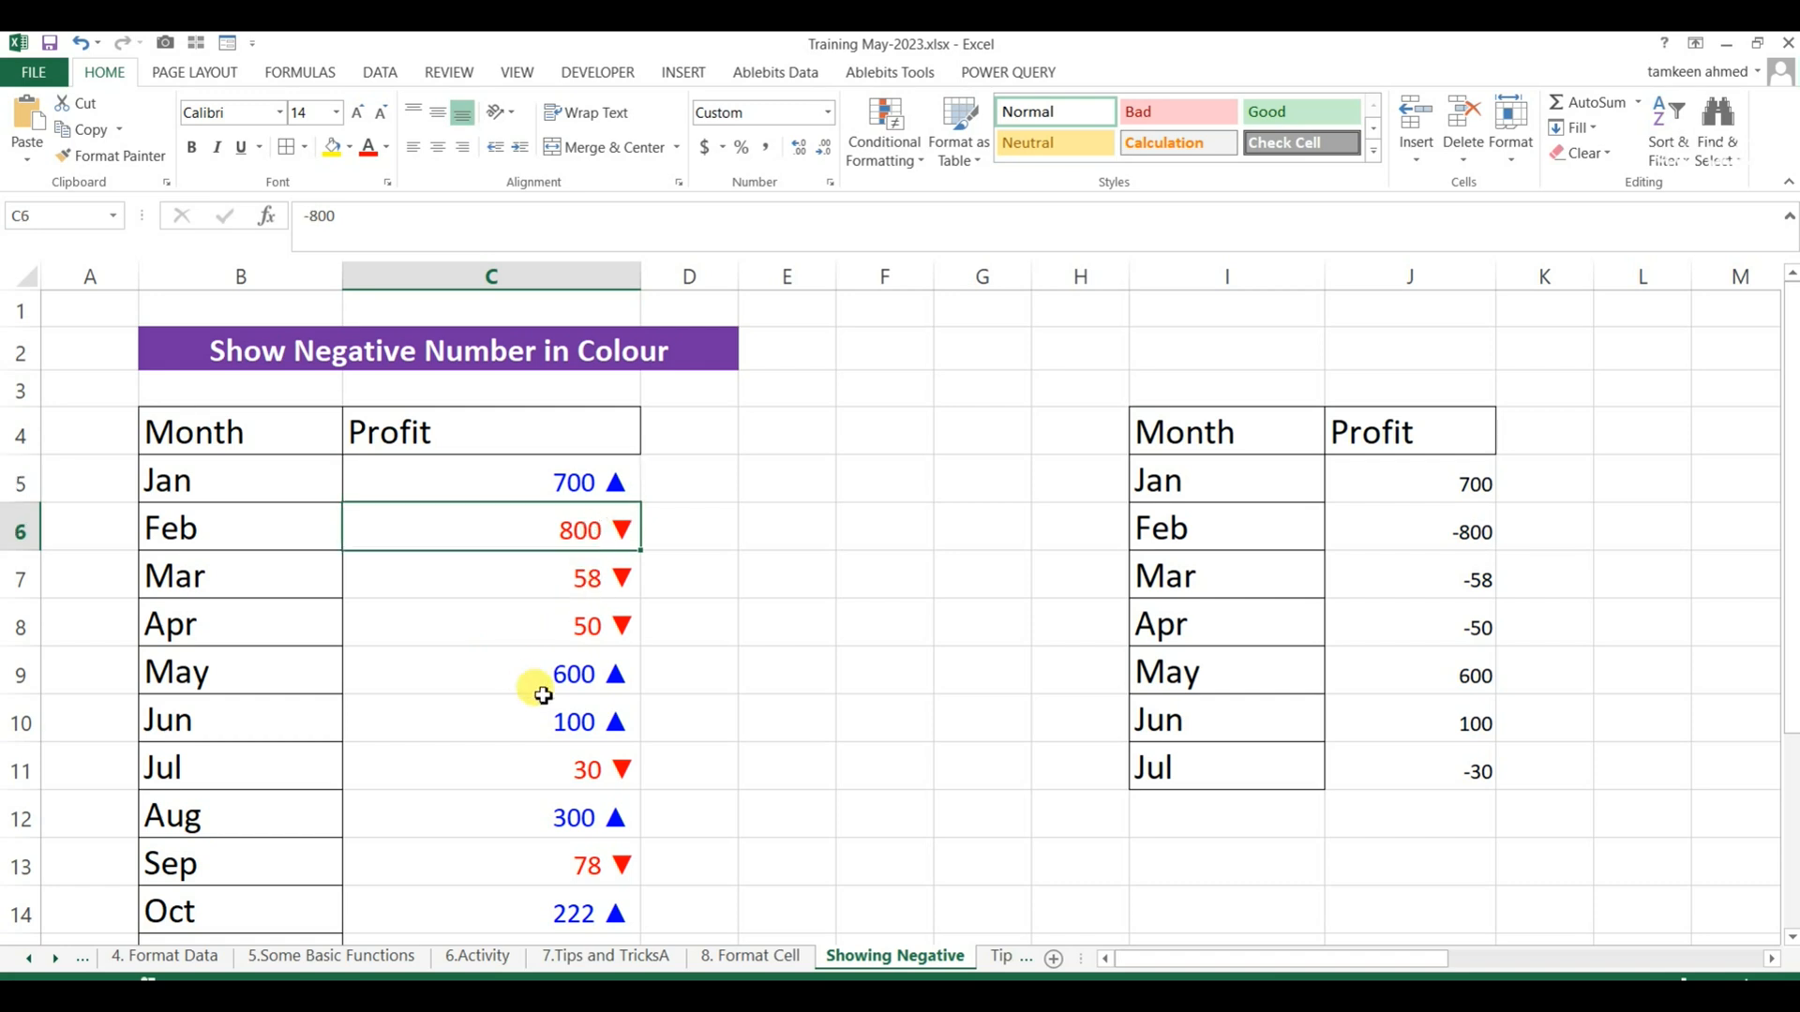
left_click(582, 624)
scroll(556, 736, "down", 2)
scroll(560, 749, "up", 2)
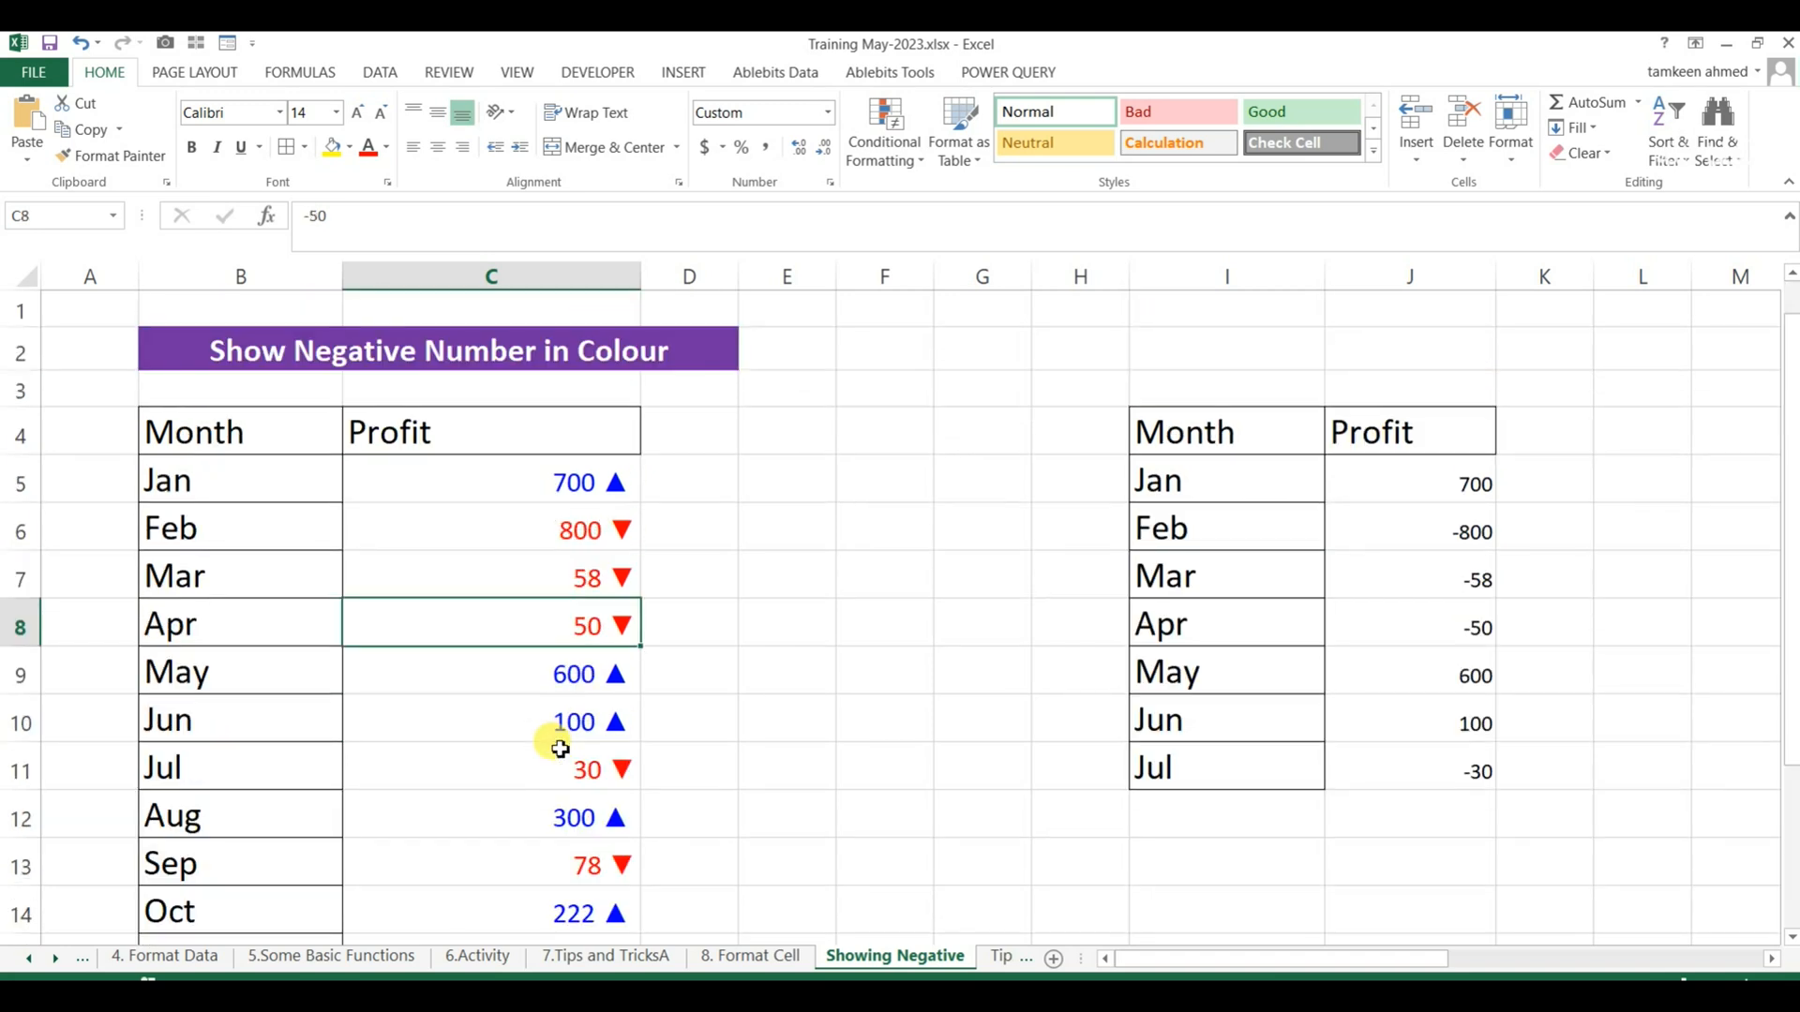
left_click(600, 487)
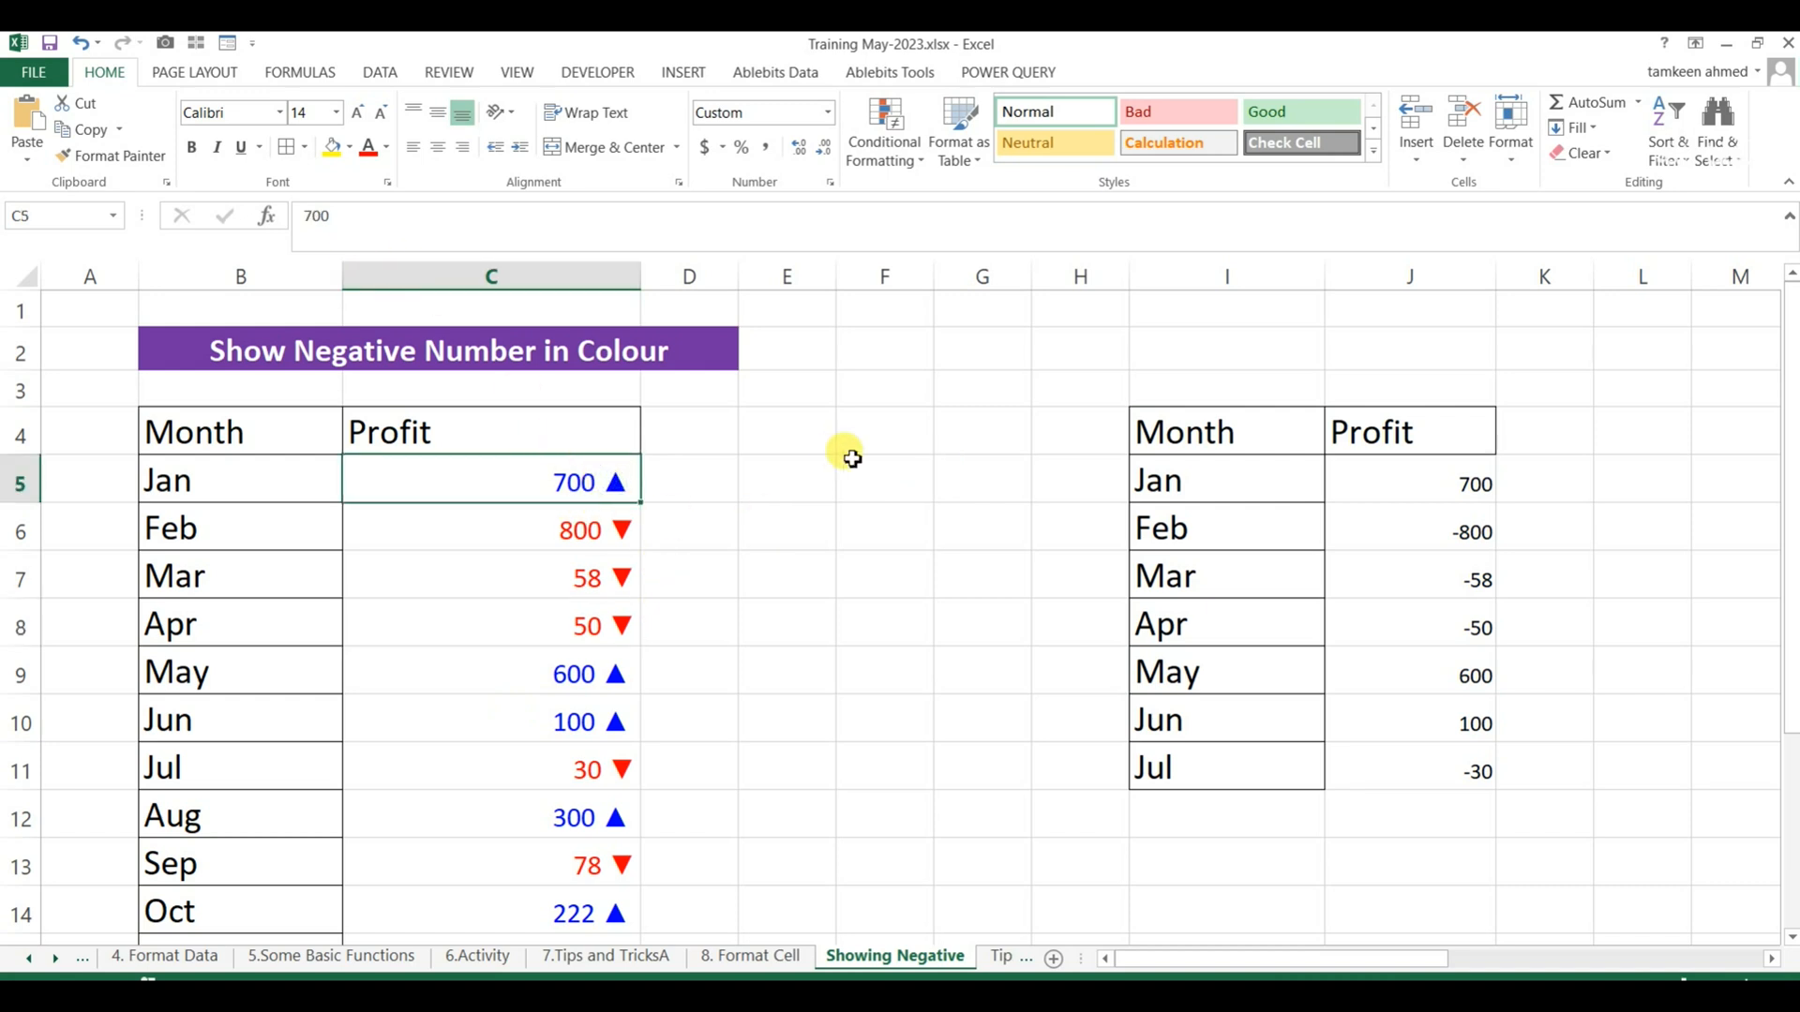
Insert the Black Down-Pointing Triangle and Black Up-Pointing Triangle symbols into D5, beside the Jan profit.
left_click(876, 429)
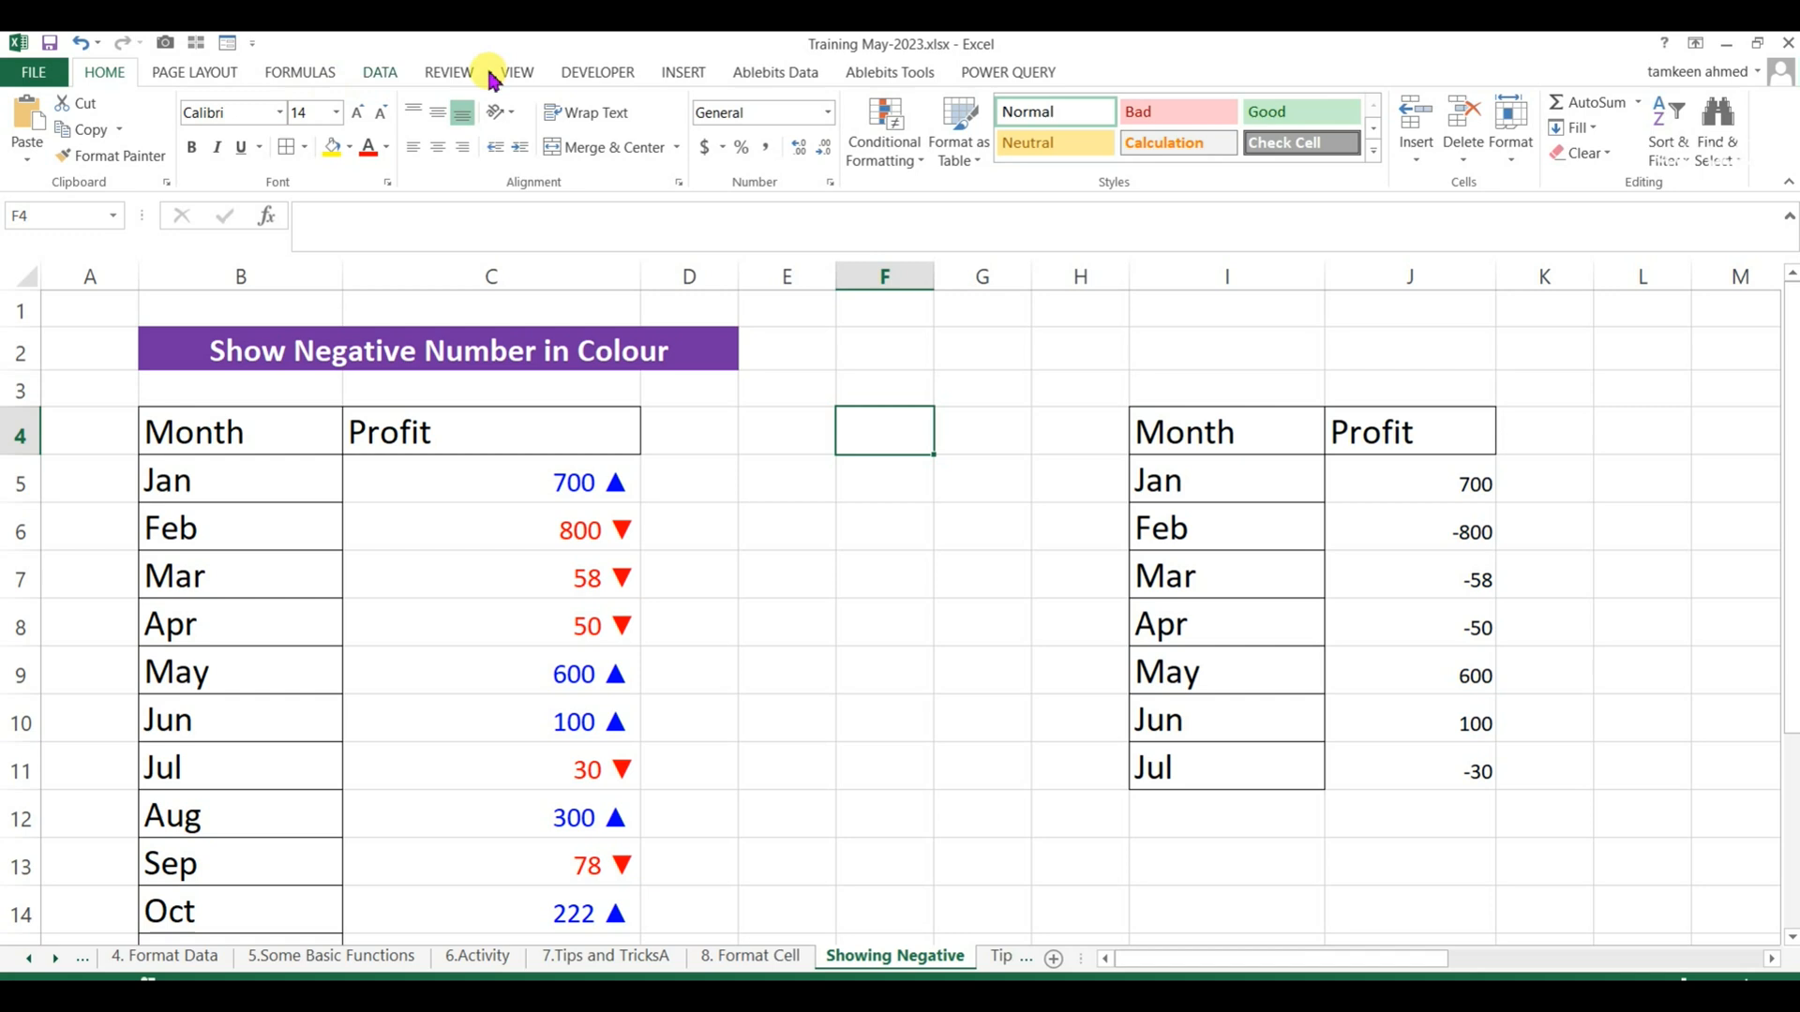
key("Left")
key("Left")
key("Down")
left_click(683, 72)
left_click(1705, 128)
left_click_drag(1145, 321, 1092, 242)
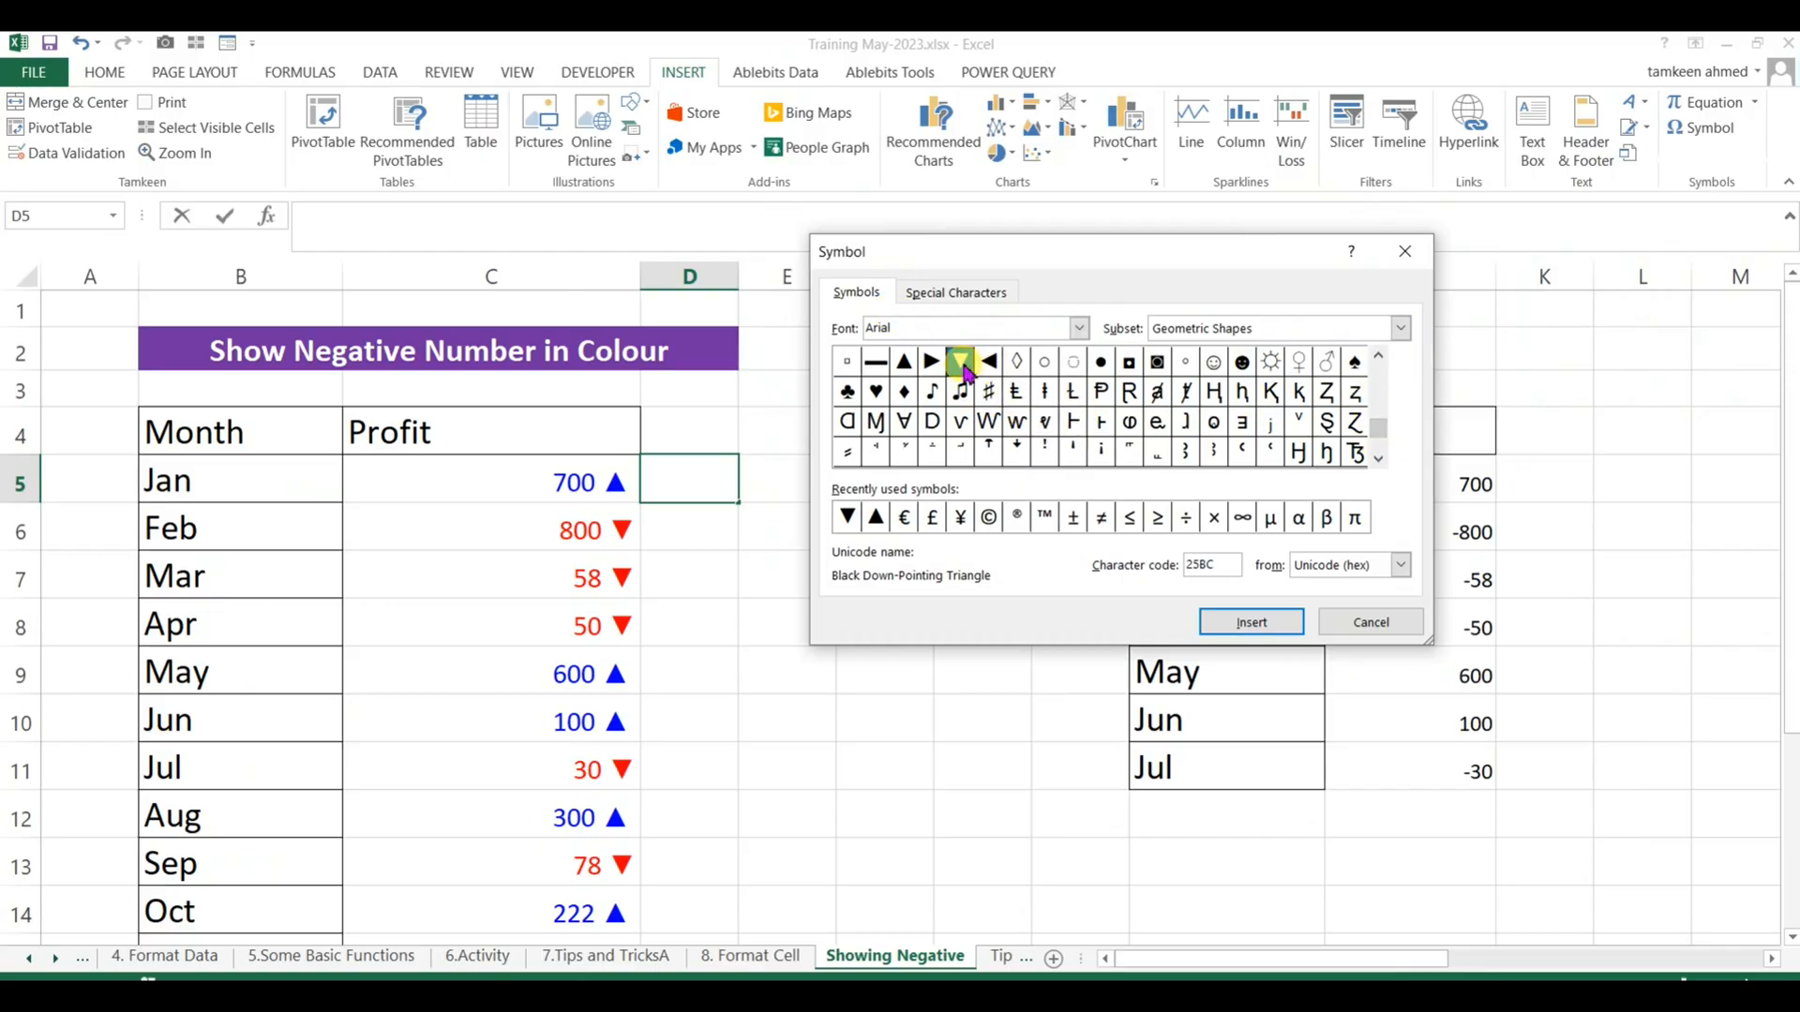
left_click(1269, 626)
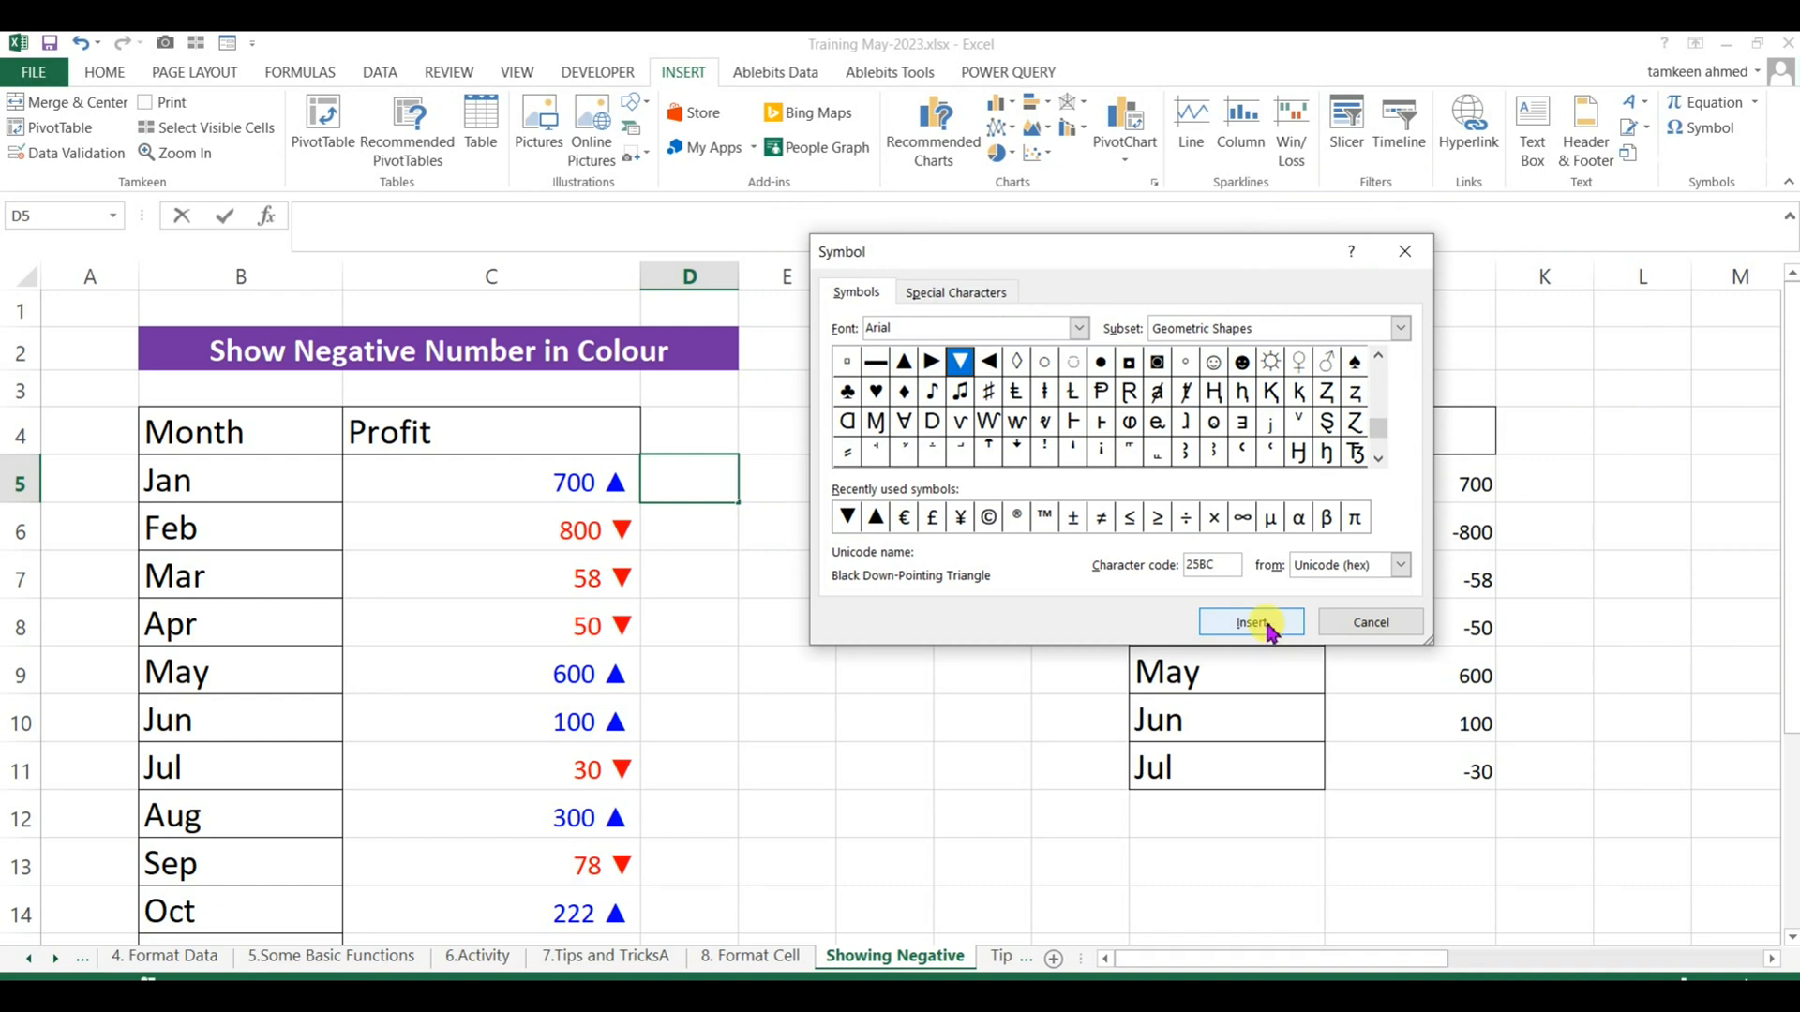
left_click(903, 362)
left_click(1283, 624)
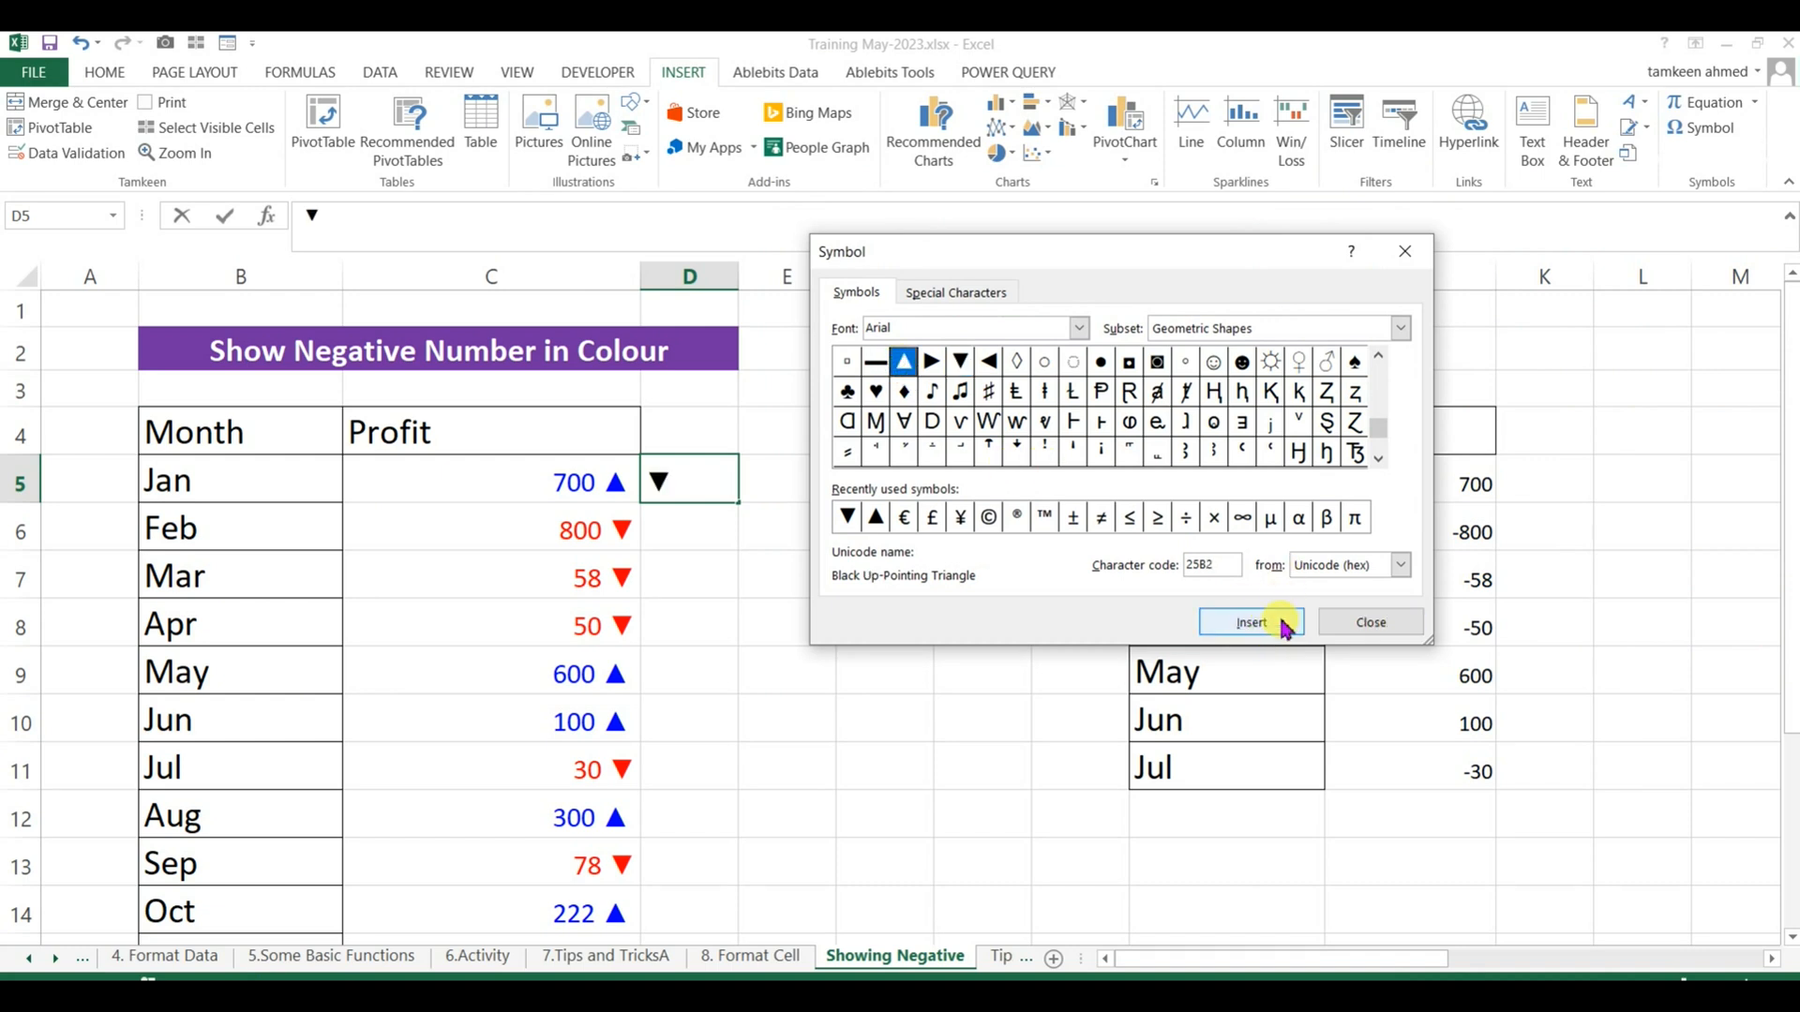
left_click(1378, 626)
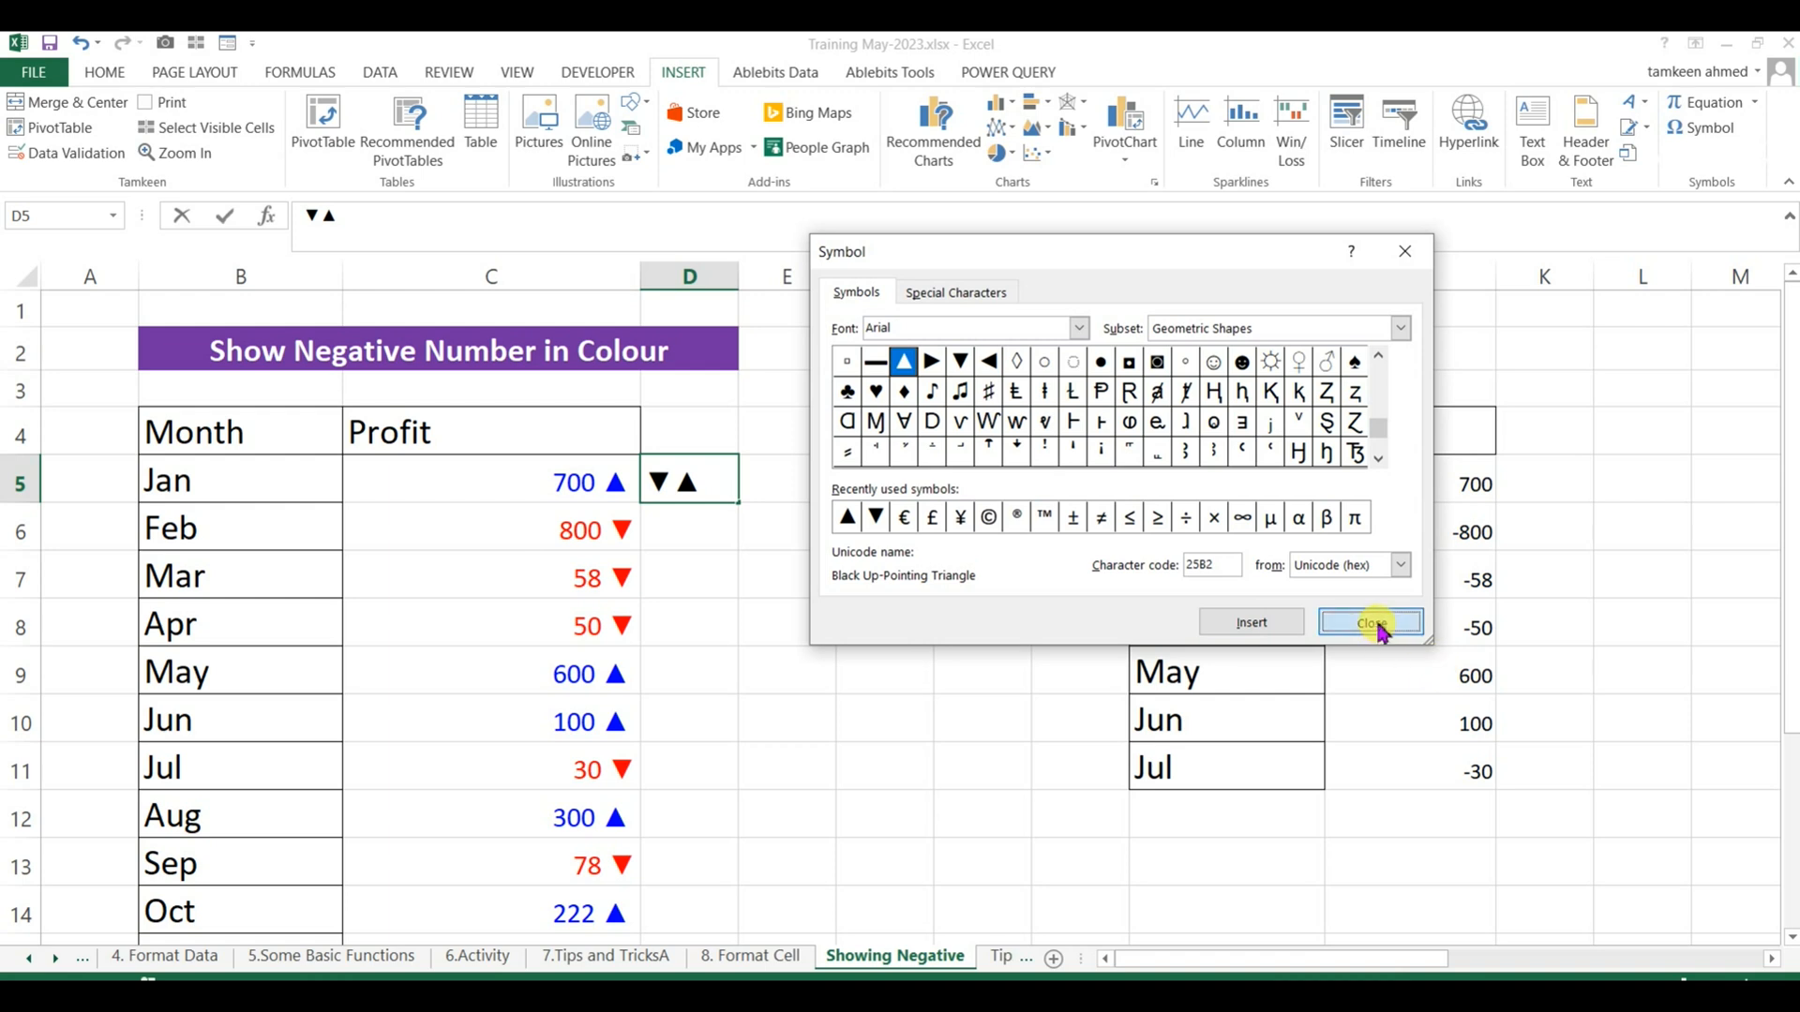
left_click(712, 619)
Move the two triangle symbols from D5 to E5 and copy both characters from the cell's contents.
left_click(718, 486)
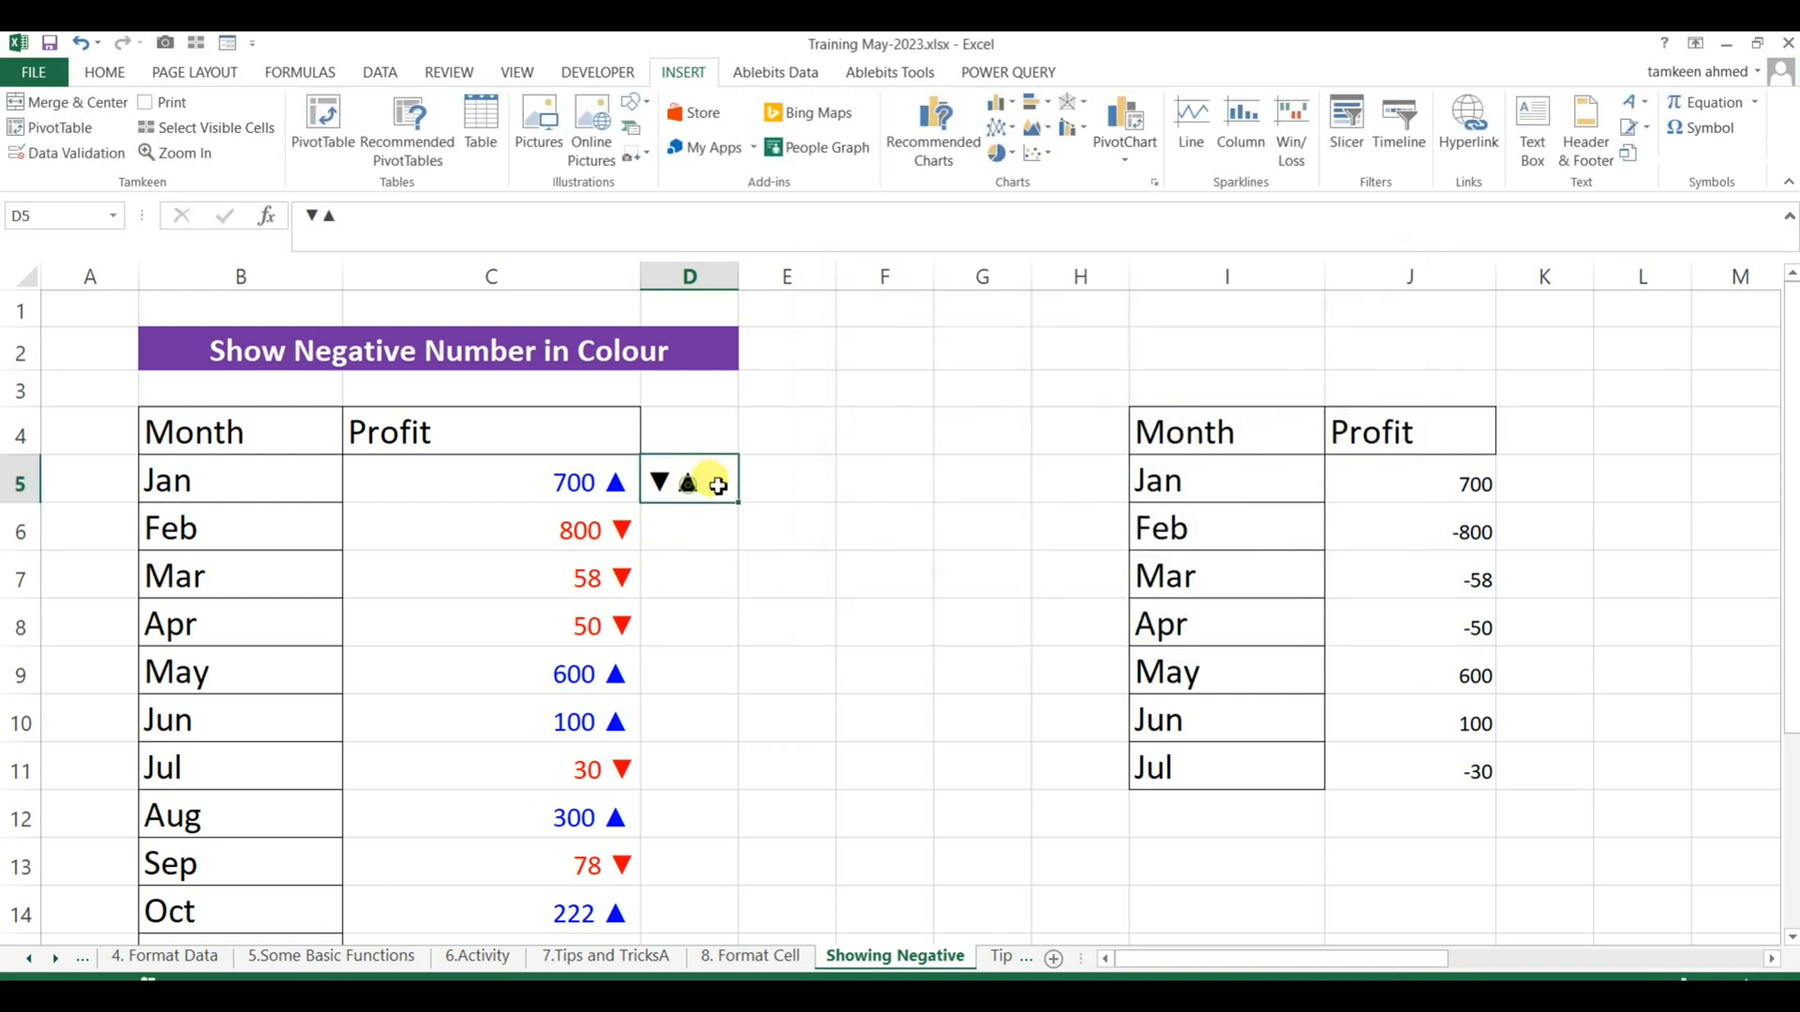
left_click_drag(740, 482, 825, 480)
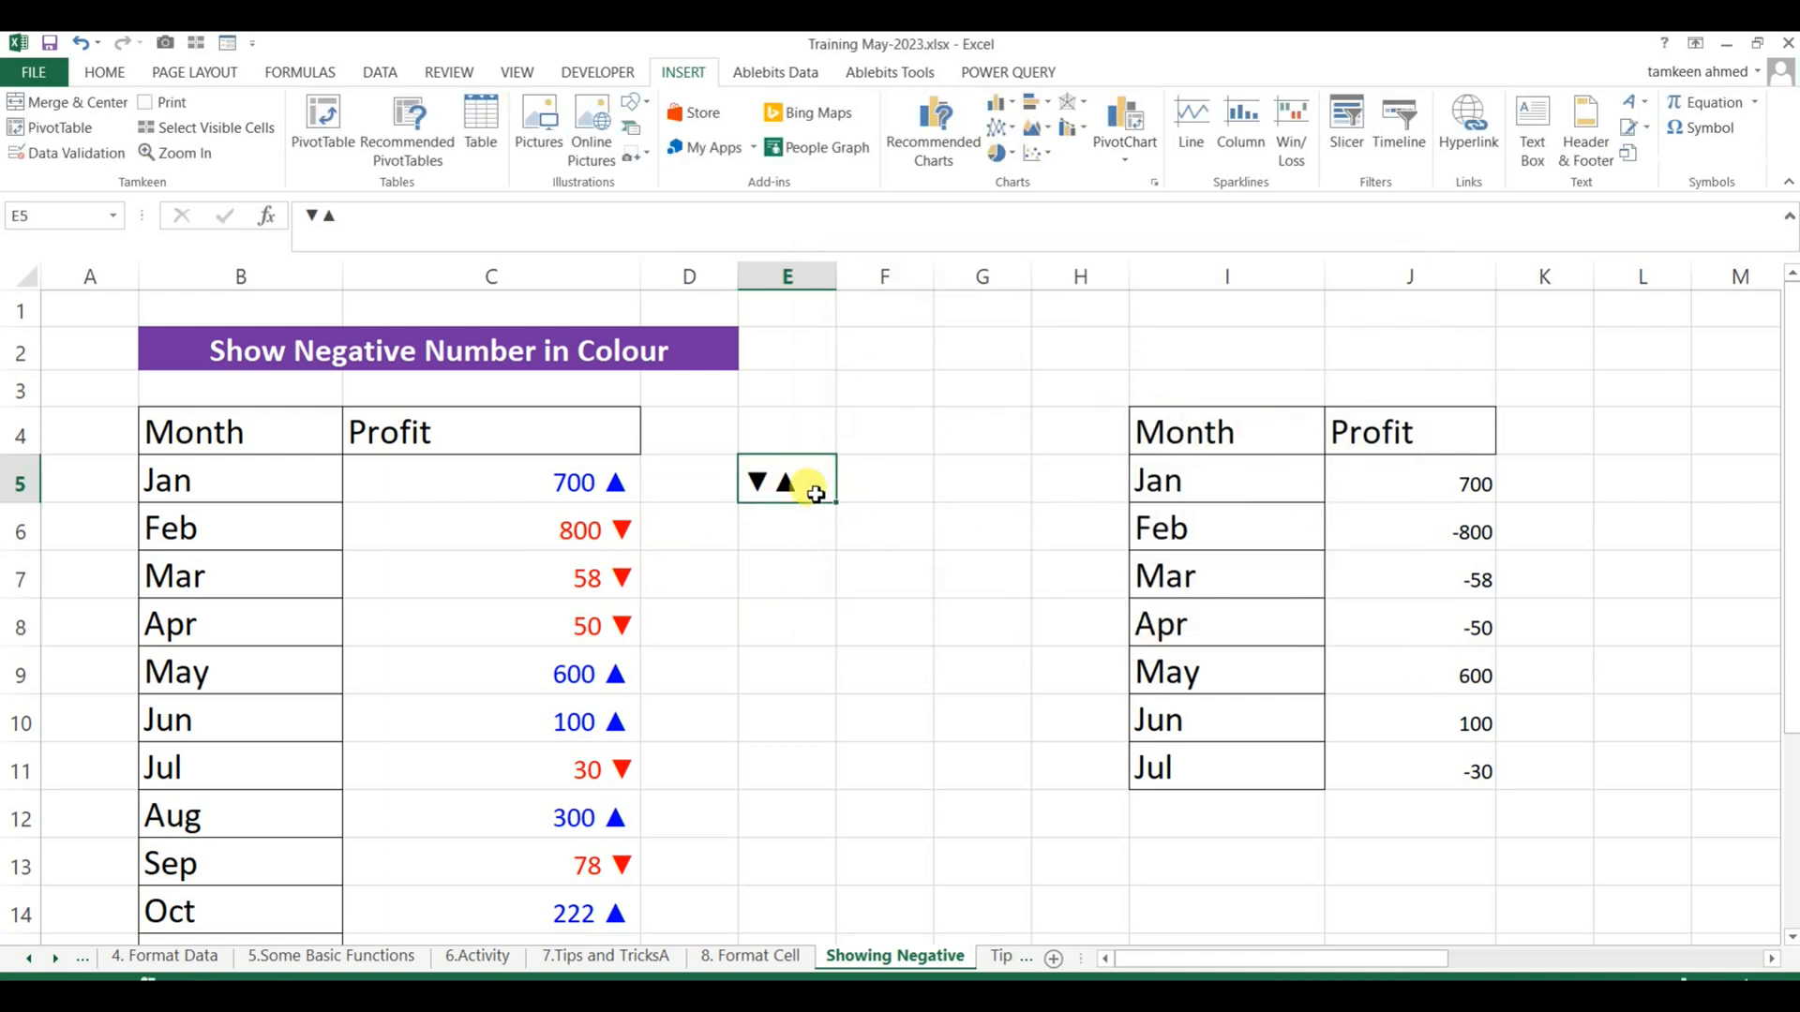
left_click(315, 217)
left_click_drag(315, 217, 308, 219)
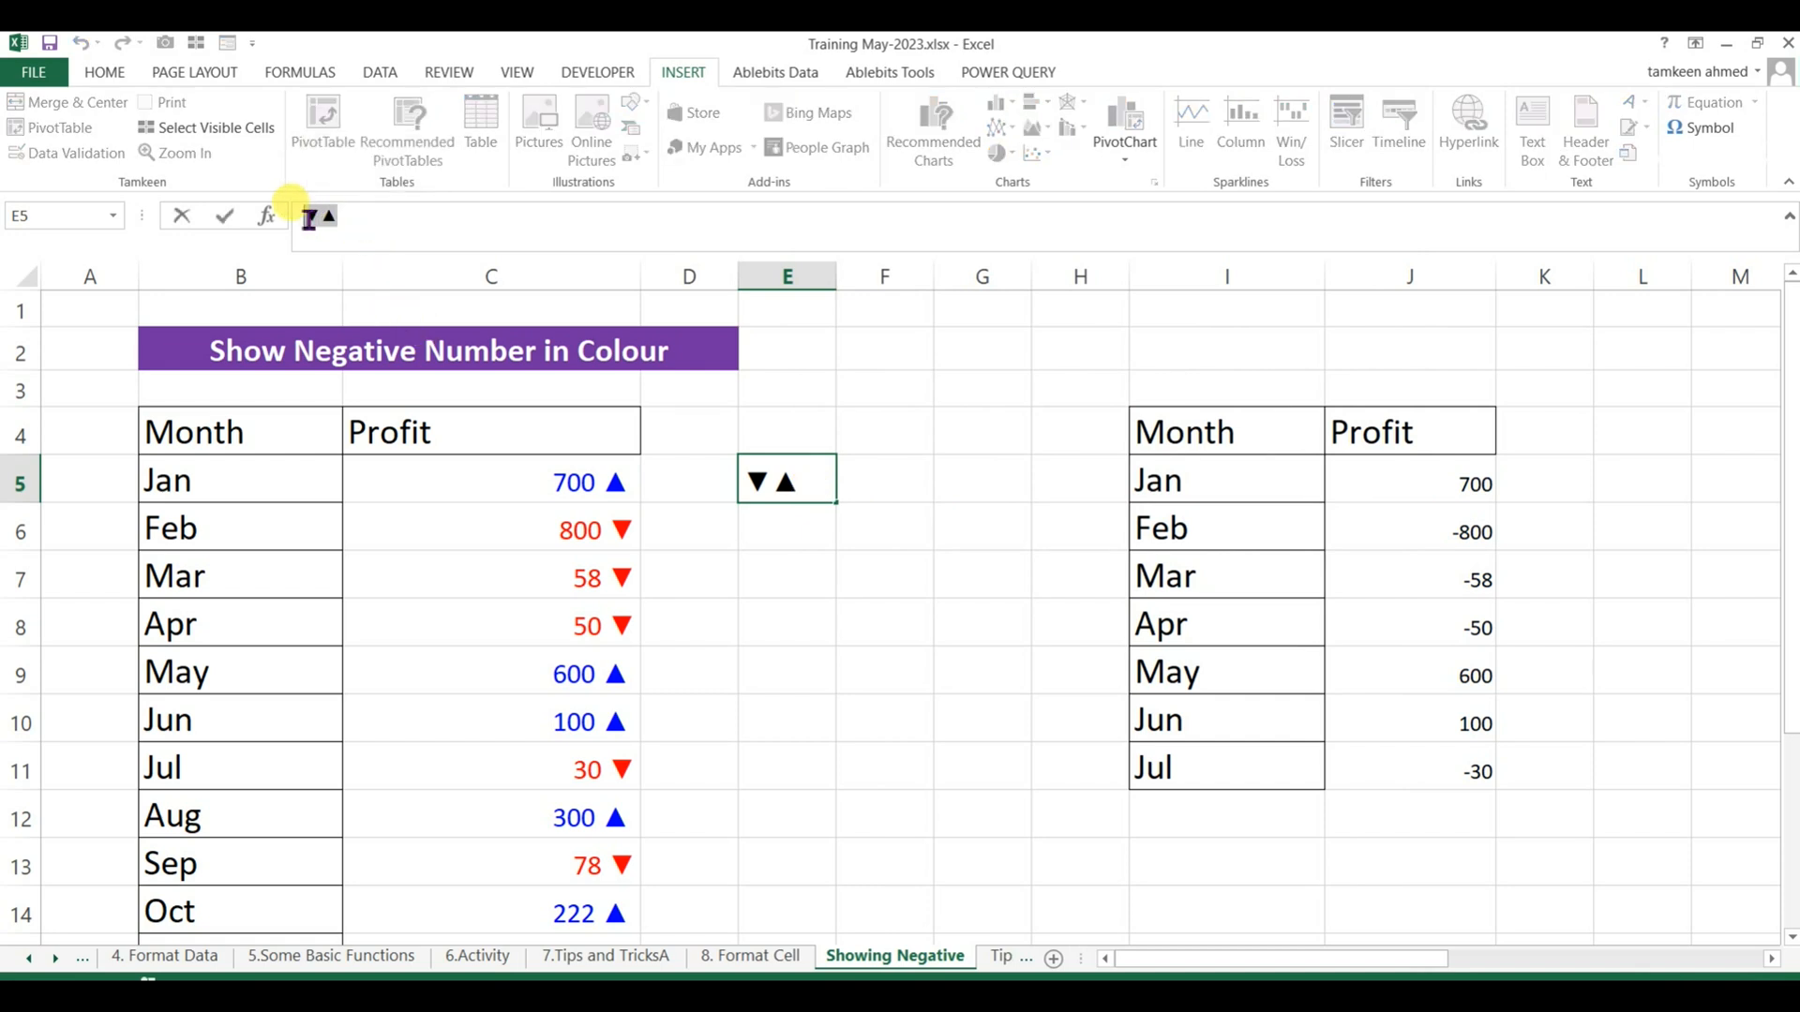
key("ctrl+c")
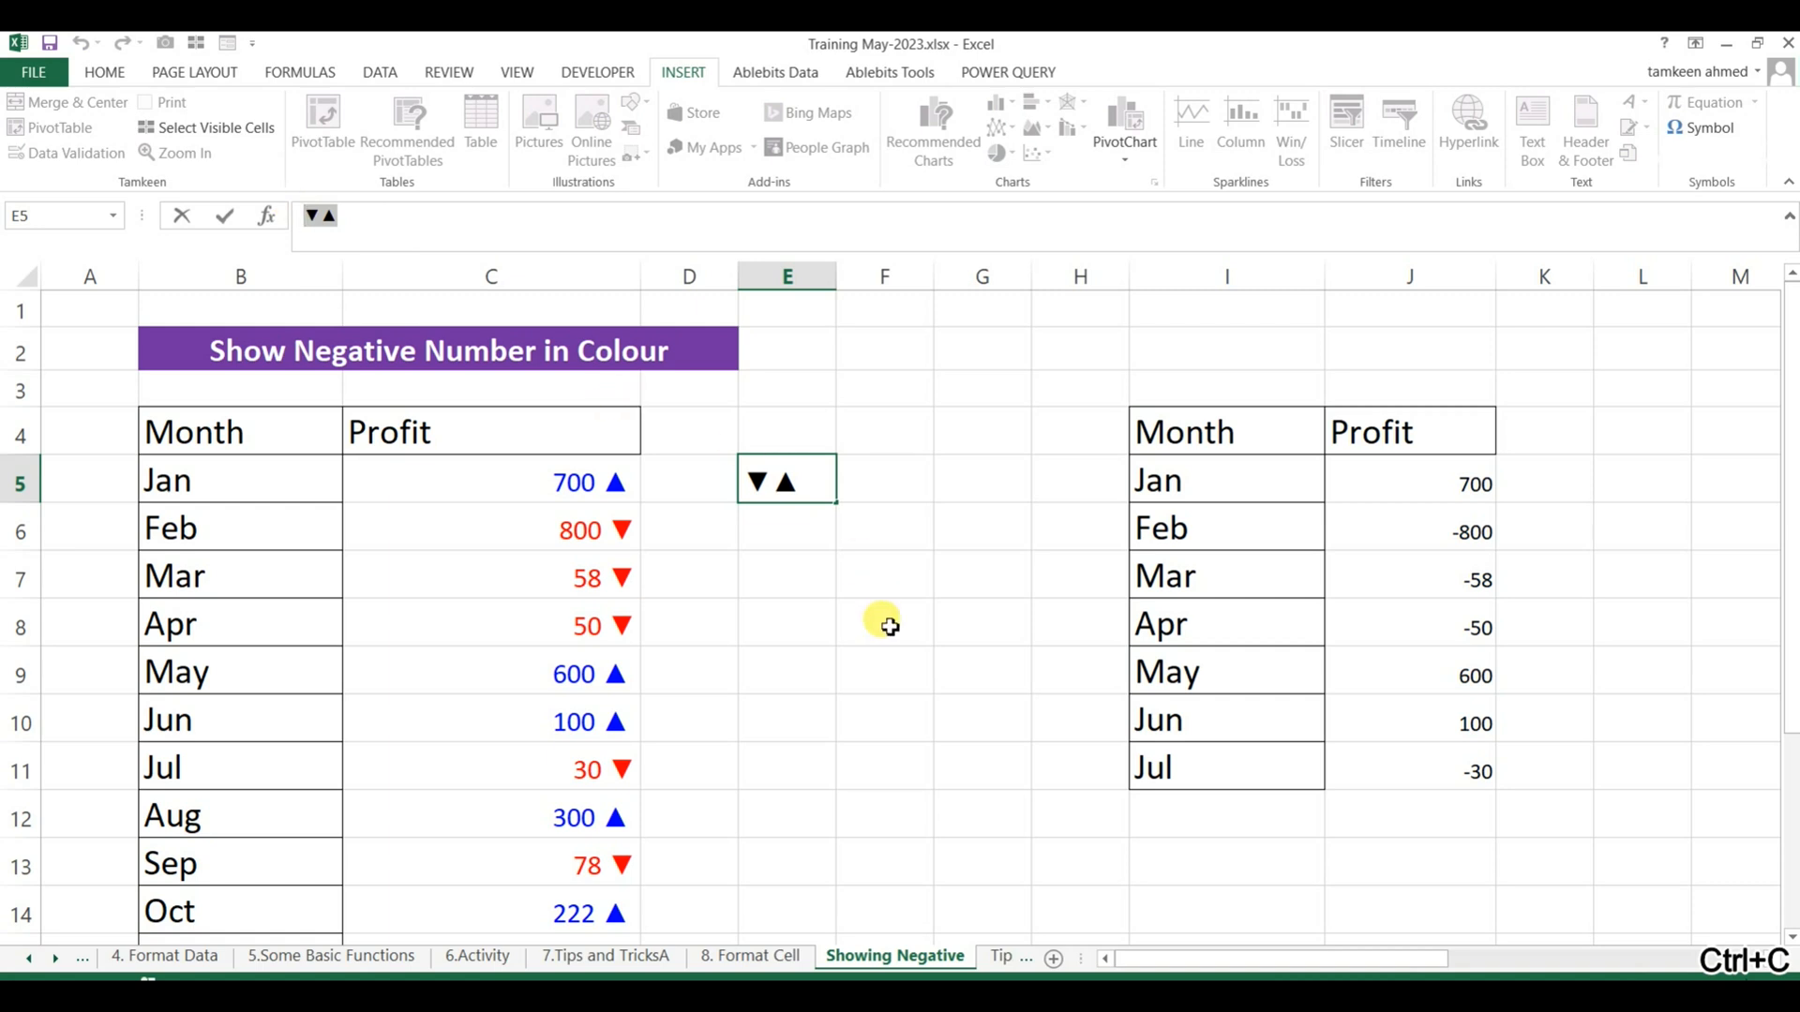
Start a custom number format for J5:J11 with the positive section [blue]General"▲".
left_click(1444, 577)
left_click_drag(1457, 480, 1459, 768)
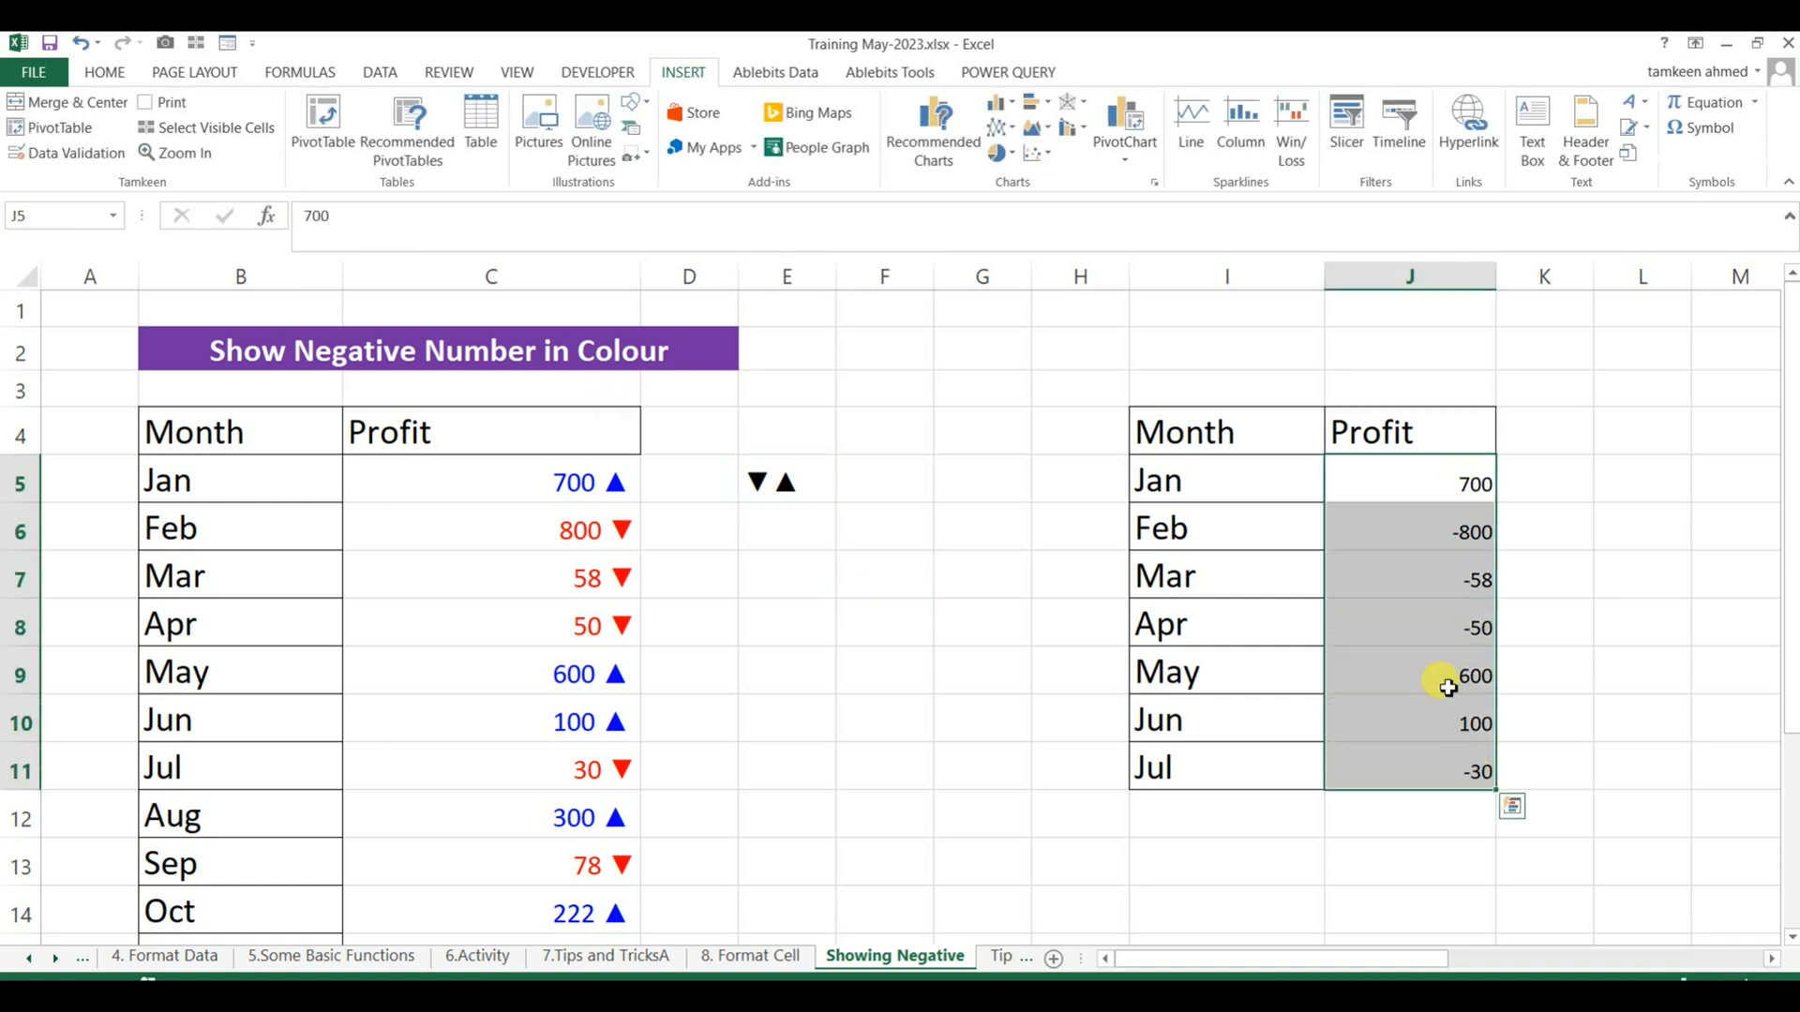
key("ctrl+1")
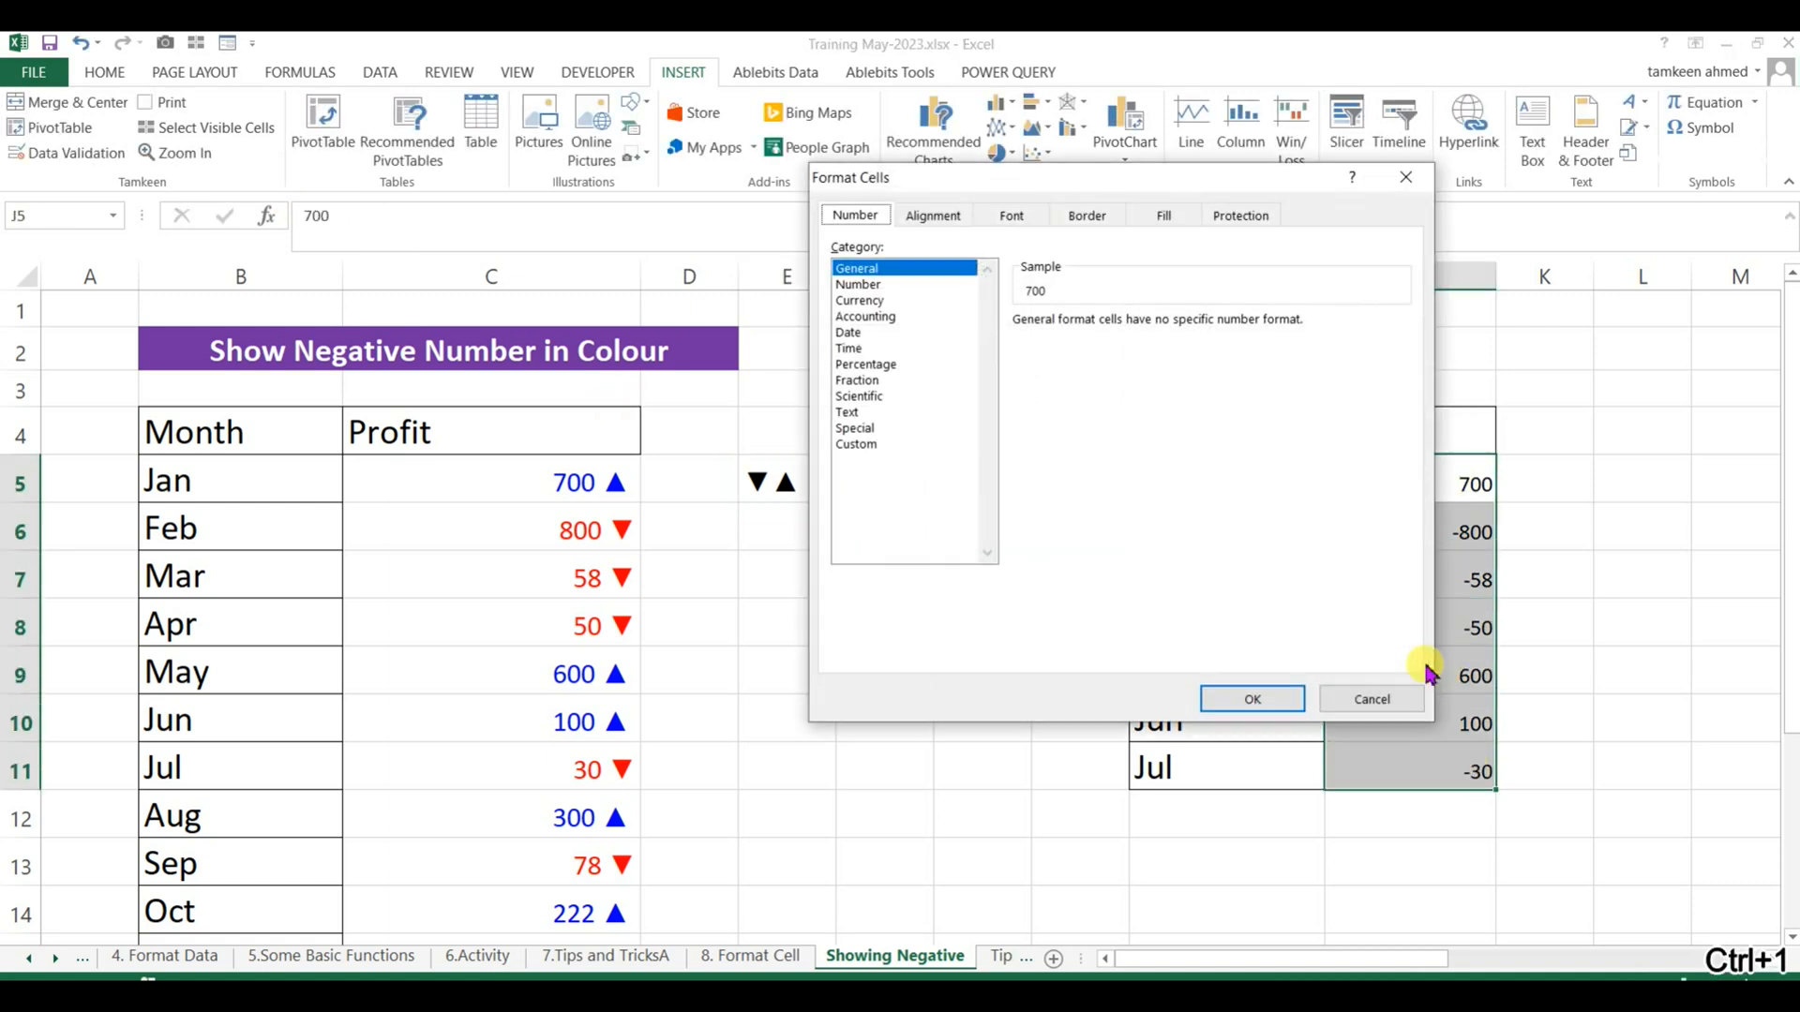
left_click(868, 444)
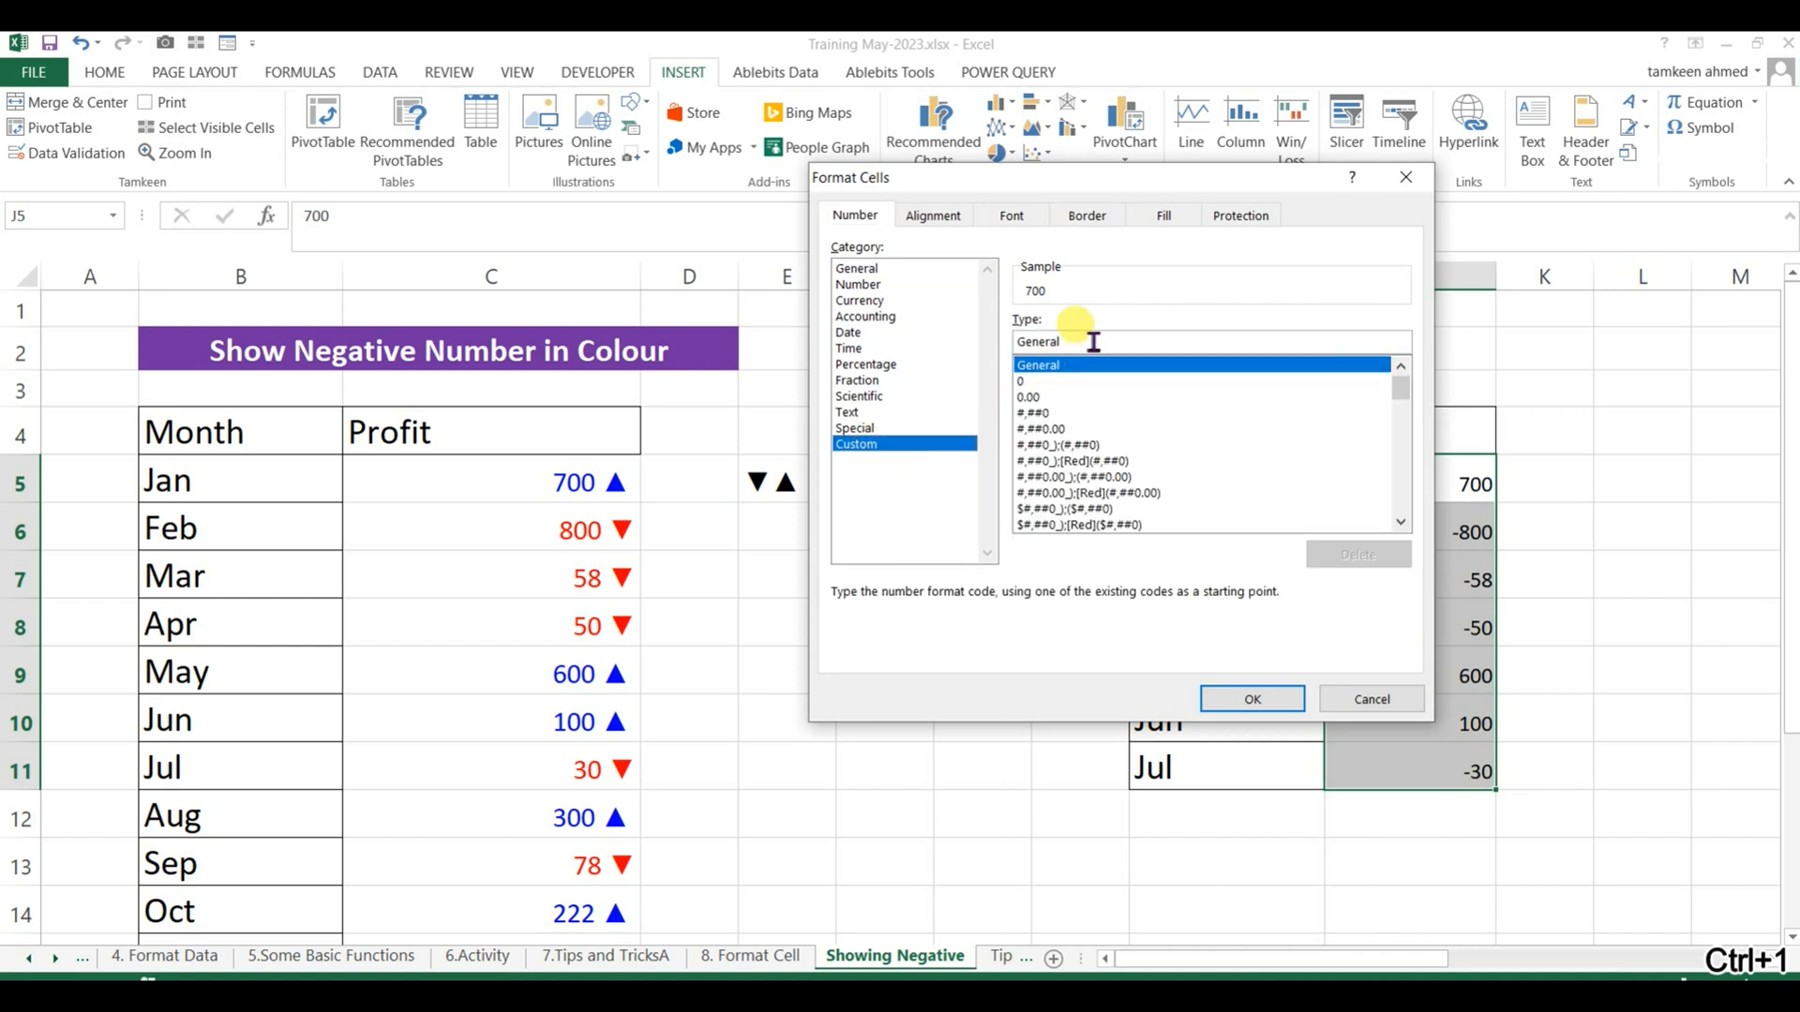
left_click(1020, 342)
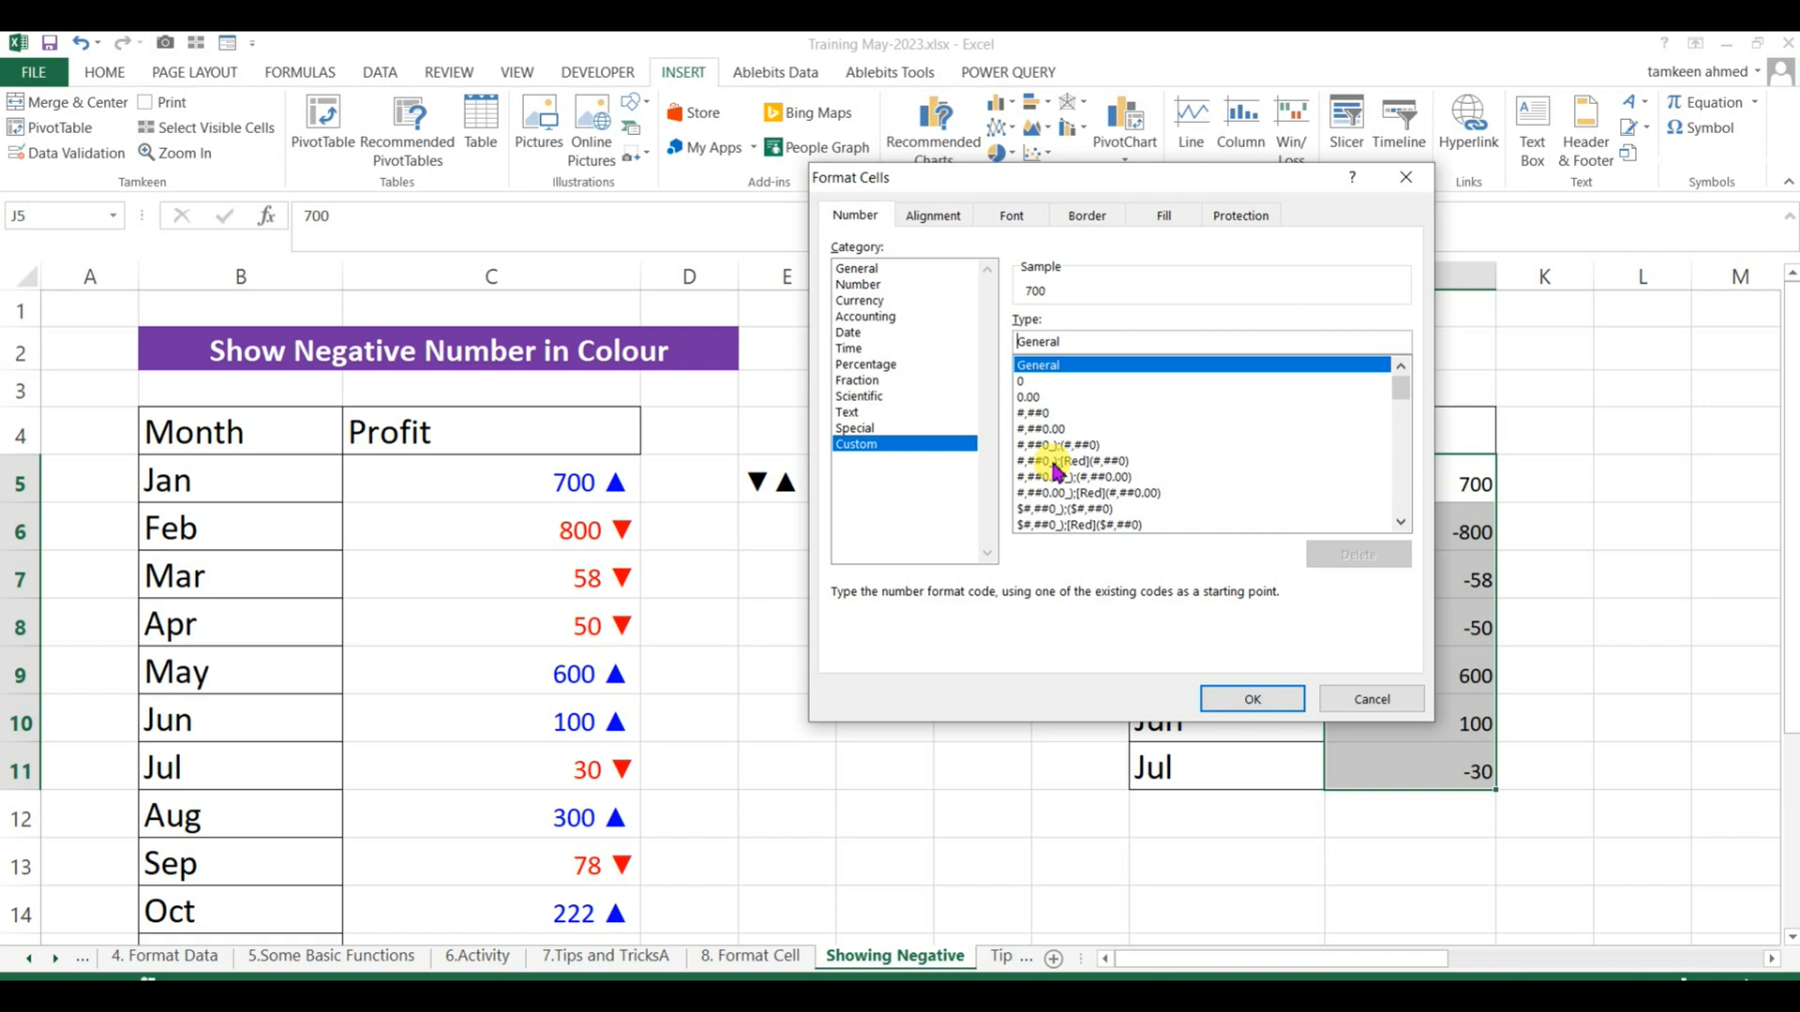
type("[blue")
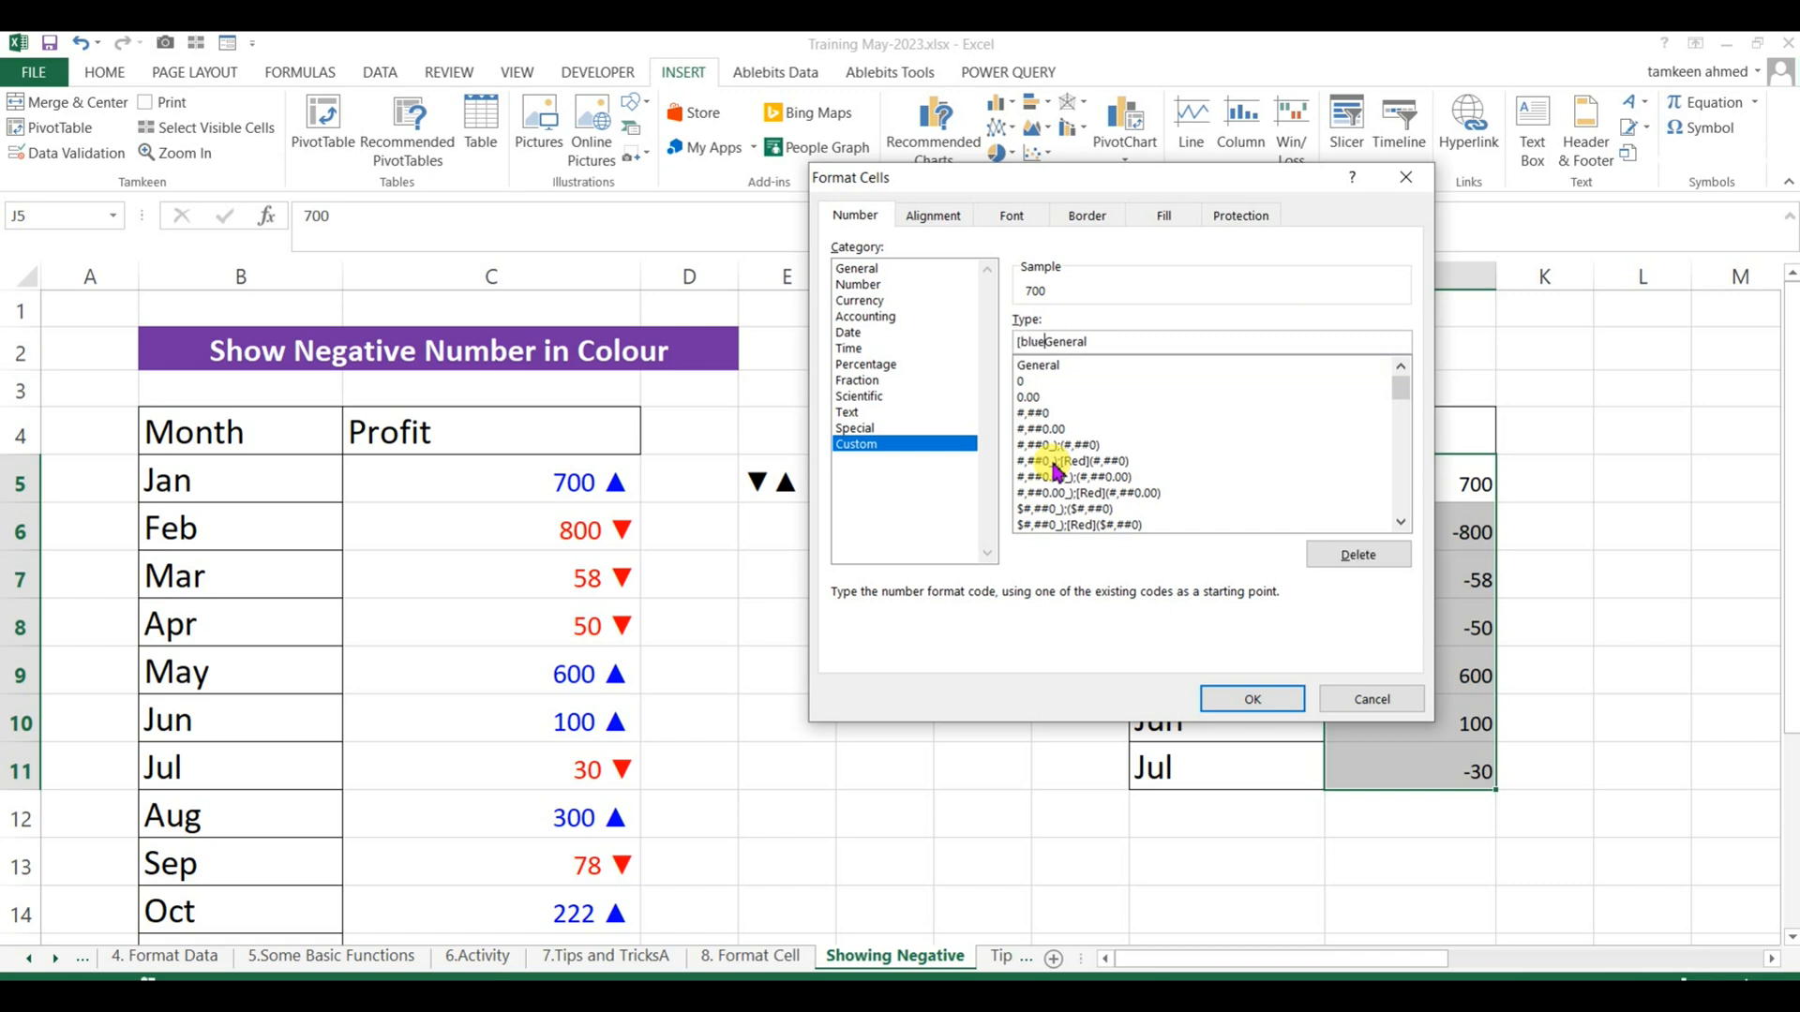
type("]")
key("Right")
key("Right")
key("Right")
key("Right")
key("Right")
key("Right")
key("Right")
type("\"")
key("ctrl+v")
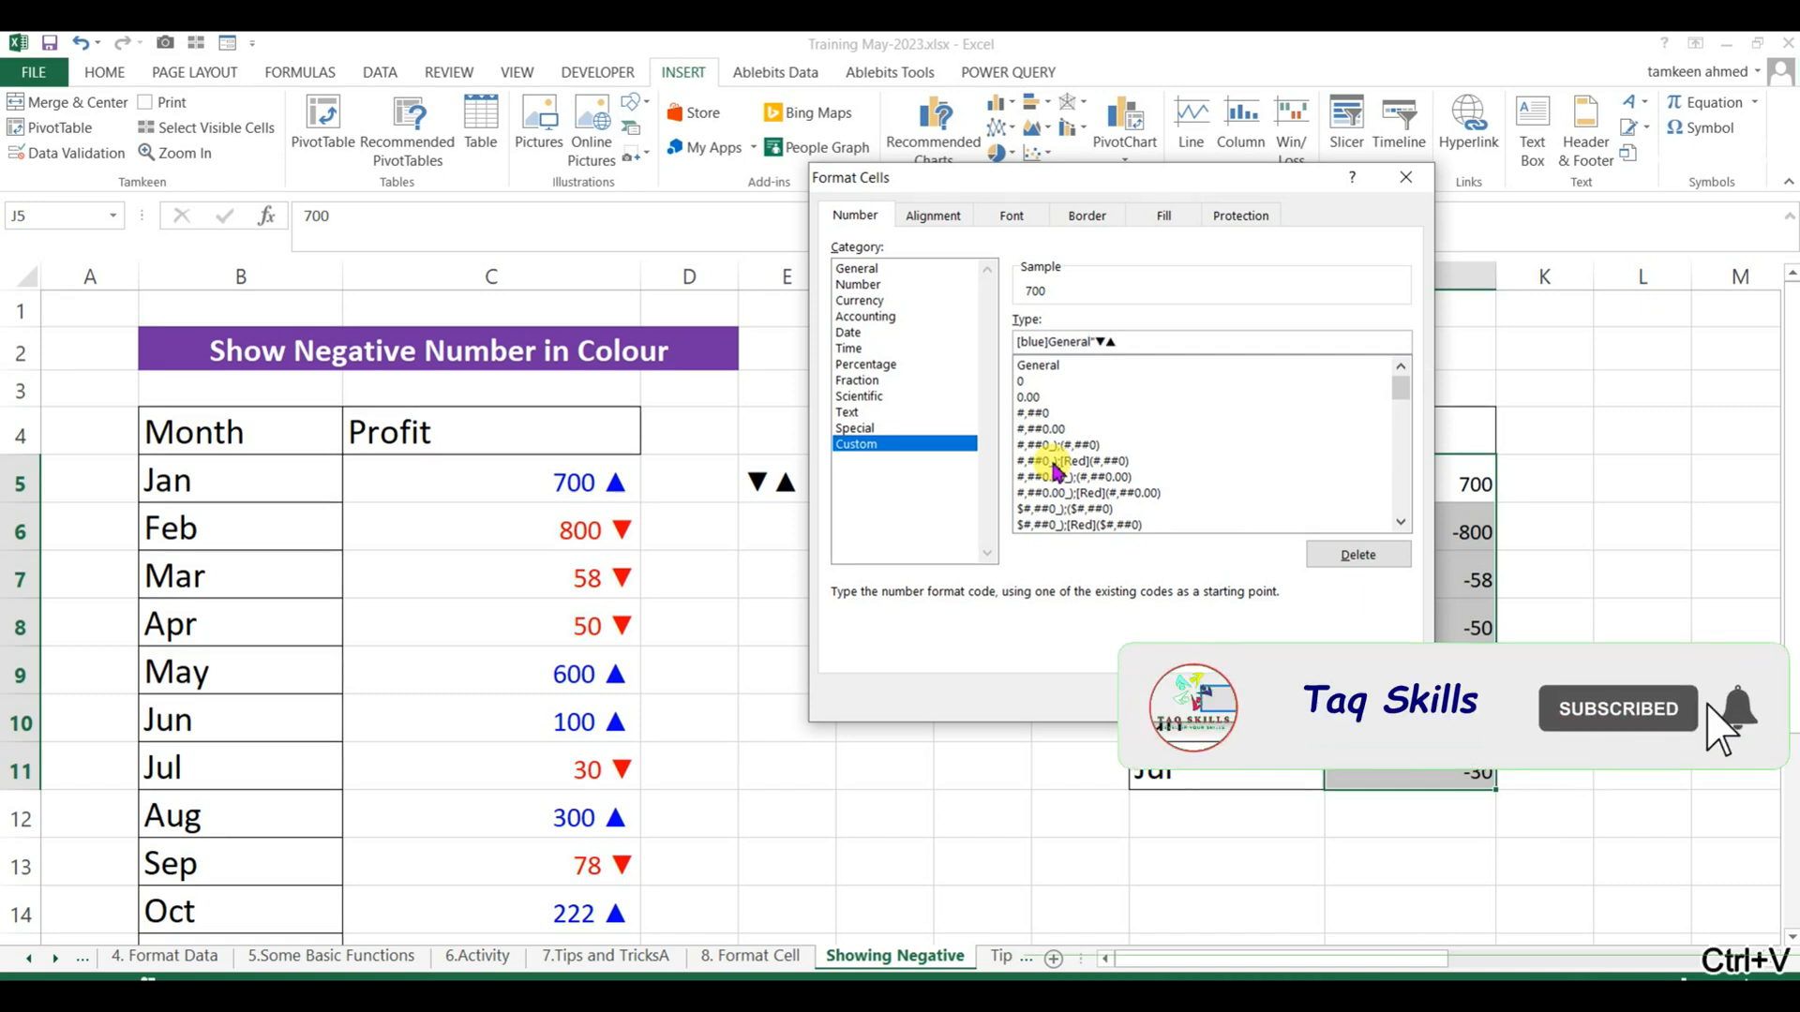
key("Left")
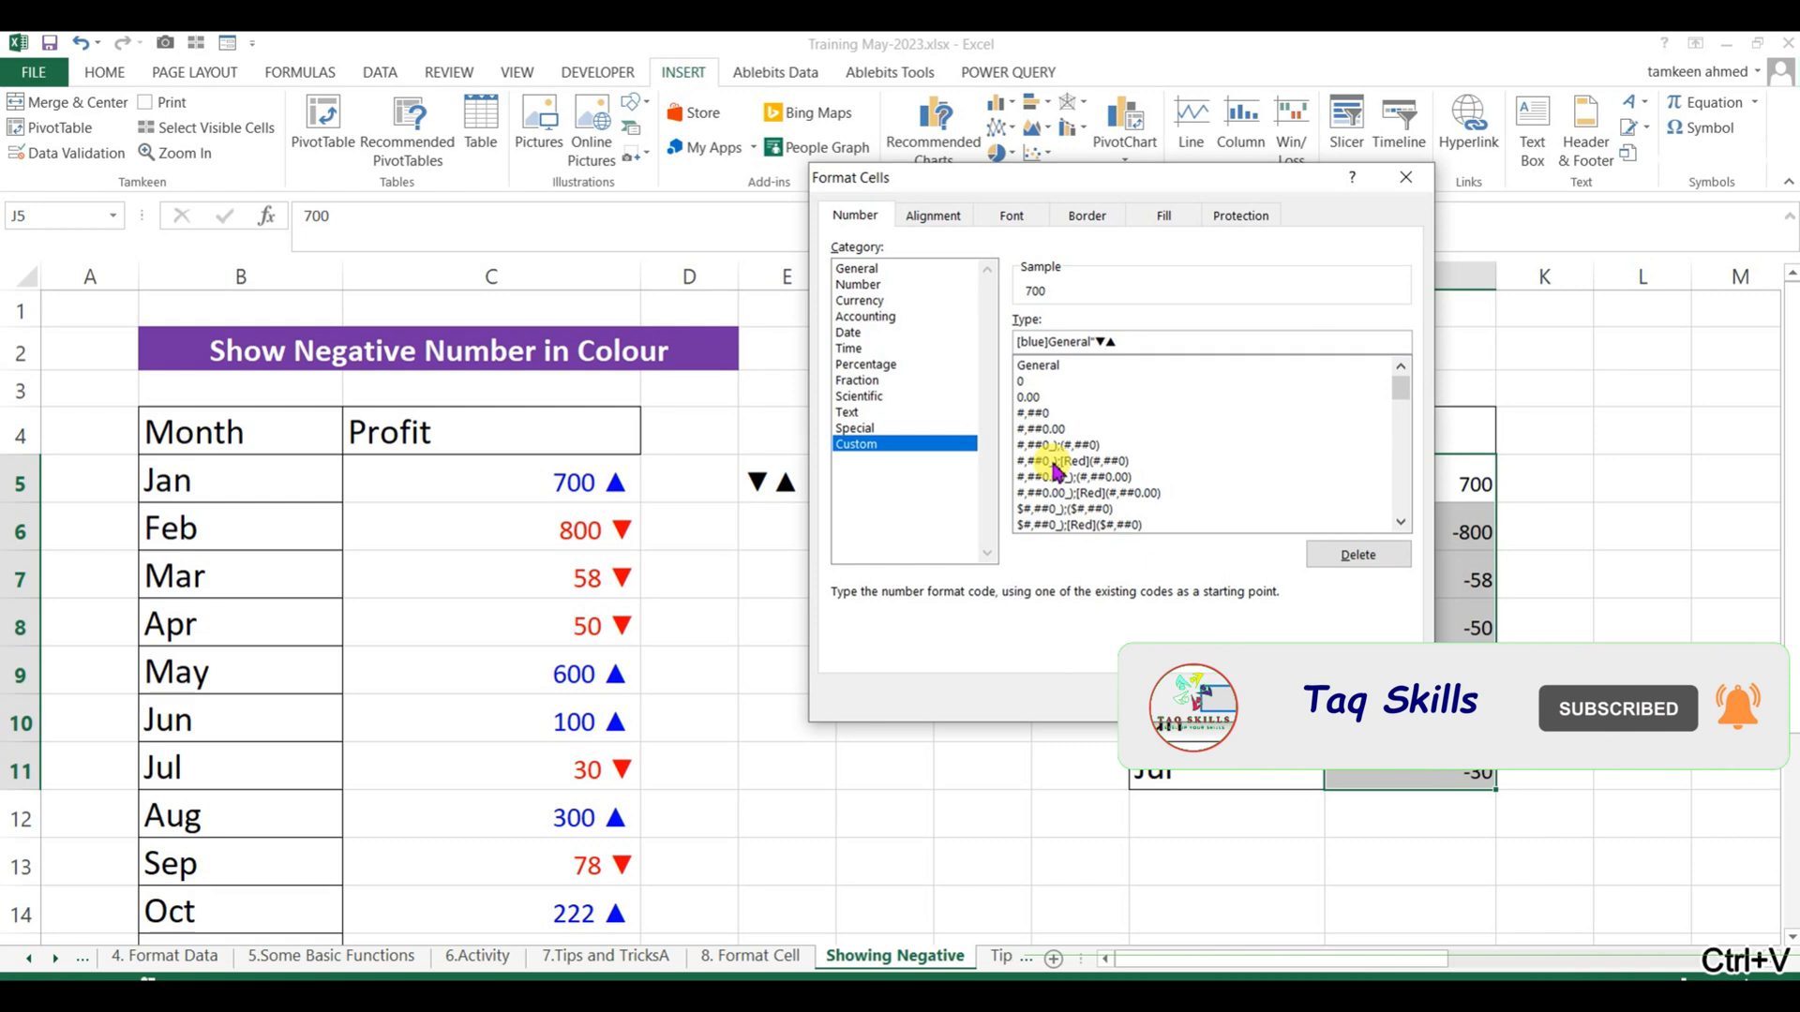
key("BackSpace")
key("End")
type("\"")
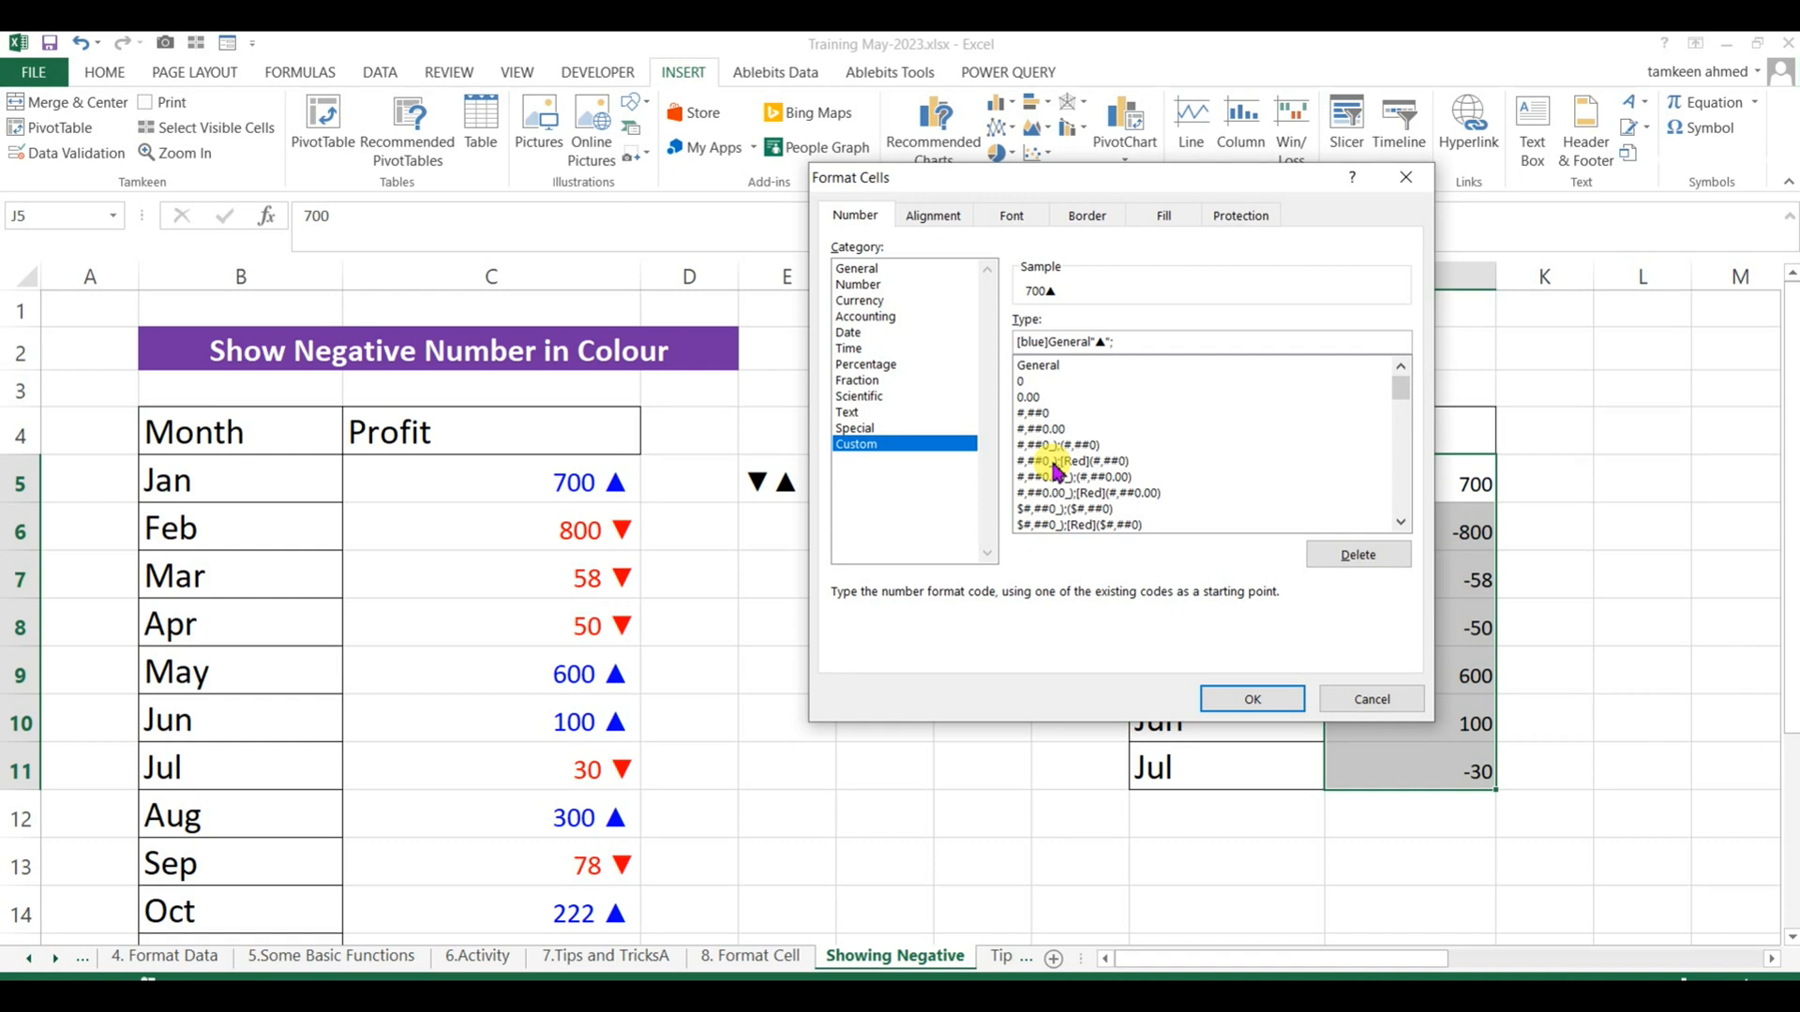
type(";re")
Add the negative section [red]"▼" to the custom format code, separated by a semicolon.
key("BackSpace")
key("BackSpace")
type("ed")
key("ctrl+v")
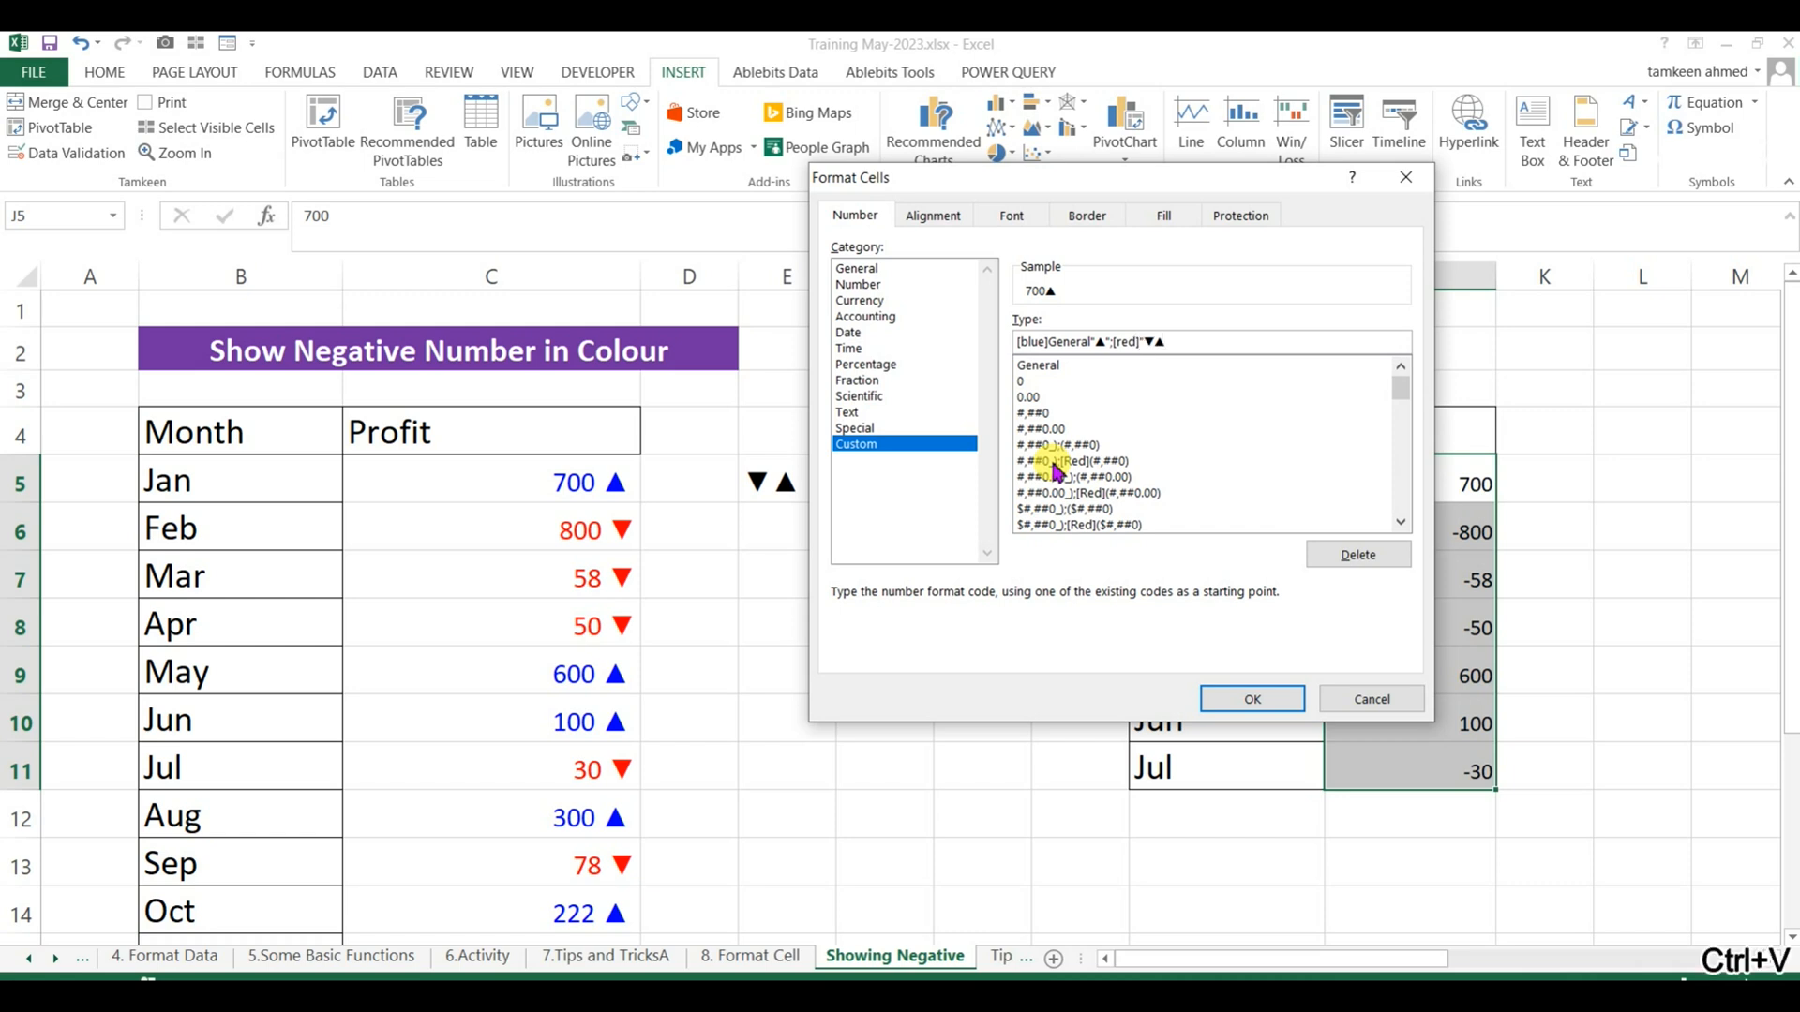
type("\"")
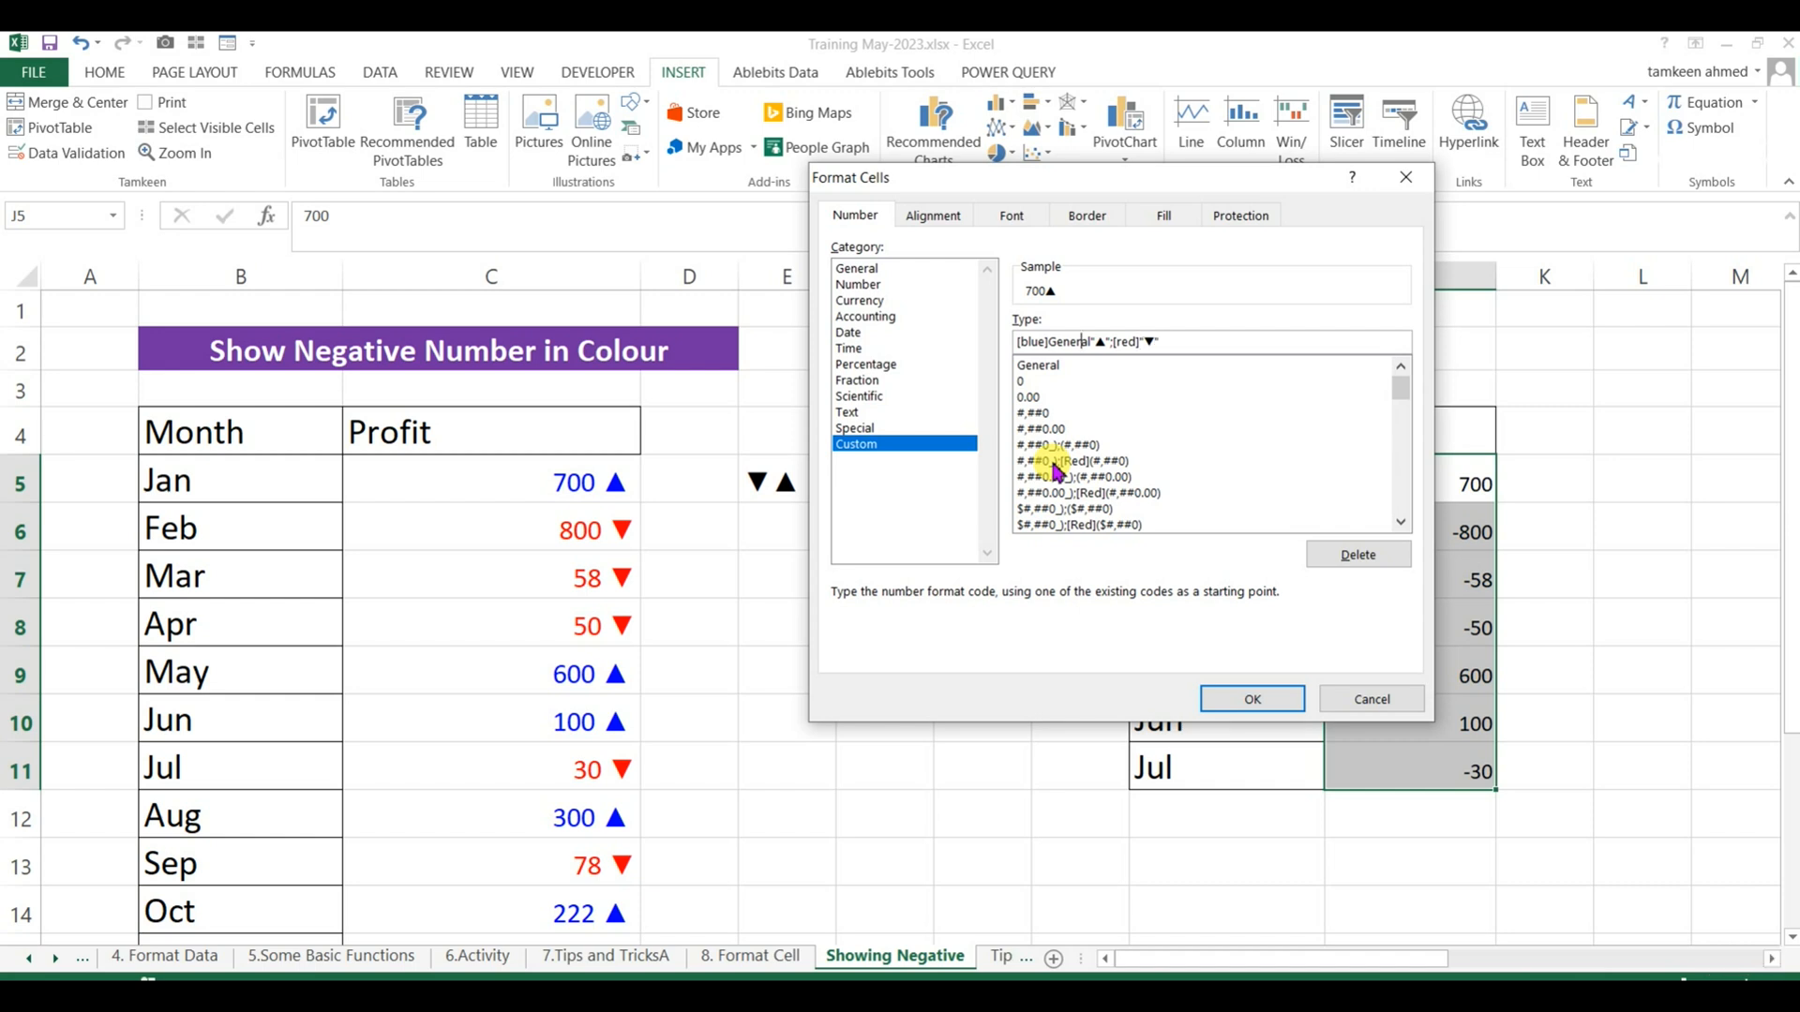
Copy General from the blue section into the red section before its arrow and apply the custom format to J5:J11.
key("shift+Right")
key("shift+Right")
key("shift+Right")
key("shift+Right")
key("shift+Right")
key("shift+Right")
key("ctrl+c")
key("Right")
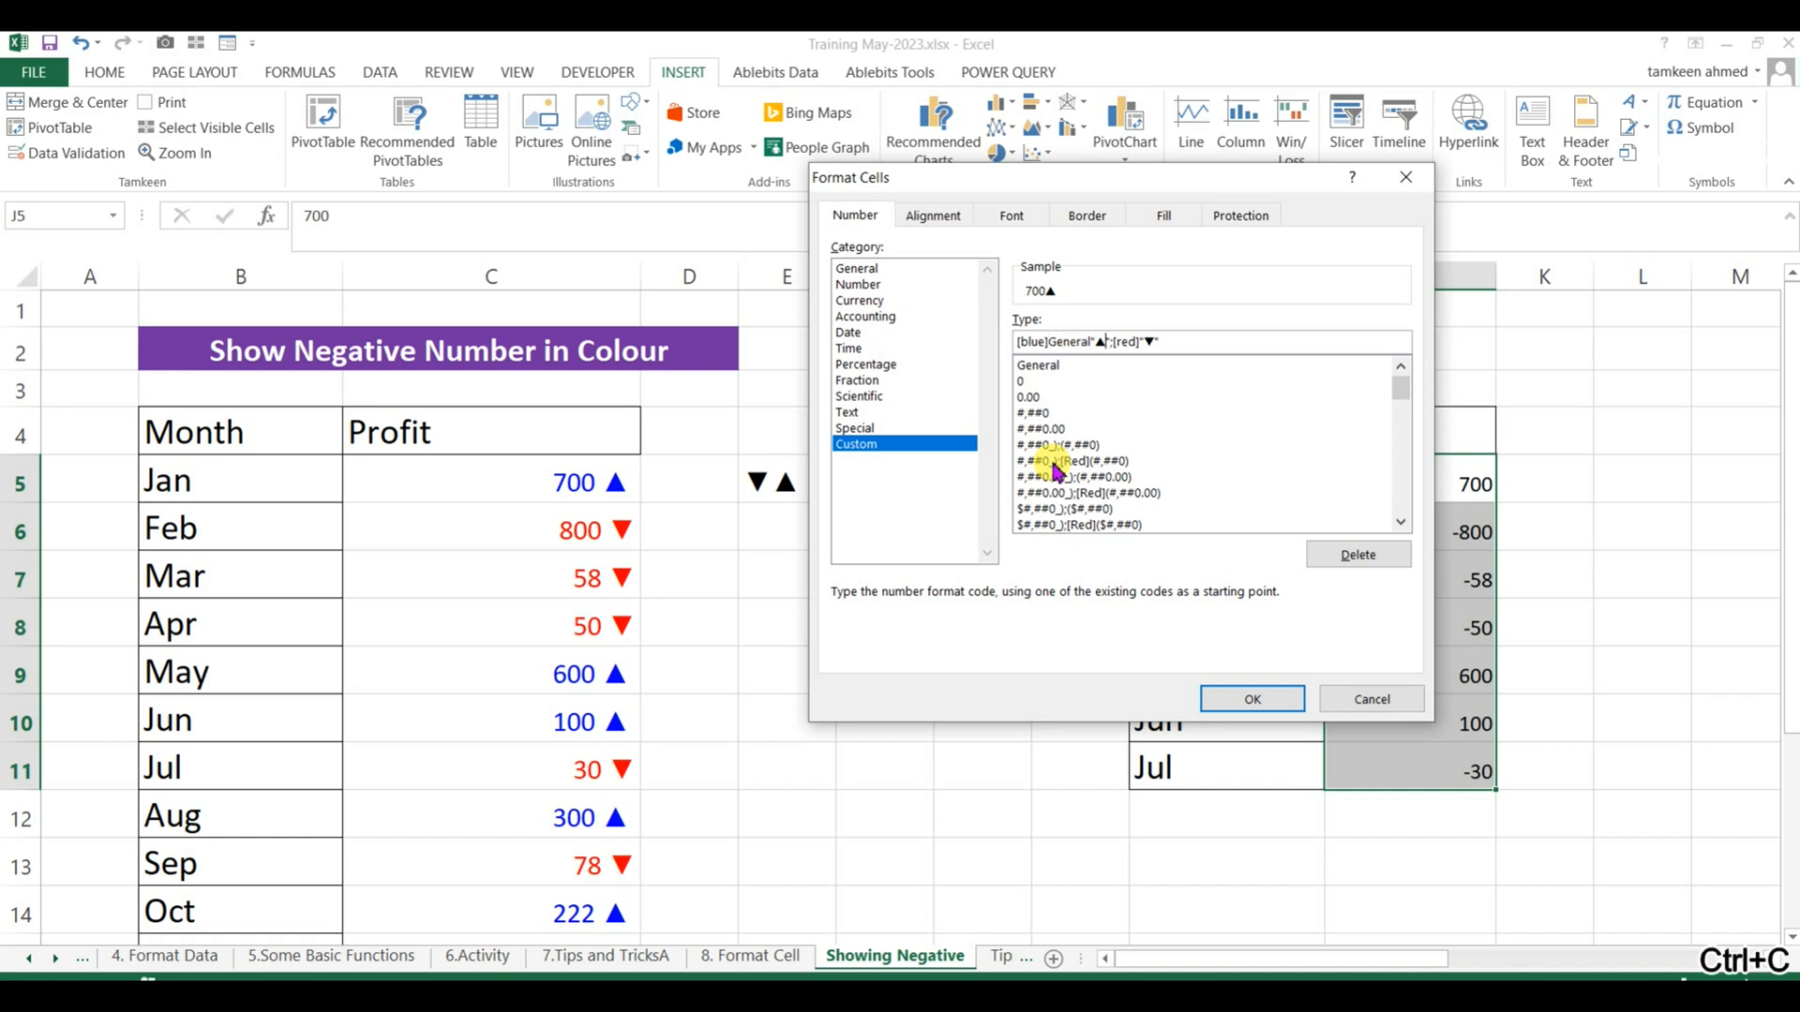
key("ctrl+v")
left_click(1254, 698)
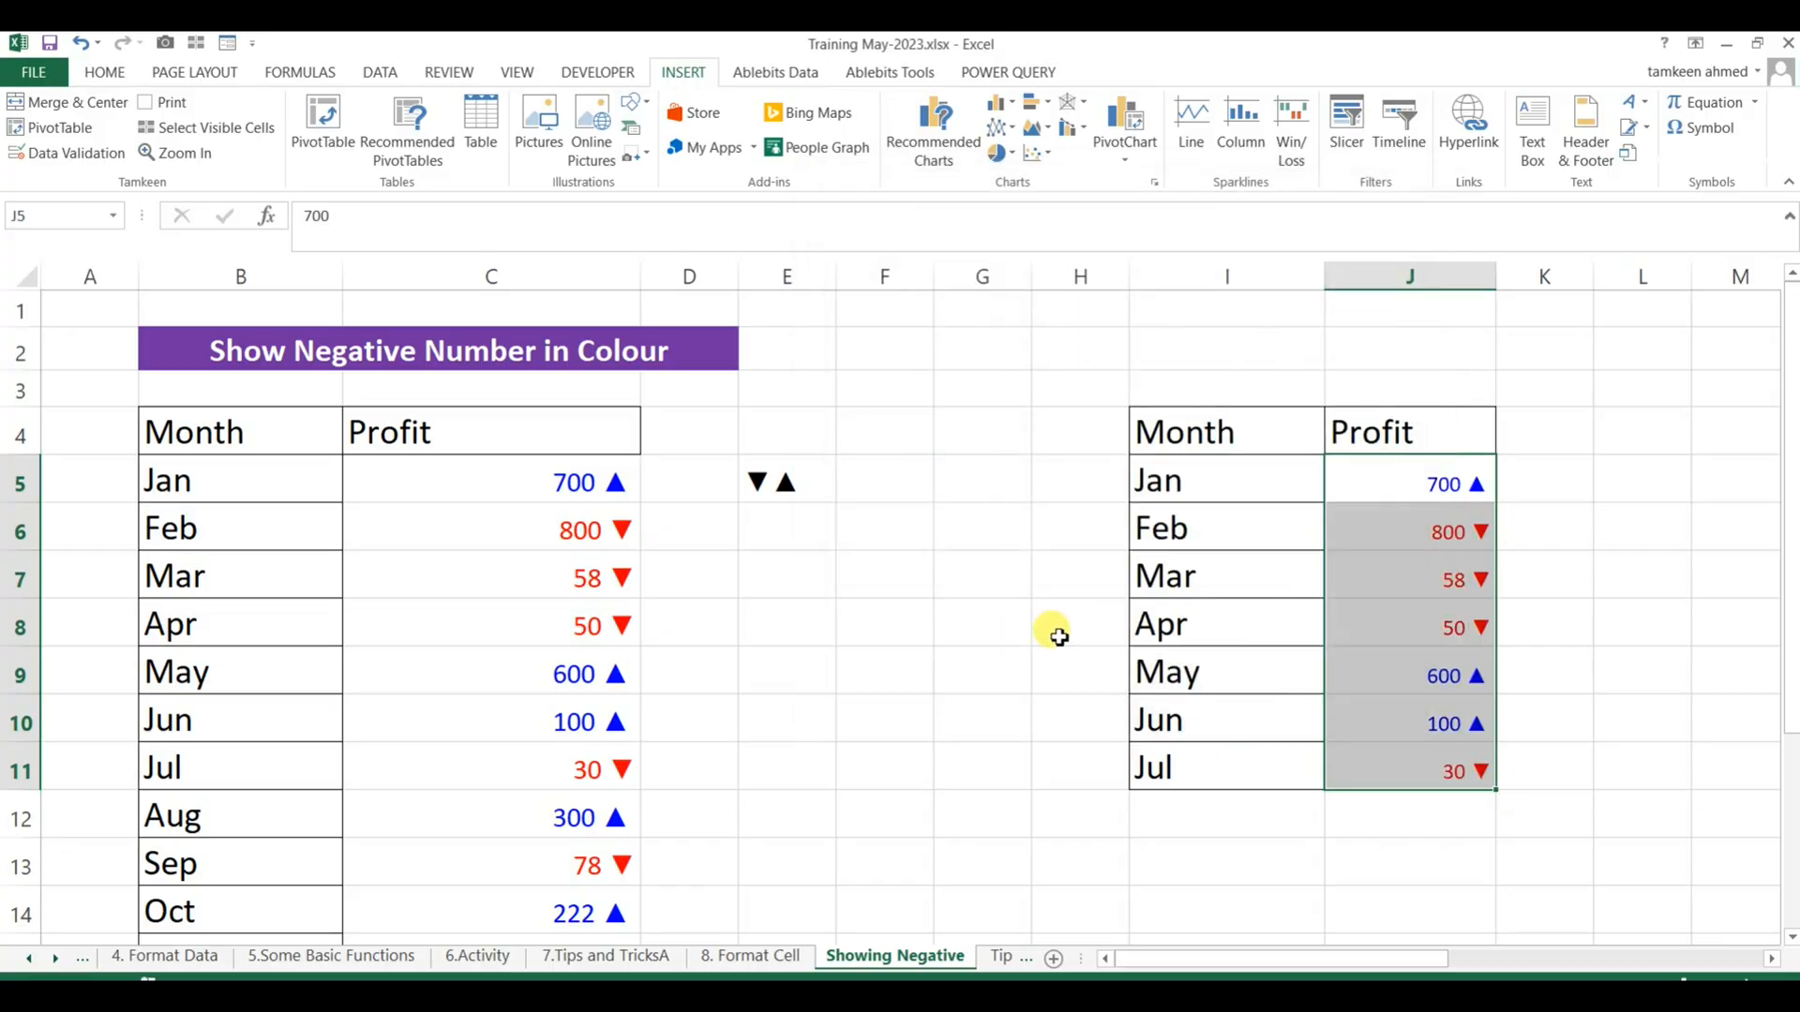
Set the Mar profit in J7 to 500 and enter a negative value for Jan in J5.
left_click(1268, 588)
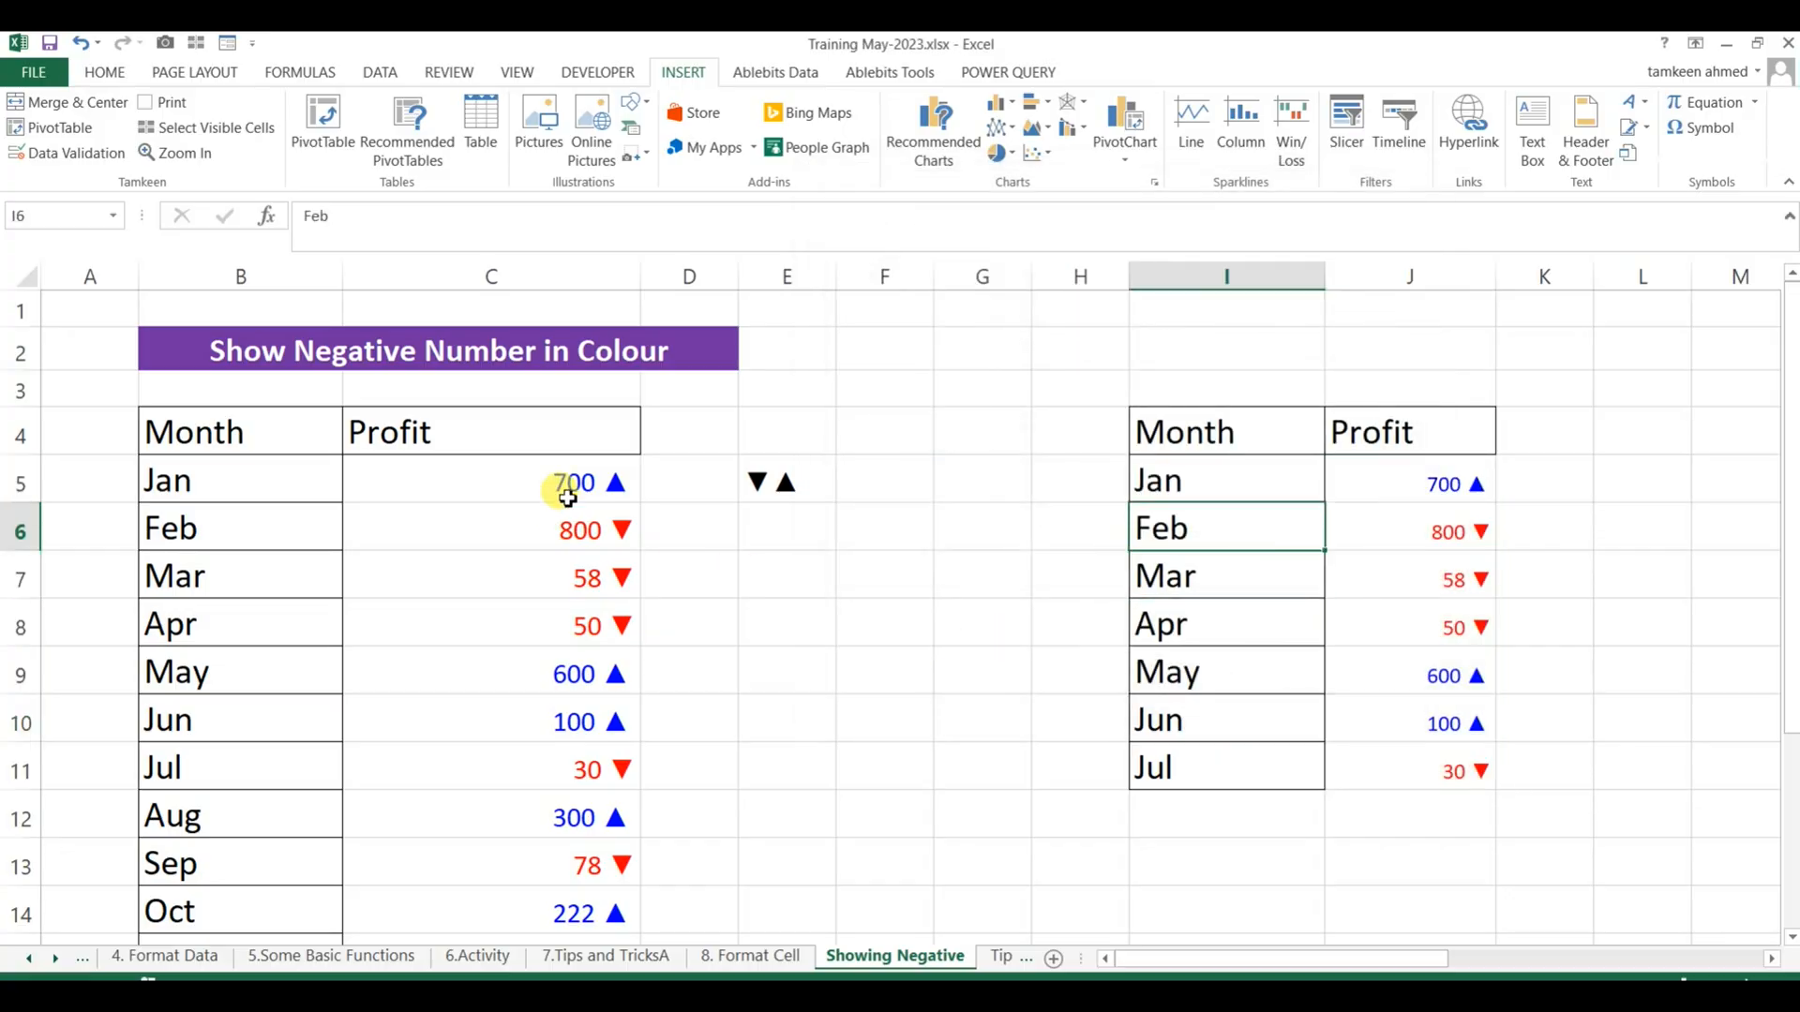
left_click(1227, 587)
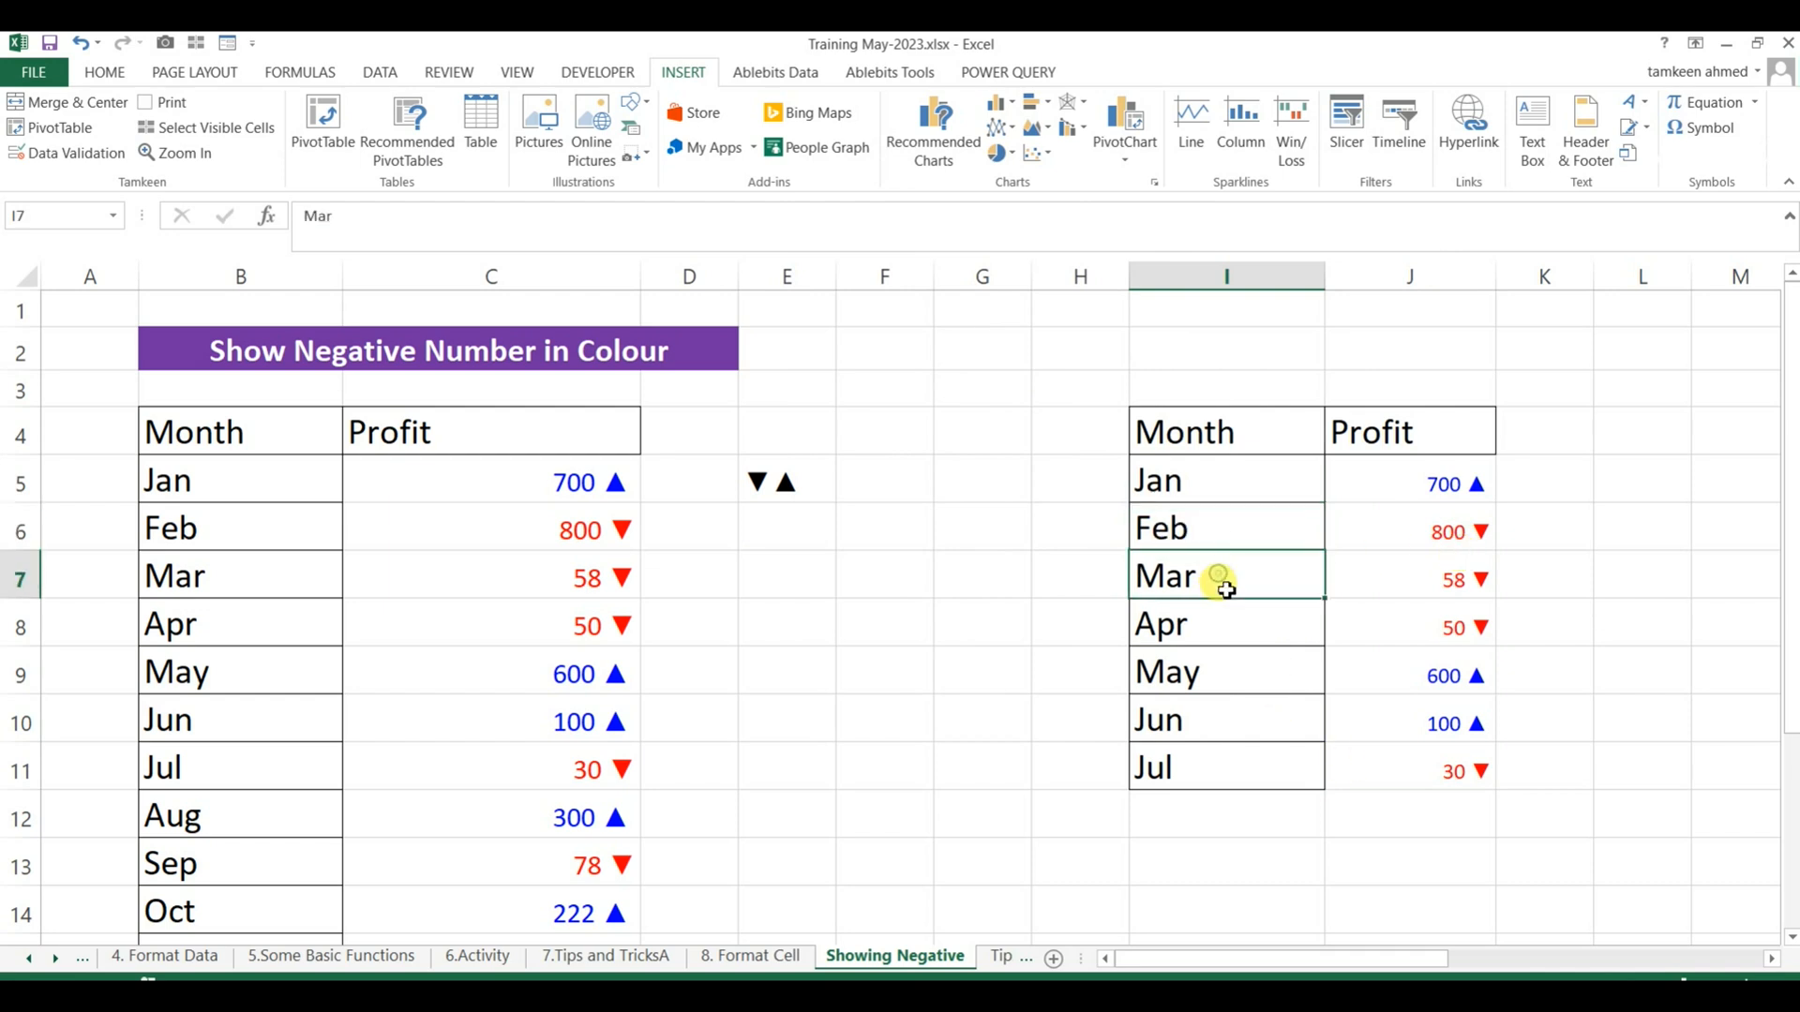
key("Right")
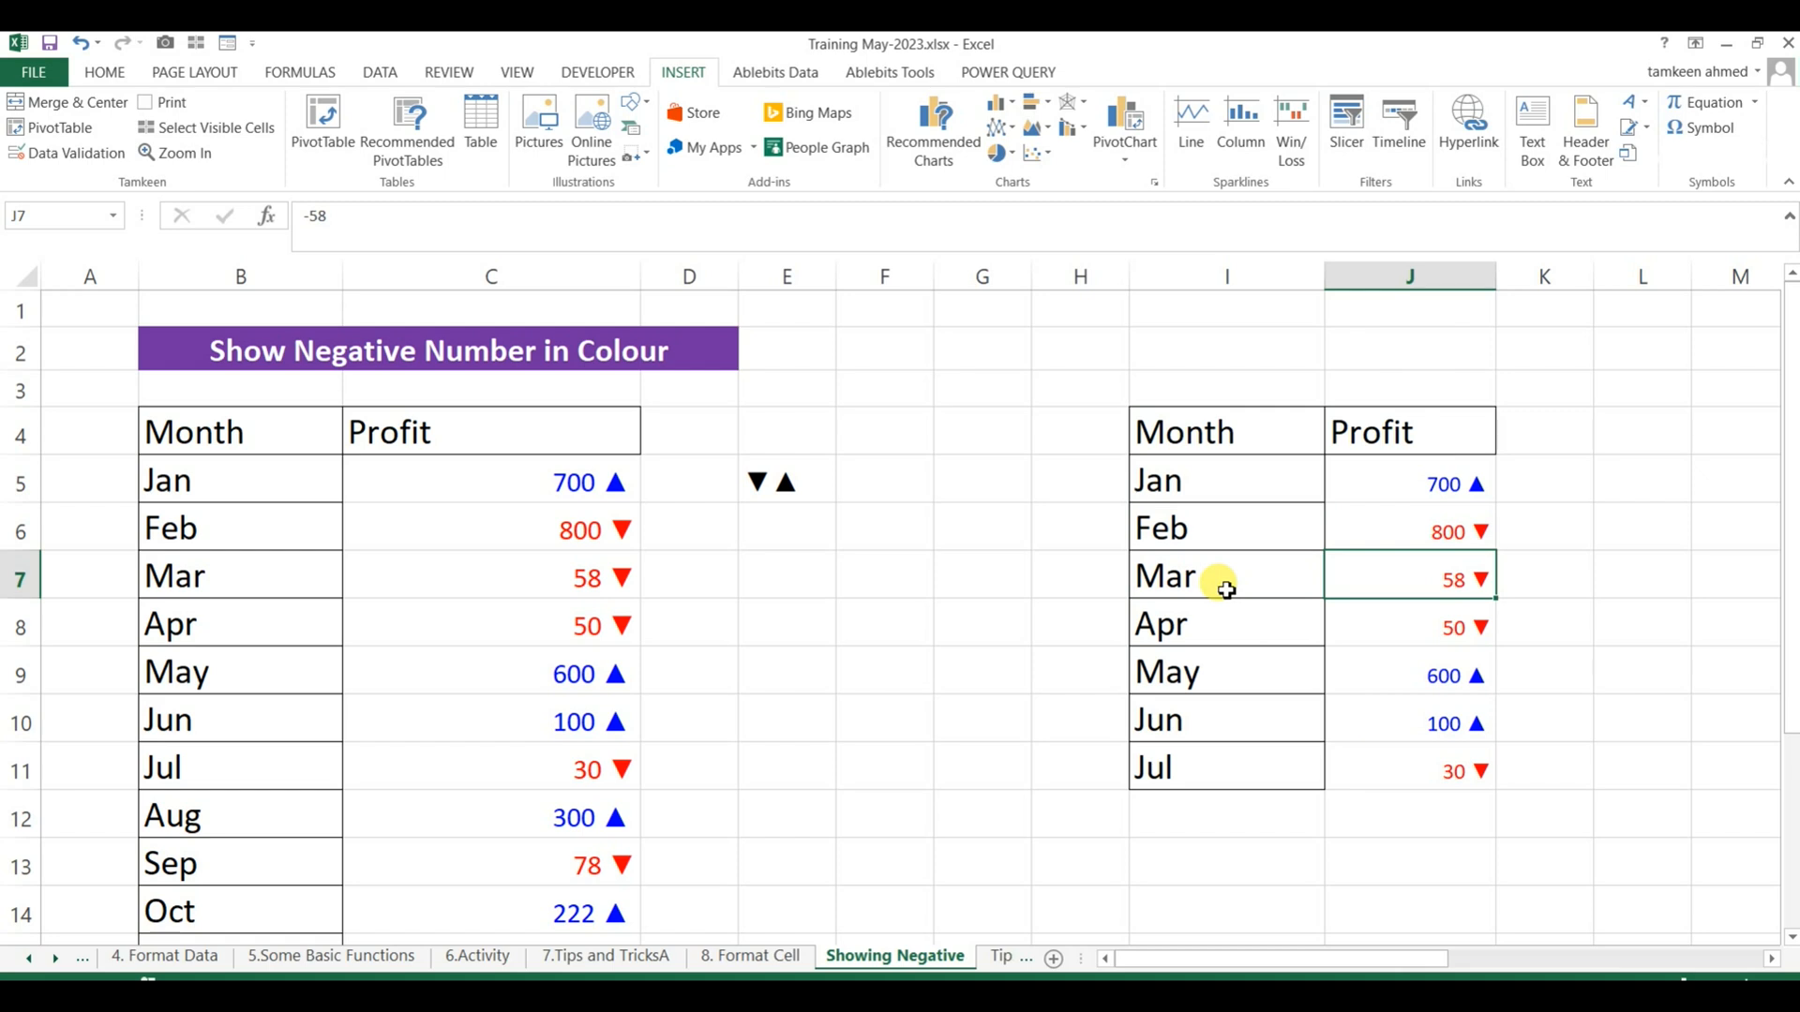
type("500")
key("Up")
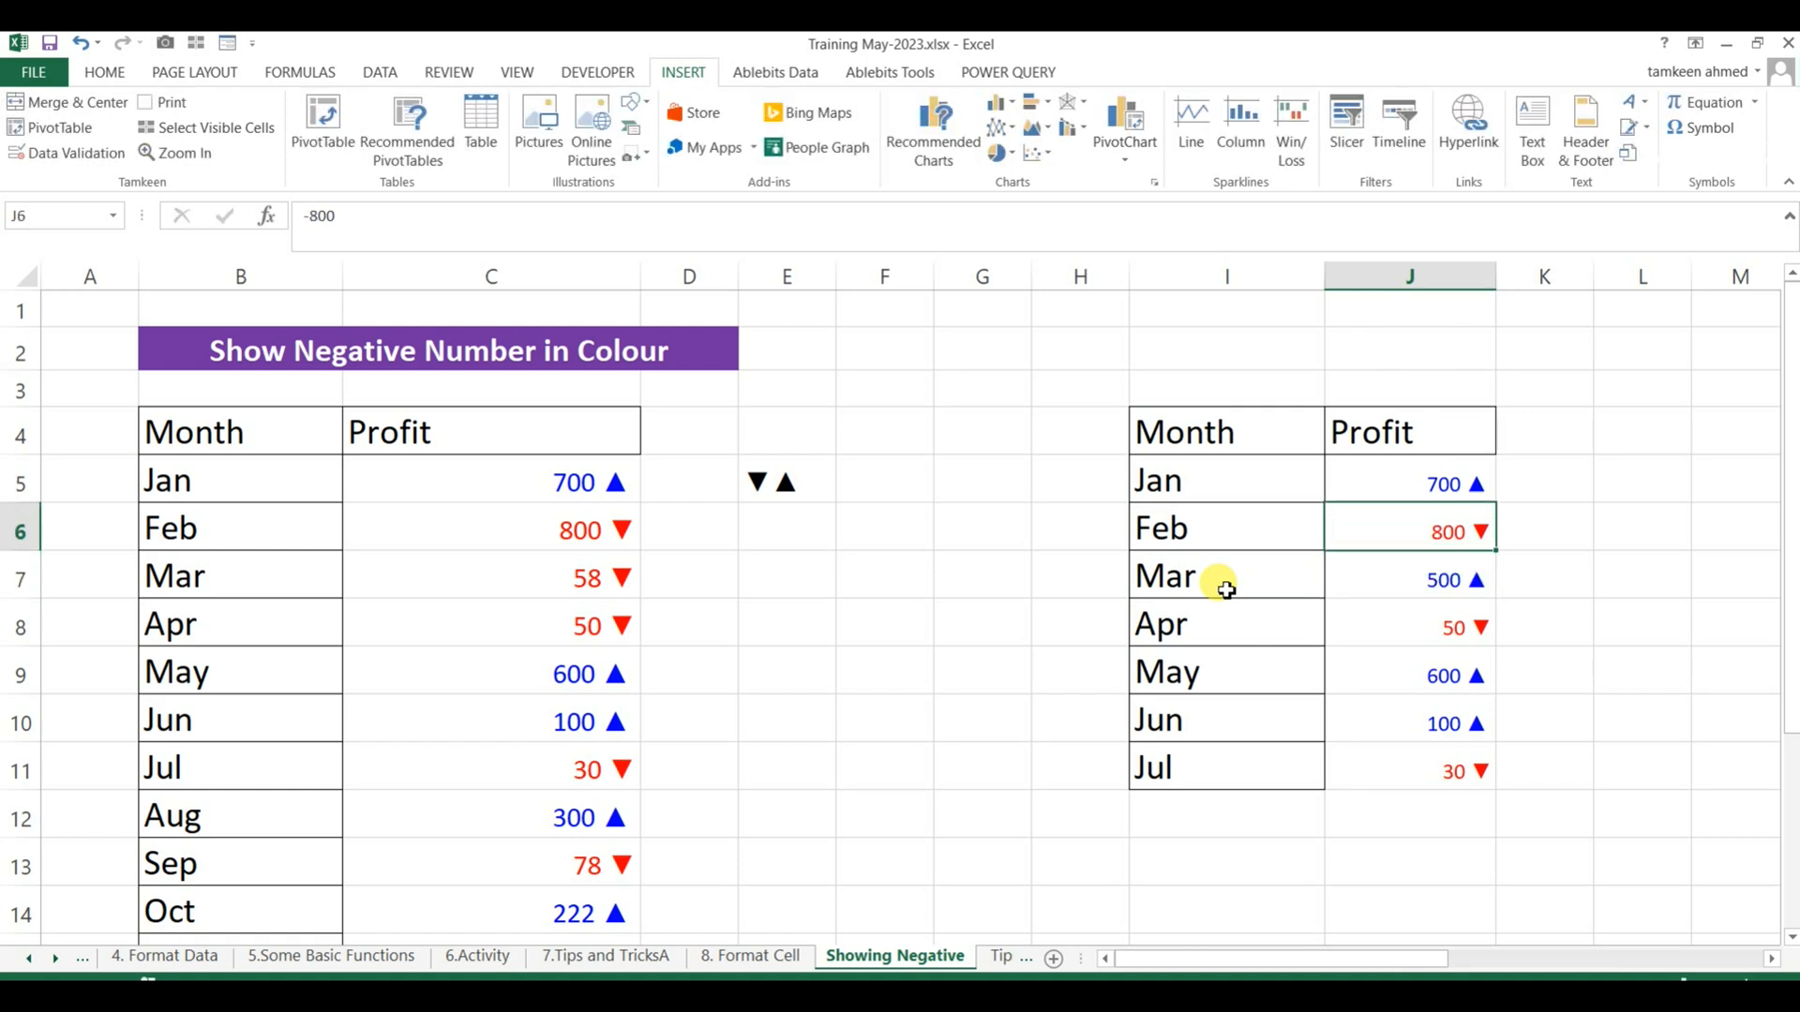
key("Up")
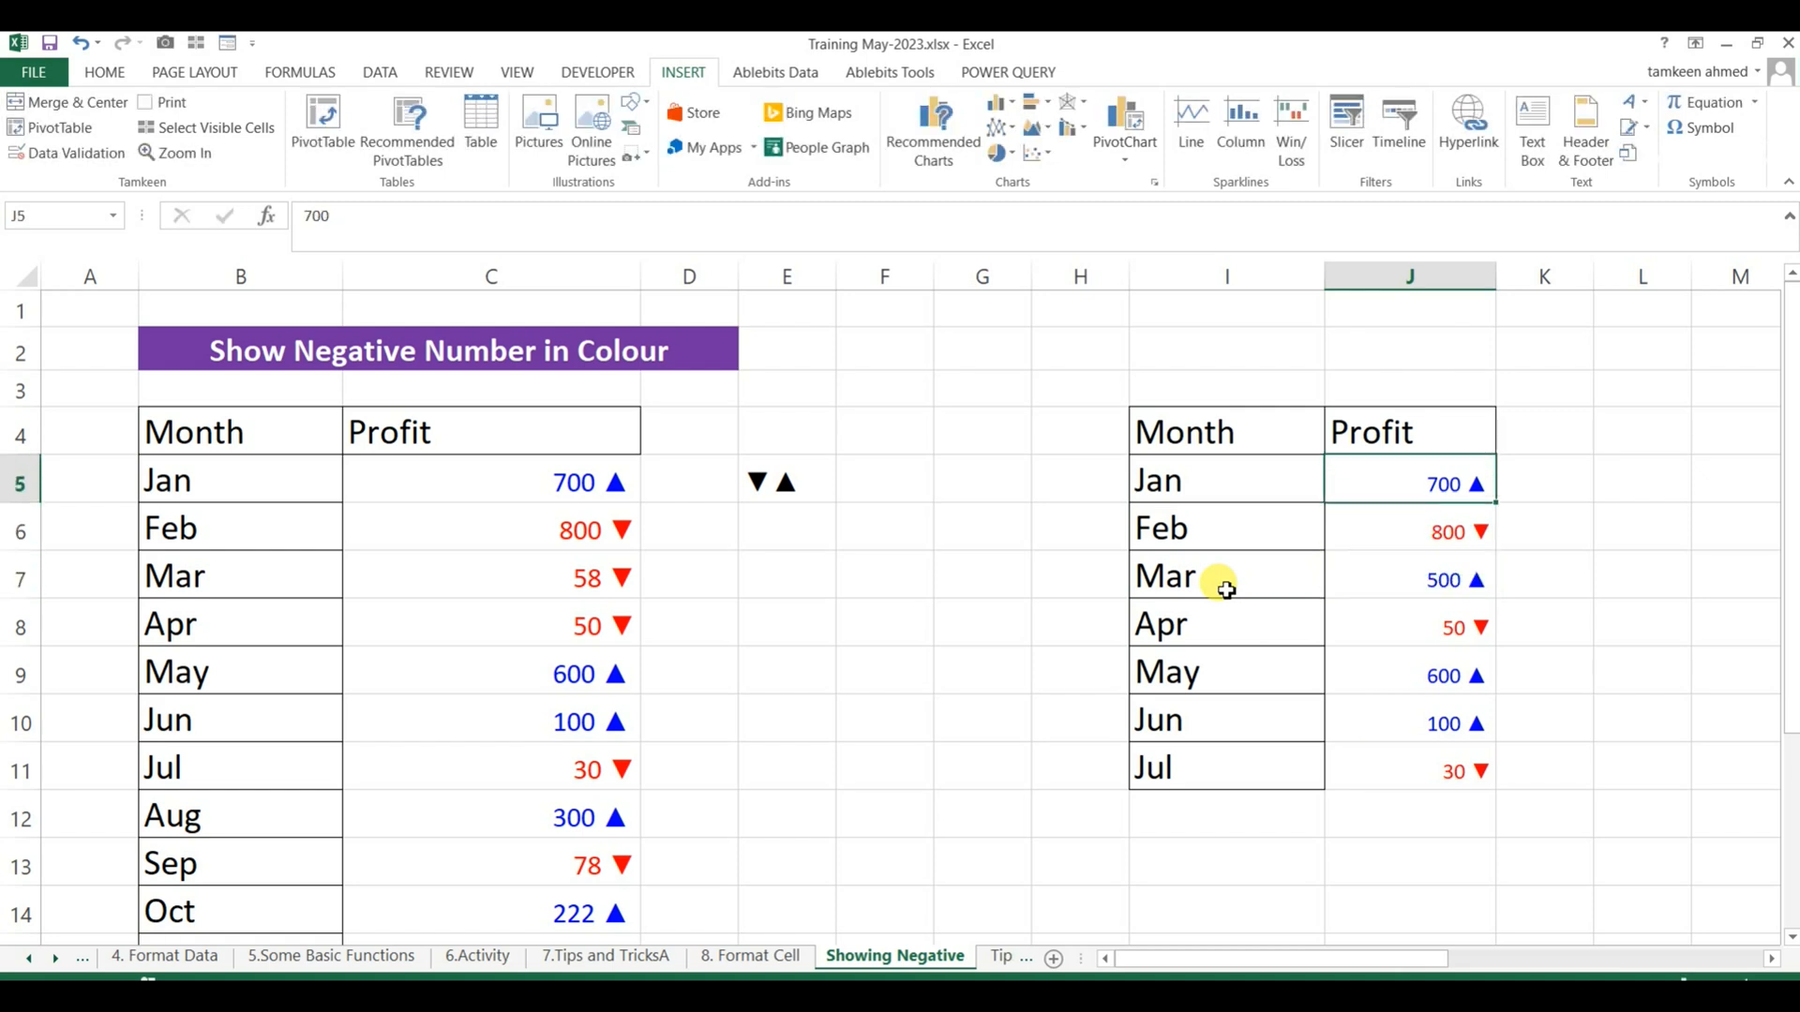
type("-99")
key("Return")
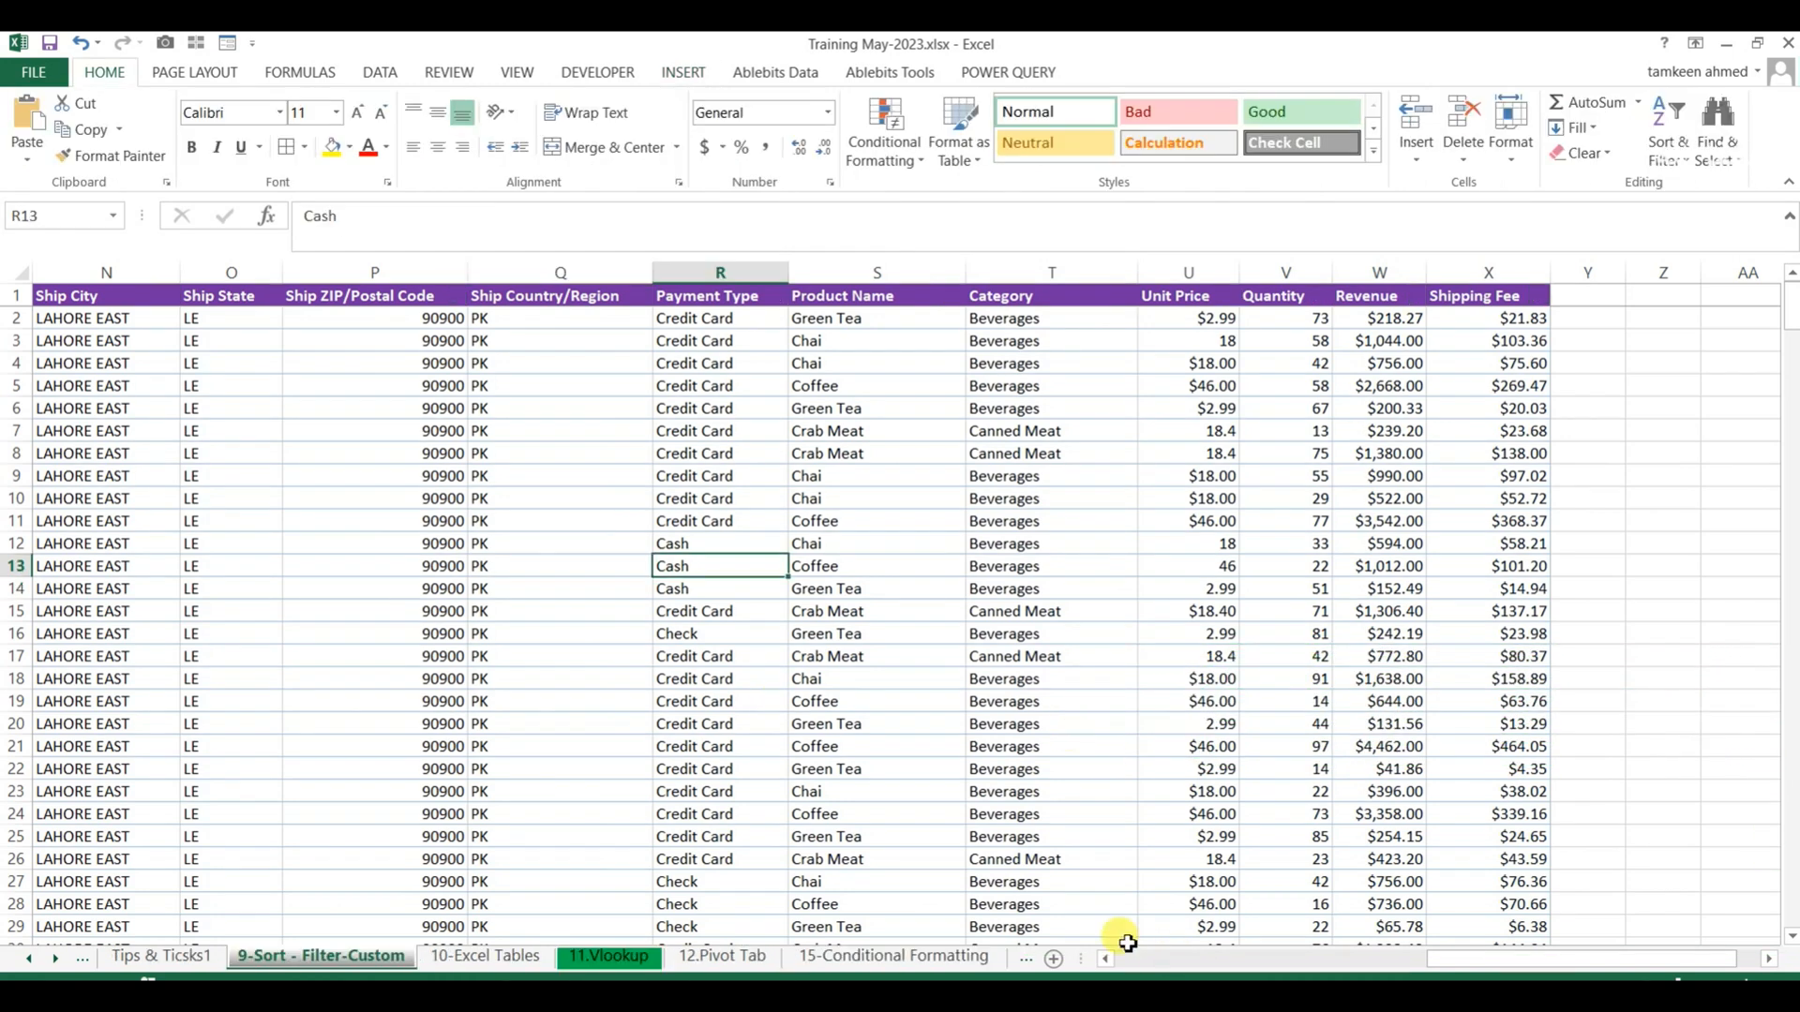
Examine the order data columns from Order ID to Shipping Fee on the 9-Sort - Filter-Custom sheet.
left_click(1125, 958)
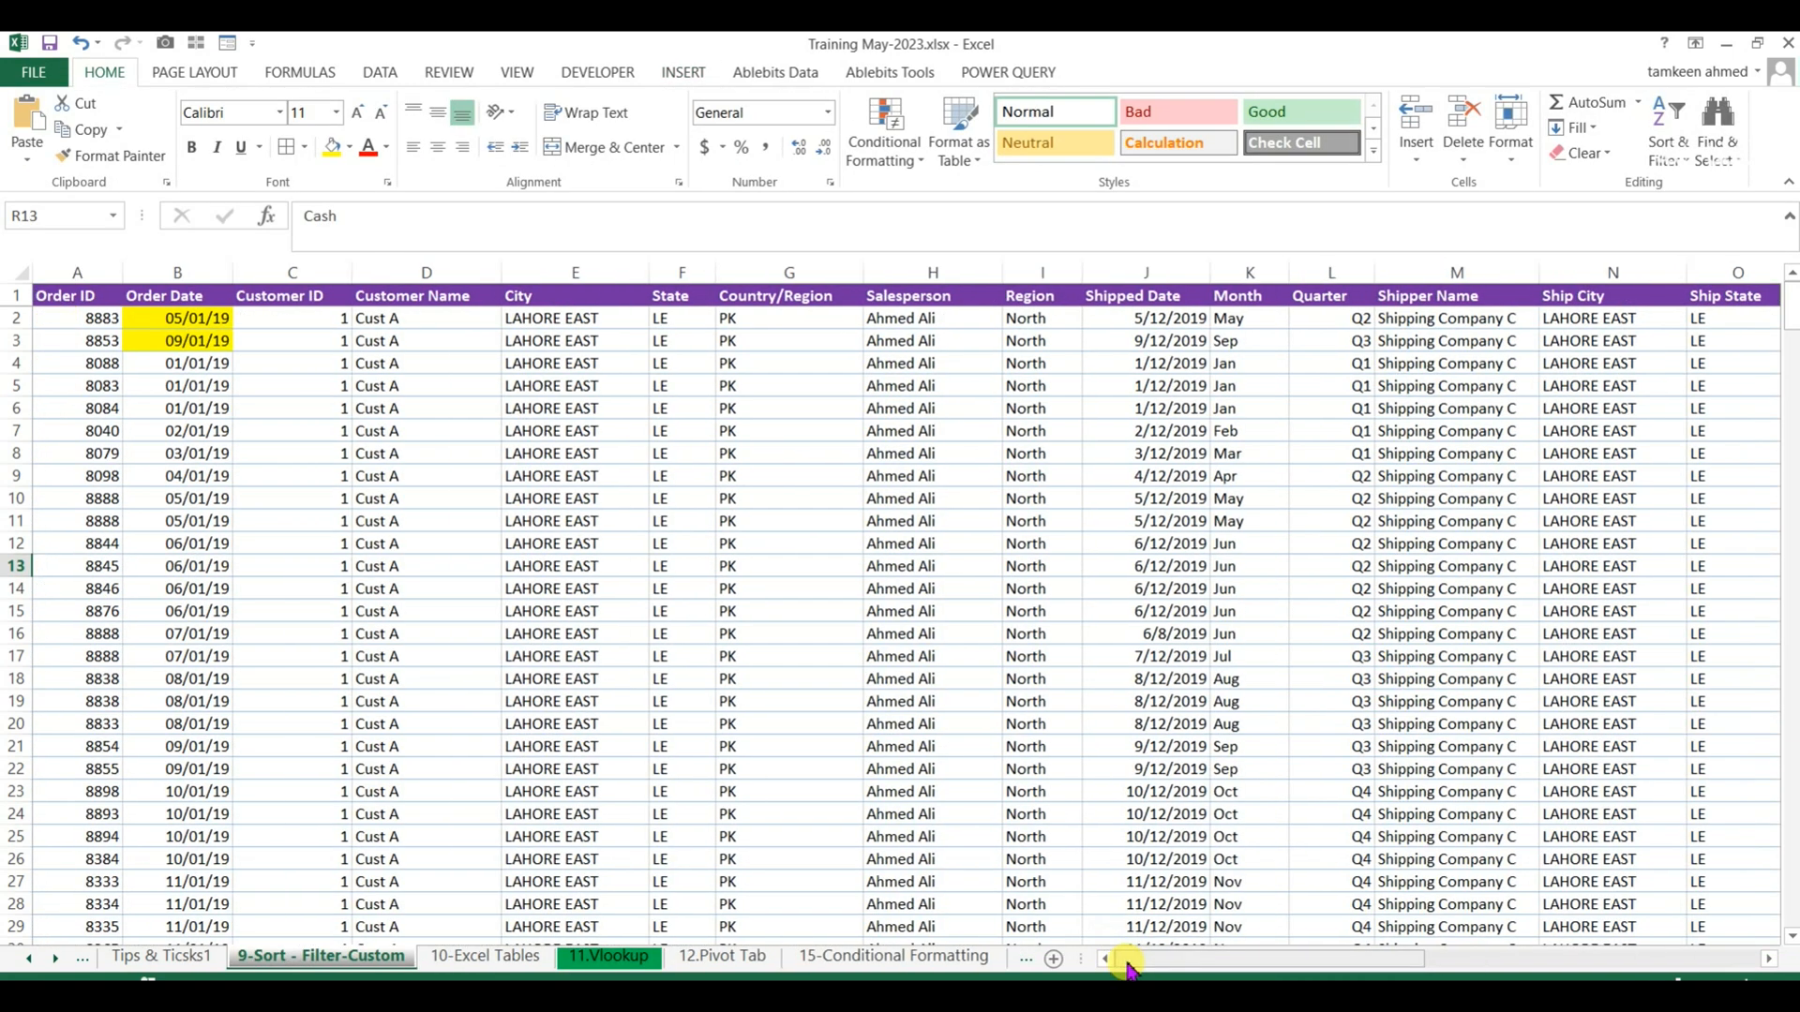
left_click(110, 342)
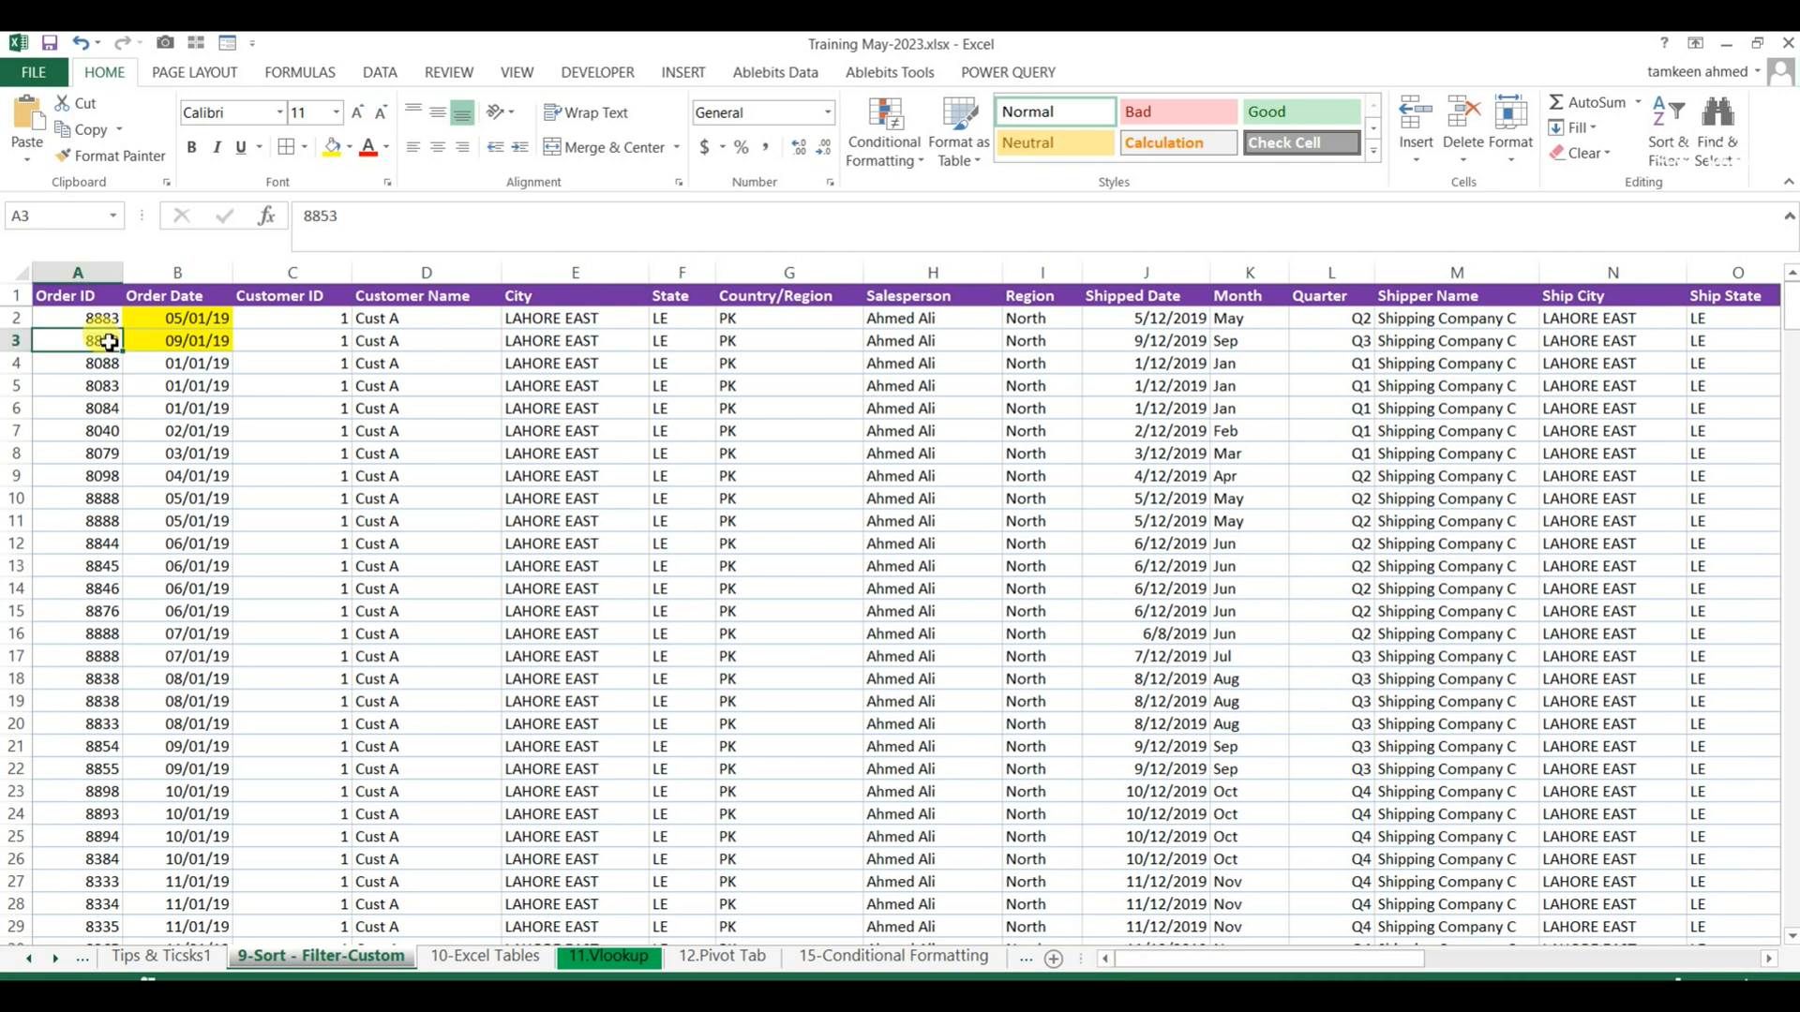
left_click(406, 293)
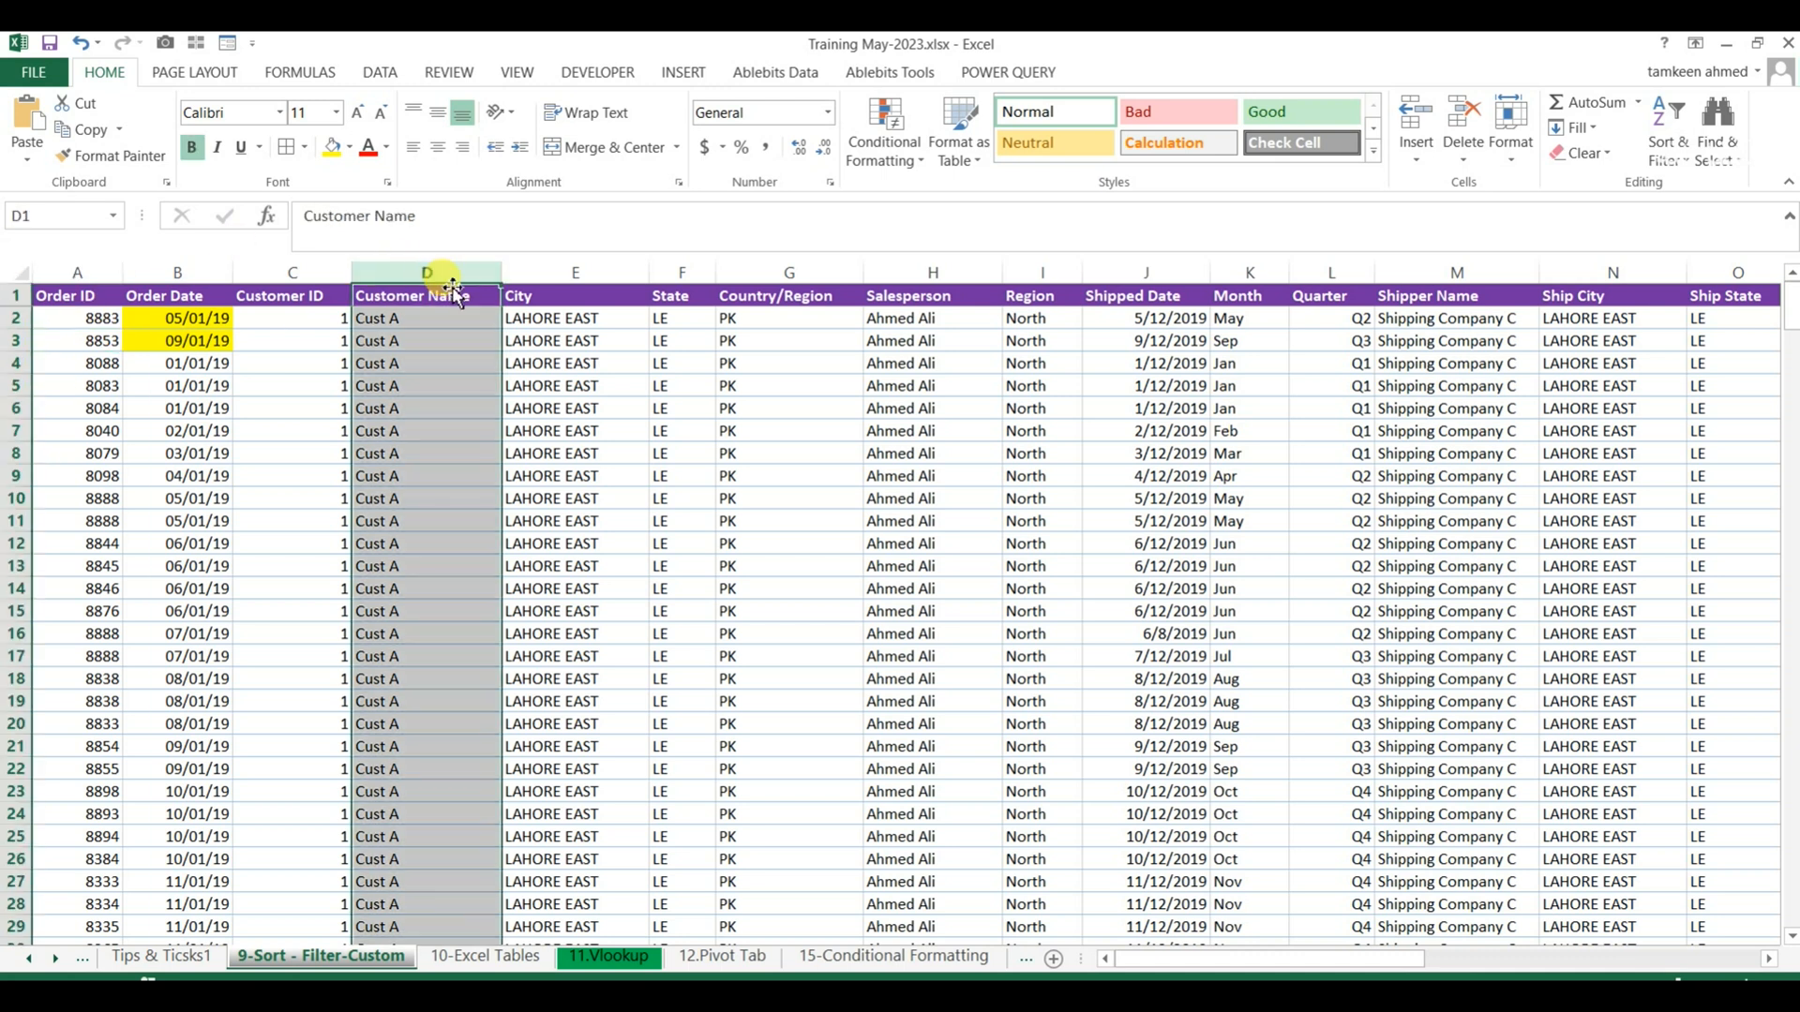
left_click(705, 390)
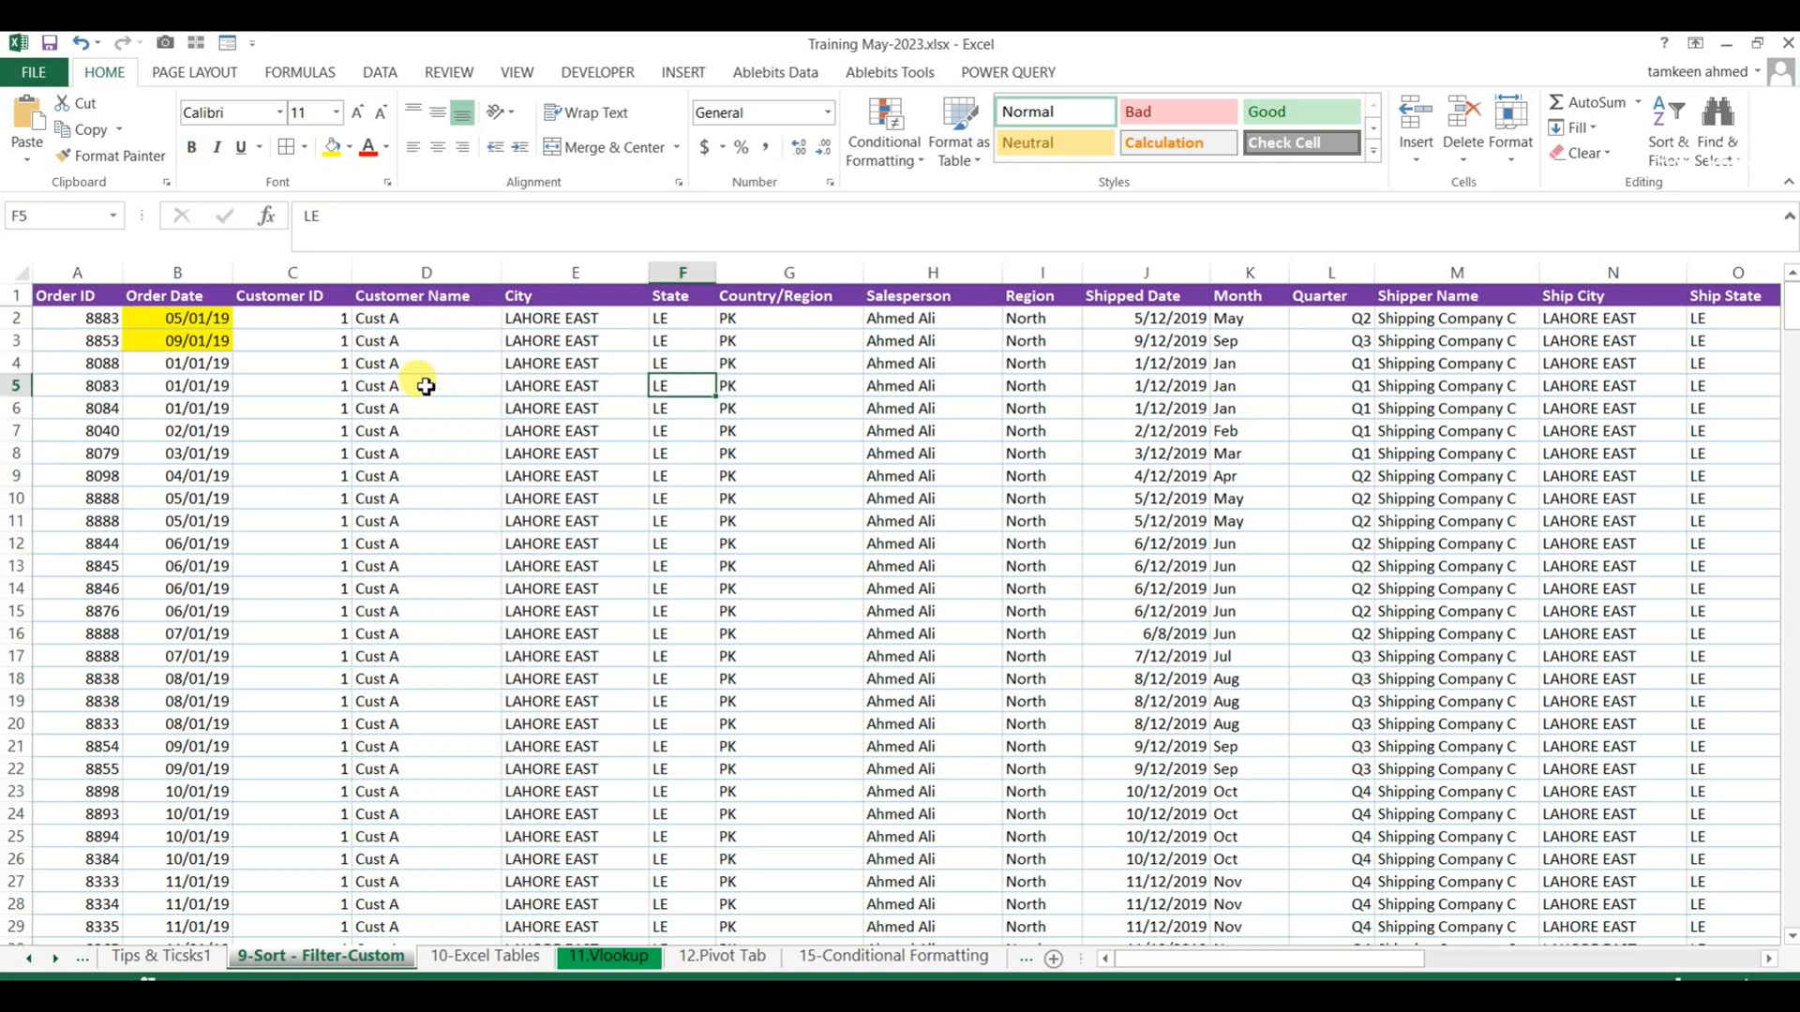
left_click_drag(1421, 971, 1659, 939)
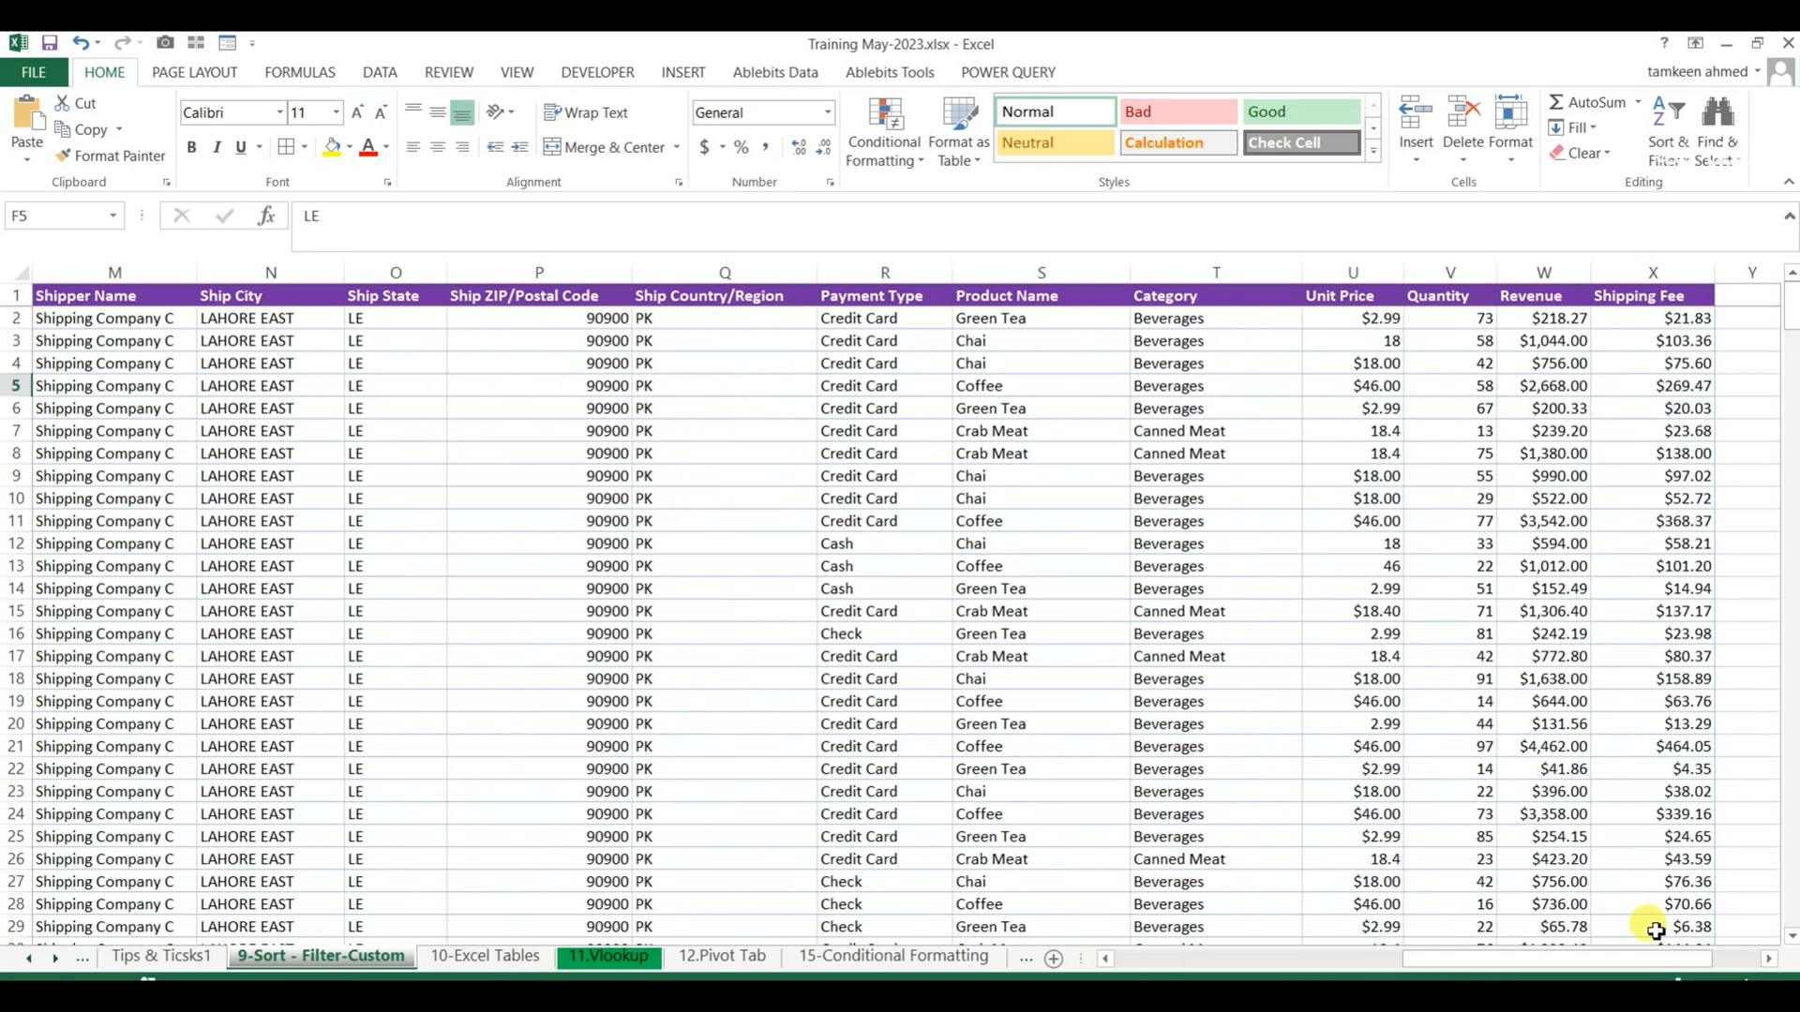
left_click(891, 637)
left_click_drag(1434, 965, 1149, 961)
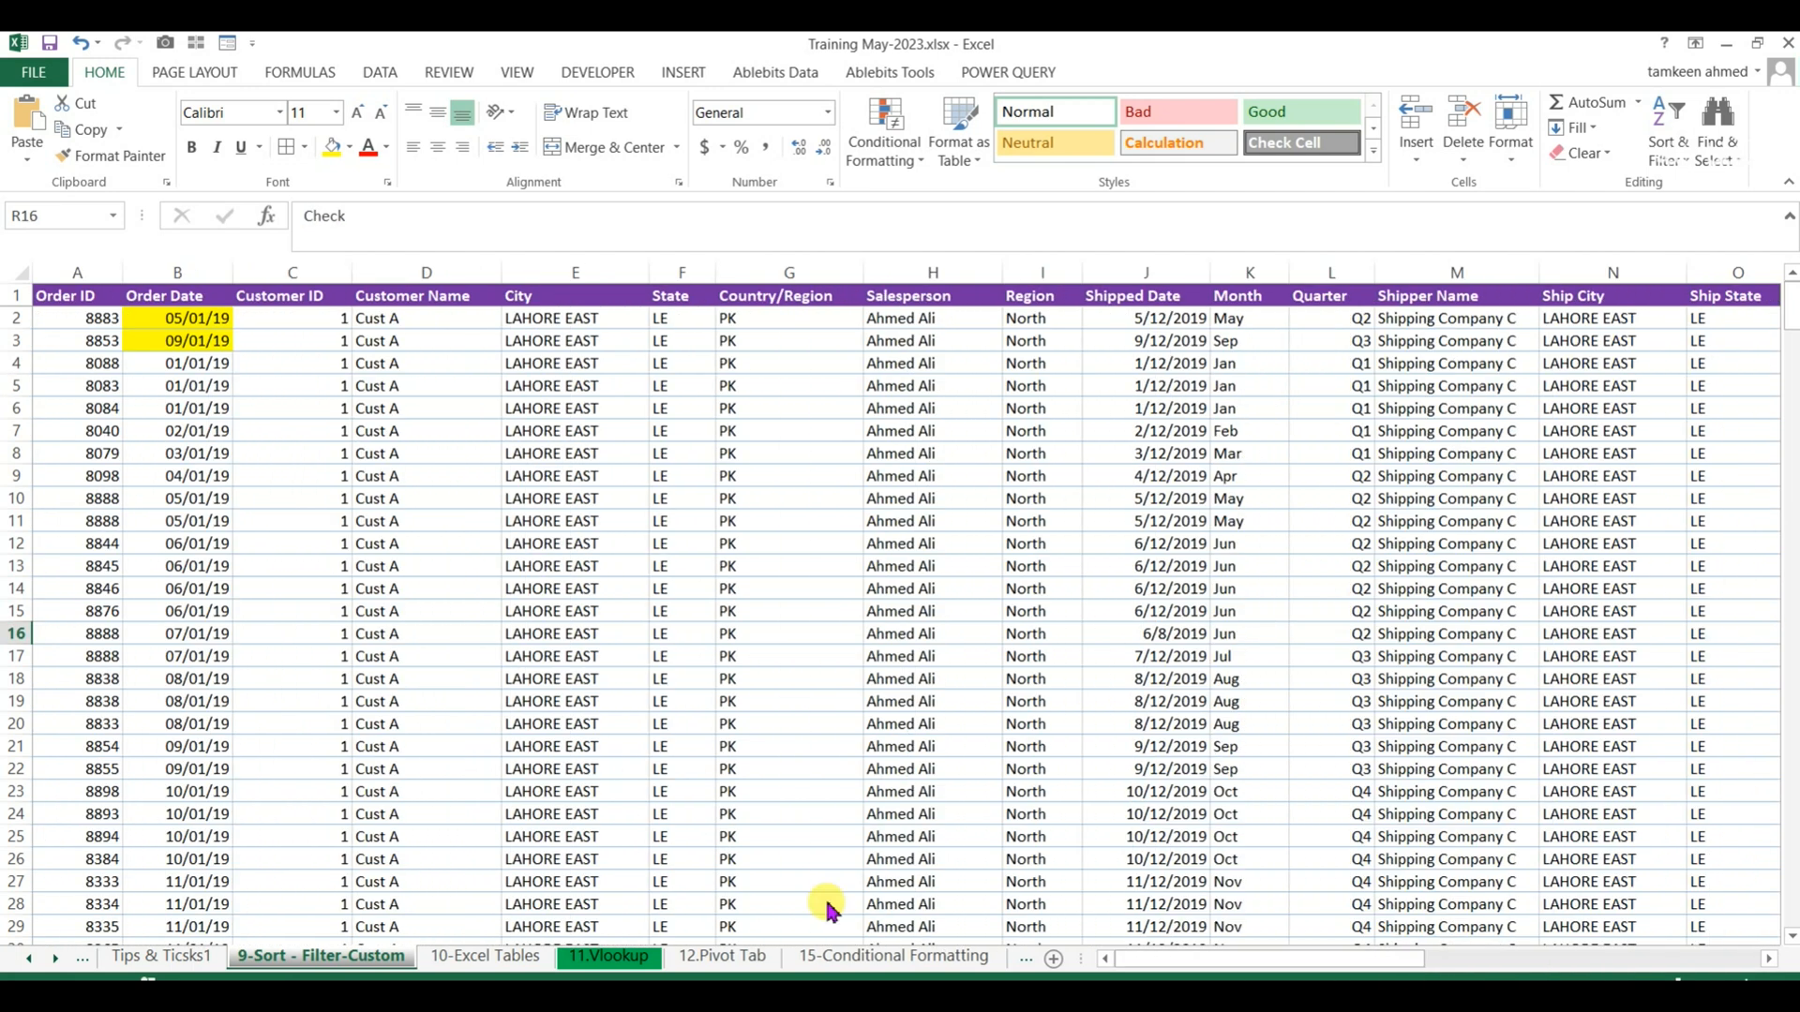
Sort the order table by City from A to Z and check the resulting row order.
left_click(572, 296)
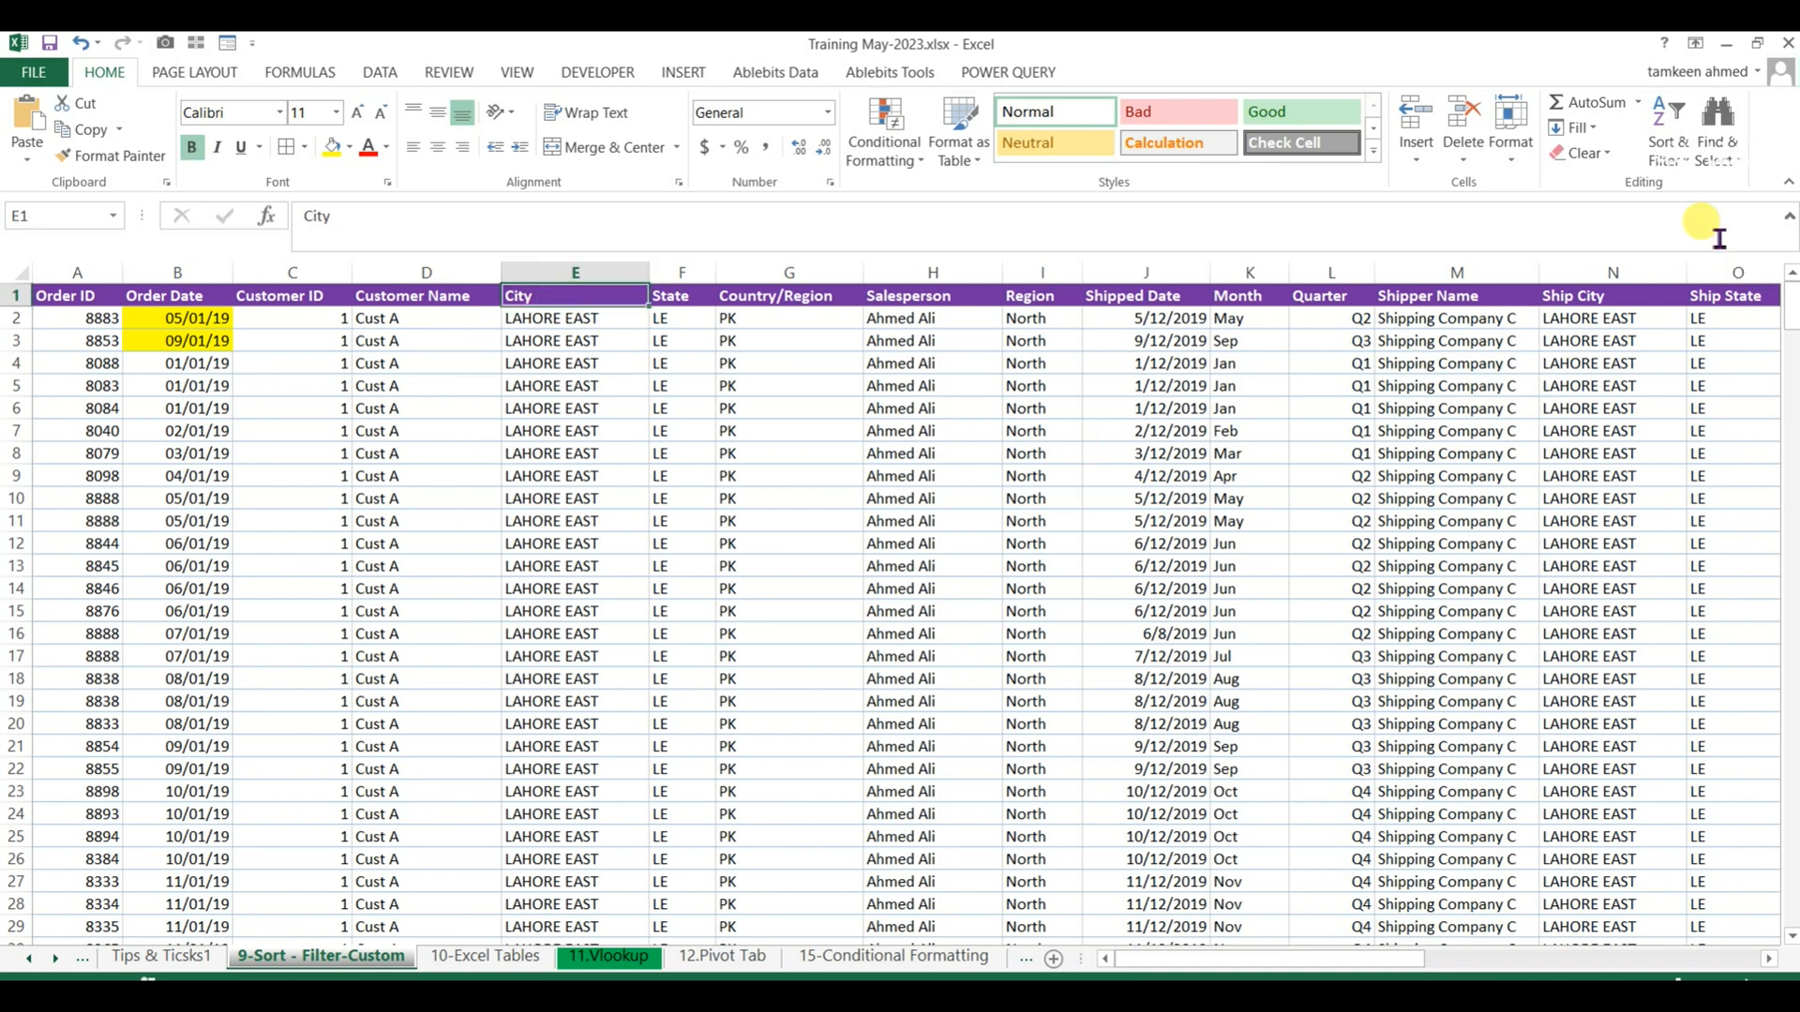
left_click(1681, 167)
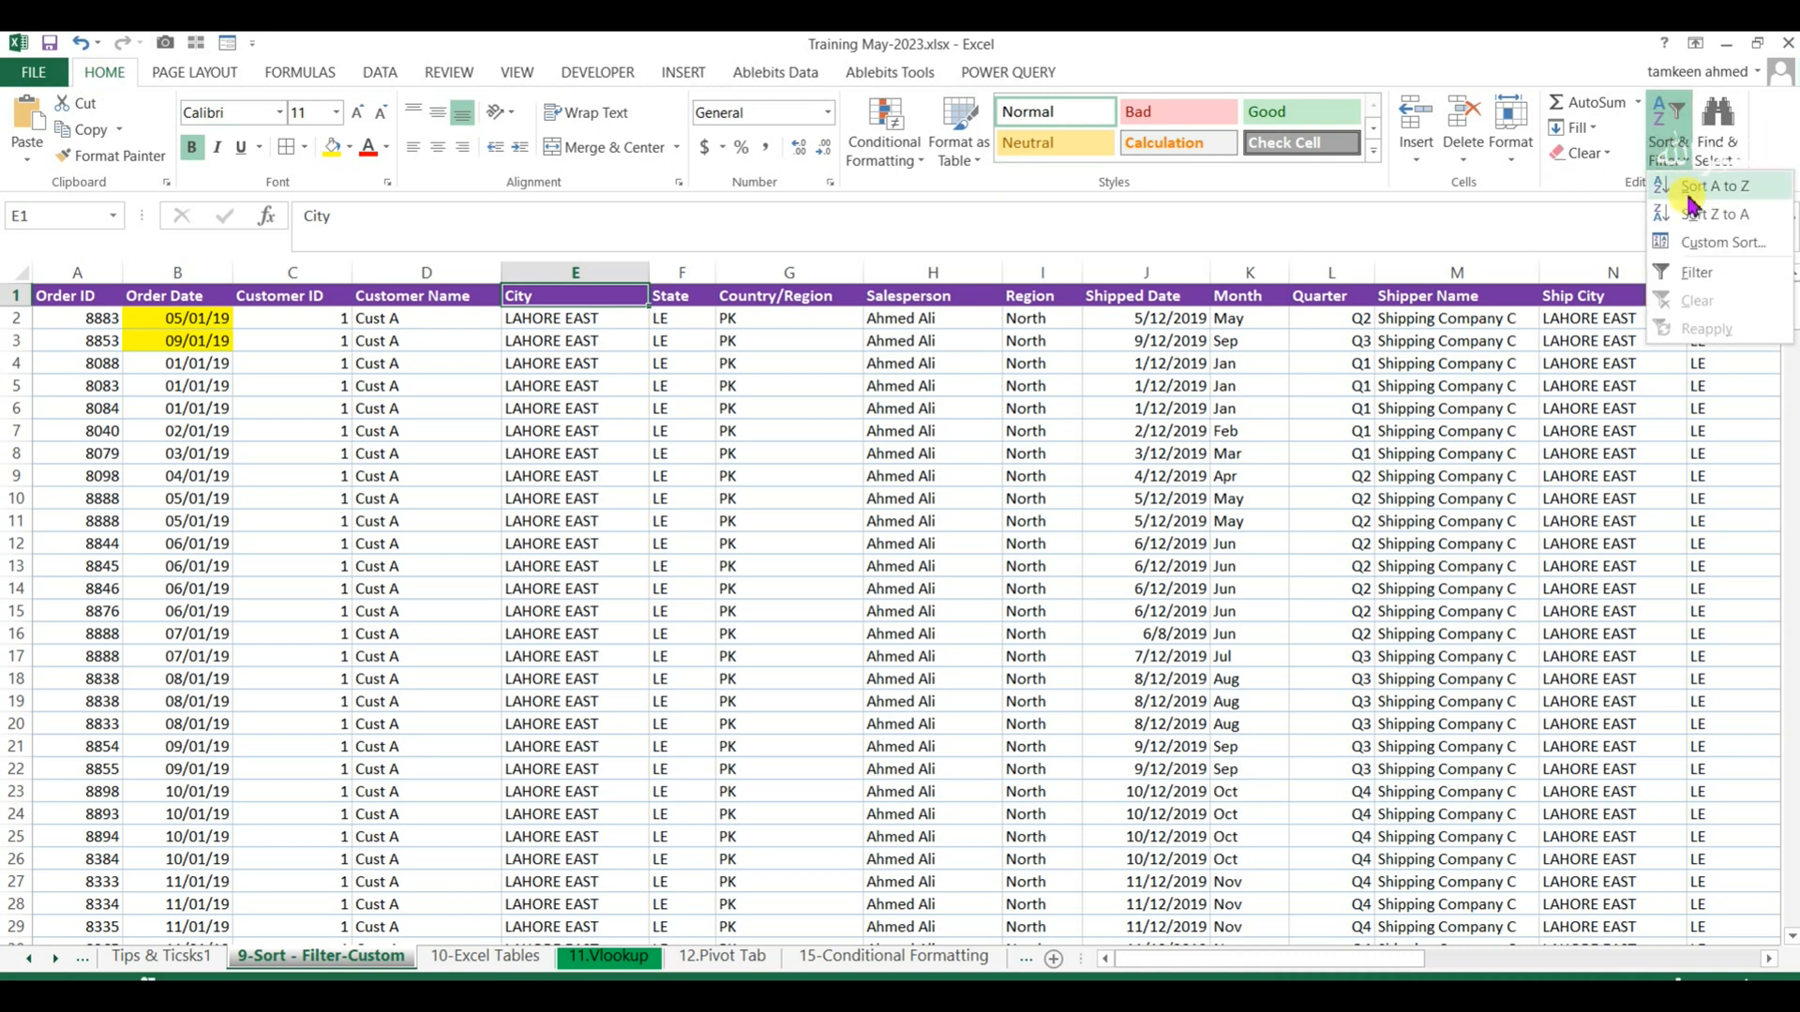
left_click(1670, 201)
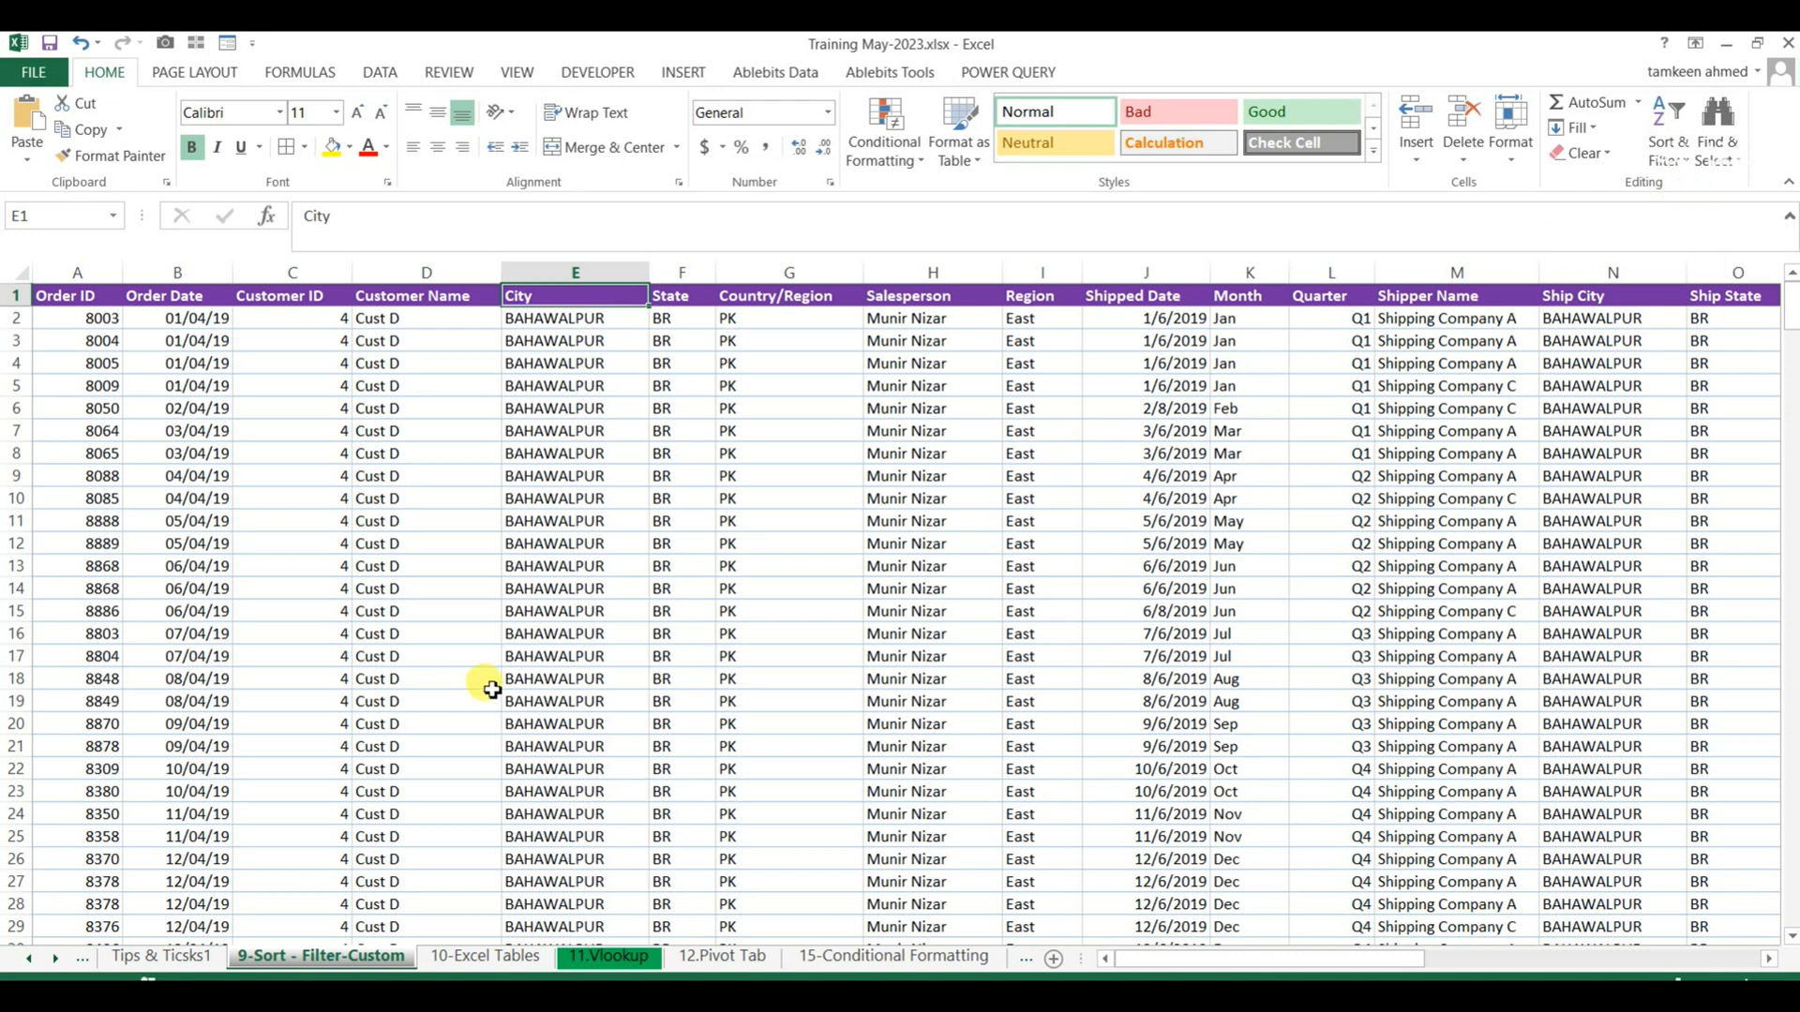
scroll(497, 677, "down", 16)
scroll(497, 676, "up", 16)
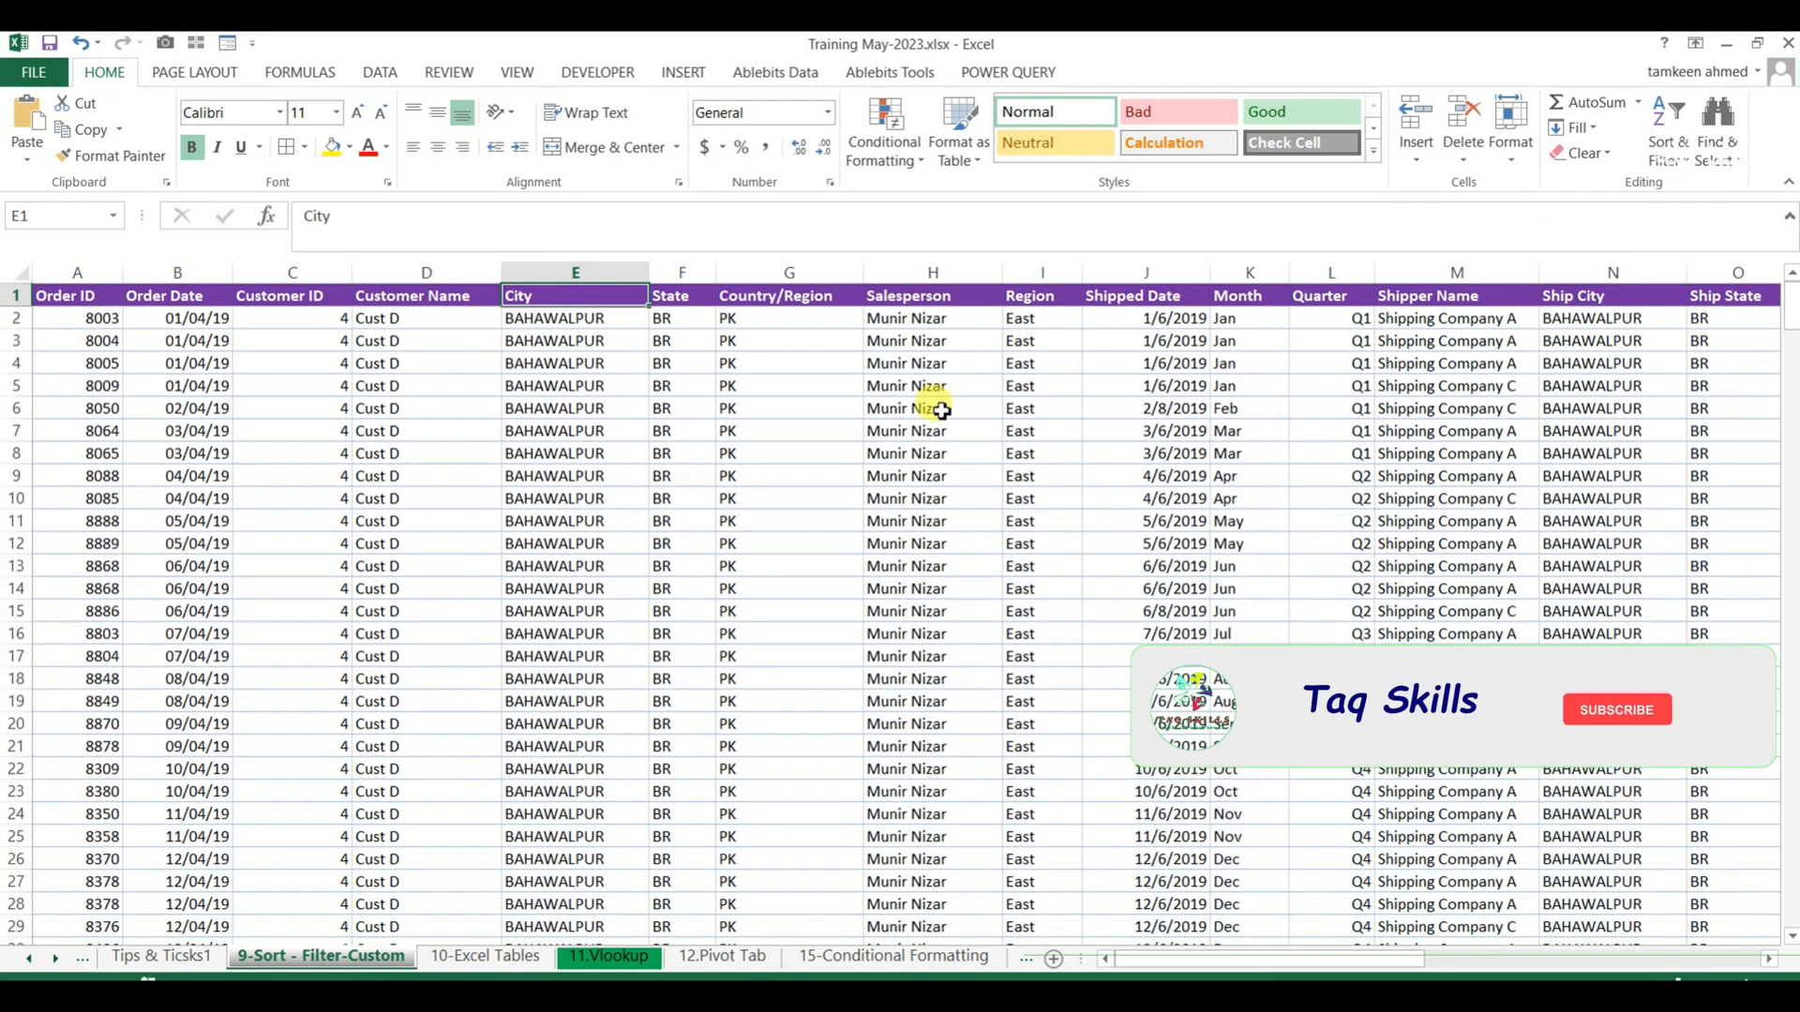
Sort the order table by Salesperson from A to Z and re-sort it by Shipper Name from Z to A.
left_click(937, 295)
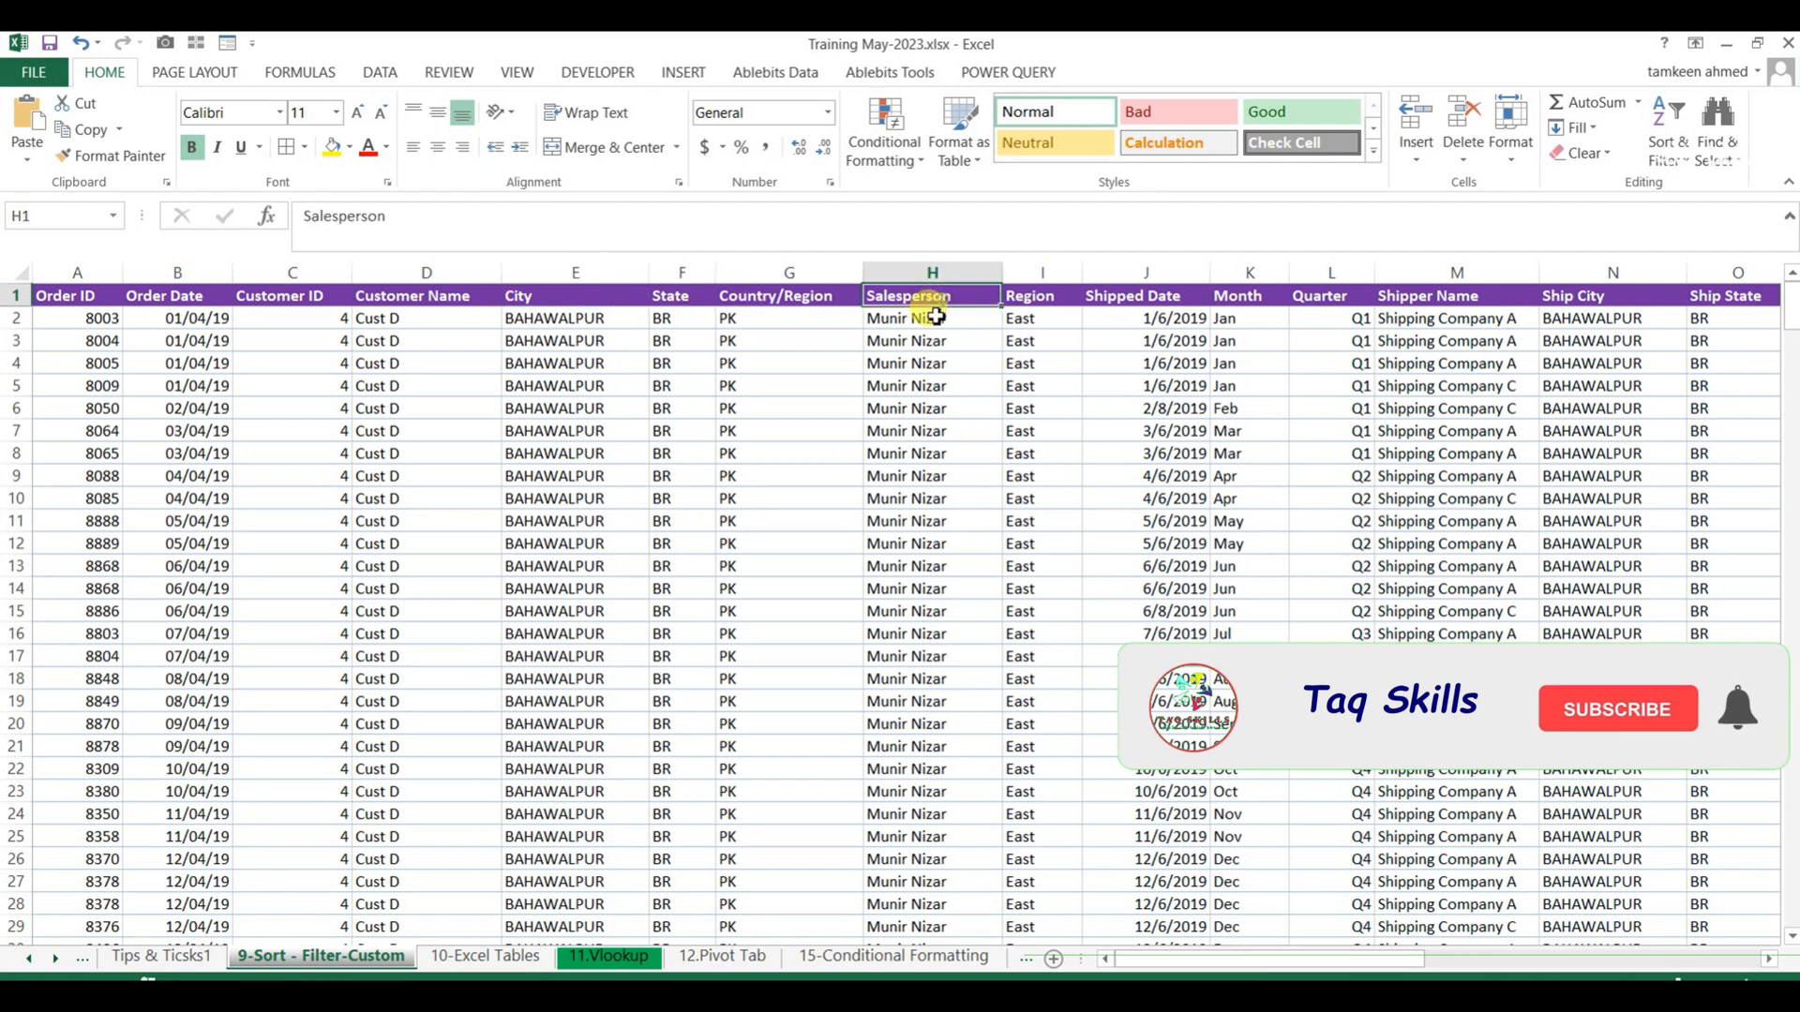
left_click(1685, 167)
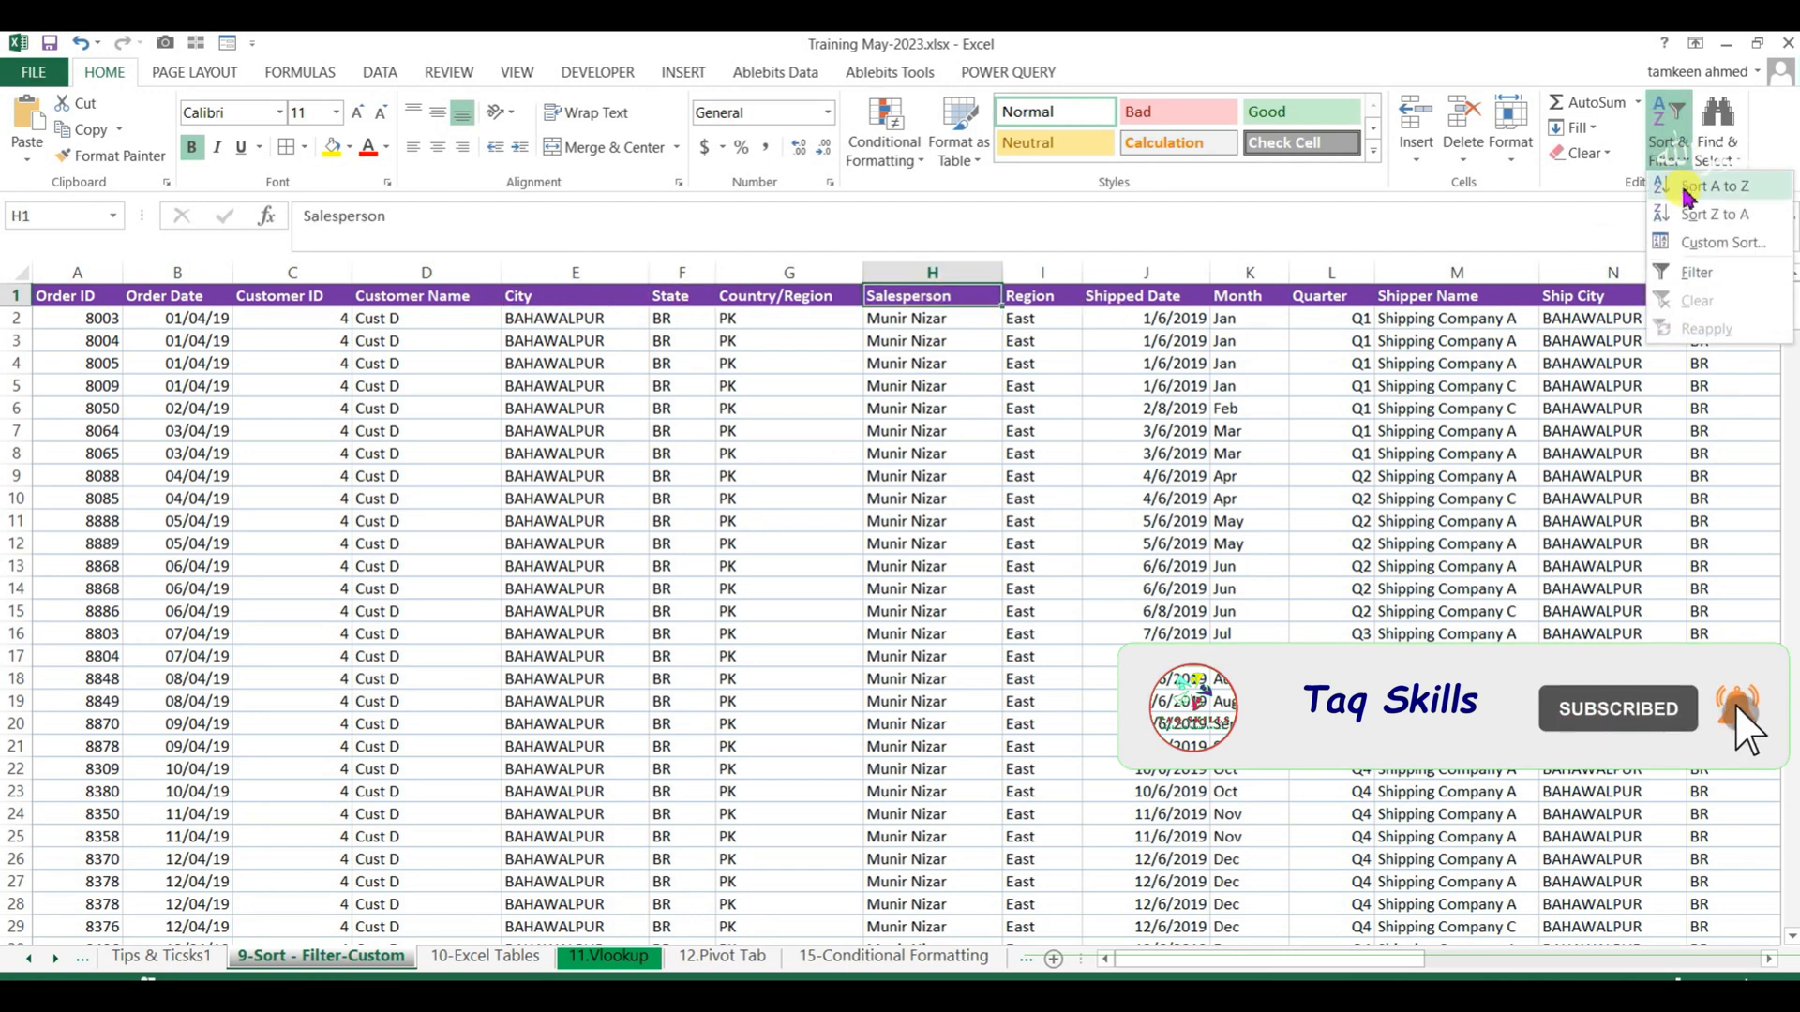
left_click(1692, 199)
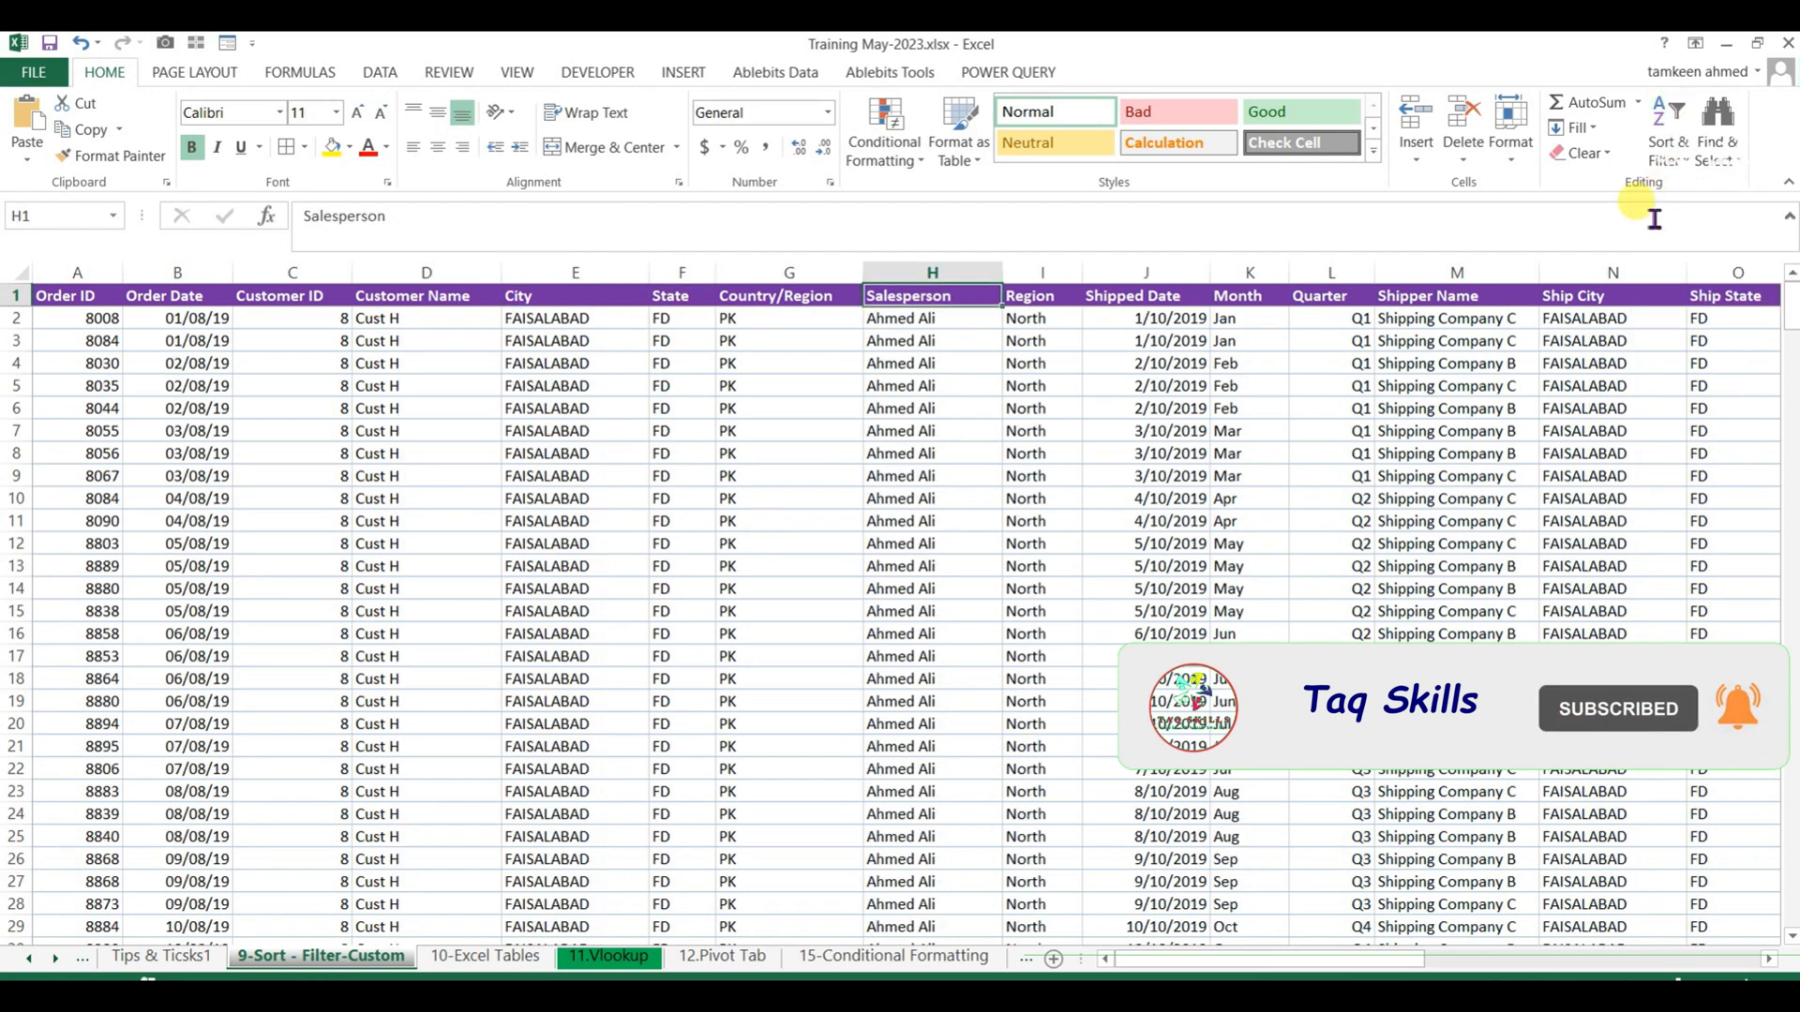
left_click(1438, 295)
left_click(1681, 168)
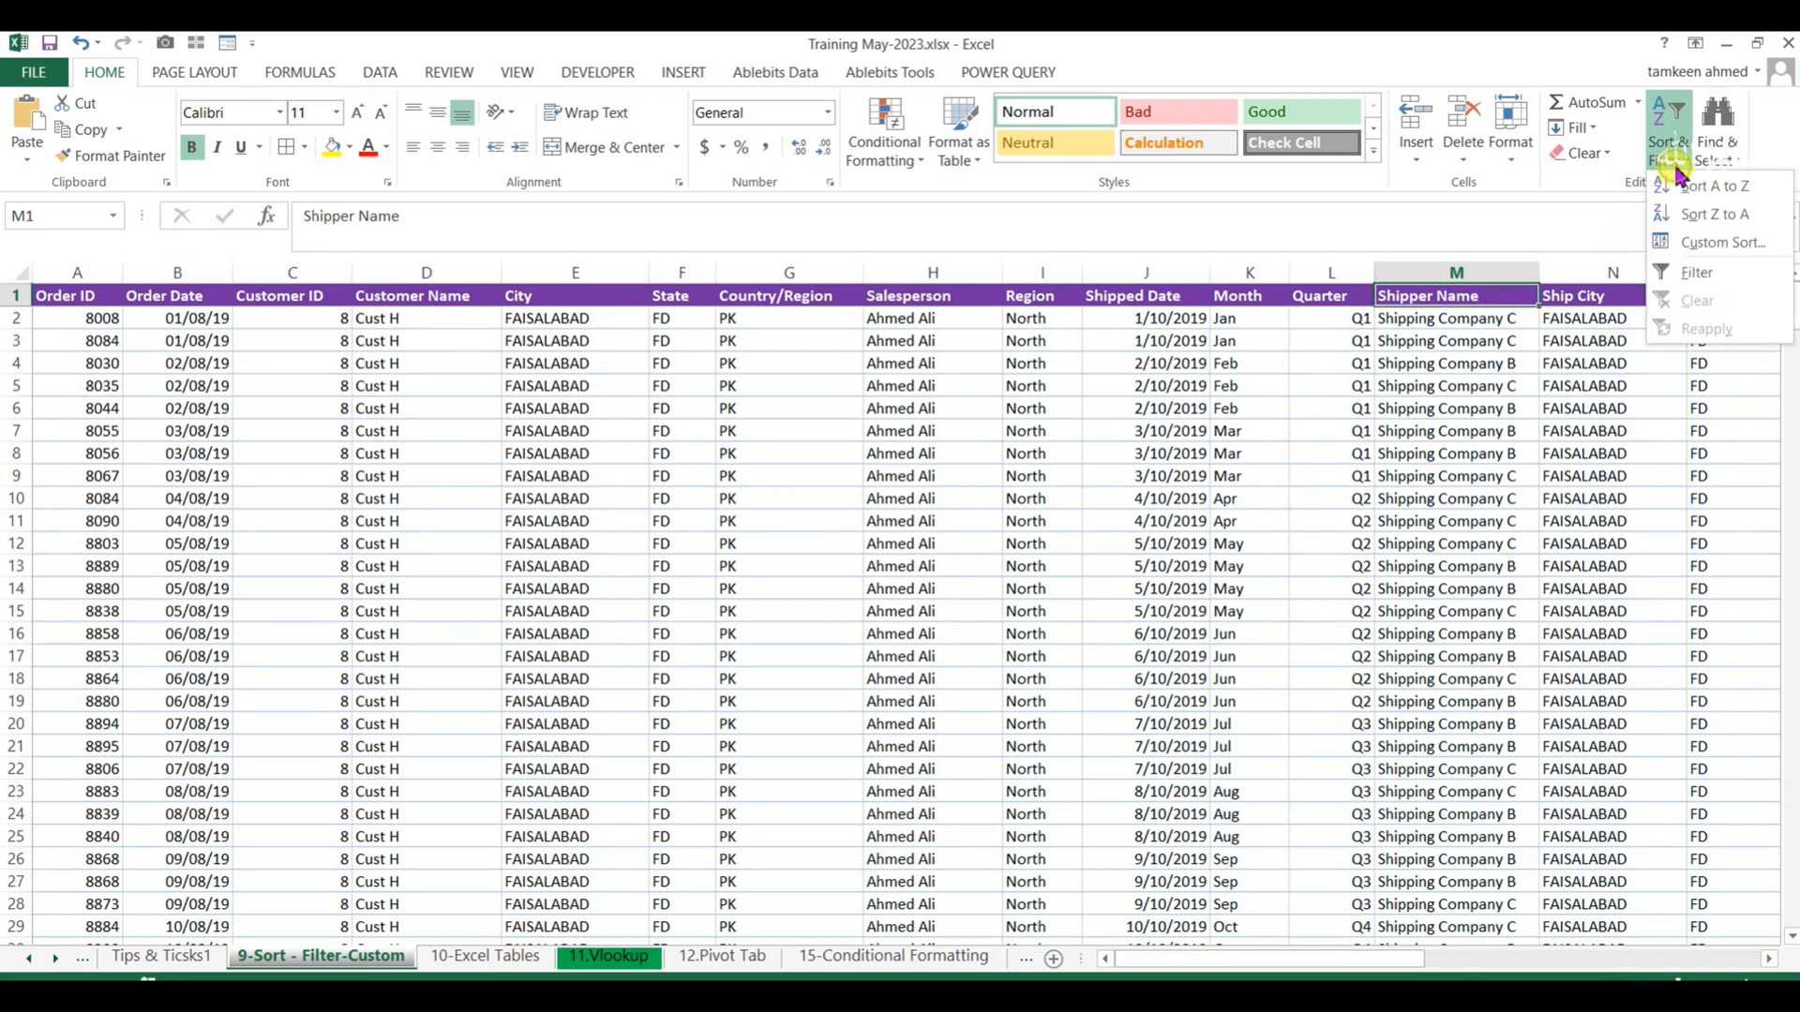
left_click(1693, 223)
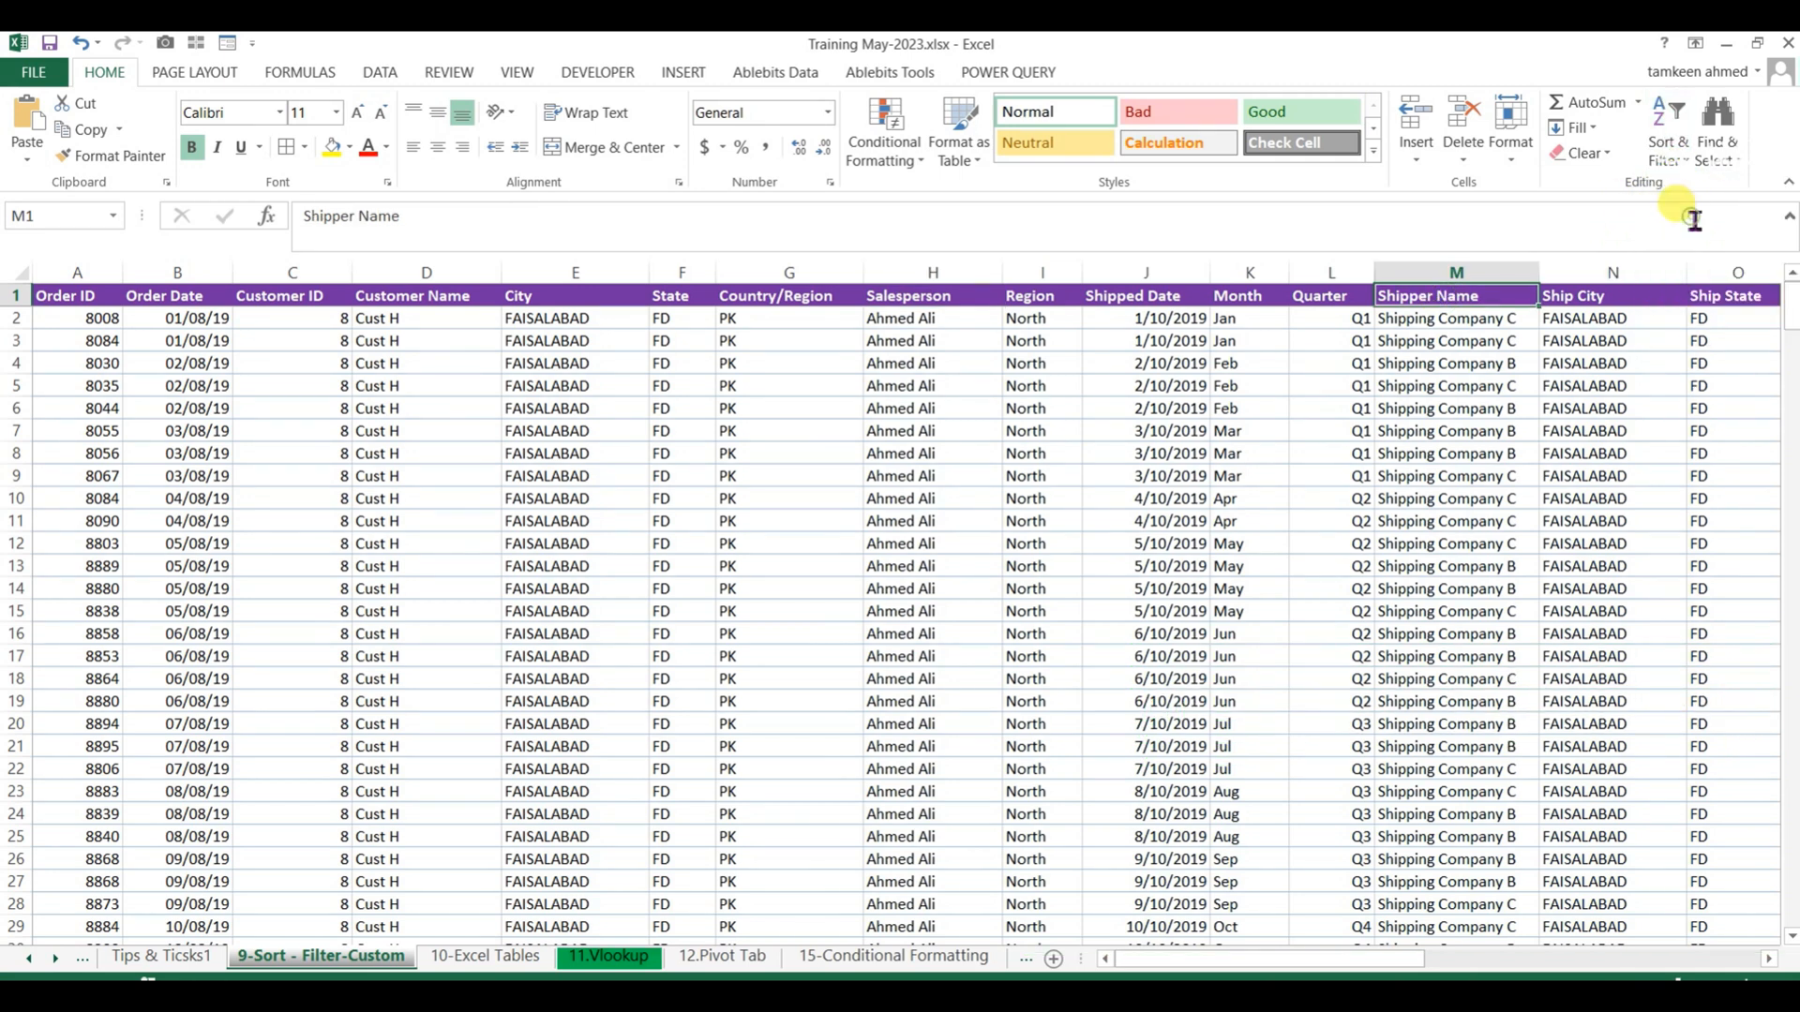
Sort the order table by Ship City from Z to A.
left_click(1609, 296)
left_click(1672, 150)
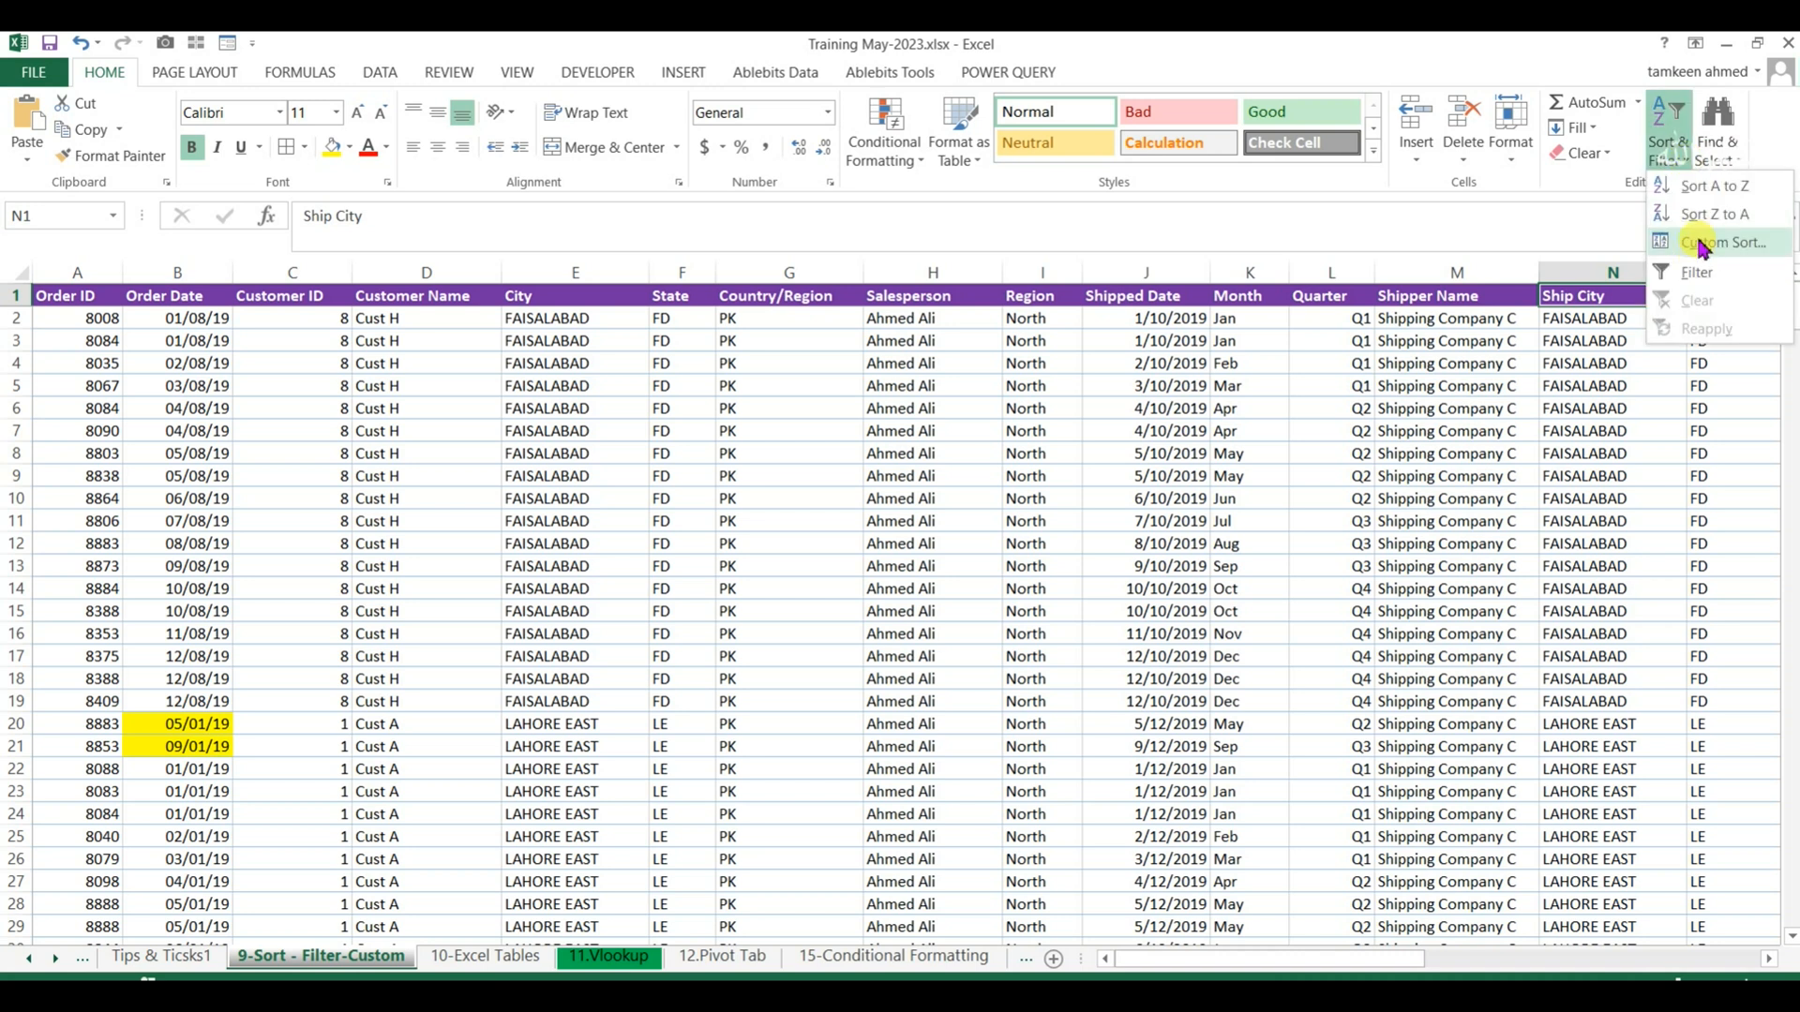
left_click(1700, 217)
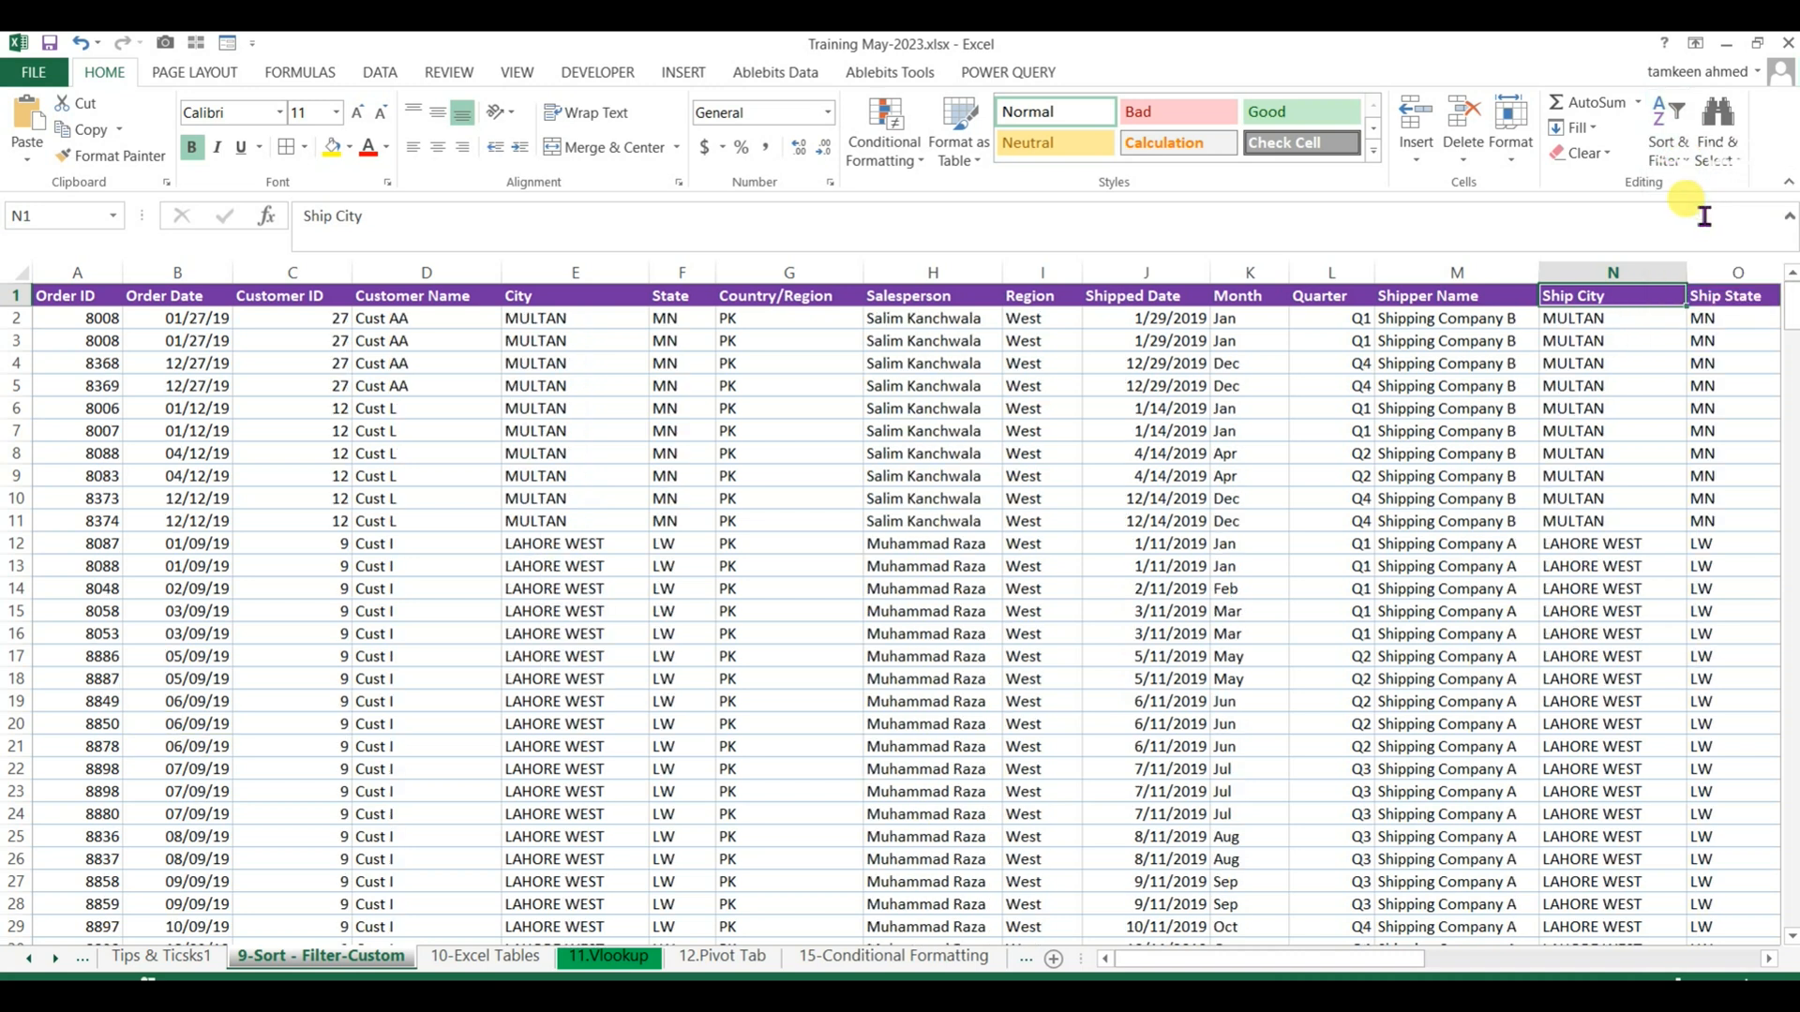
left_click(1187, 588)
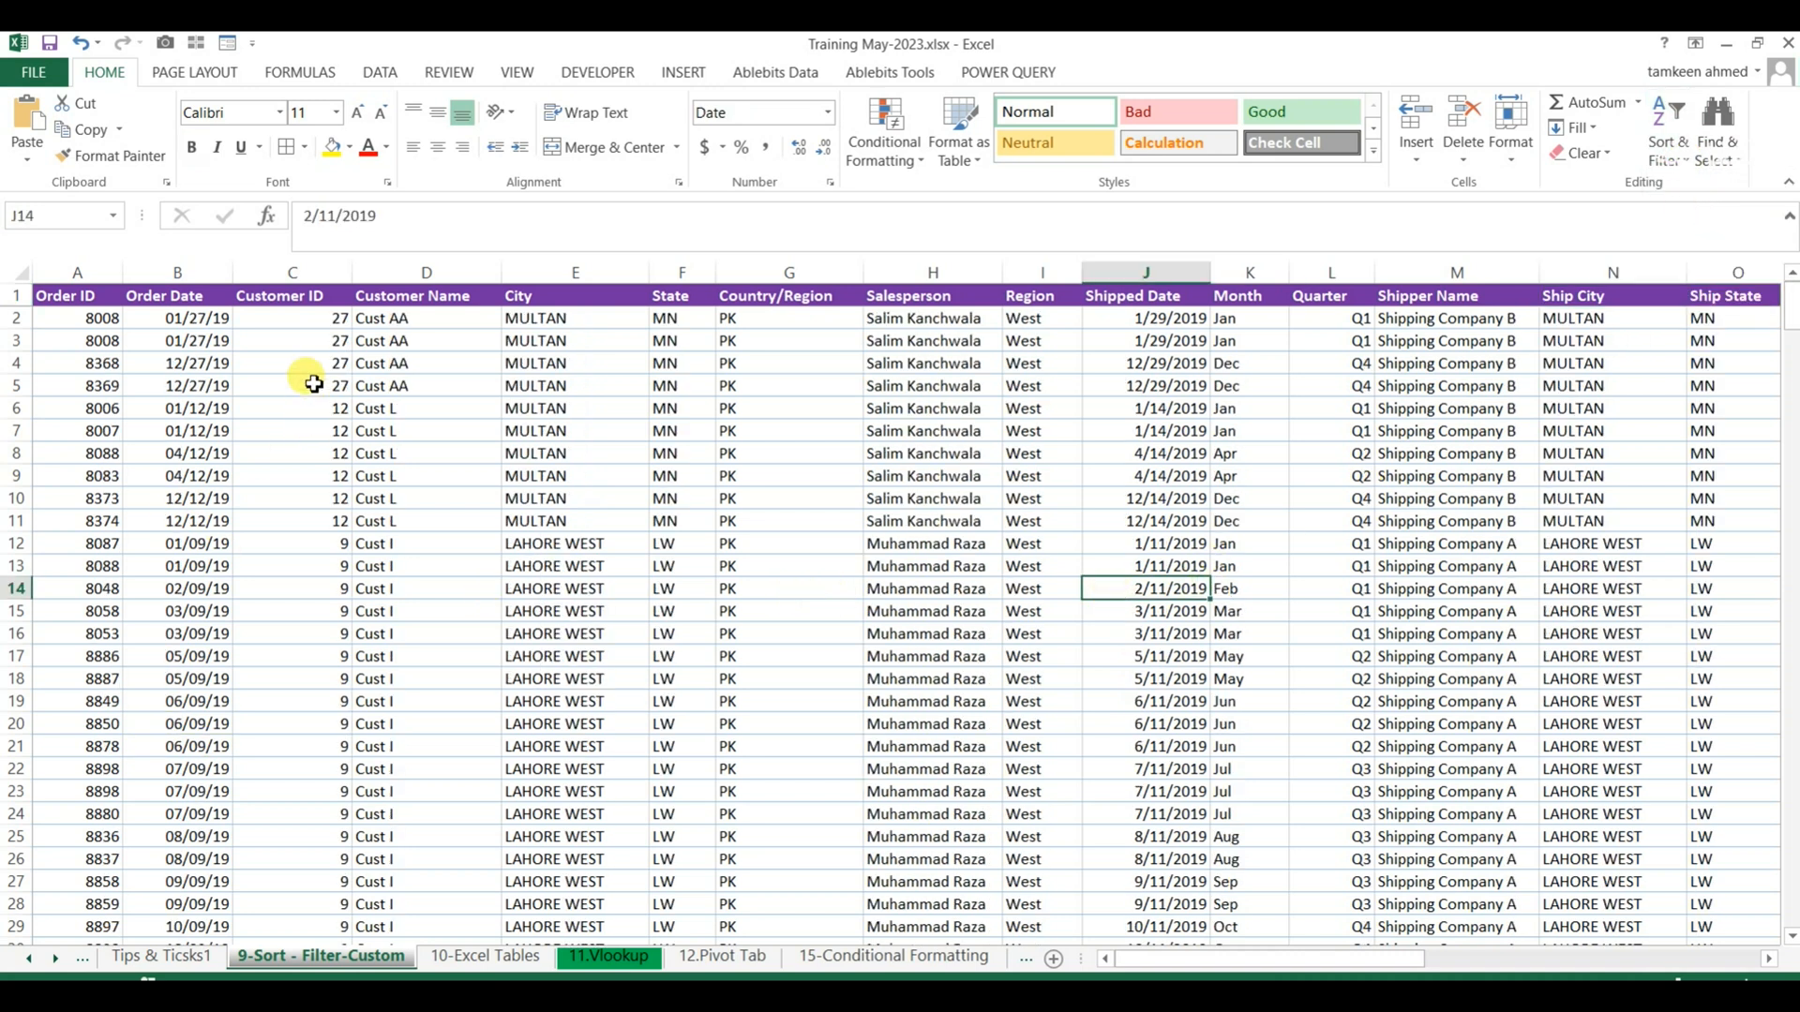
Sort the order table by Customer ID in ascending order, check the IDs, and re-sort by Customer ID in descending order.
left_click(295, 305)
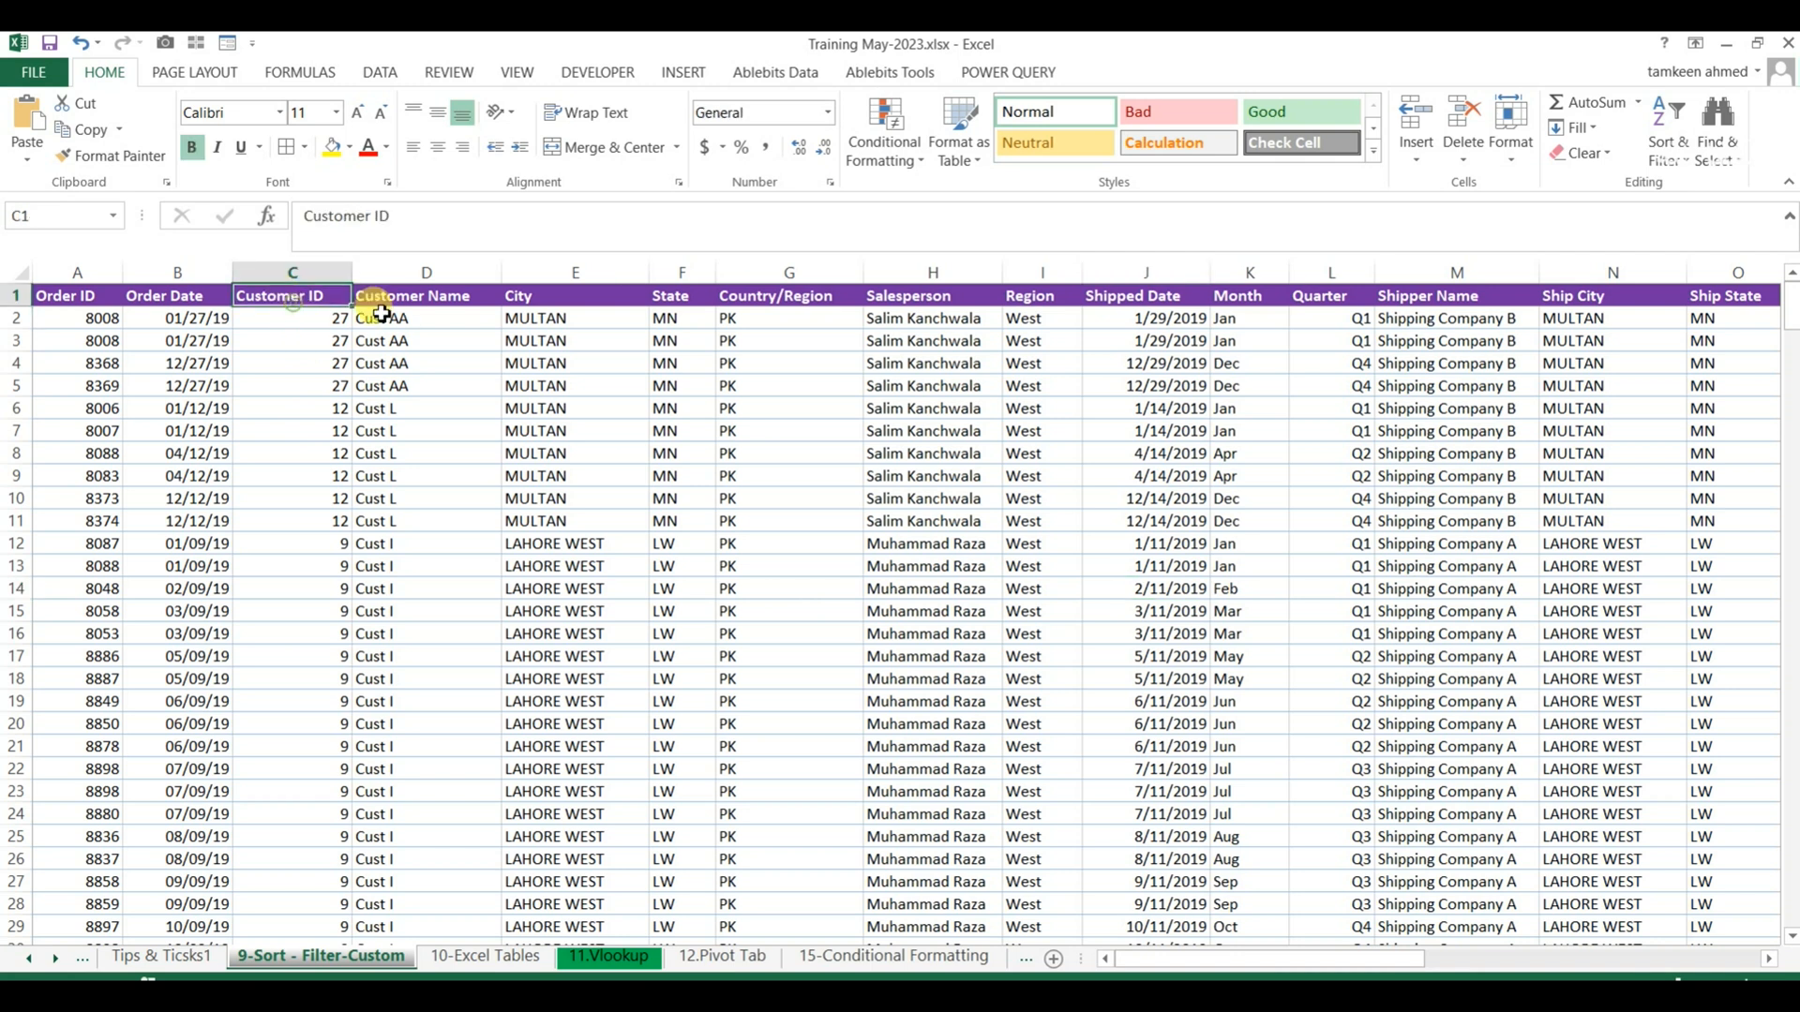
left_click(1678, 161)
left_click(1693, 186)
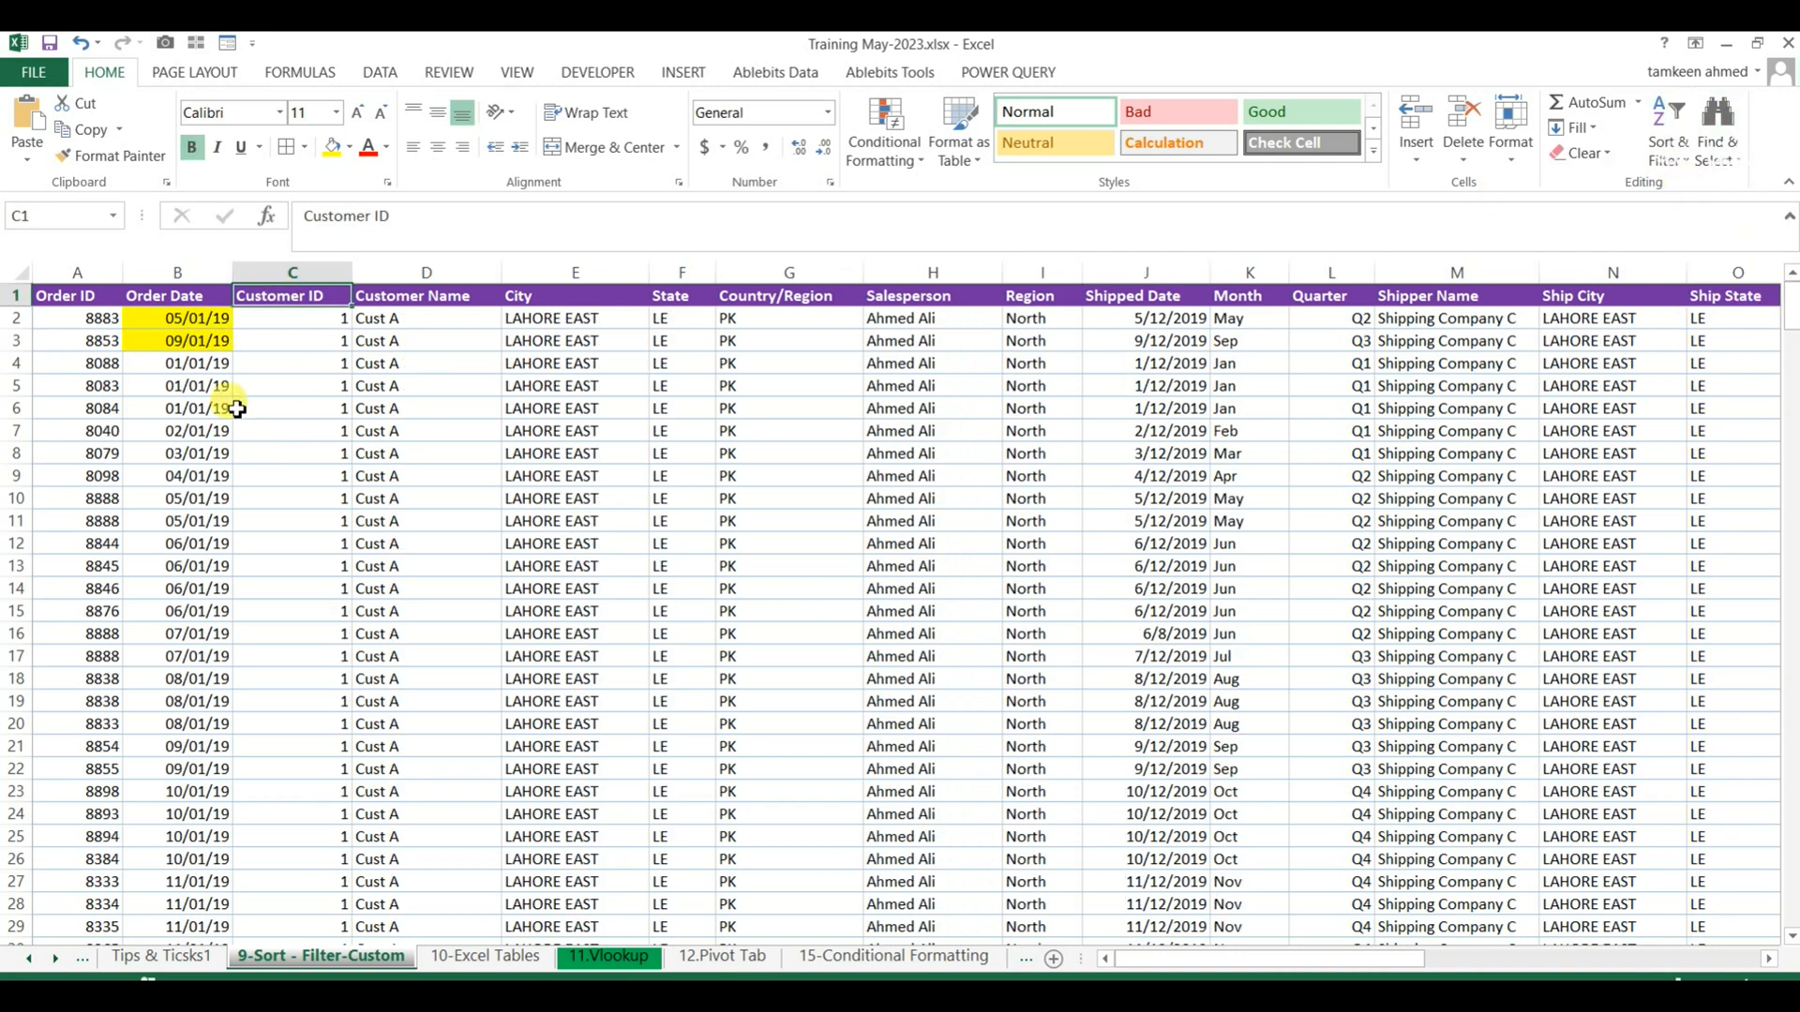
left_click_drag(303, 315, 291, 747)
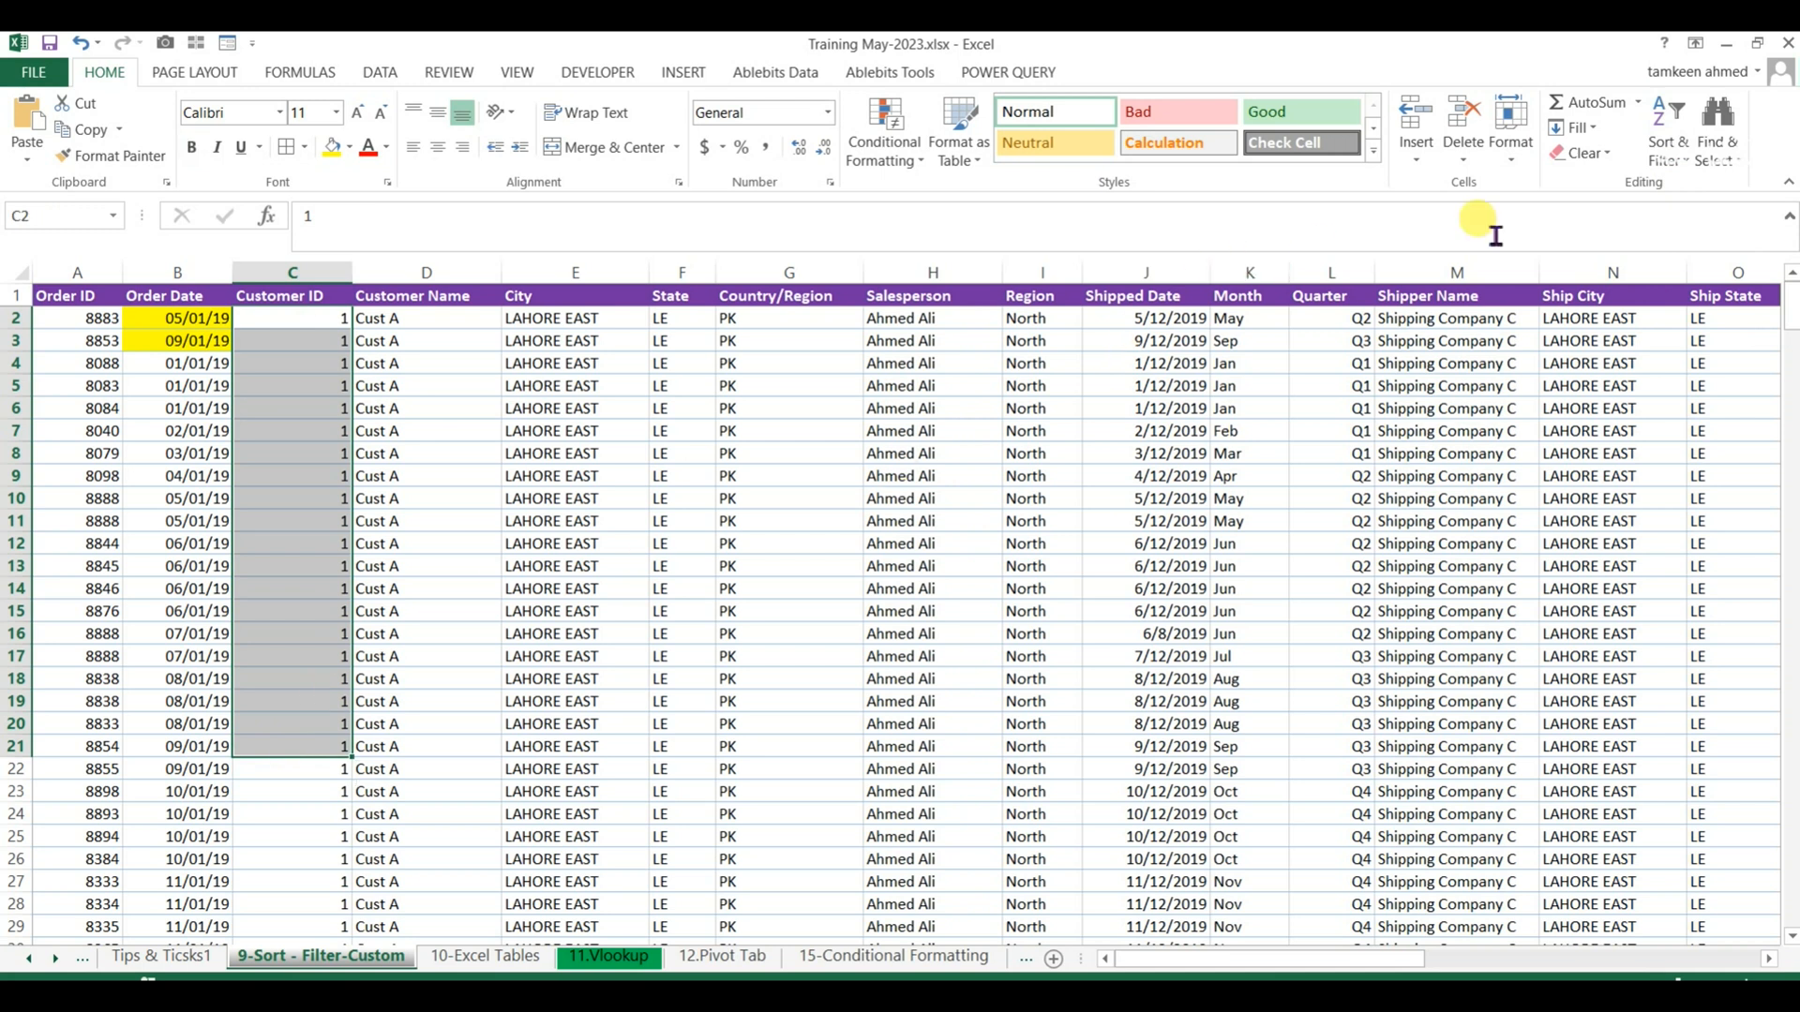
left_click(276, 296)
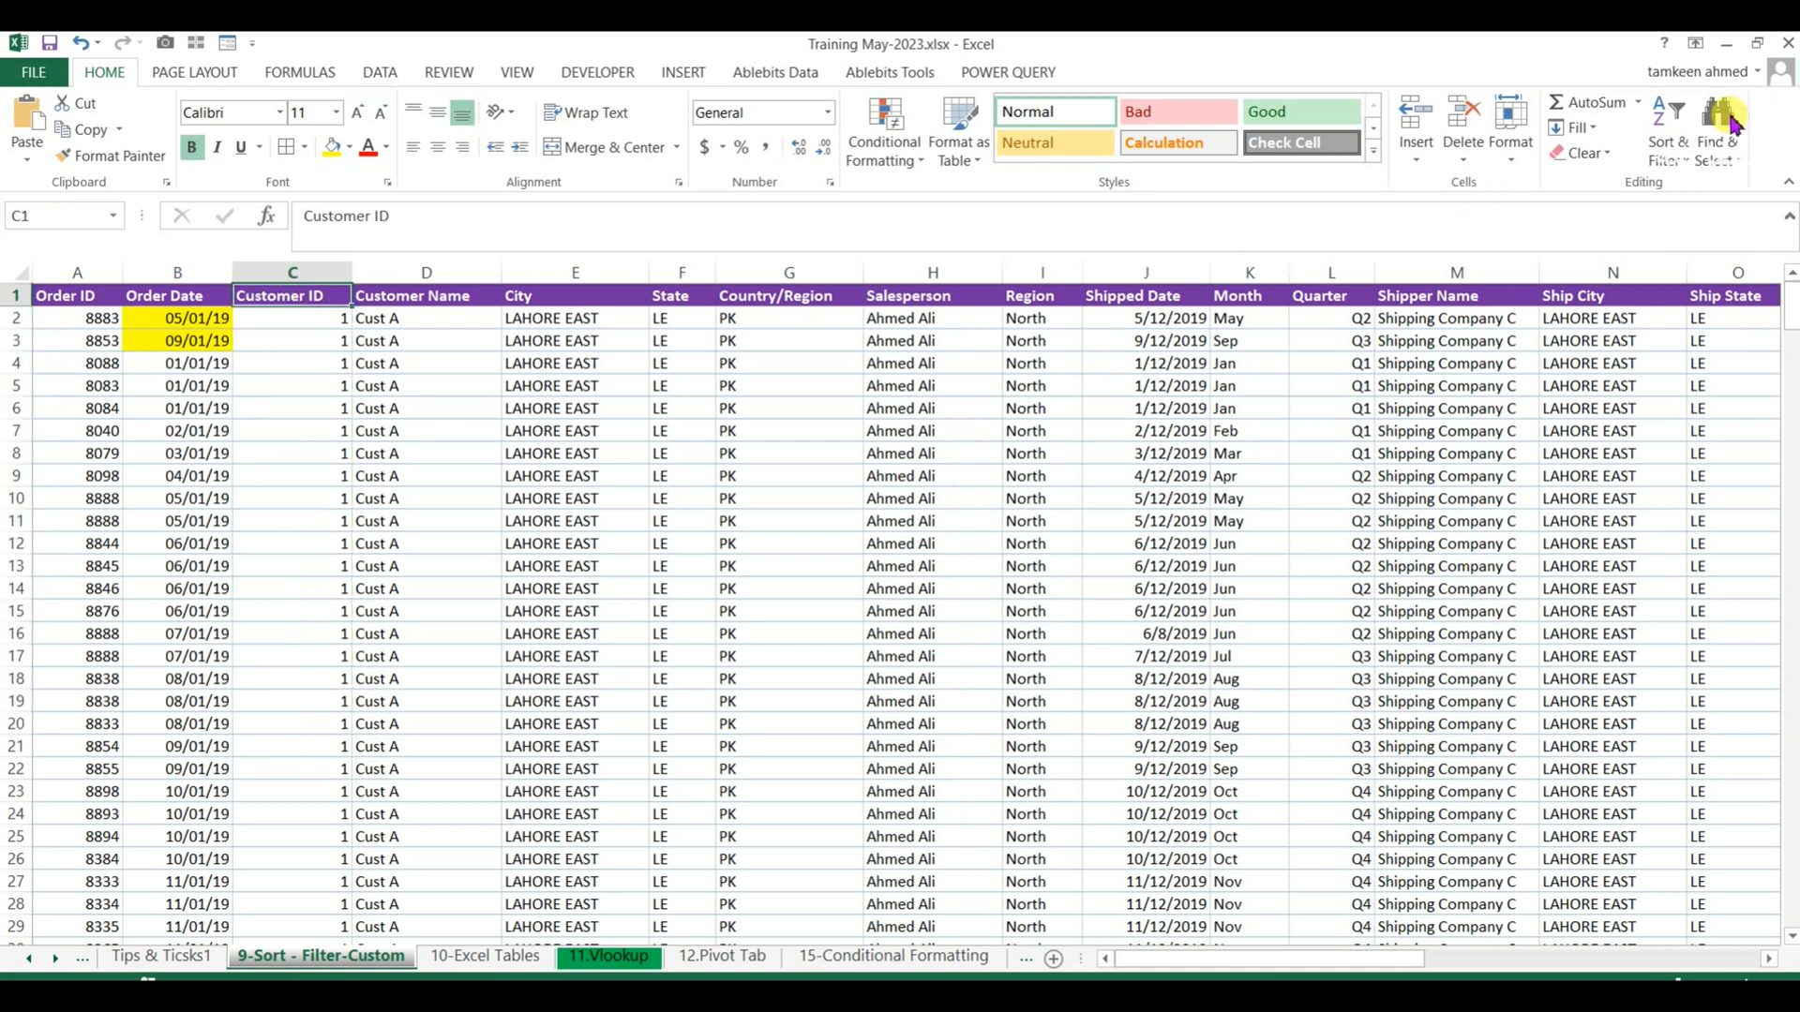
left_click(1685, 165)
left_click(1692, 208)
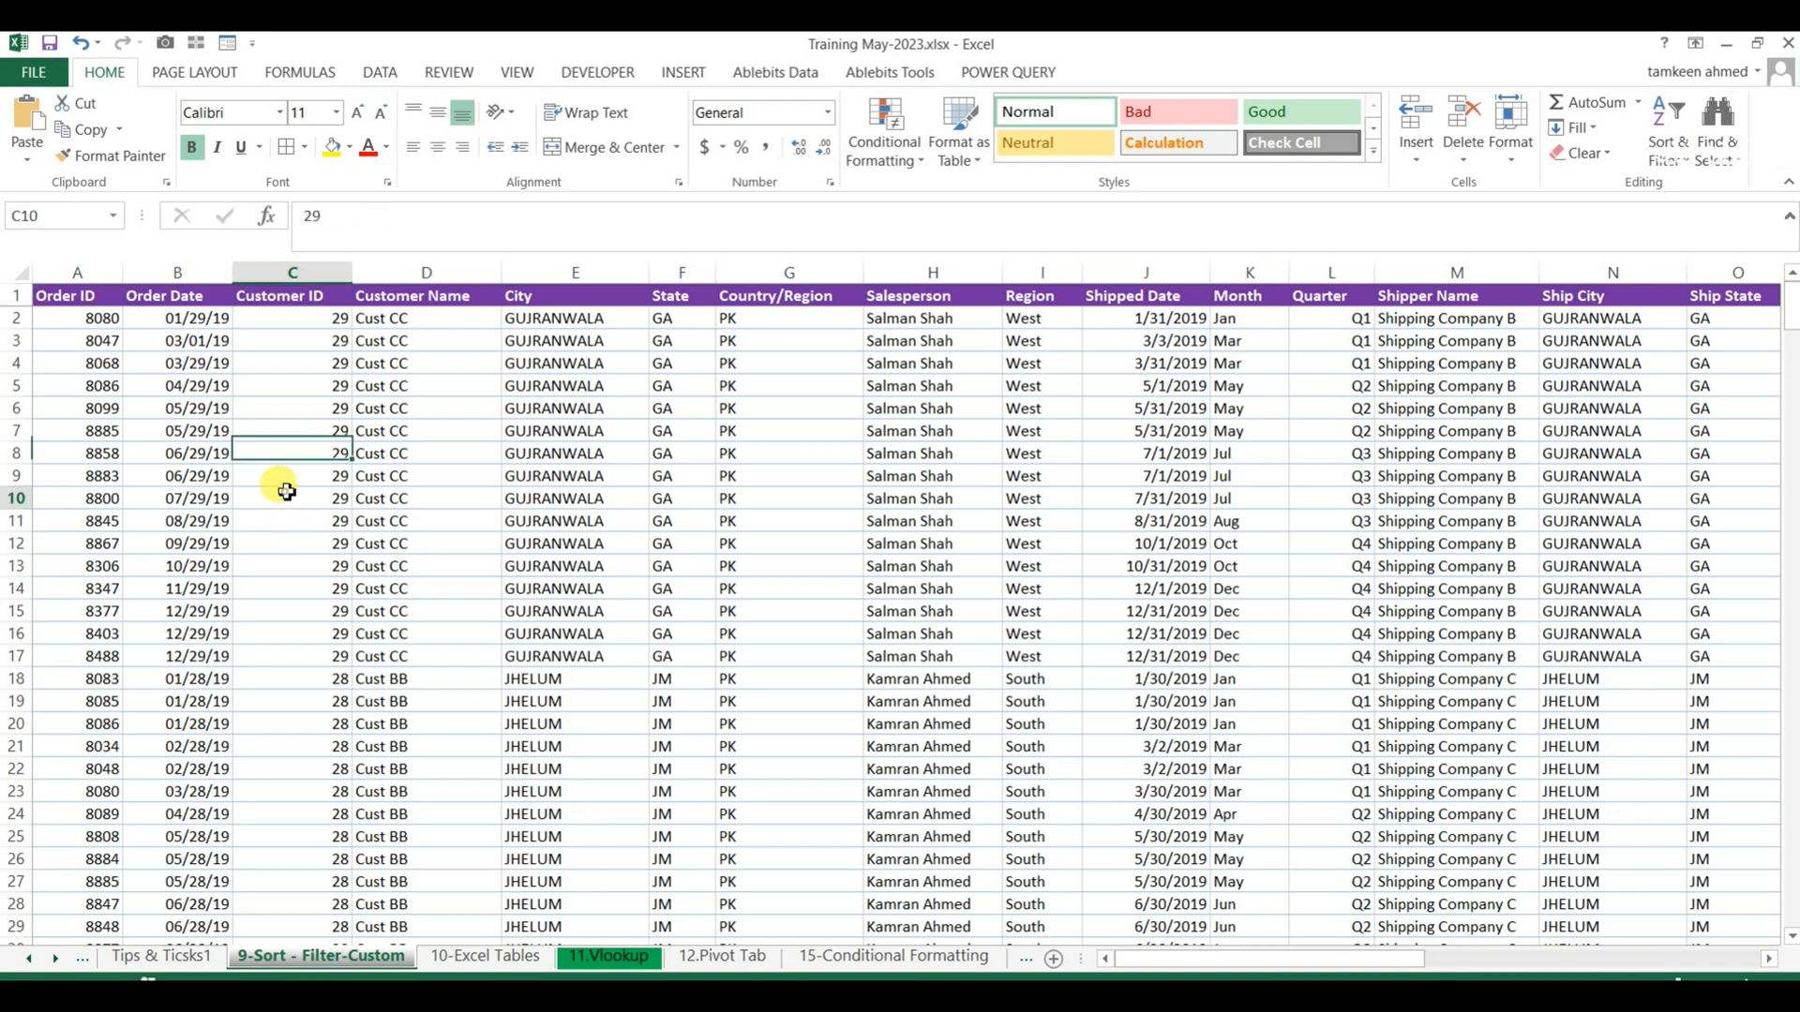
left_click(51, 295)
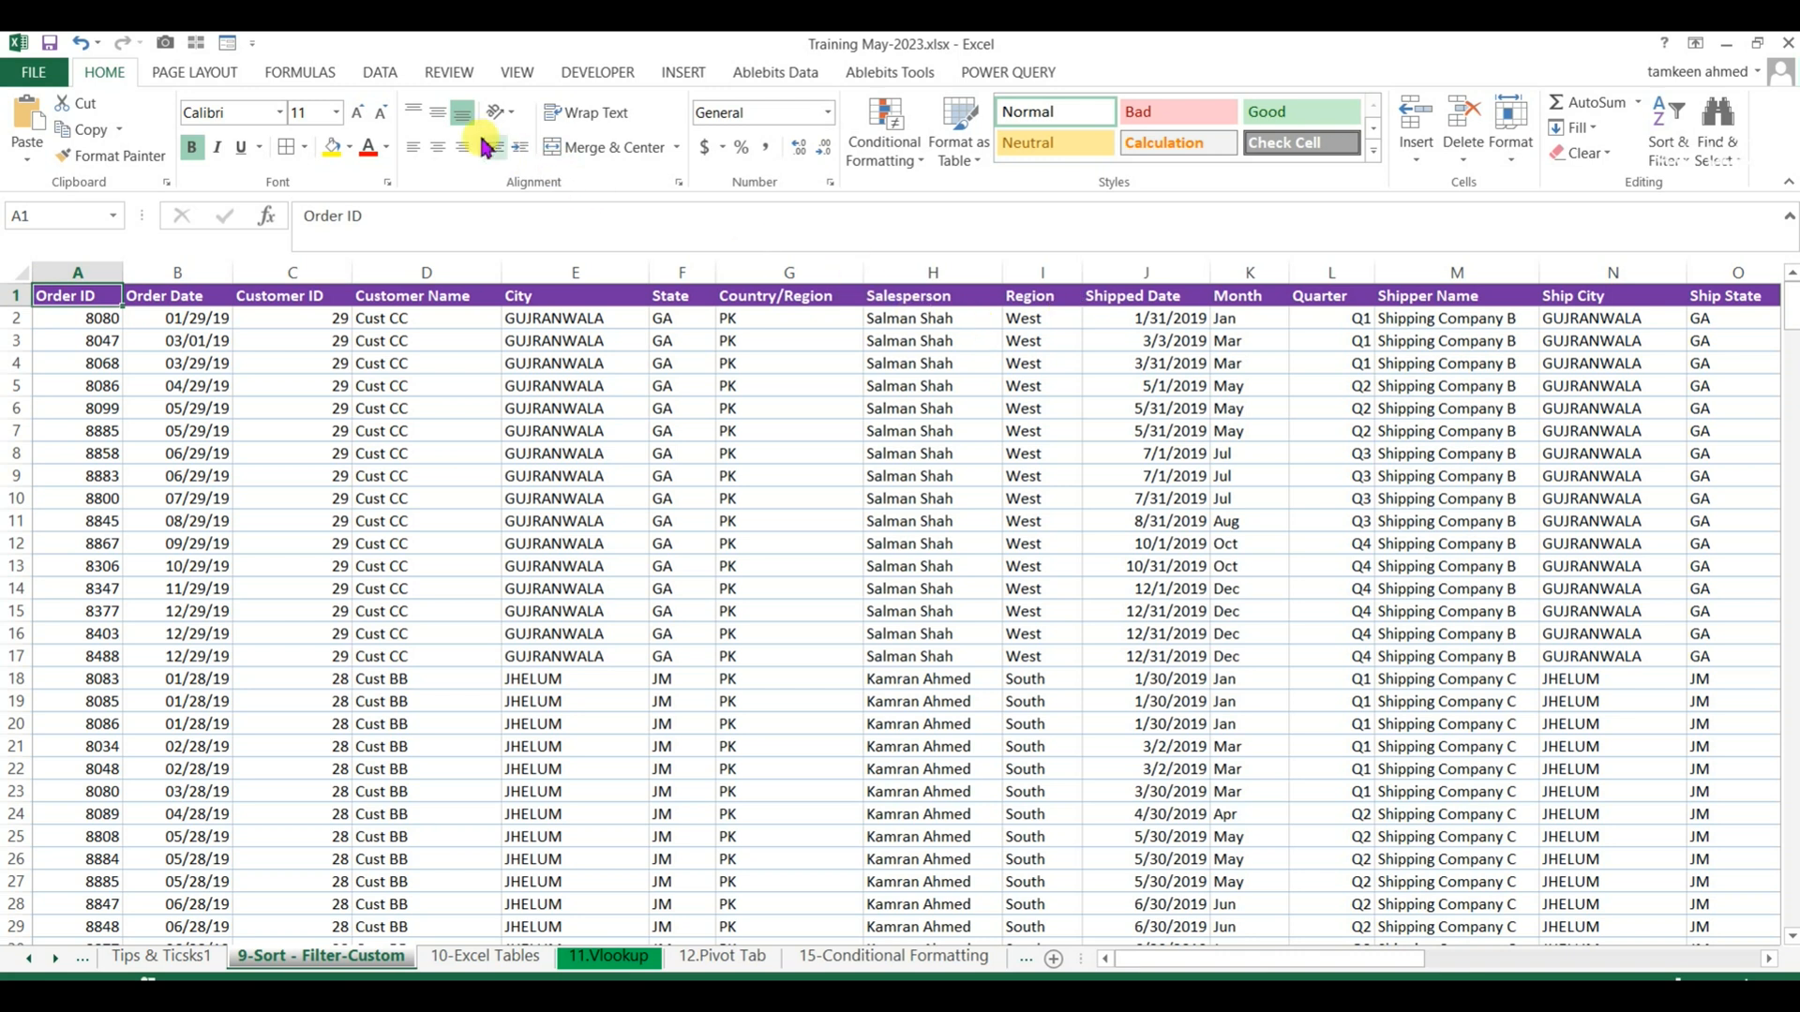
left_click(372, 75)
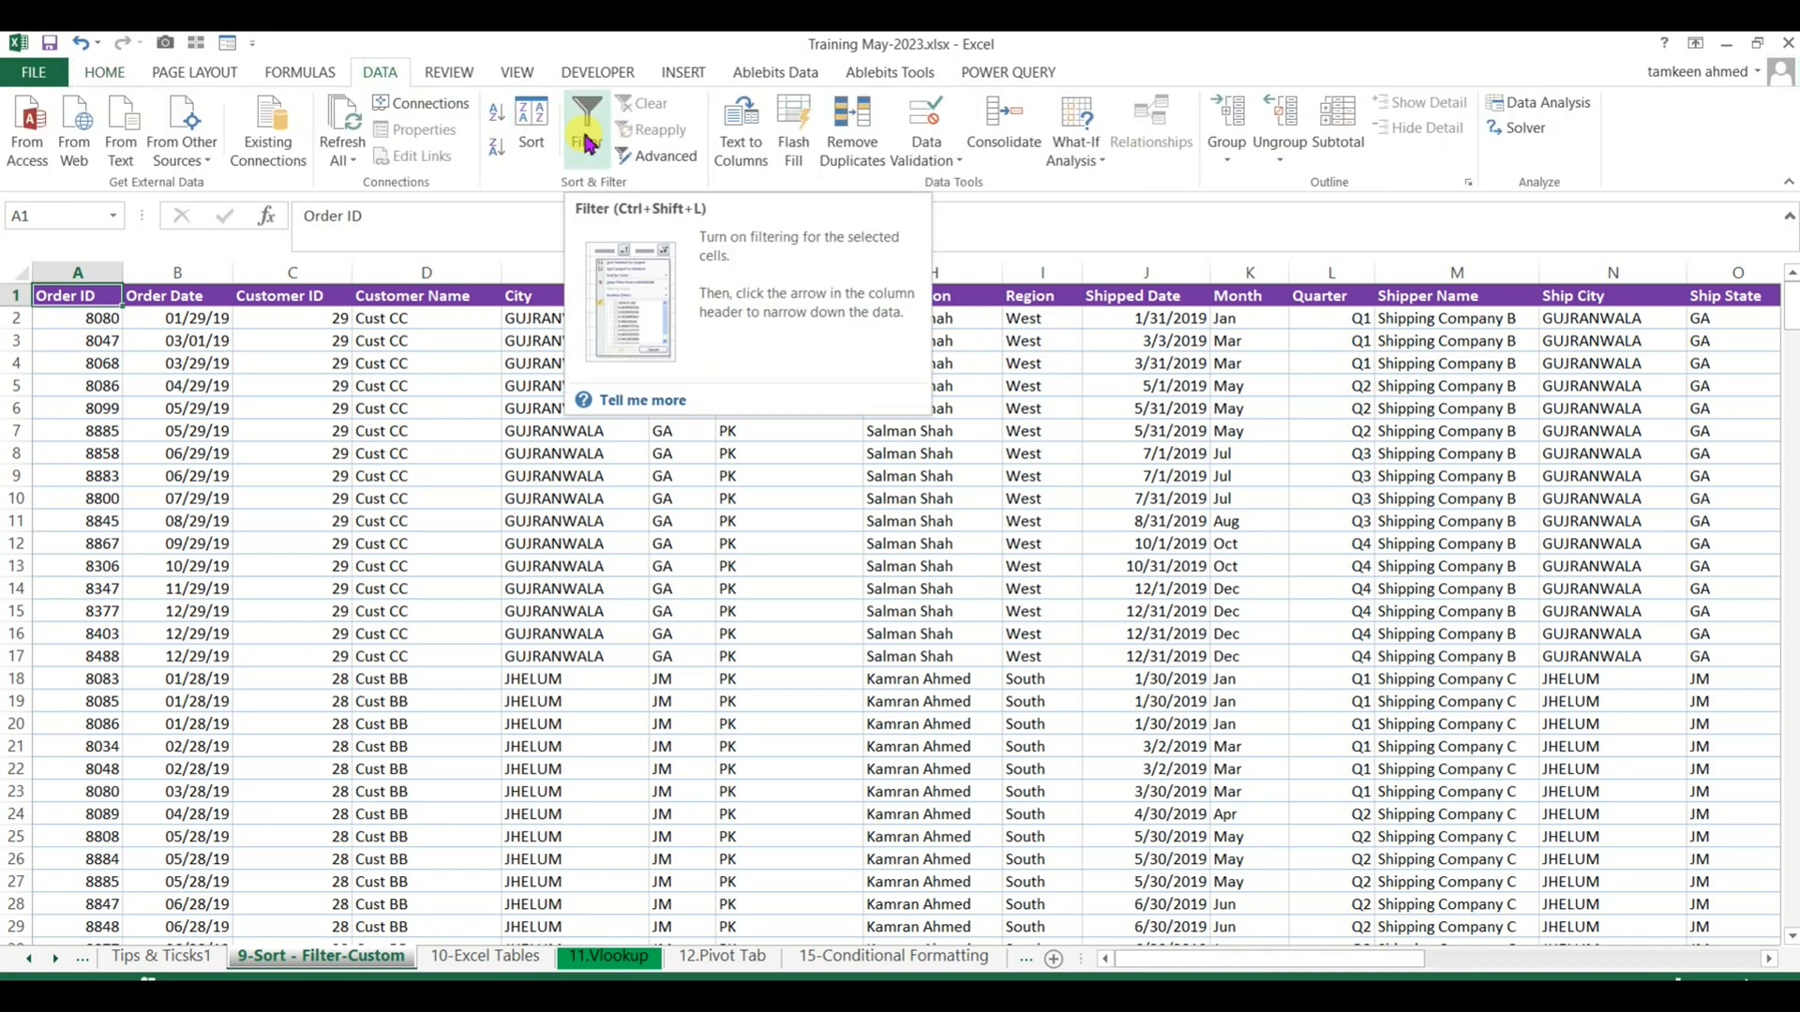
left_click(104, 73)
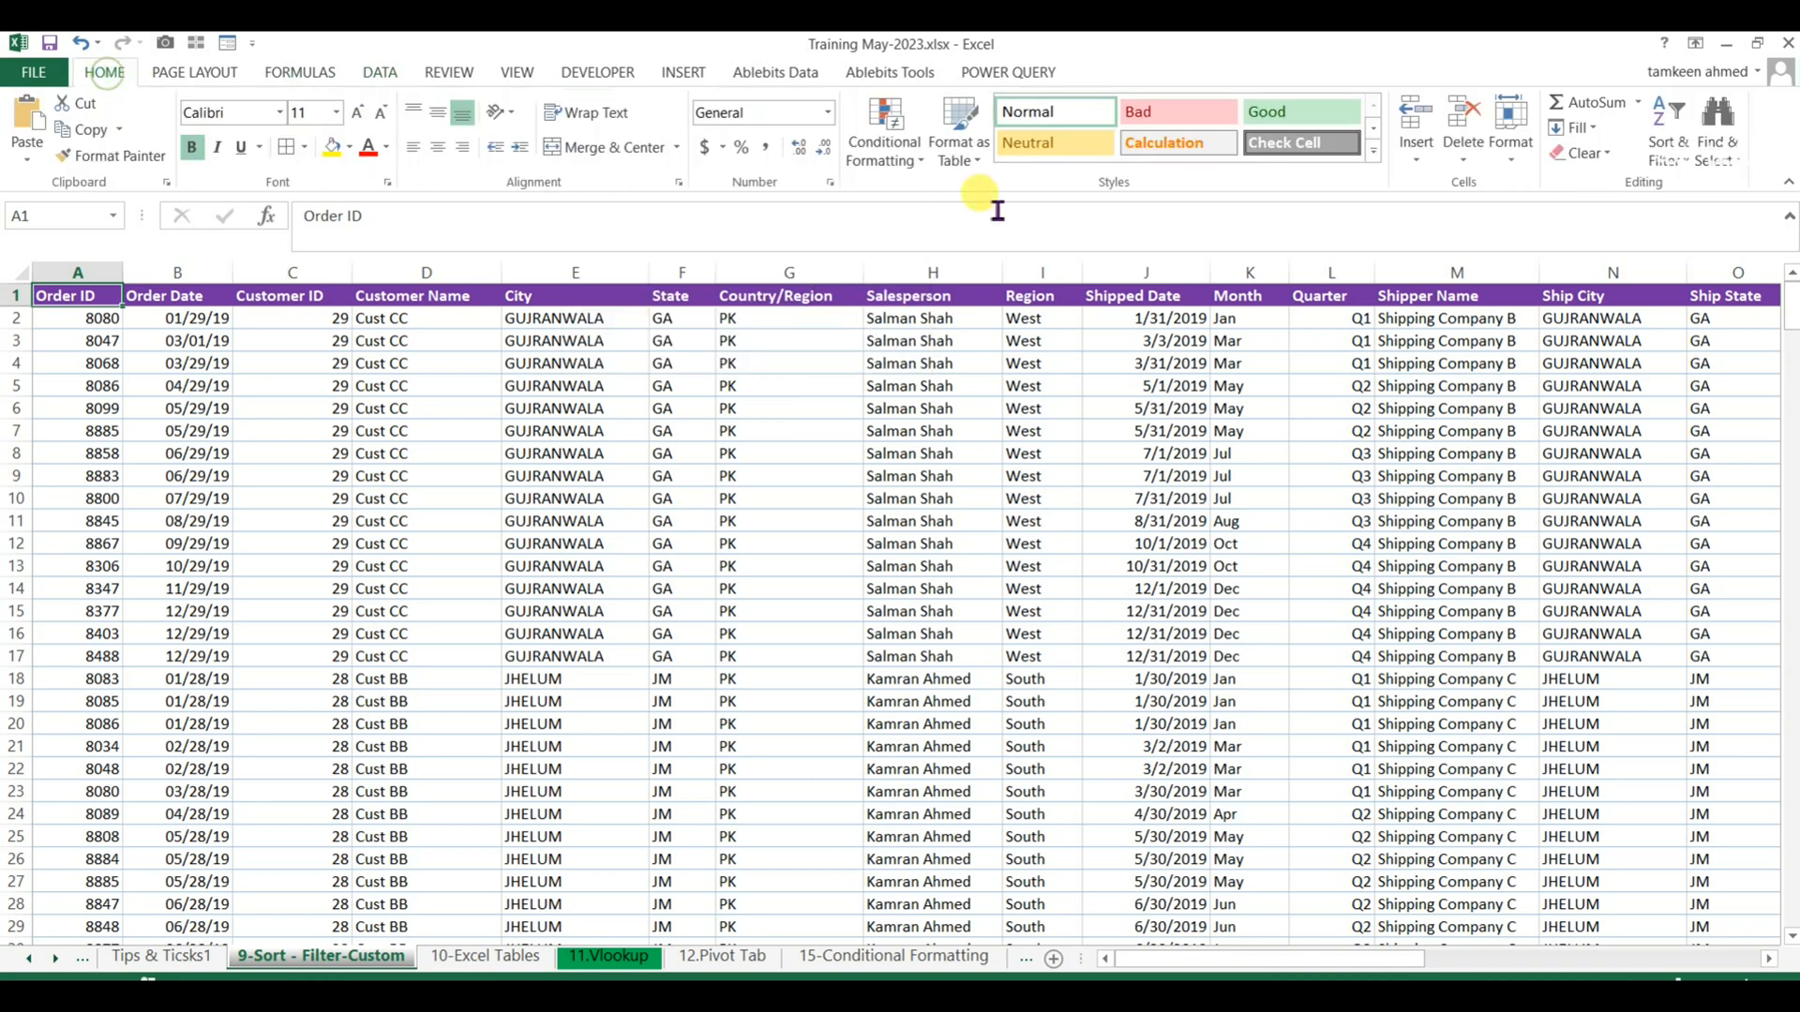
left_click(1664, 141)
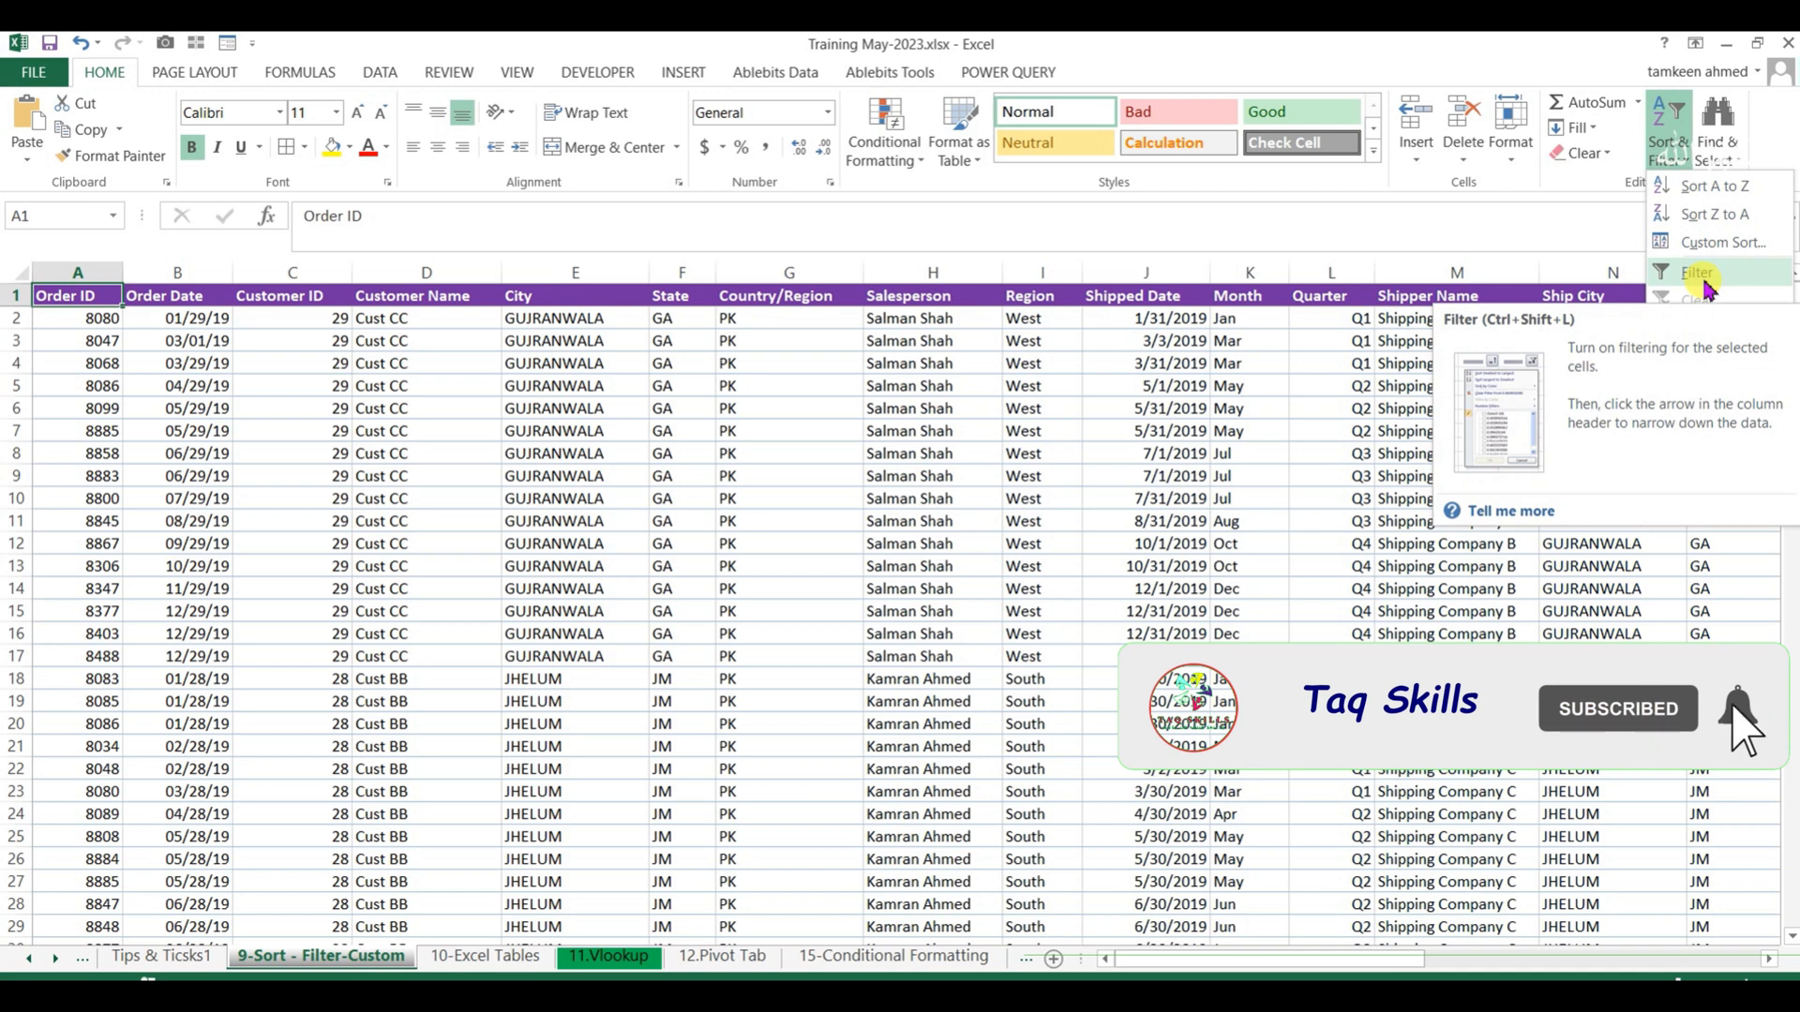
left_click(780, 454)
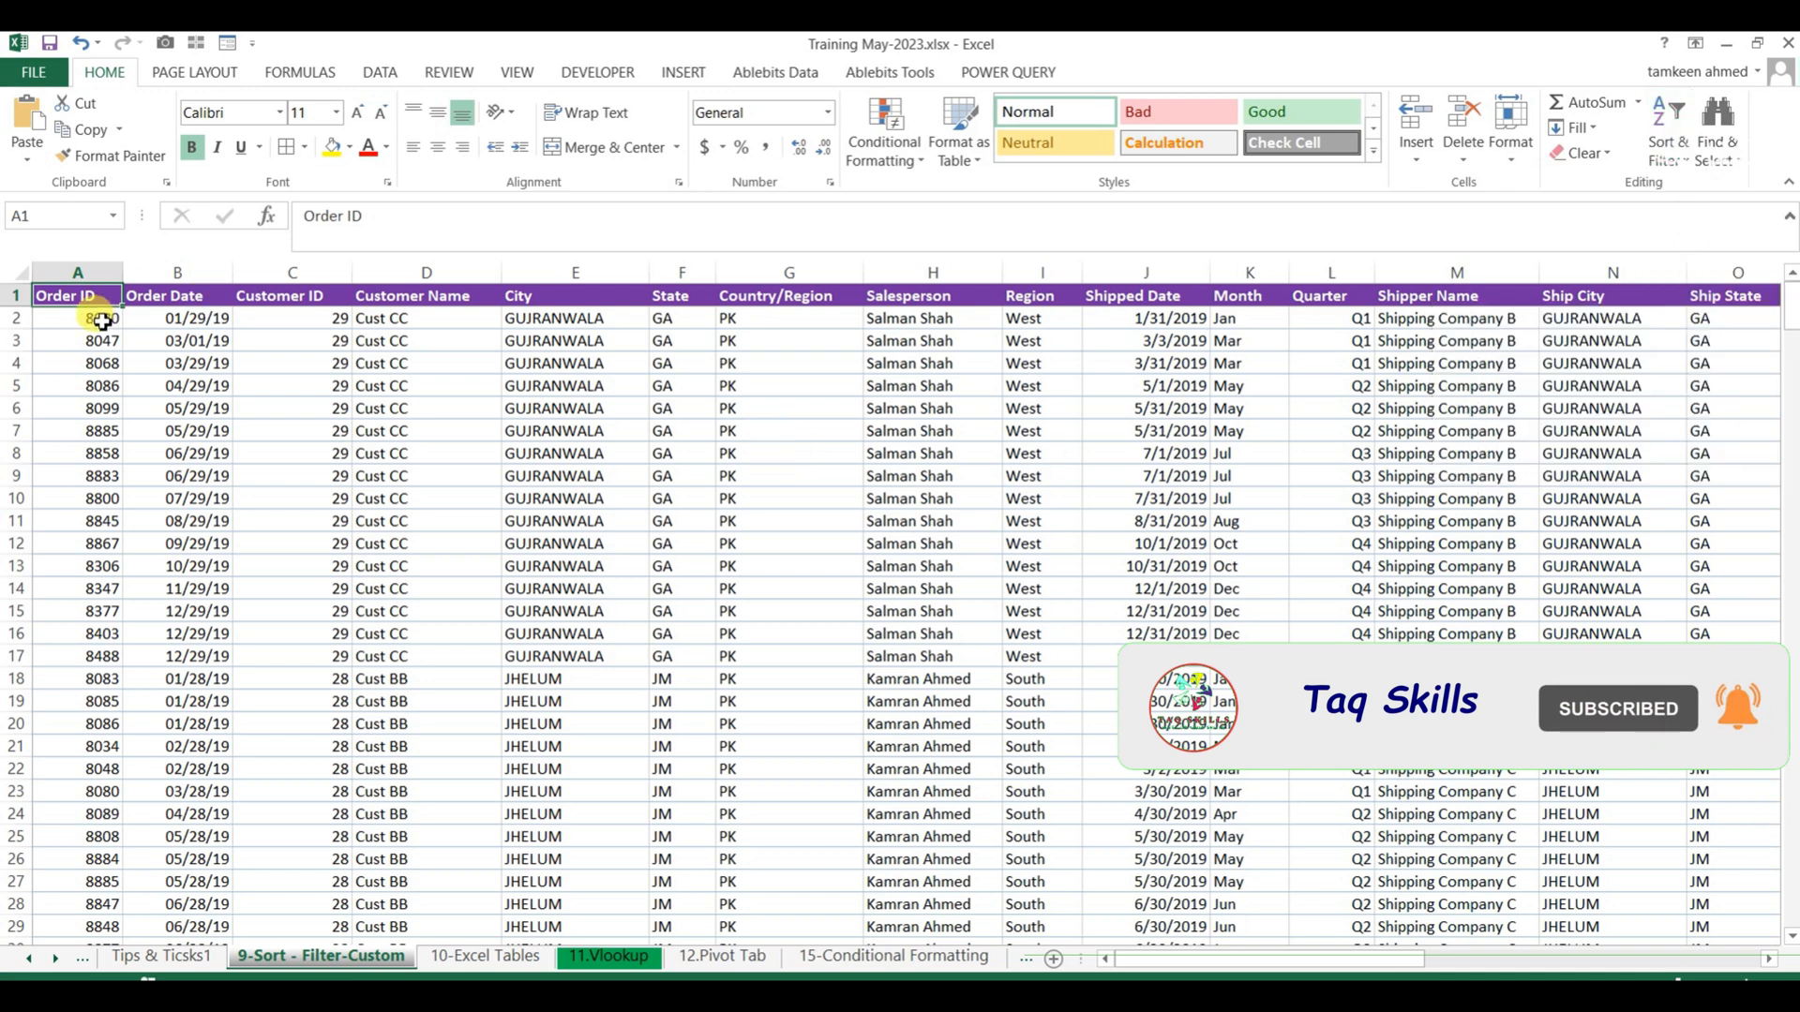
Turn on filtering for the order table's header row and check that it covers the columns through Shipping Fee.
left_click(164, 300)
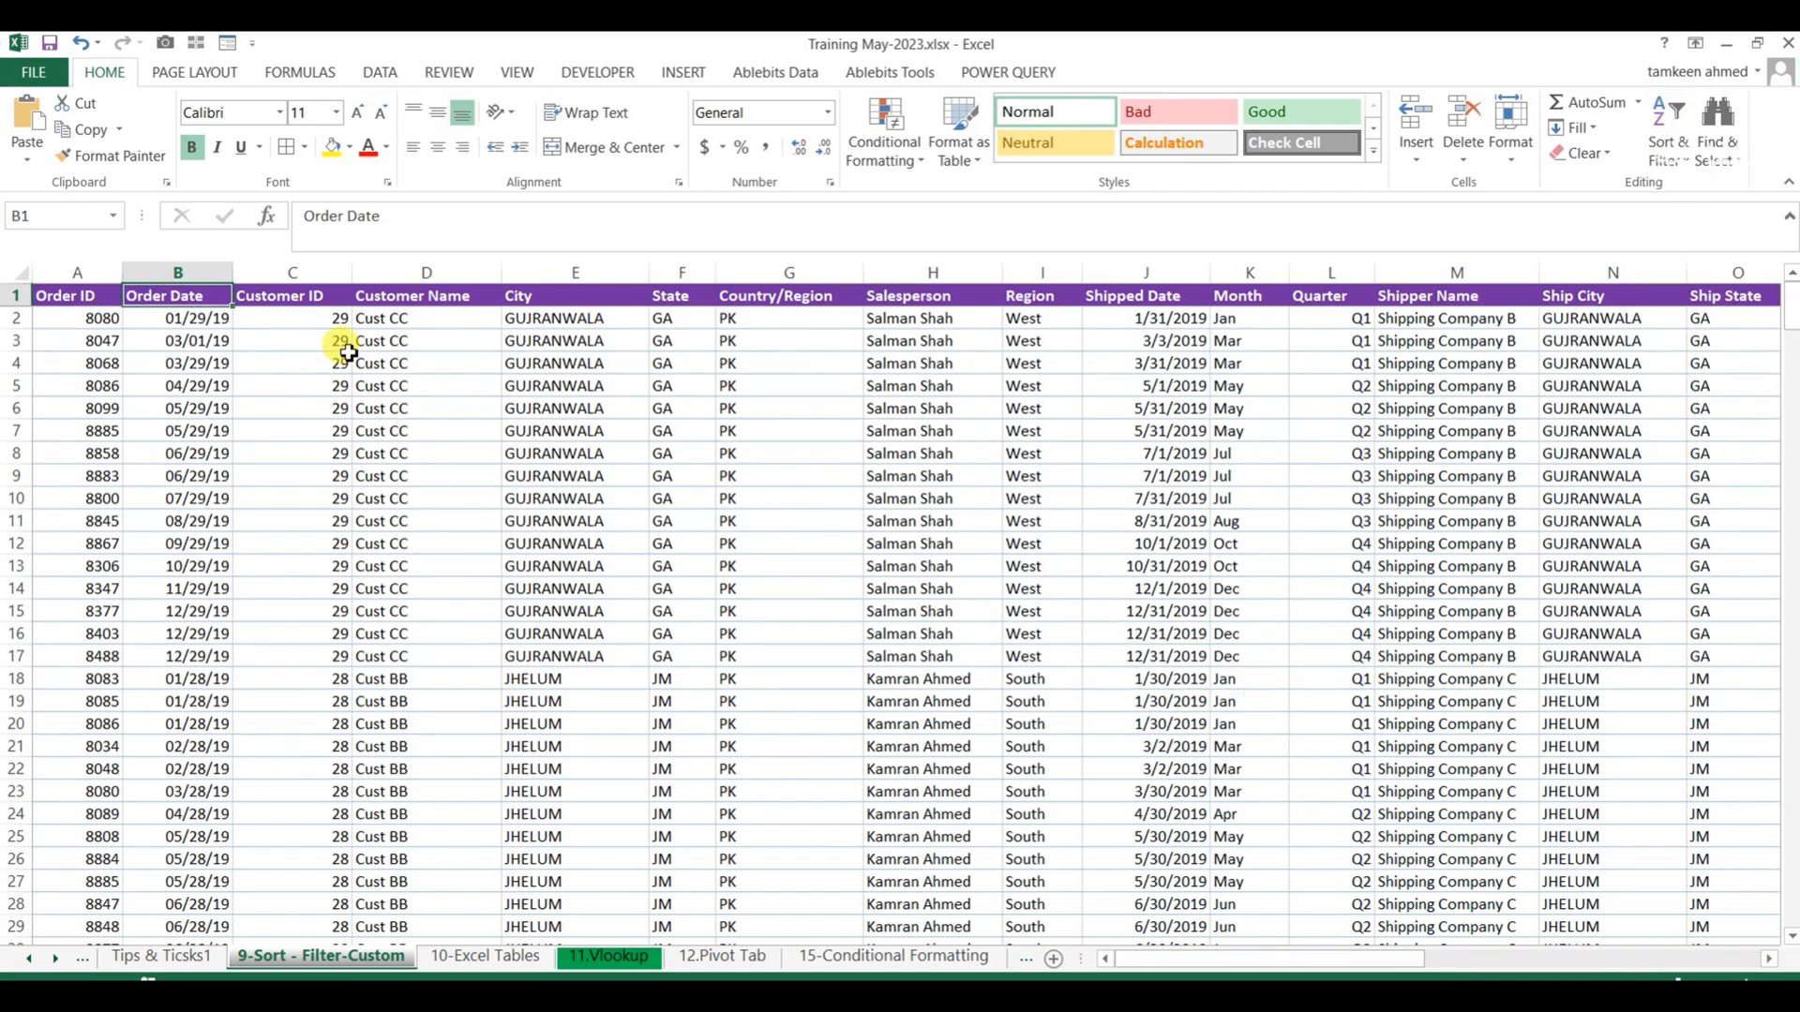
key("ctrl+shift+l")
scroll(347, 352, "right", 4)
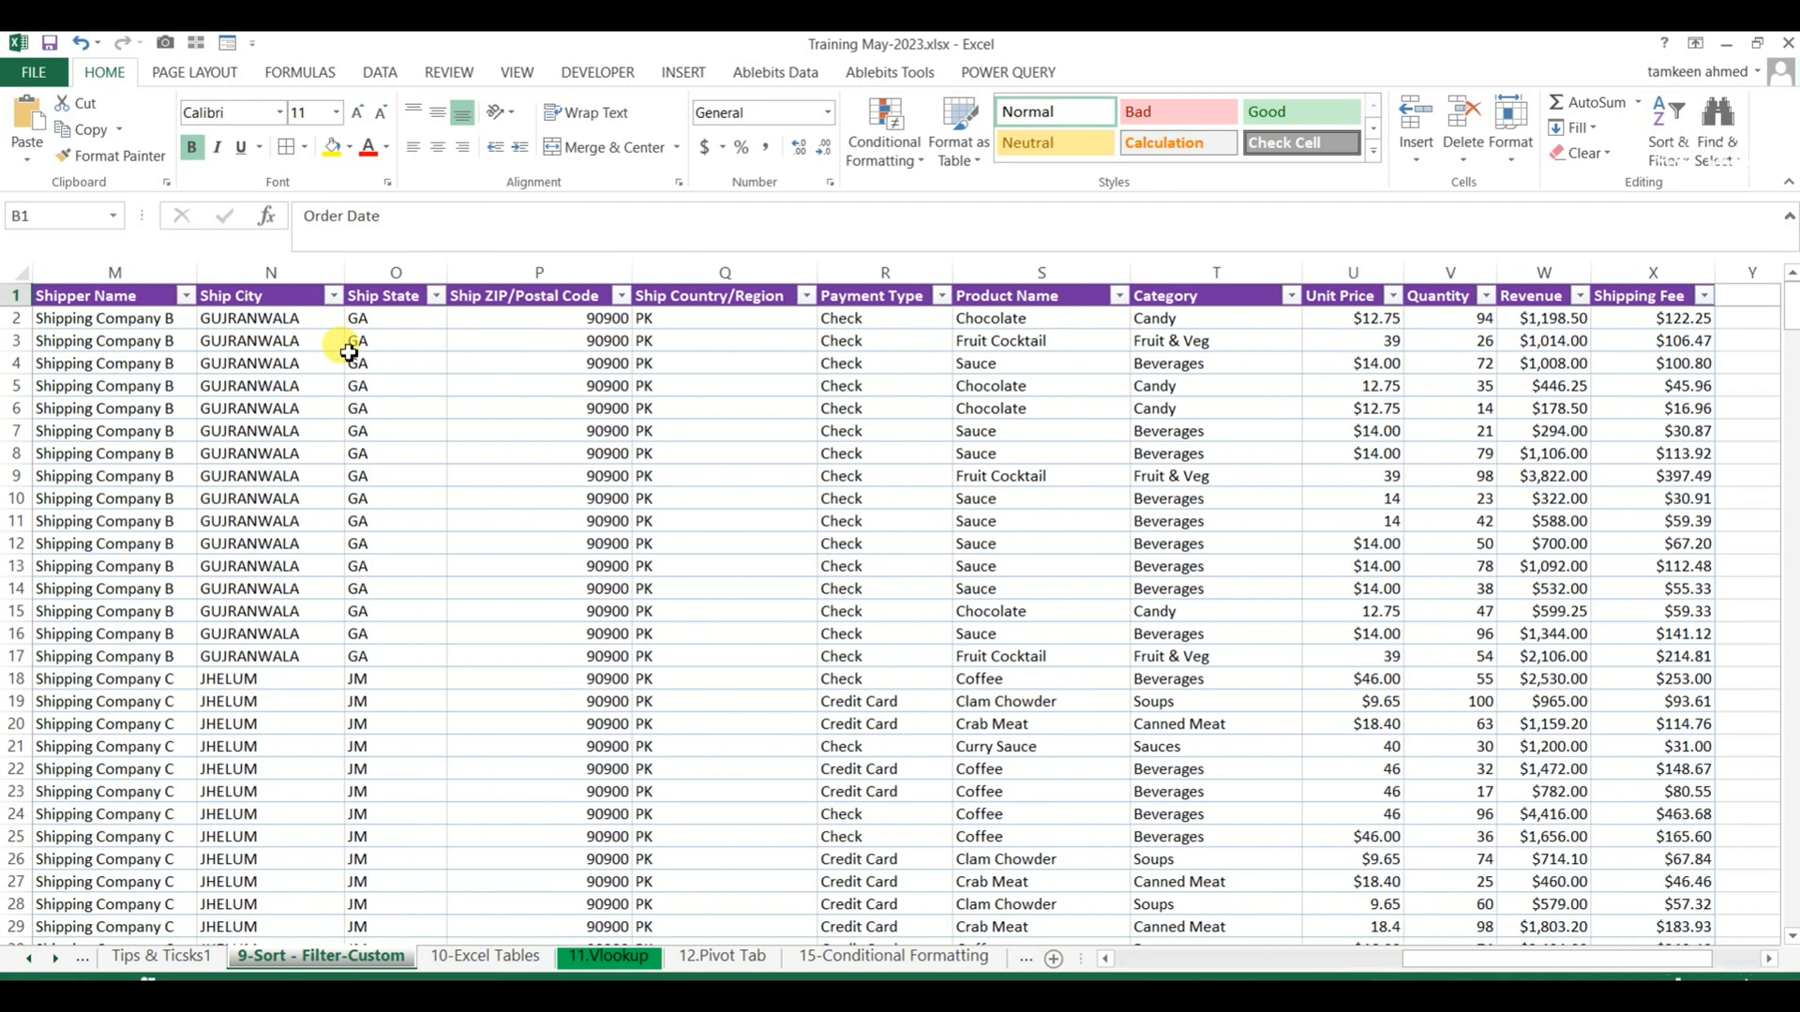
left_click(361, 360)
left_click(1177, 960)
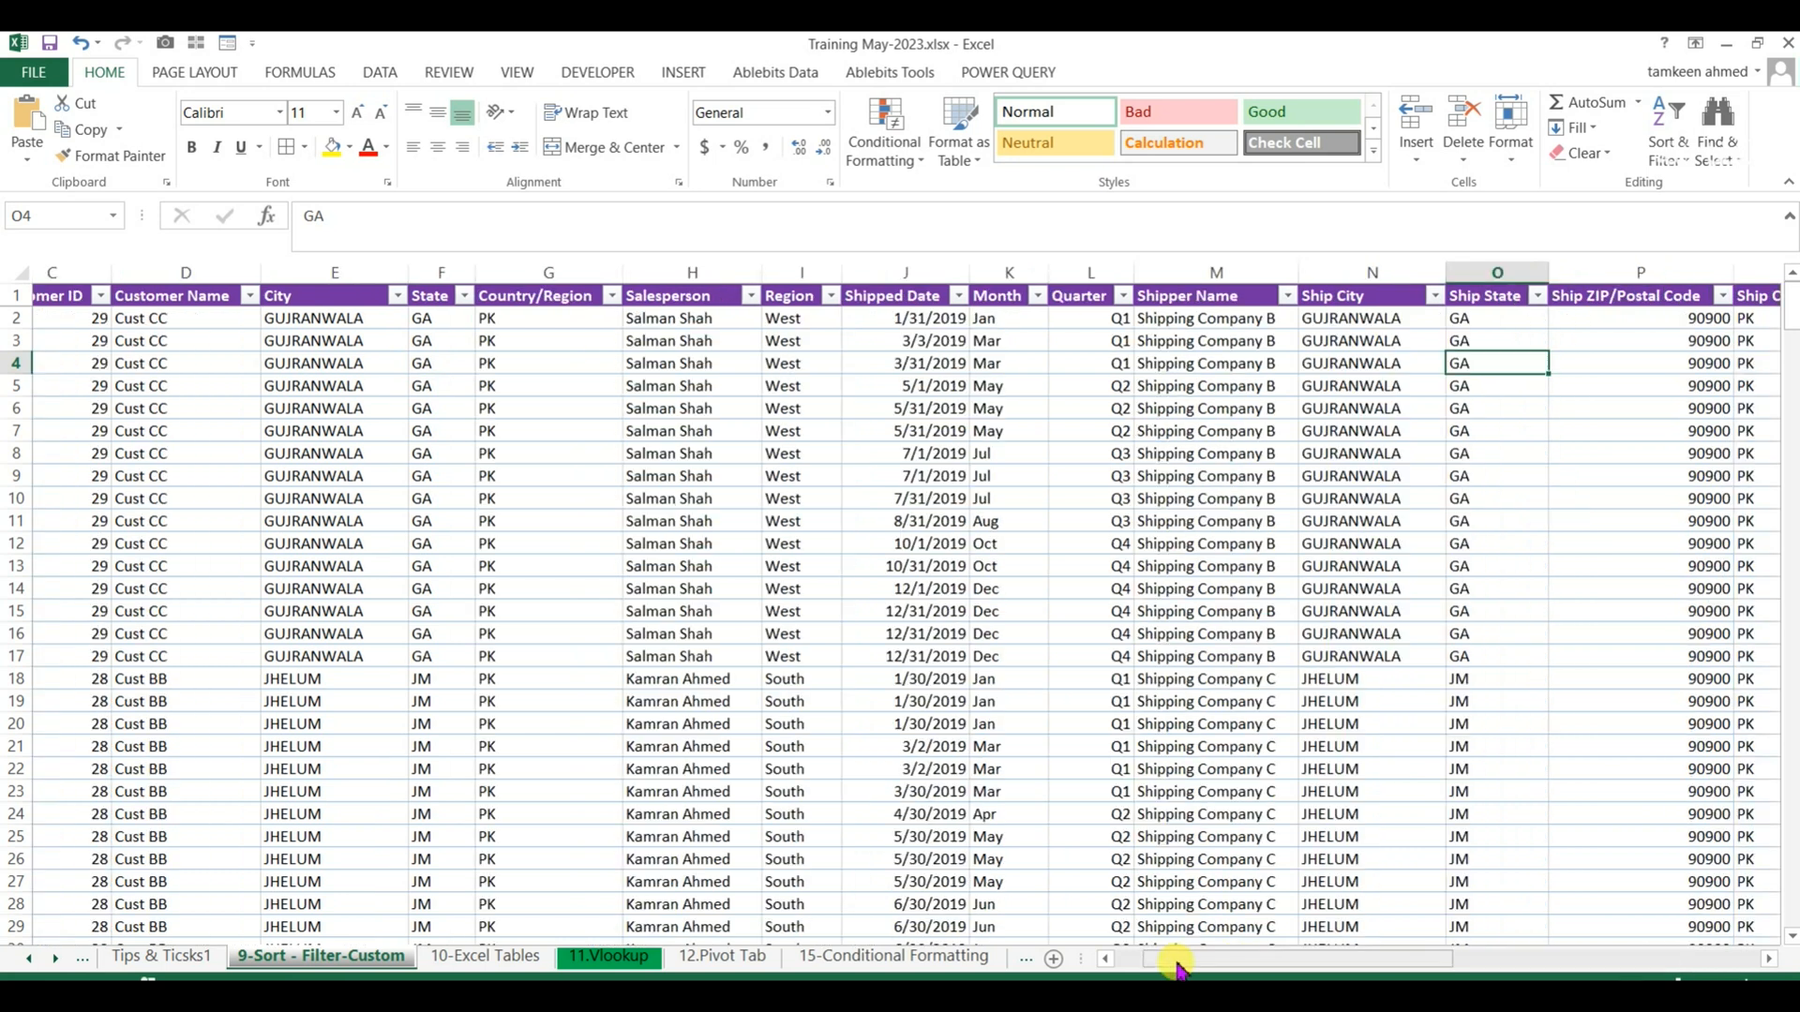
left_click(497, 476)
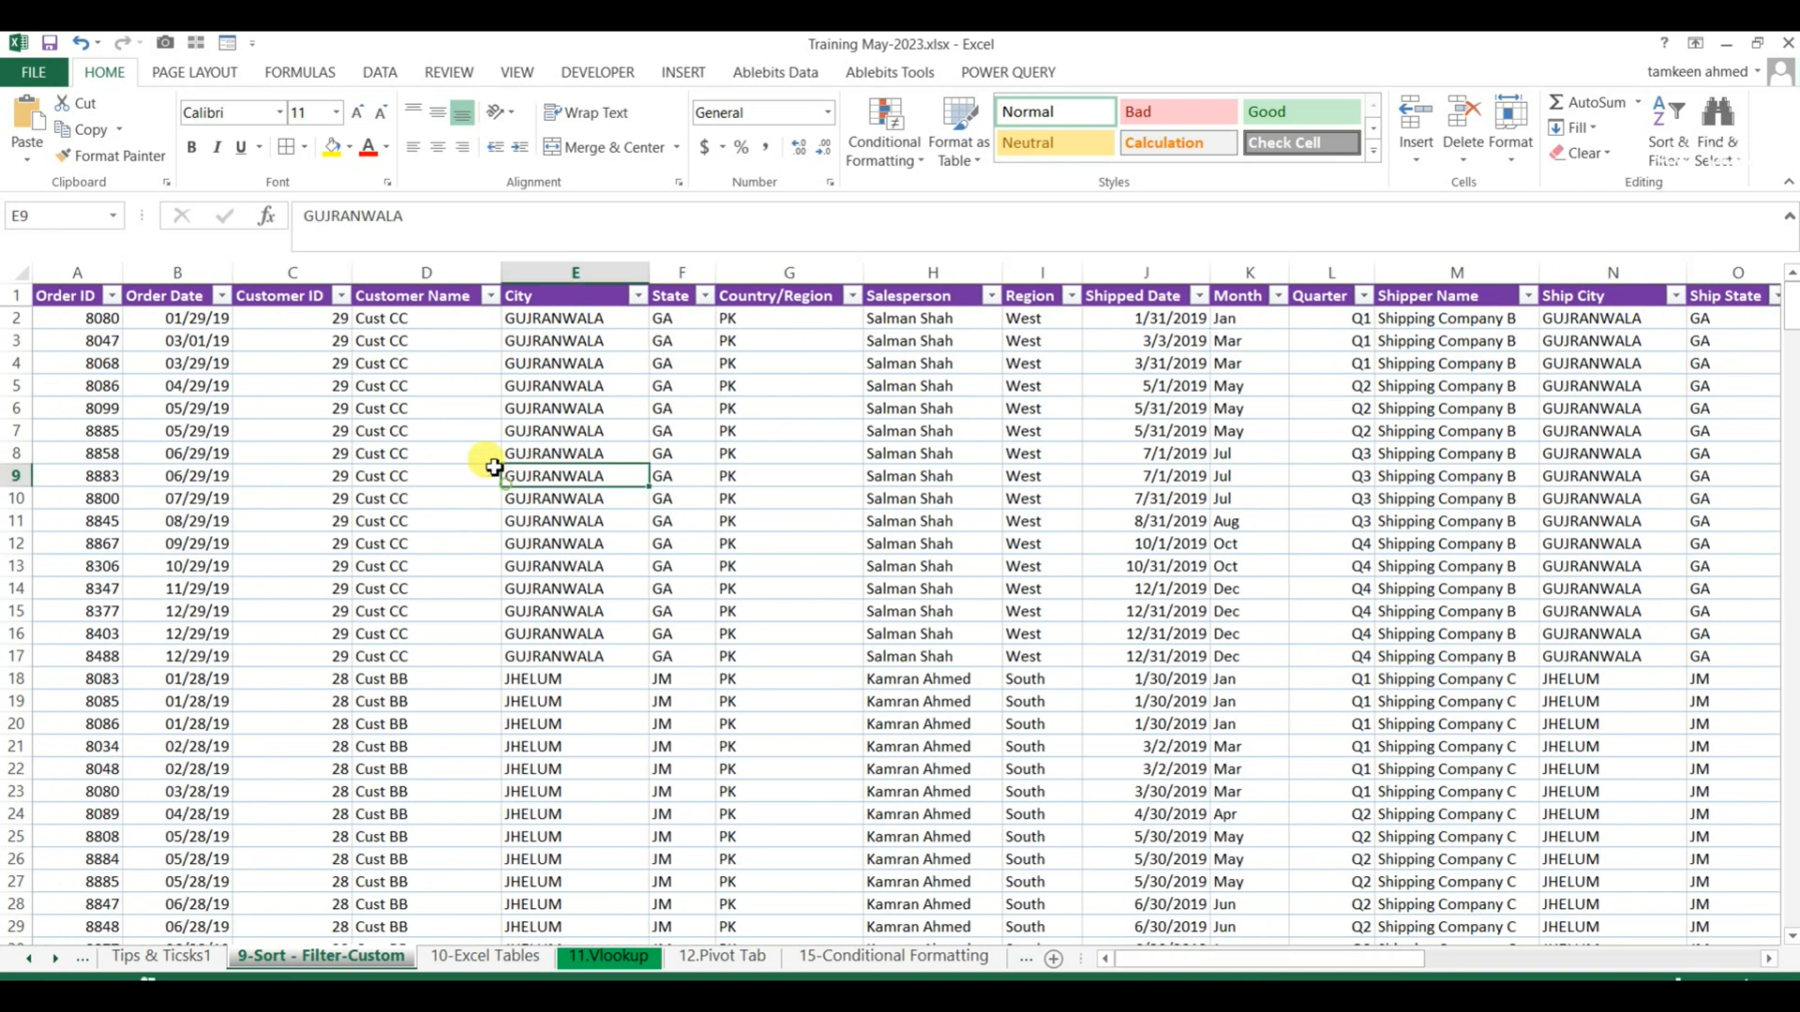
Use the header filters to sort the table by City from A to Z and re-sort it by Customer Name from Z to A.
left_click(638, 296)
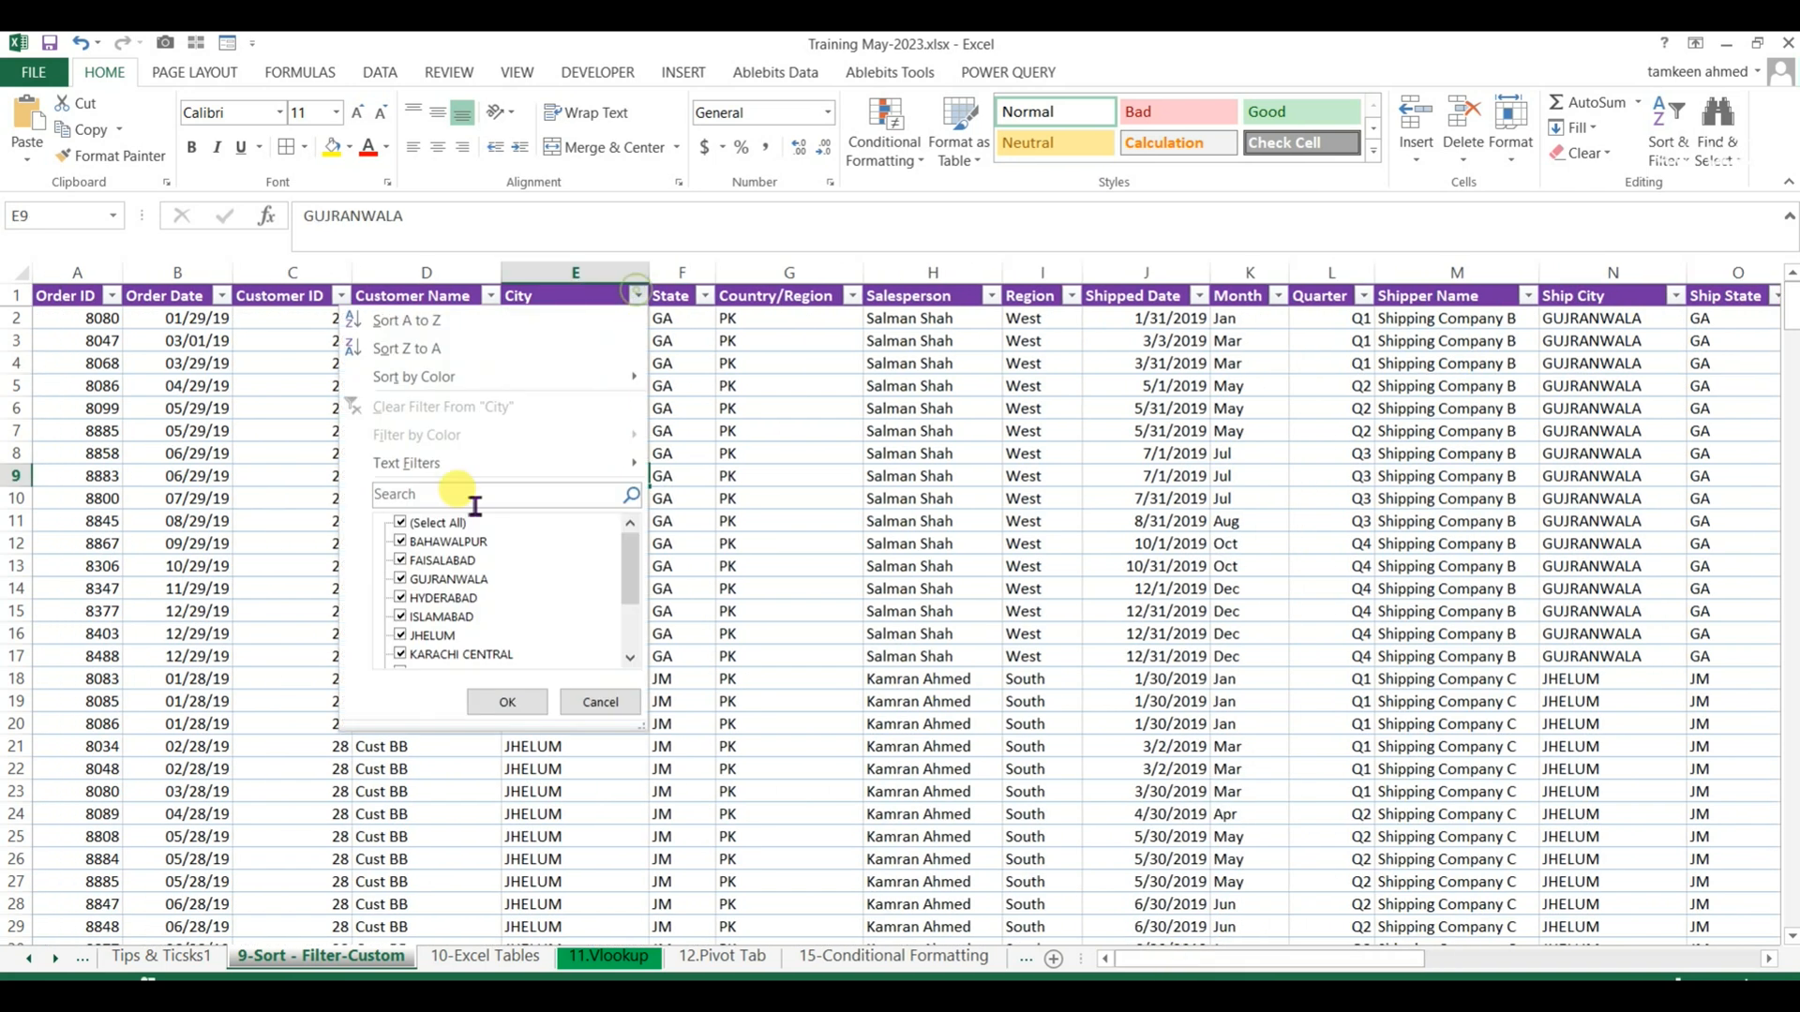
left_click(409, 320)
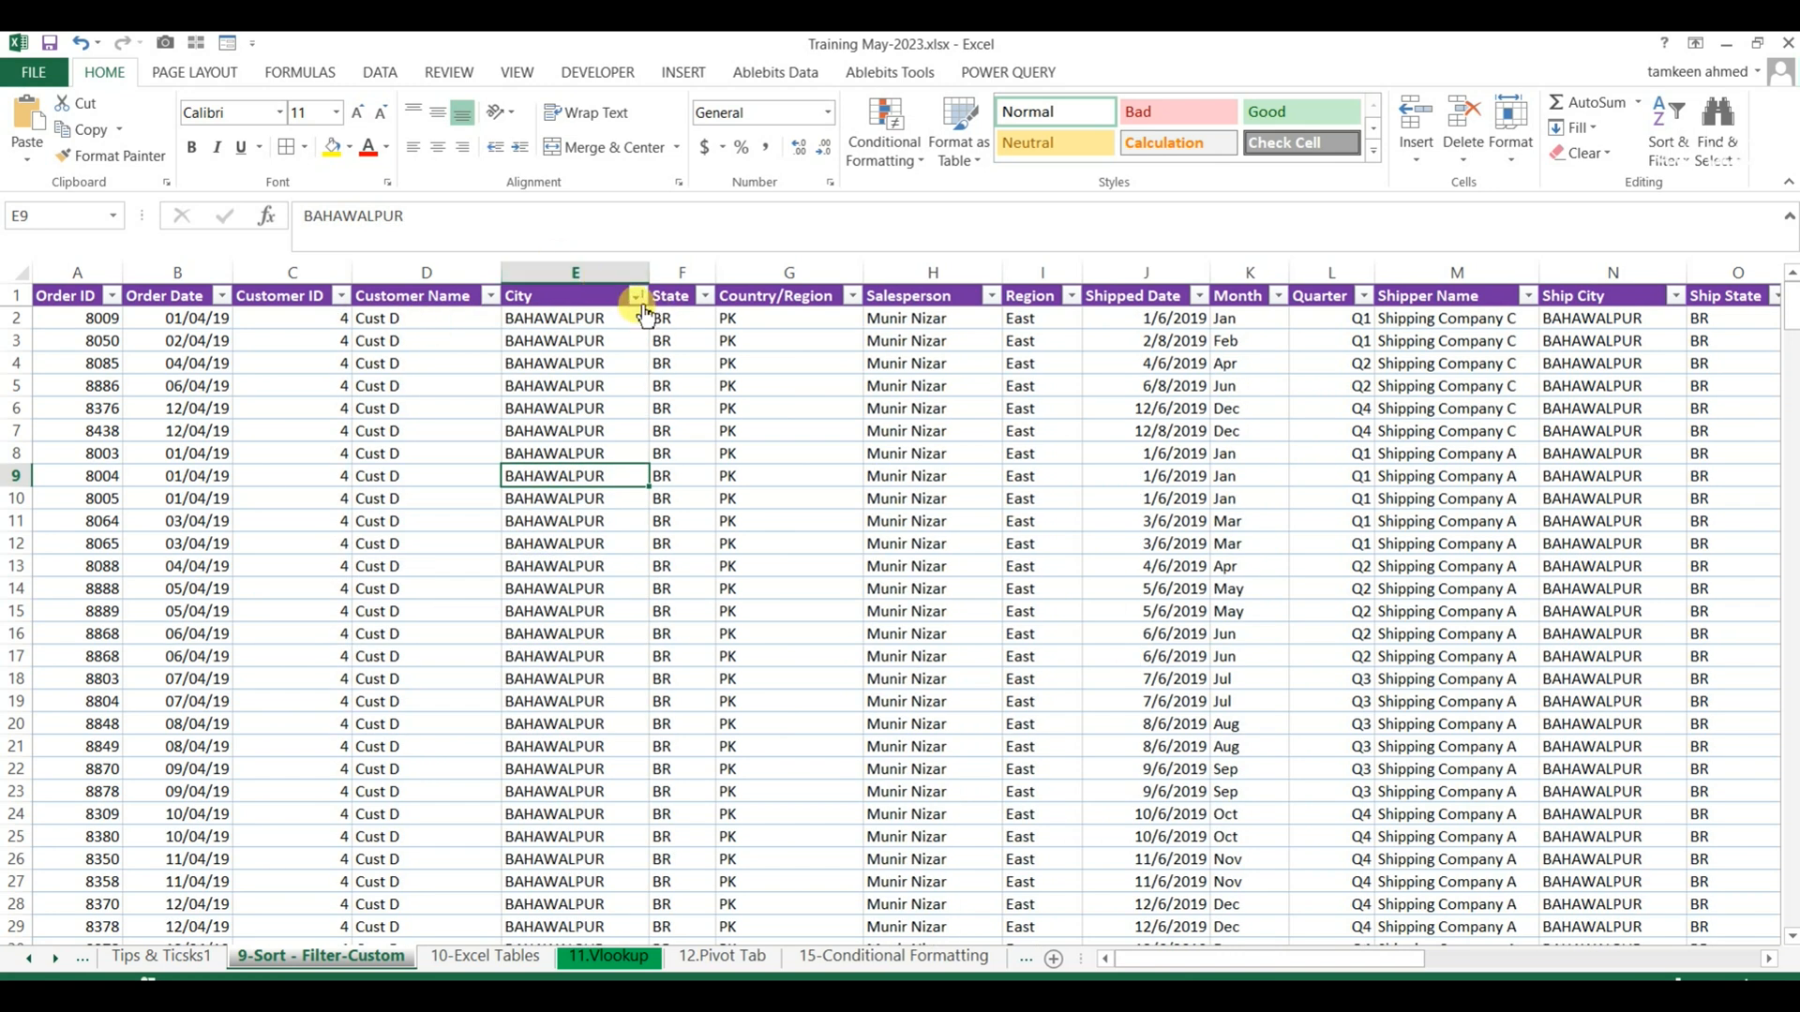
left_click(489, 296)
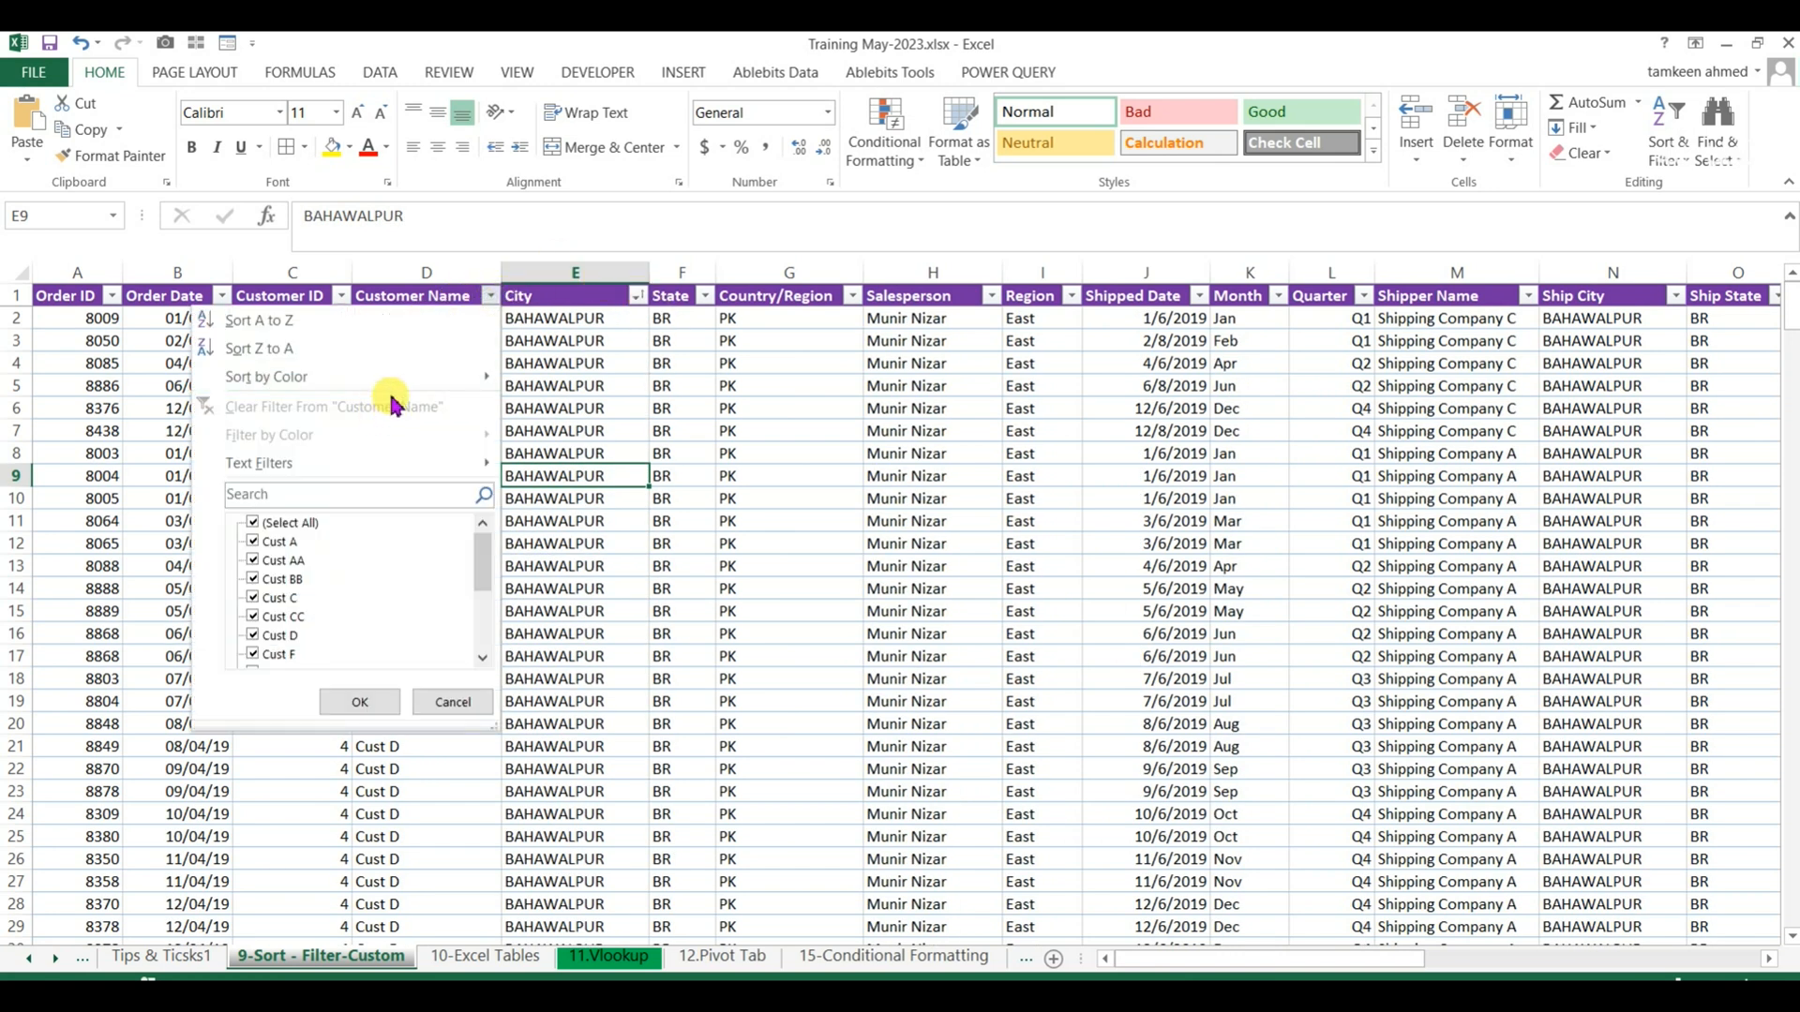
left_click(351, 354)
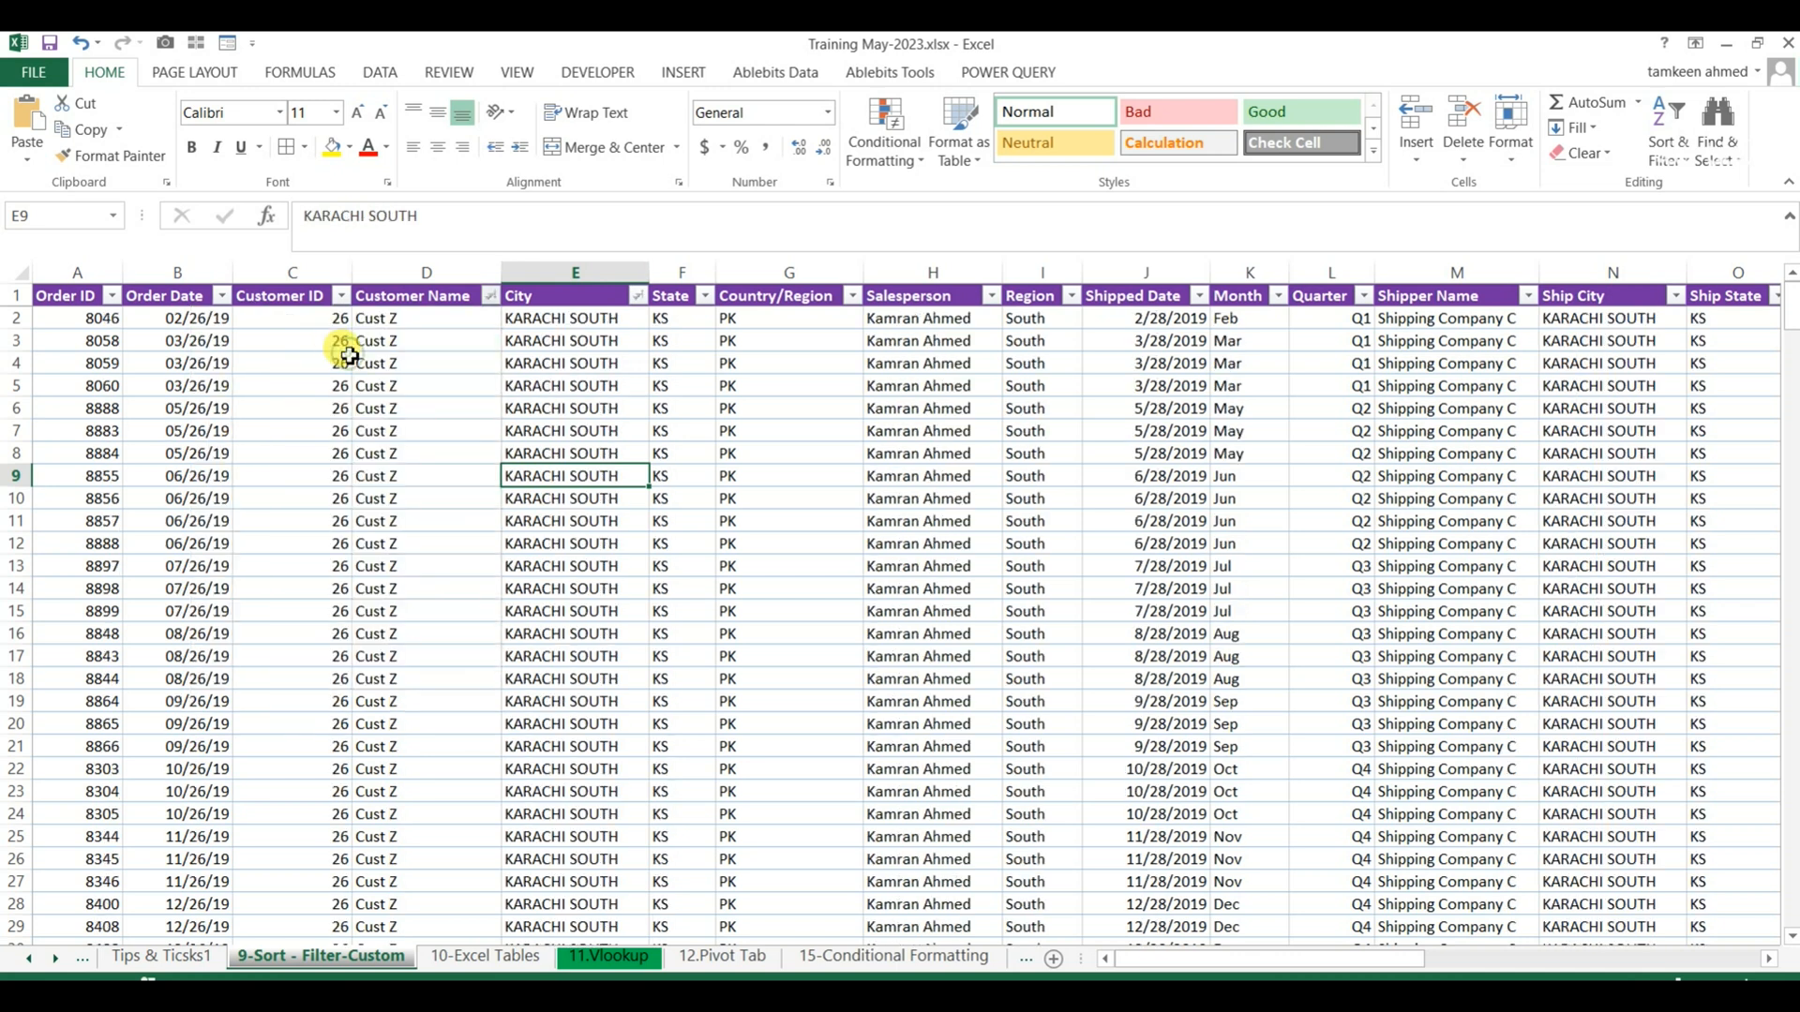
left_click(393, 394)
Filter the City column with the search text Karac to keep KARACHI CENTRAL, KARACHI NORTH and KARACHI SOUTH, and review the filtered rows.
left_click(639, 296)
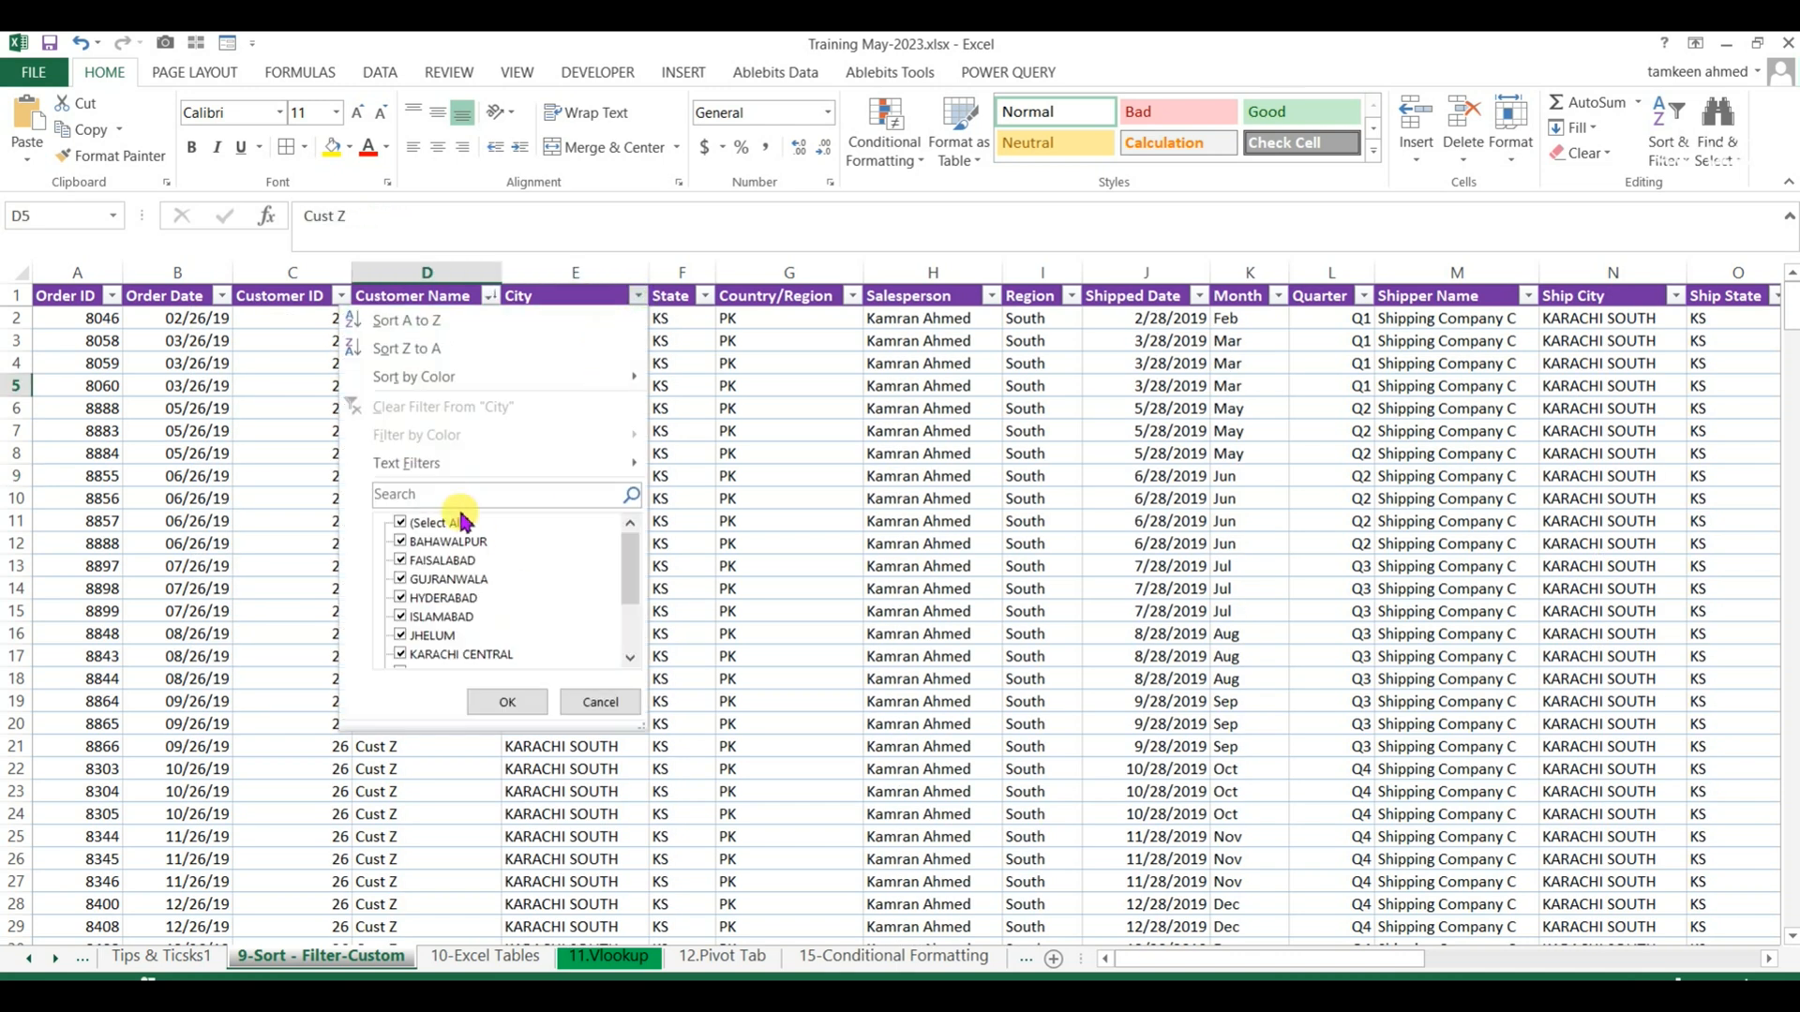
left_click(408, 527)
left_click(420, 492)
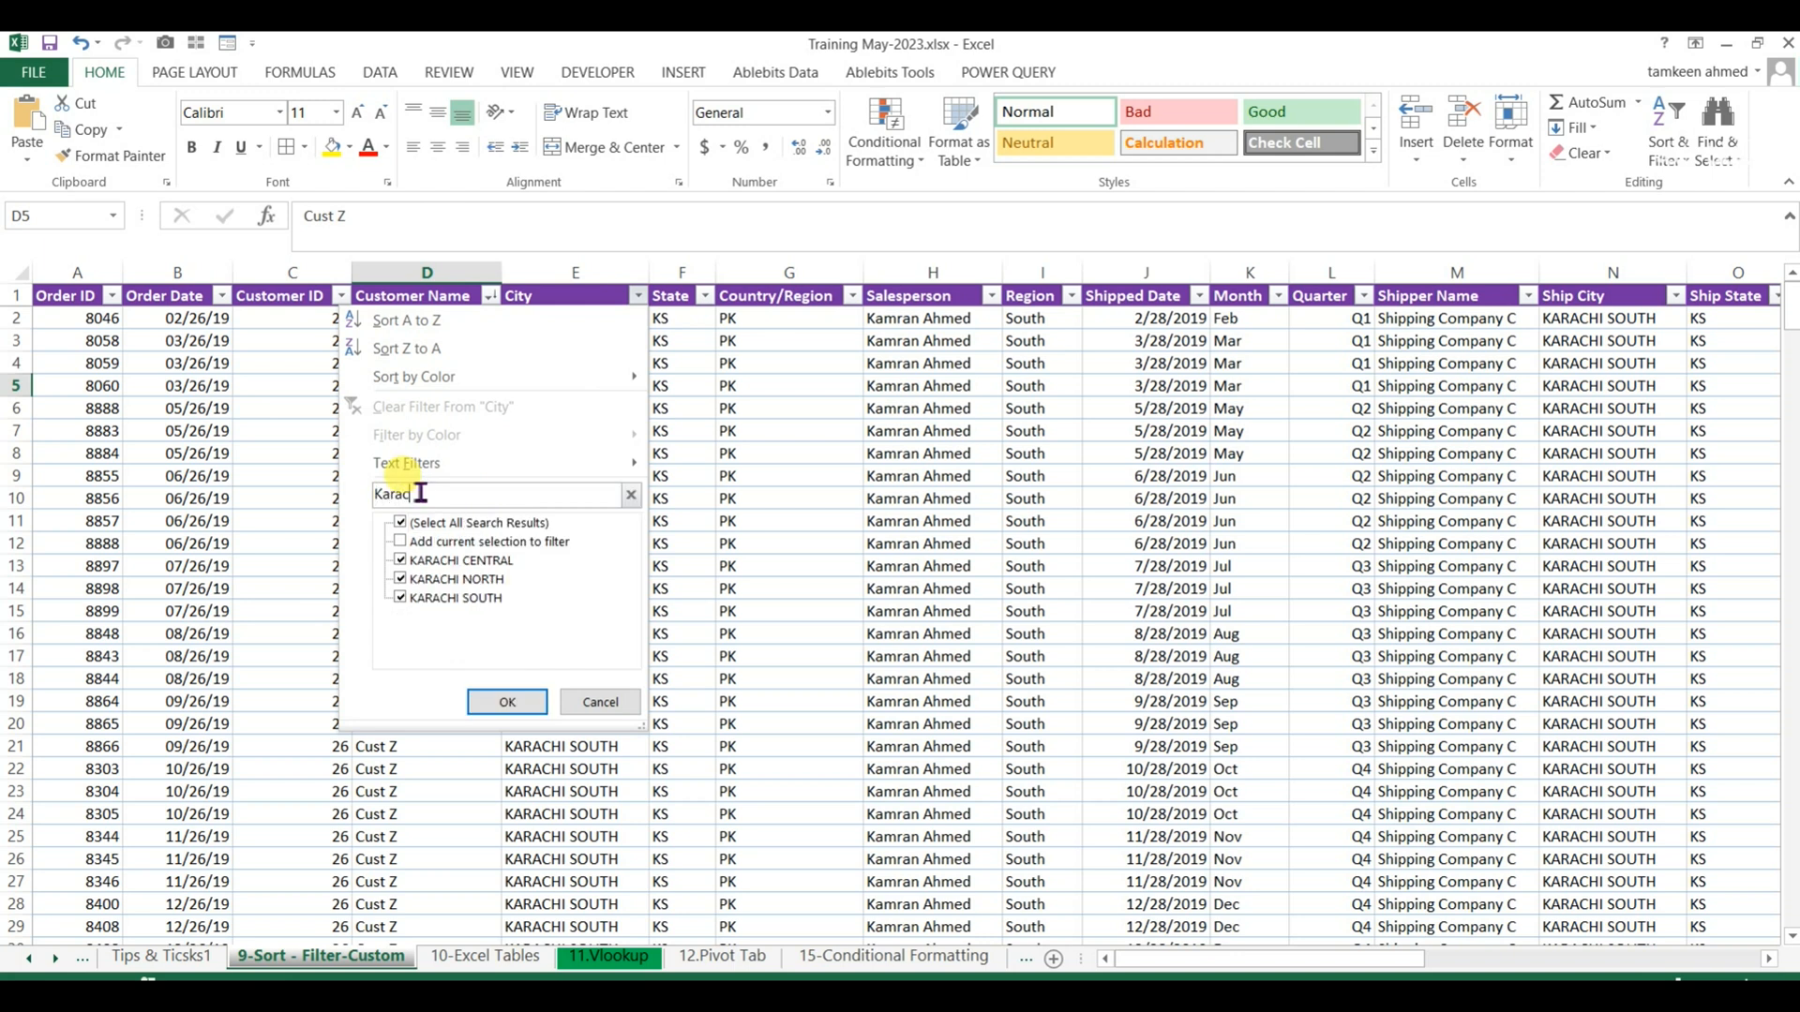
key("Return")
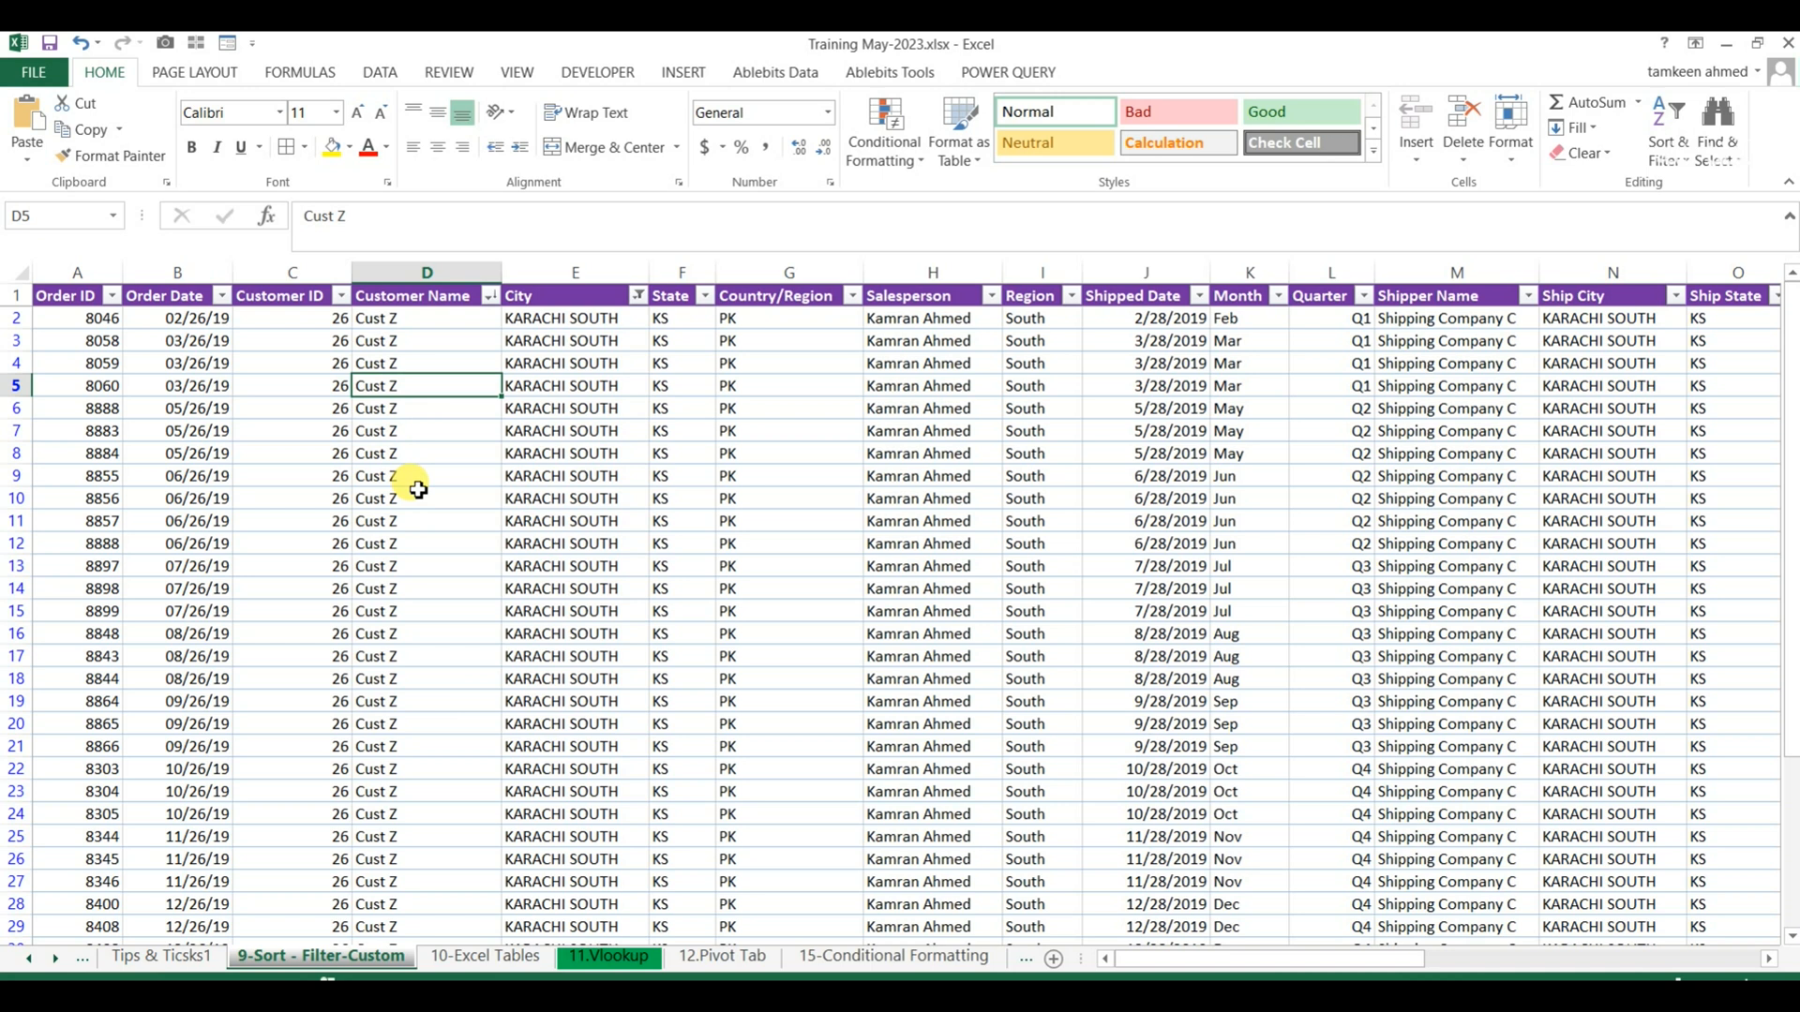
key("Down")
key("Down")
scroll(507, 640, "down", 14)
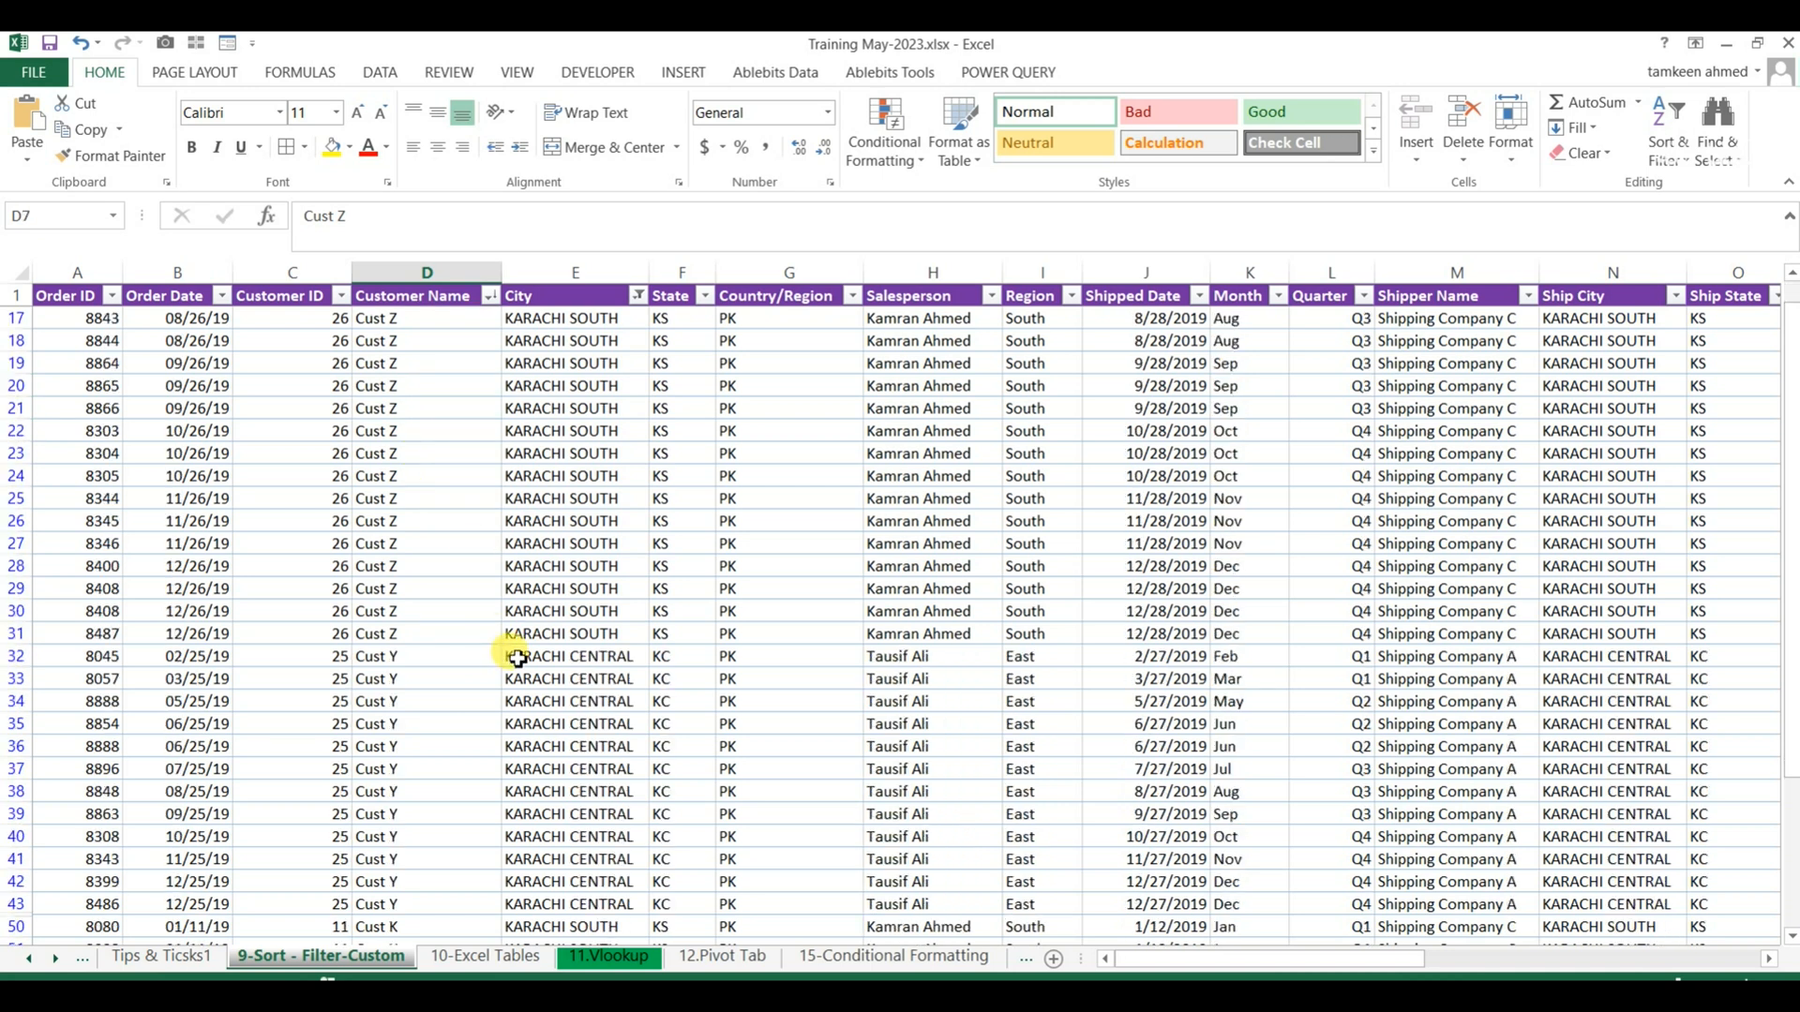
scroll(518, 659, "up", 14)
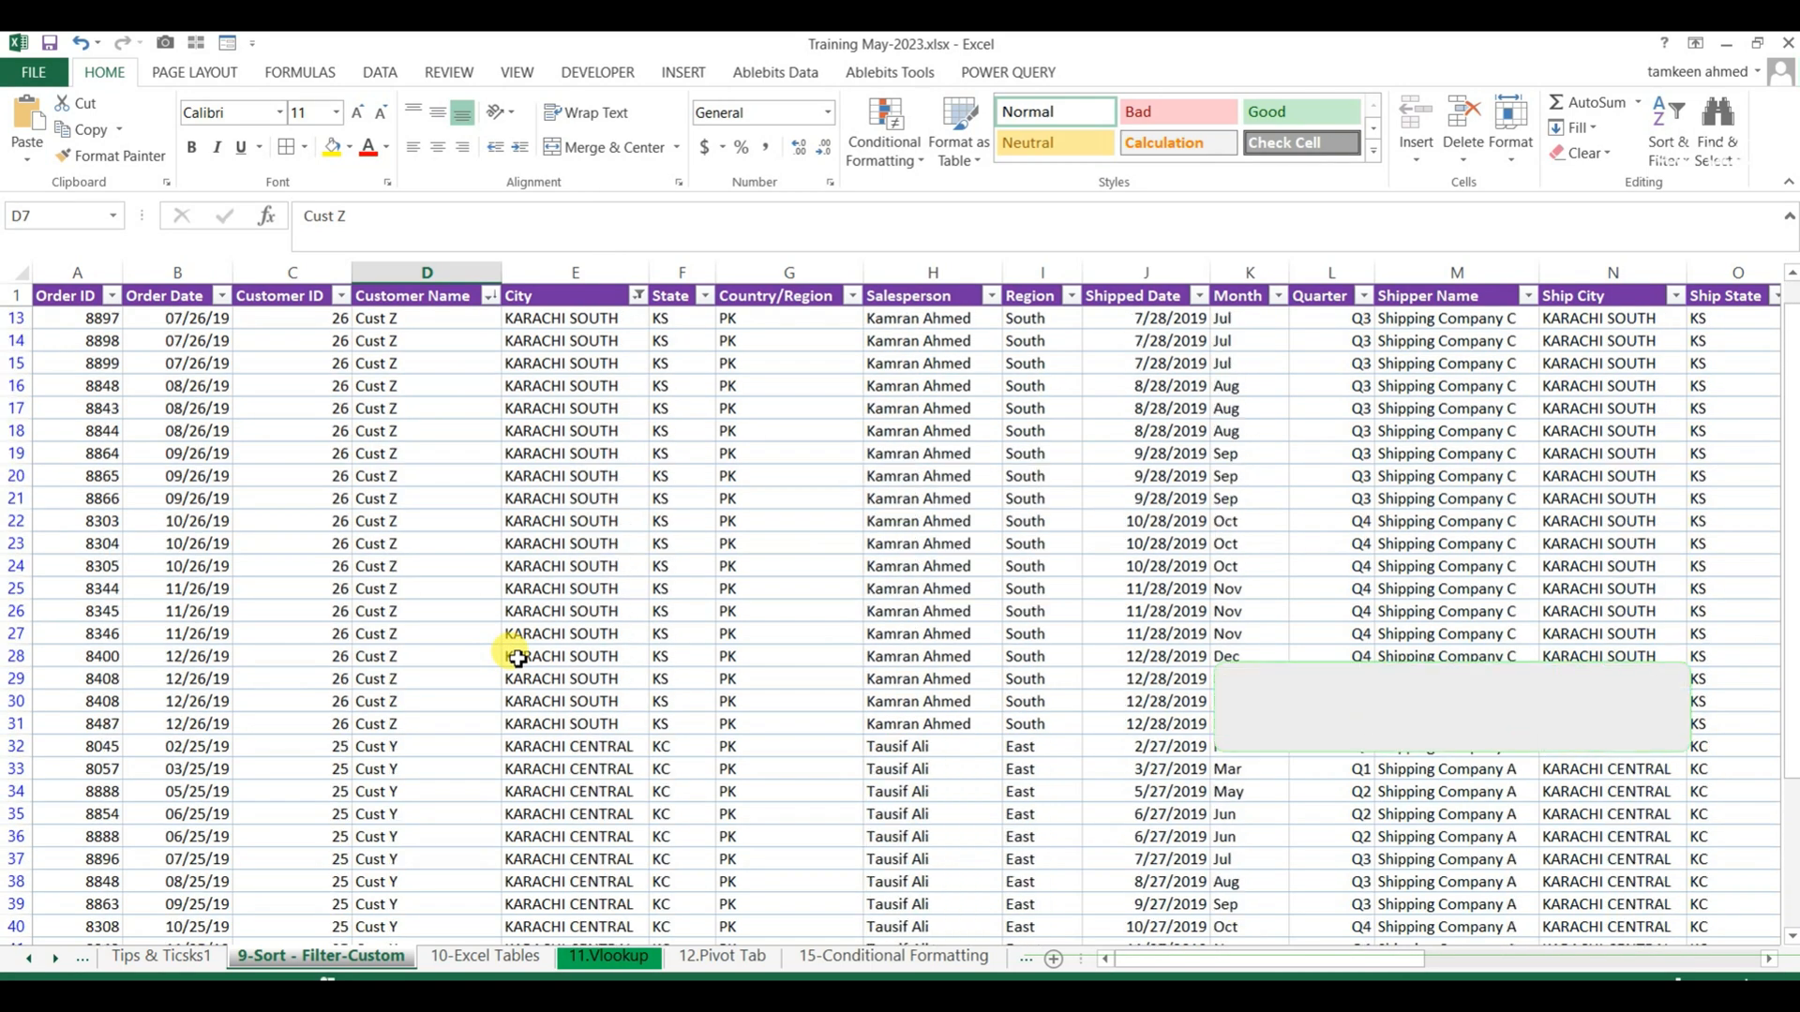
Clear the City filter by selecting all cities so that the whole order table is listed.
left_click(553, 498)
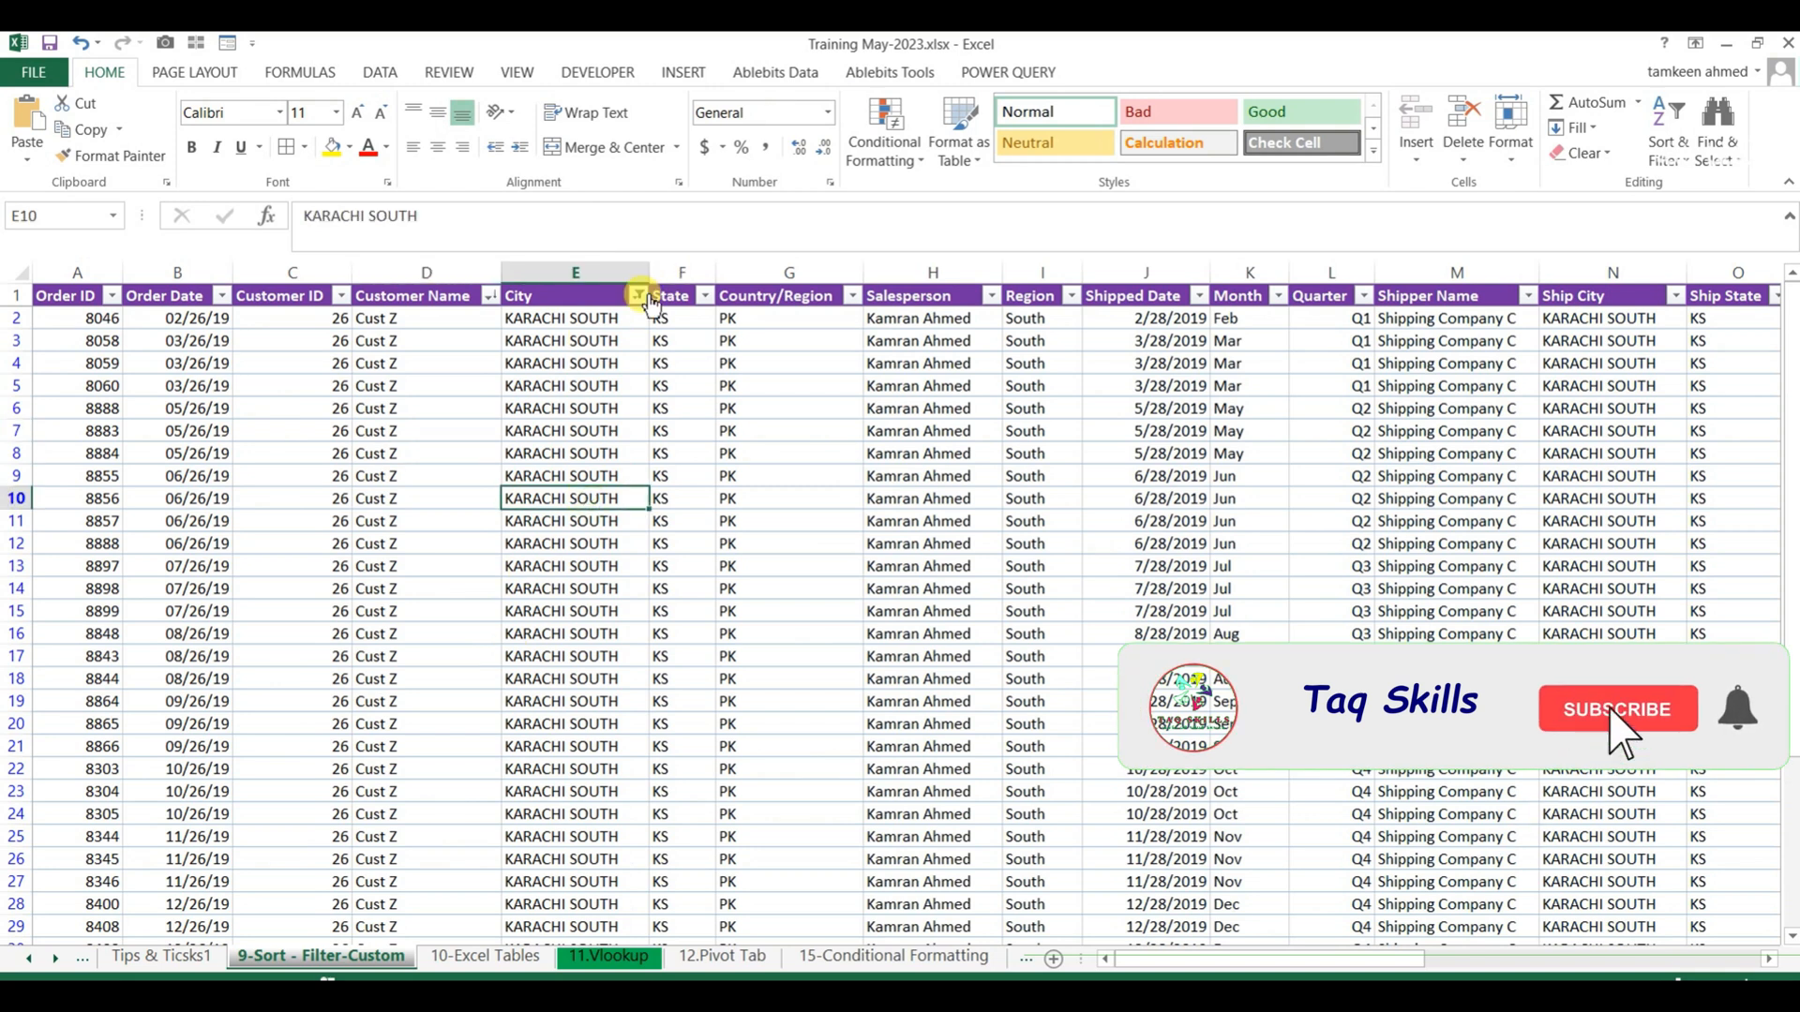
left_click(638, 296)
left_click(423, 524)
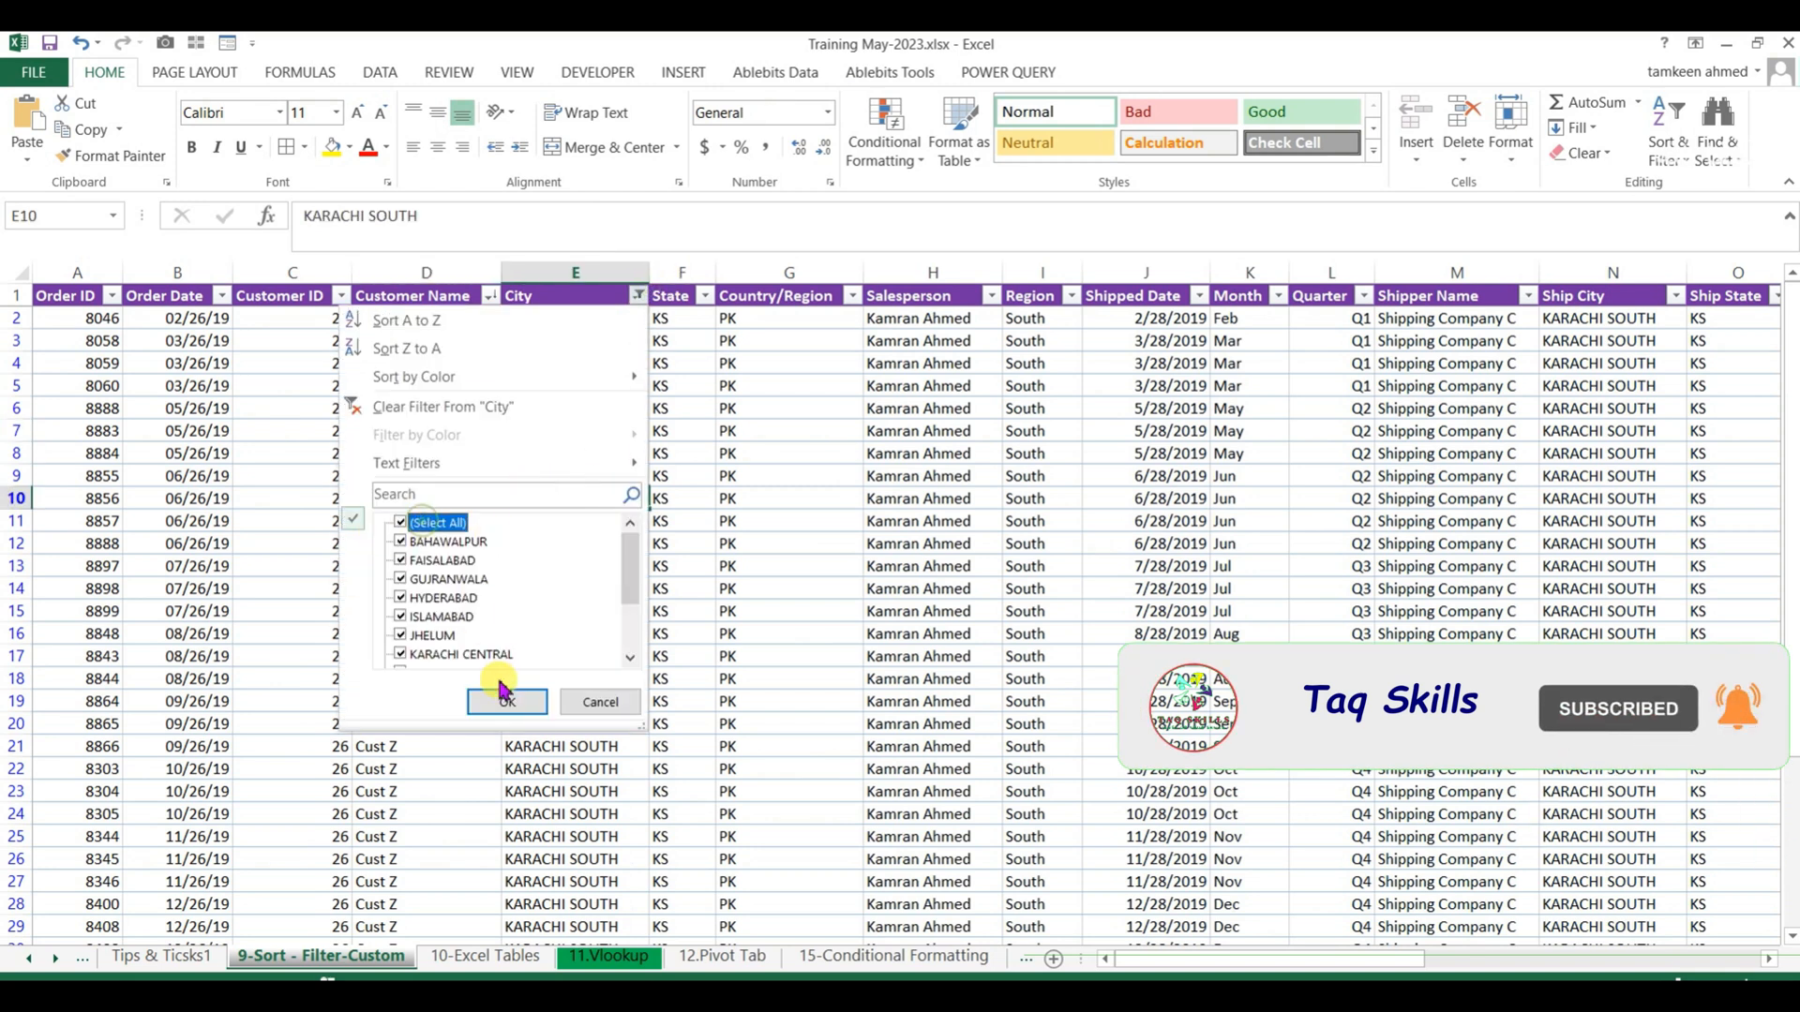
left_click(507, 703)
left_click(265, 545)
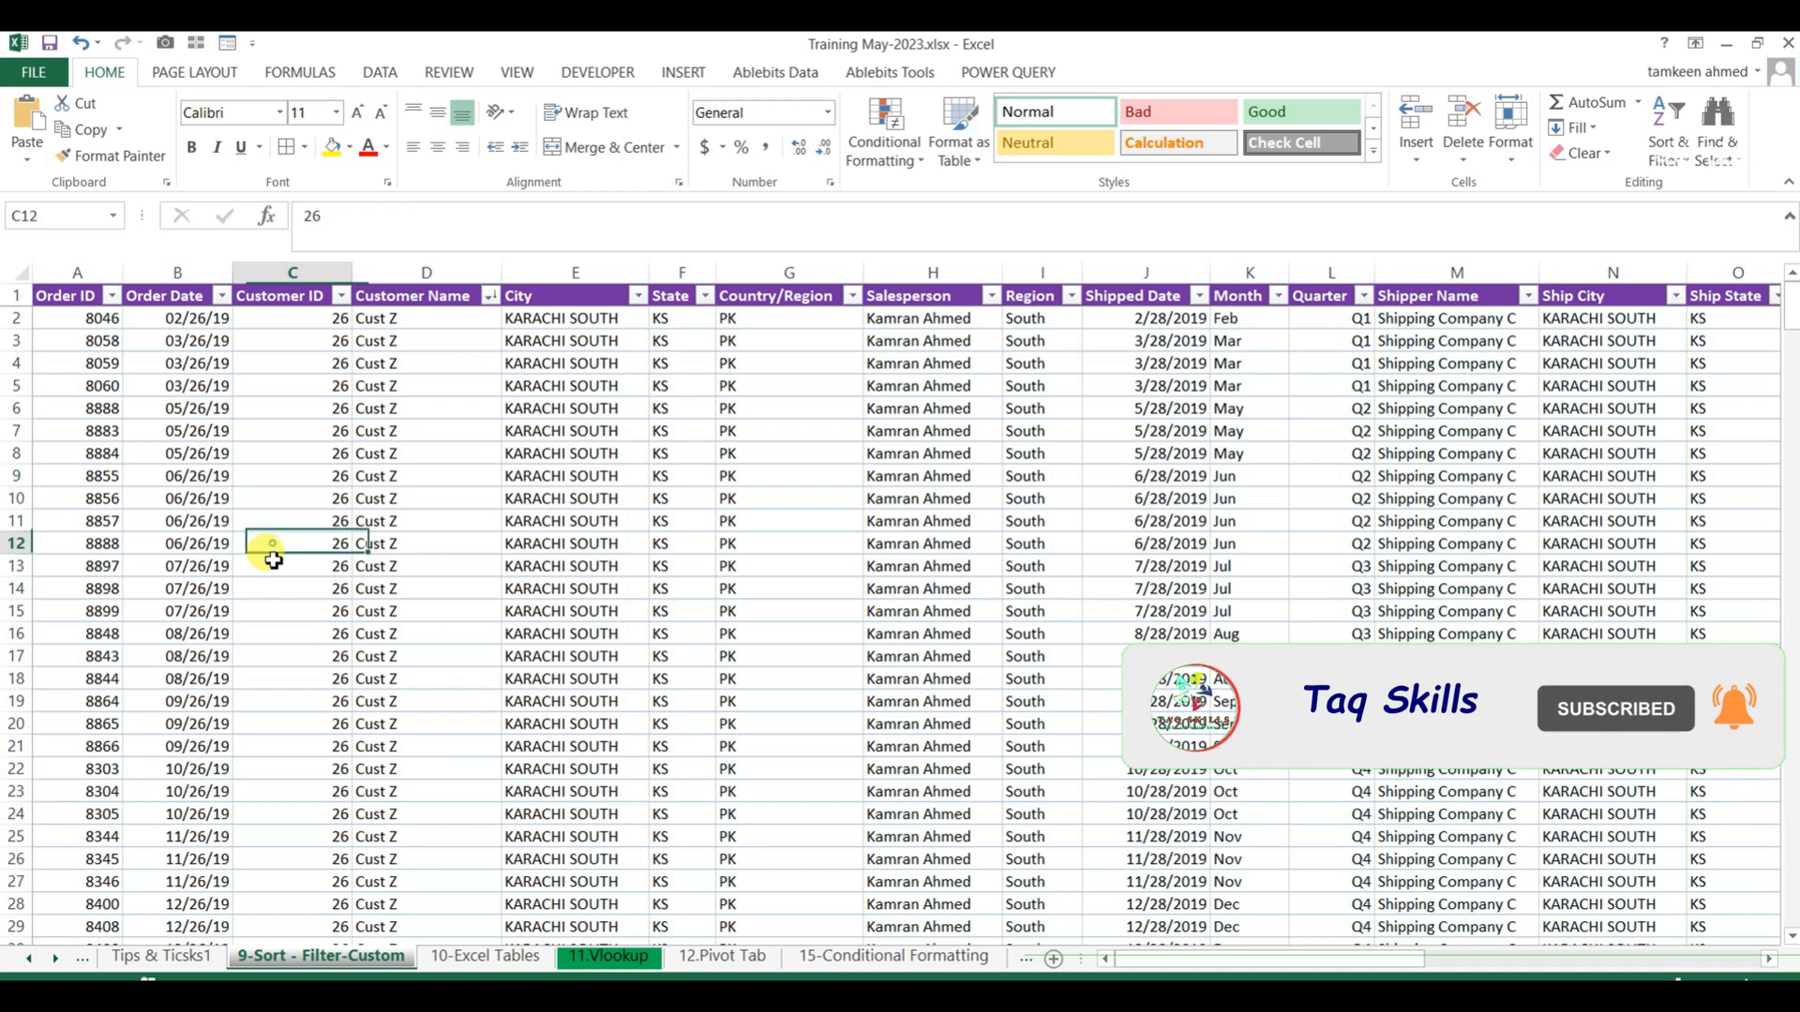
left_click(447, 552)
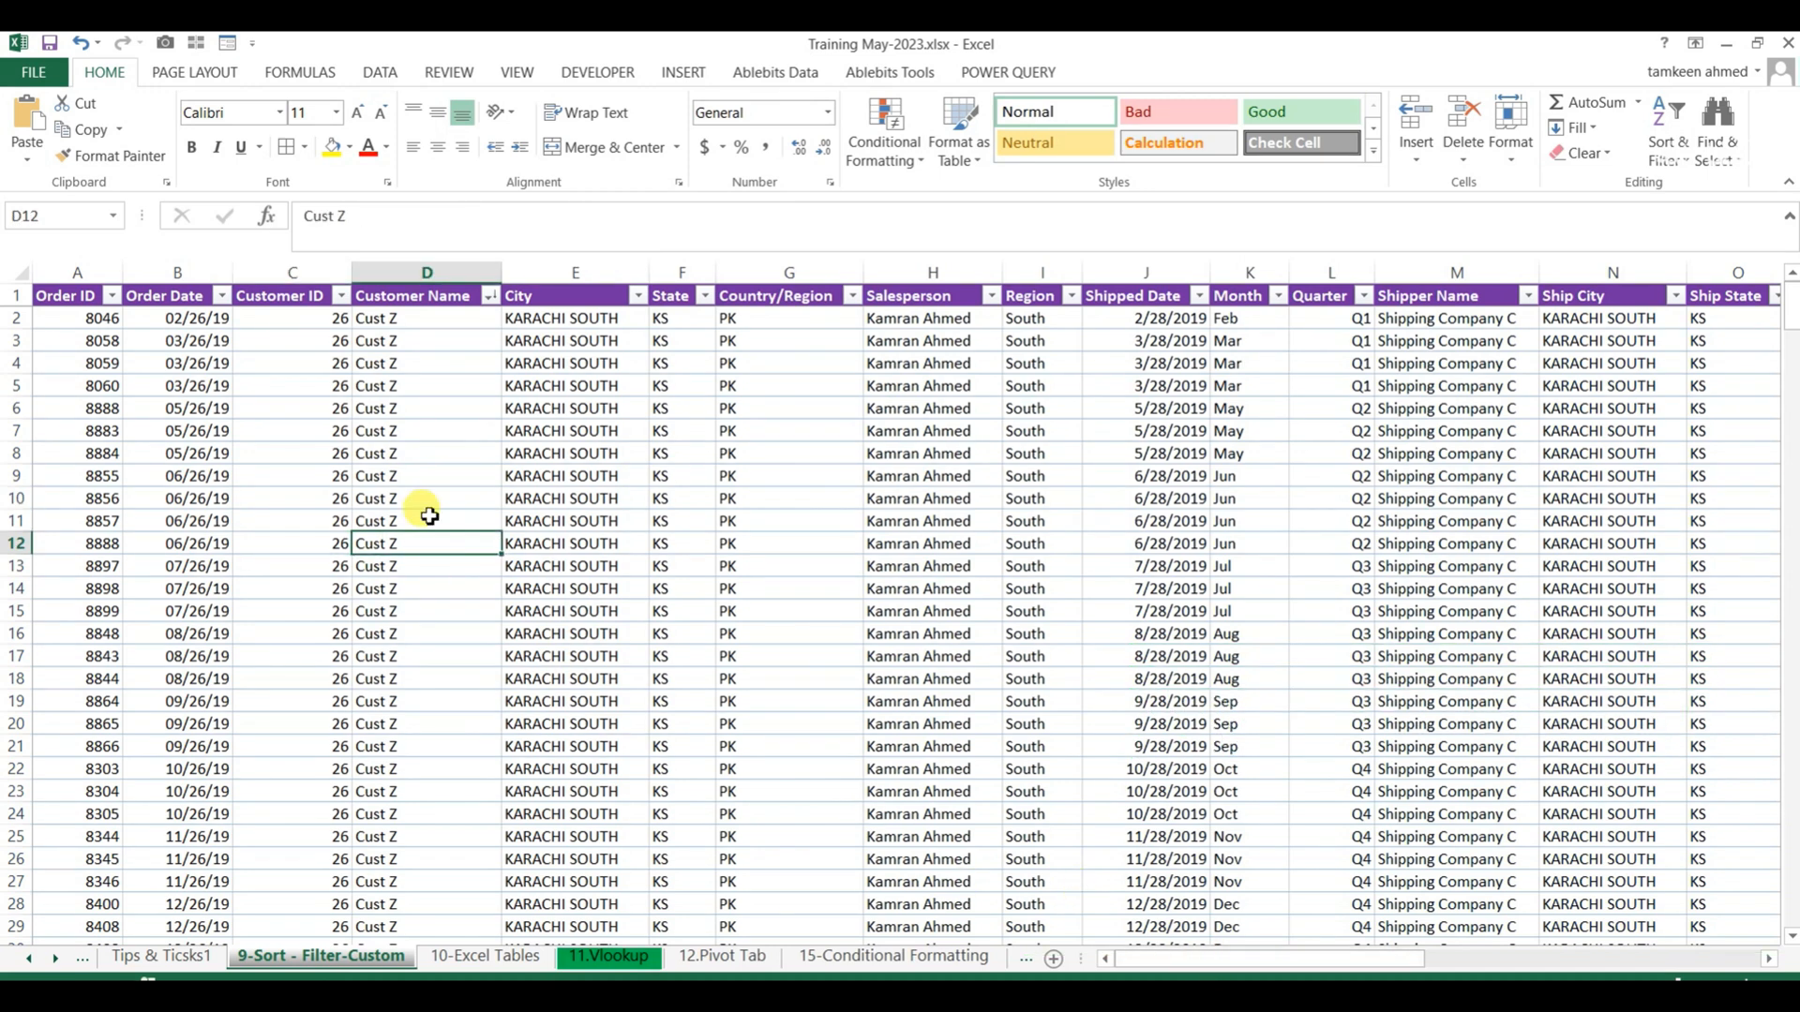
Fill the entire City and Salesperson columns with yellow.
left_click(542, 429)
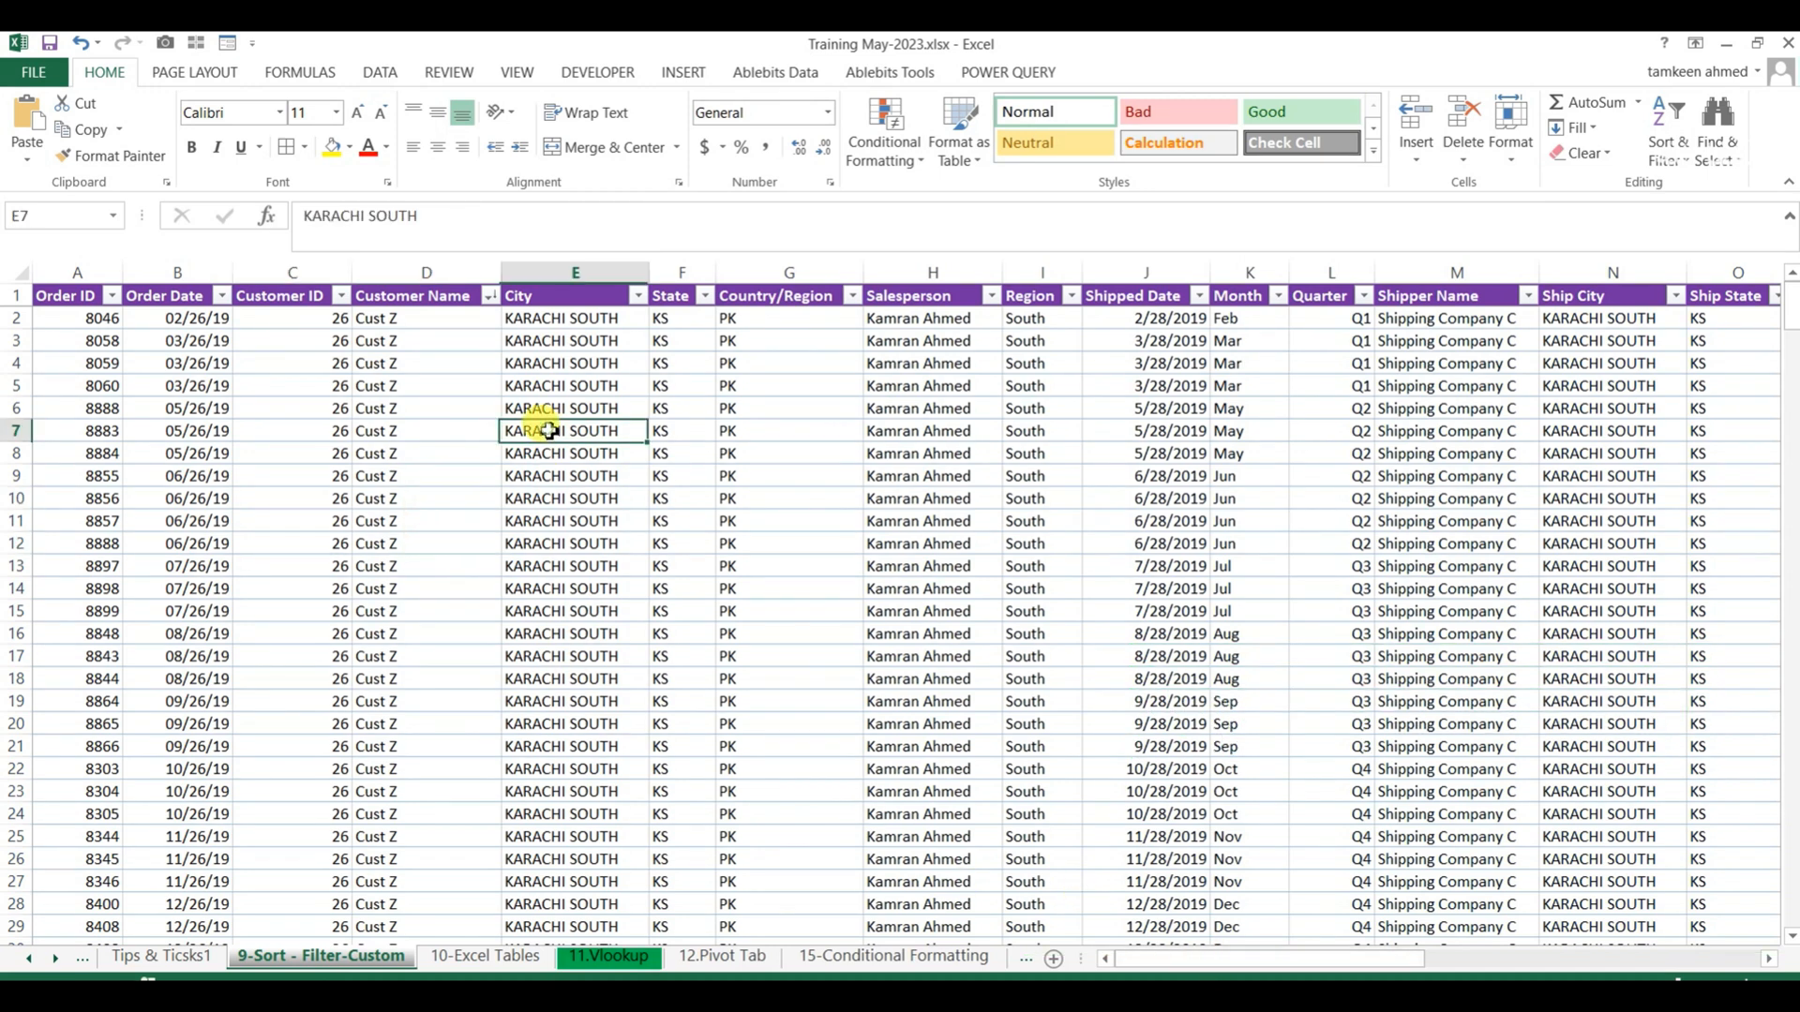
left_click(600, 275)
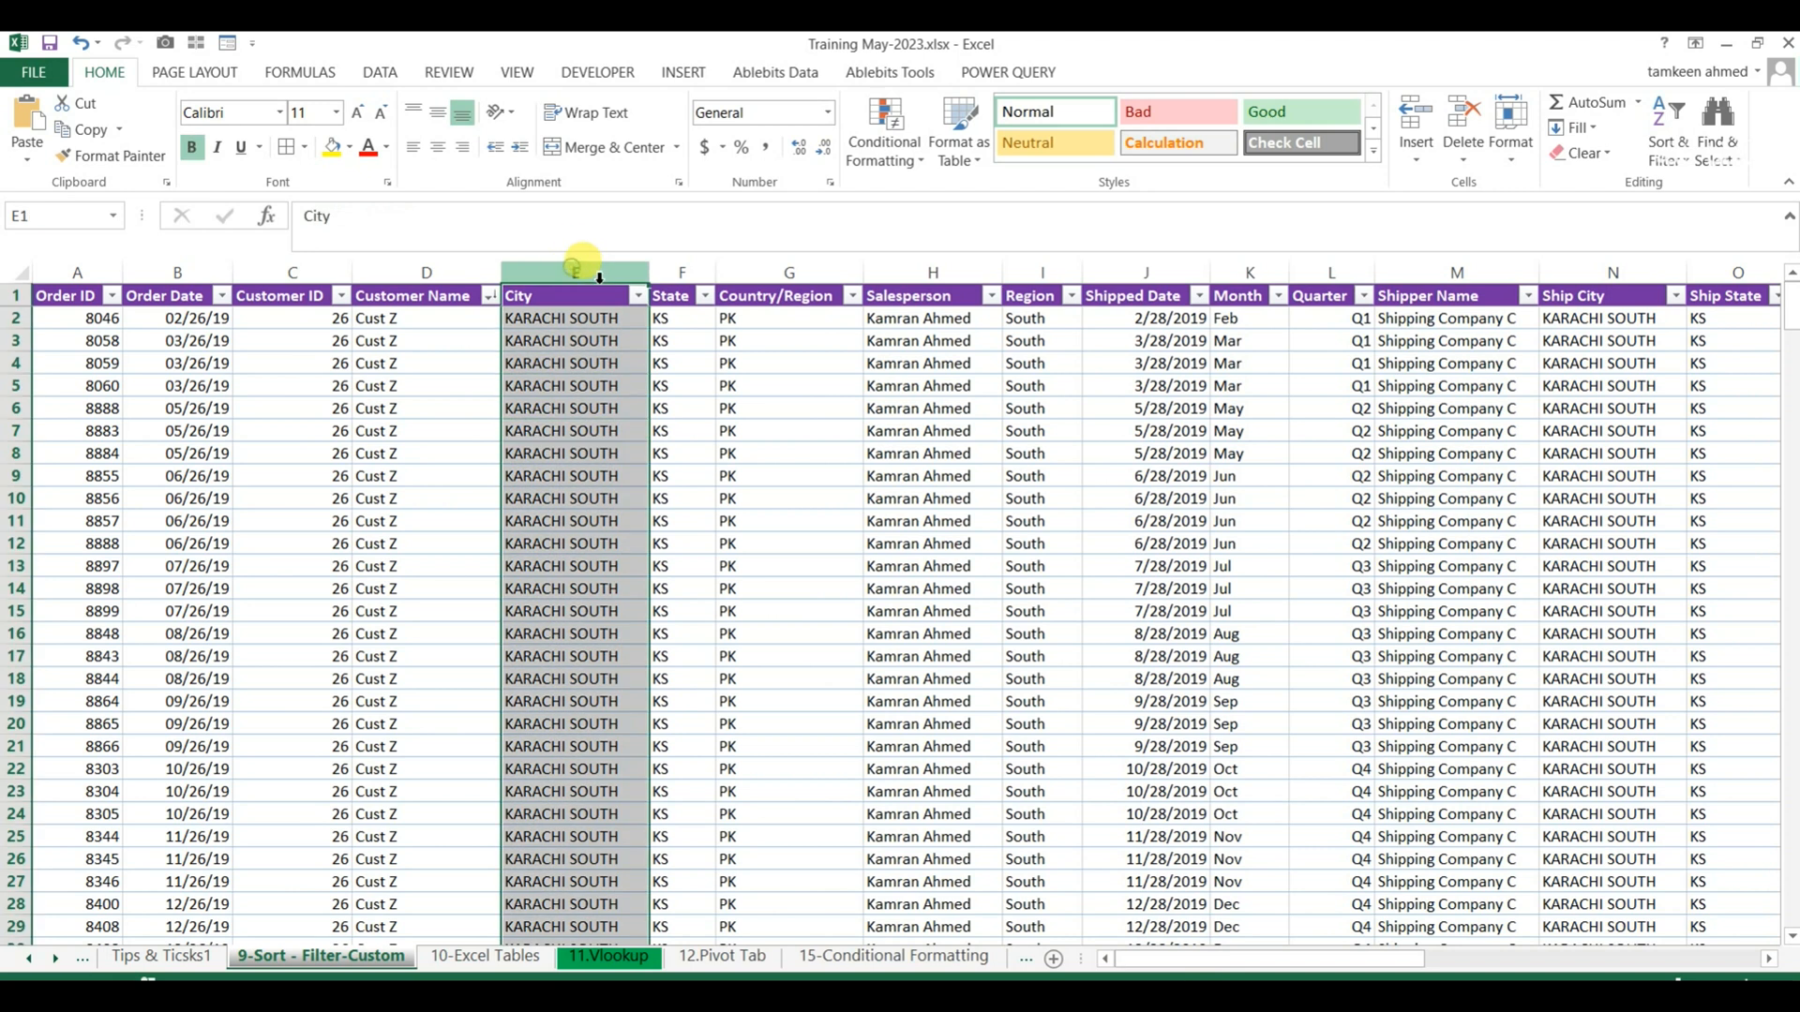
left_click(332, 147)
left_click(872, 387)
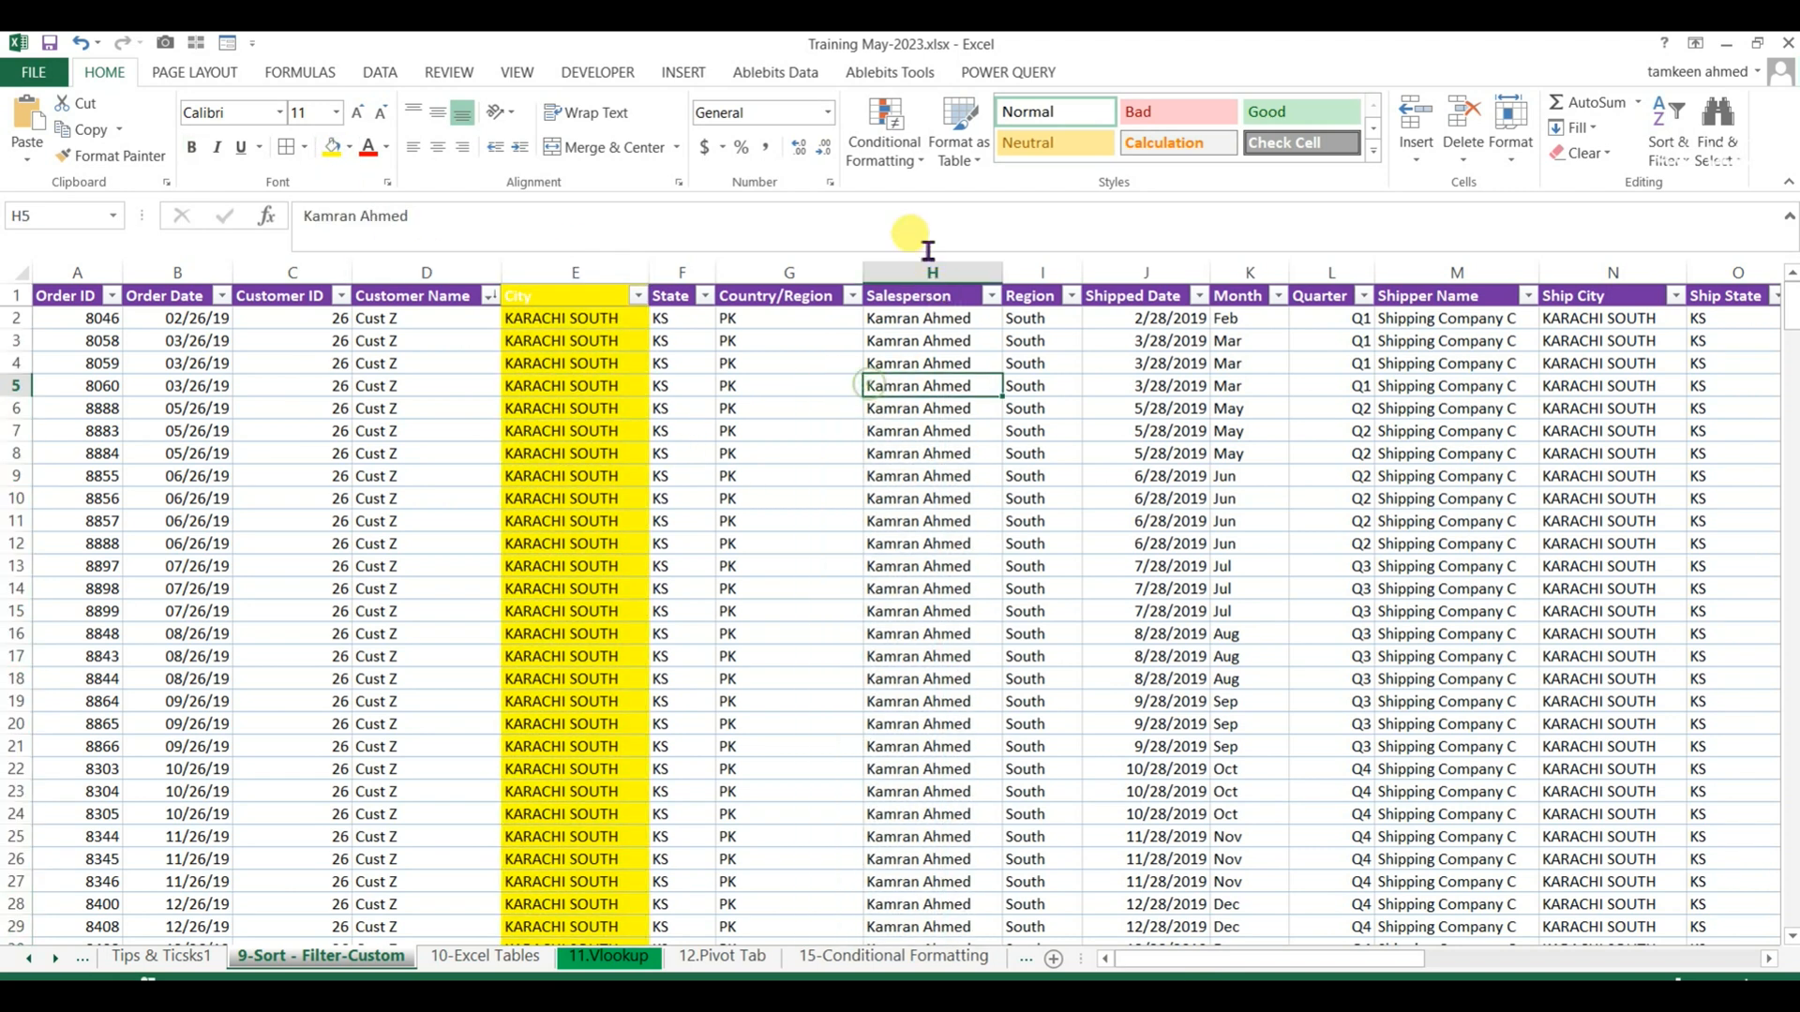
left_click(928, 272)
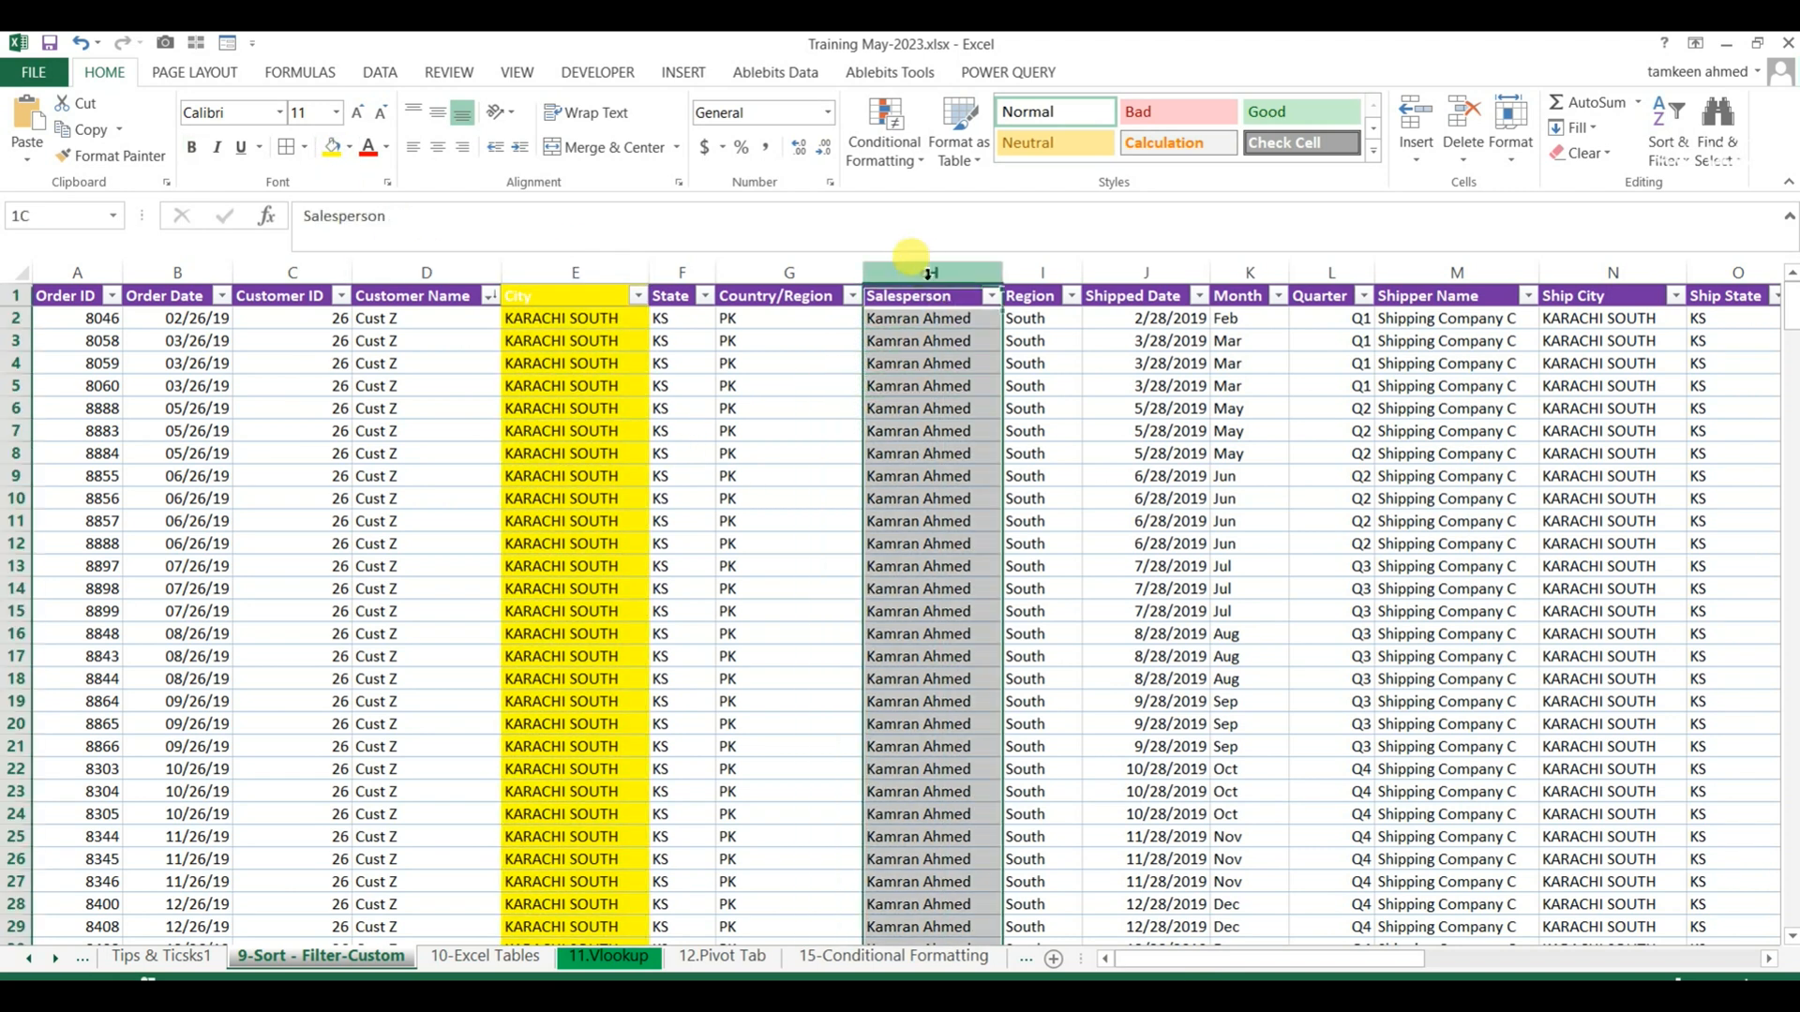
left_click(332, 147)
left_click(742, 541)
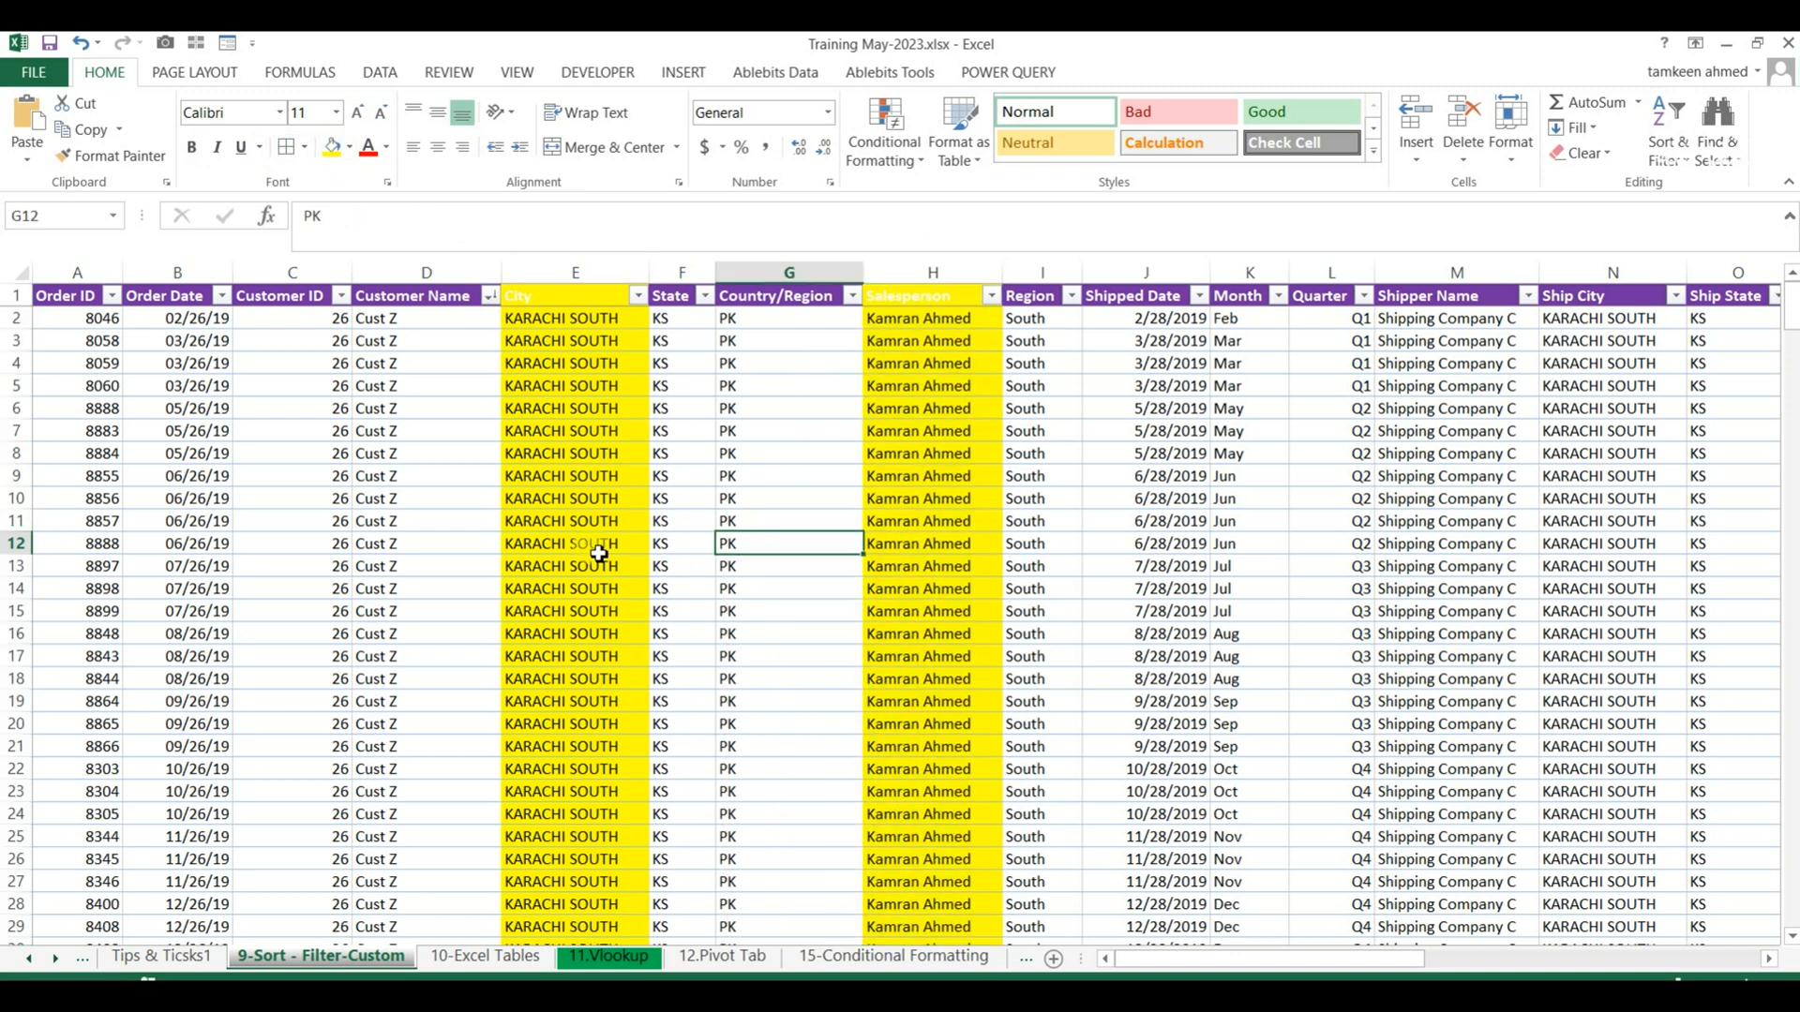
Start a custom sort on the whole order table and set its first level to City, sorted on Values from A to Z.
left_click(42, 296)
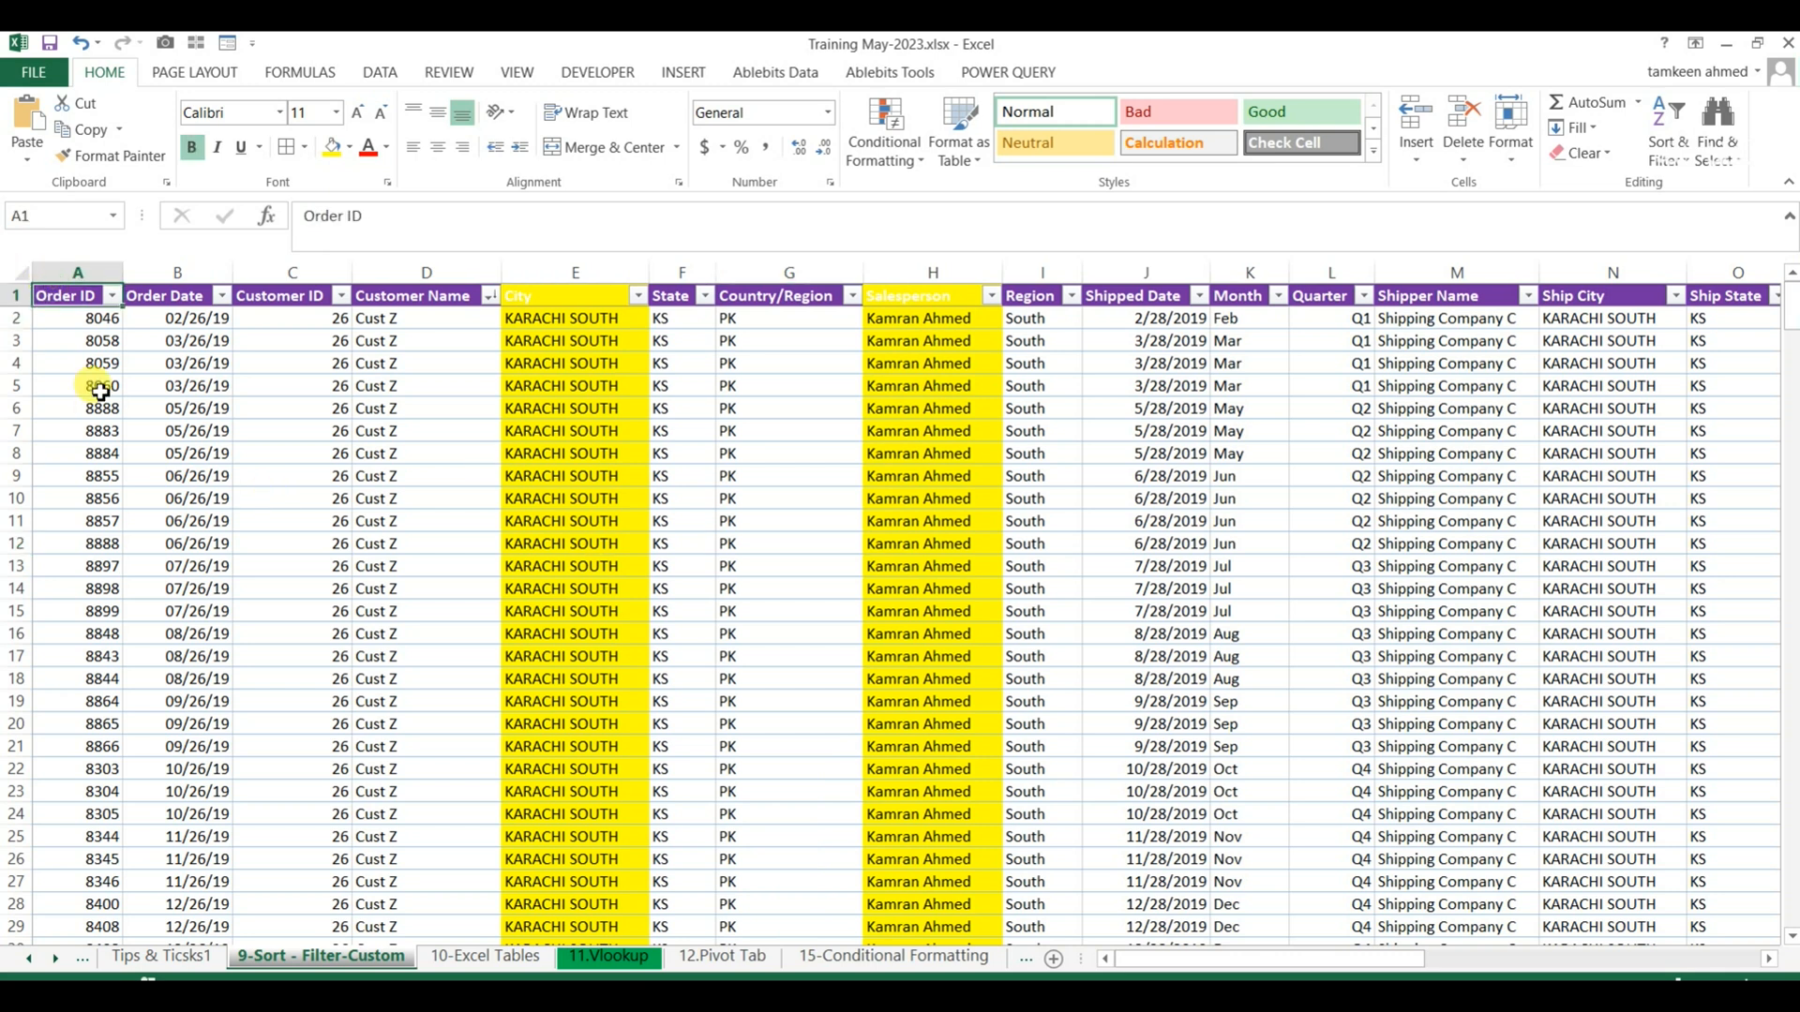
key("ctrl+shift+Down")
key("ctrl+shift+Right")
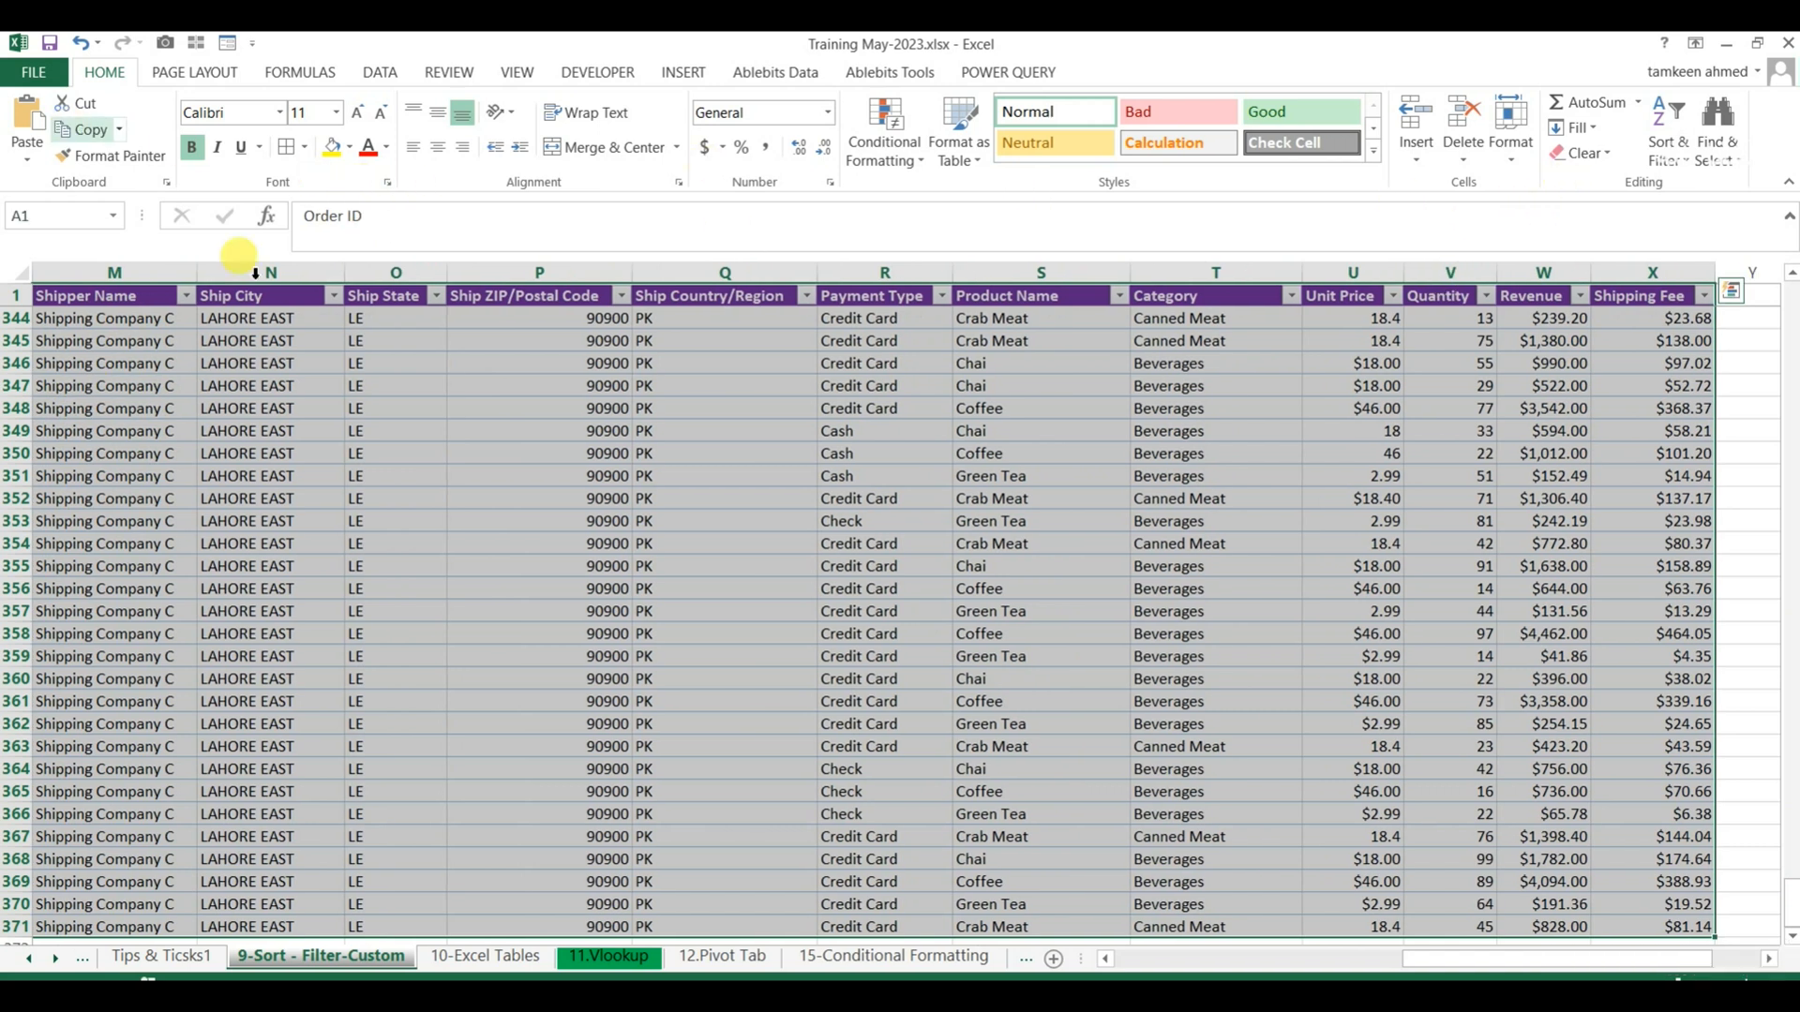
left_click(1668, 168)
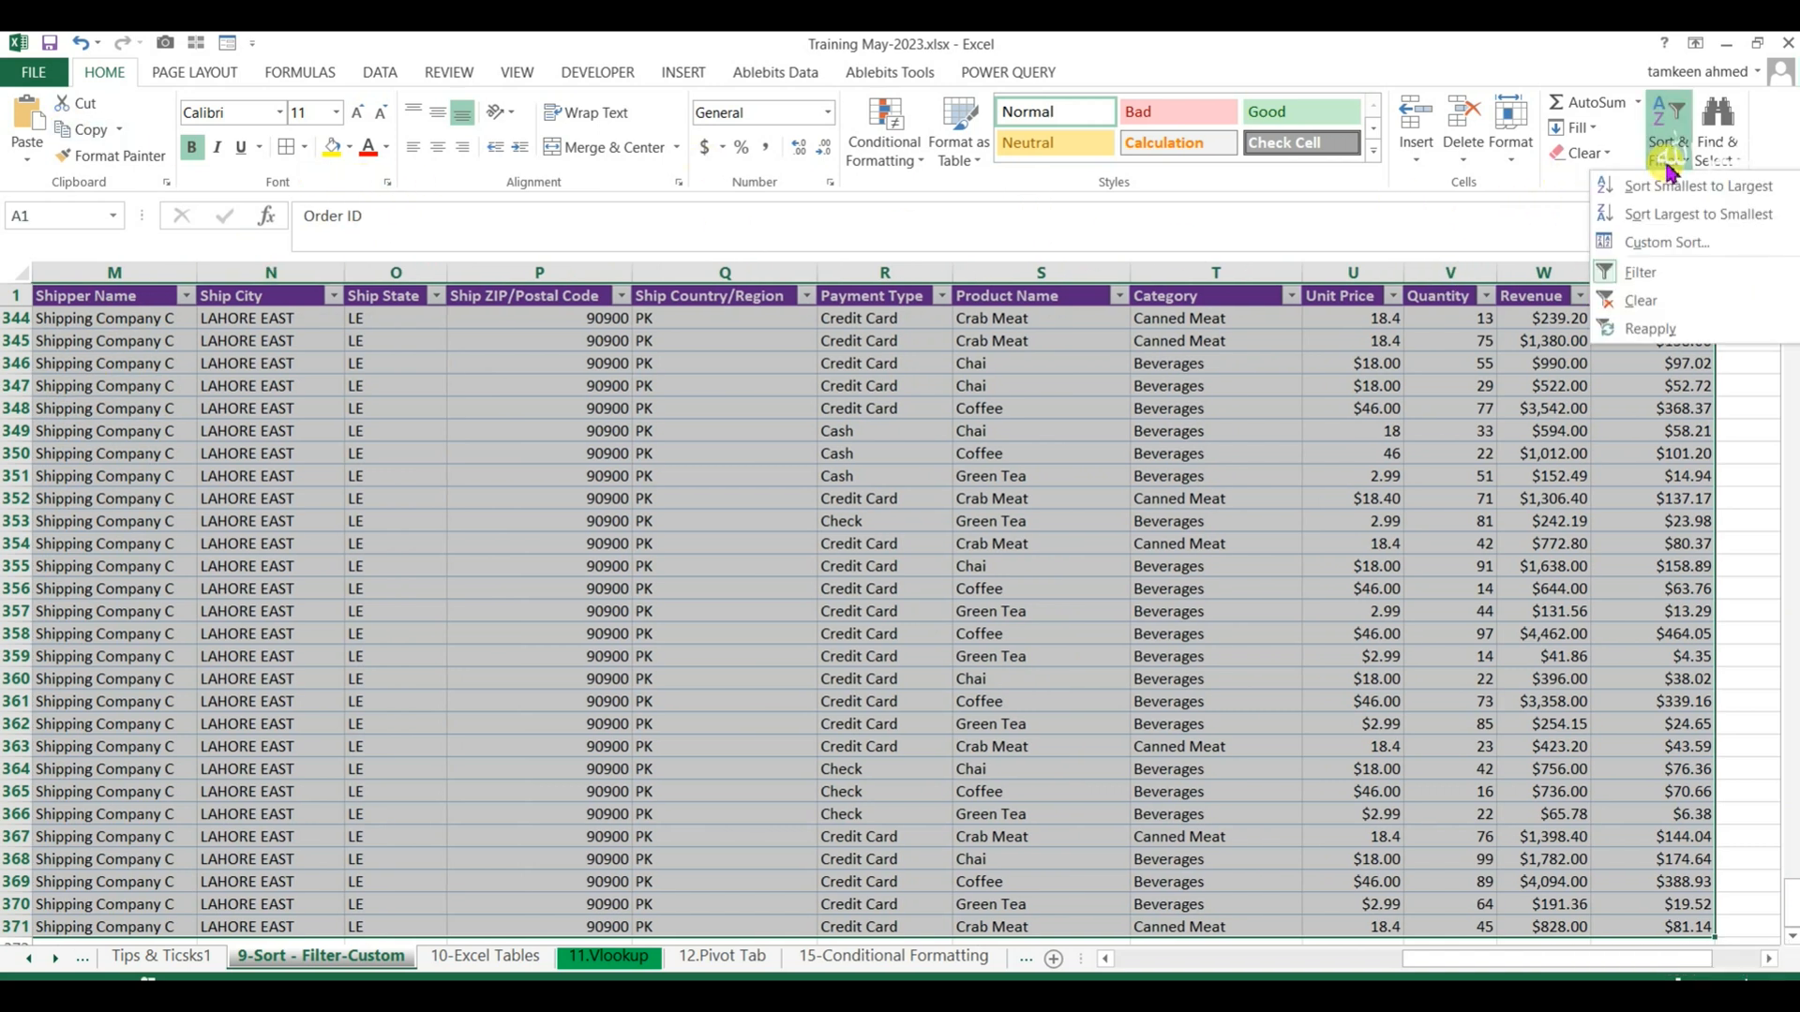
left_click(1667, 242)
left_click_drag(971, 333, 528, 424)
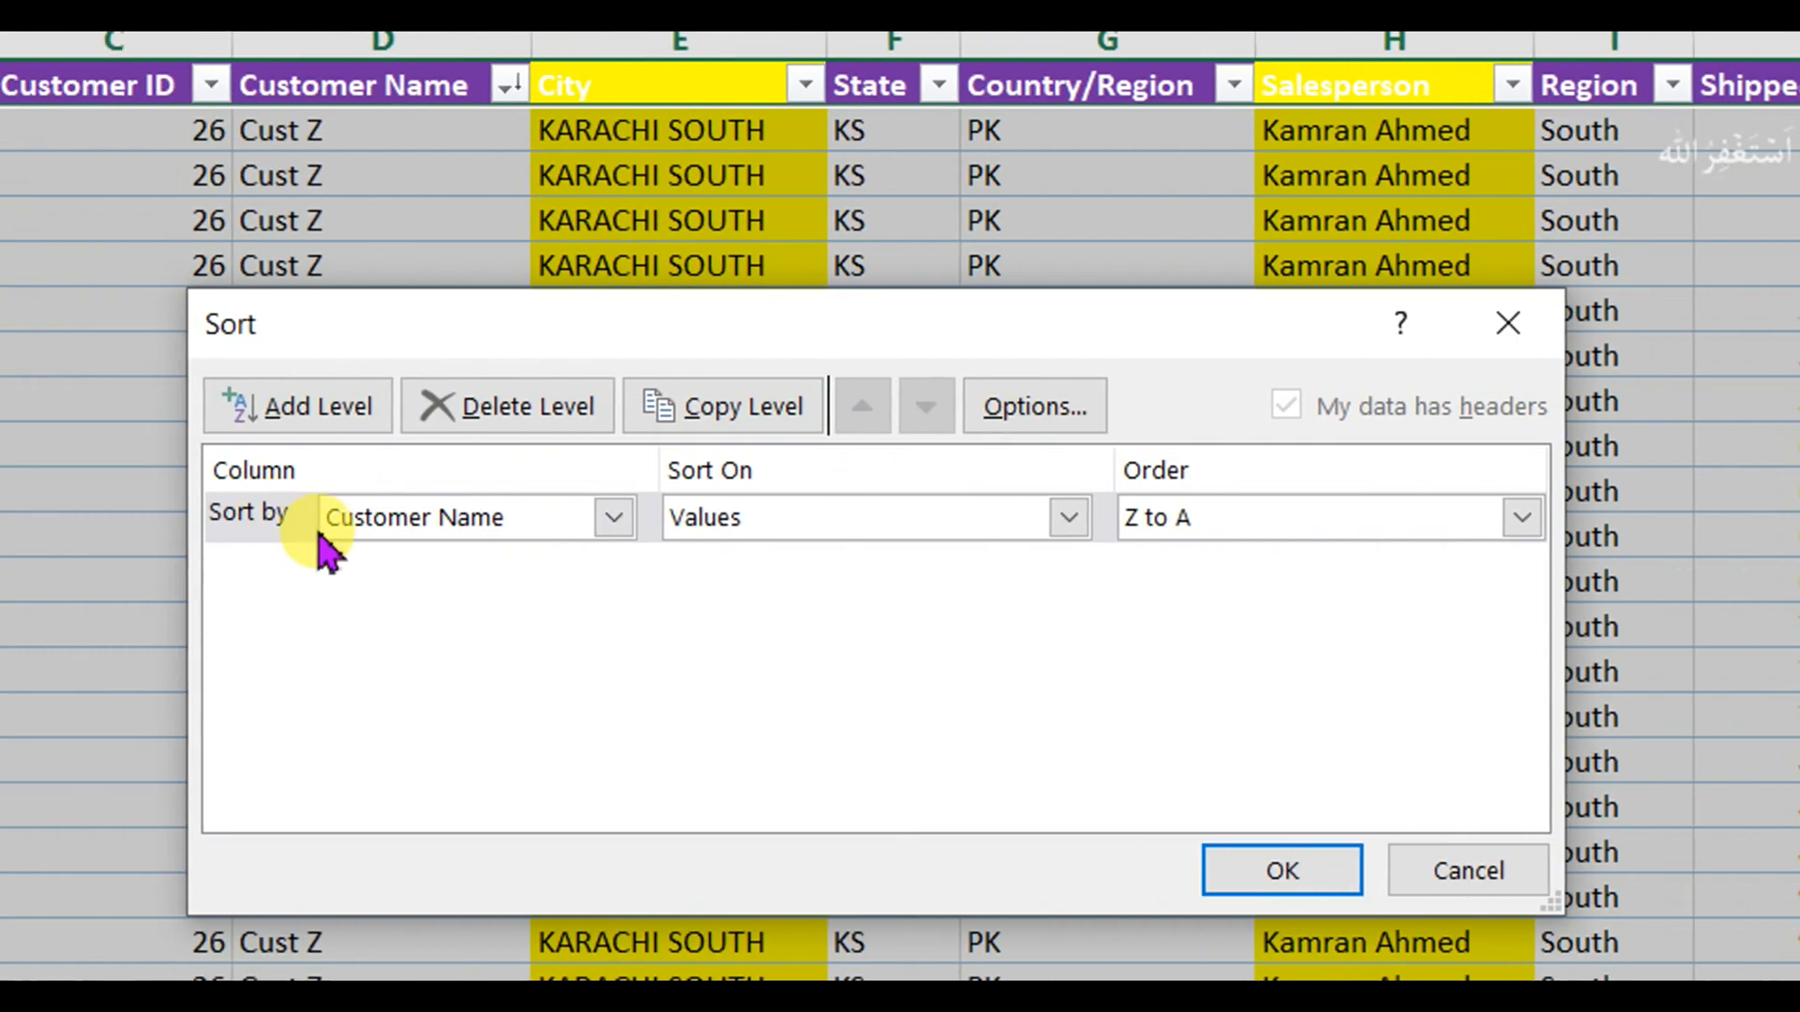
left_click(613, 518)
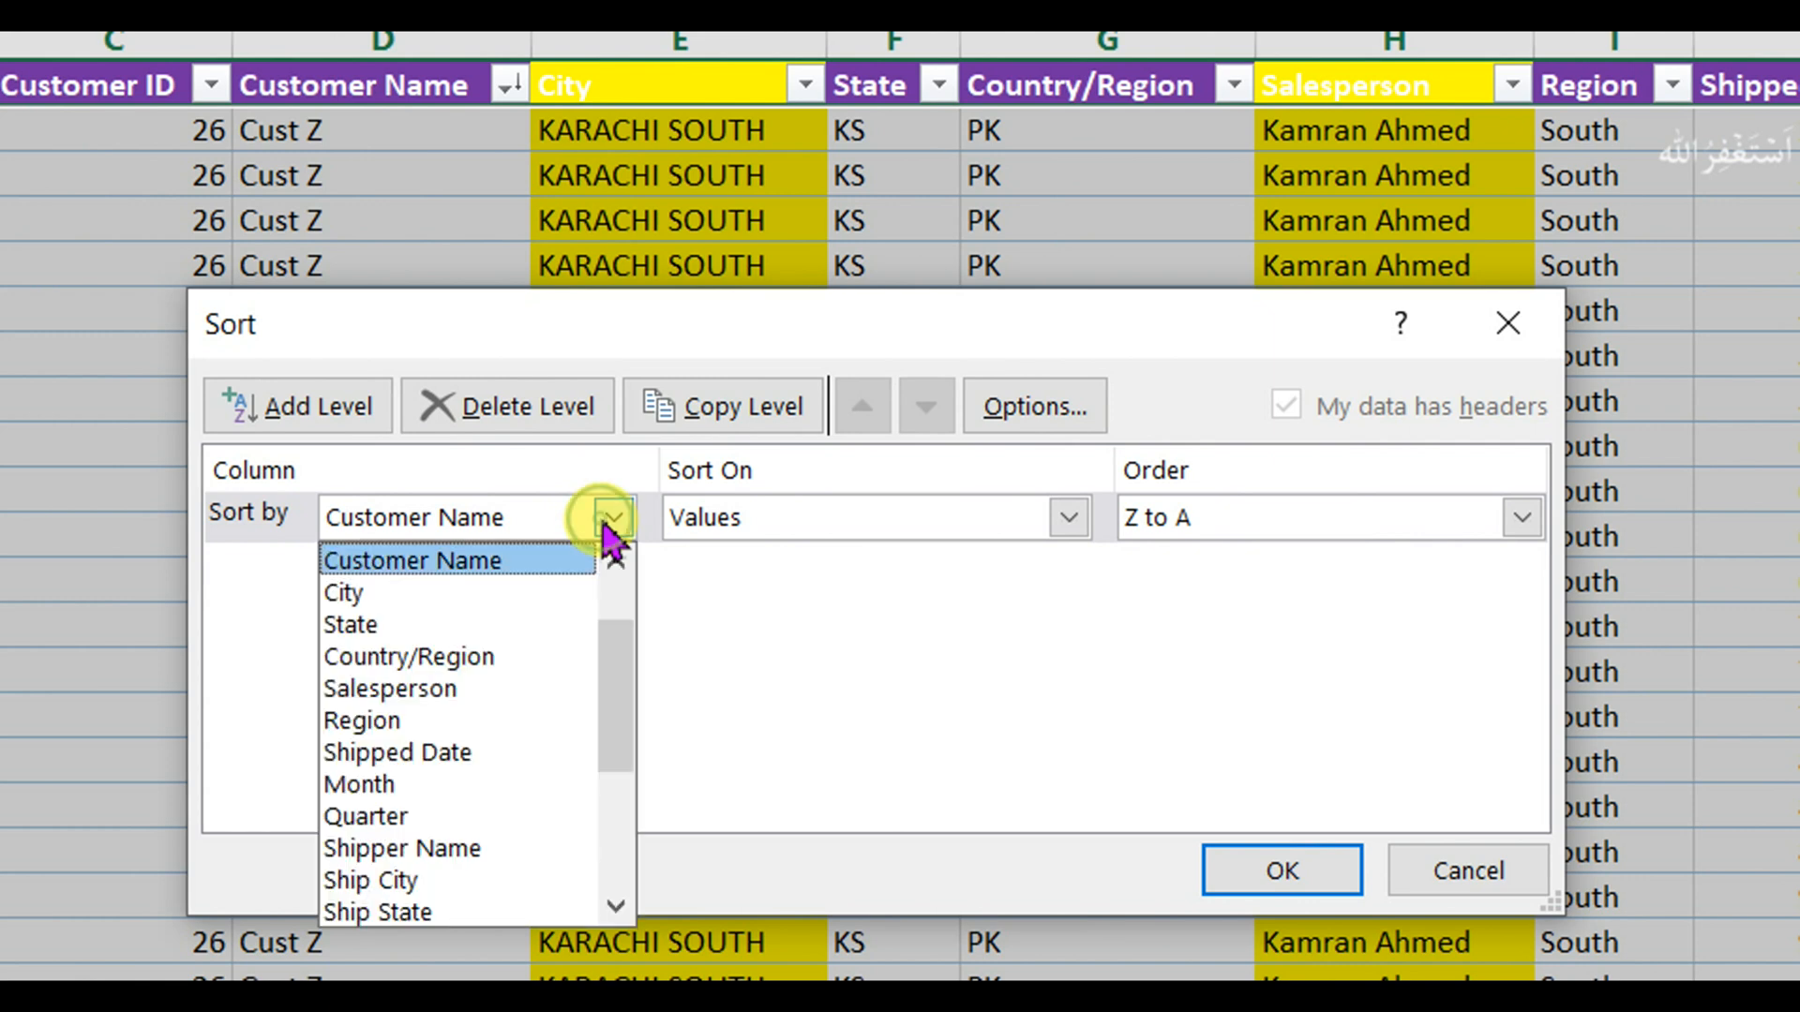
left_click(506, 594)
left_click(1054, 525)
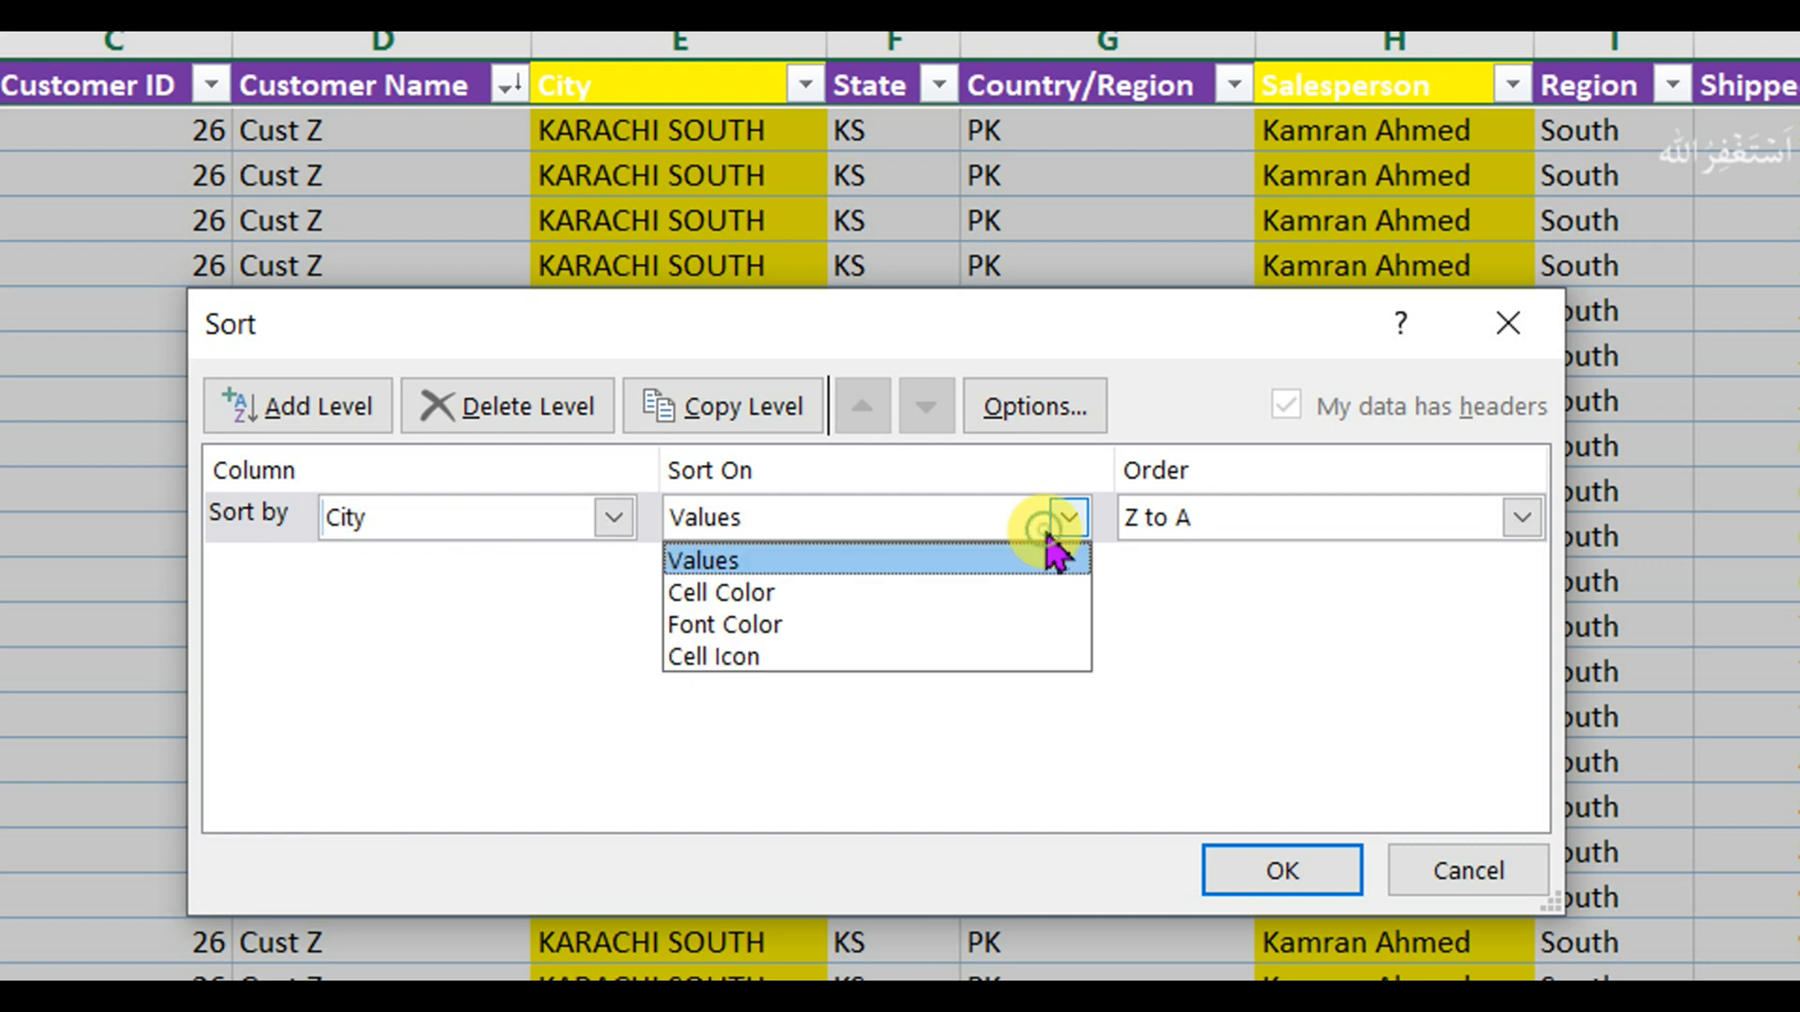
left_click(1051, 542)
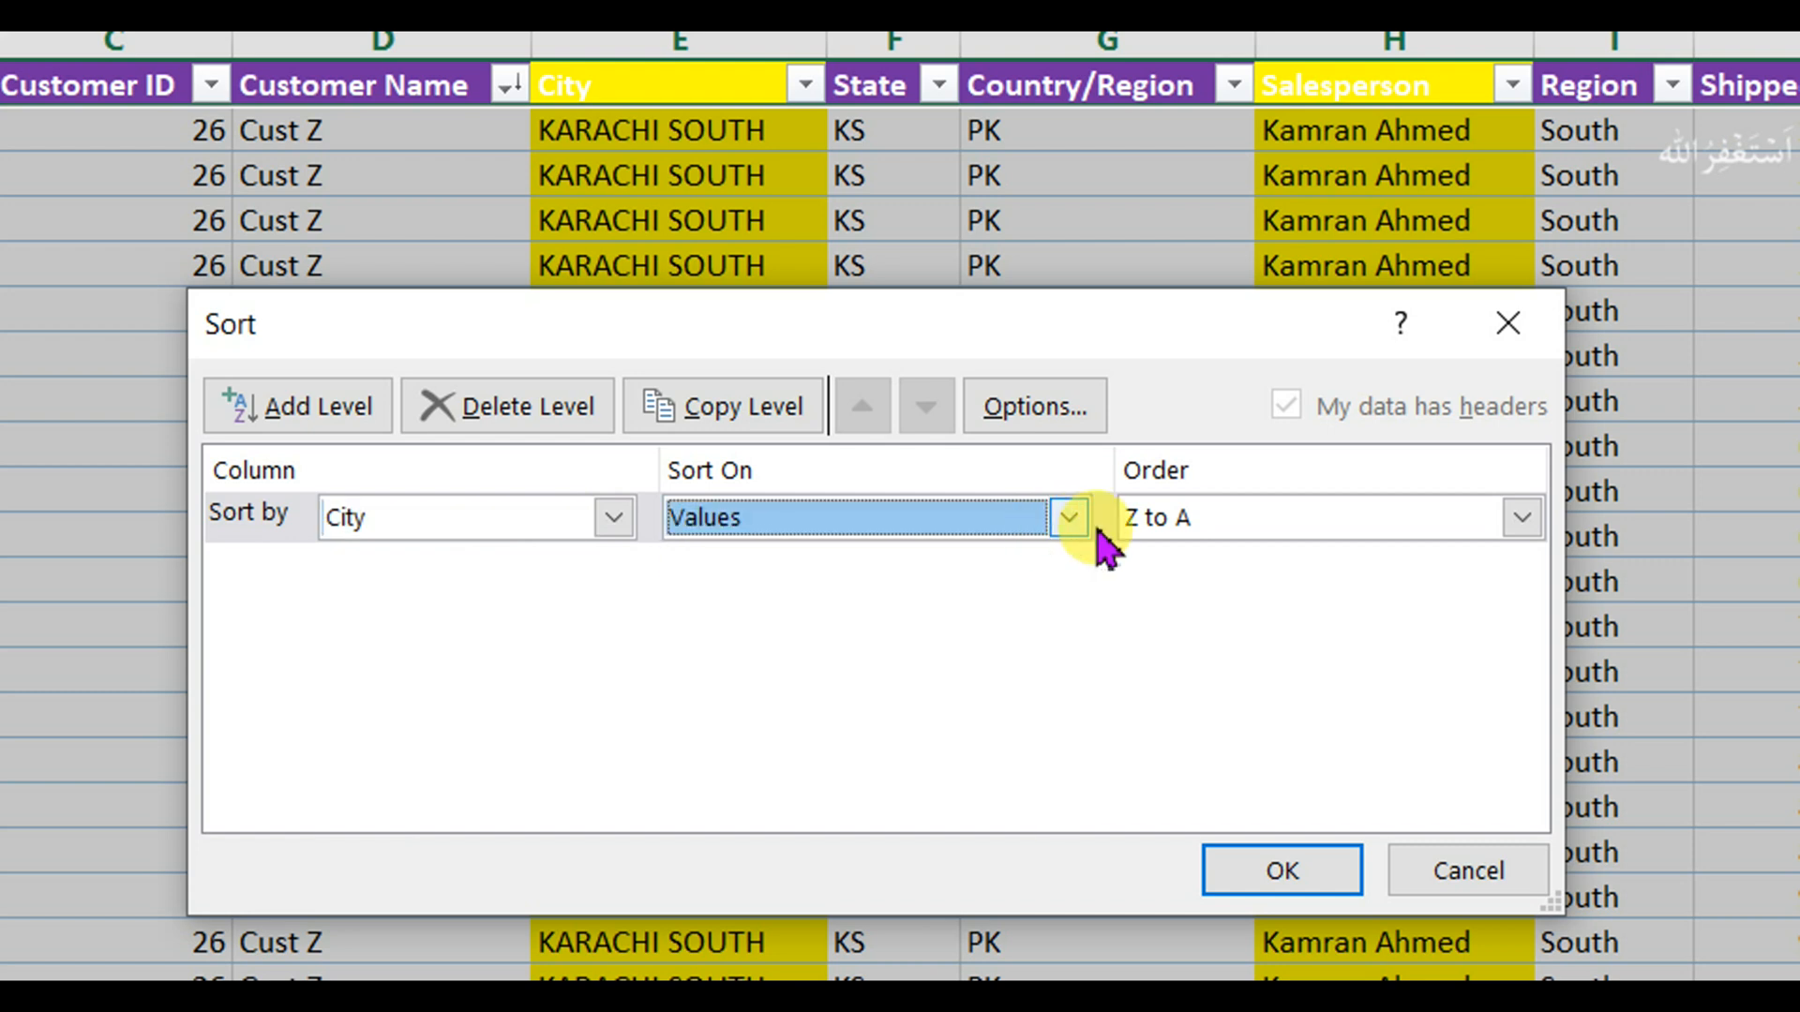
left_click(1521, 519)
left_click(1413, 563)
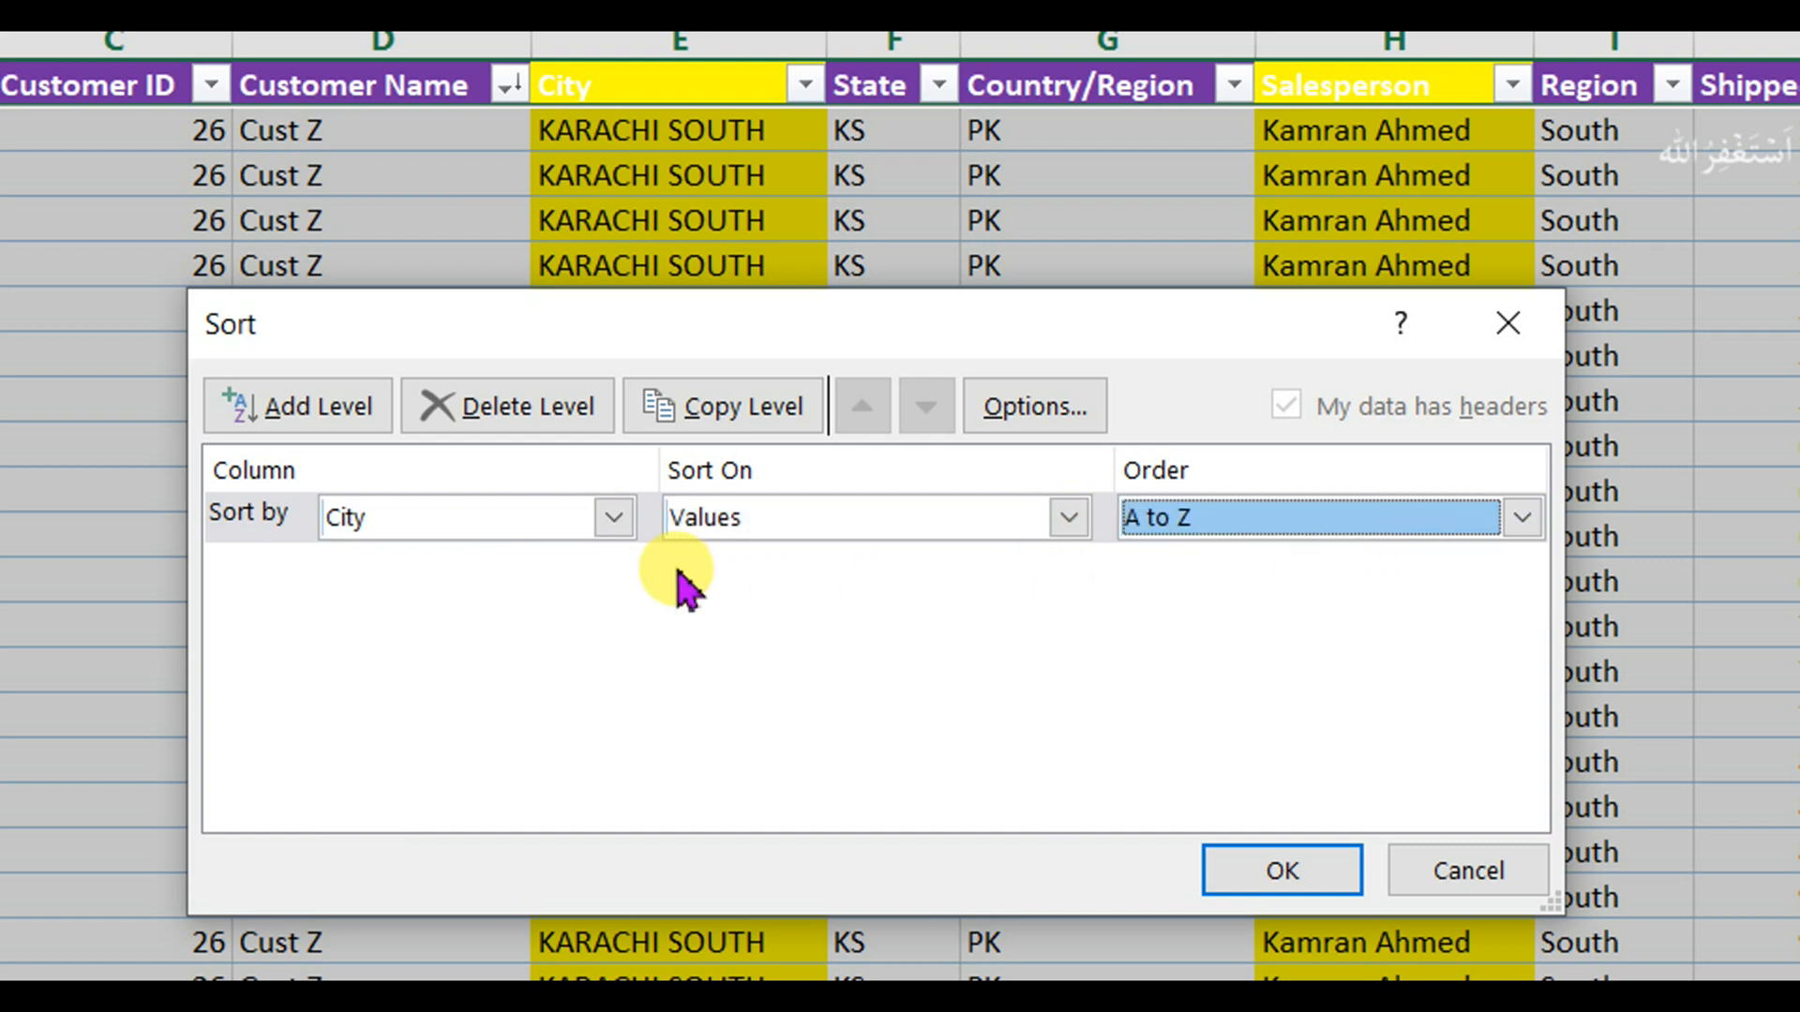
Add a second sort level for Salesperson, ordered Z to A, and apply the two-level sort.
left_click(319, 412)
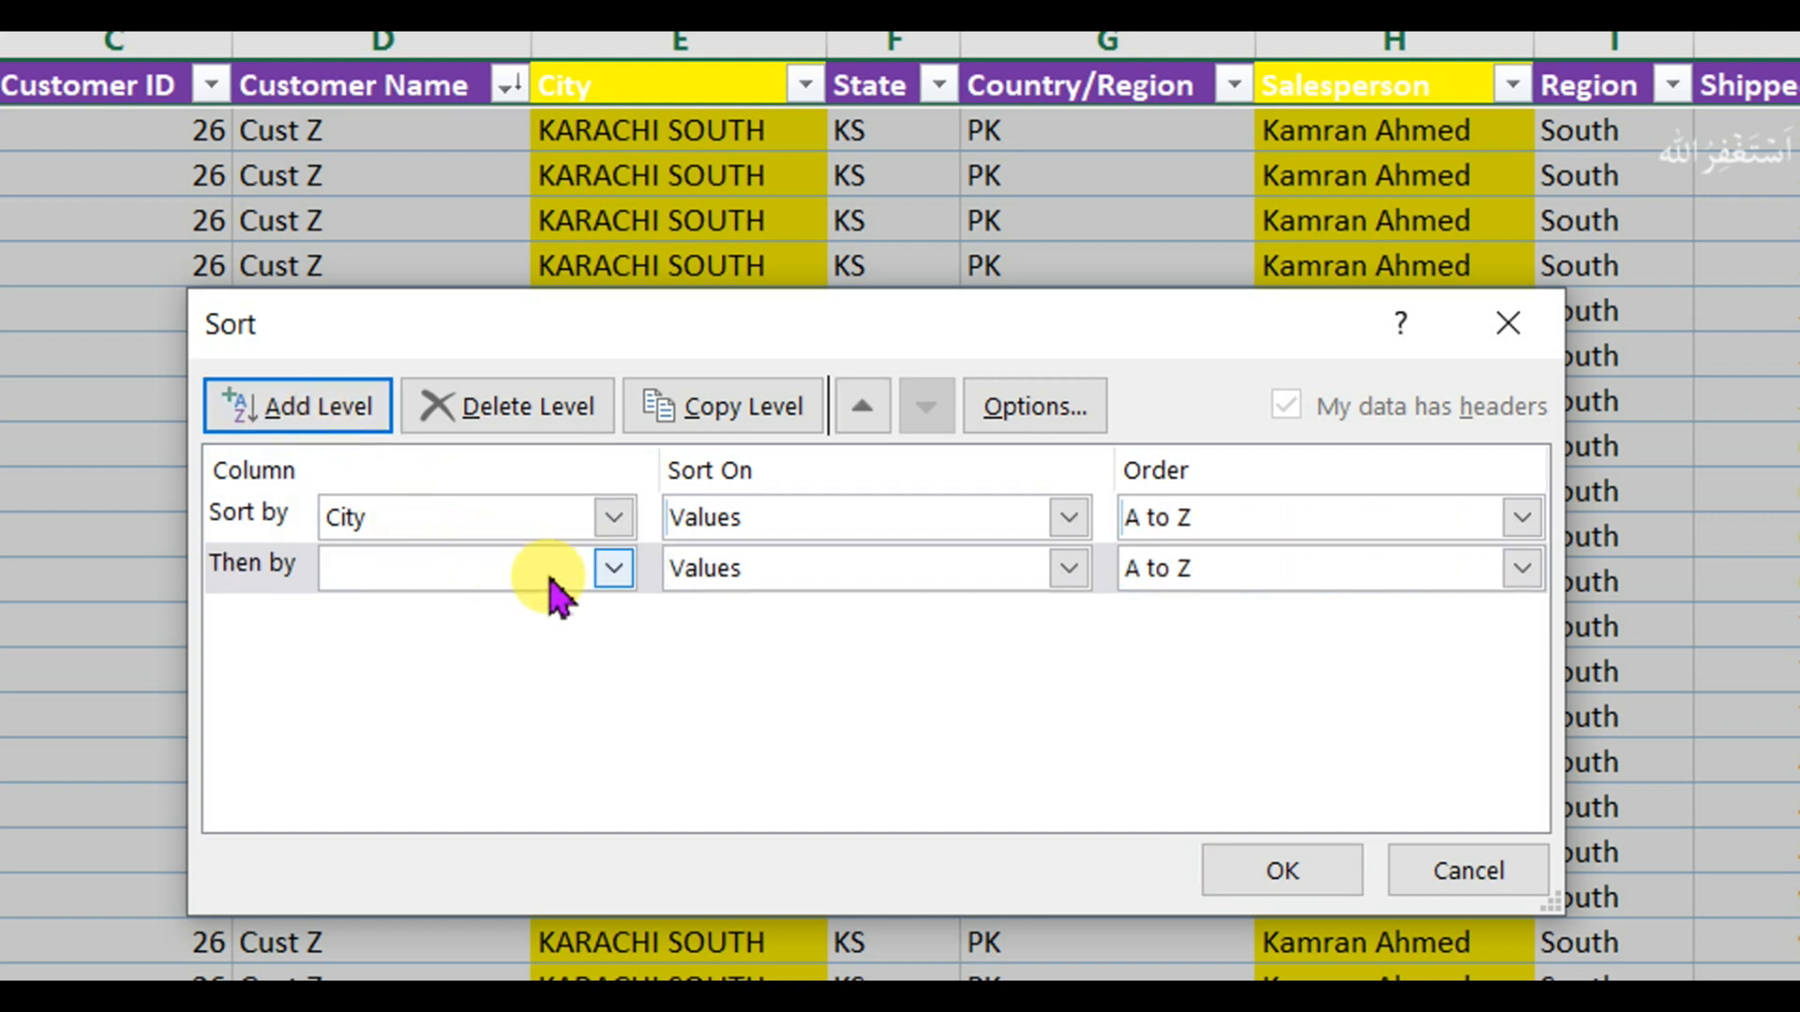
left_click(613, 570)
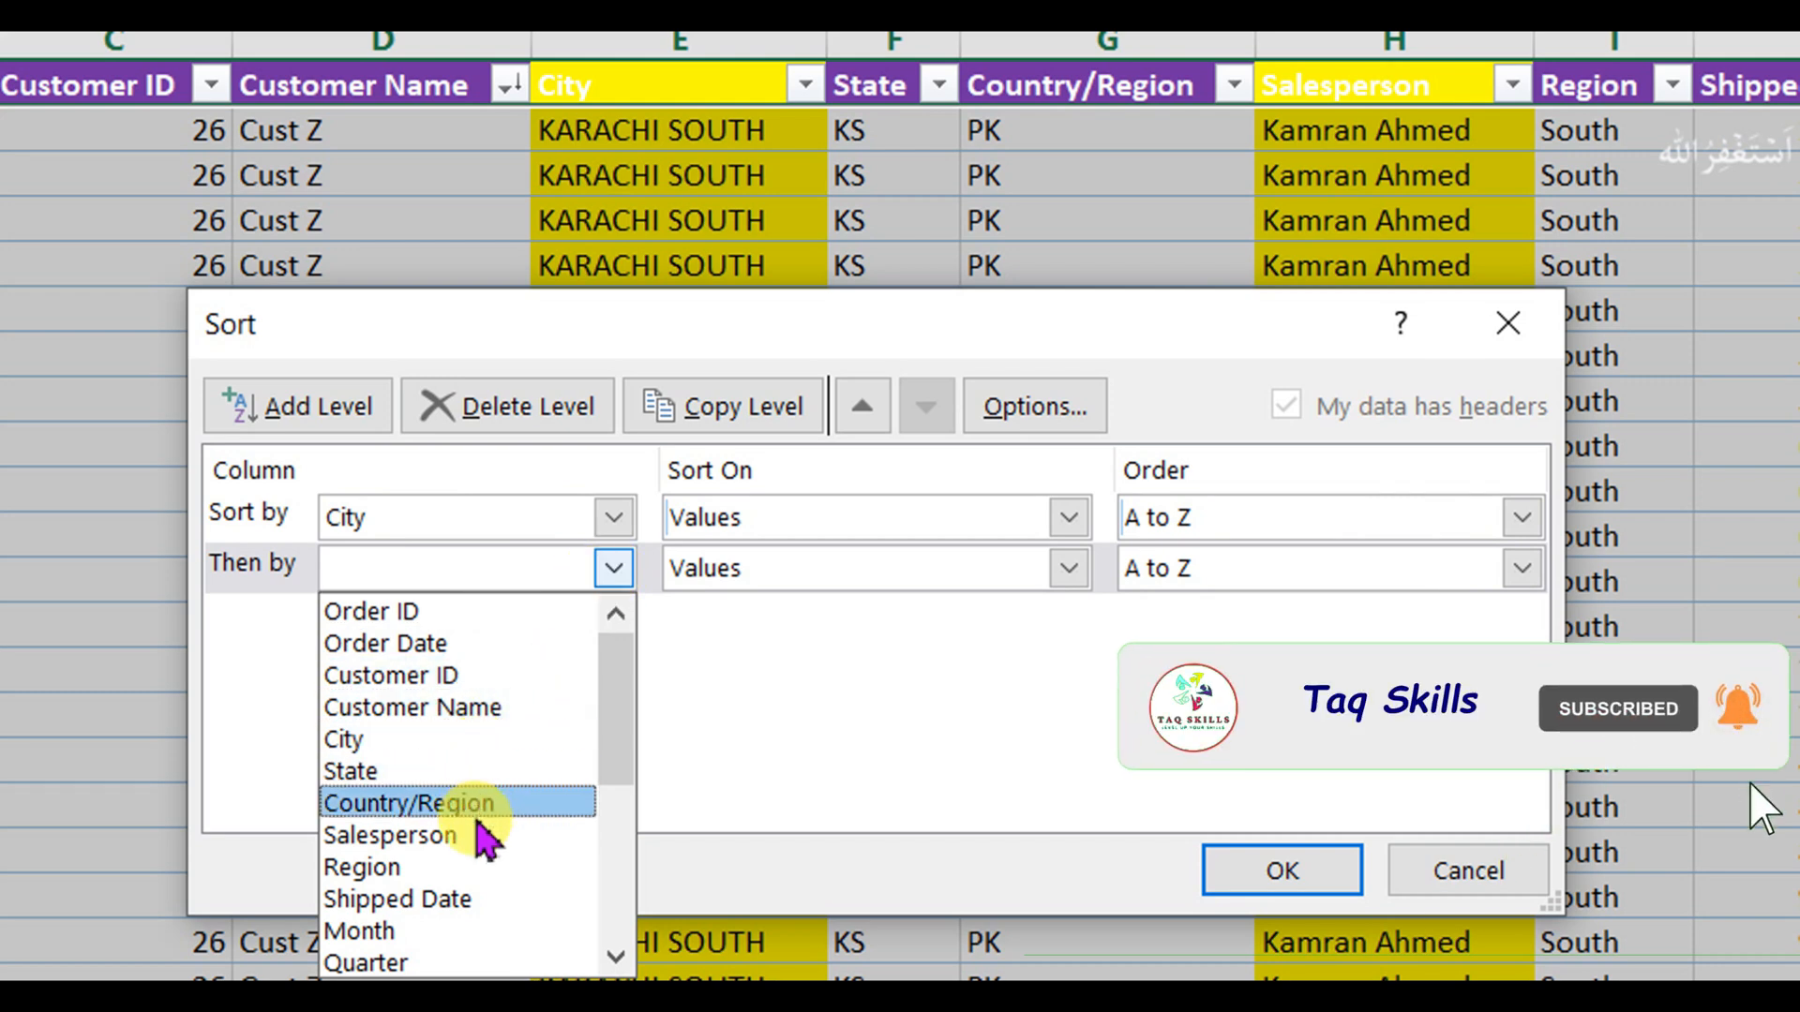
left_click(480, 834)
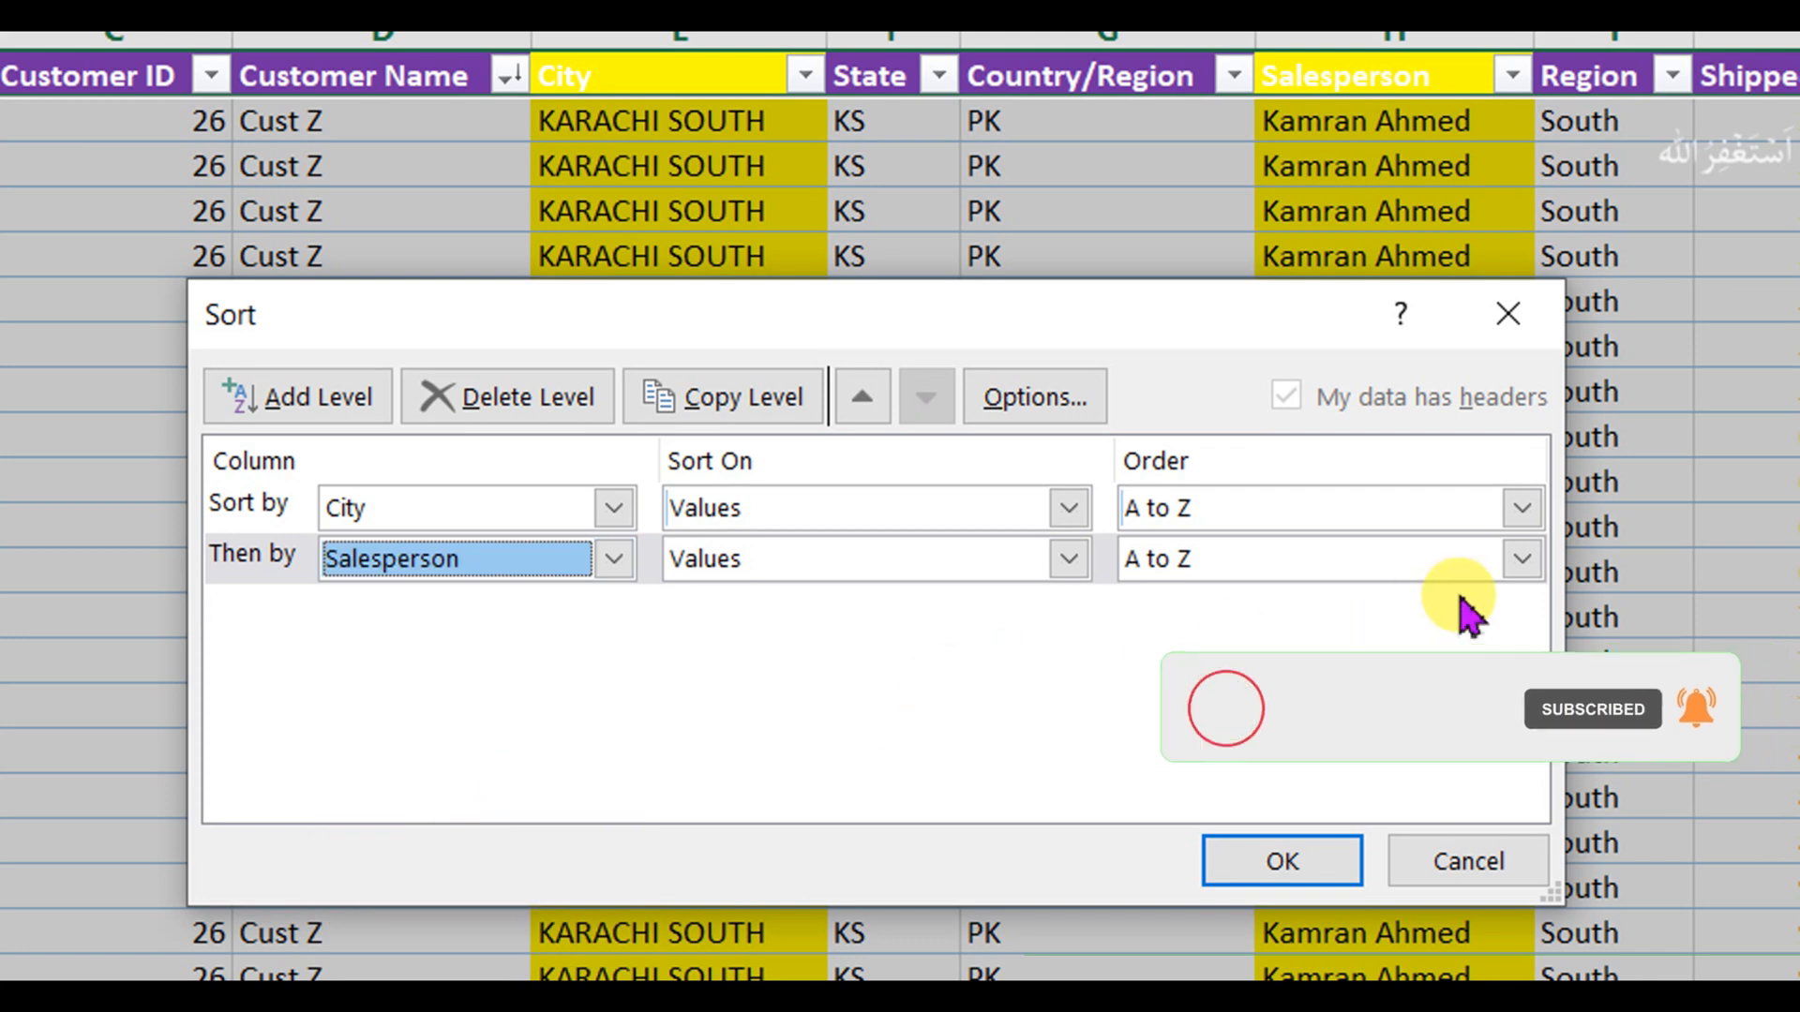
left_click(1522, 559)
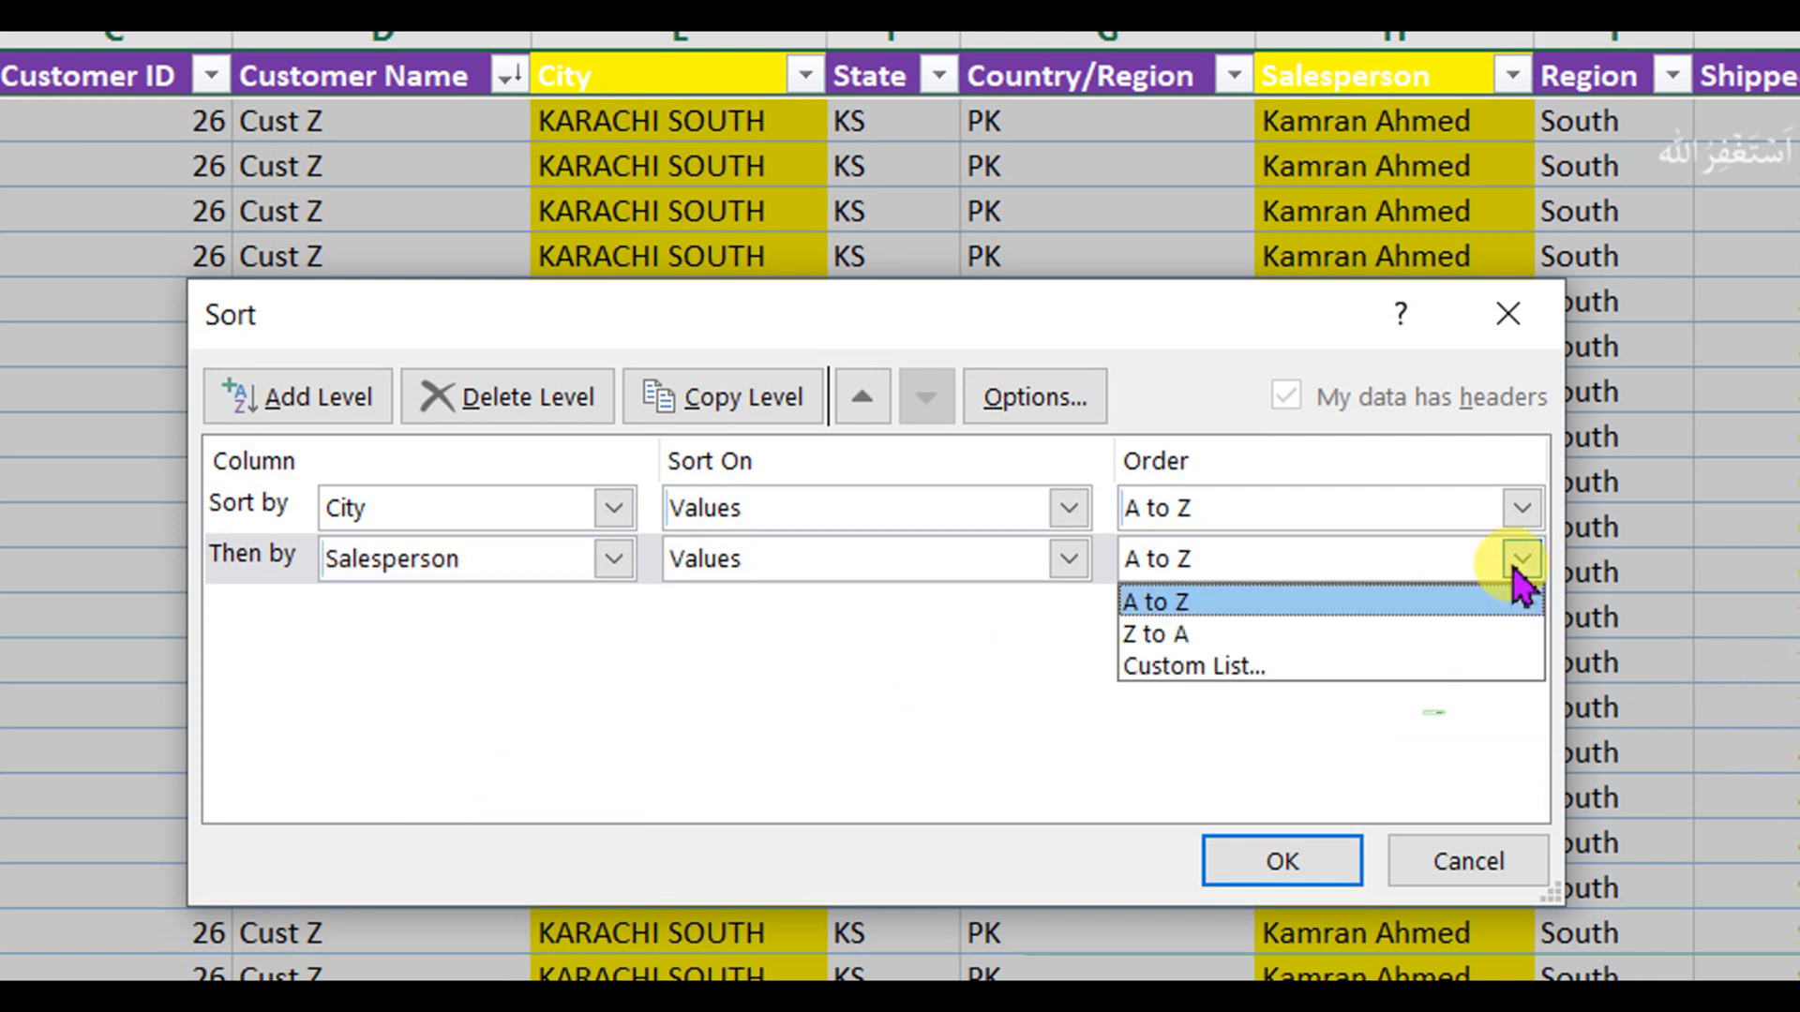
left_click(1335, 636)
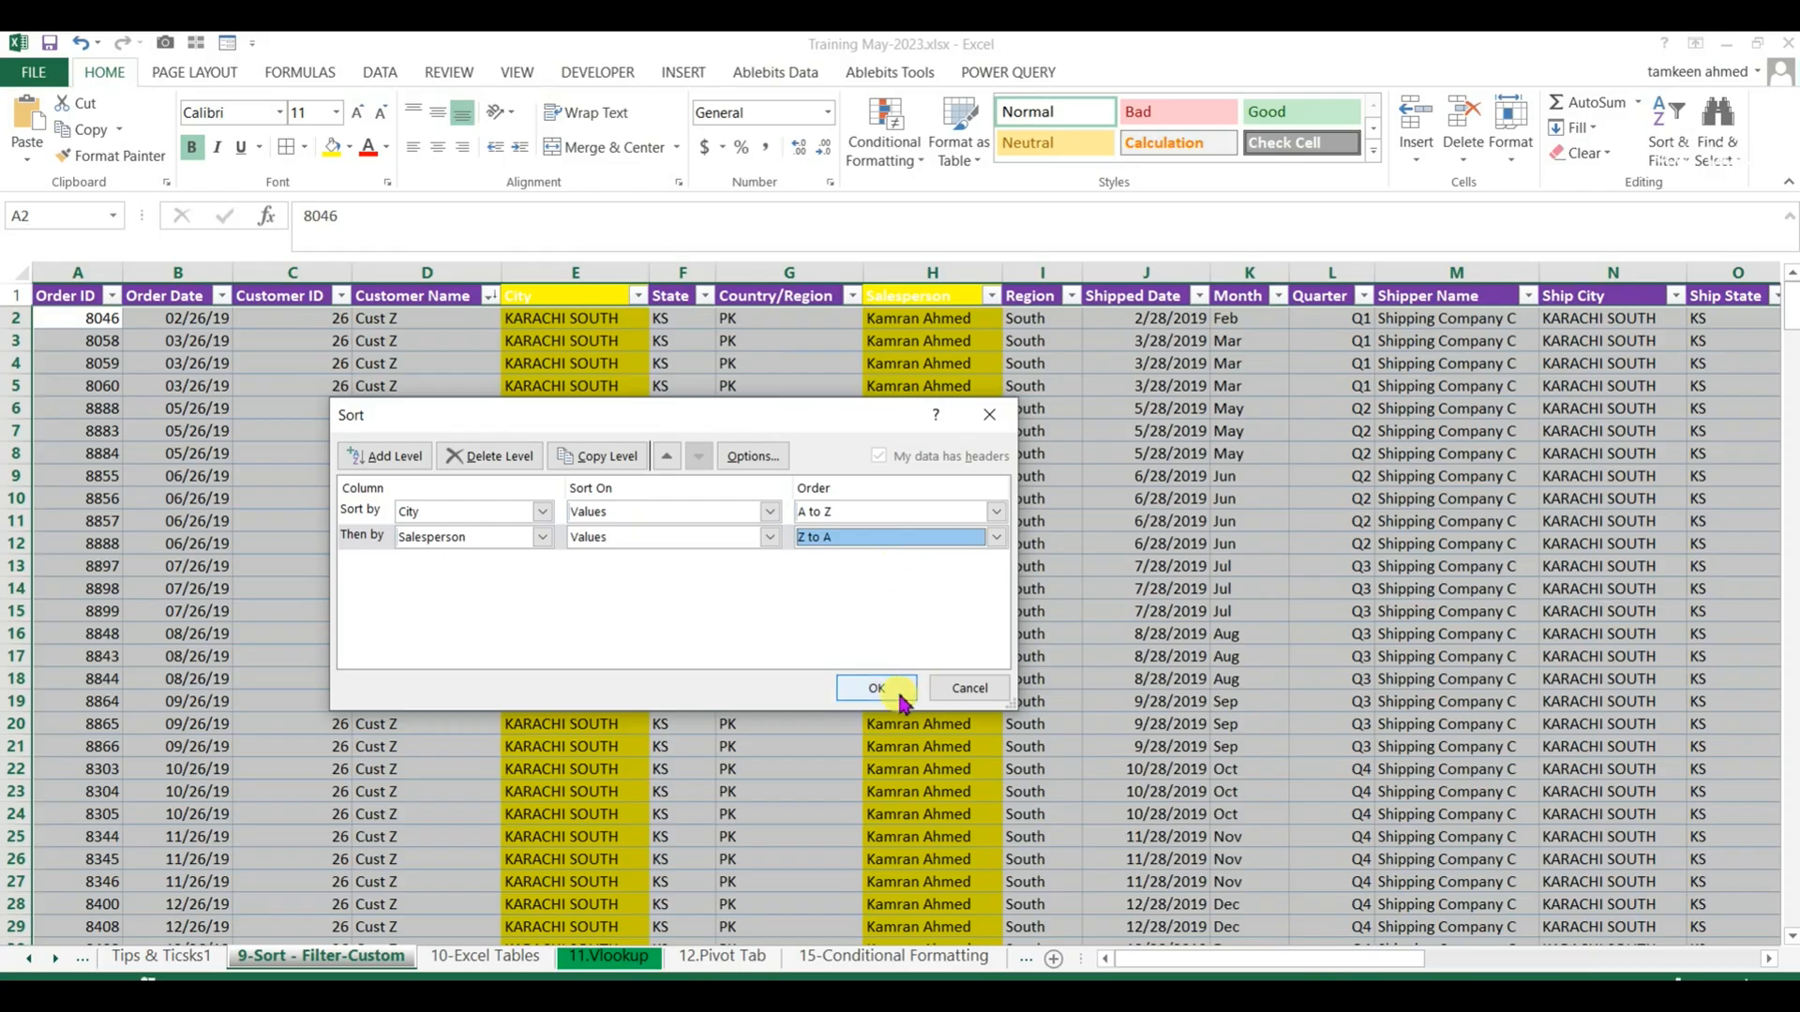
left_click(1282, 860)
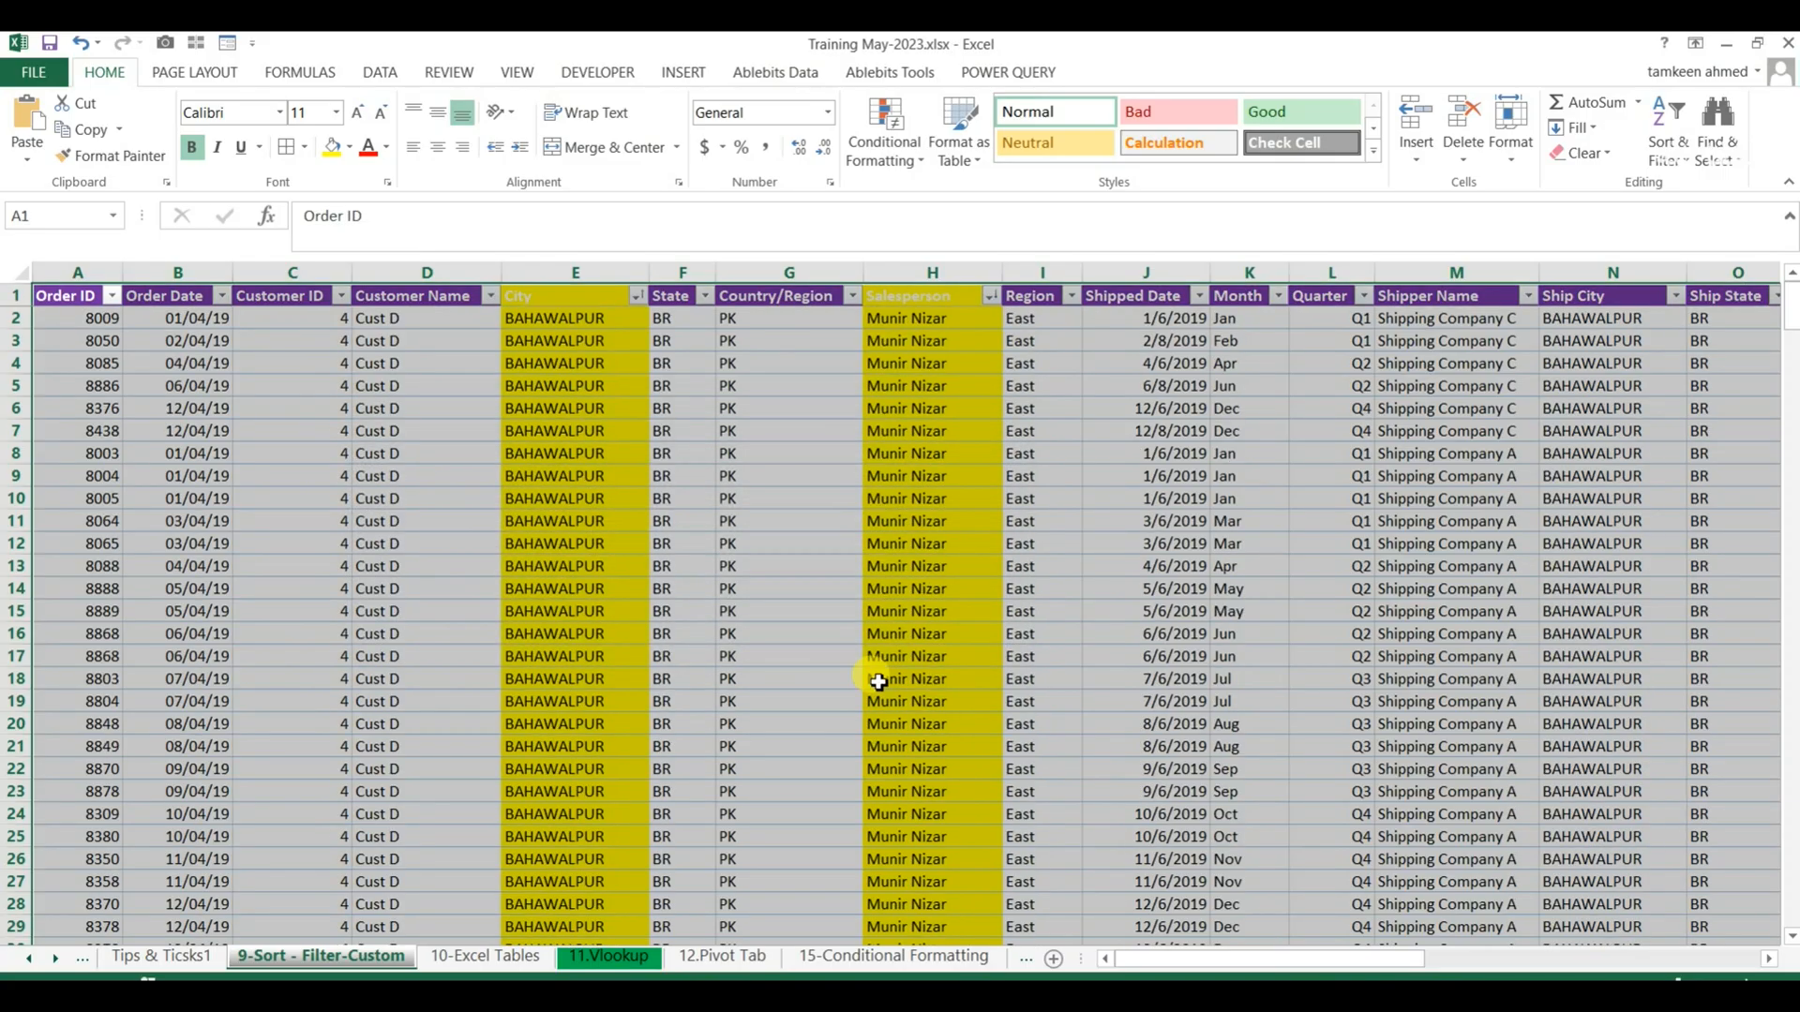
Review the City and Salesperson columns across the BAHAWALPUR and following rows to check the sort order.
left_click_drag(543, 317, 534, 635)
scroll(534, 634, "up", 2)
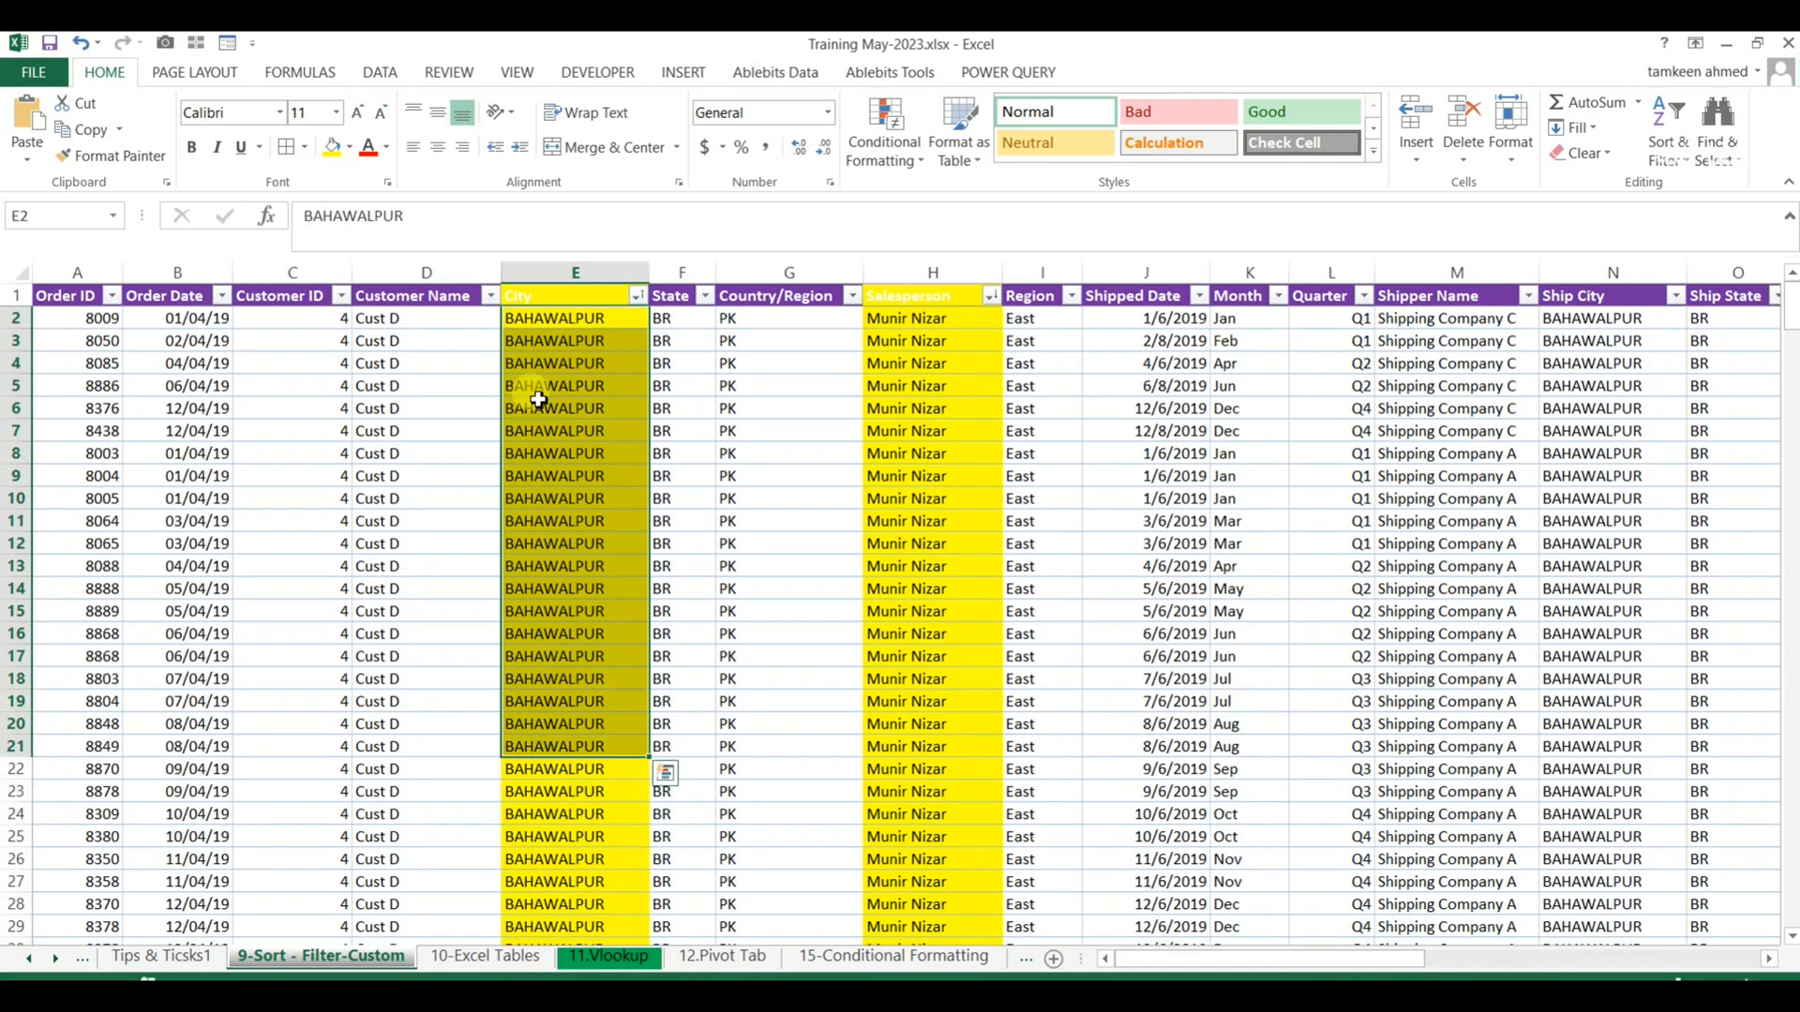
left_click_drag(564, 318, 972, 718)
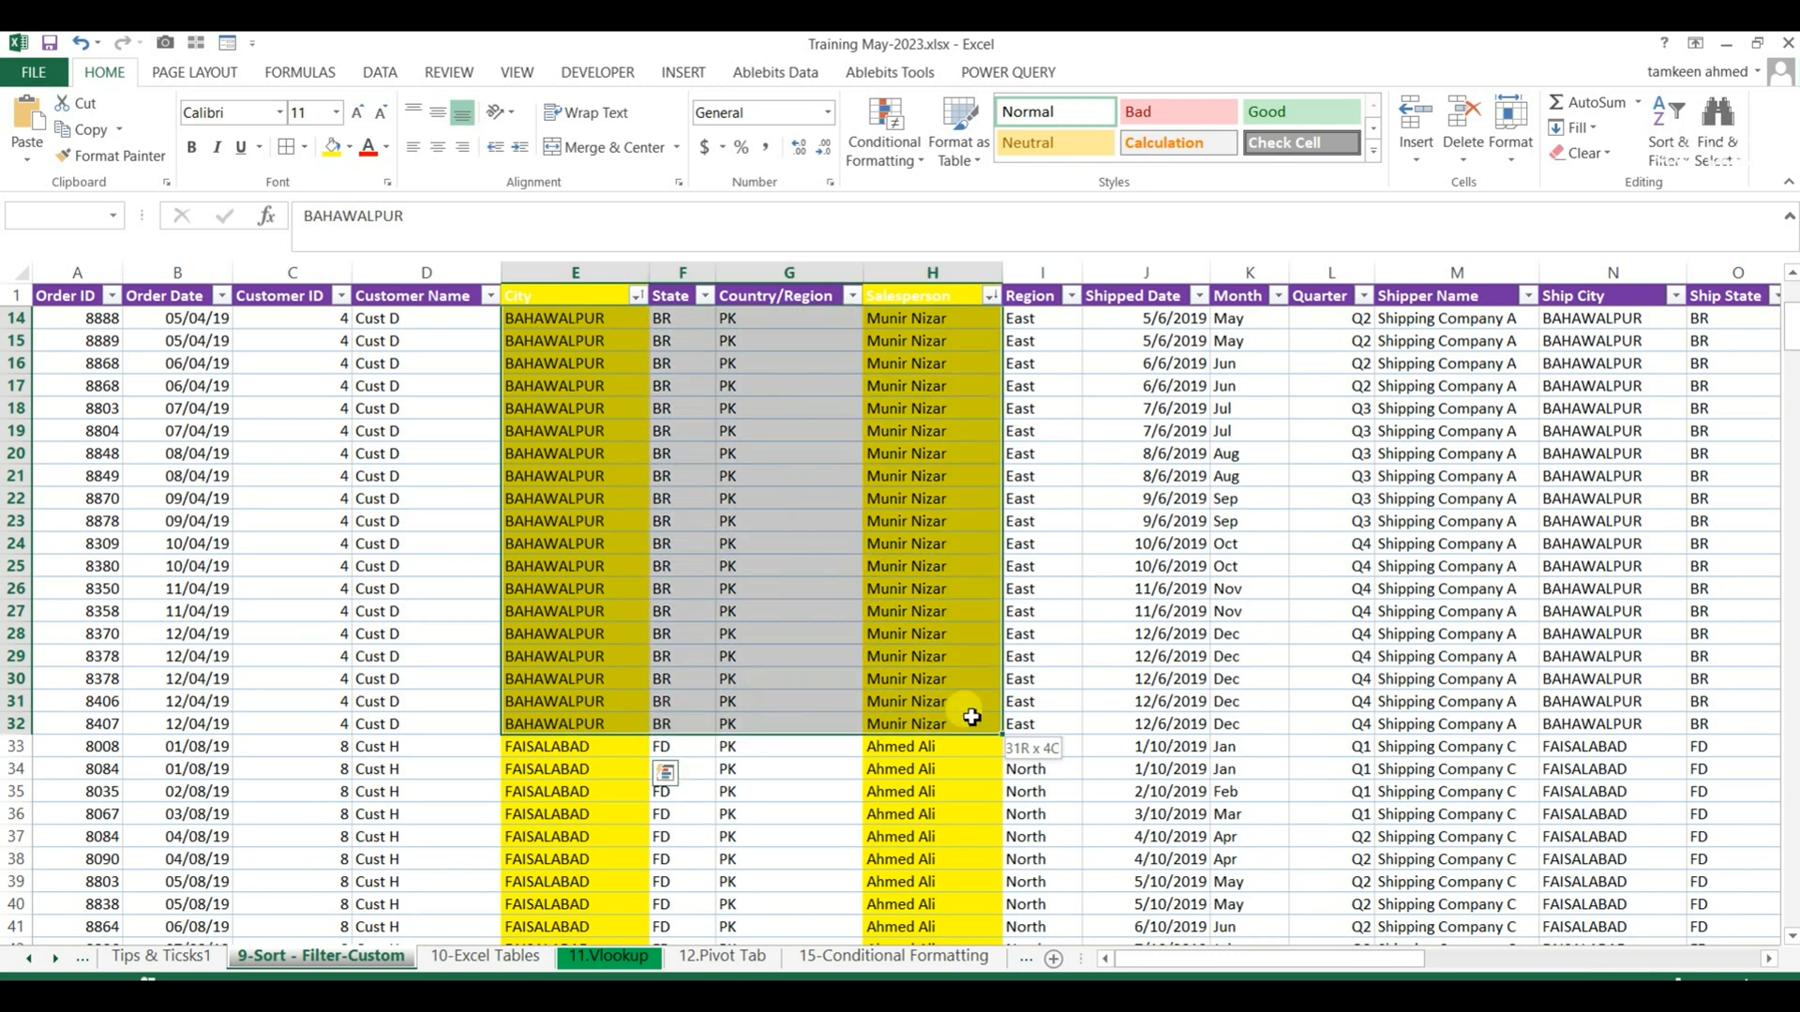
scroll(747, 854, "up", 4)
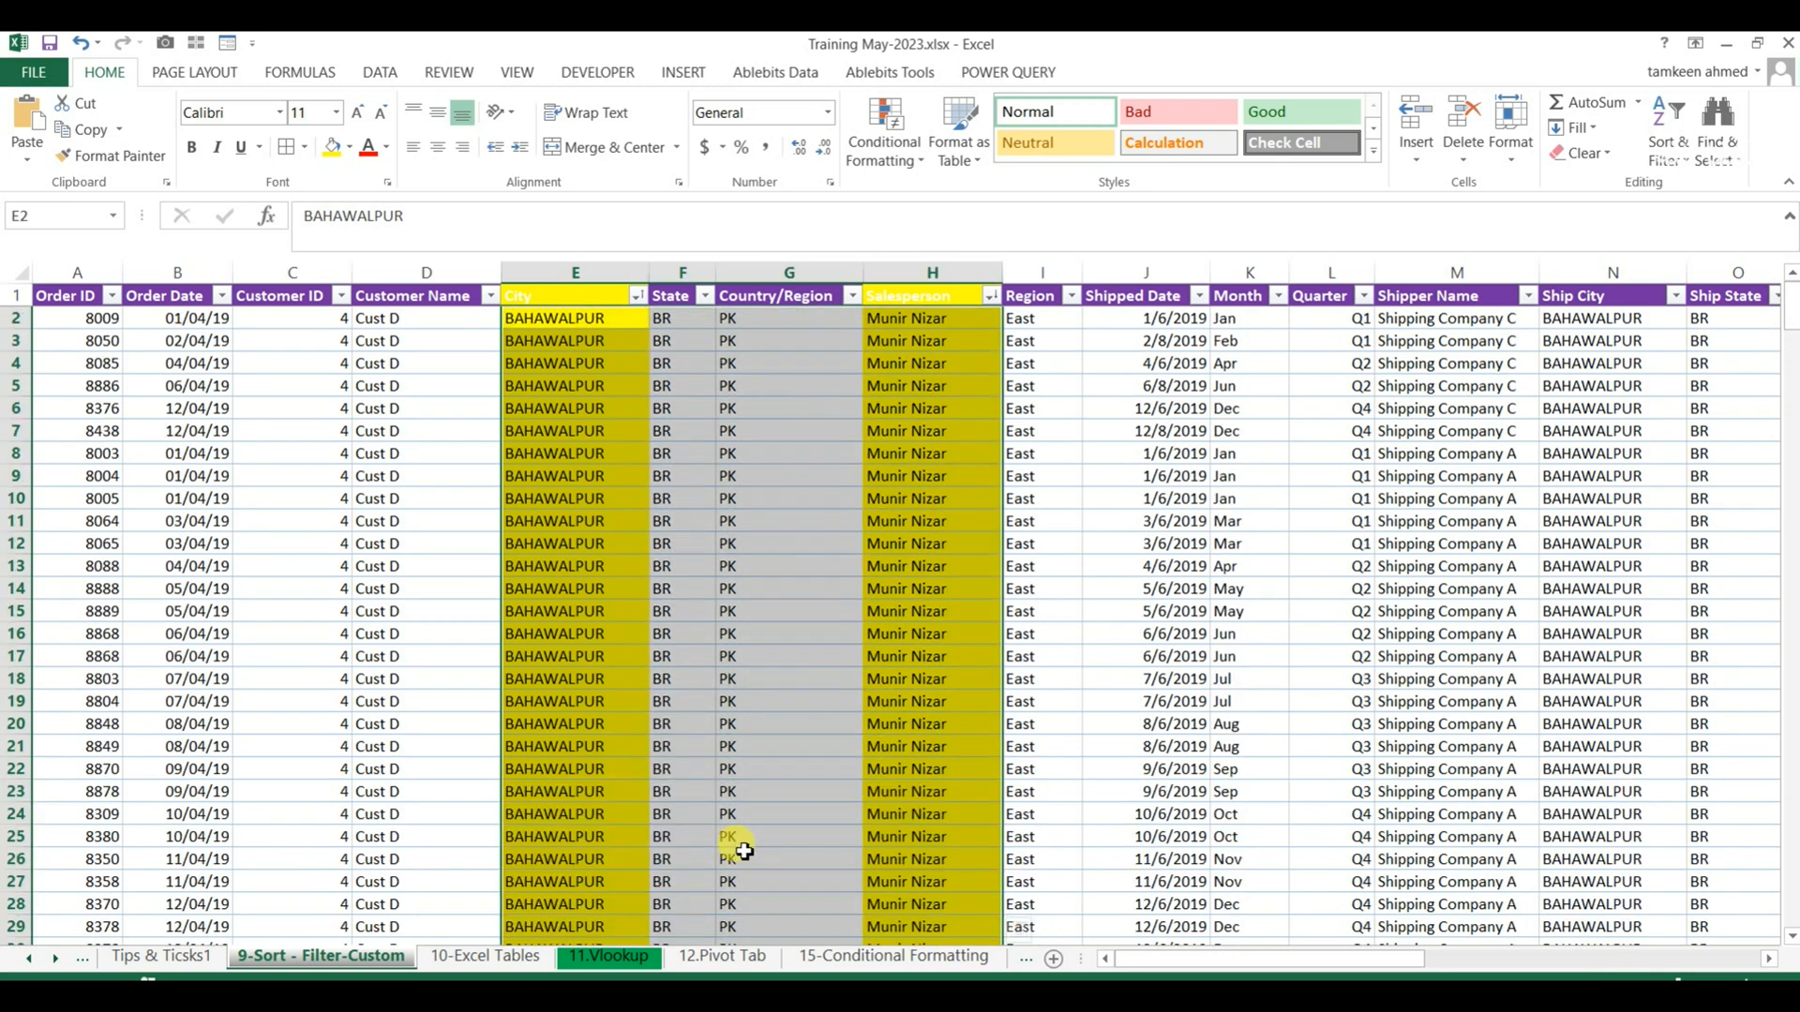
scroll(699, 834, "down", 17)
scroll(699, 834, "down", 14)
scroll(699, 834, "up", 9)
scroll(701, 833, "up", 20)
left_click(881, 746)
Narrow the Shipper Name column slightly and check the entries in the Ship City column.
left_click(1299, 478)
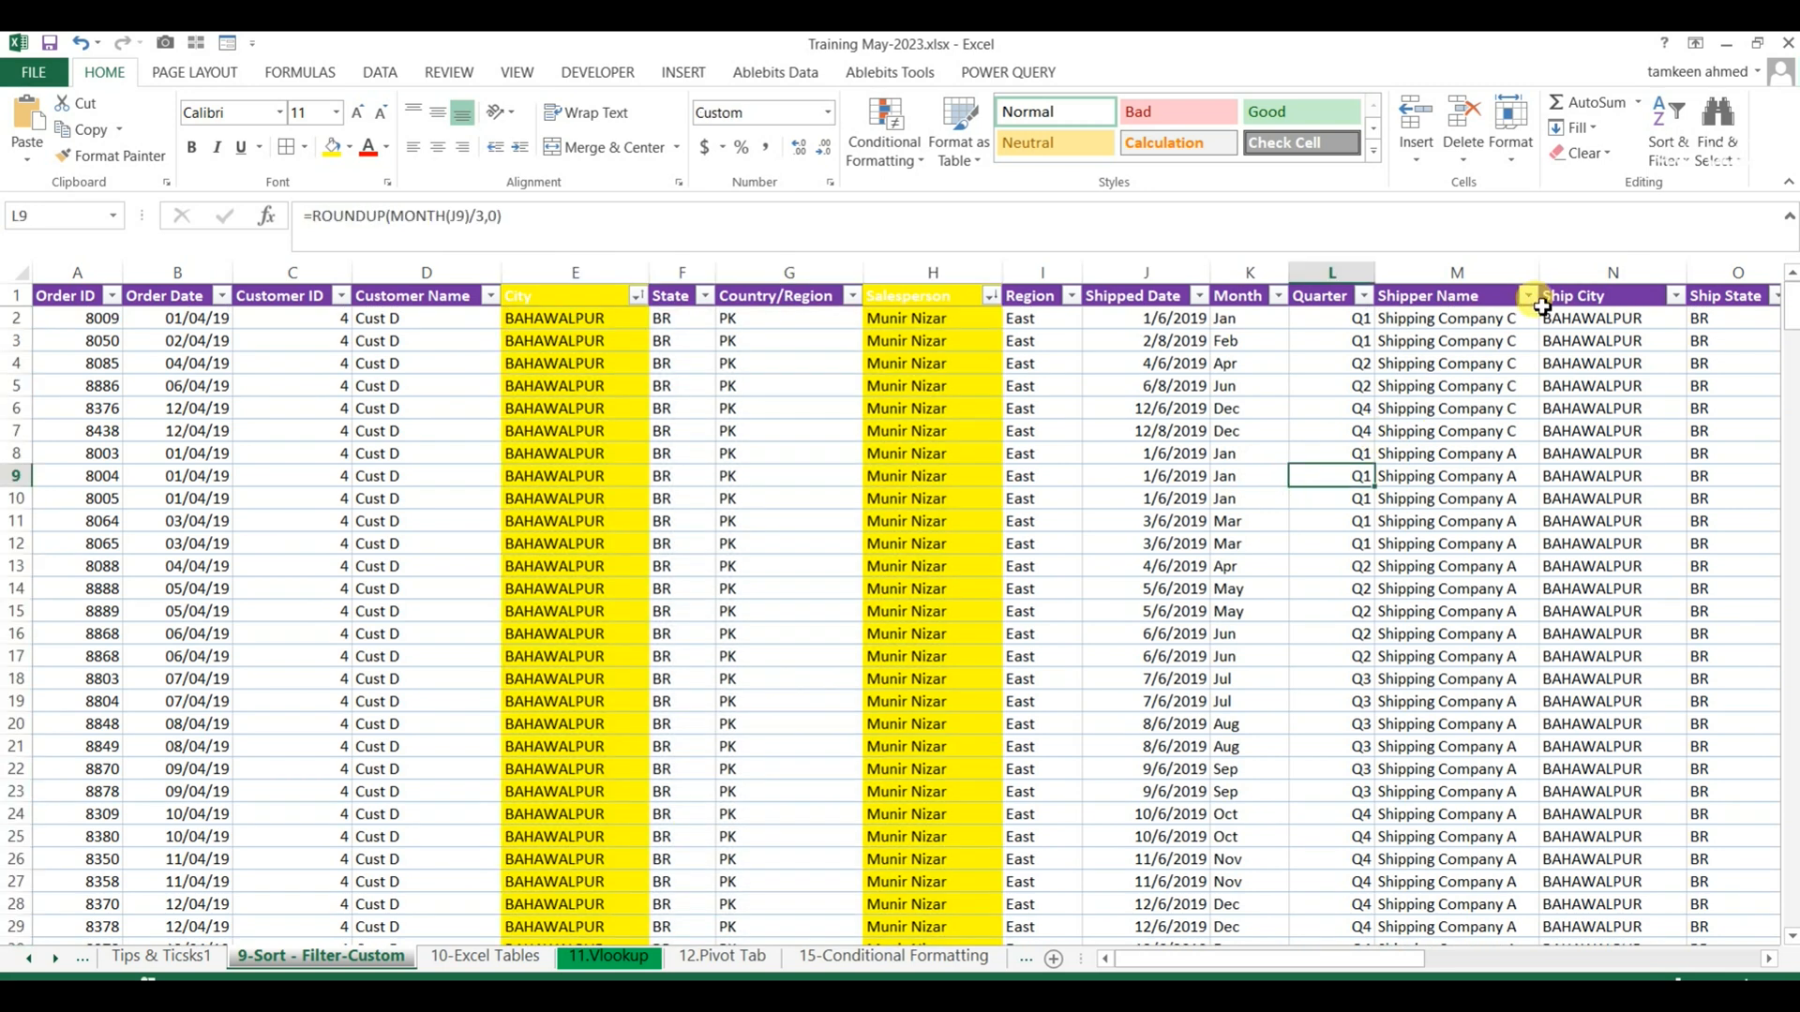
left_click_drag(1544, 265, 1583, 525)
left_click(1167, 427)
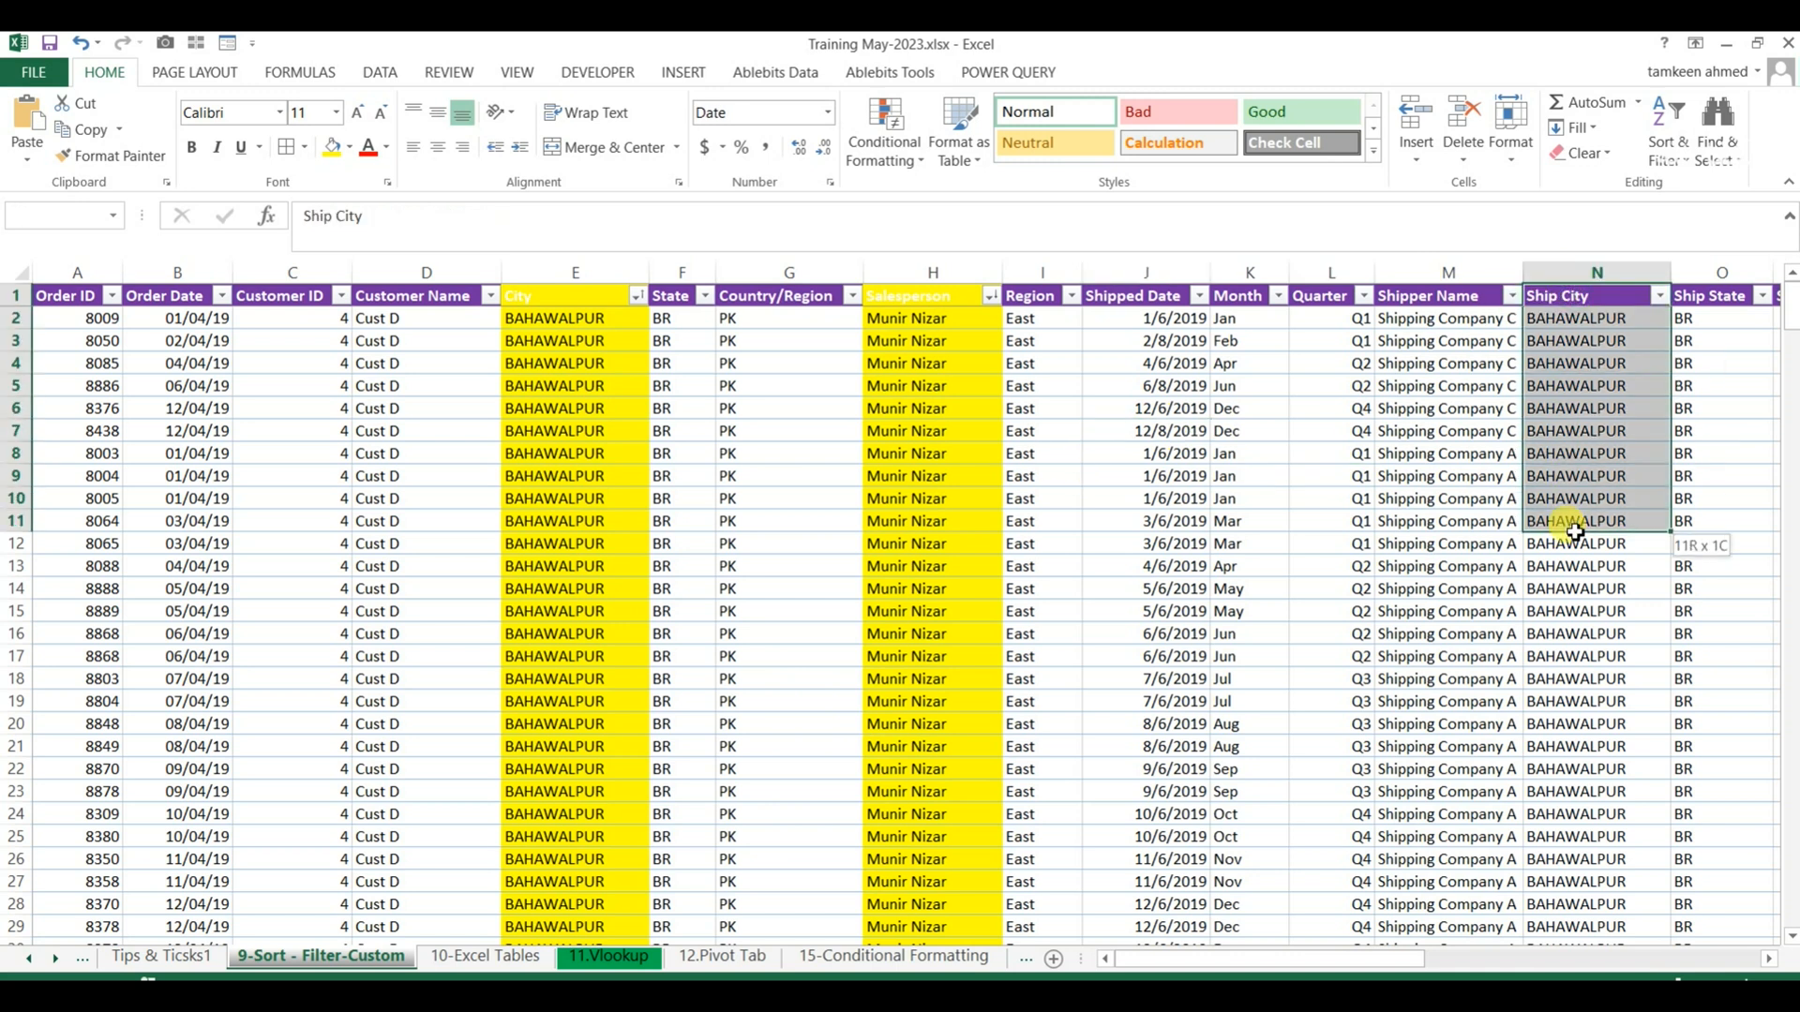
left_click(298, 673)
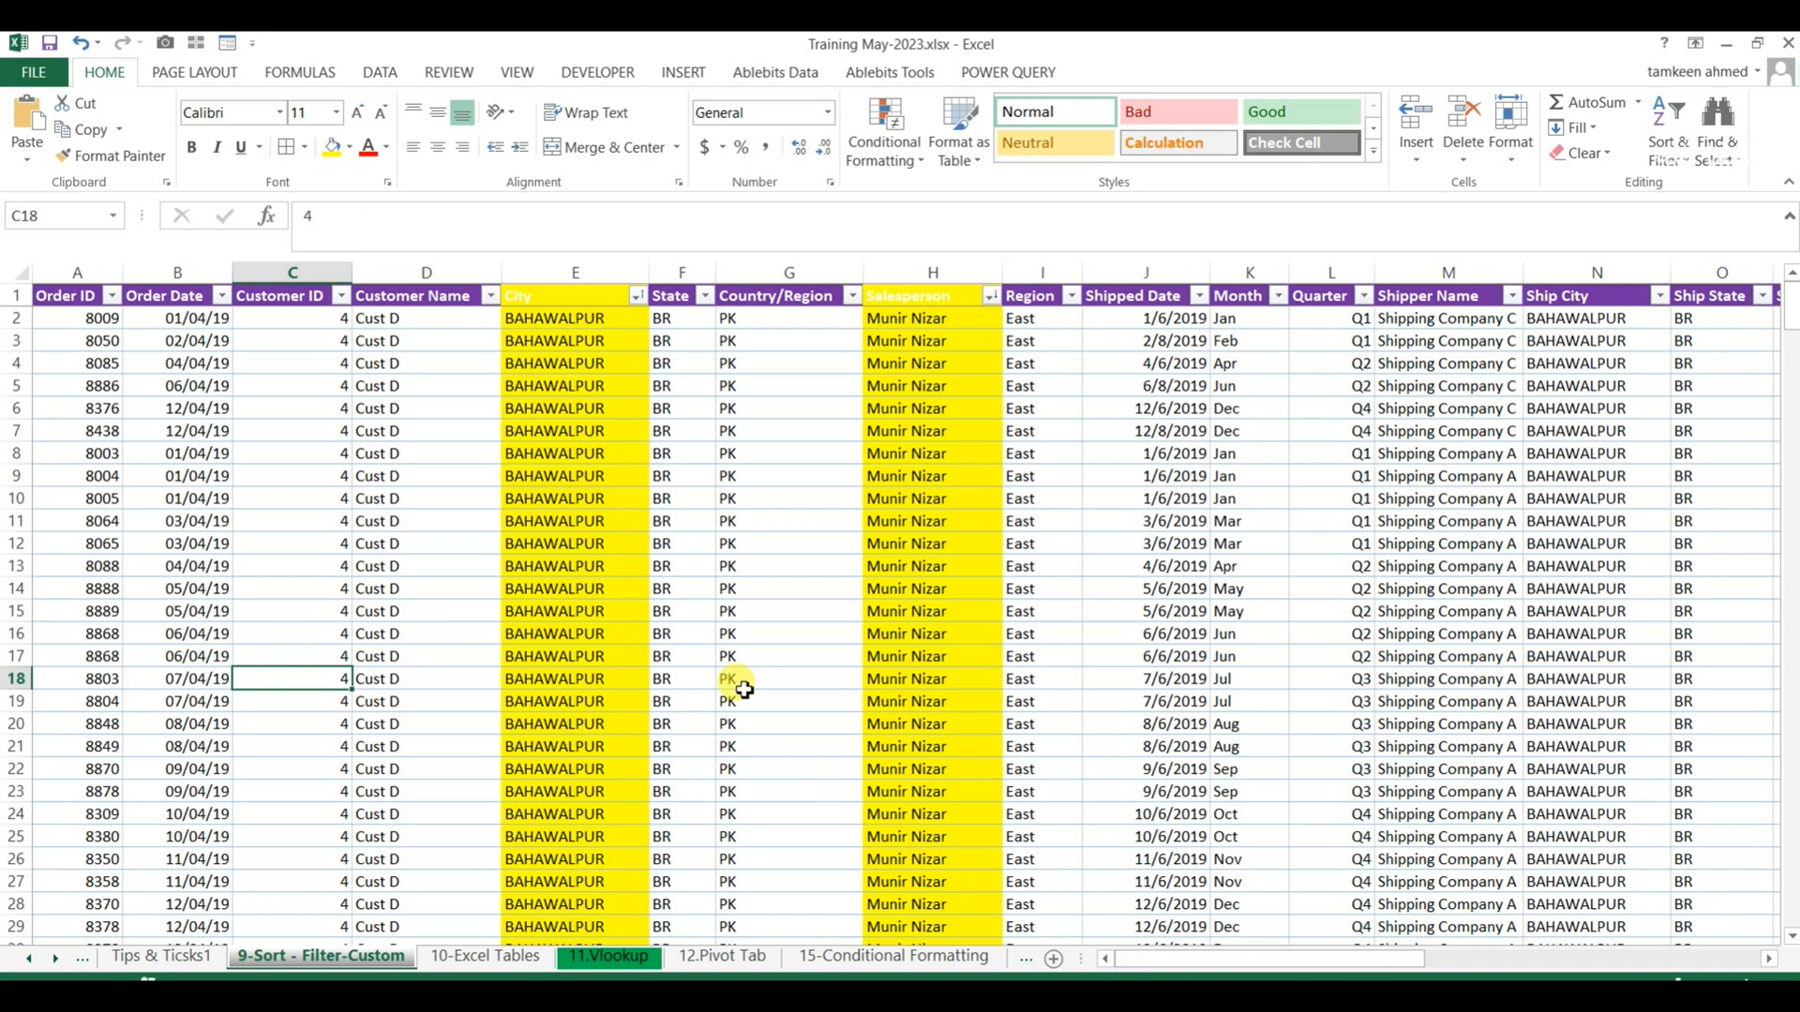
Look through the remaining table columns from Quarter to Shipping Fee, including Payment Type, Category, Unit Price and Revenue.
left_click(1319, 358)
left_click_drag(1338, 961, 1534, 960)
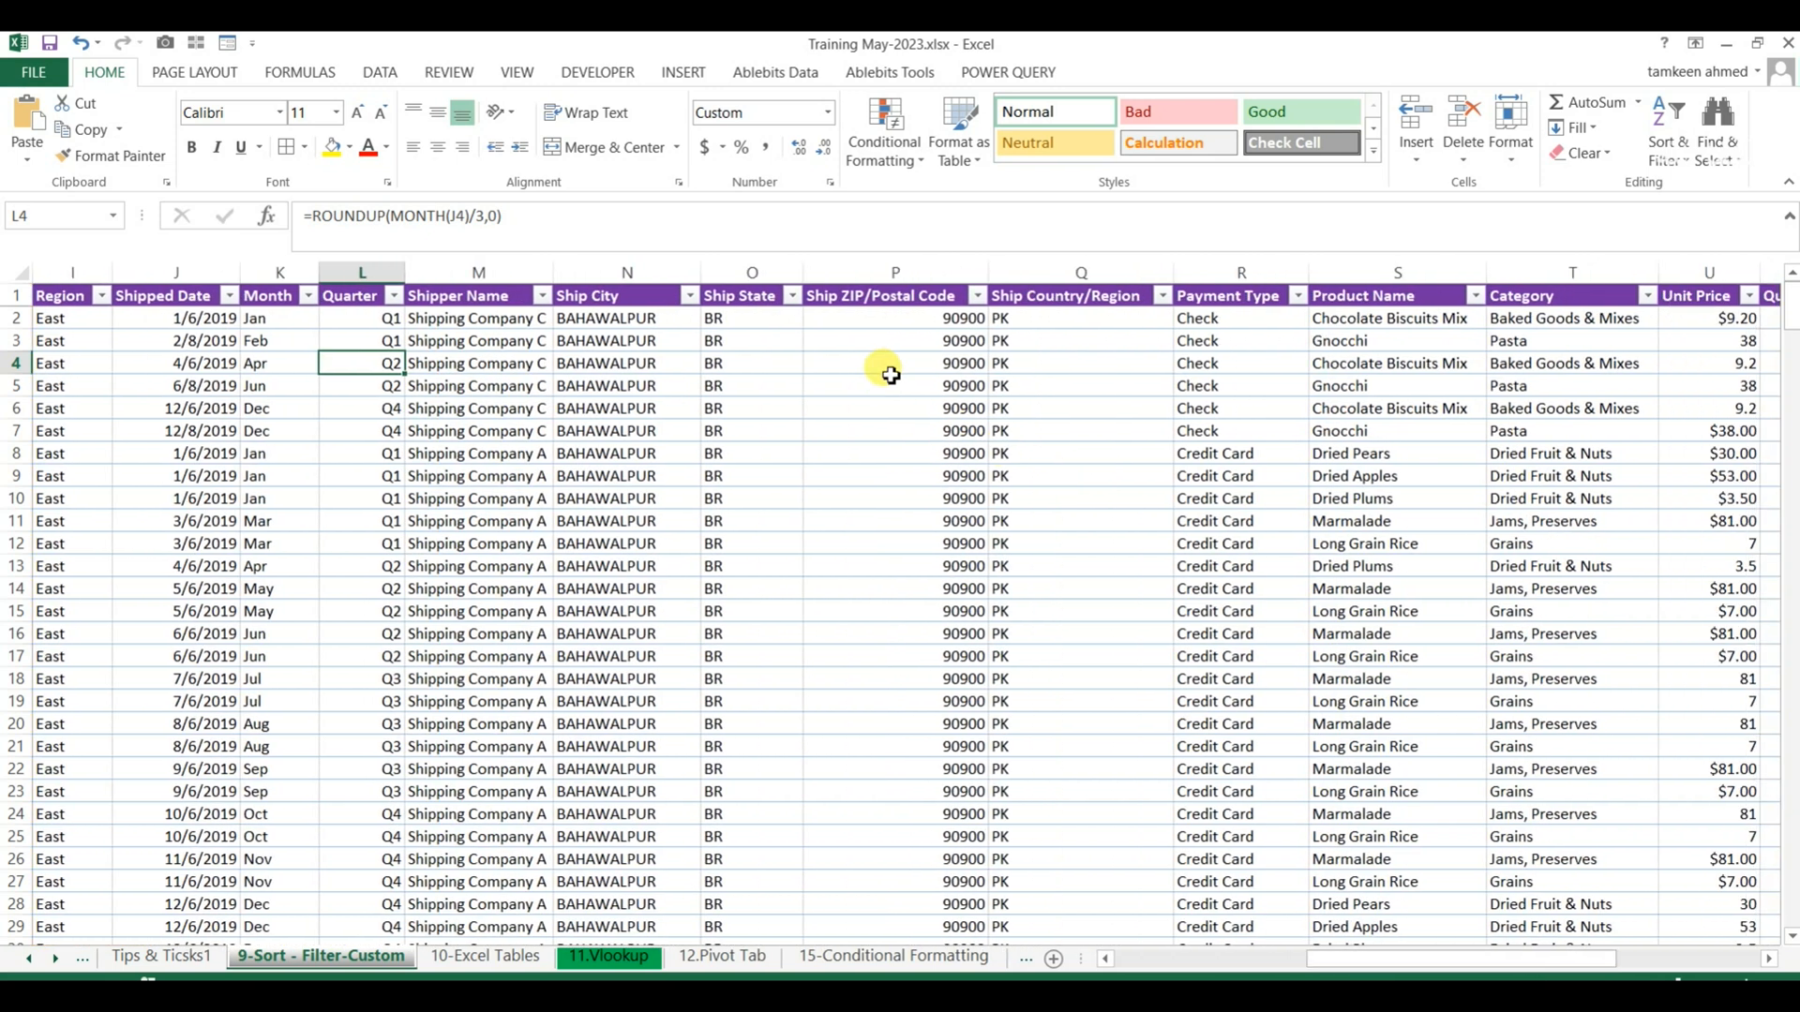
left_click(1144, 358)
left_click(1238, 363)
left_click(1554, 364)
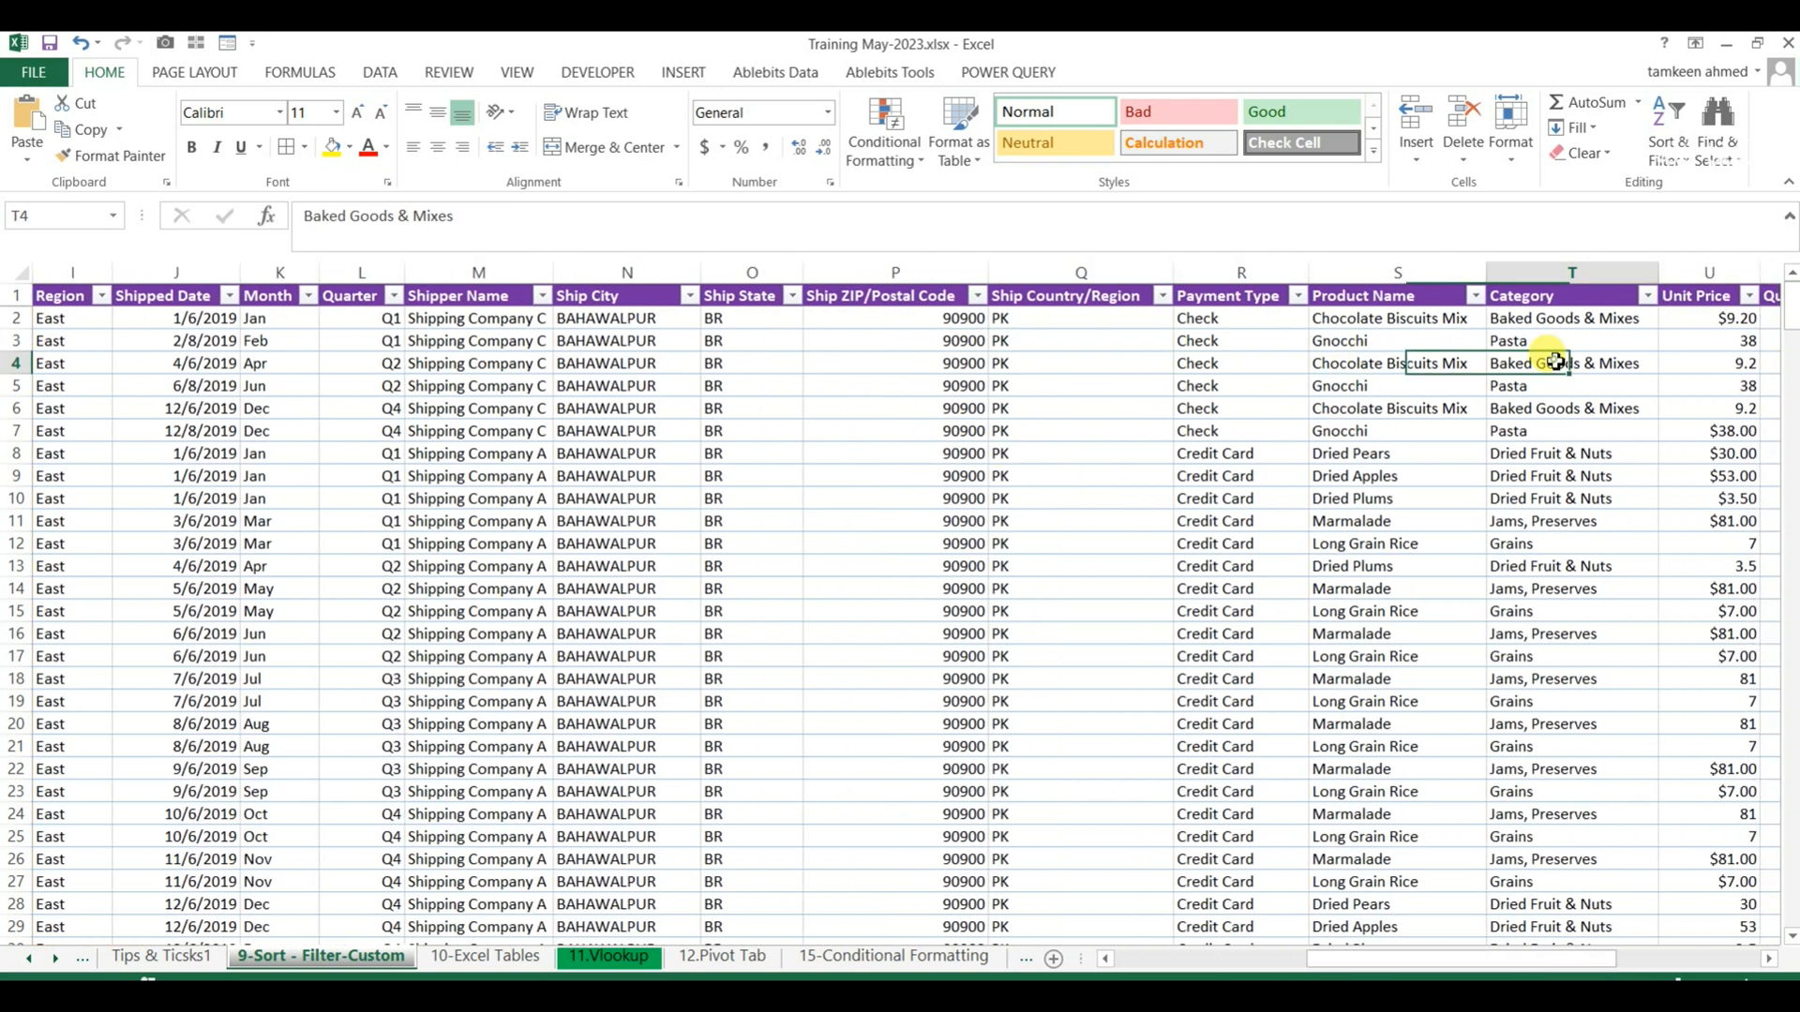
left_click(1711, 341)
left_click_drag(1468, 960, 1568, 961)
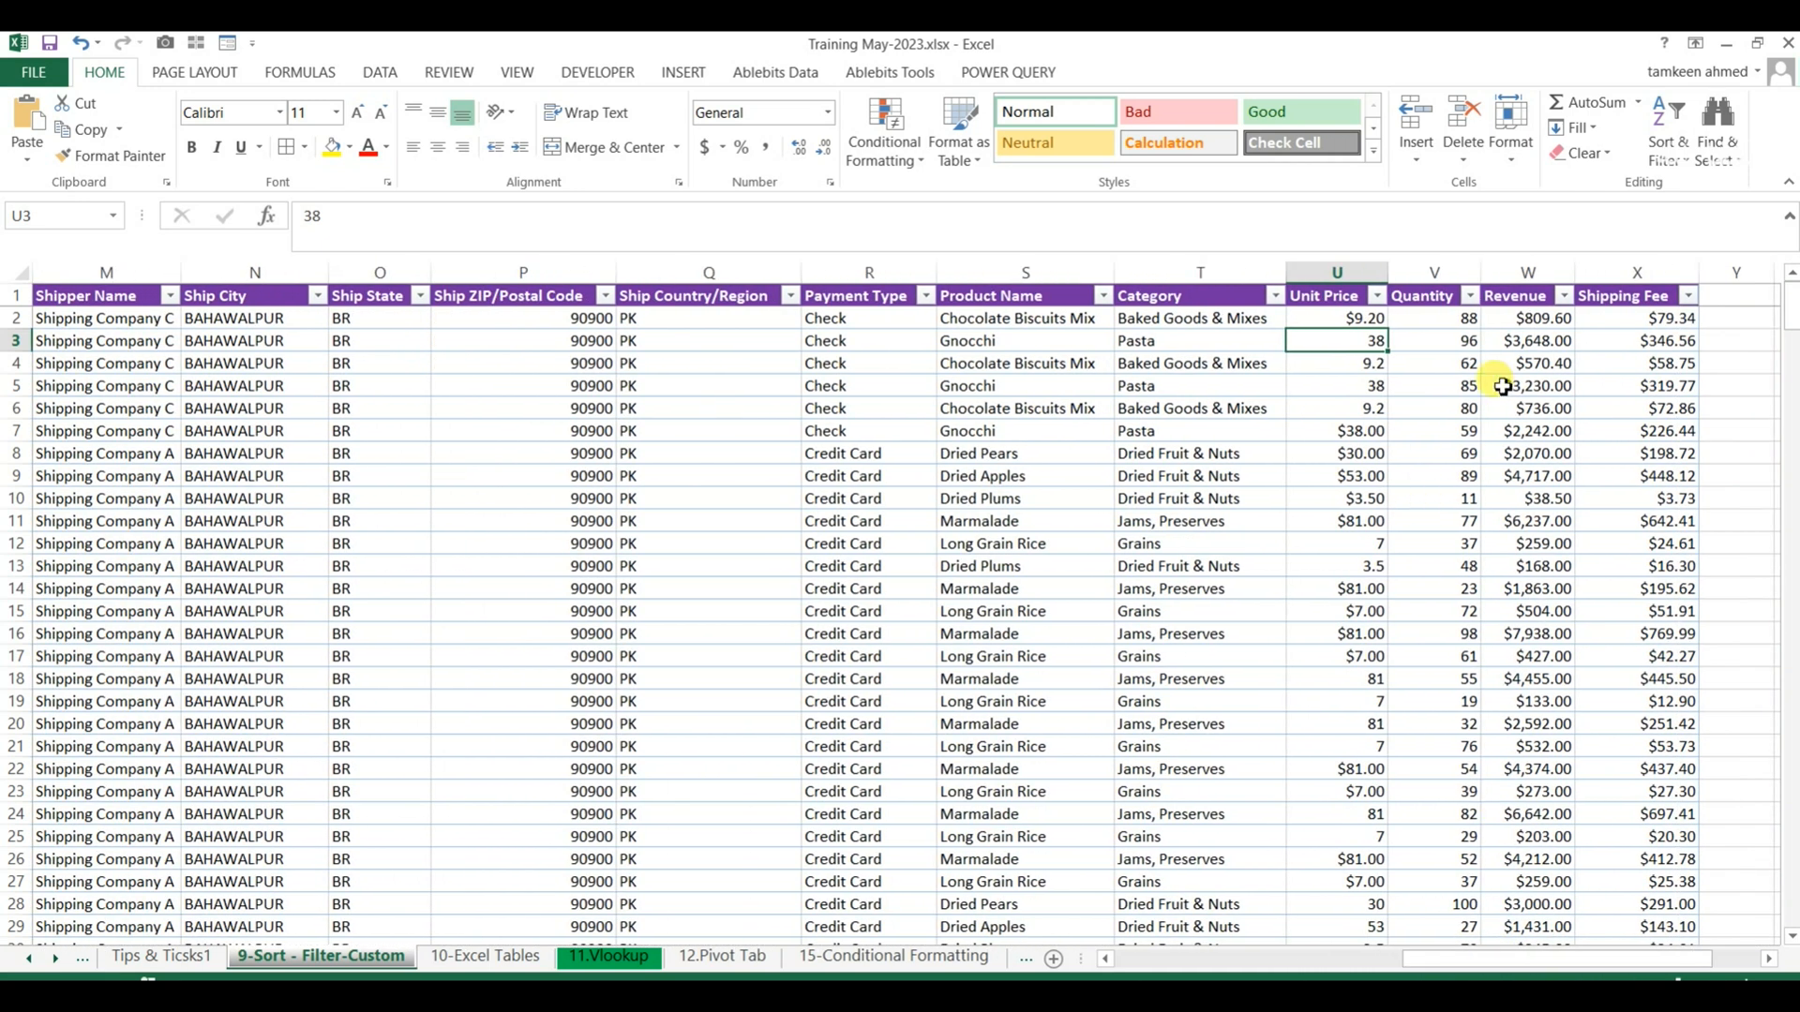
left_click_drag(1514, 319, 1526, 837)
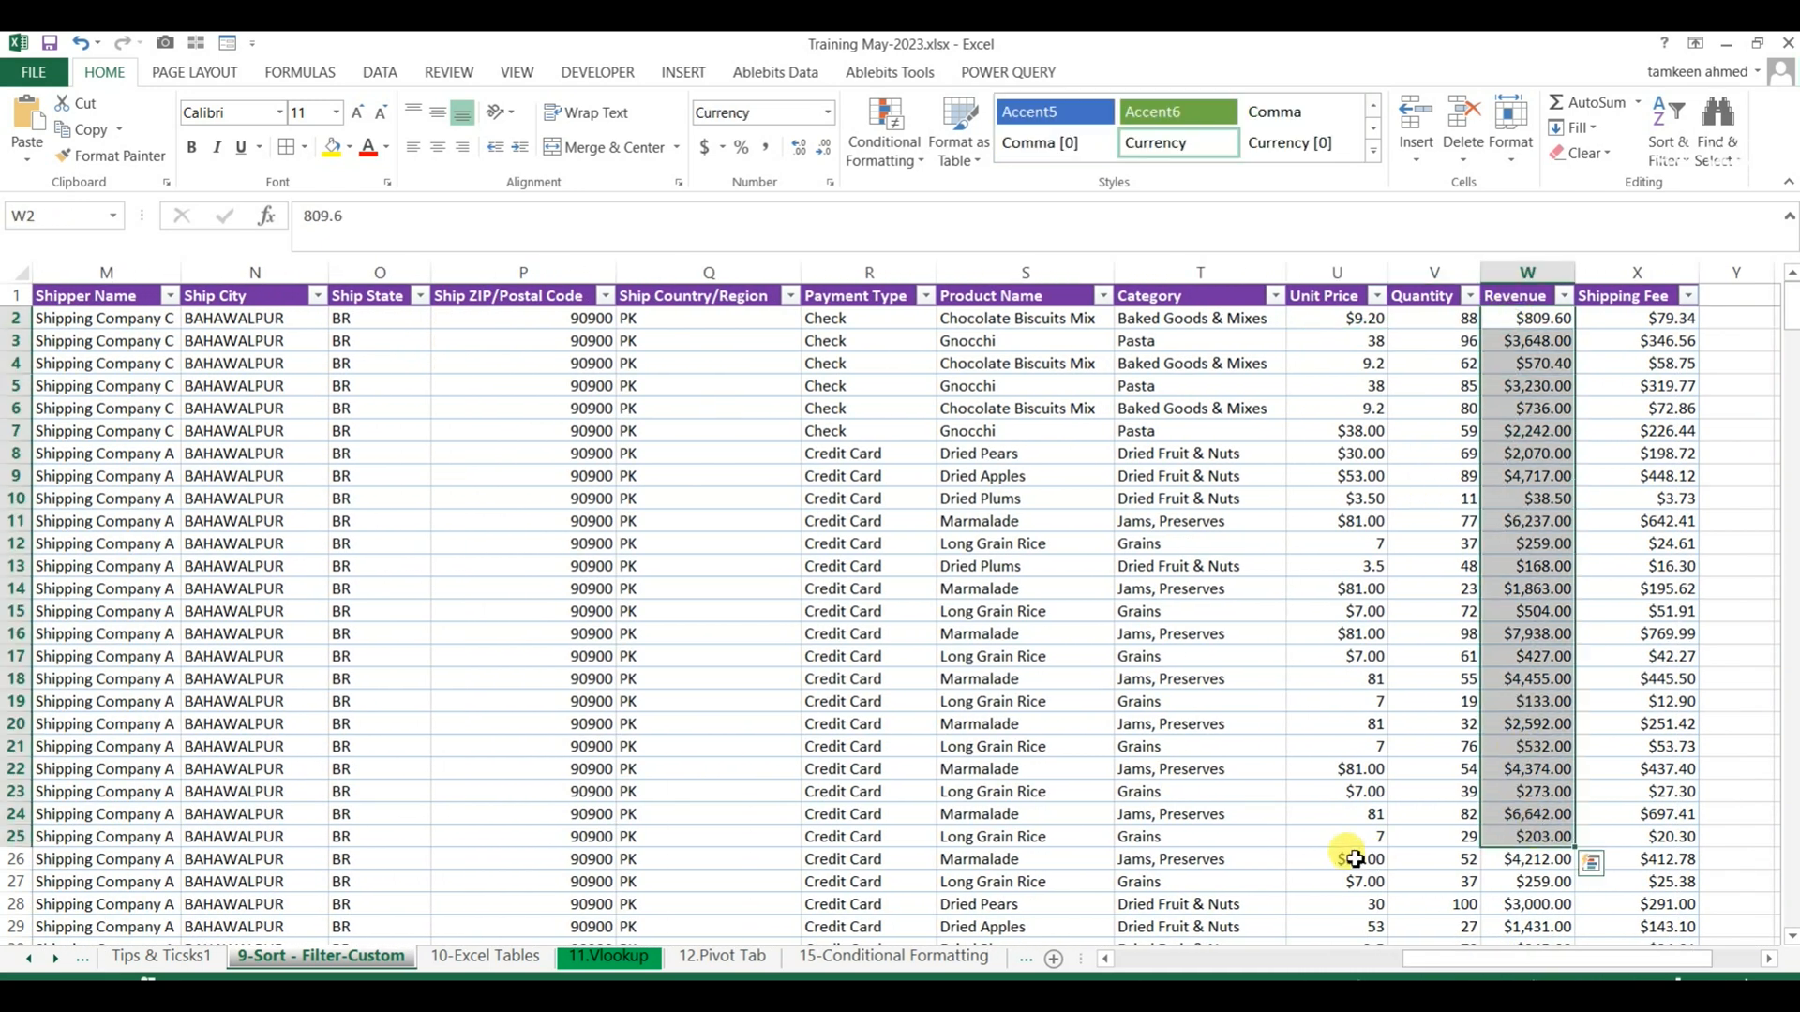
left_click_drag(1506, 960, 1092, 963)
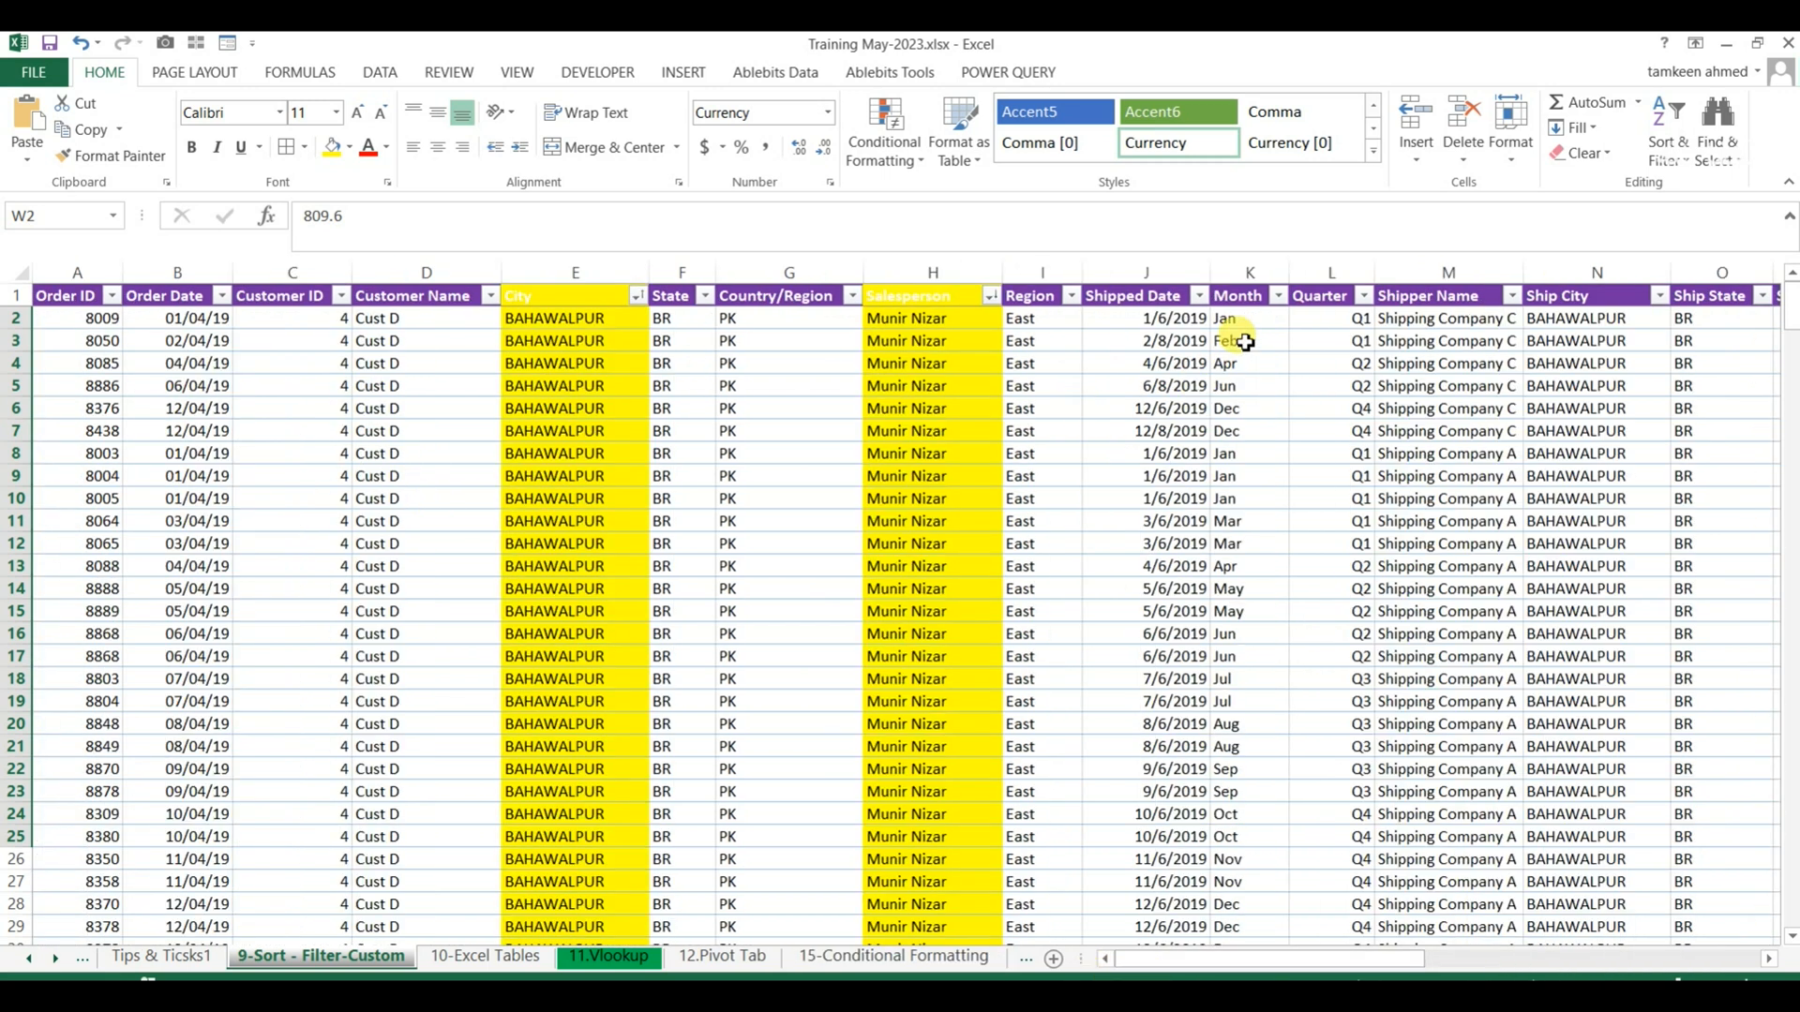
Select the whole order table and delete the City and Salesperson levels from its custom sort.
left_click(1243, 297)
left_click(54, 302)
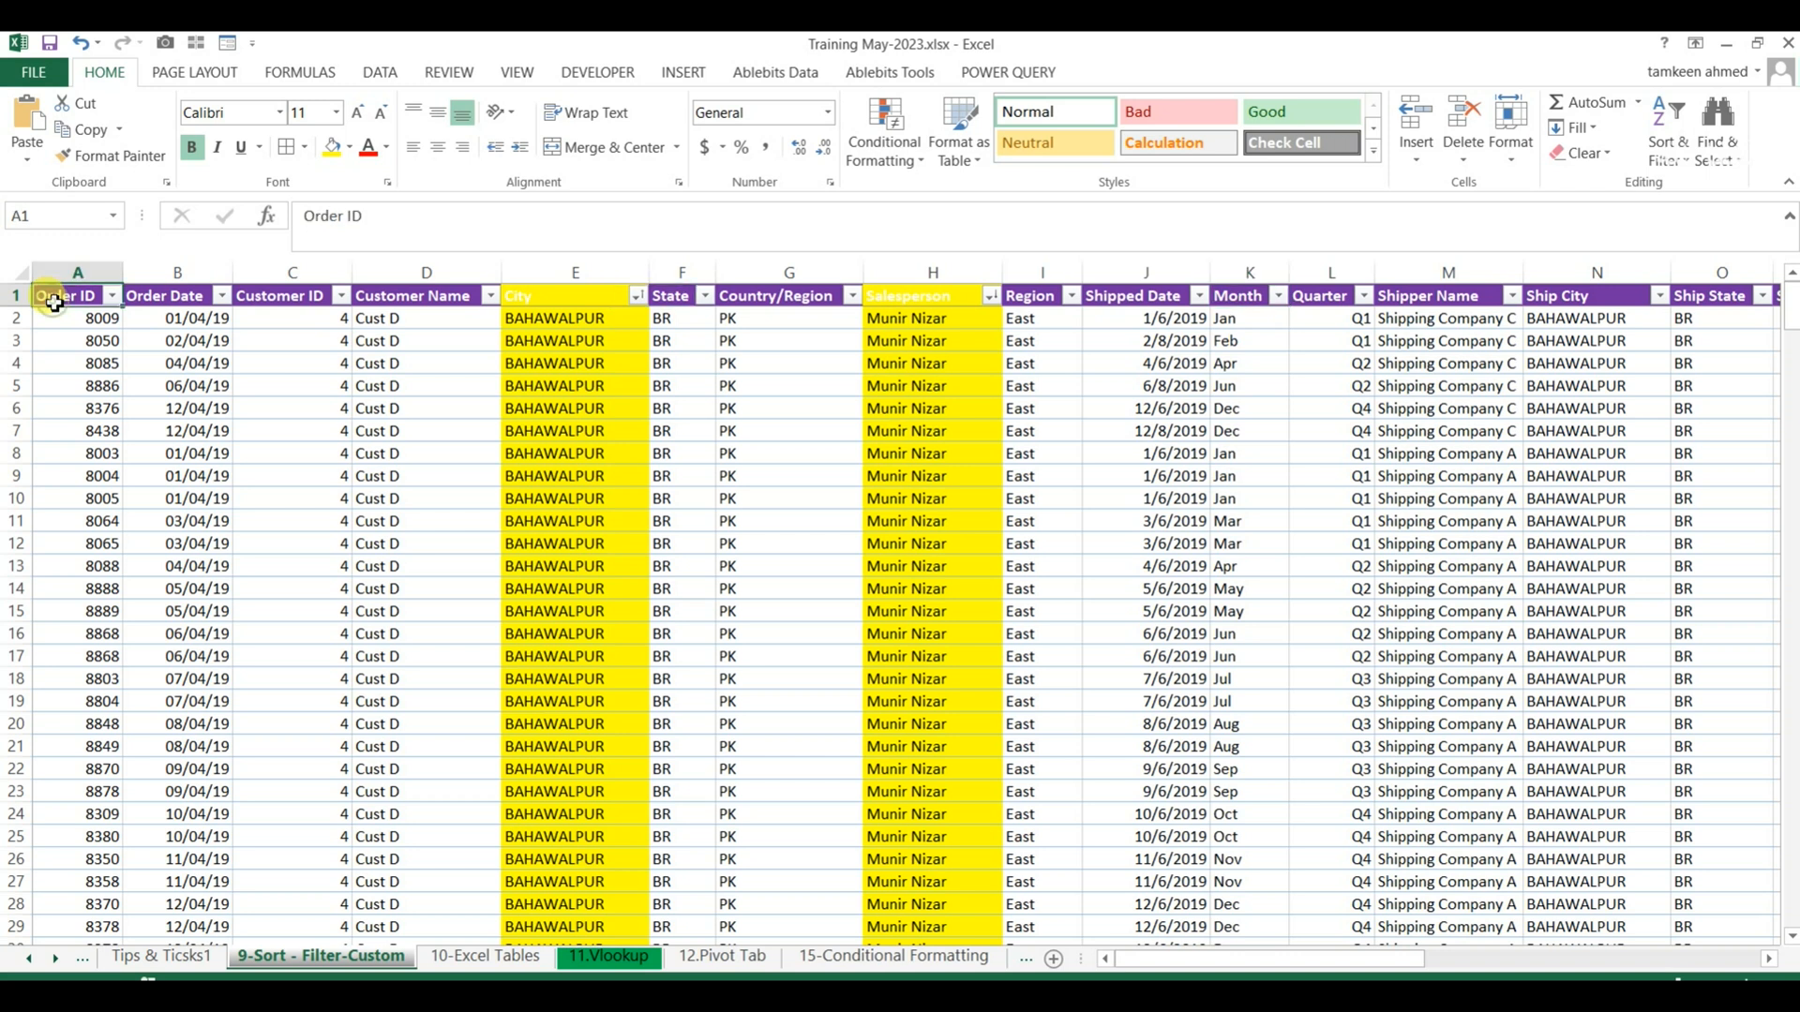
key("ctrl+shift+Down")
key("ctrl+shift+Right")
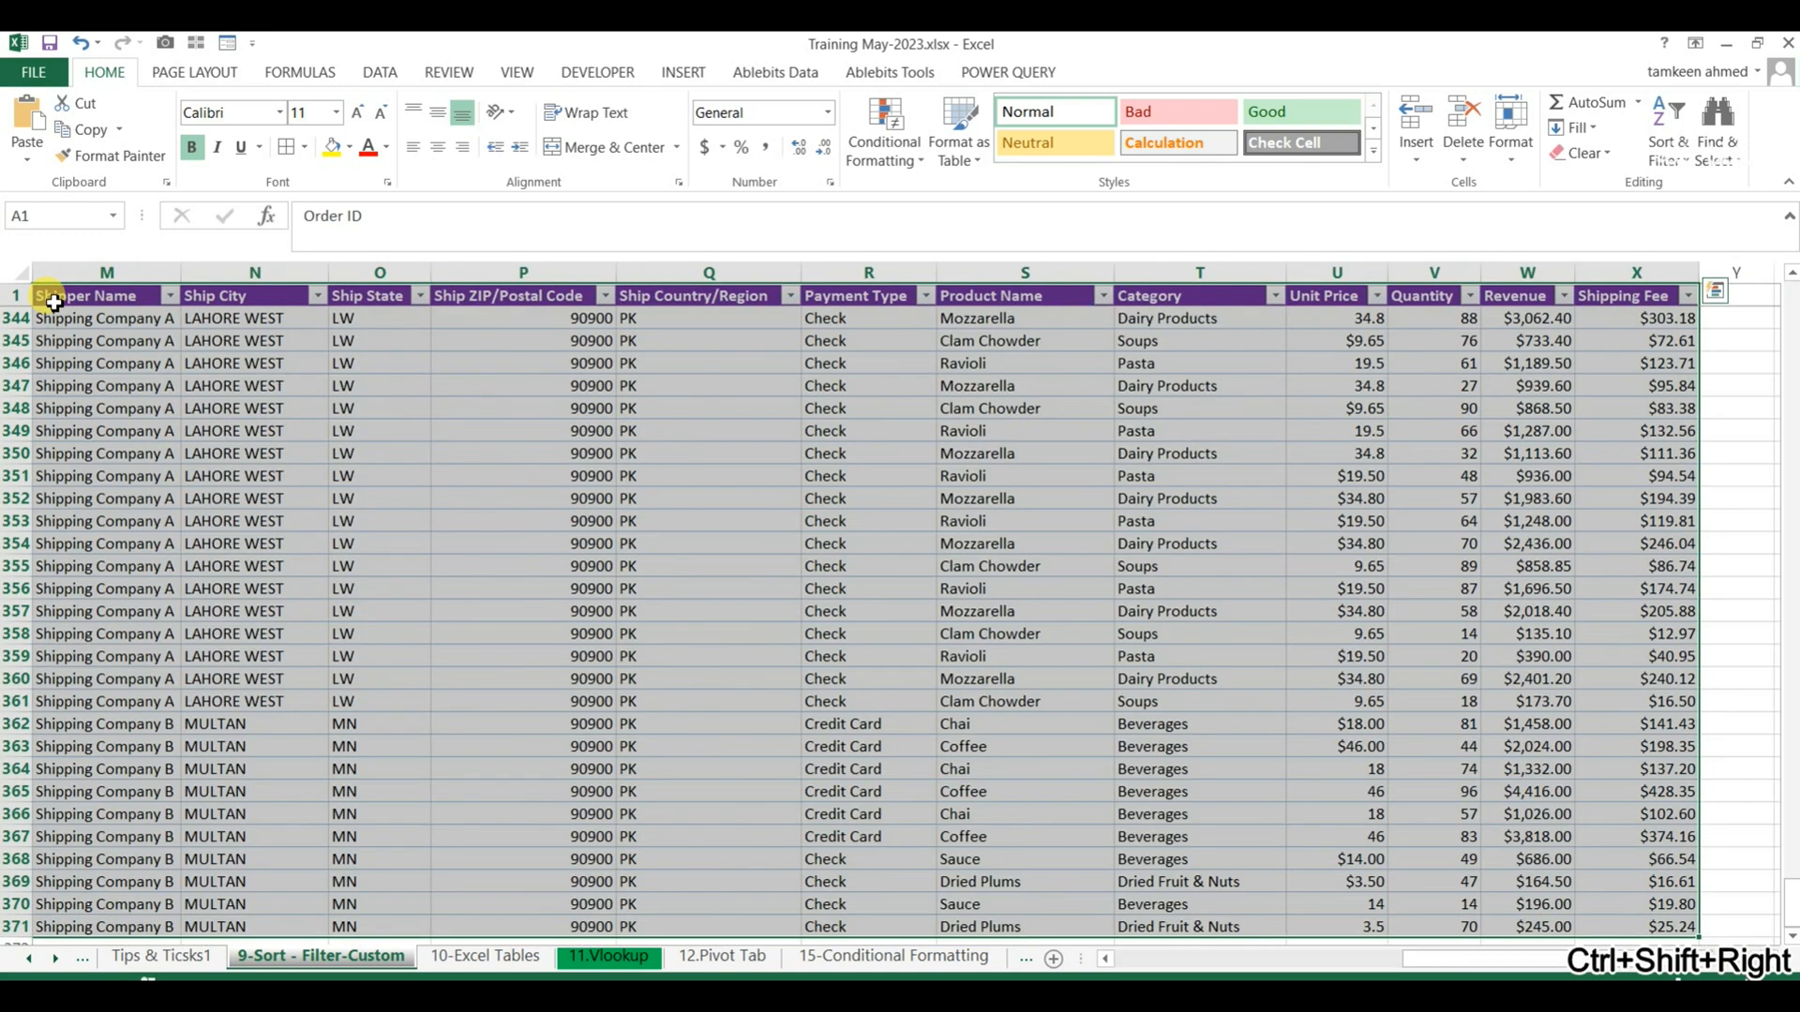
left_click(1664, 145)
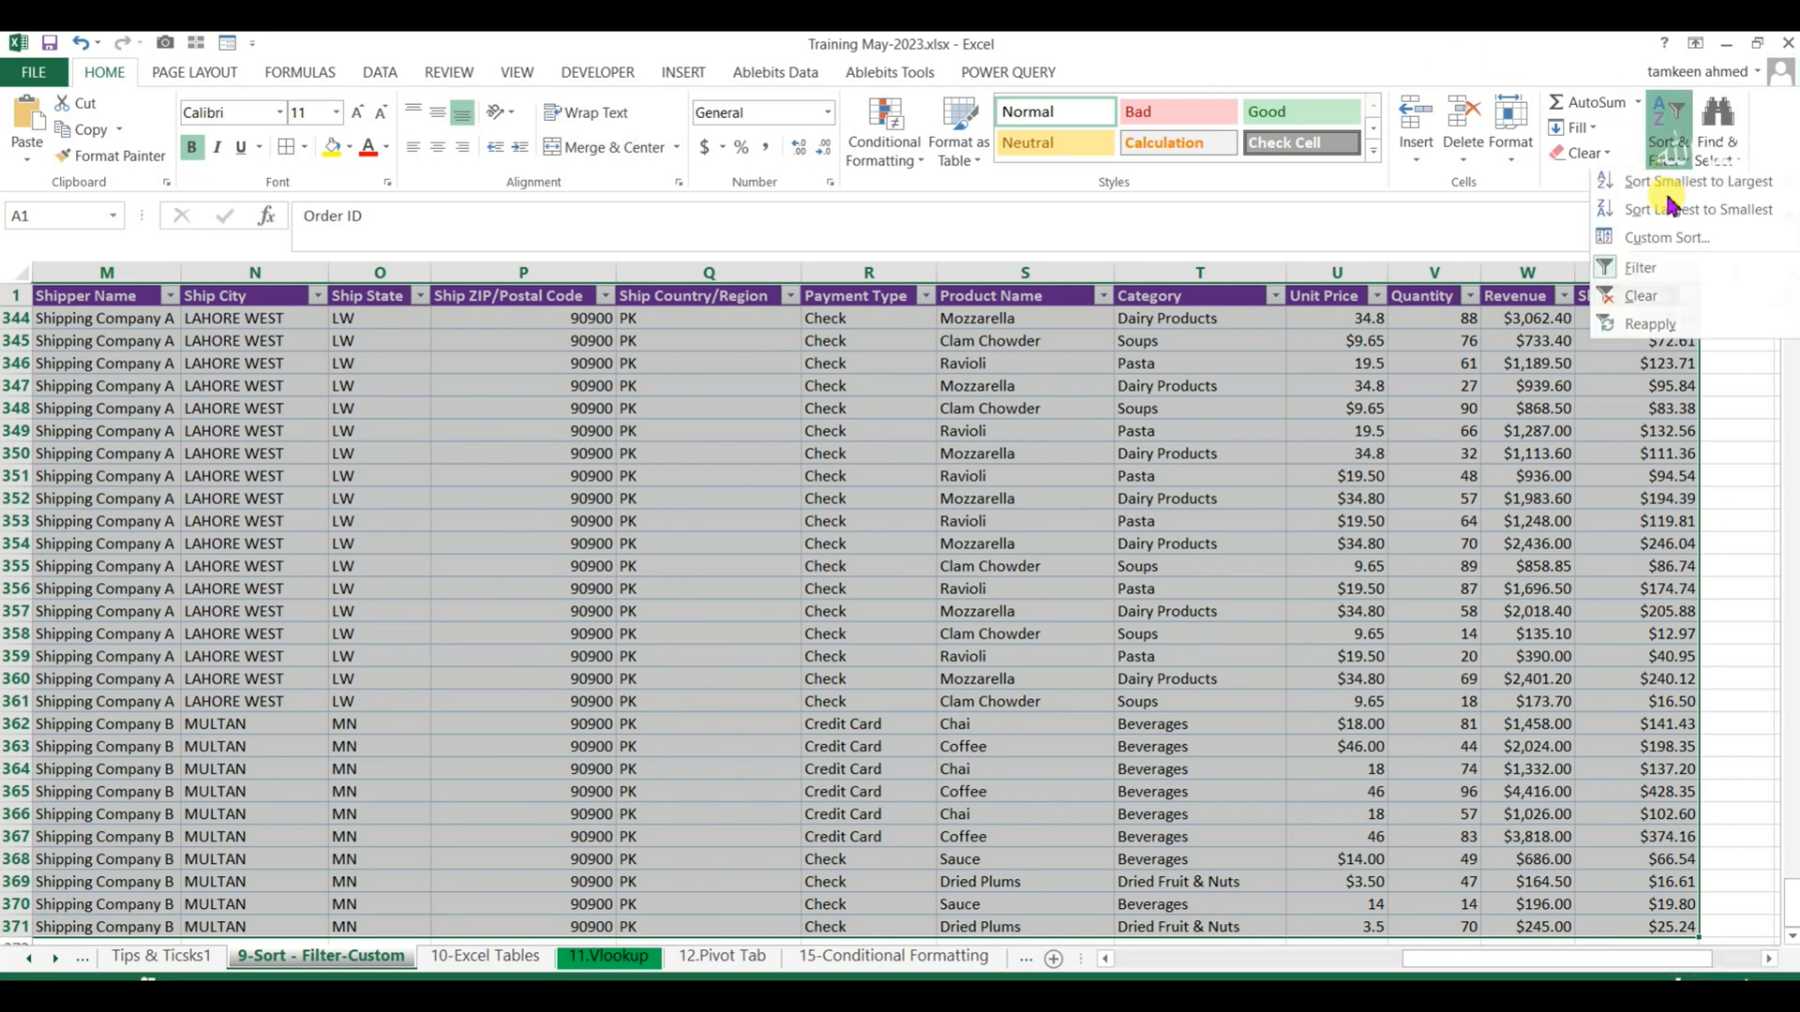
left_click(1666, 241)
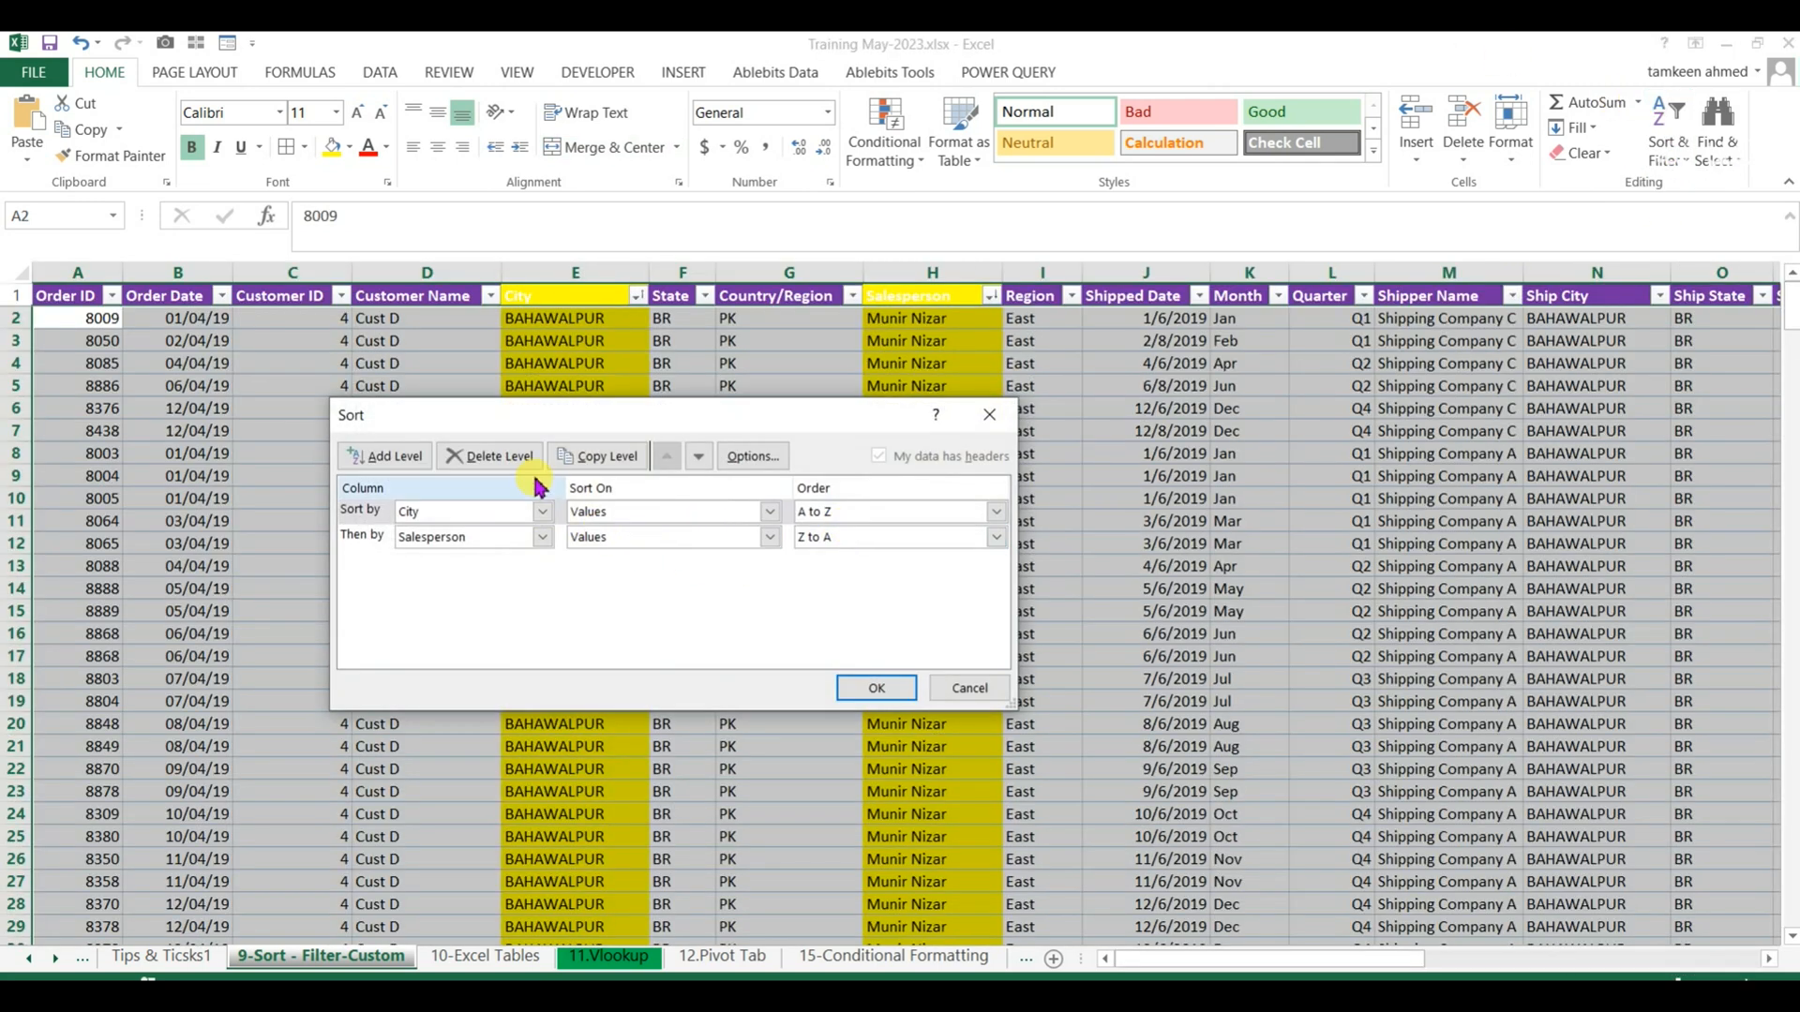
left_click(491, 454)
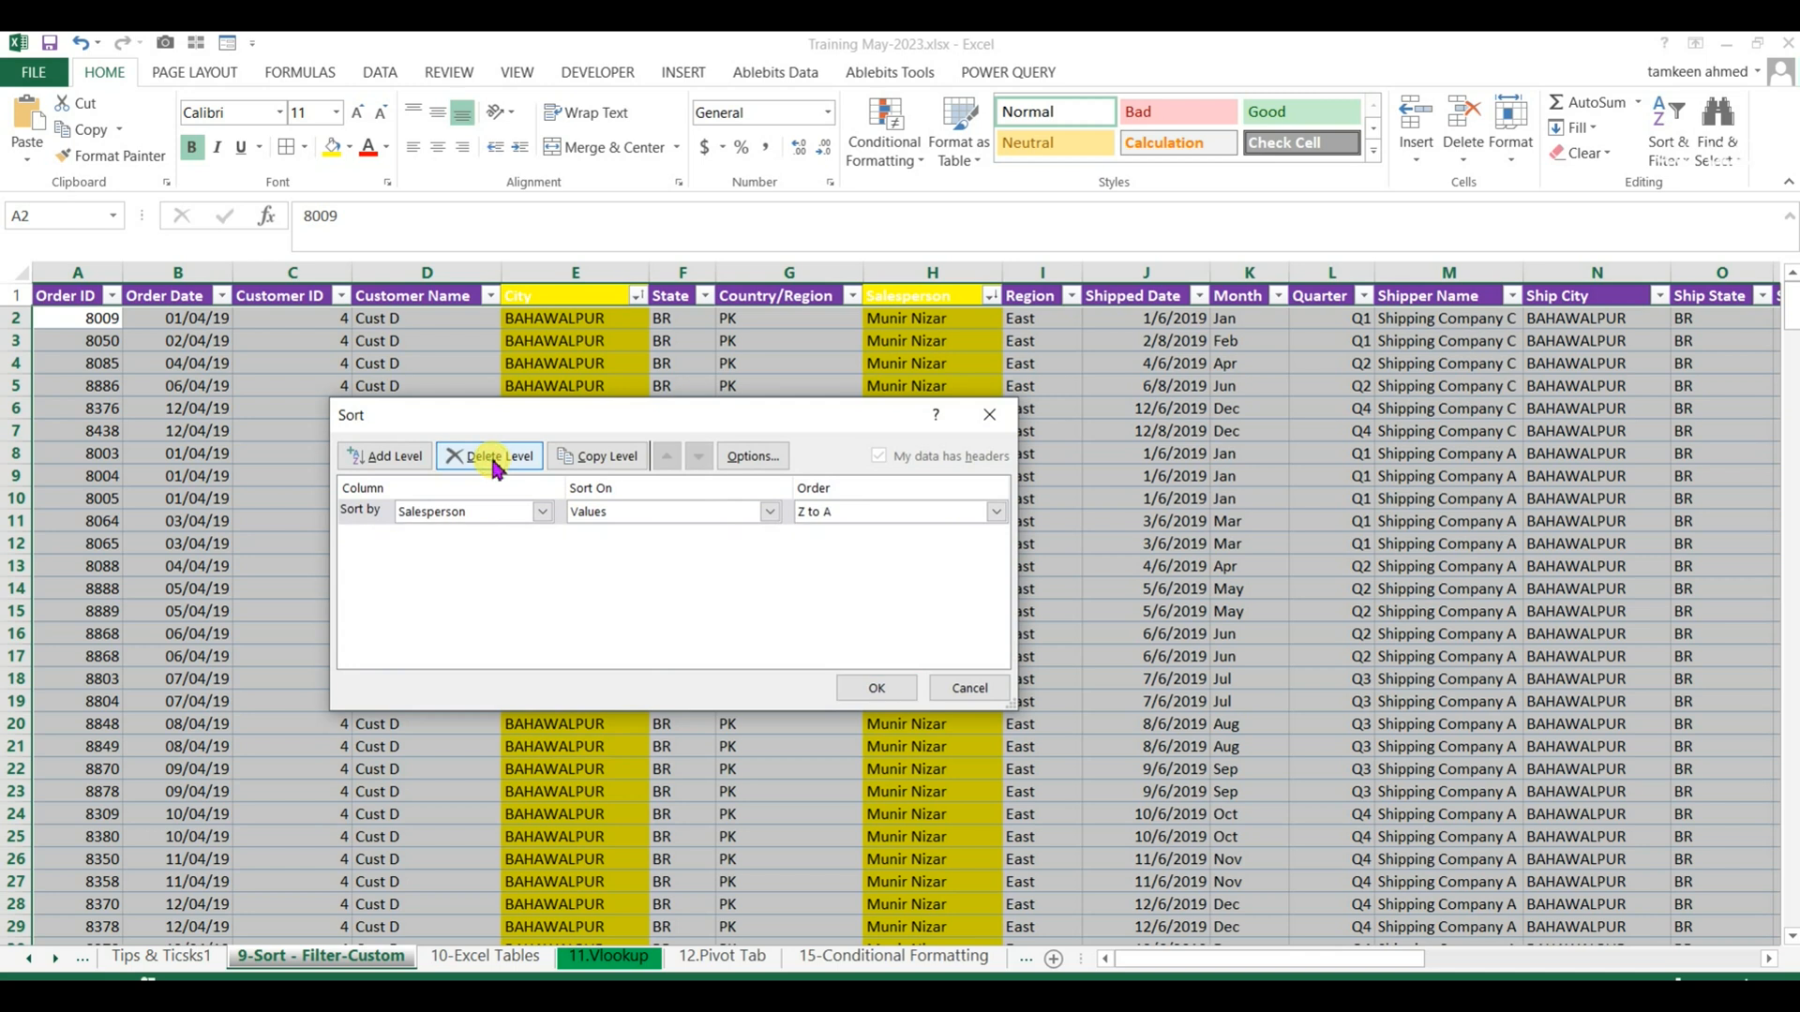
left_click(491, 453)
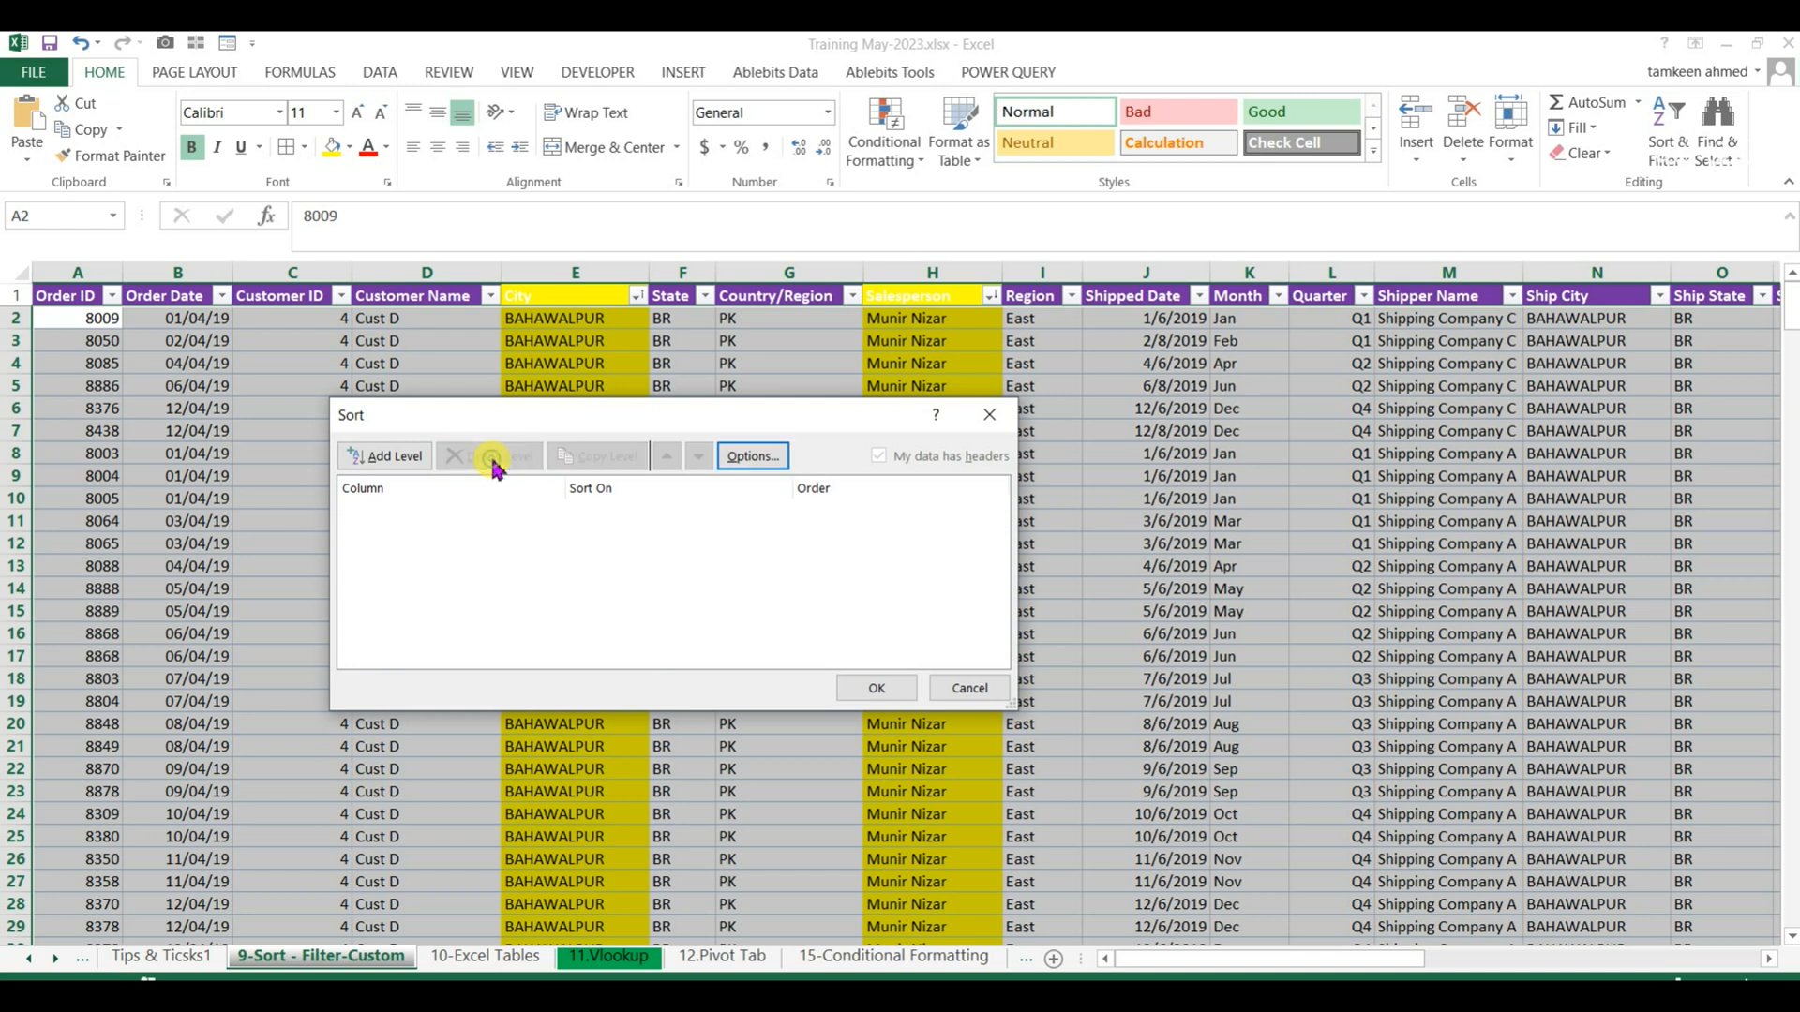
Add a single sort level for Month by values, ordered A to Z, and apply the sort.
left_click(388, 455)
left_click(543, 511)
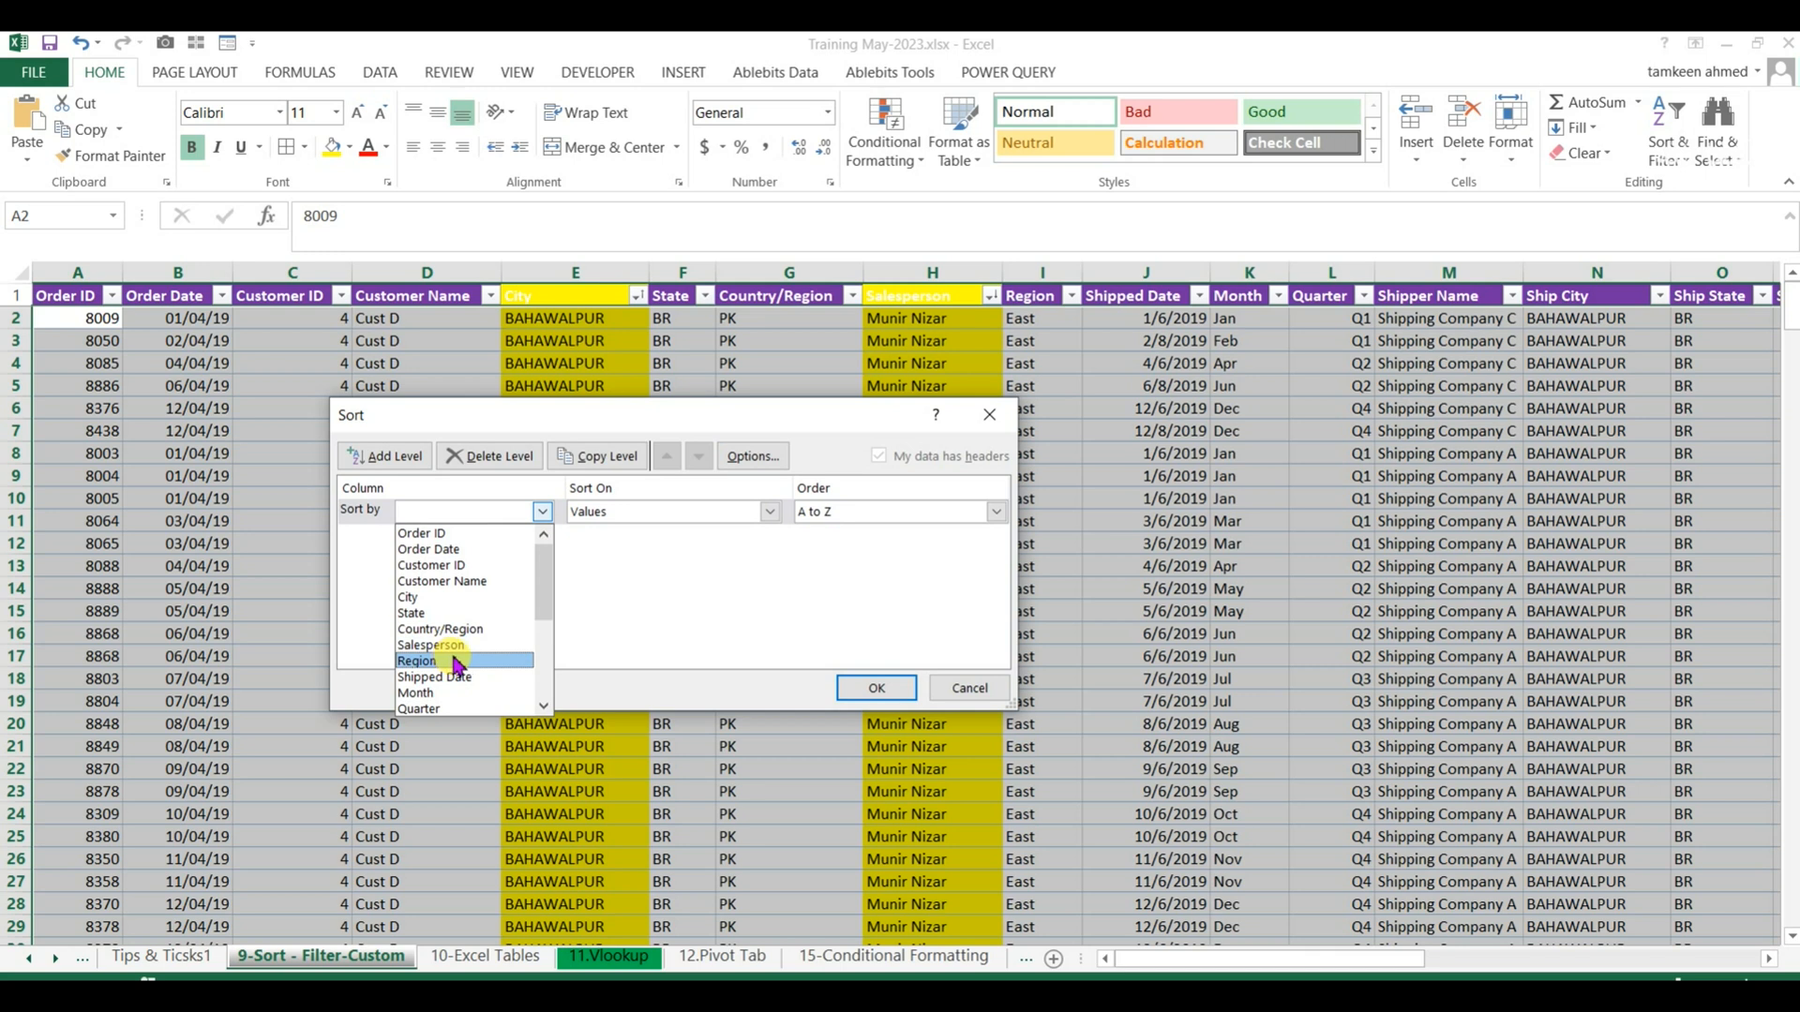
left_click(452, 694)
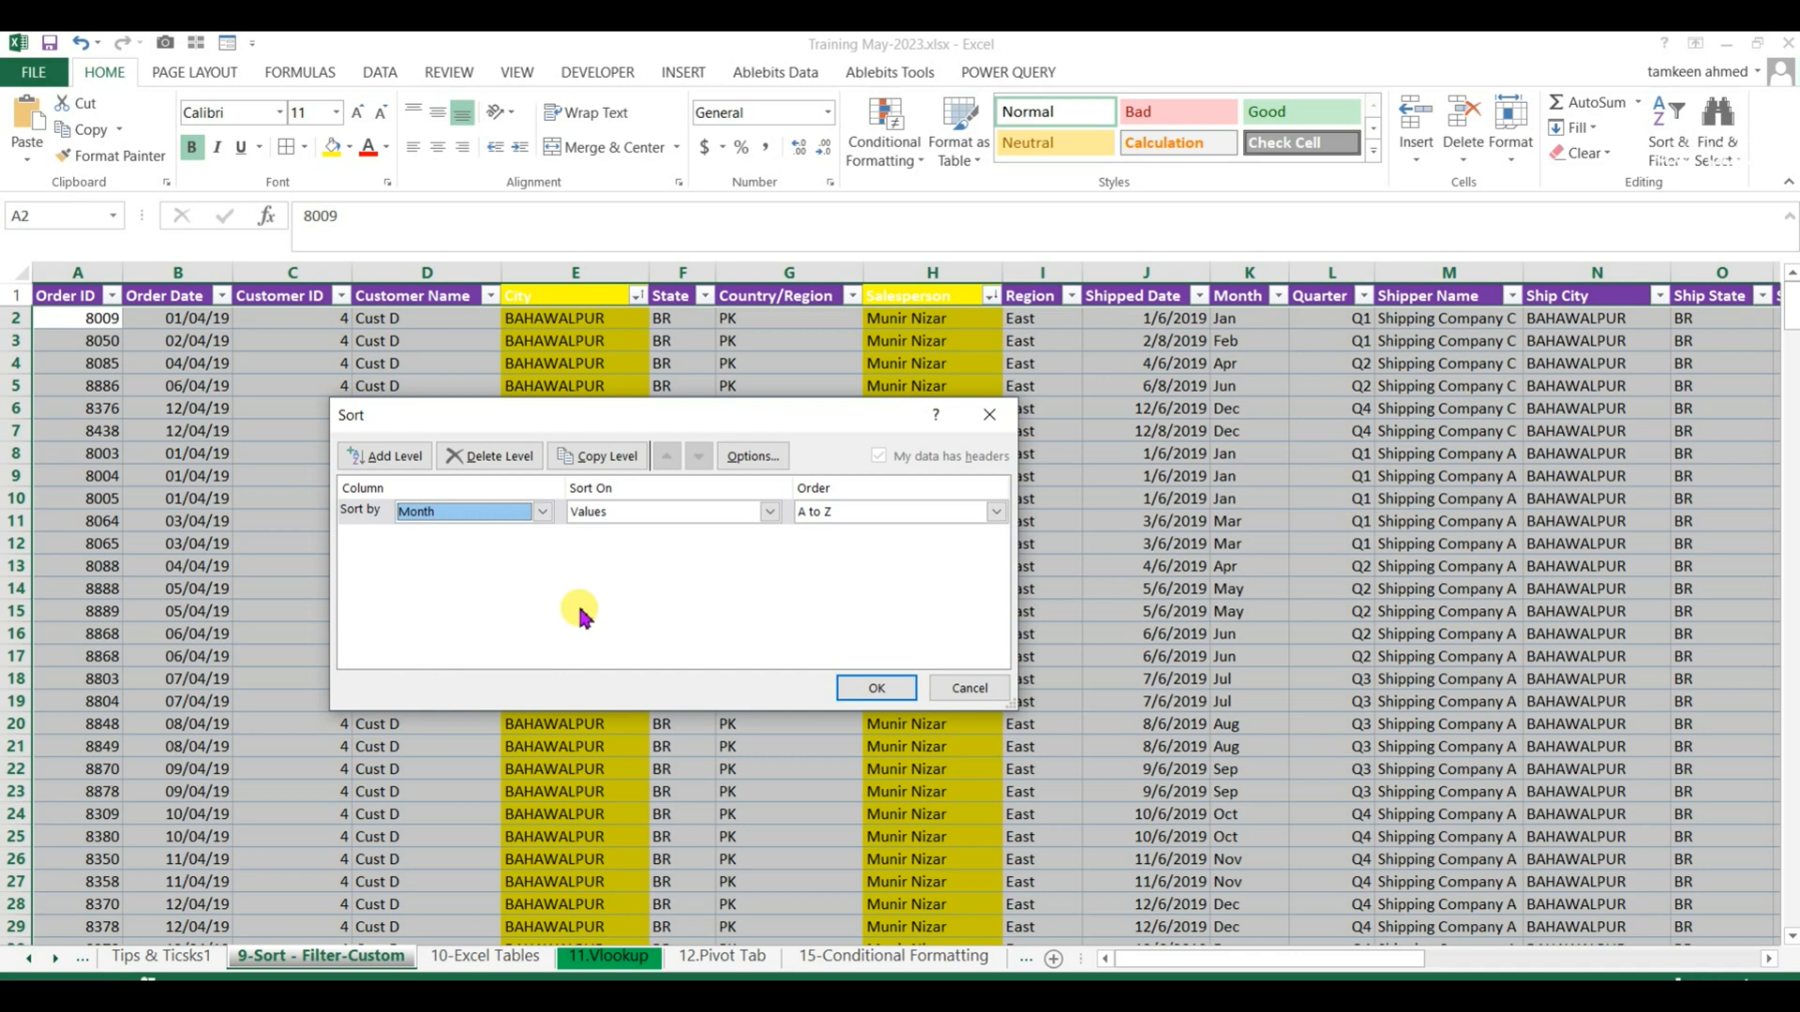
left_click(859, 690)
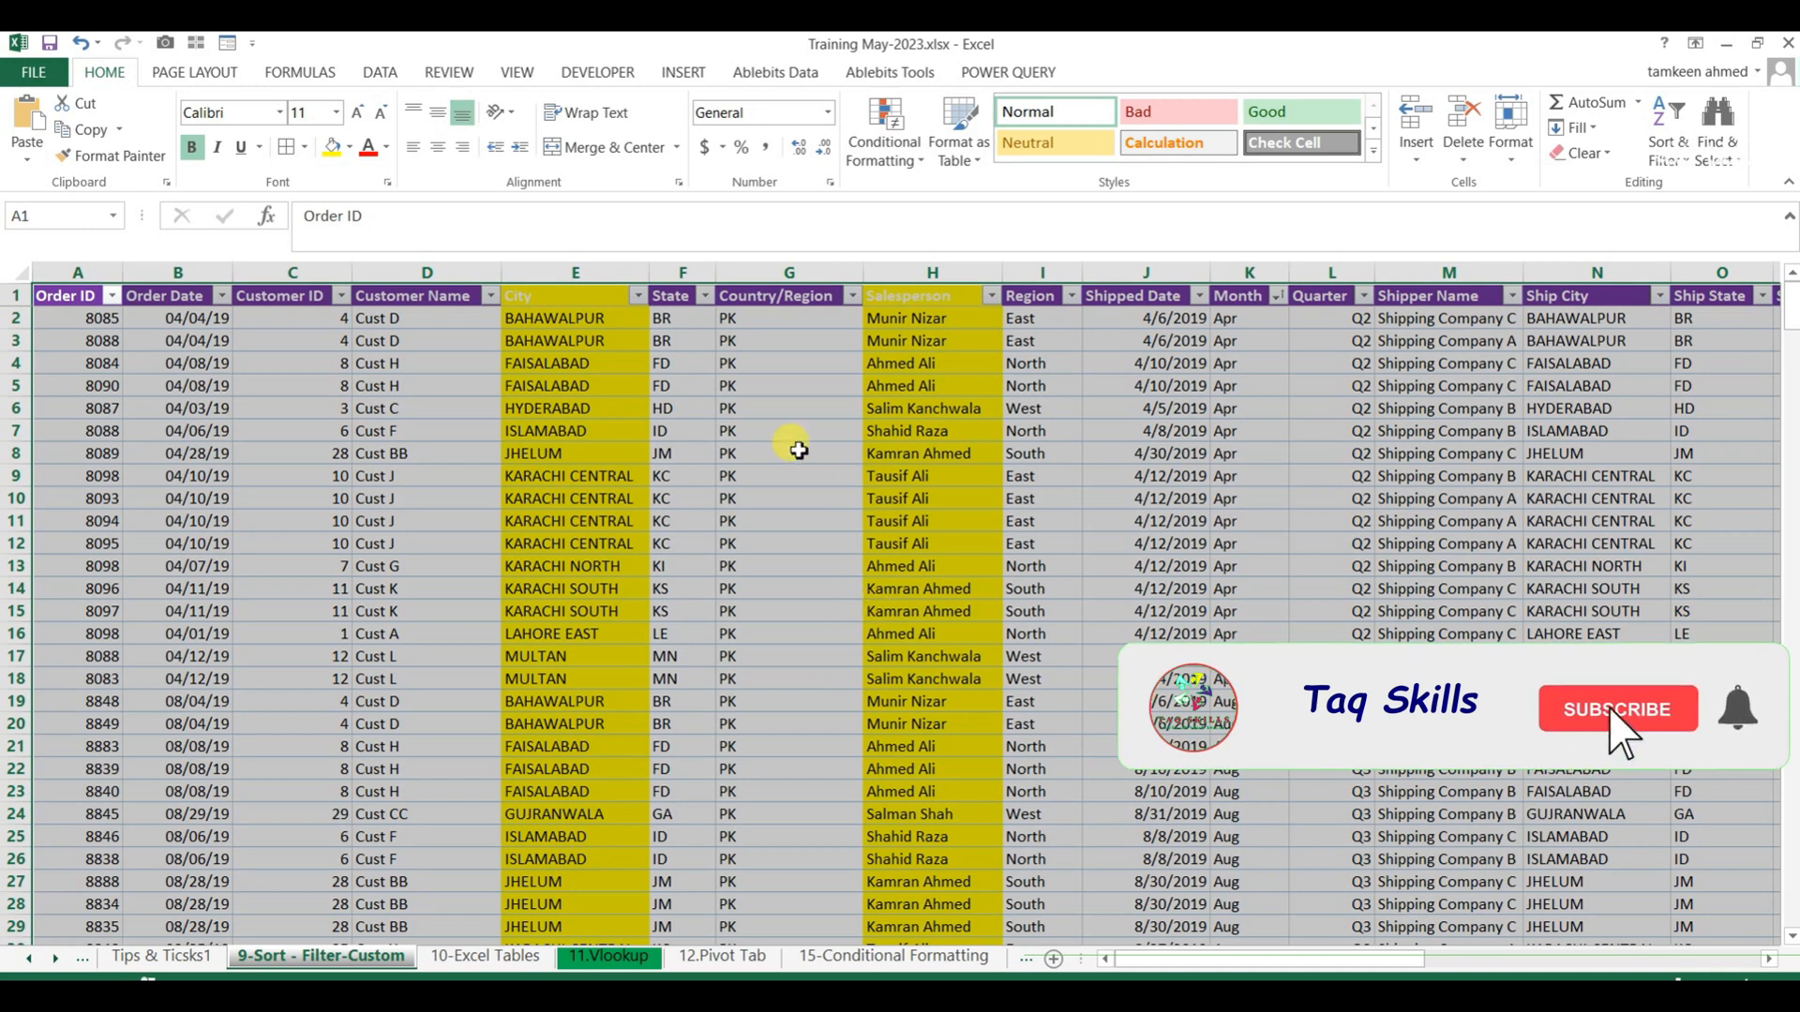
Start a Subtotal on the sorted order table and set it to group at each change in Month.
left_click(377, 74)
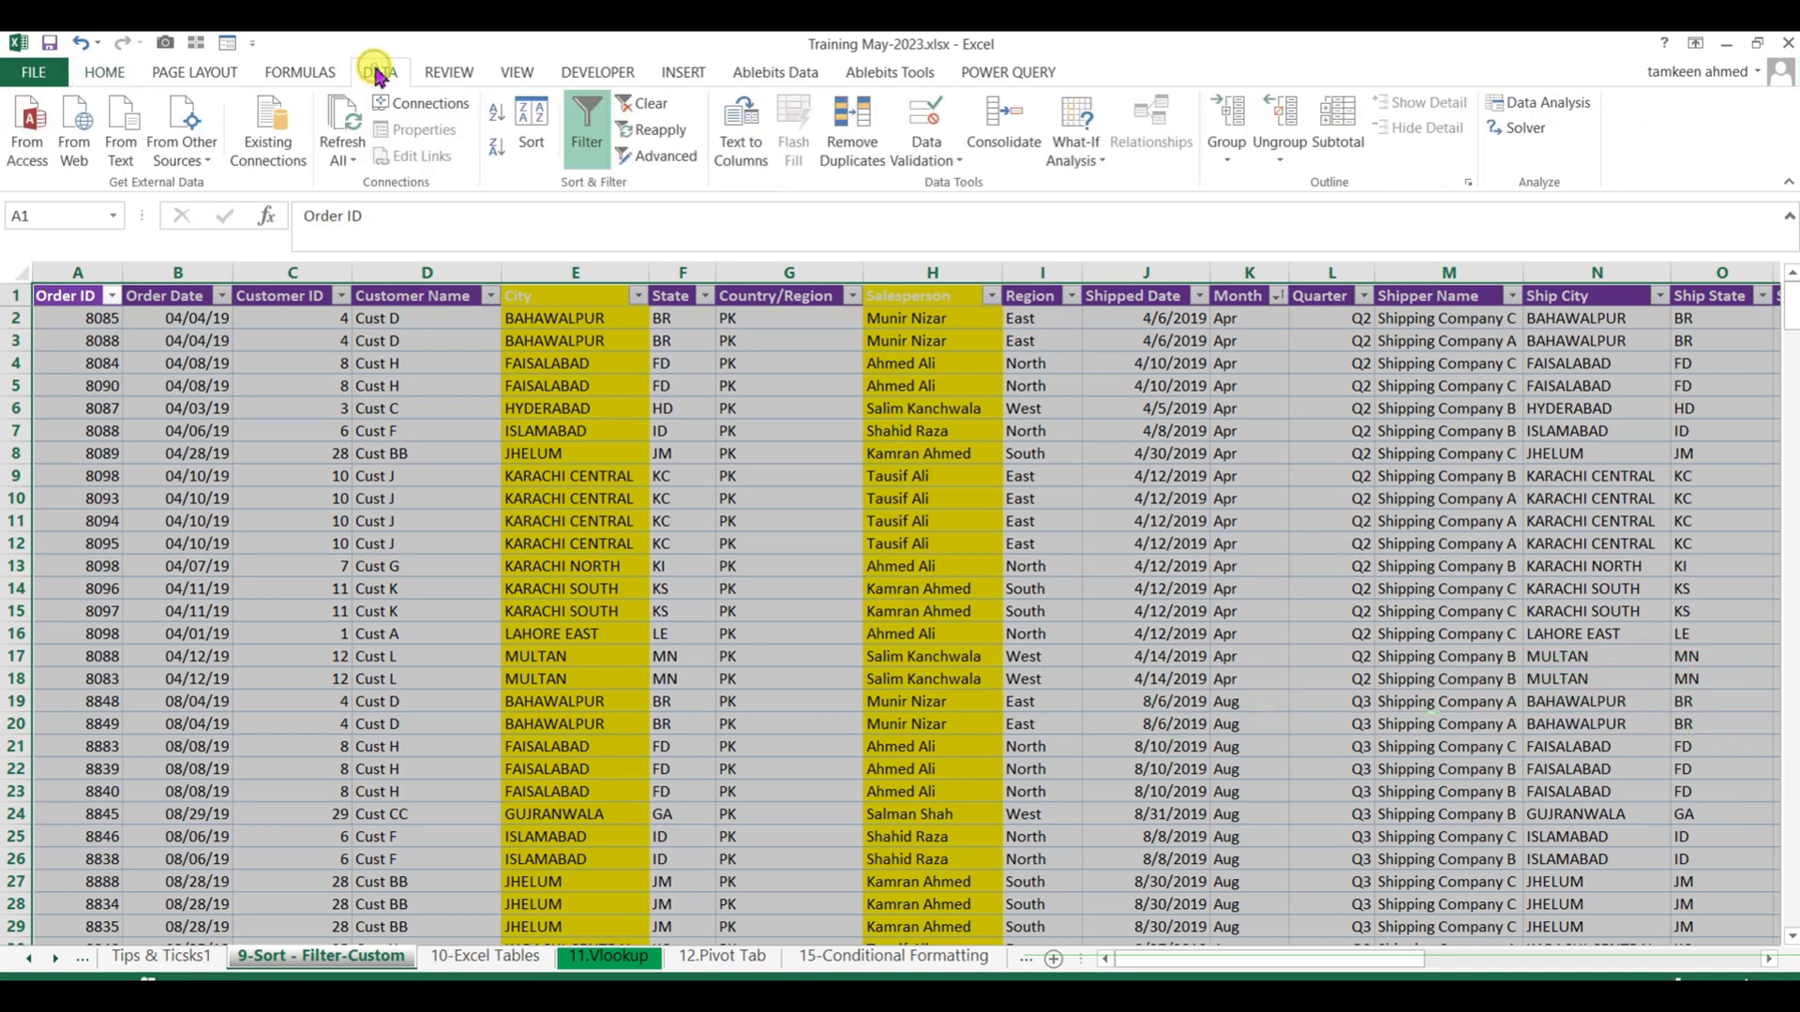
left_click(1338, 126)
left_click_drag(616, 369, 898, 310)
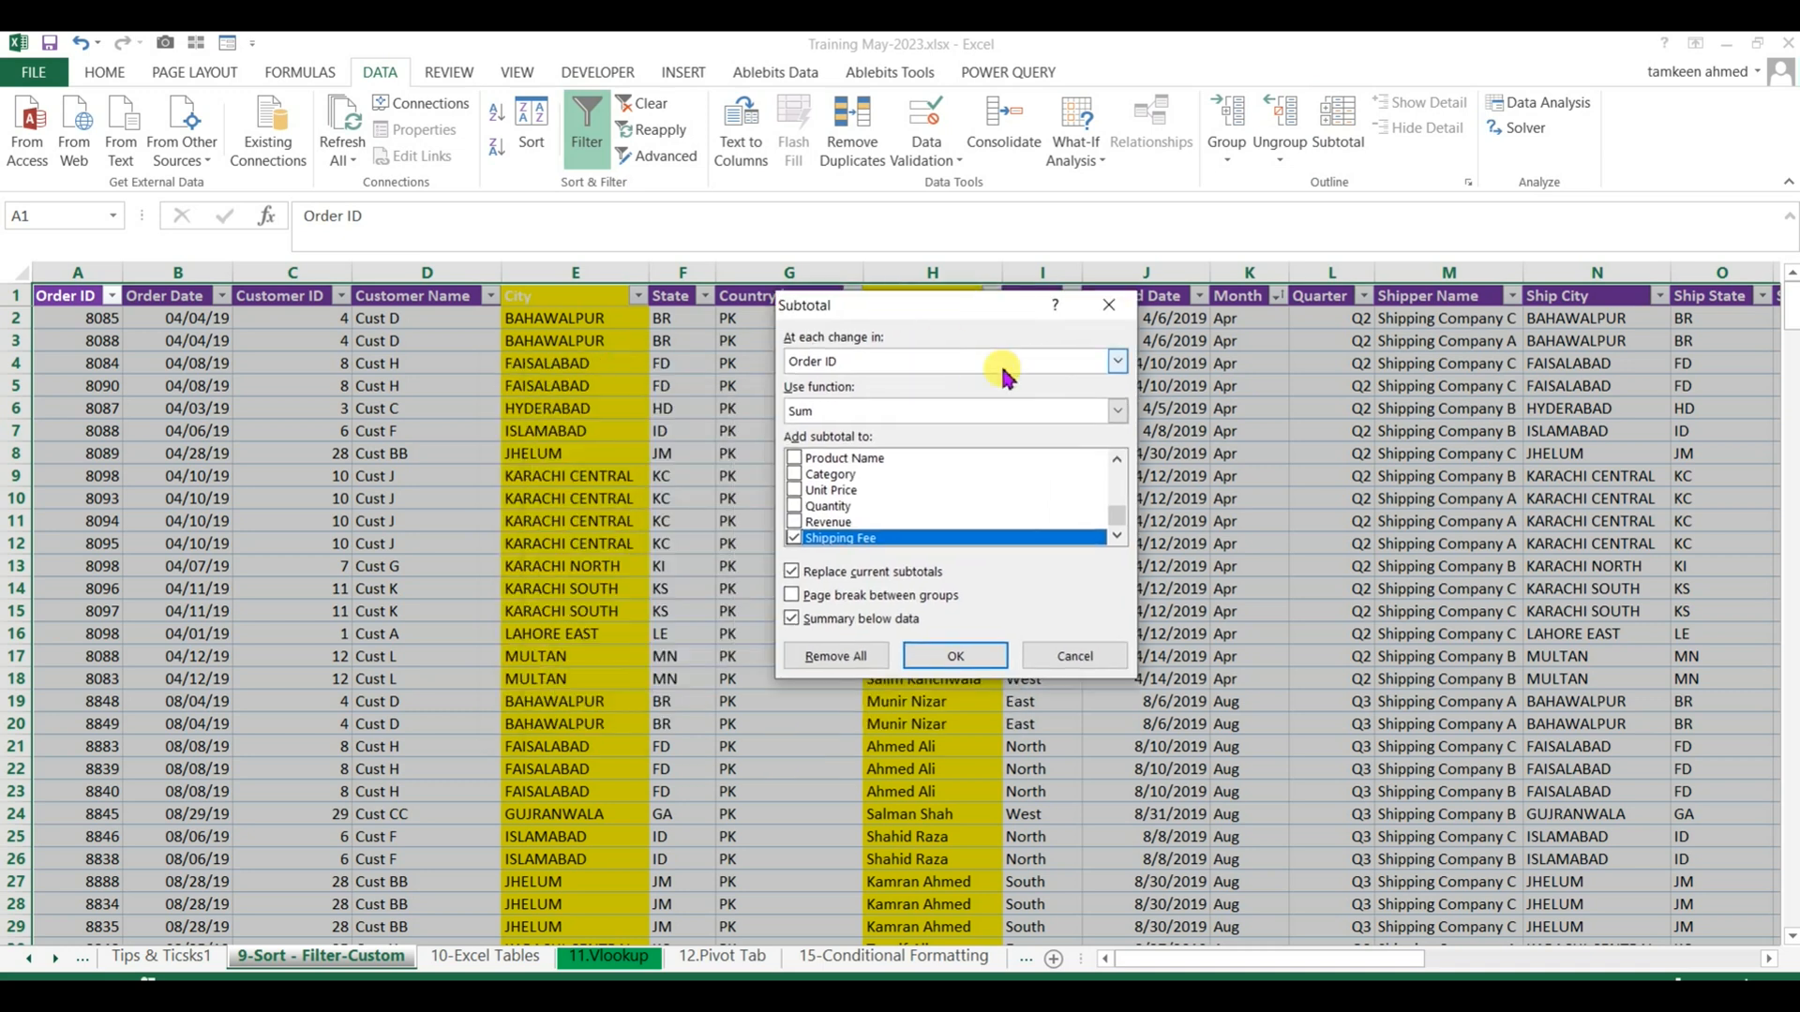
left_click(1115, 362)
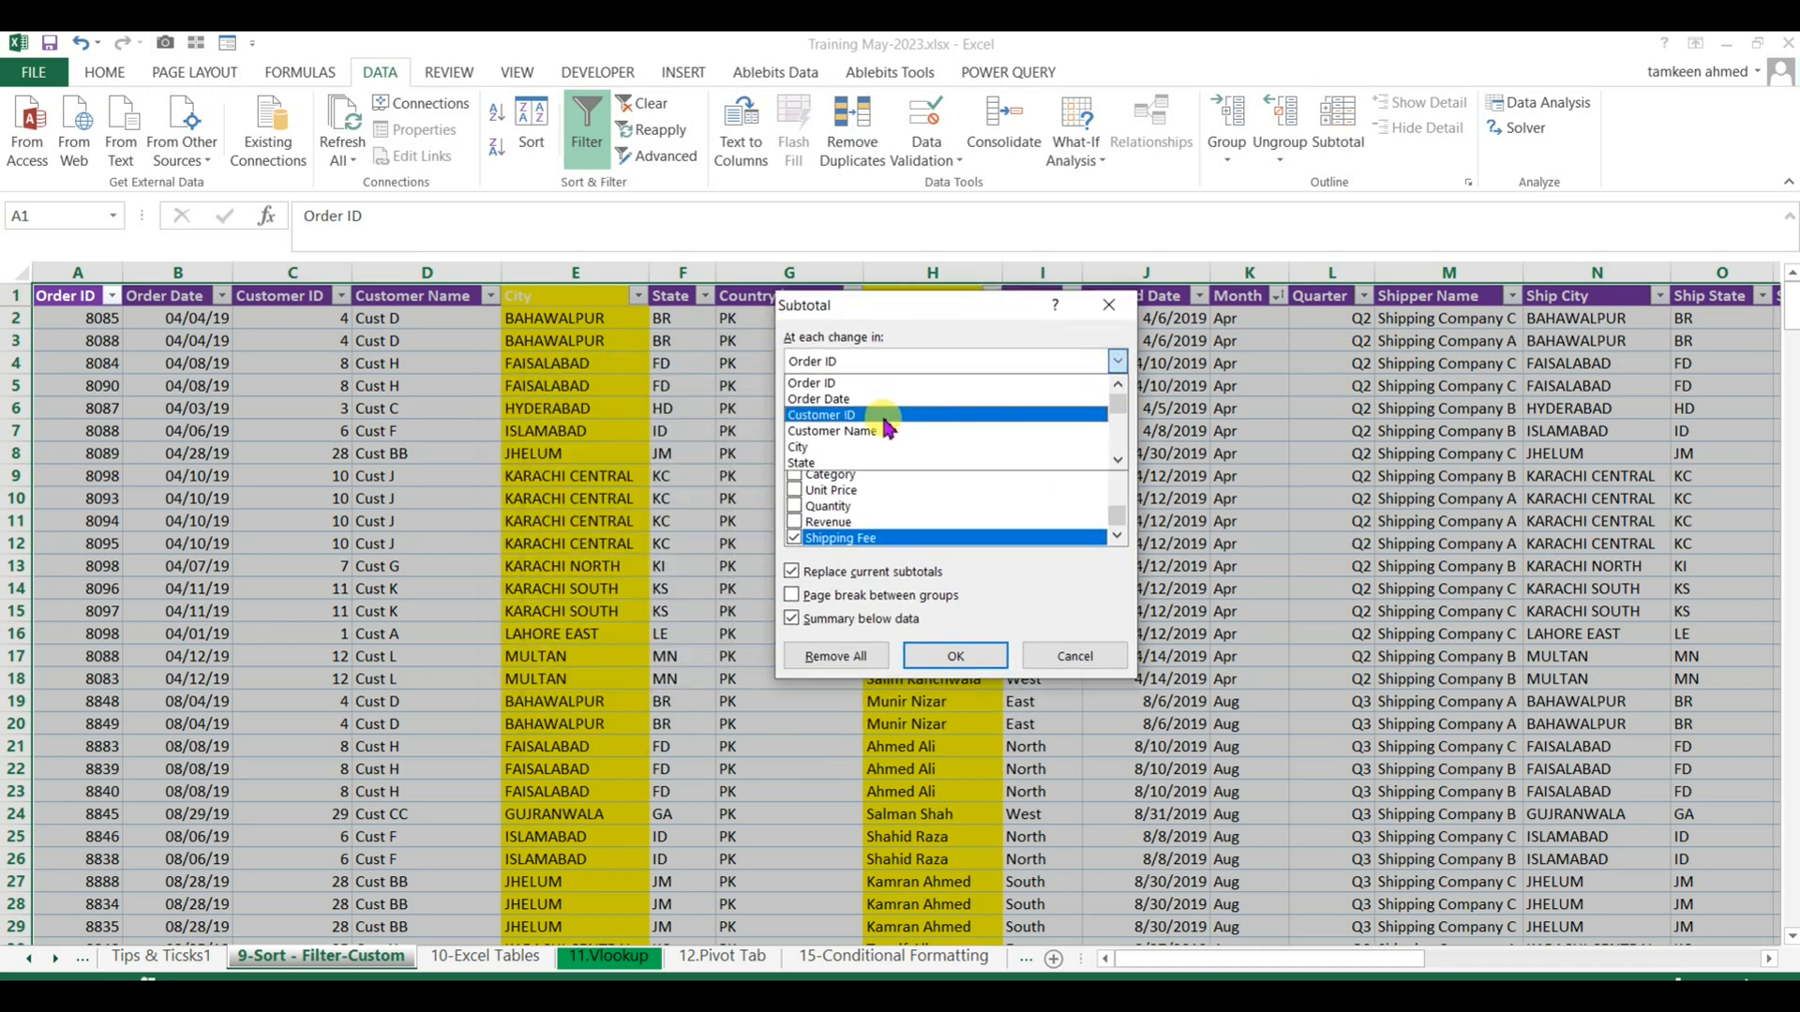
scroll(881, 450, "down", 1)
scroll(876, 448, "down", 3)
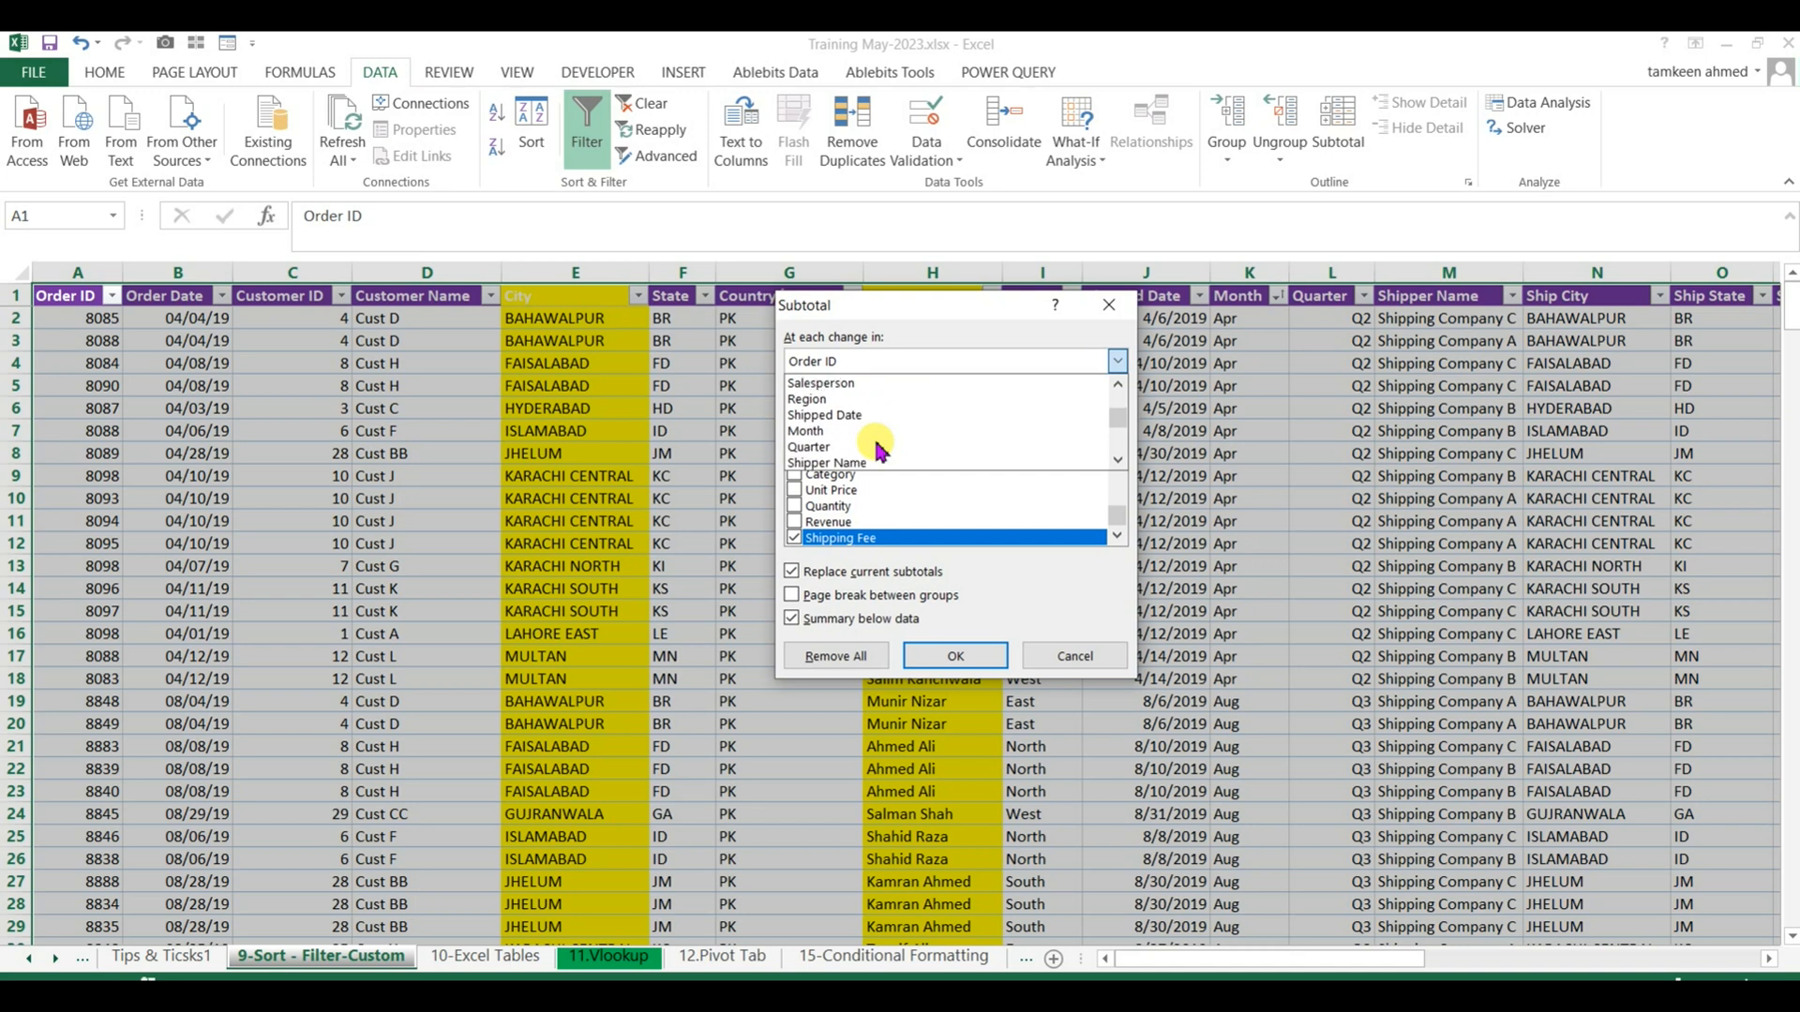
left_click(855, 439)
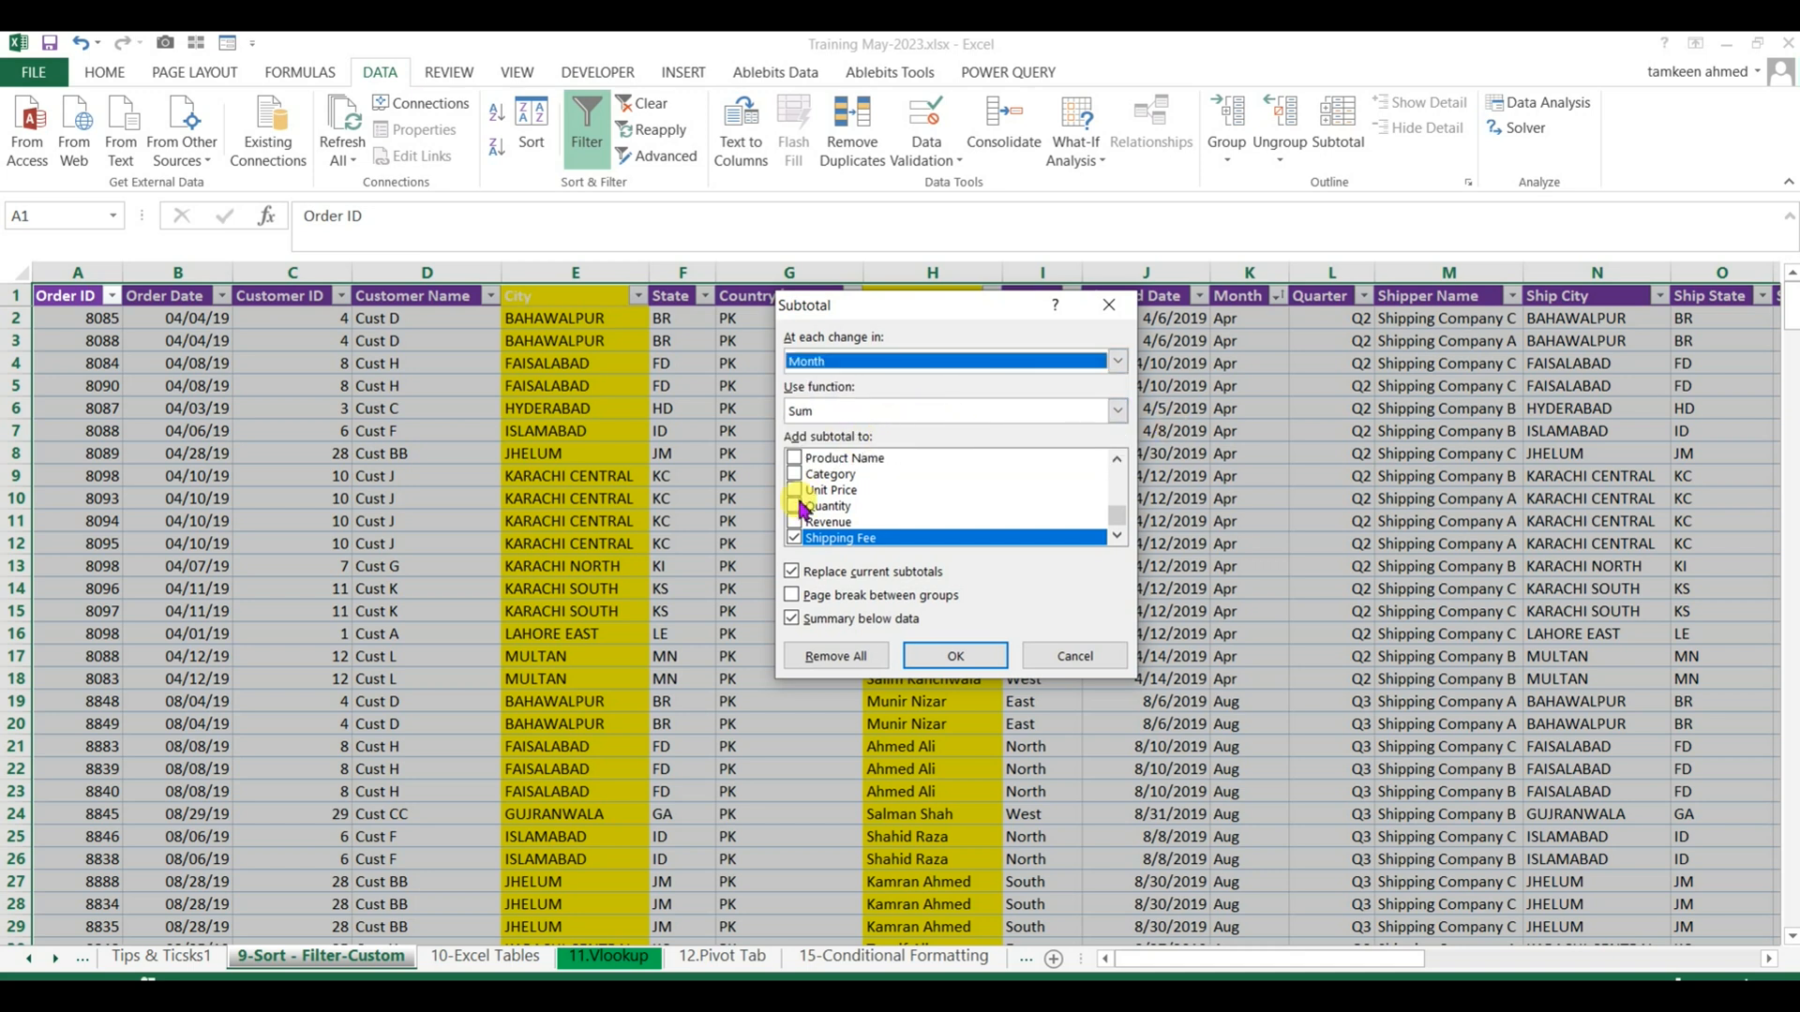
Add the Sum subtotal to Revenue instead of Shipping Fee and apply the subtotals to the table.
left_click_drag(953, 309, 665, 317)
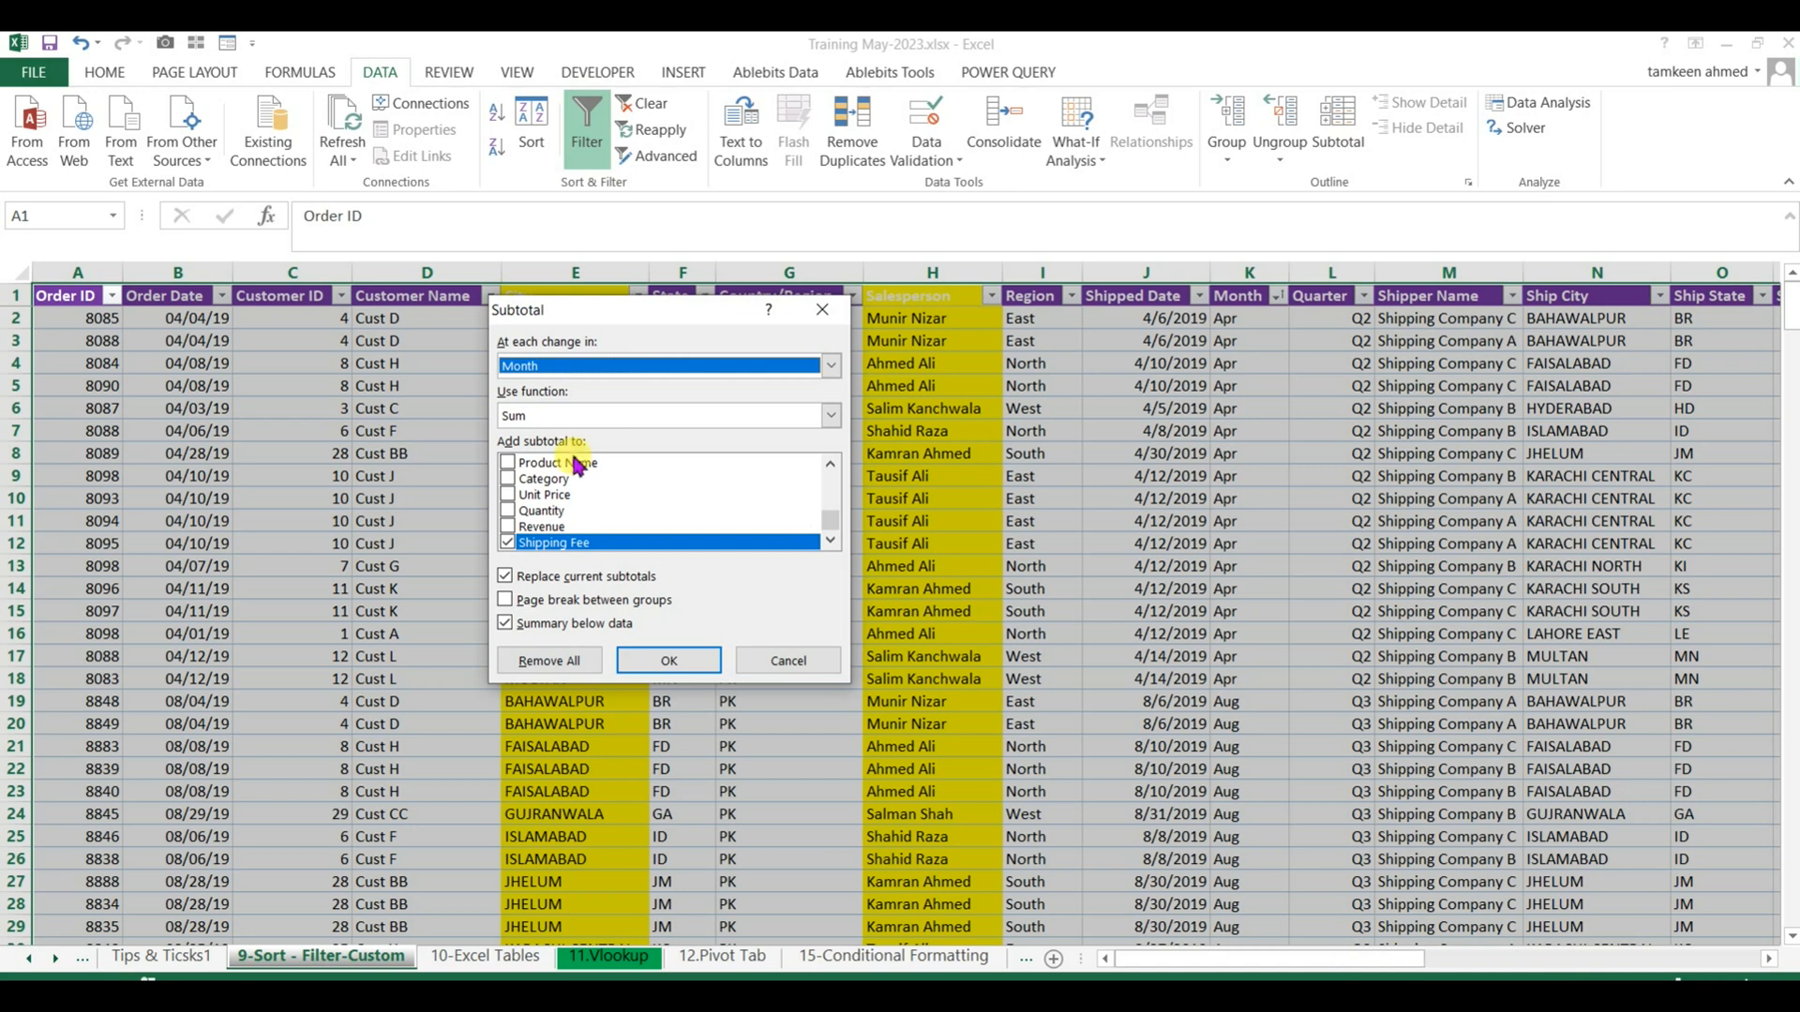
left_click(508, 527)
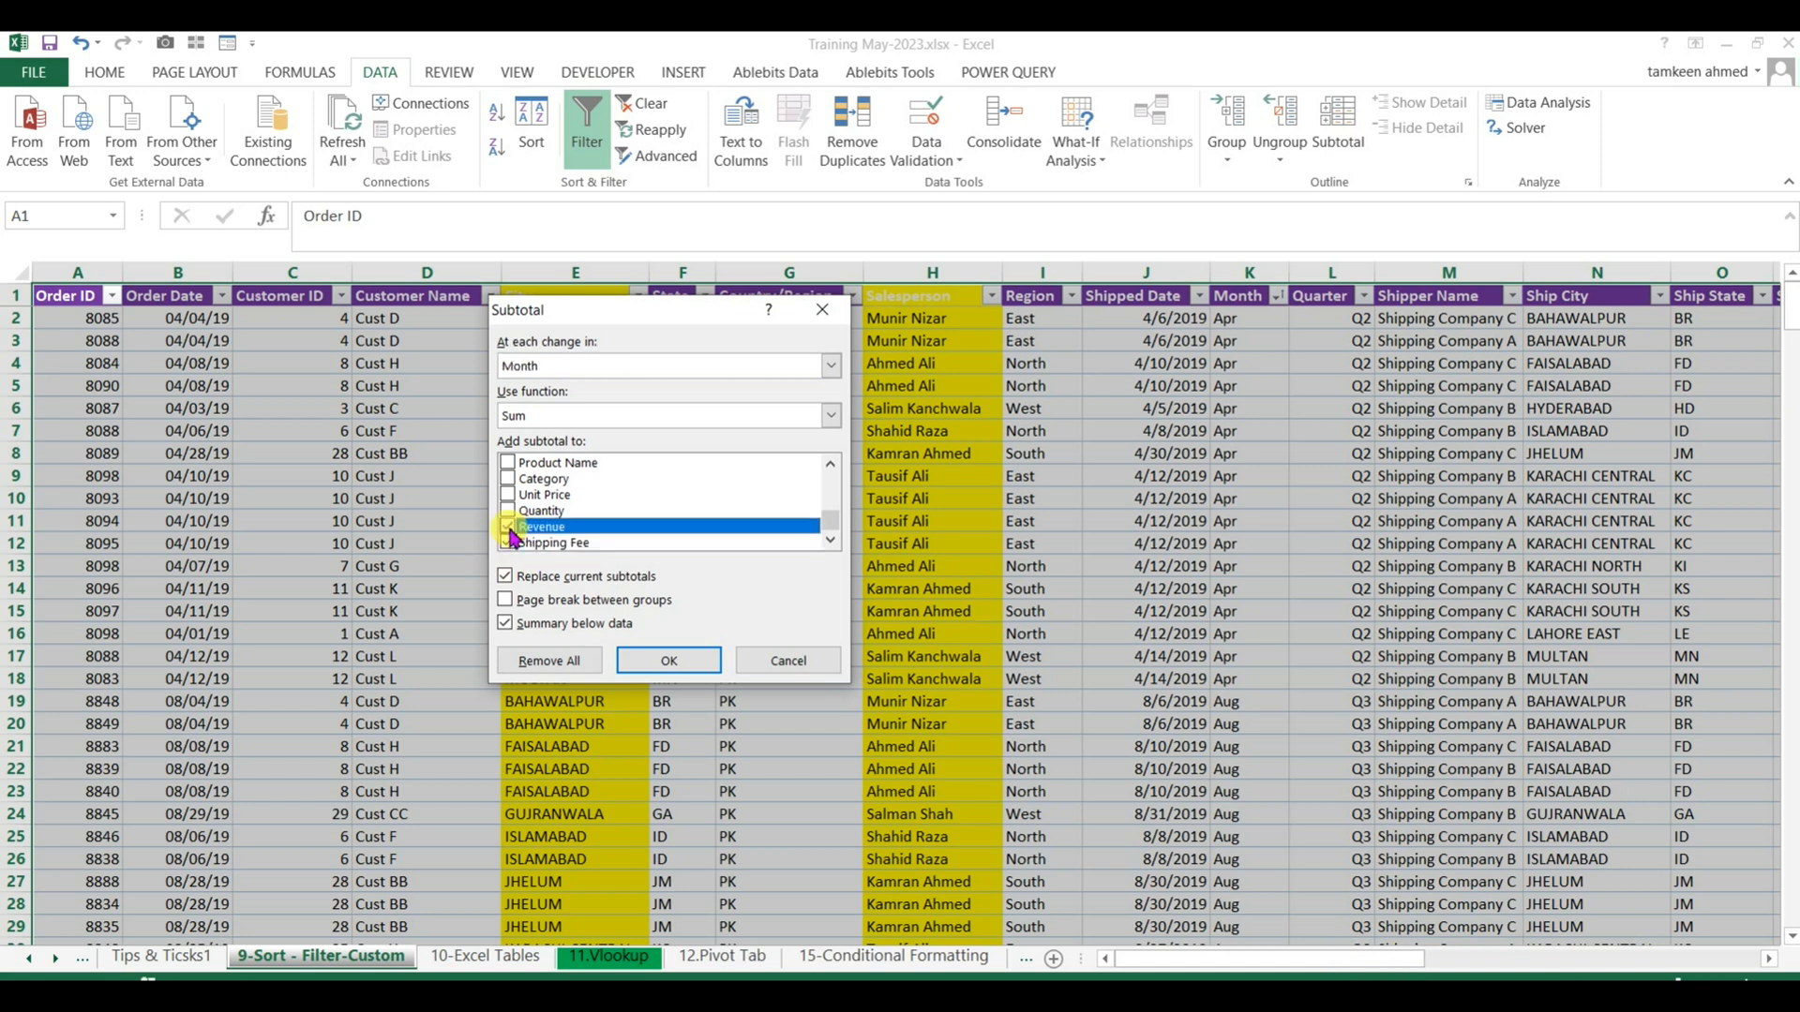
left_click(508, 542)
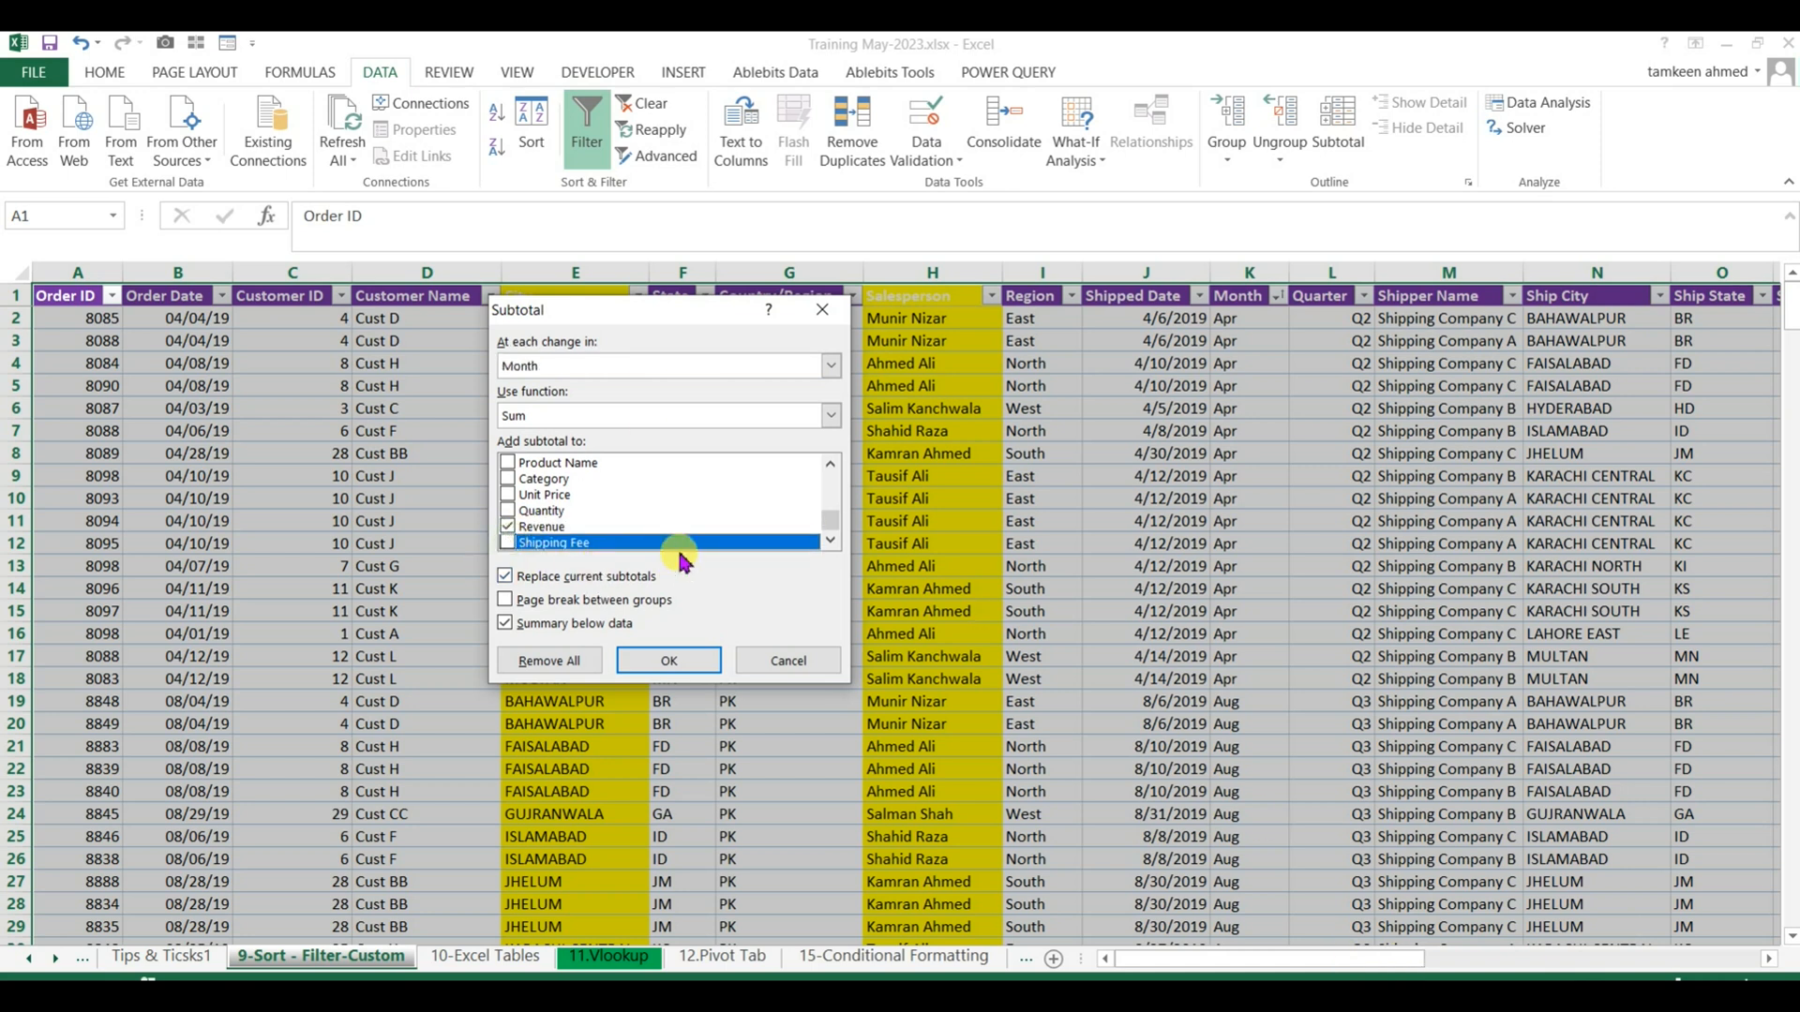
scroll(680, 555, "up", 5)
scroll(679, 555, "down", 5)
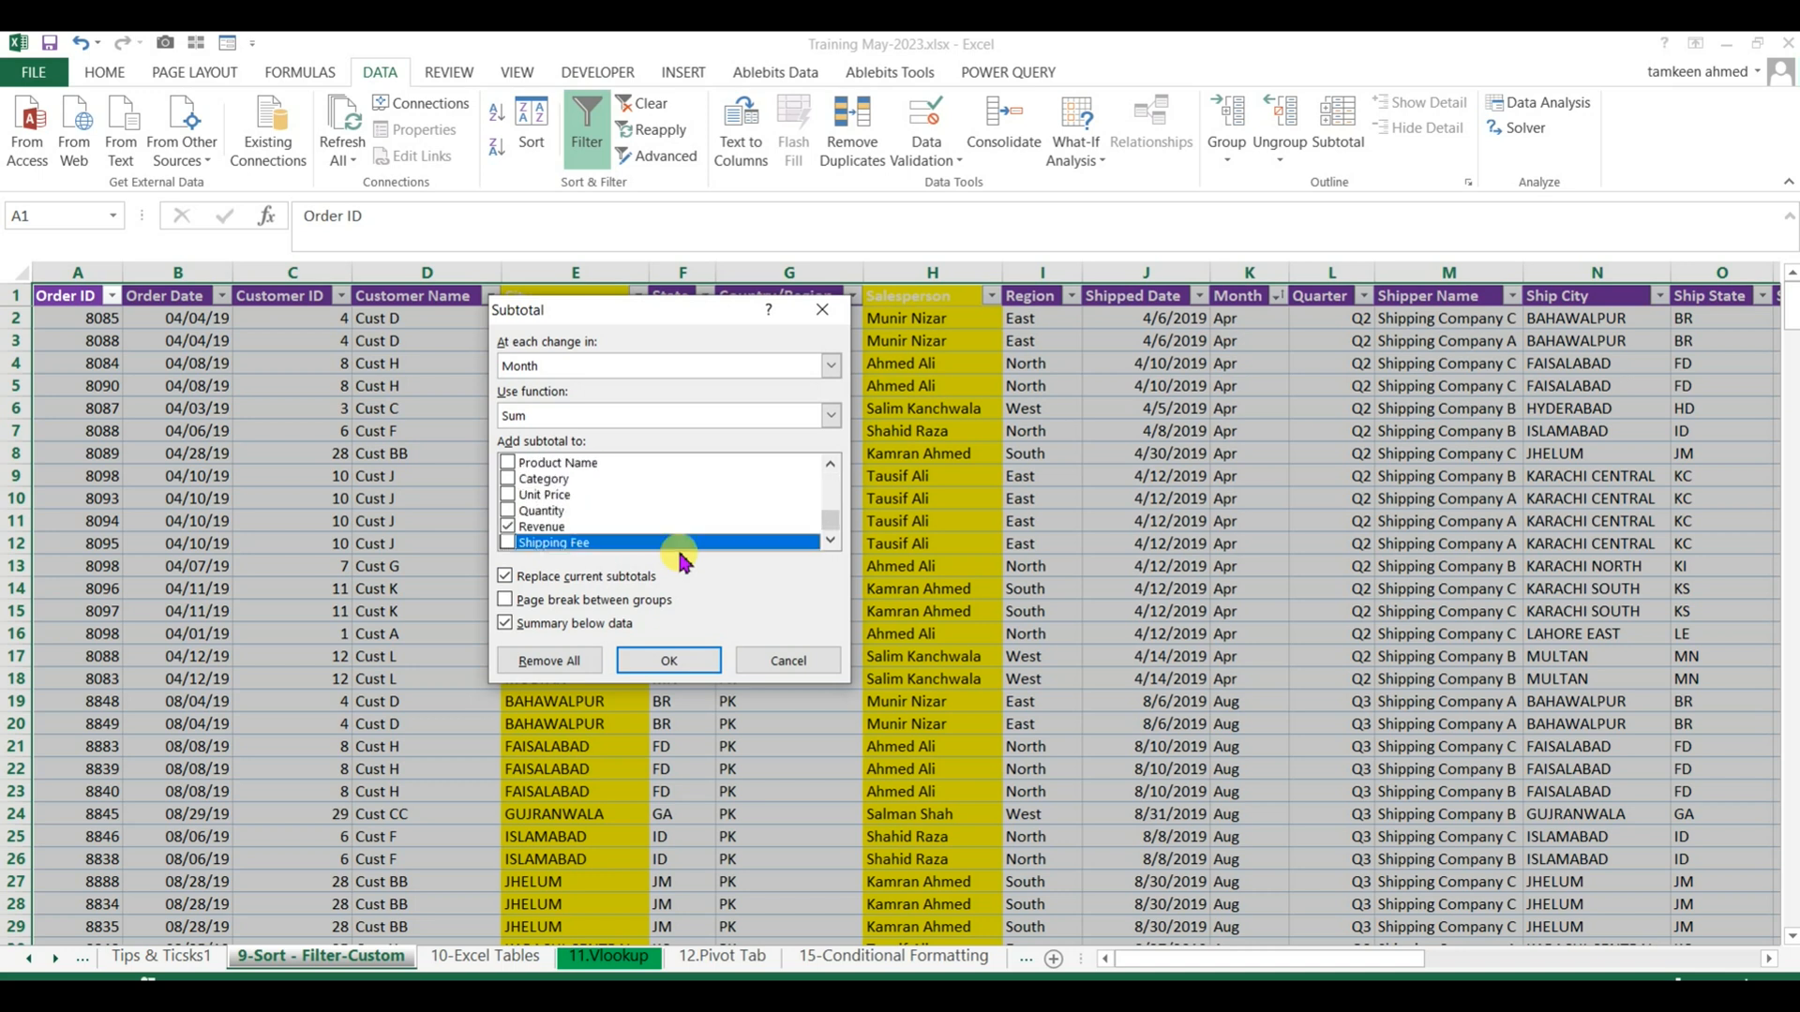
left_click(668, 660)
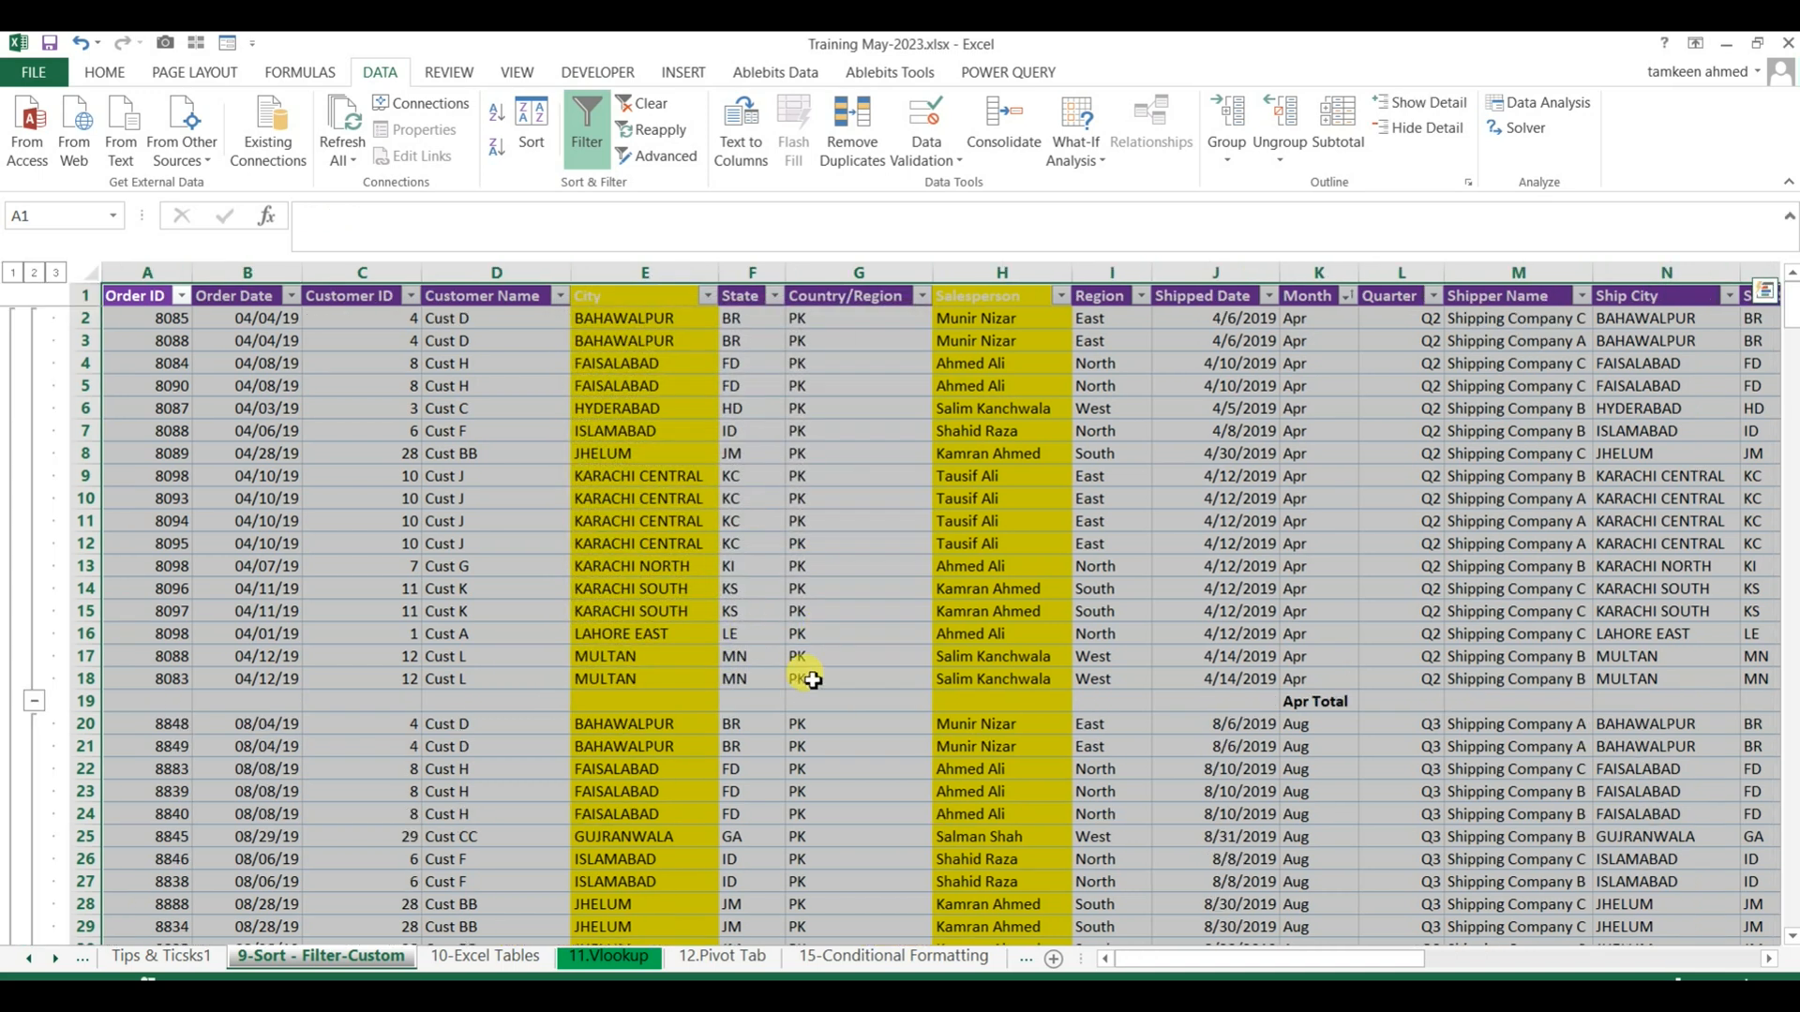
Examine the April orders and the subtotal row beneath them, comparing the Month label with the Revenue column.
left_click(236, 481)
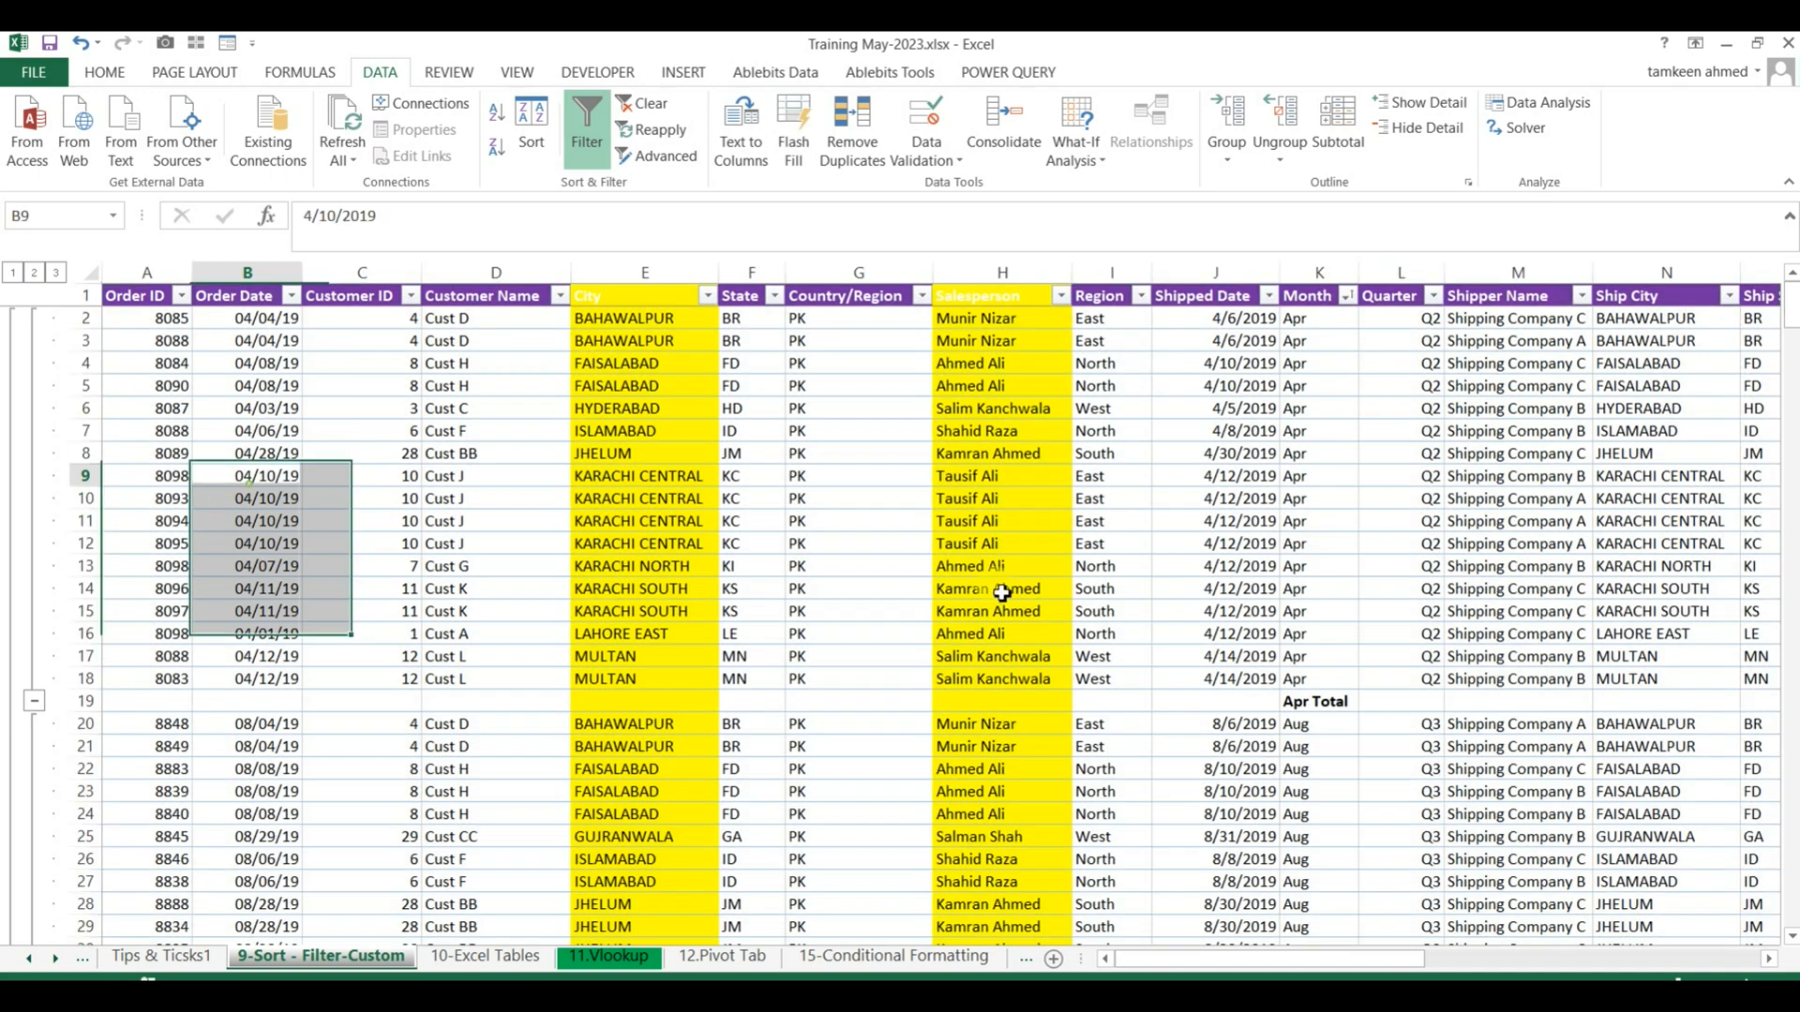
left_click_drag(1312, 319, 1309, 679)
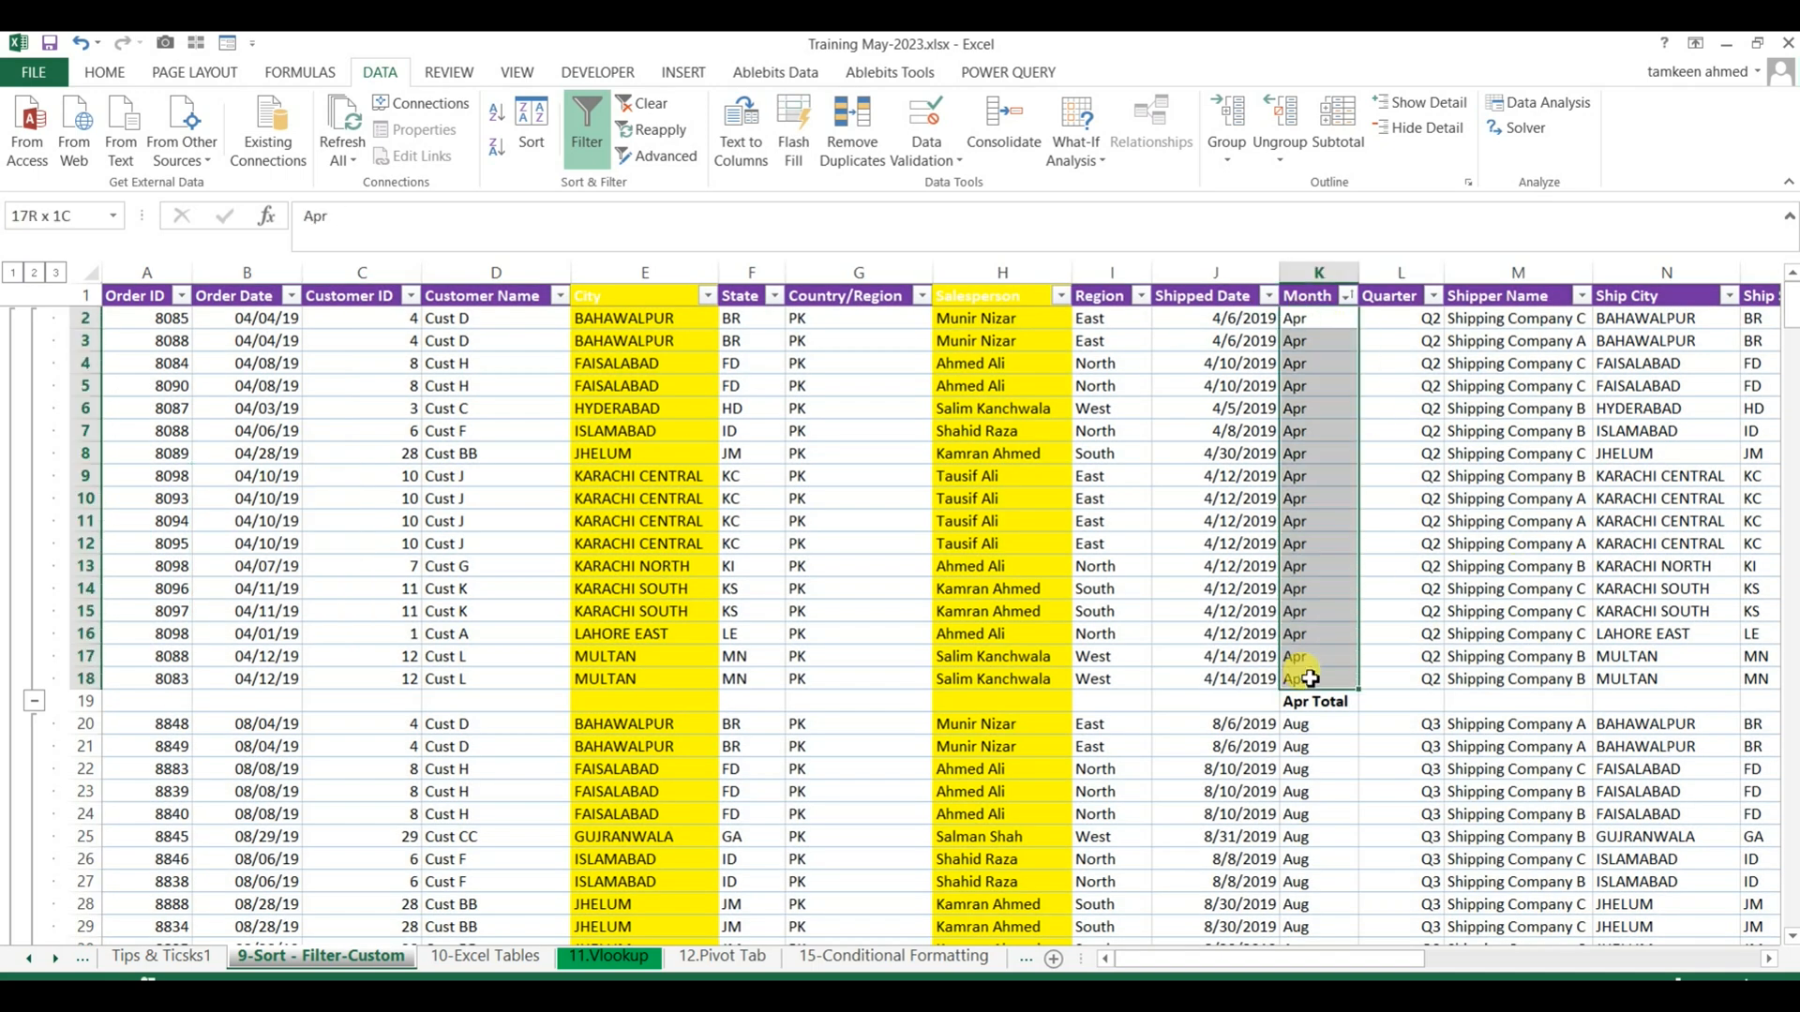
left_click(85, 702)
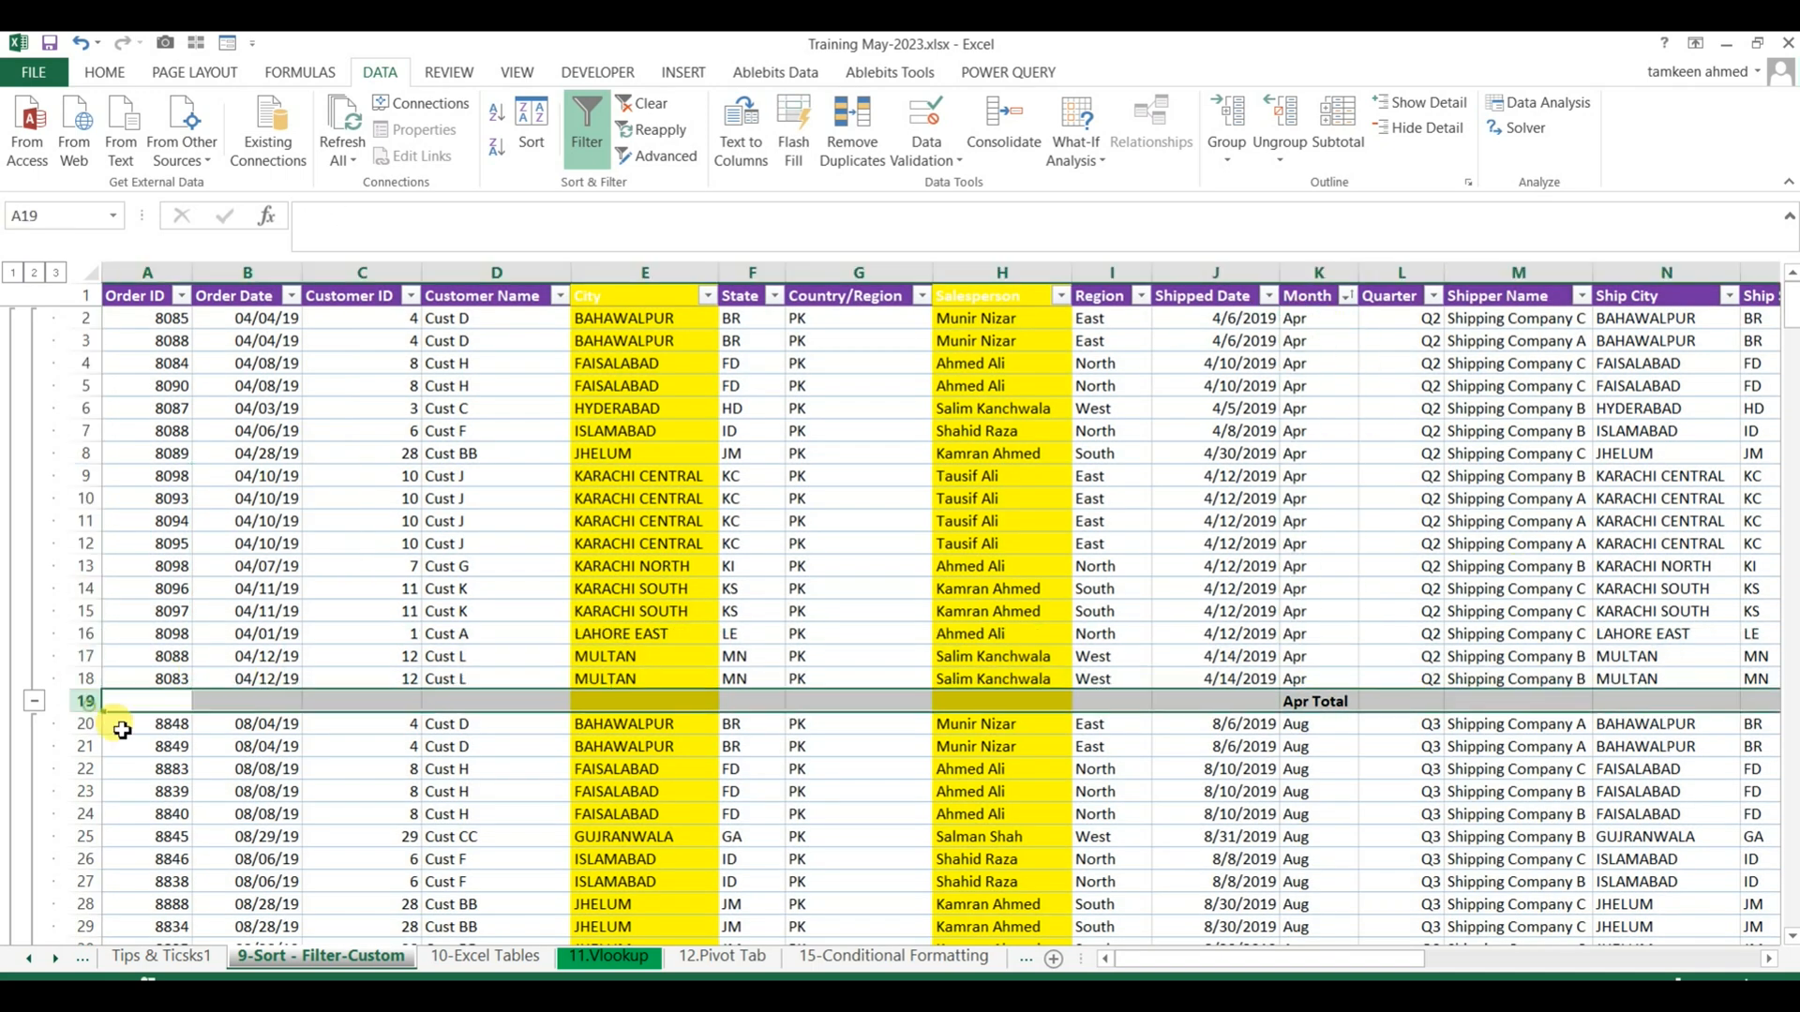
left_click_drag(1278, 966, 1587, 961)
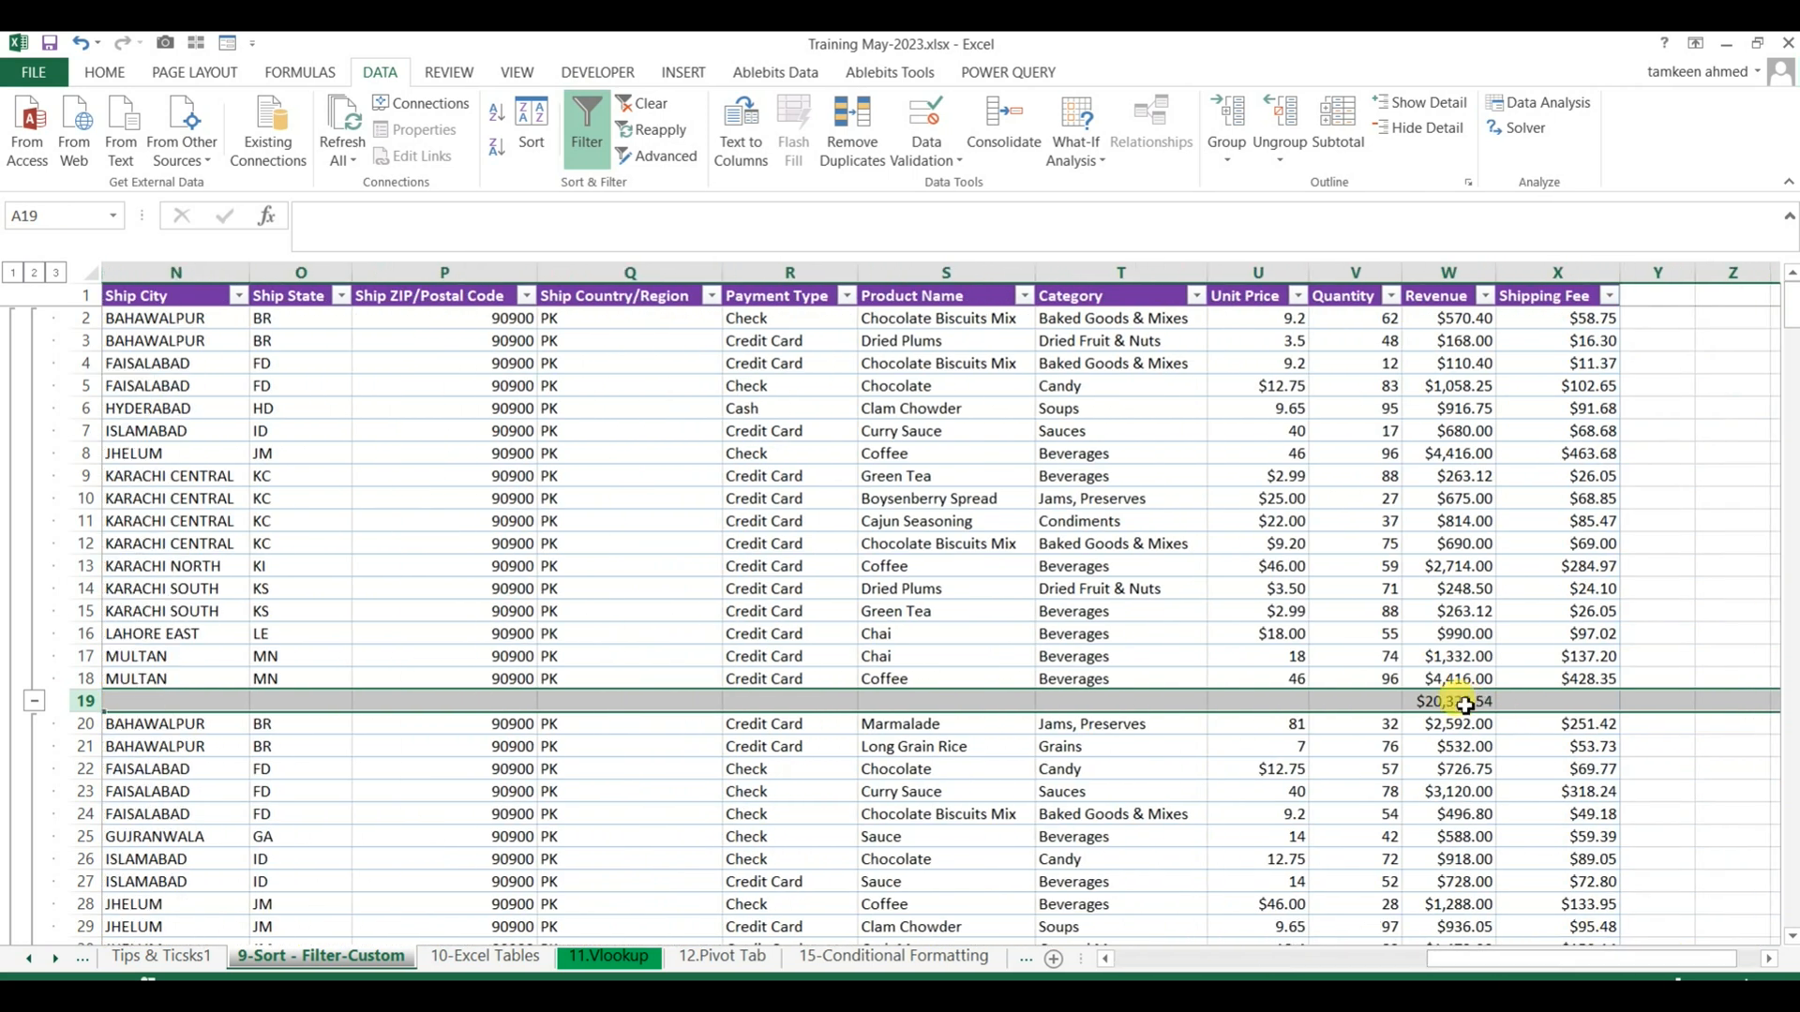
left_click_drag(1538, 961, 1364, 962)
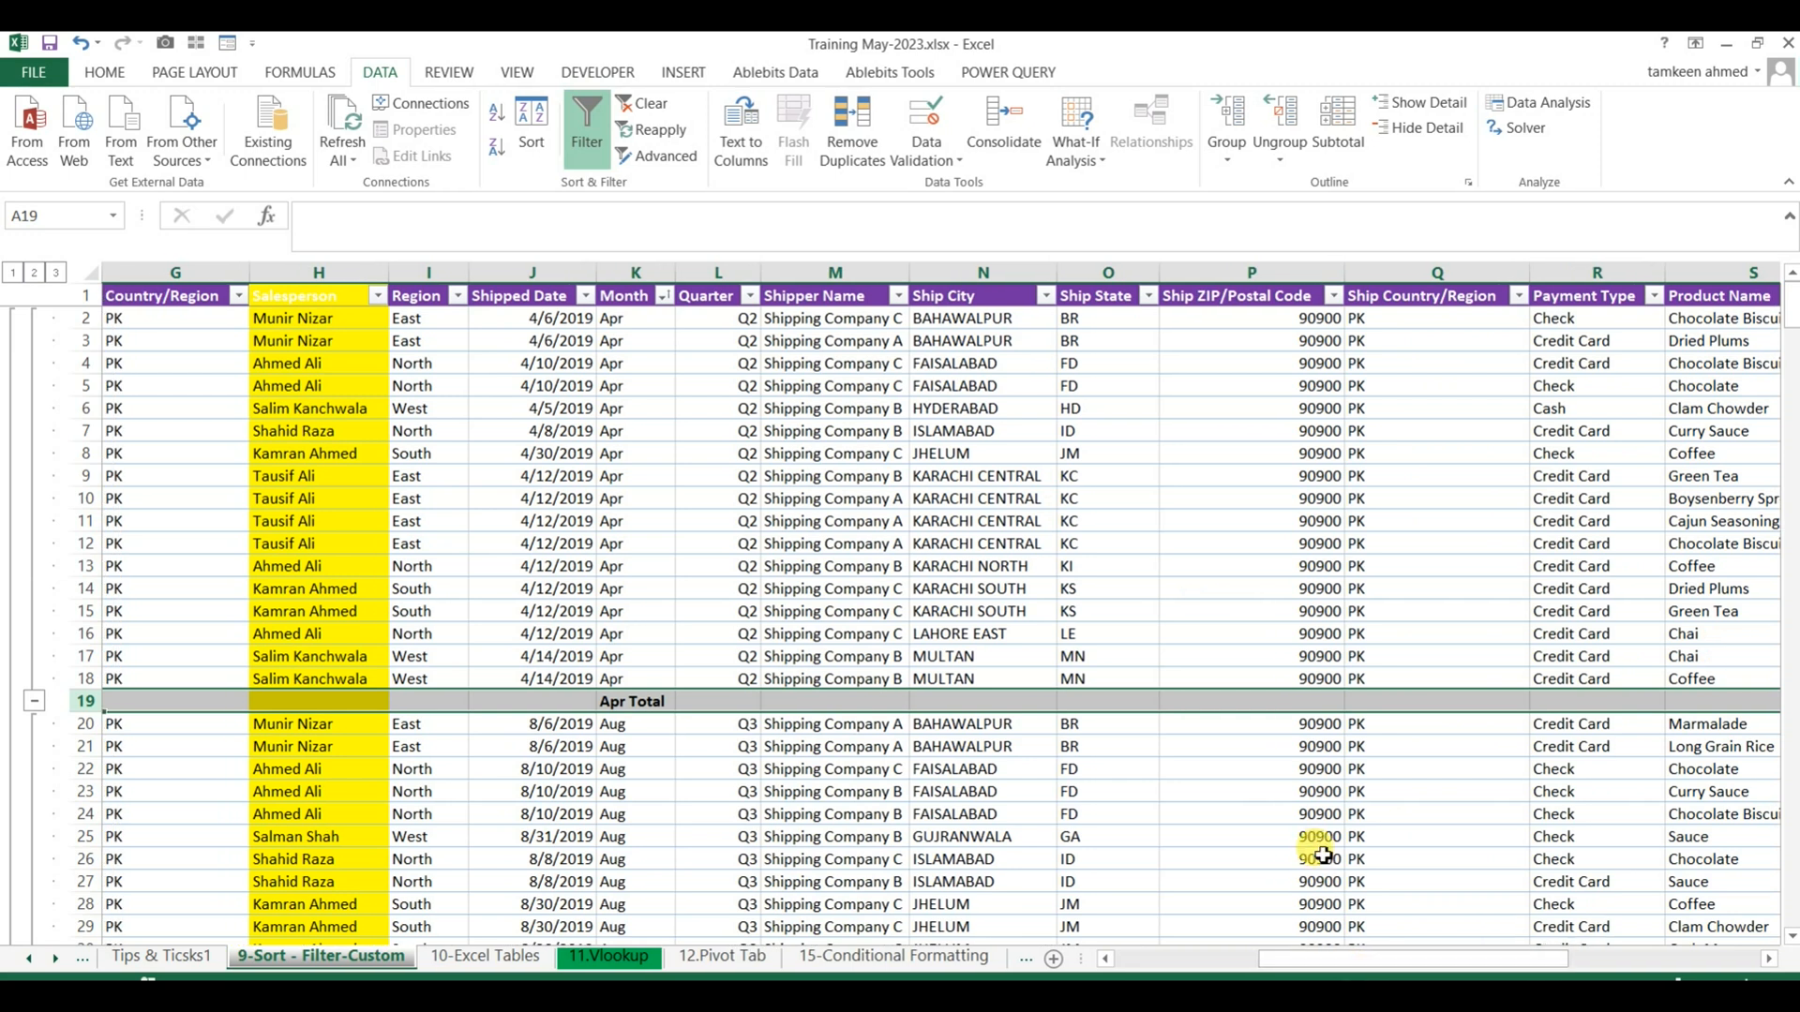
scroll(1322, 855, "down", 2)
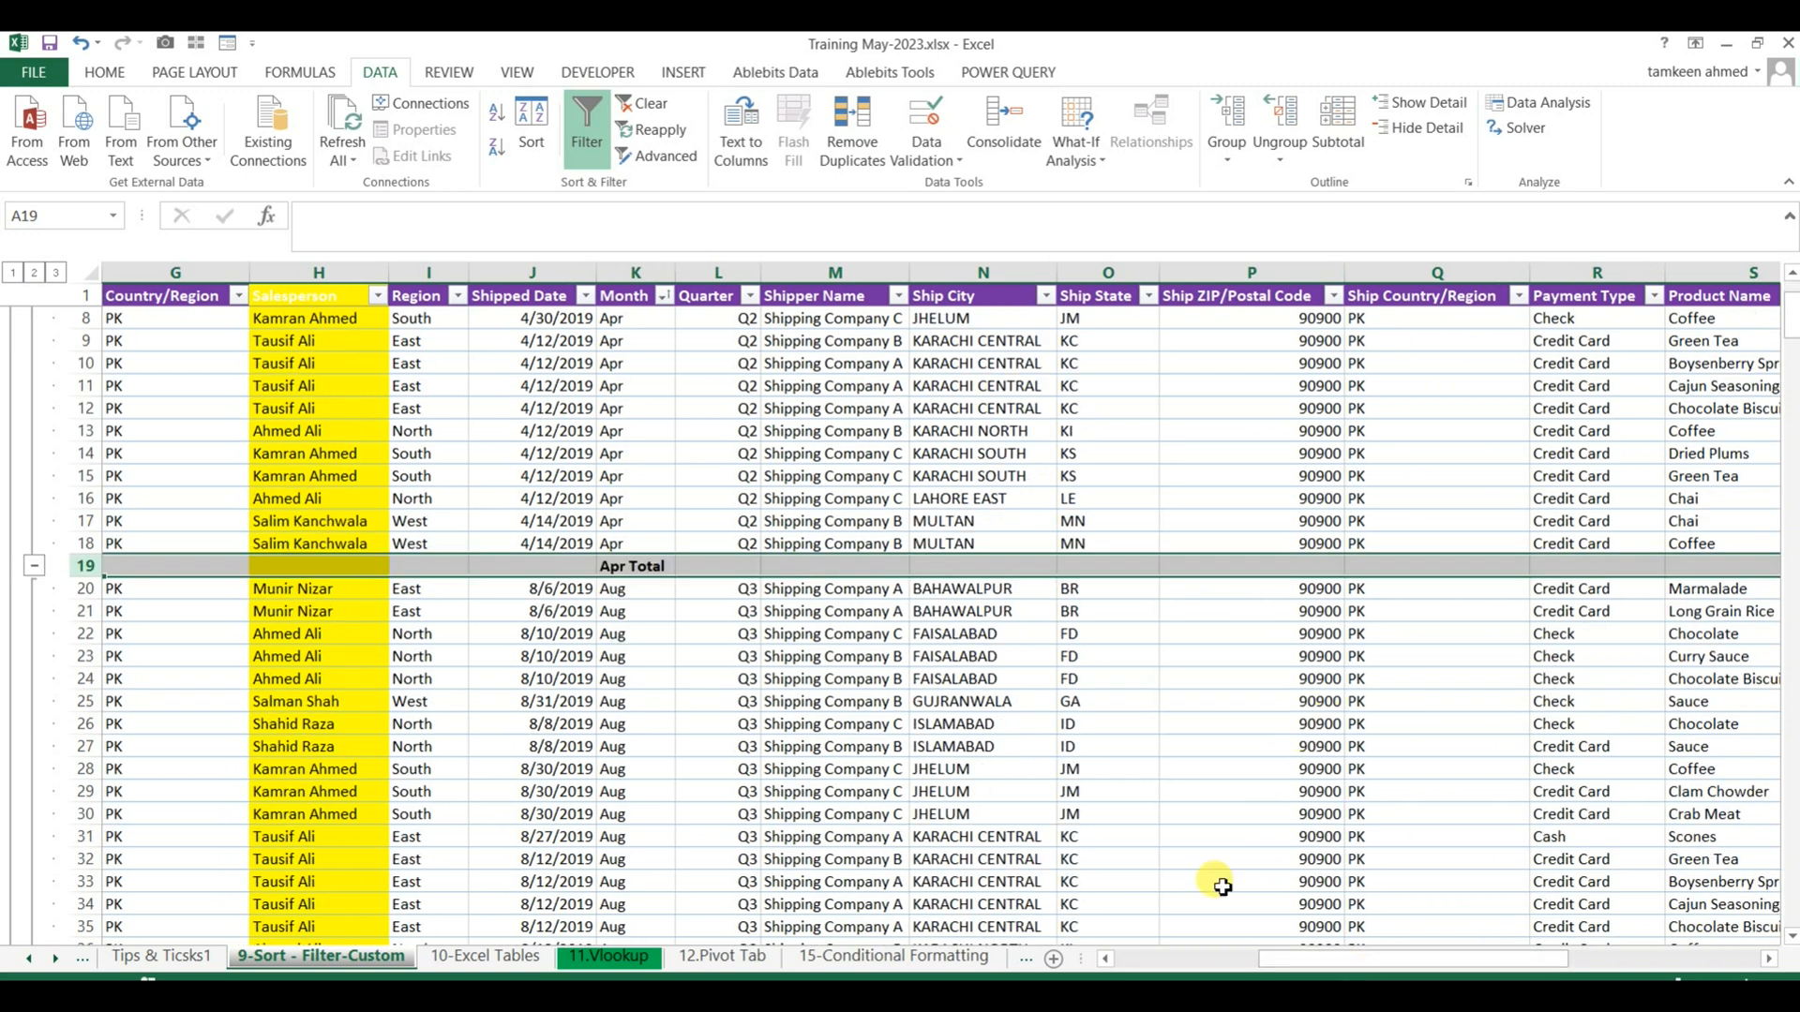
left_click_drag(1370, 956, 1549, 961)
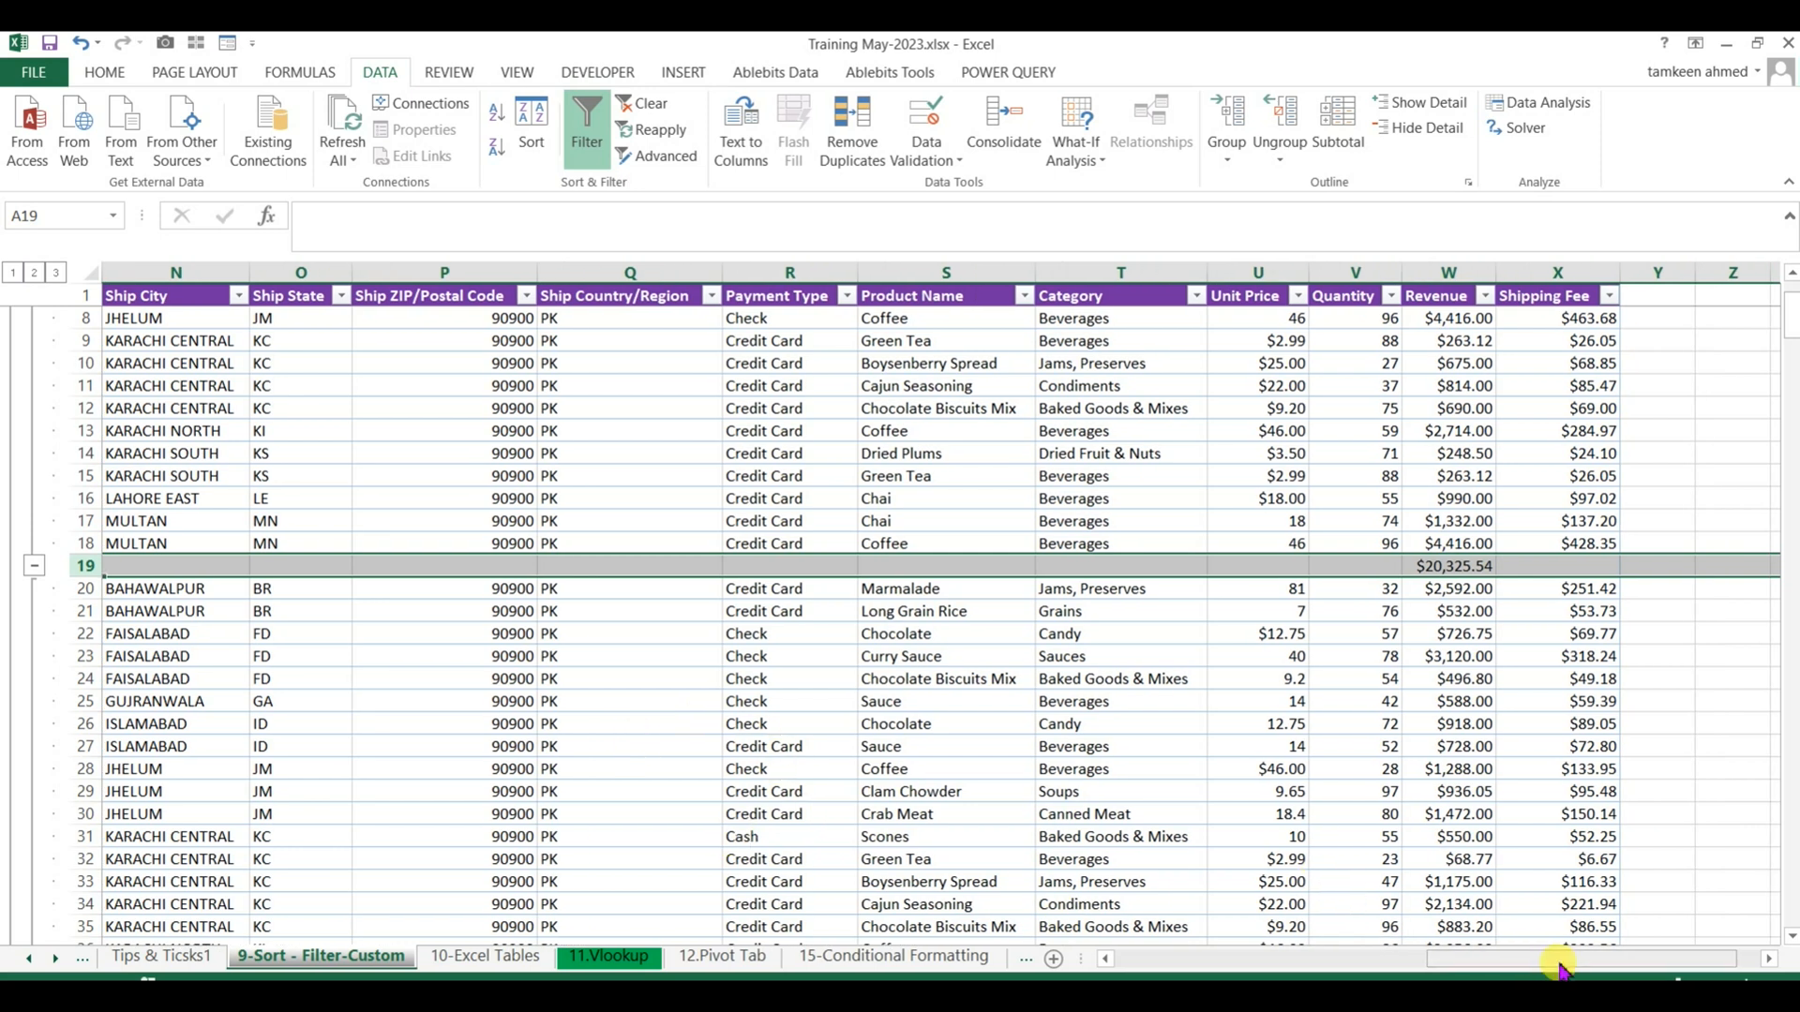
Look through the remaining month groups in the Month column and check the total row beneath each one.
left_click_drag(1579, 960, 1367, 975)
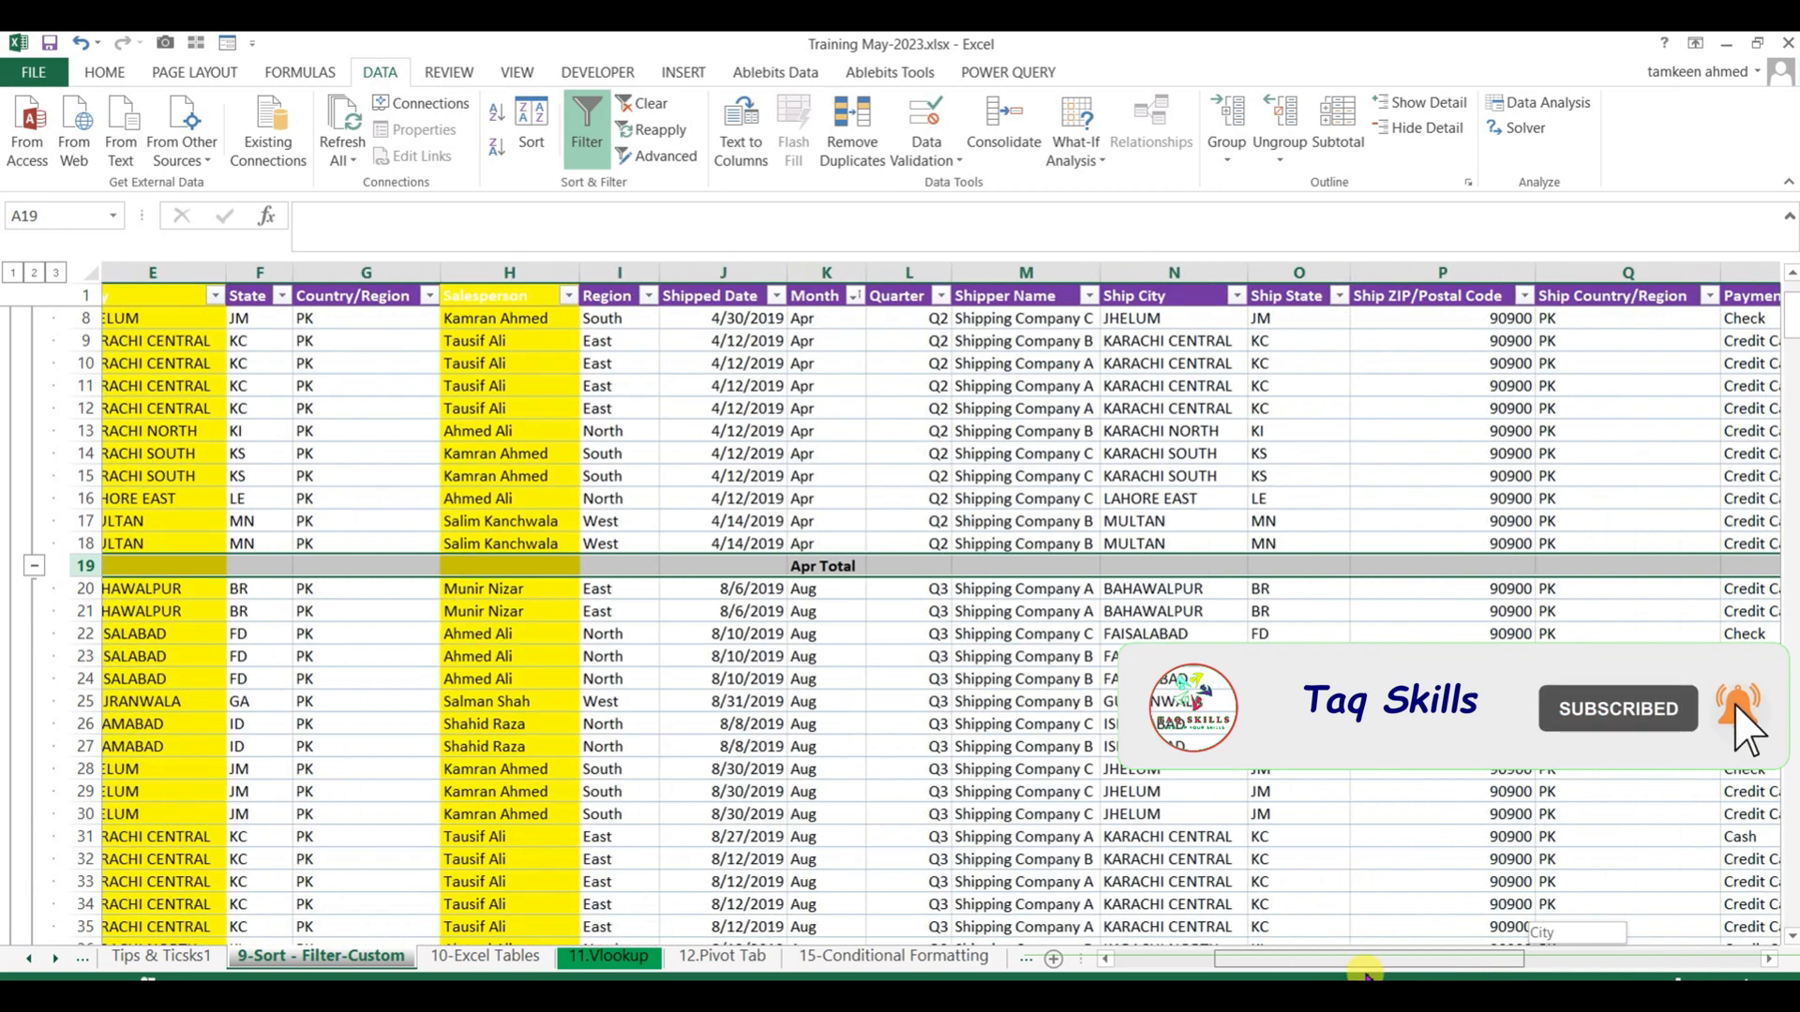
left_click_drag(1367, 975, 1361, 975)
left_click_drag(844, 605, 829, 970)
scroll(830, 971, "down", 20)
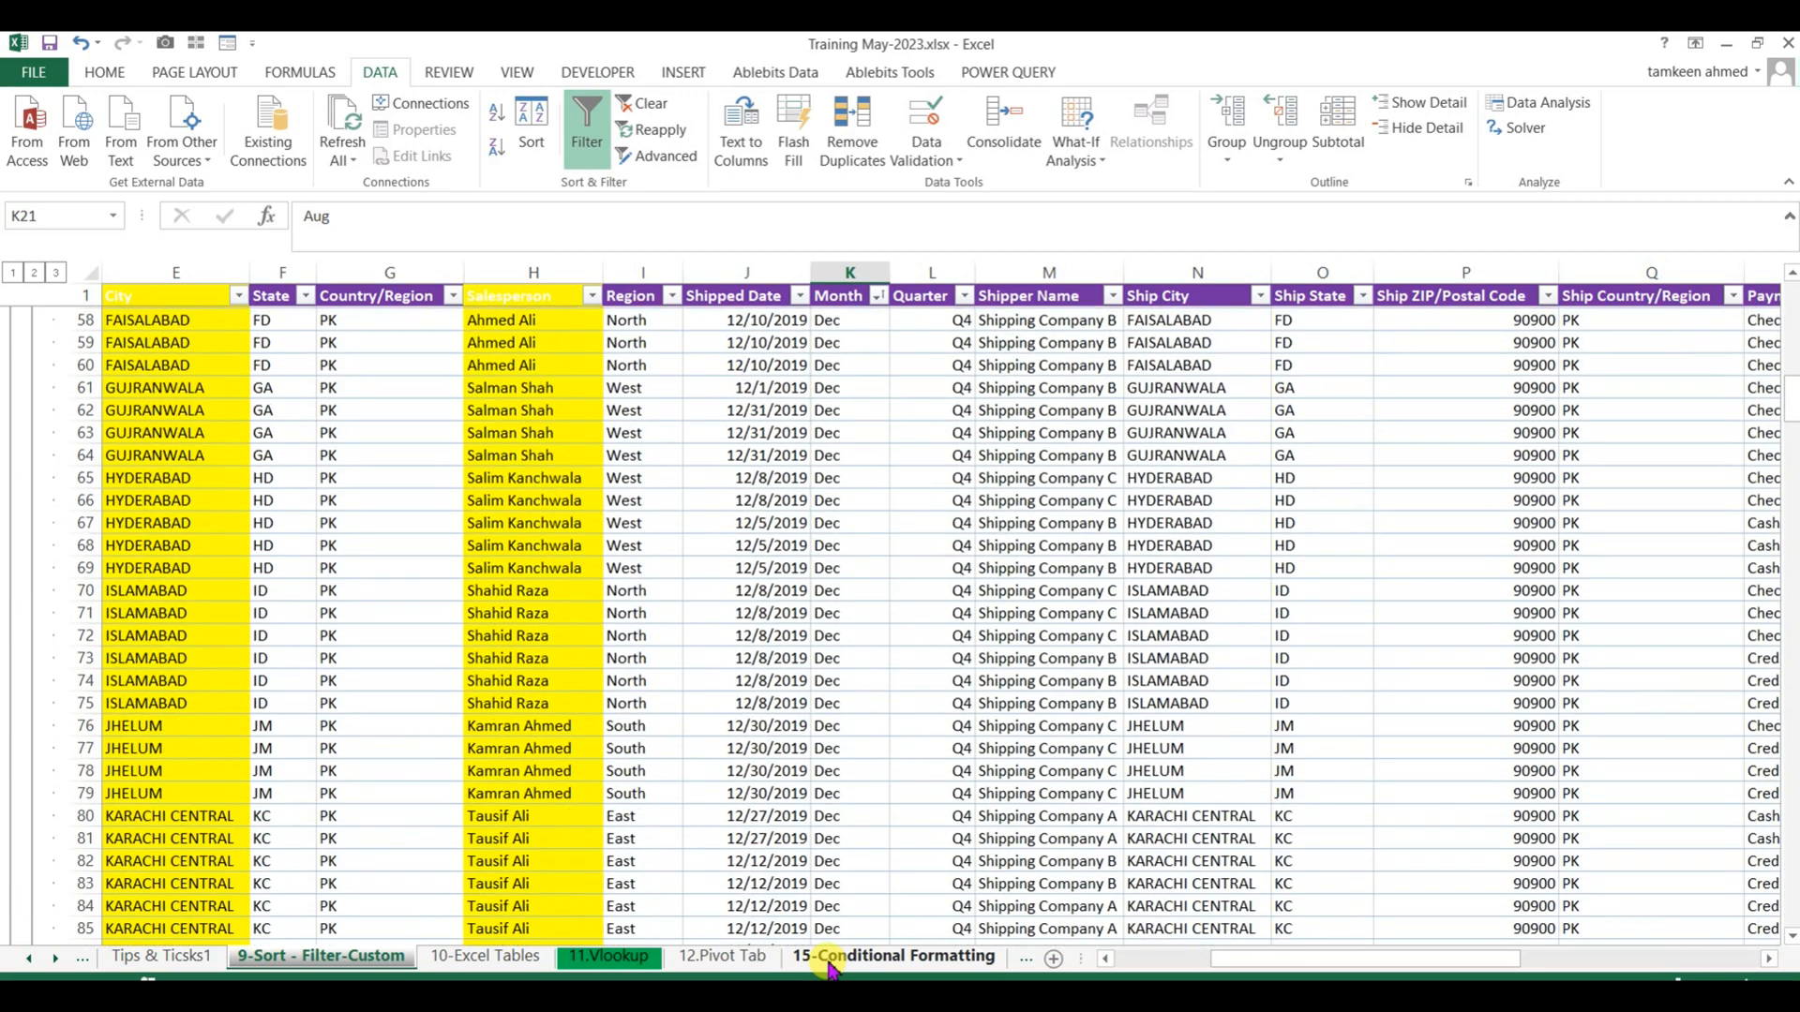
scroll(830, 970, "down", 20)
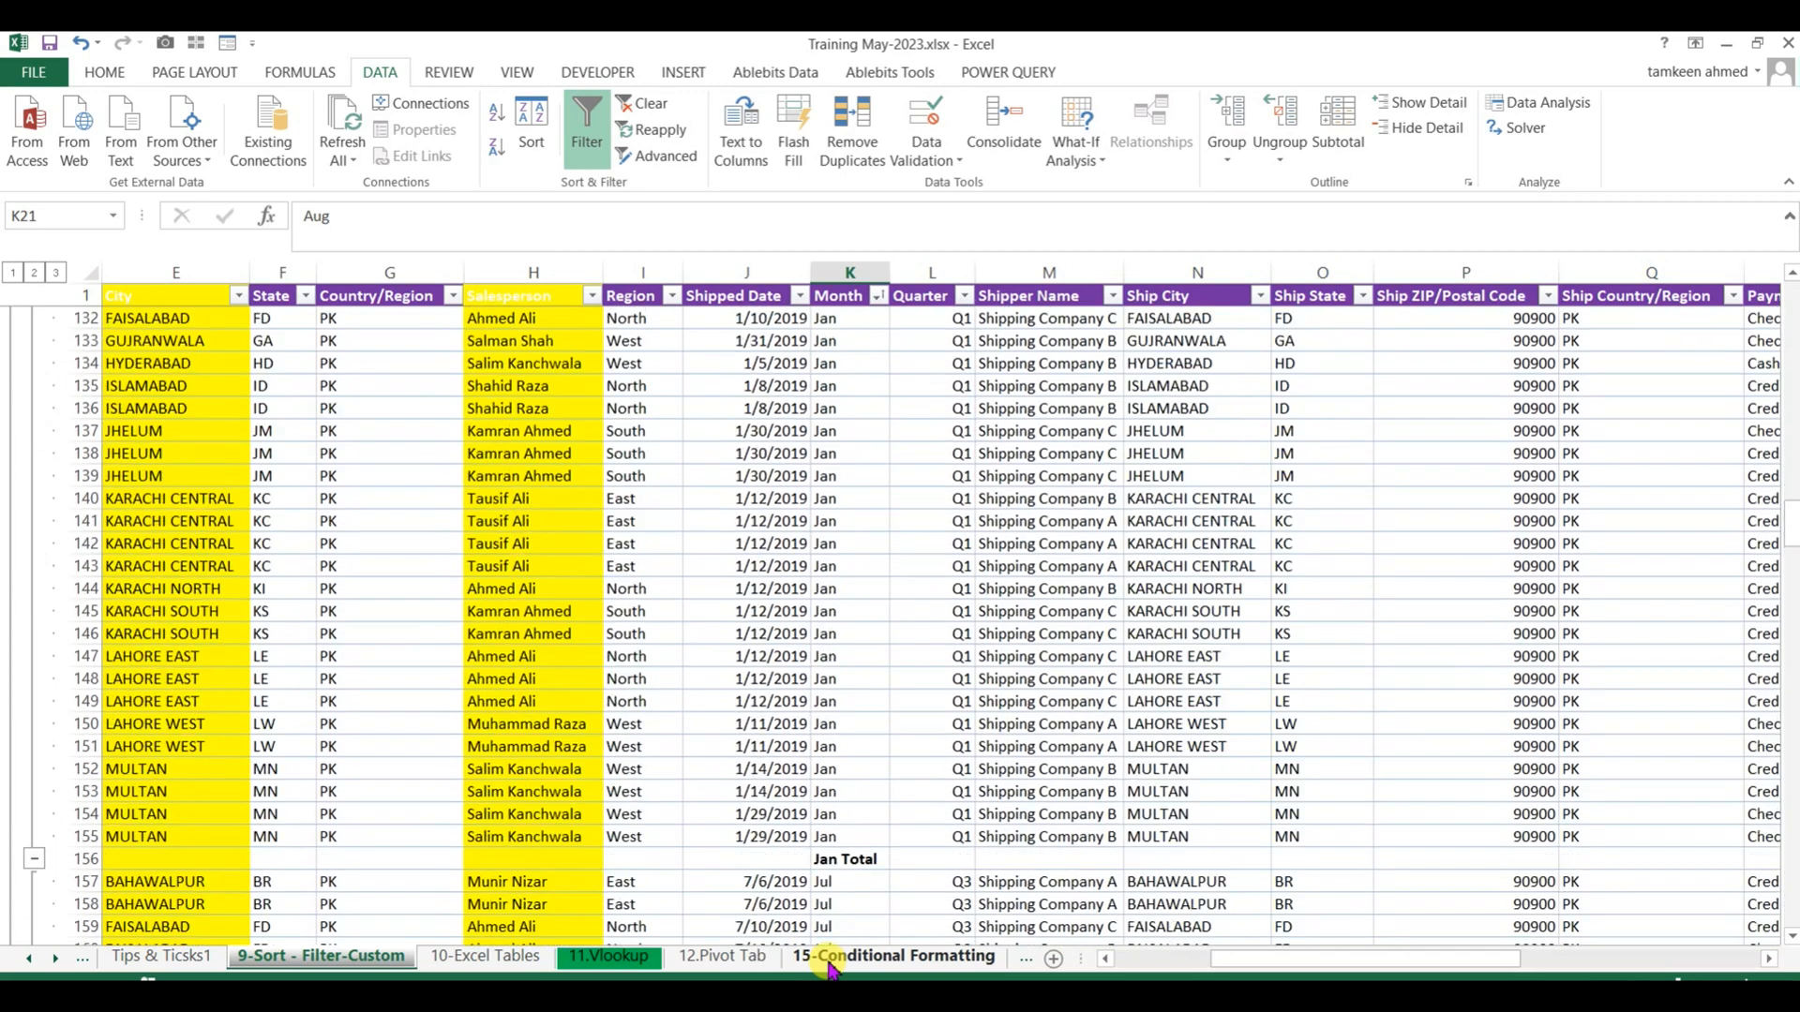
scroll(830, 970, "down", 20)
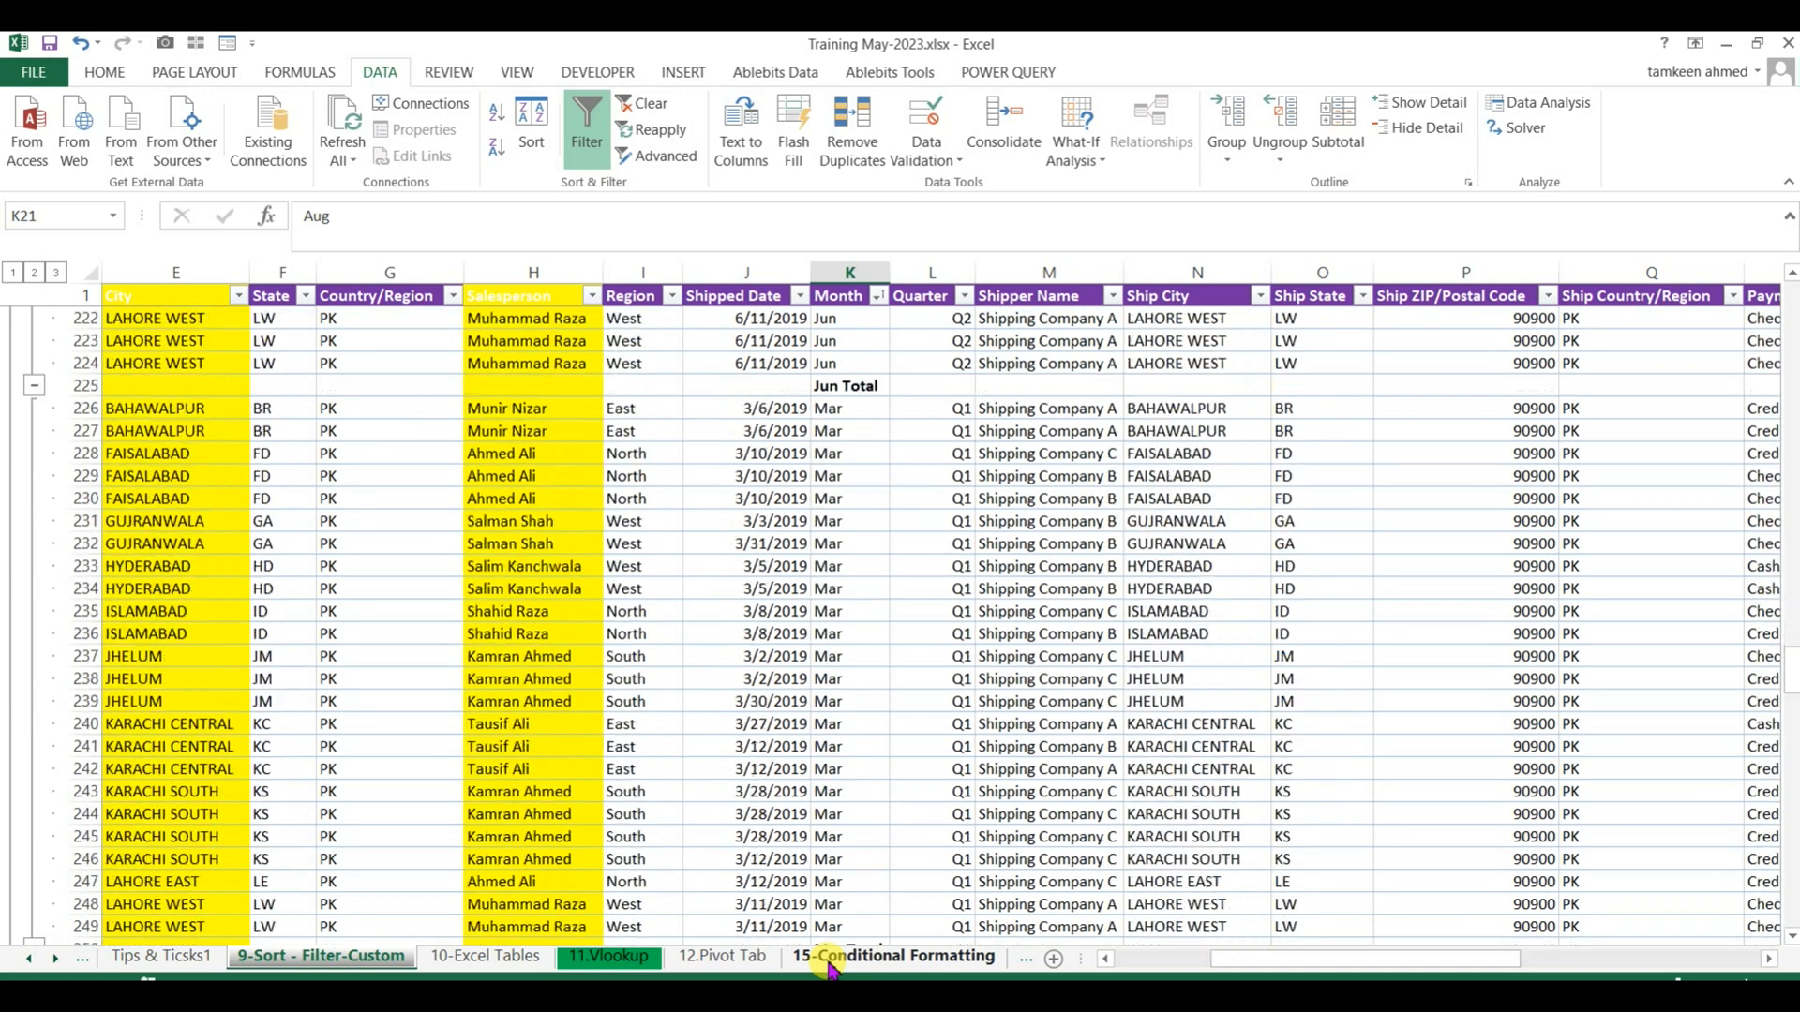
scroll(830, 970, "down", 20)
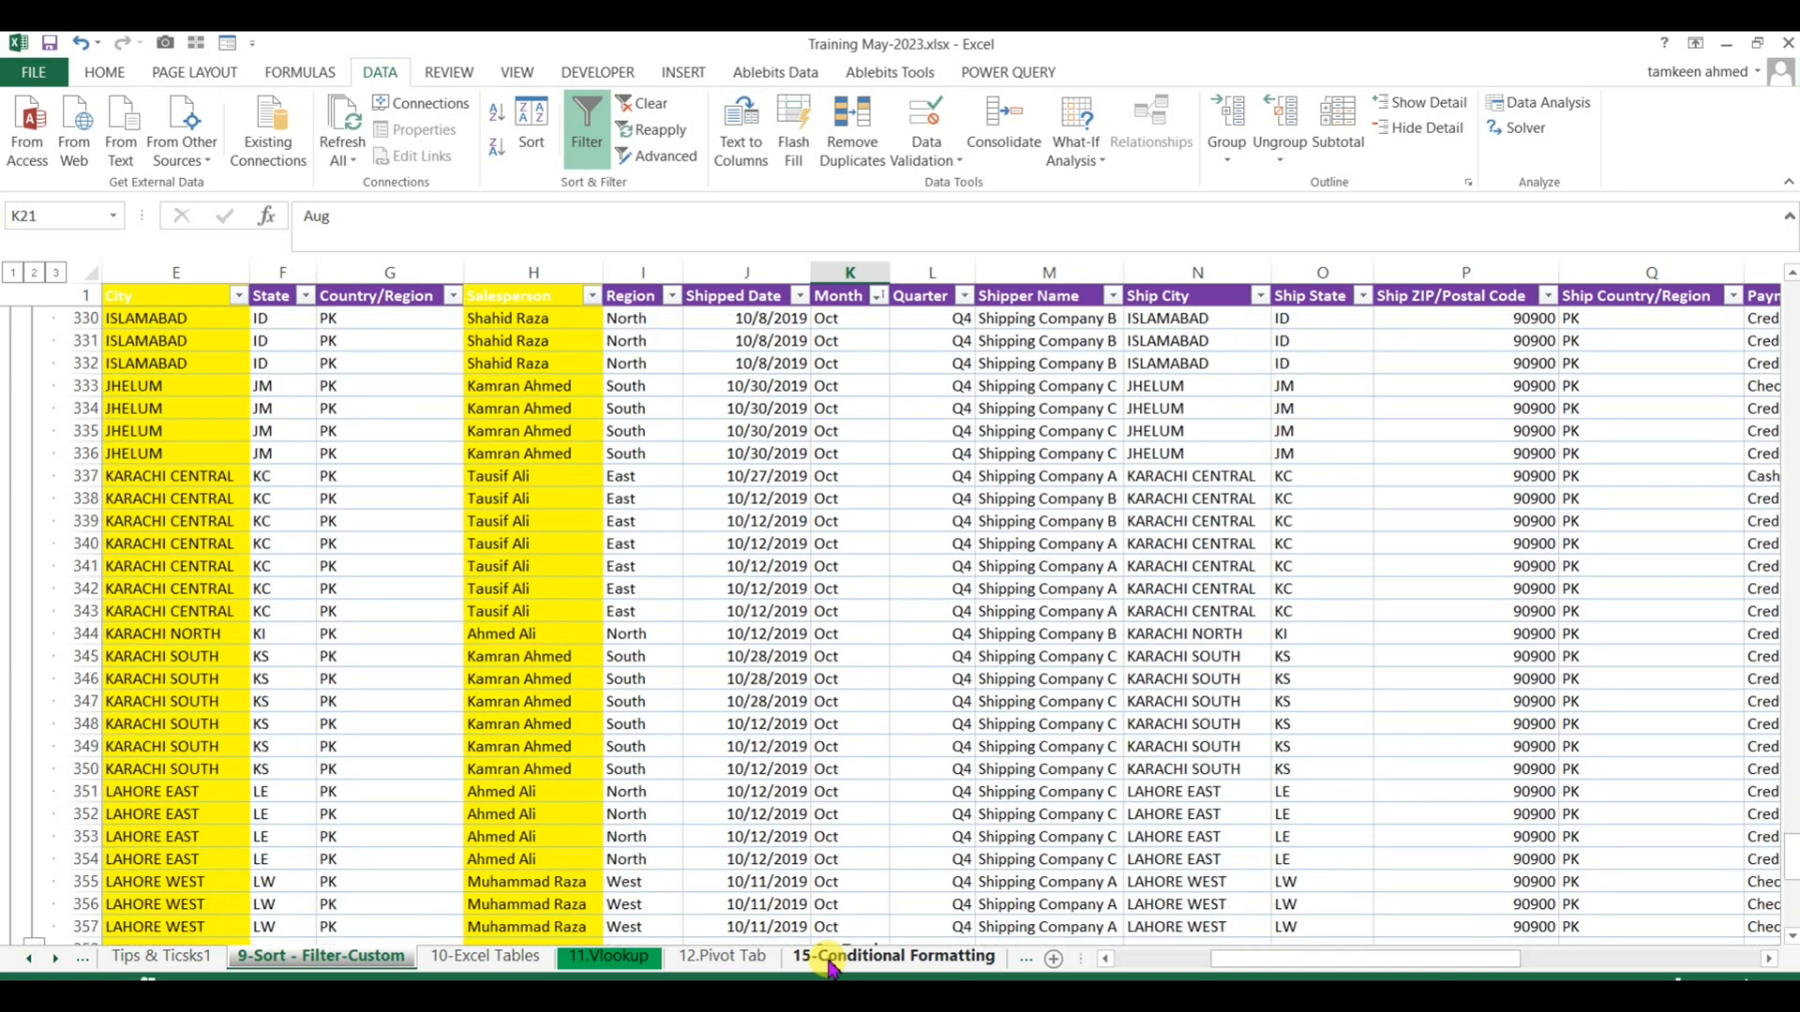
scroll(830, 970, "up", 20)
scroll(829, 970, "up", 20)
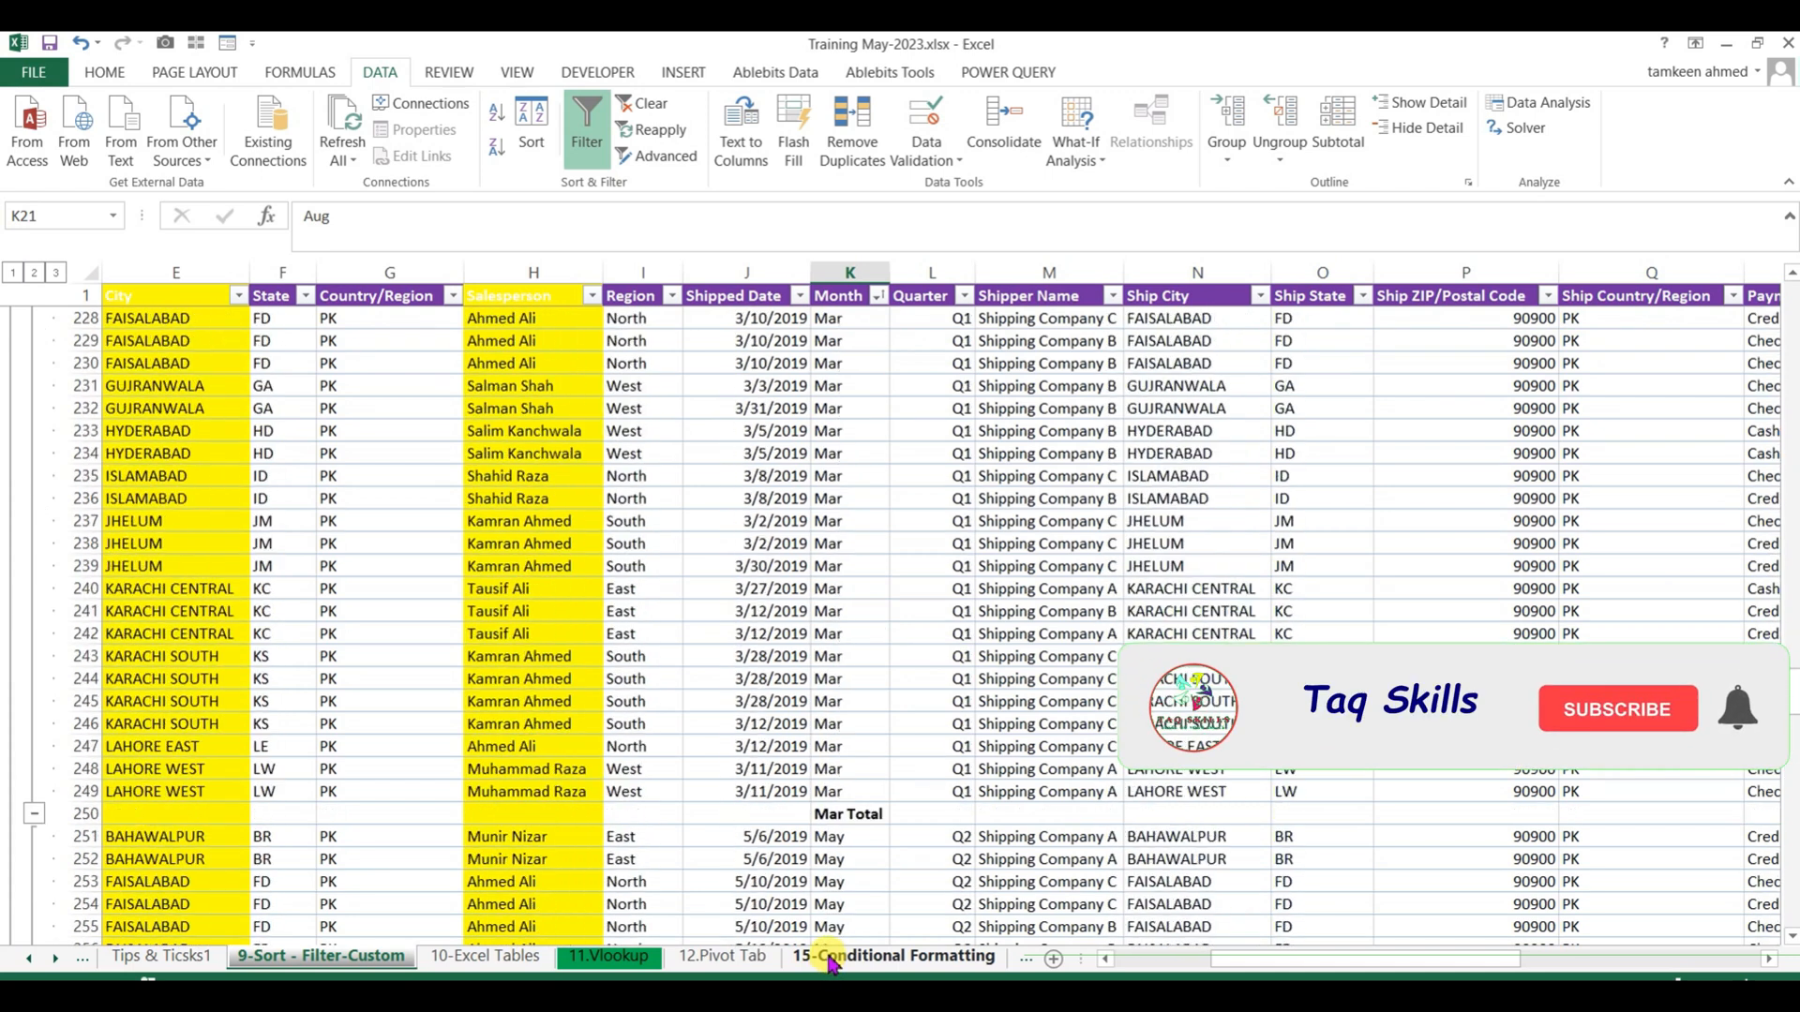